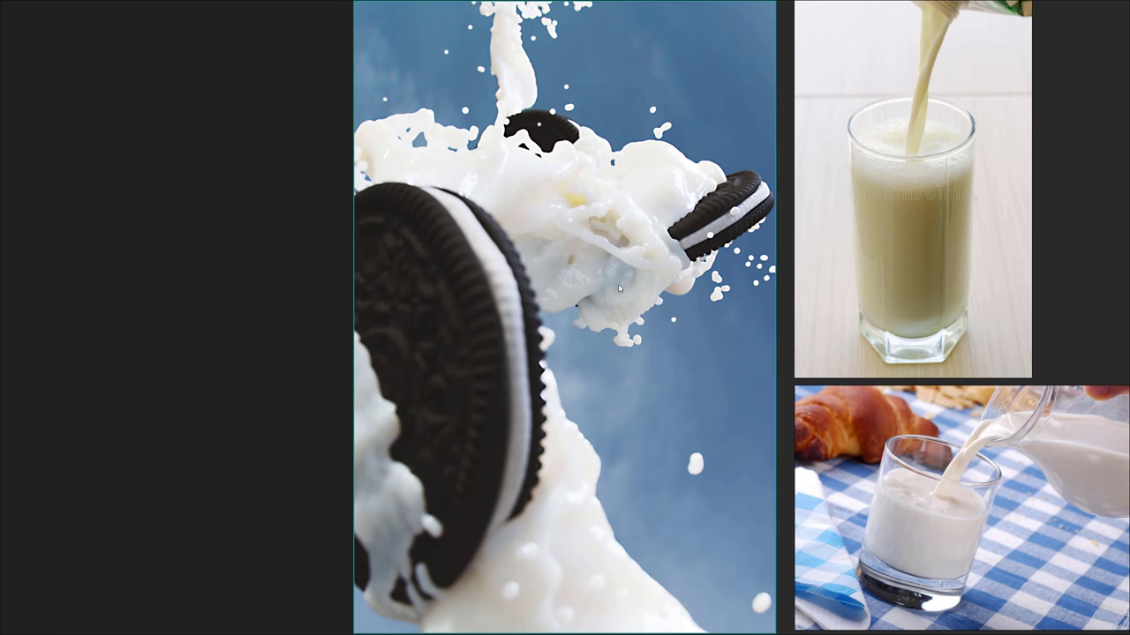
Switch to the YouTube channel in the browser and look through its uploaded Arnold tutorial videos
double_click(290, 256)
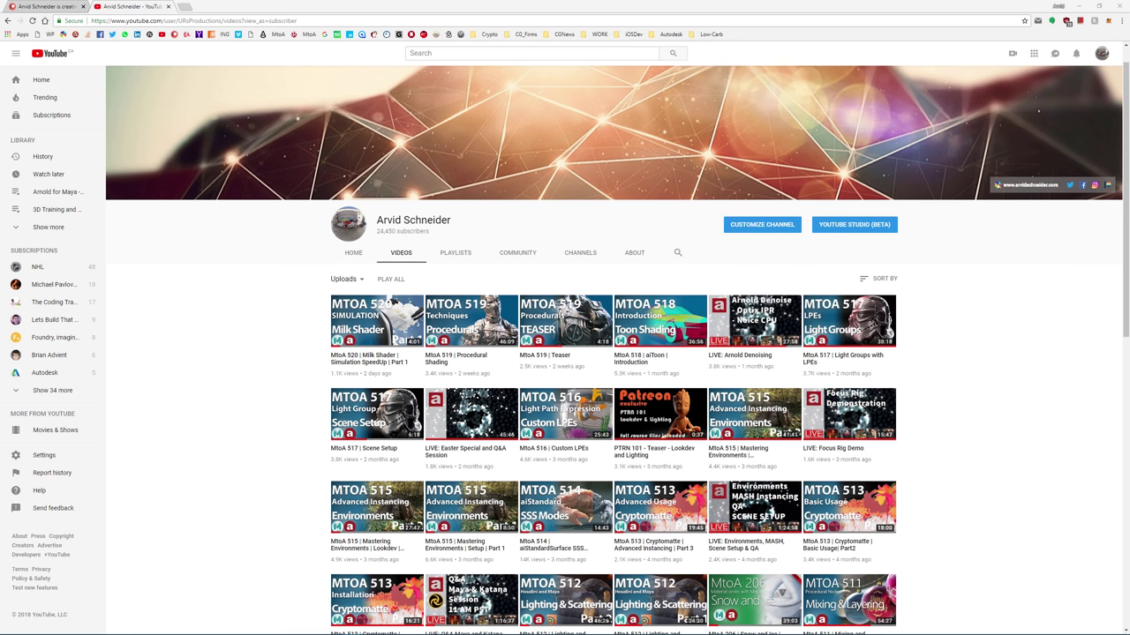
scroll(970, 384, "down", 6)
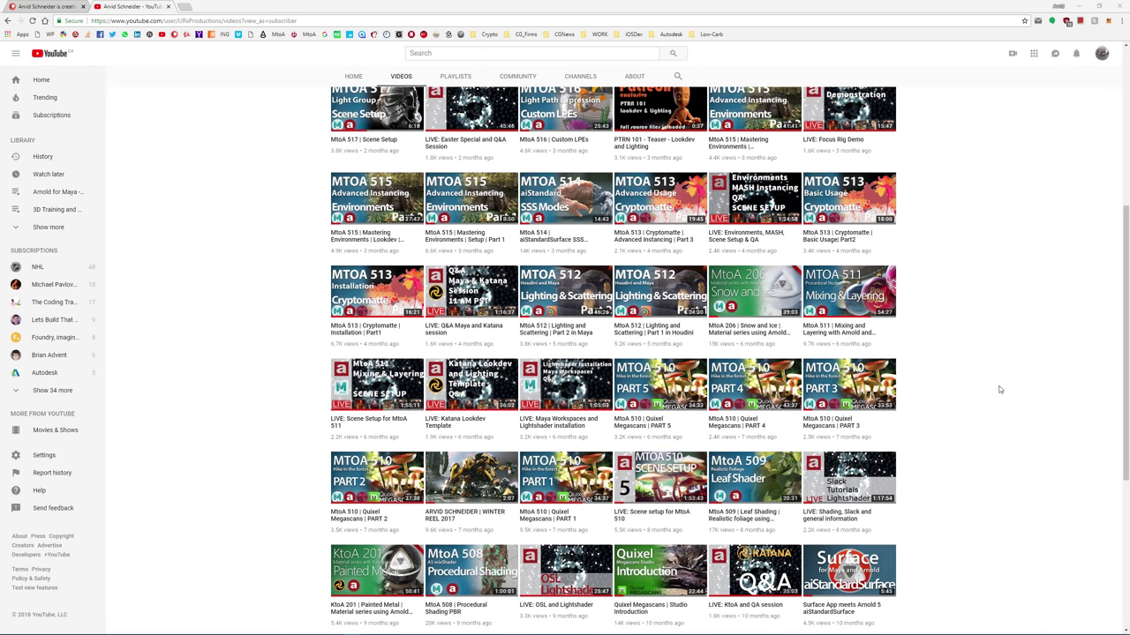
scroll(978, 423, "down", 3)
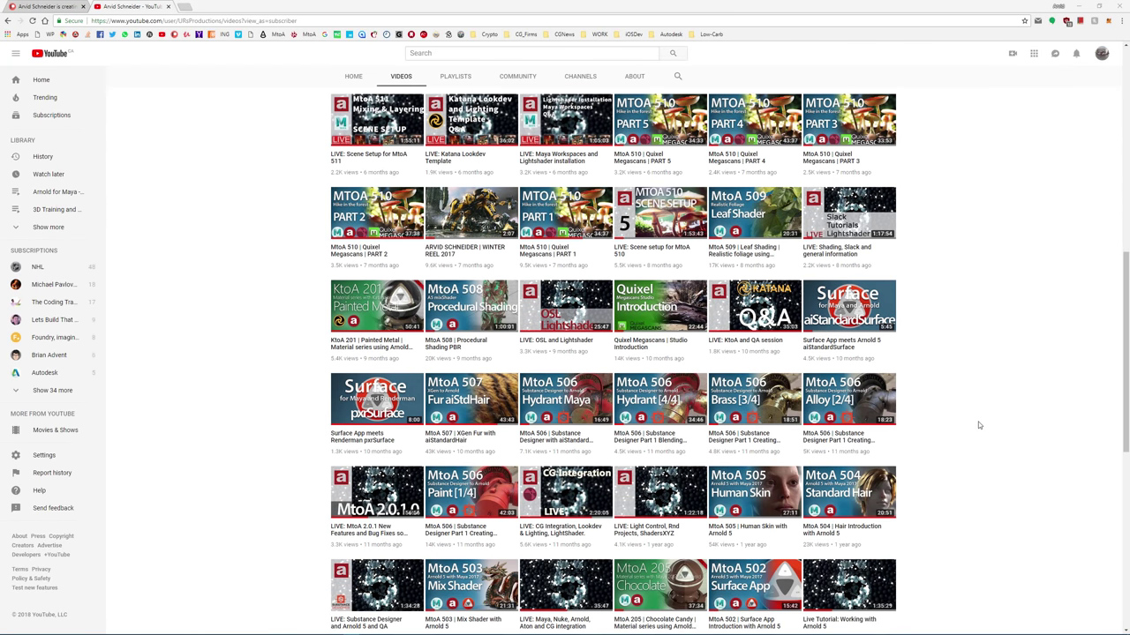
scroll(977, 423, "down", 2)
scroll(976, 423, "up", 1)
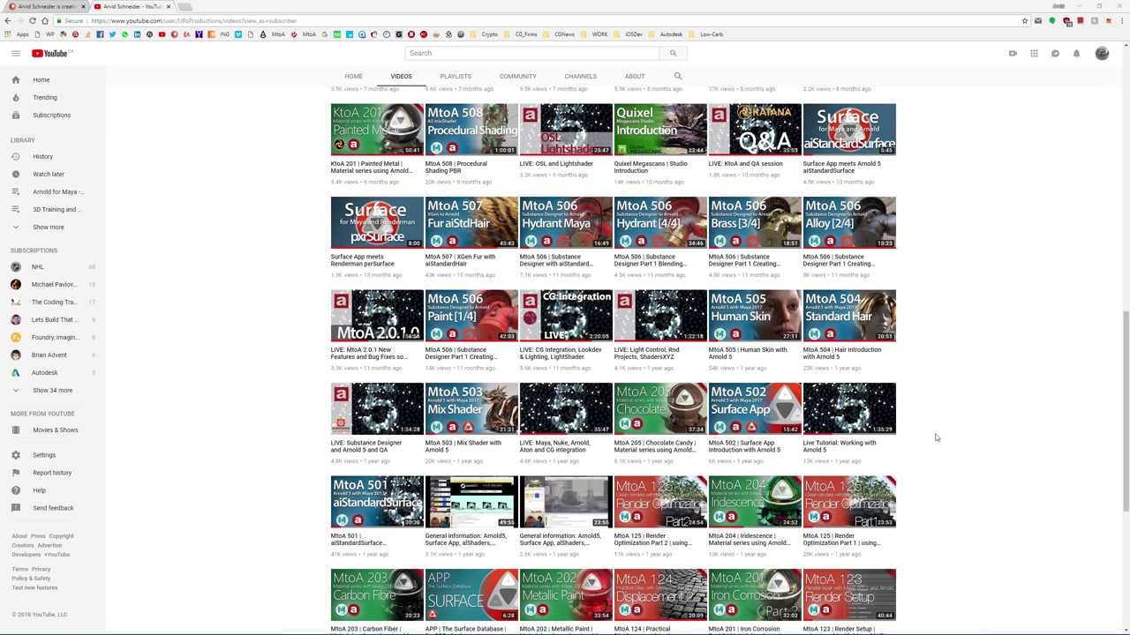
scroll(927, 427, "up", 2)
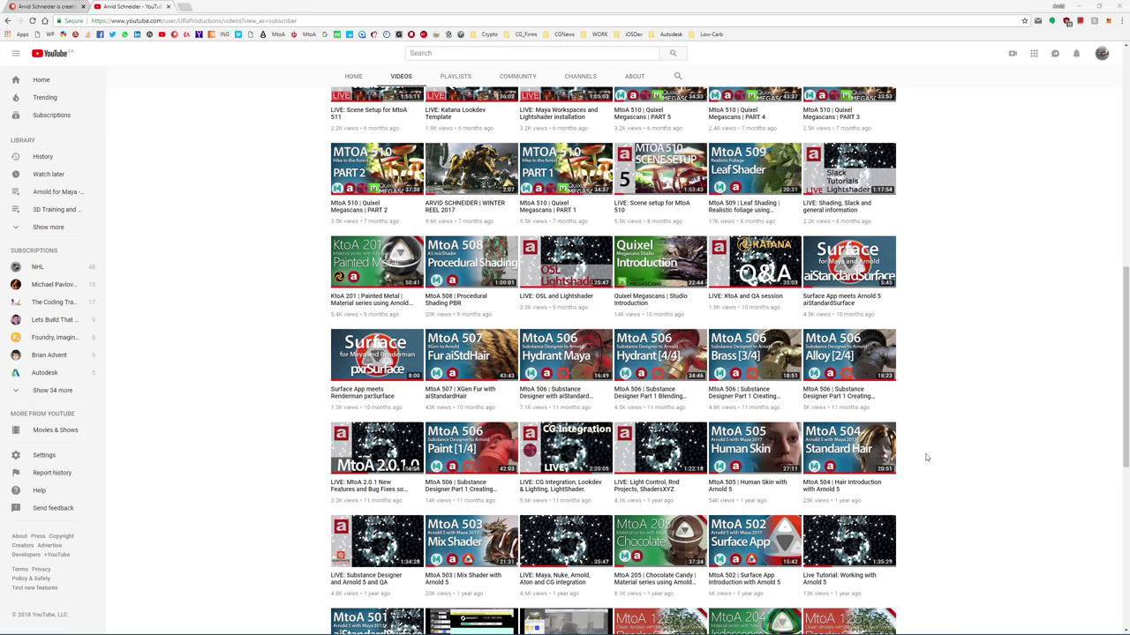
scroll(918, 432, "up", 3)
Review the channel's Patreon page with its recent posts and reward tiers, and return to Maya
left_click(43, 6)
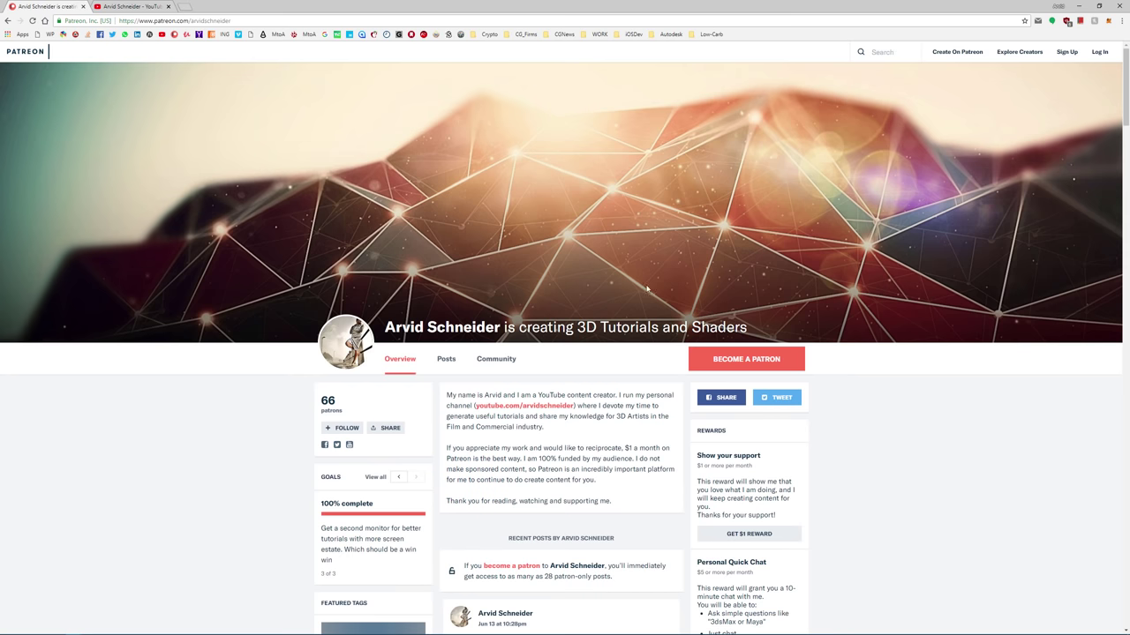
scroll(969, 430, "down", 12)
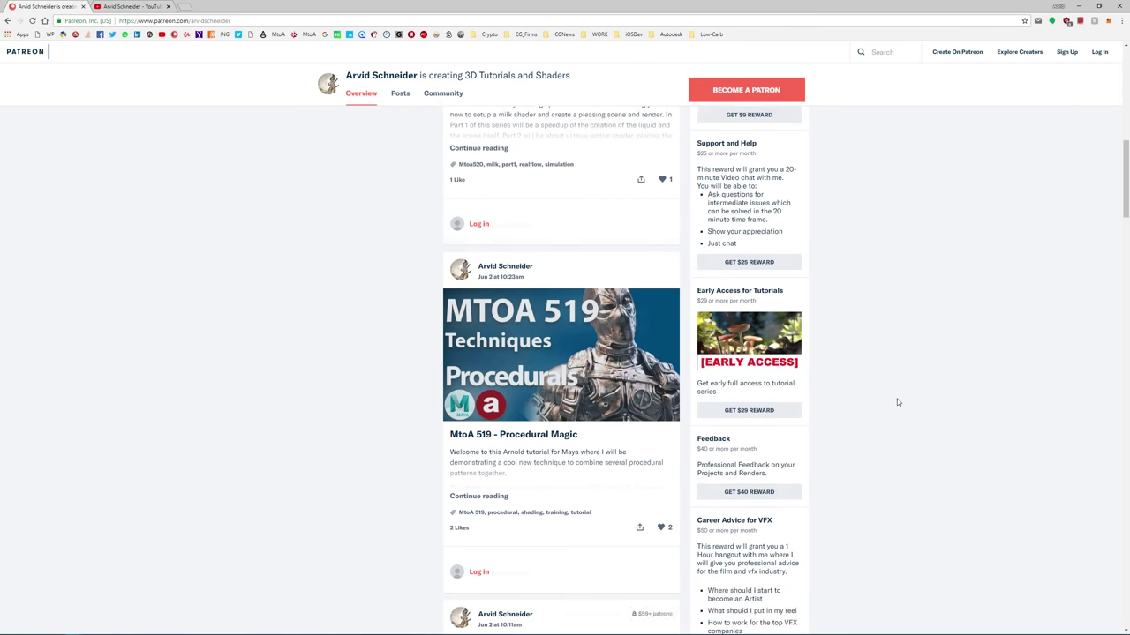
scroll(883, 415, "down", 1)
left_click_drag(792, 526, 908, 504)
left_click(908, 504)
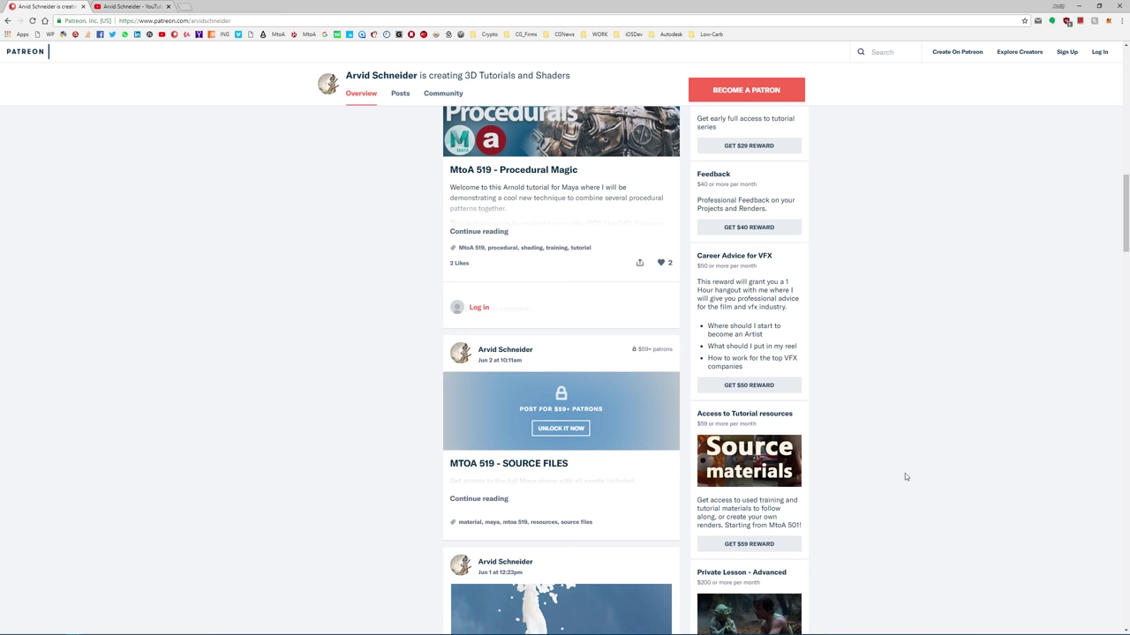
scroll(905, 473, "up", 15)
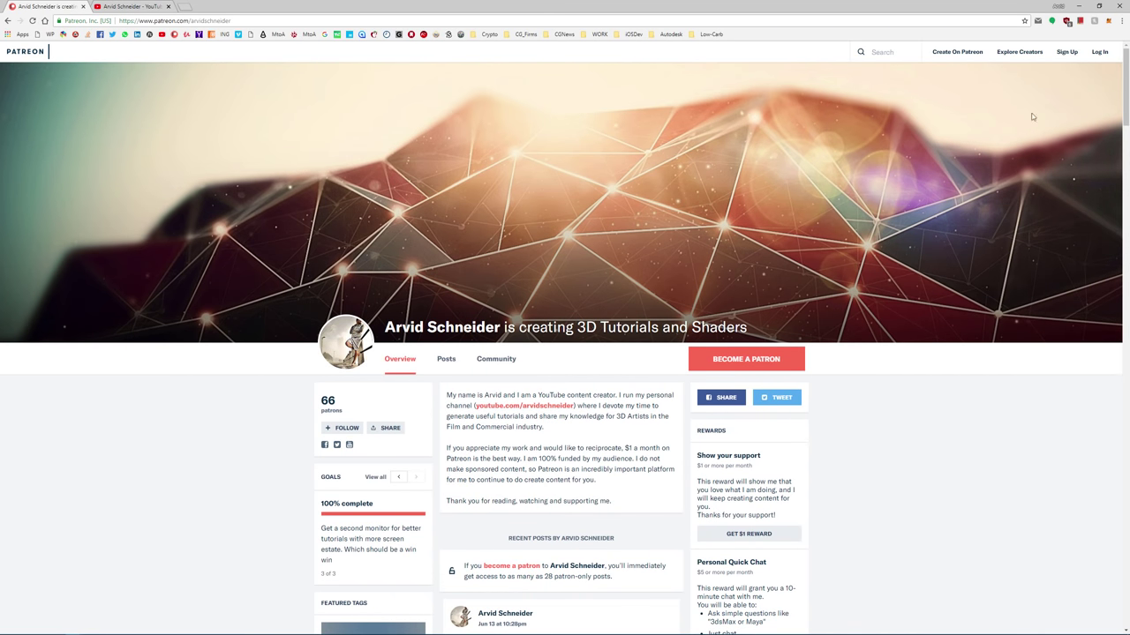
left_click(1078, 7)
Examine the liquid mesh's density up close with wireframe on shaded, and return to plain shading
mouse_move(402, 136)
left_mouse_down("alt")
mouse_move(381, 132)
mouse_move(395, 122)
mouse_move(407, 132)
mouse_move(441, 109)
mouse_move(407, 171)
mouse_move(406, 117)
left_mouse_up("alt")
right_click_drag(406, 117, 506, 126, "alt")
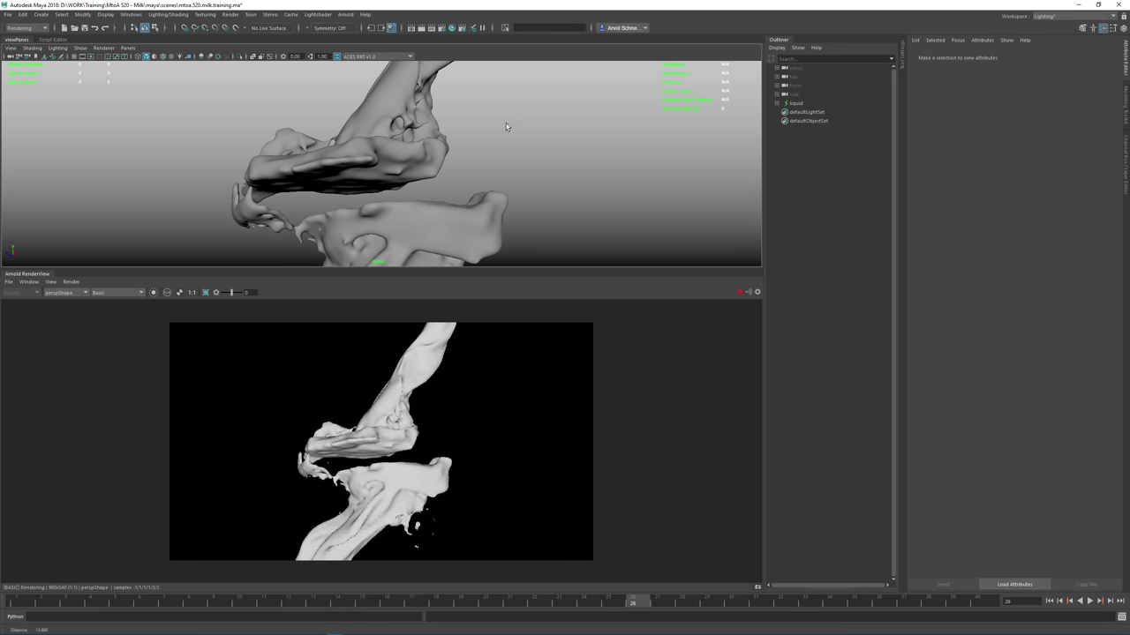
left_click_drag(507, 127, 424, 143, "alt")
left_click(164, 56)
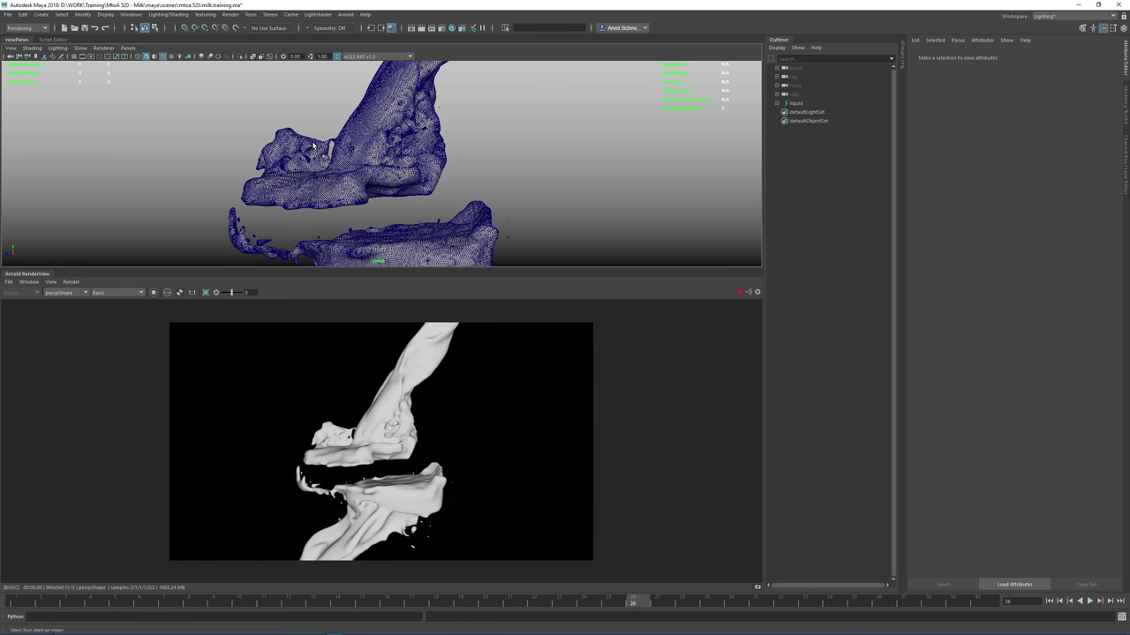
right_click_drag(477, 167, 549, 197, "alt")
left_click_drag(549, 198, 494, 170, "alt")
right_click_drag(495, 170, 418, 147, "alt")
left_click_drag(419, 147, 309, 157, "alt")
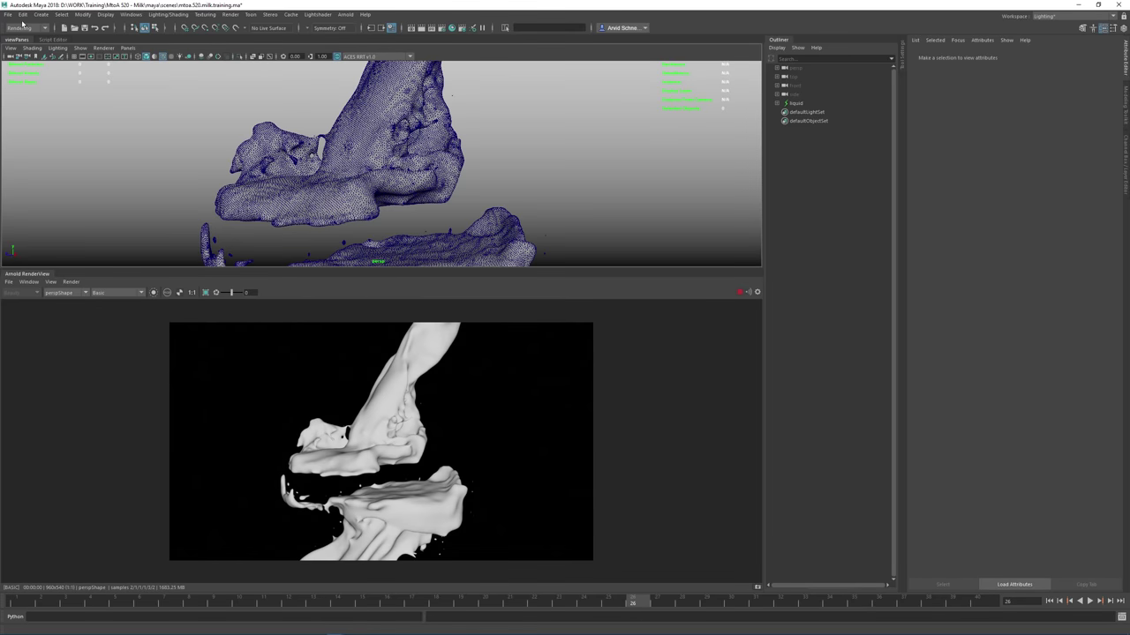
left_click(164, 56)
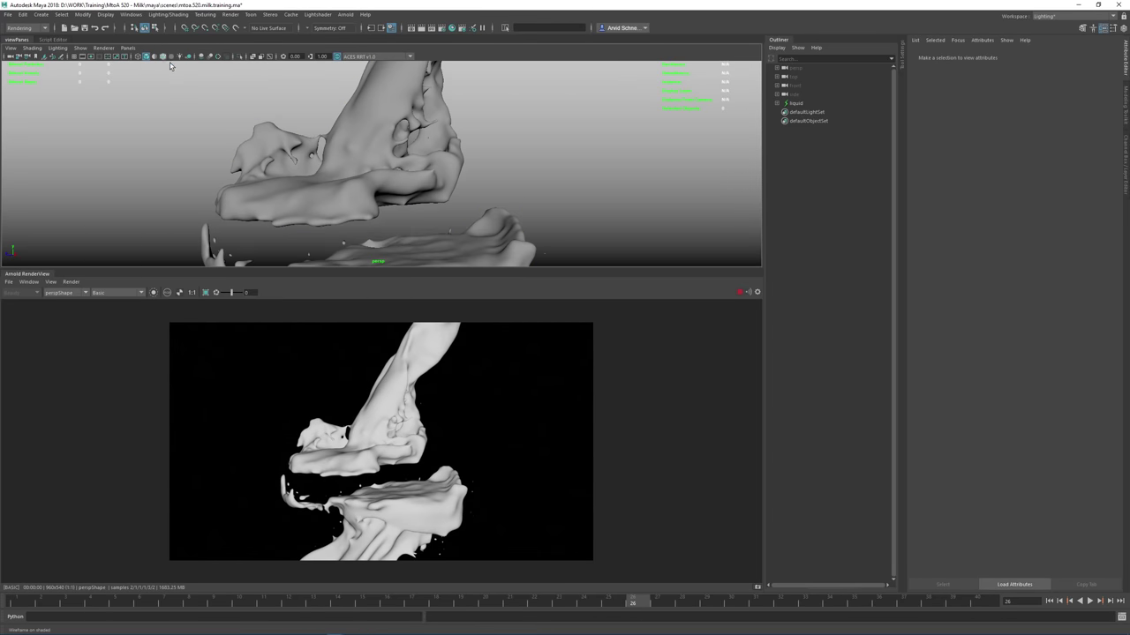
Scrub the liquid simulation back to frame 15 and forward to frame 28 to review how the splash develops
right_click_drag(291, 176, 248, 160, "alt")
left_click_drag(636, 601, 537, 601)
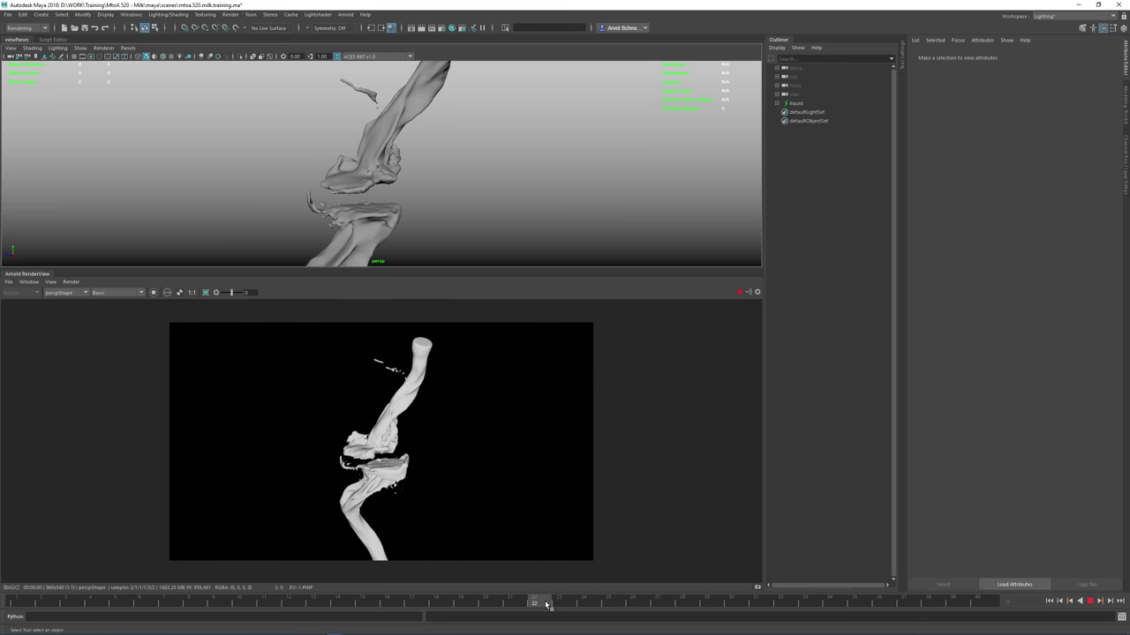
mouse_move(386, 609)
left_mouse_down()
mouse_move(84, 602)
mouse_move(363, 601)
left_mouse_up()
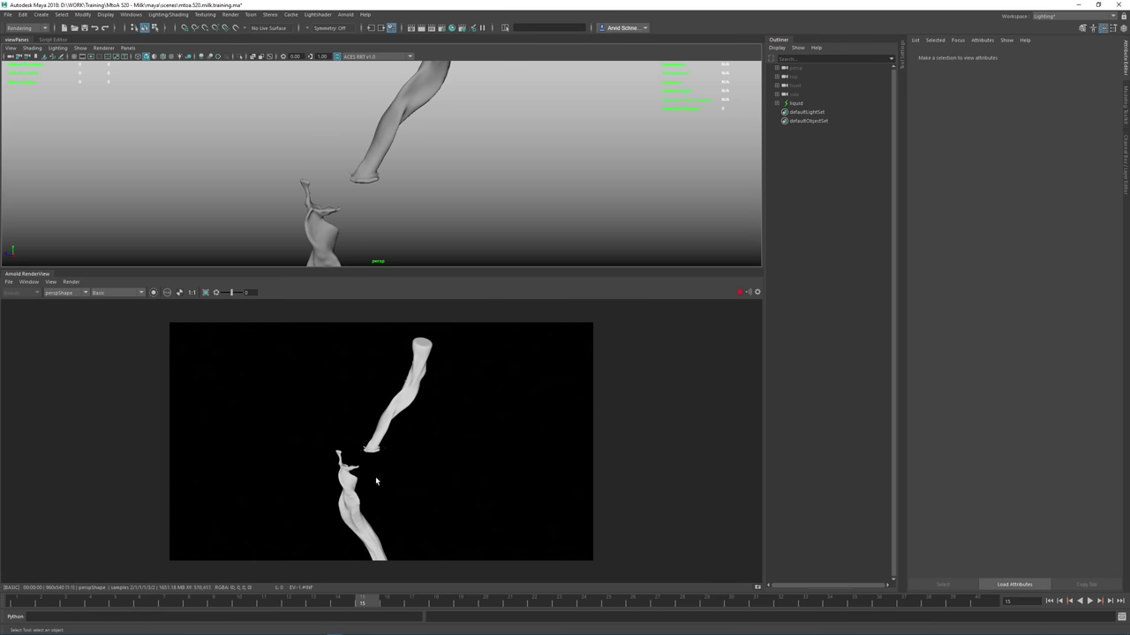
left_click_drag(439, 174, 491, 159, "alt")
left_click(449, 605)
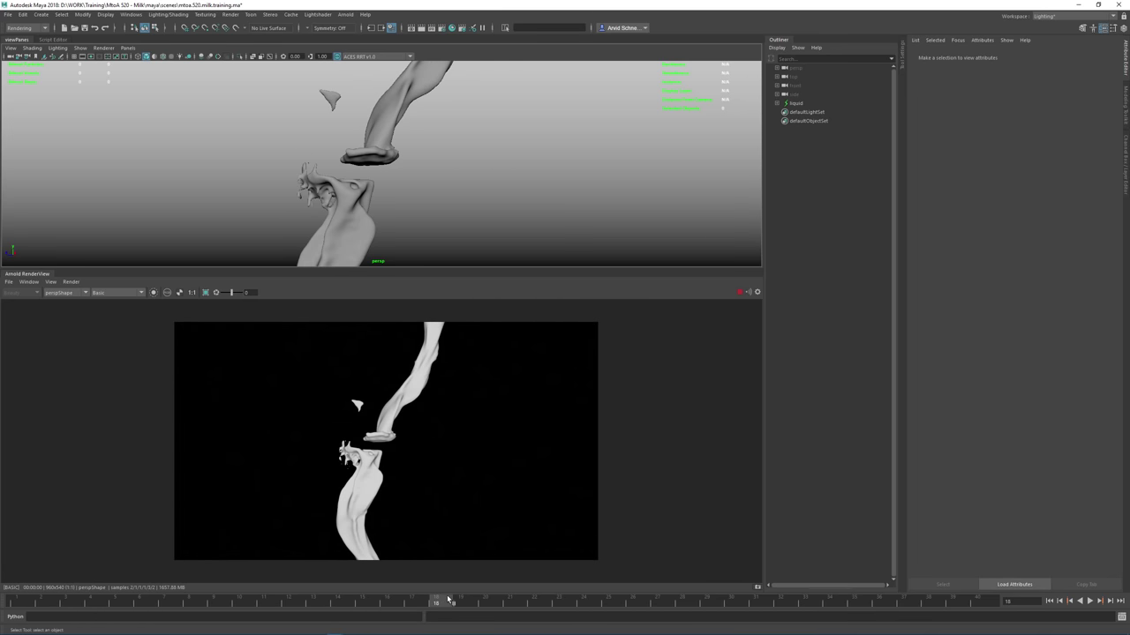
left_click(549, 605)
left_click(681, 606)
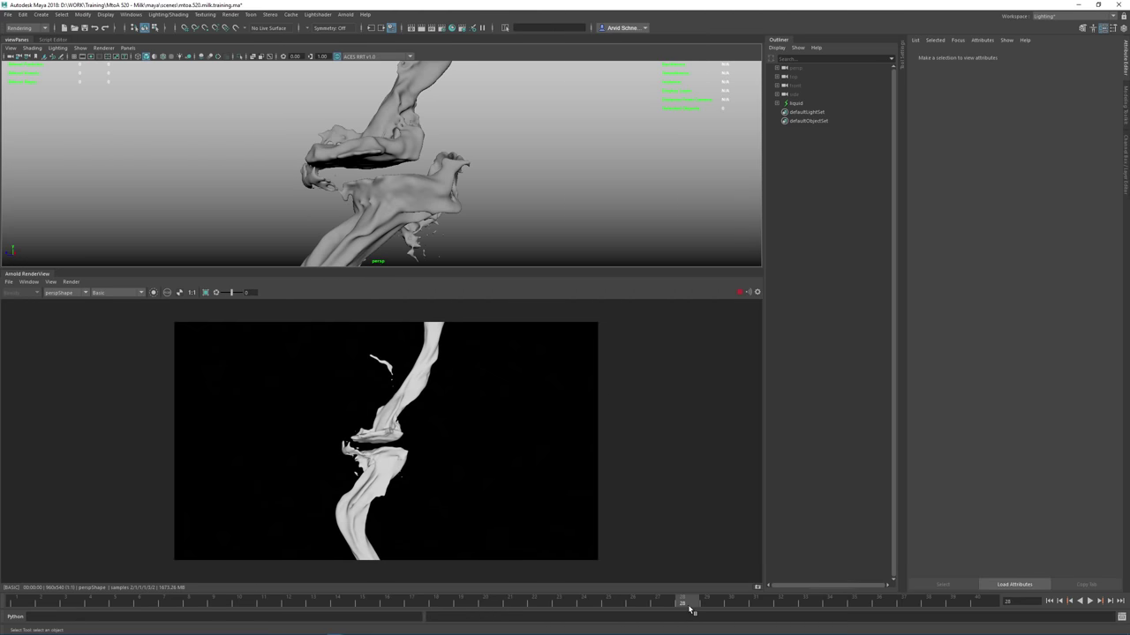
Set the current time to frame 34 and view the liquid splash from several angles
left_click_drag(449, 233, 421, 246, "alt")
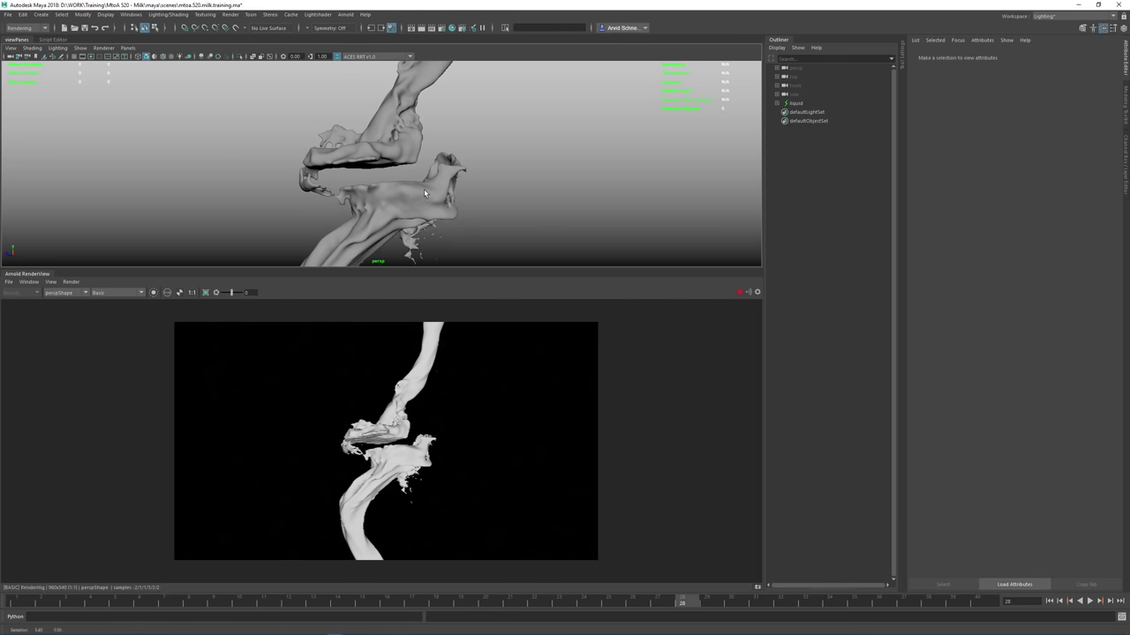
right_click_drag(431, 245, 526, 208, "alt")
left_click_drag(494, 194, 601, 181, "alt")
left_click(829, 603)
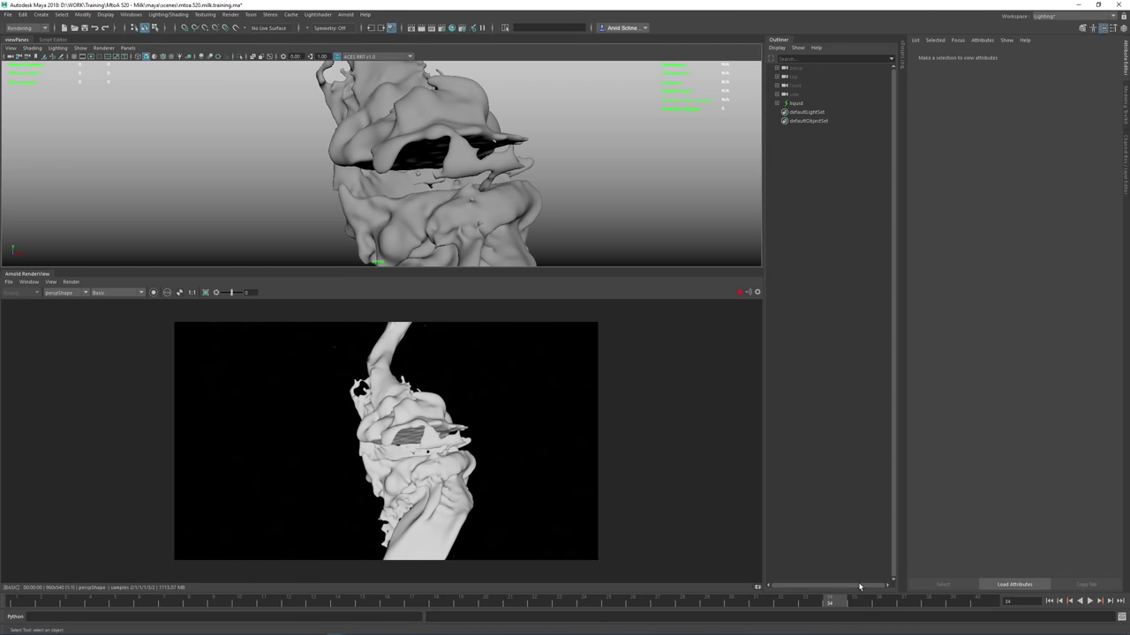
left_click_drag(498, 245, 431, 199, "alt")
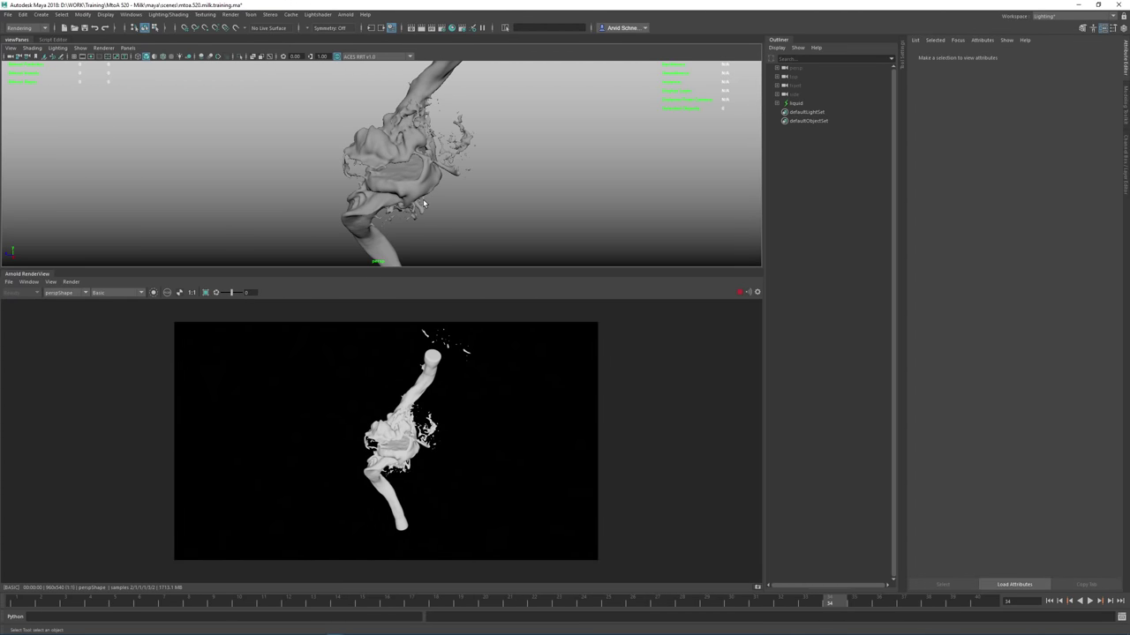
left_click_drag(438, 157, 466, 139, "alt")
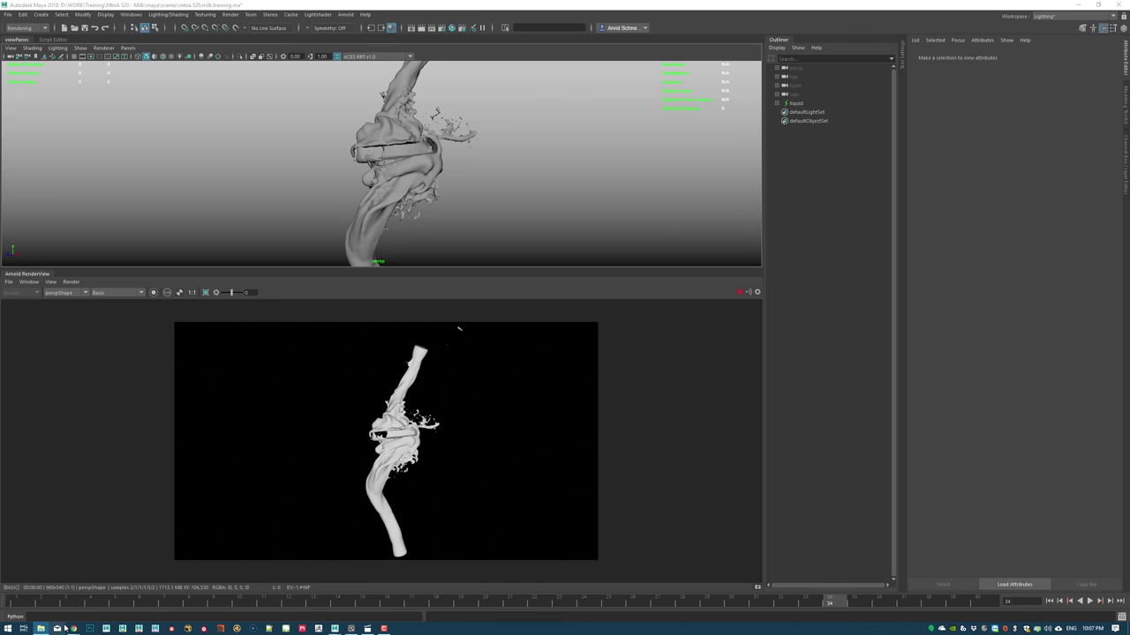
Show the Patreon page in the browser again and close the unneeded Photoshop session
mouse_move(74, 629)
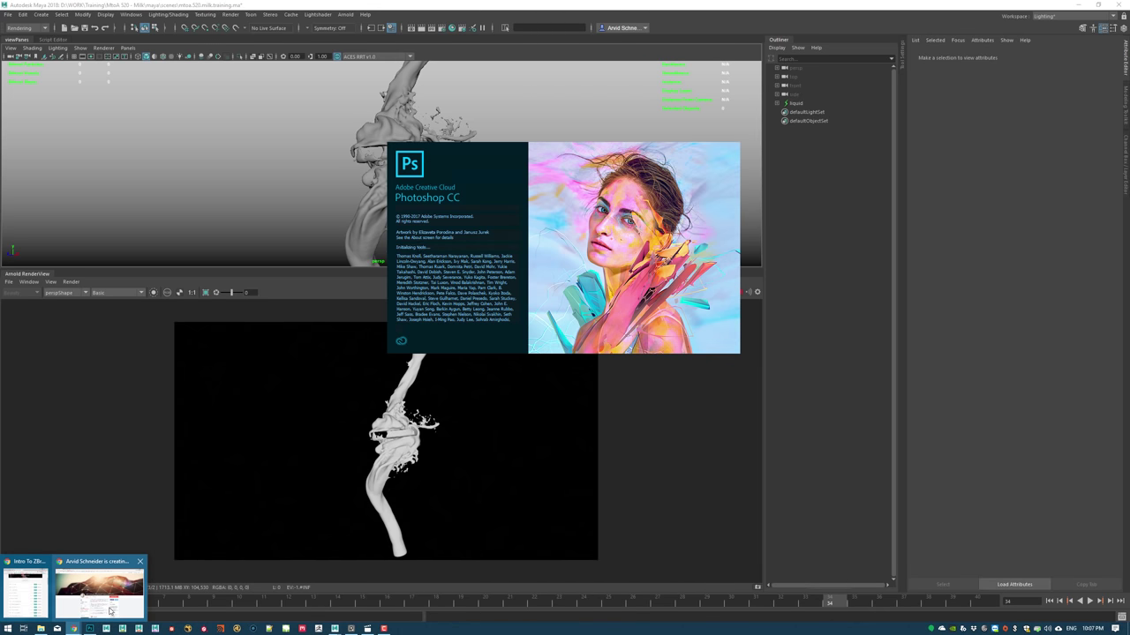
left_click(98, 593)
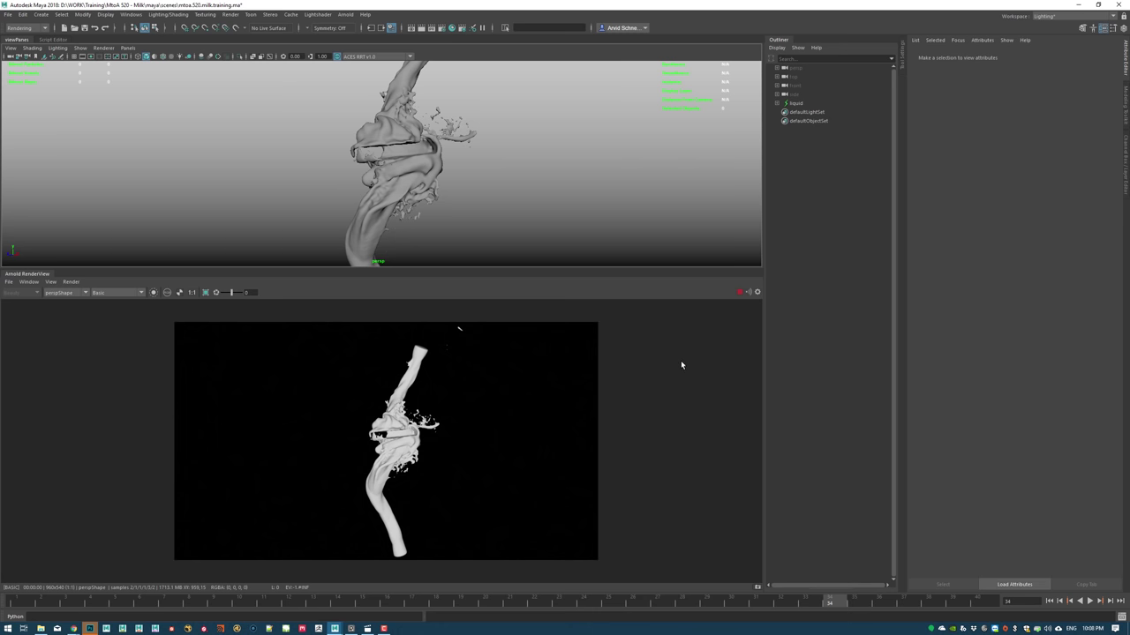
right_click(92, 622)
left_click(67, 612)
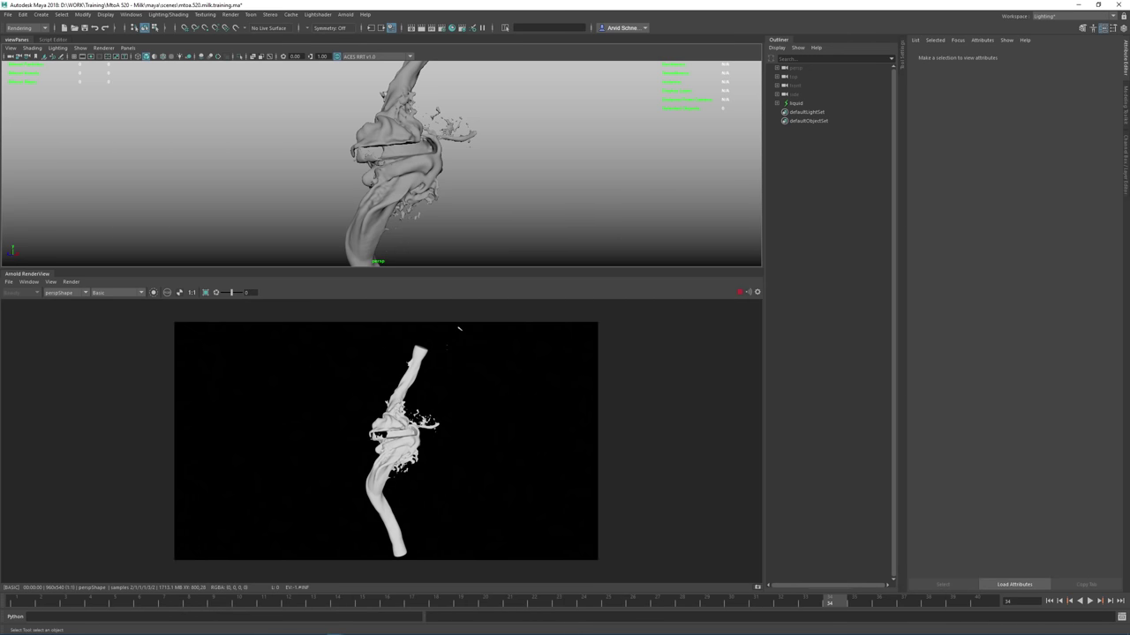
Save the milk training scene and create three empty groups
key("ctrl+s")
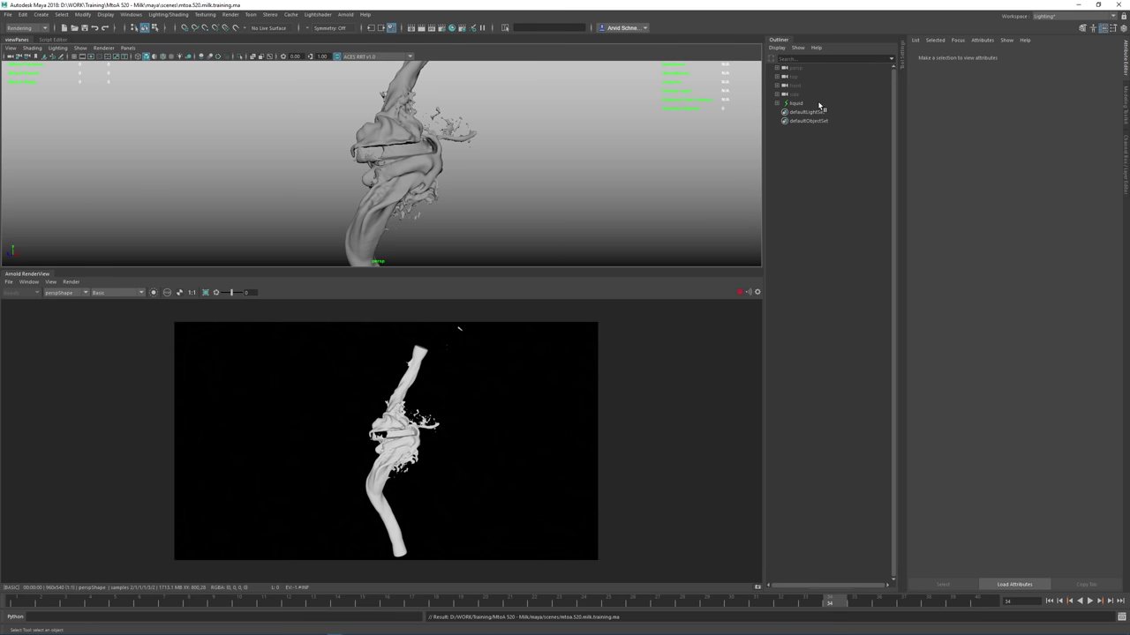
key("ctrl+g")
key("ctrl+g")
key("ctrl+g")
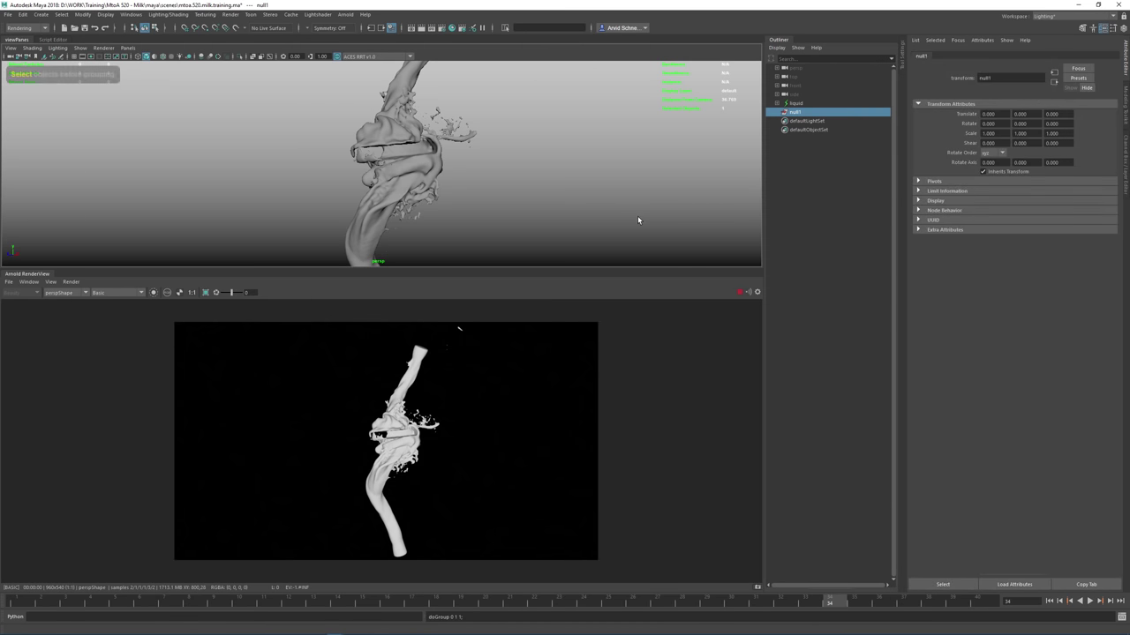
Rename the first empty group as __GEO__
double_click(796, 112)
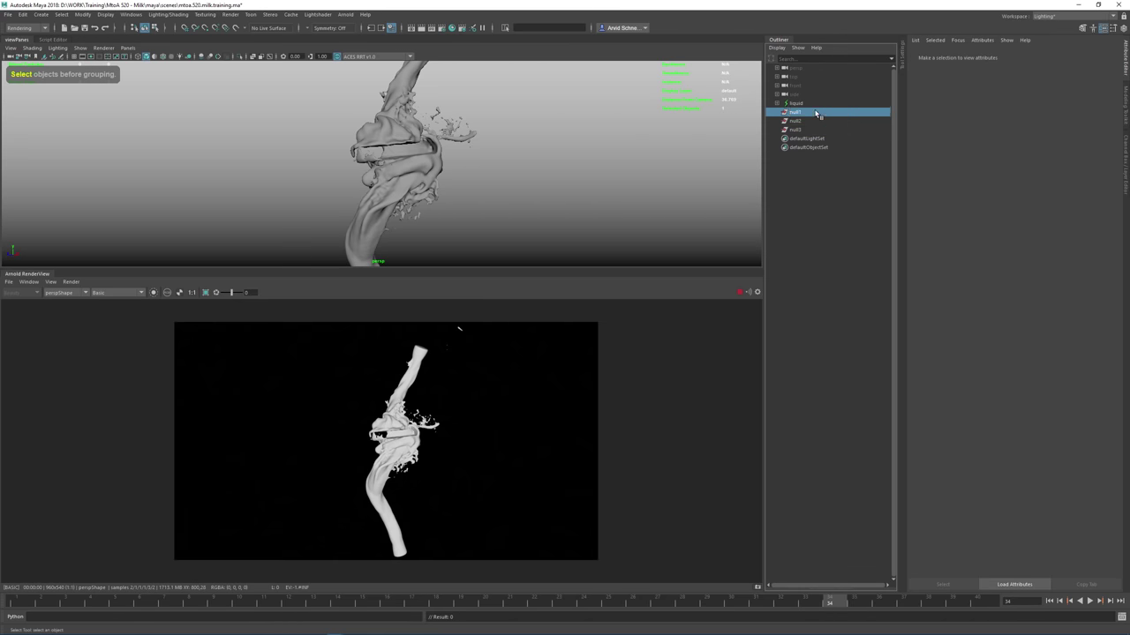
type("_")
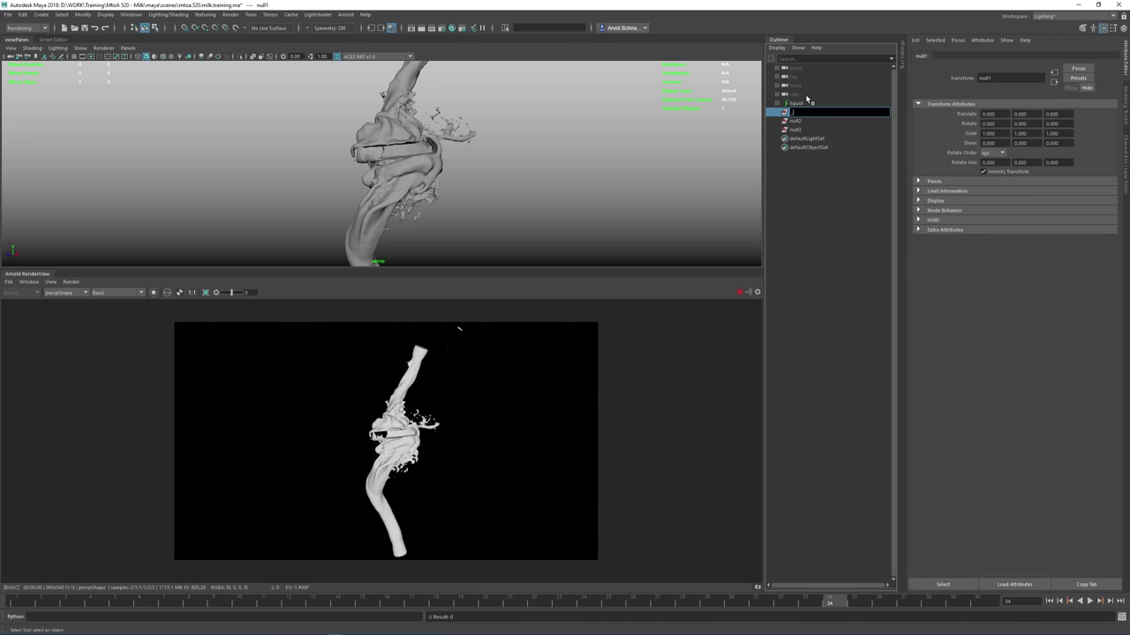
type("_GEO_")
key("Return")
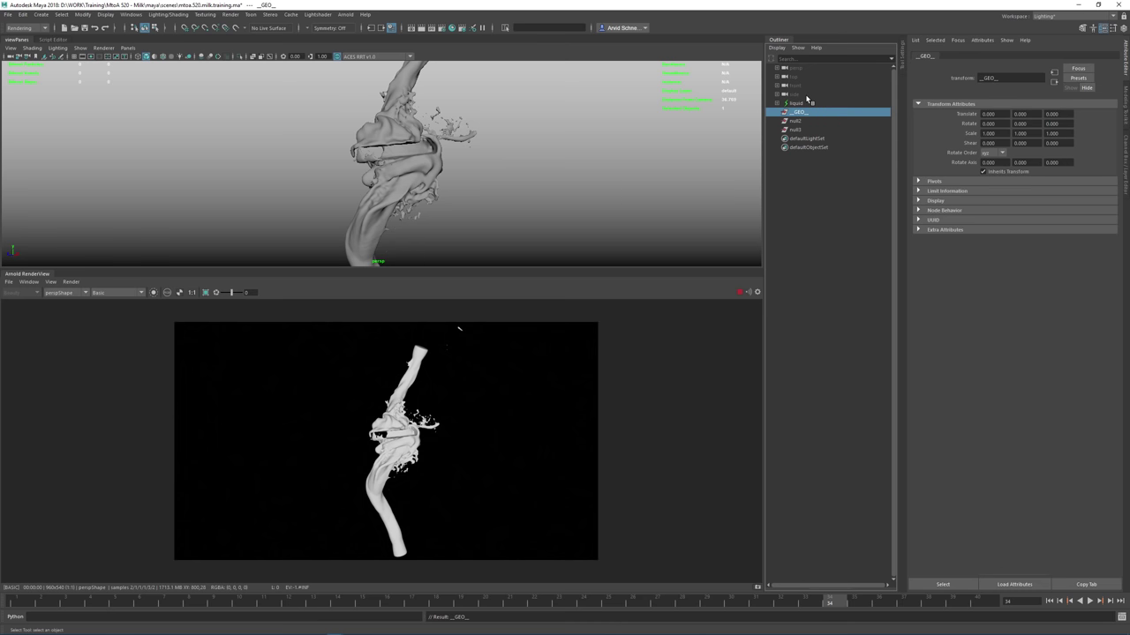
Rename the second empty group as __LGT__ and the third as __CAM__
double_click(812, 121)
type("_LGT_")
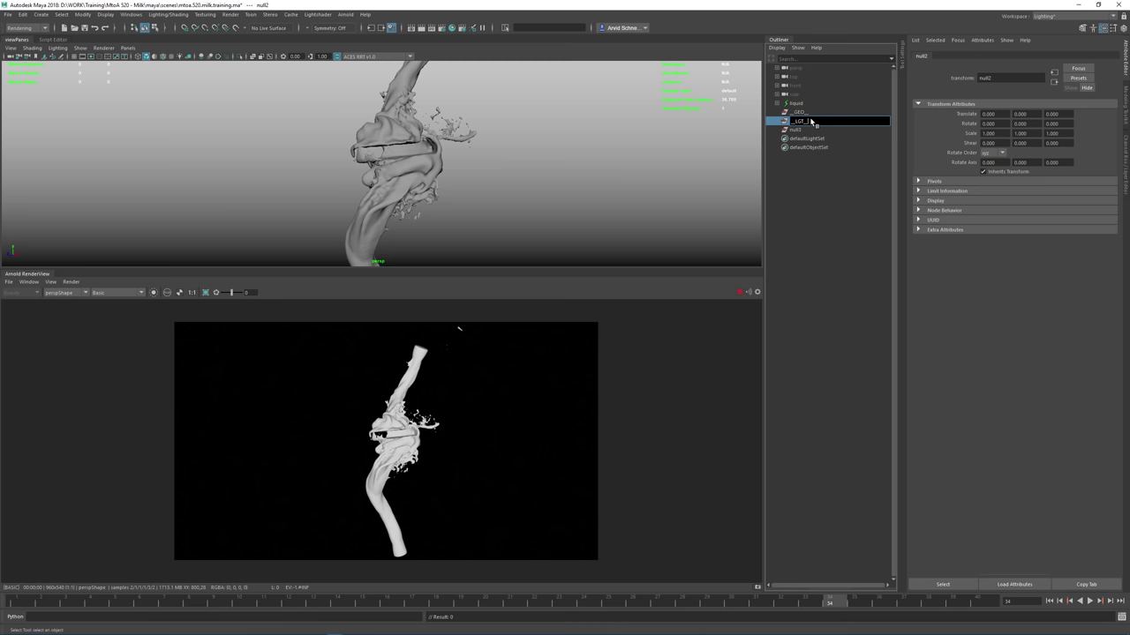
key("Return")
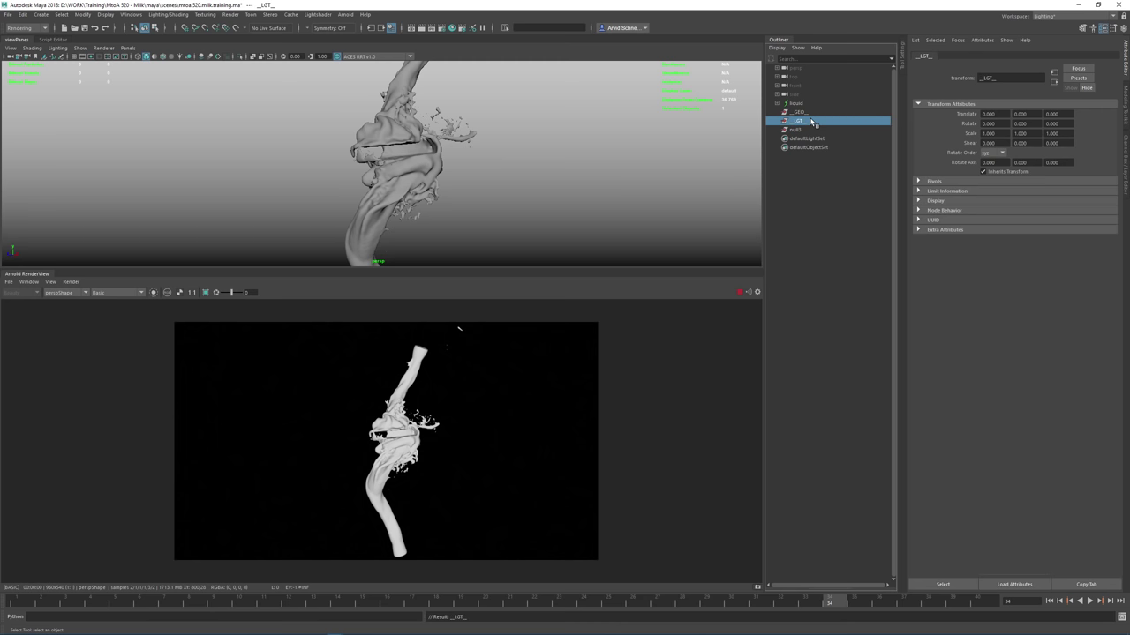
double_click(819, 130)
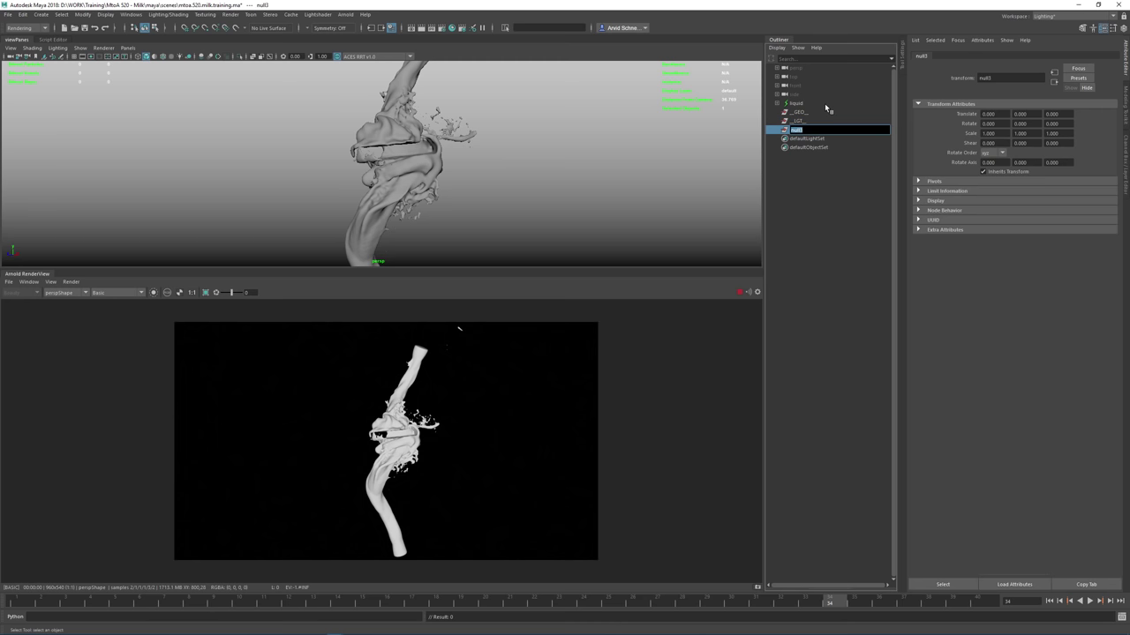
type("__CAM__")
key("Return")
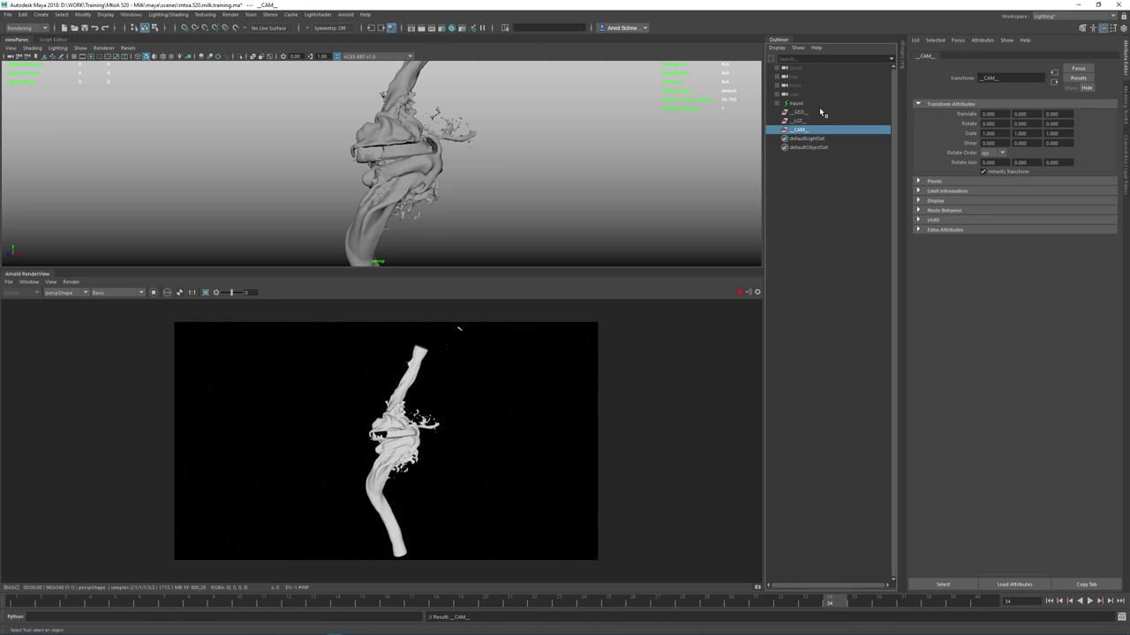
Parent the liquid object under the __GEO__ group
left_click(838, 104)
left_click_drag(843, 106, 807, 113)
Turn on a custom outliner color for the __GEO__ group and set it to cyan
left_click(829, 105)
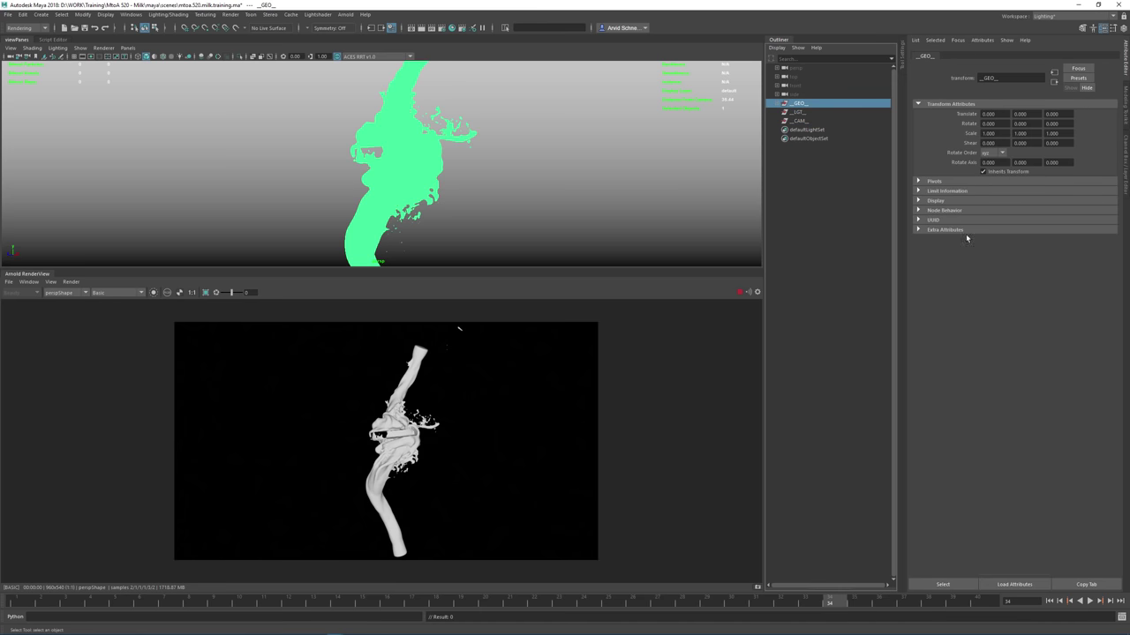
left_click(937, 201)
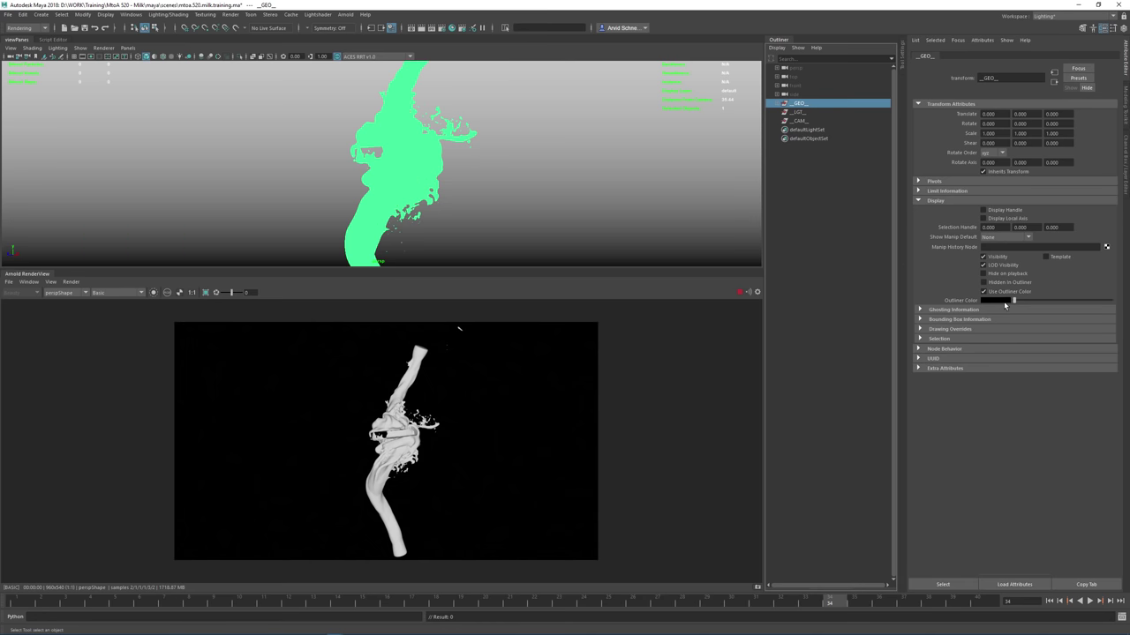
left_click(1005, 300)
left_click(1003, 281)
Set the outliner color of the __LGT__ group to yellow and that of the __CAM__ group to black
left_click(799, 121)
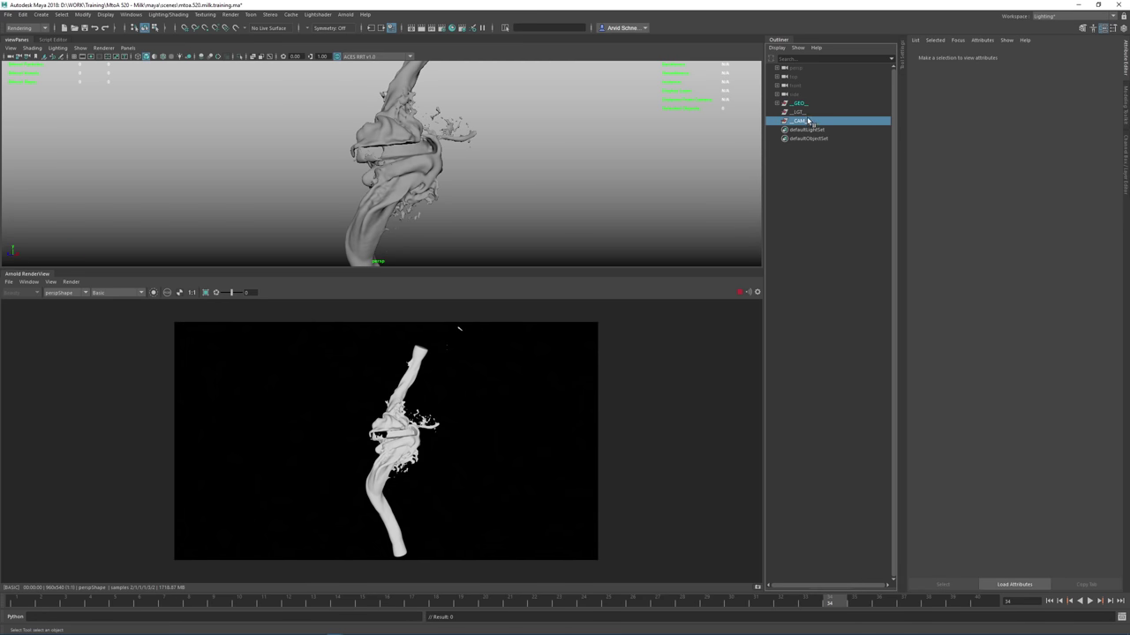
left_click(799, 112)
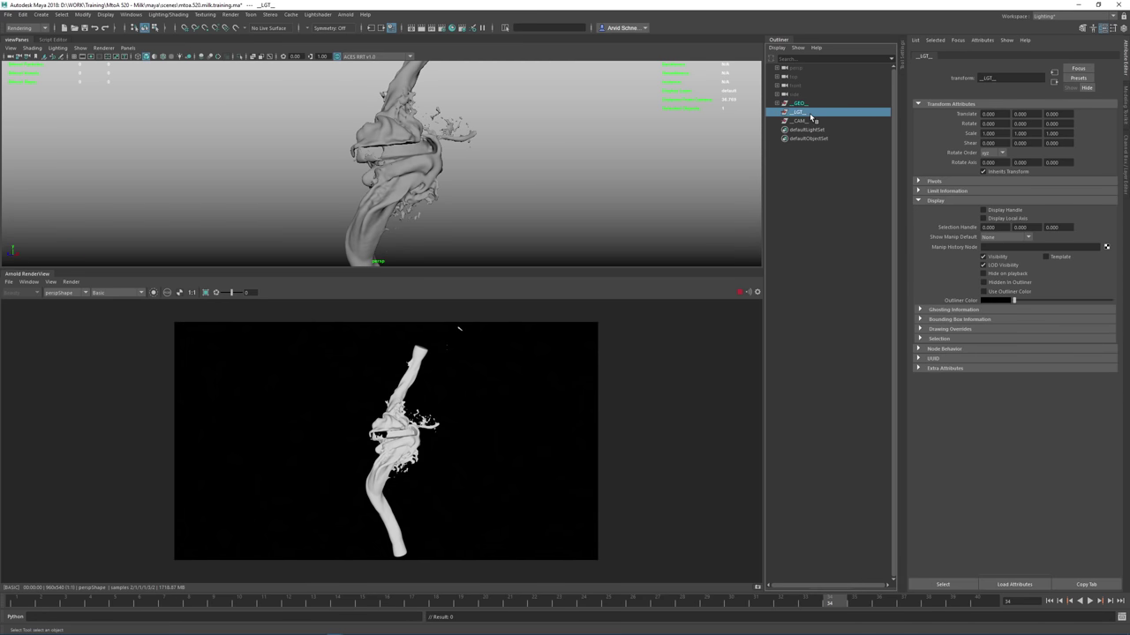
left_click(995, 302)
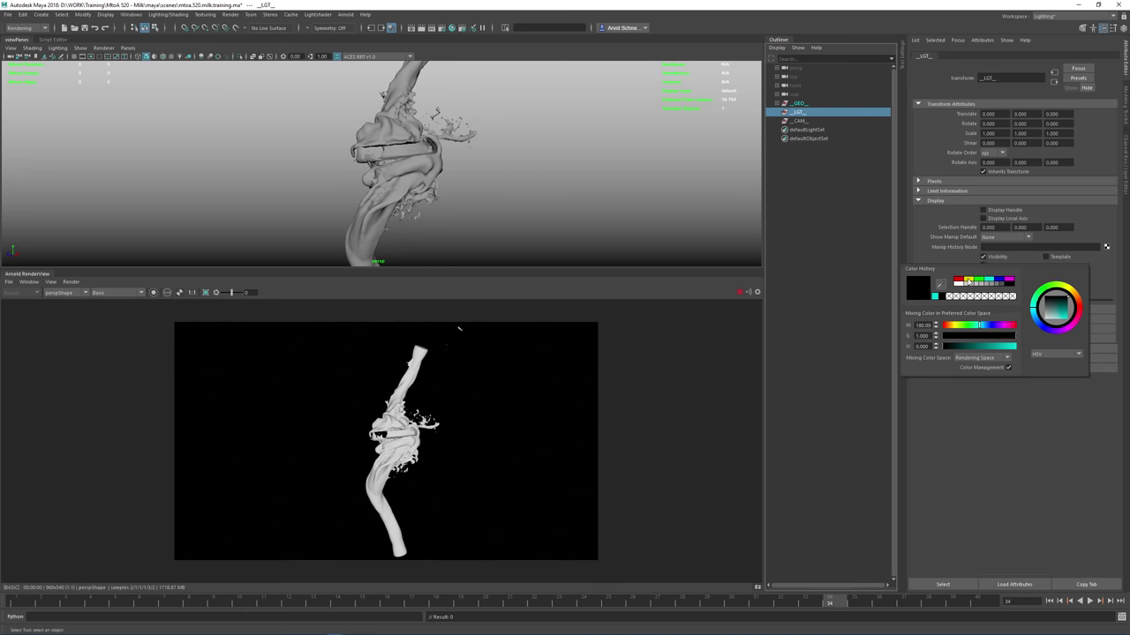
left_click(969, 281)
left_click(795, 120)
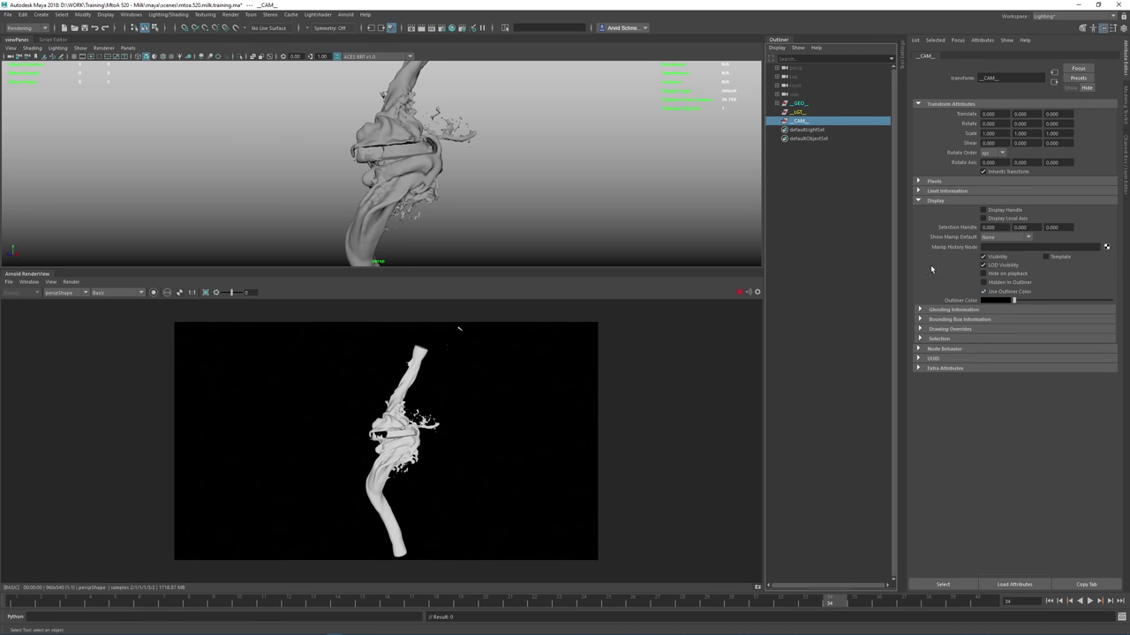
left_click(813, 178)
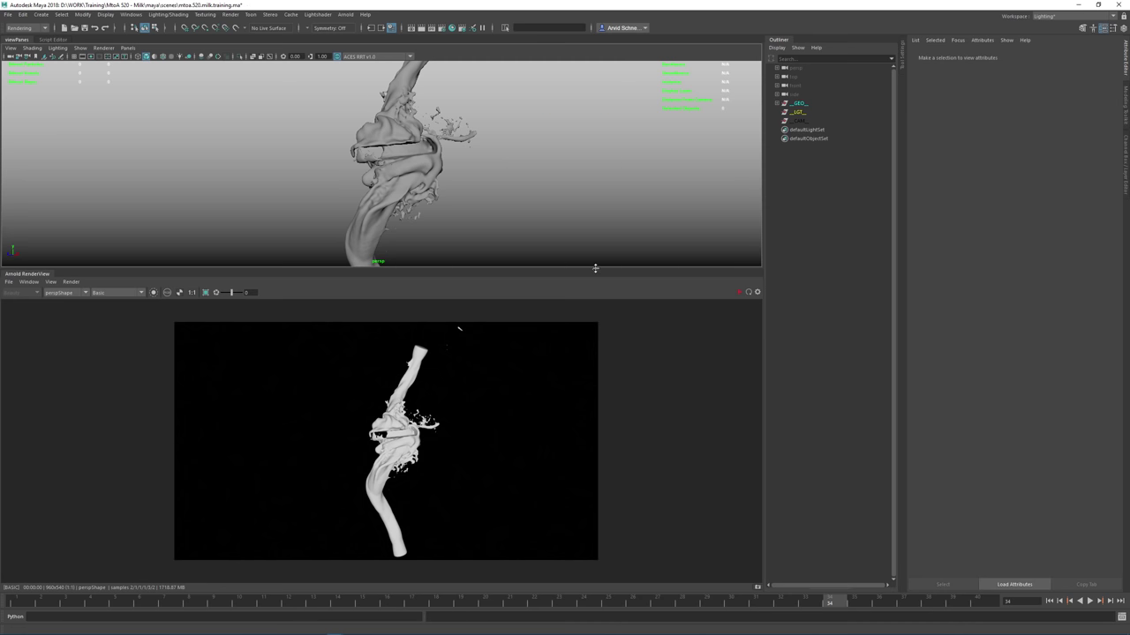
Enlarge the viewport, create a camera from the current perspective view and rename it main
left_click_drag(600, 269, 600, 349)
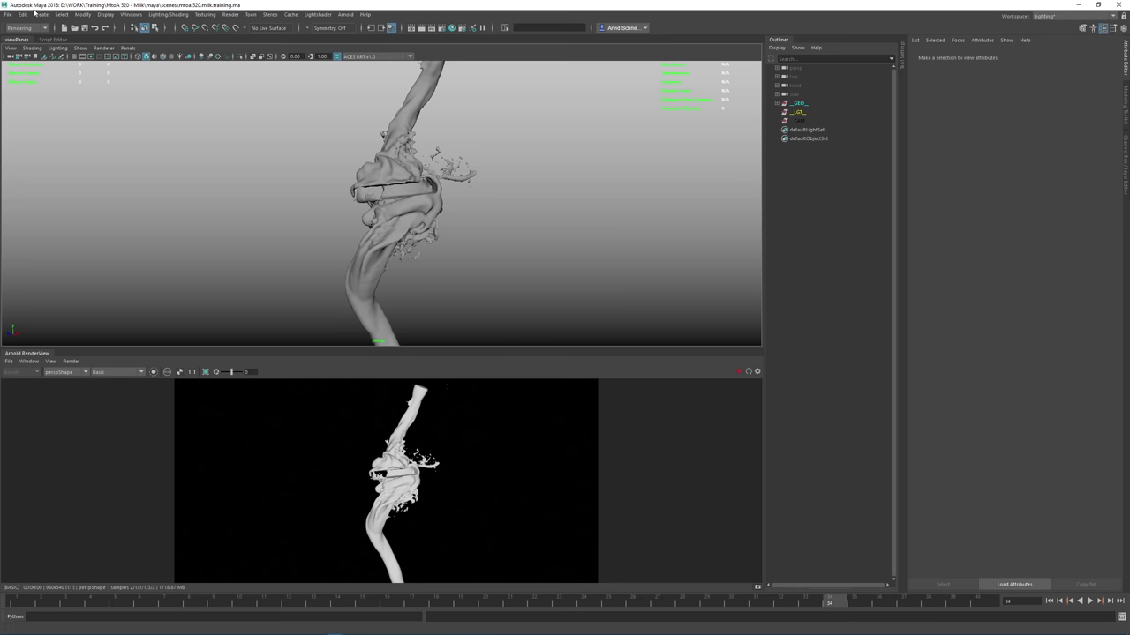
left_click(11, 48)
left_click(34, 83)
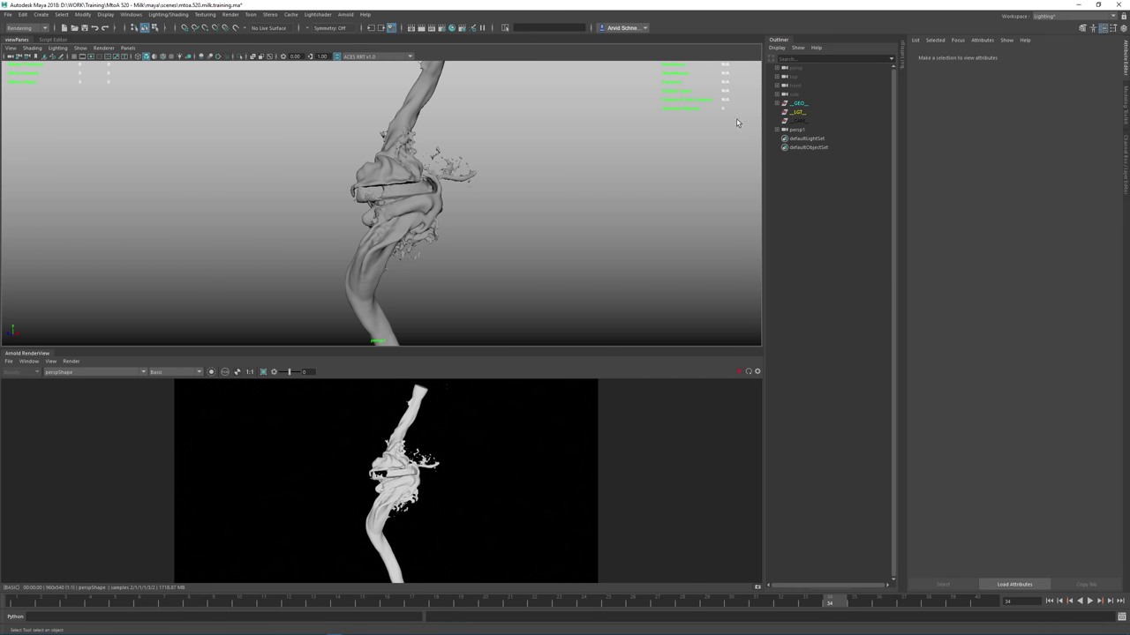
double_click(799, 130)
type("main")
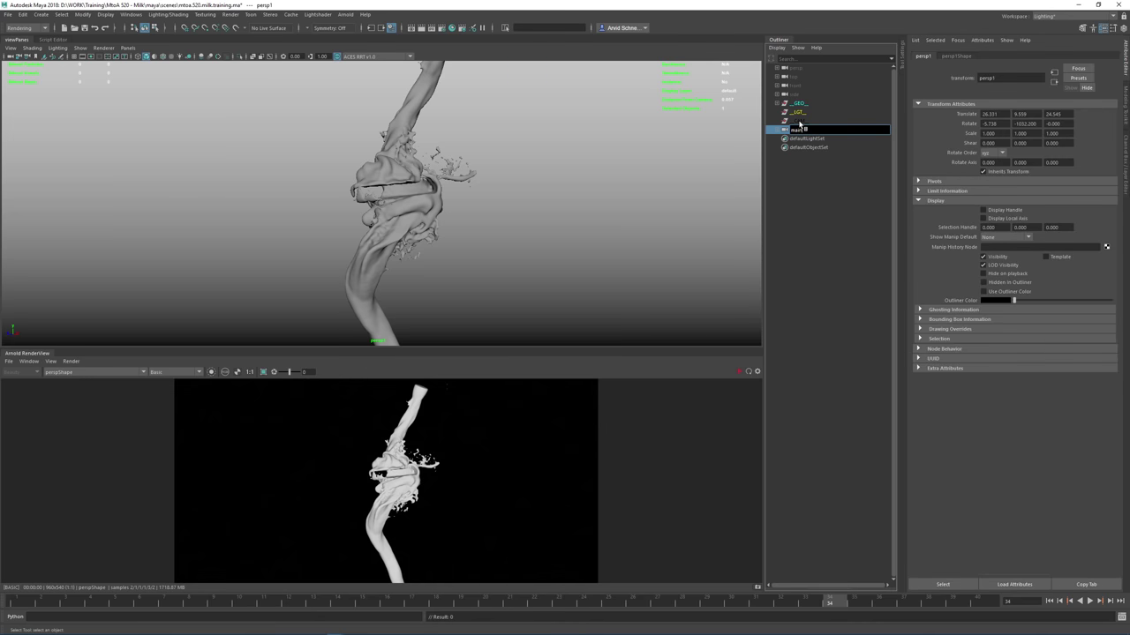
key("Return")
Parent the main camera under the __CAM__ group and set its focal length to 80
middle_click_drag(813, 128, 808, 121)
left_click(778, 122)
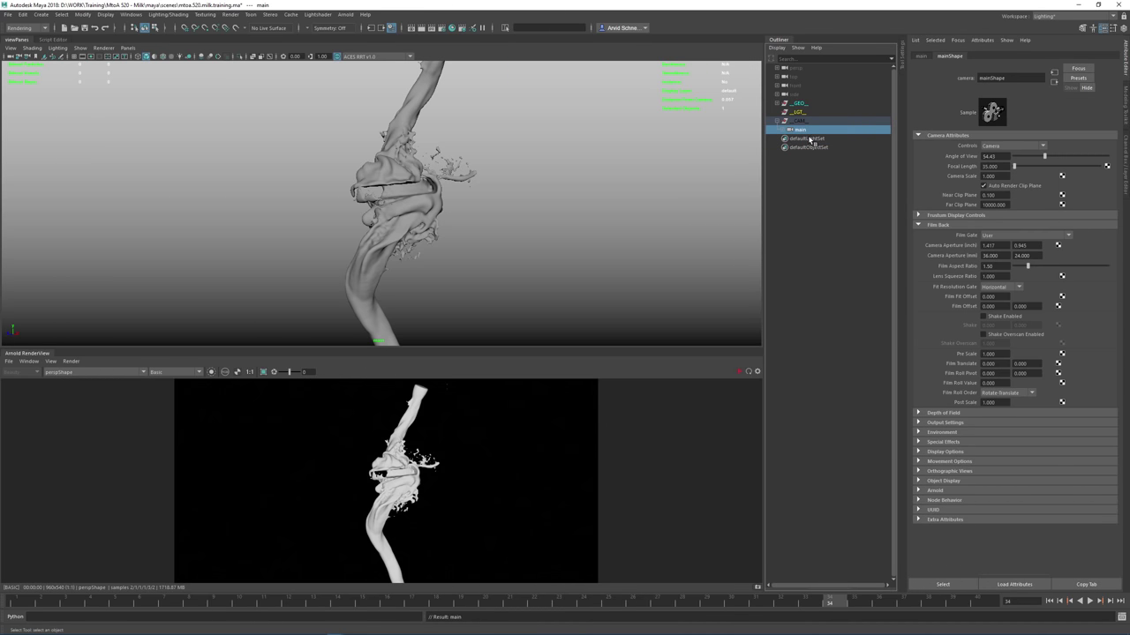
left_click(989, 166)
type("80")
key("Return")
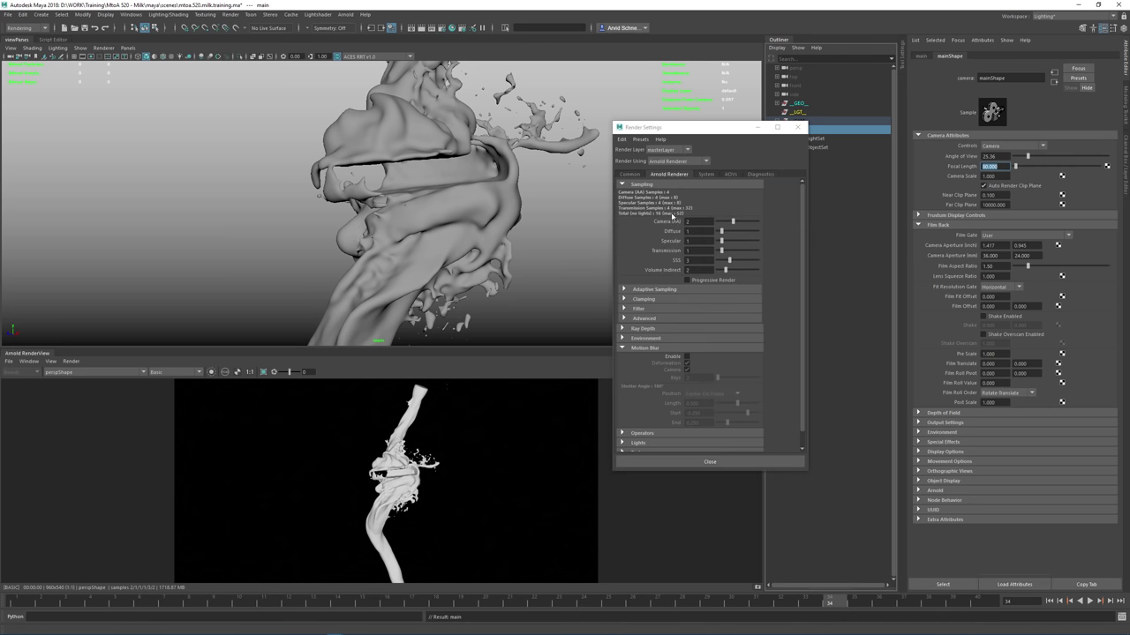
Set the render image size to 1200 pixels wide and 2000 pixels high
left_click(631, 174)
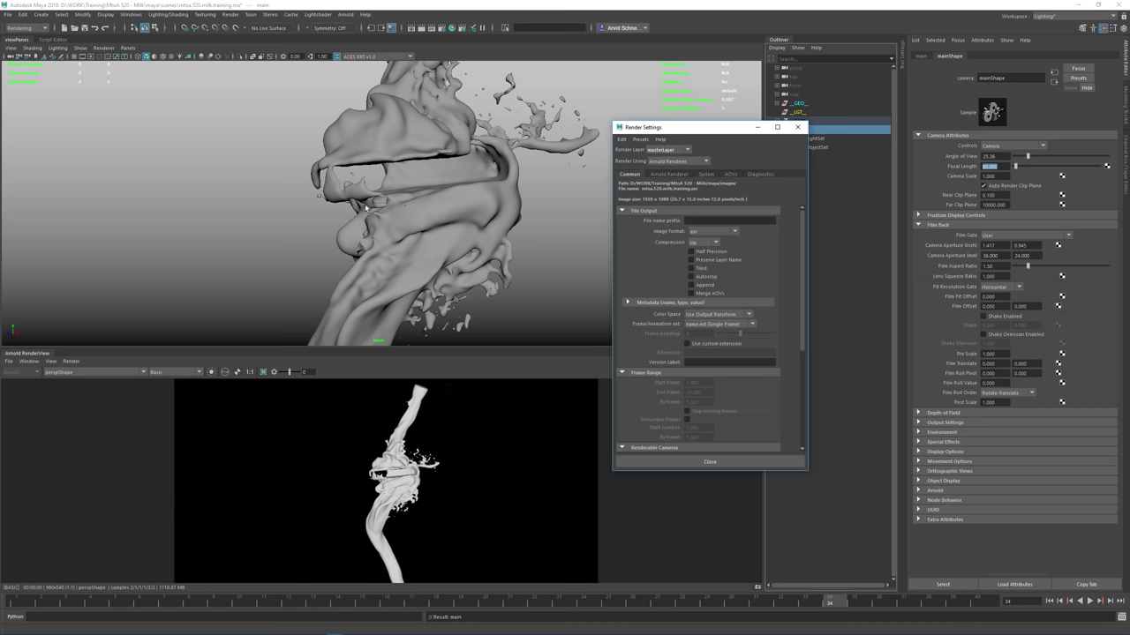
scroll(773, 363, "down", 3)
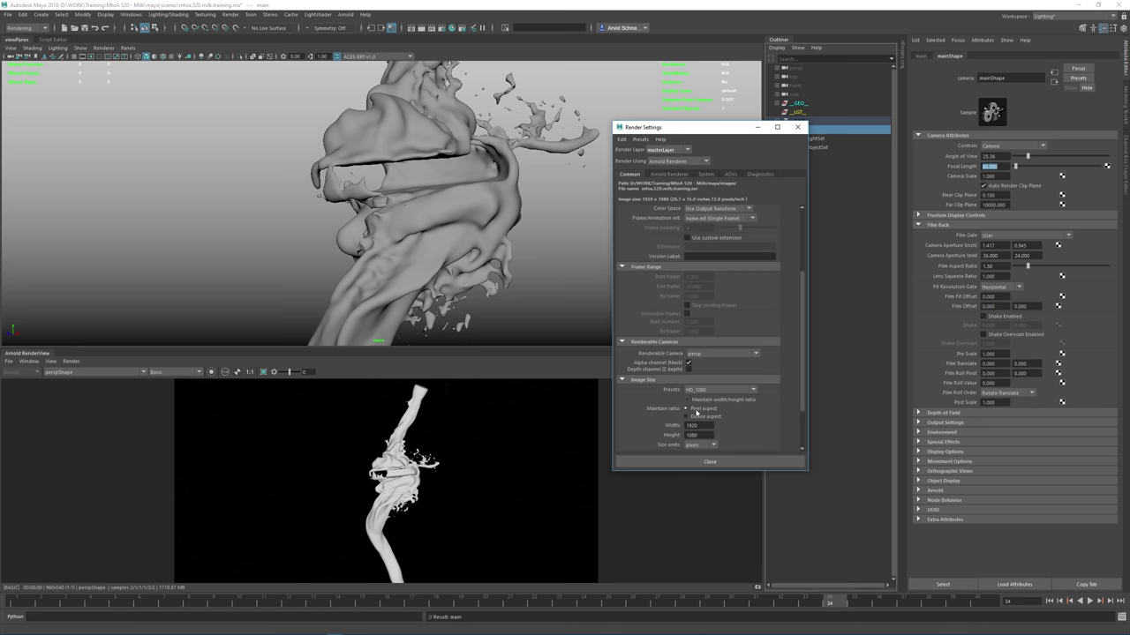
left_click_drag(699, 435, 672, 437)
double_click(697, 425)
type("1200")
key("Tab")
type("60.00")
key("Return")
Pull the main camera back to fit the liquid stream, show the resolution gate and close the render settings
right_click_drag(497, 170, 403, 201, "alt")
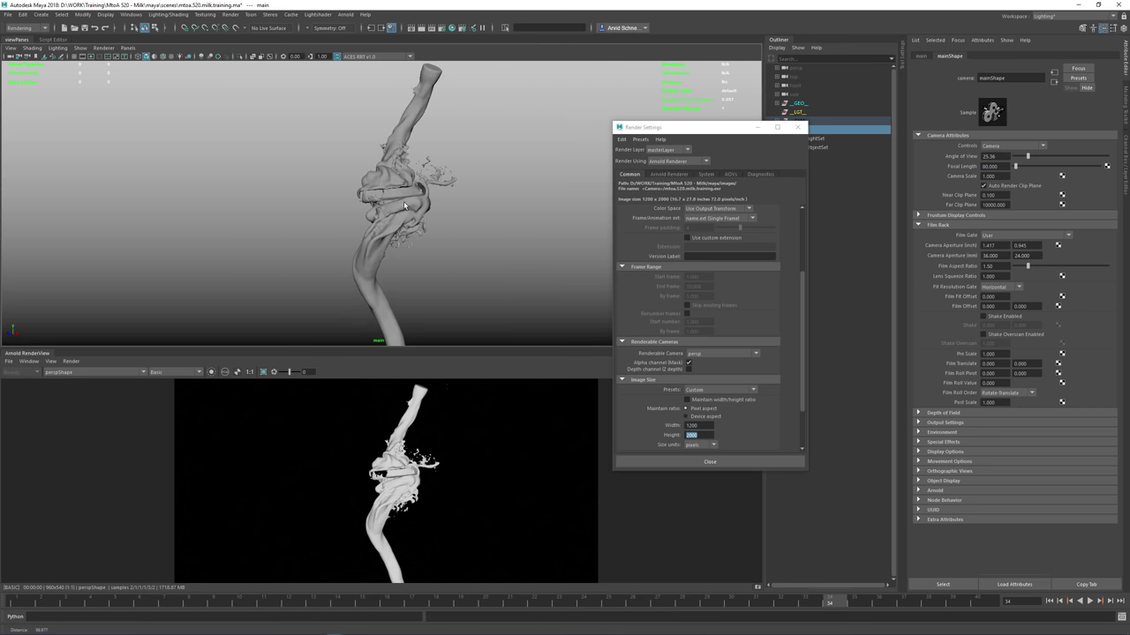
key("f")
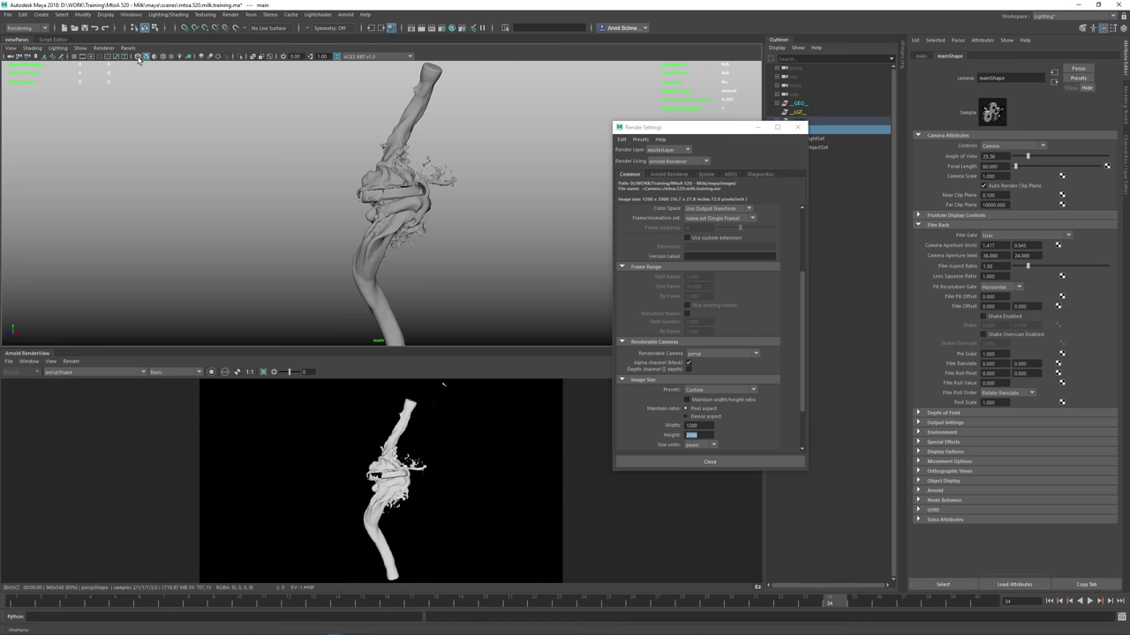
left_click(91, 58)
scroll(224, 145, "down", 5)
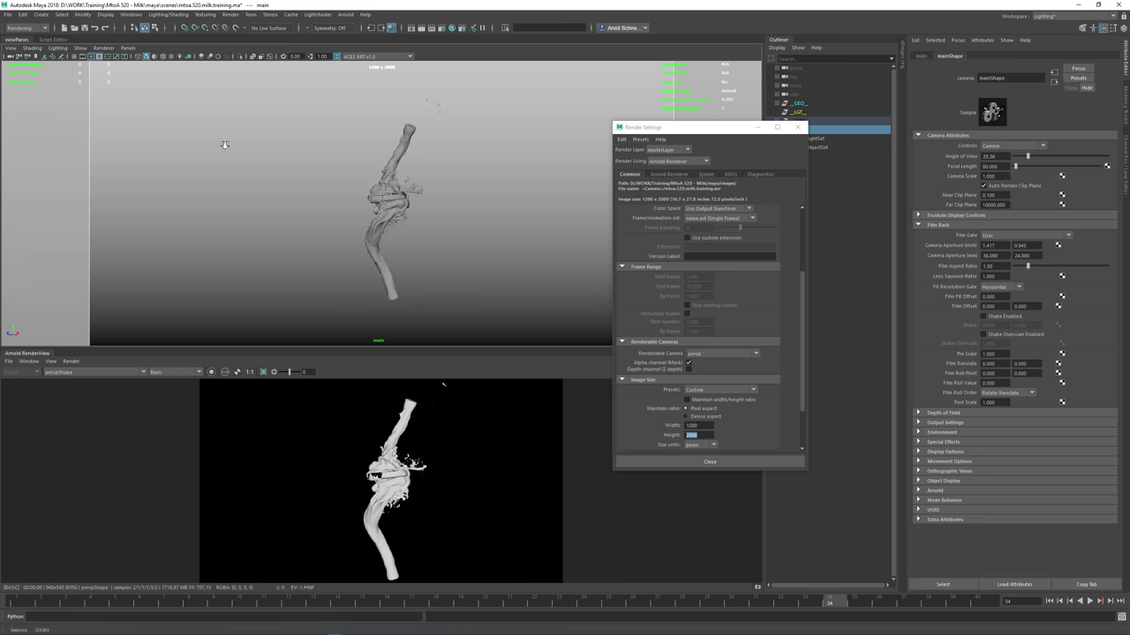
scroll(462, 185, "up", 3)
left_click(710, 164)
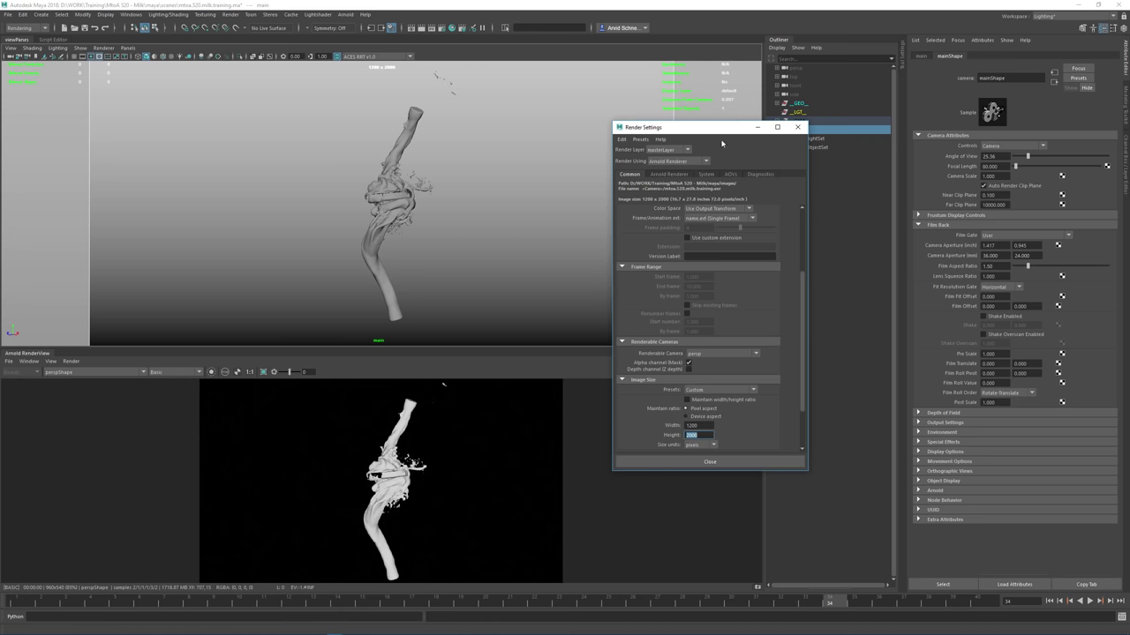
left_click(797, 127)
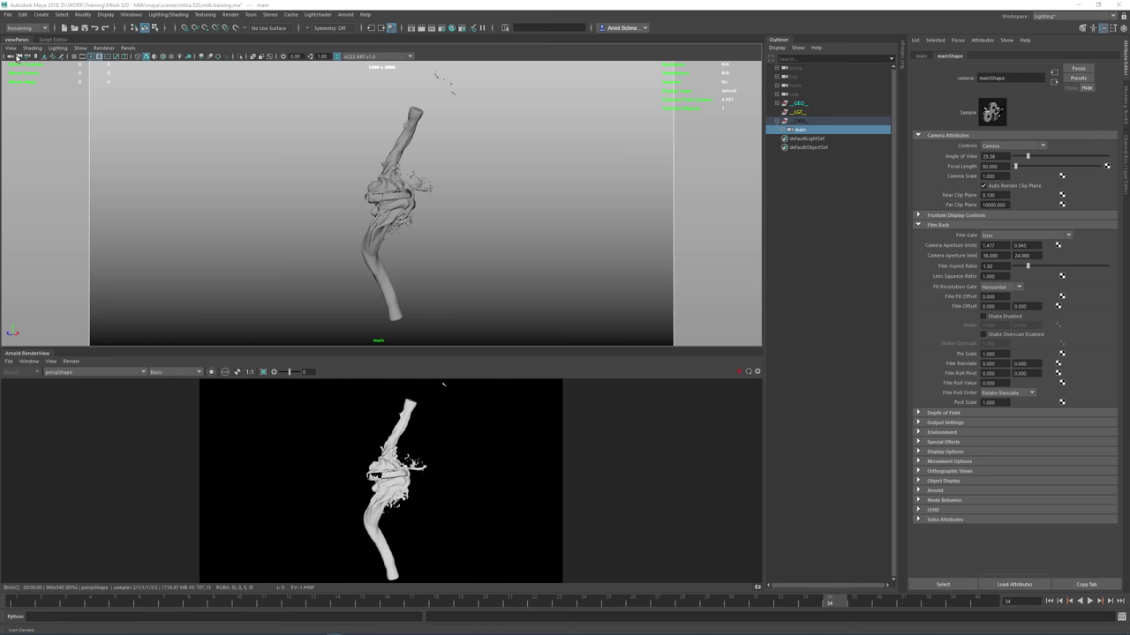
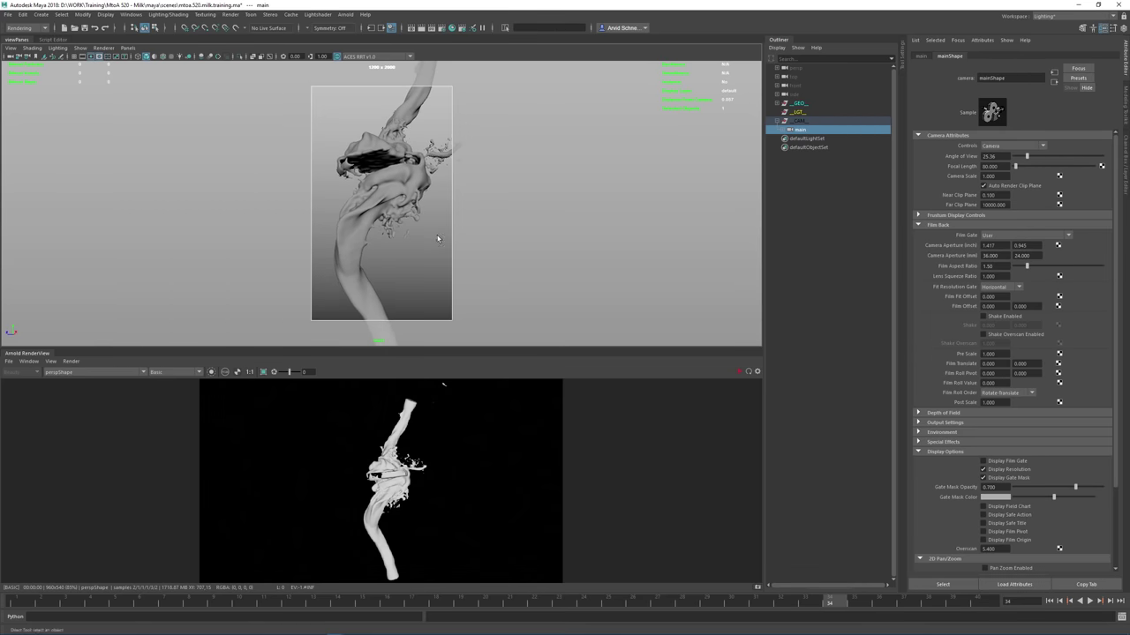
Reframe the main camera closely on the central splash, shrink the viewport and set the camera's overscan to 6.840
scroll(431, 236, "down", 5)
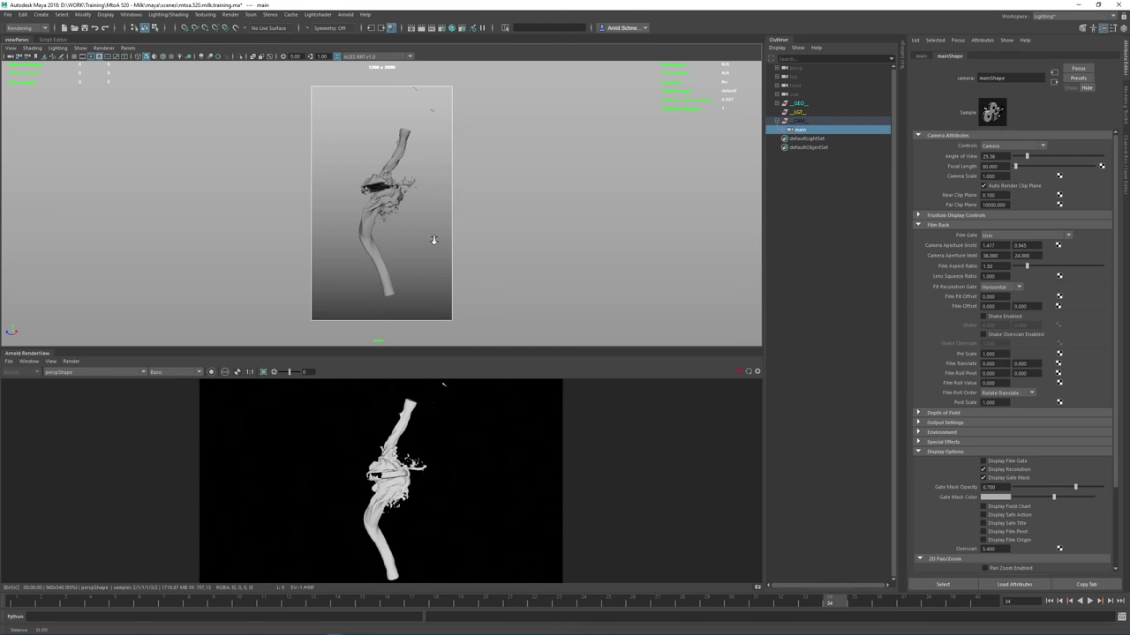
right_click_drag(434, 239, 475, 242, "alt")
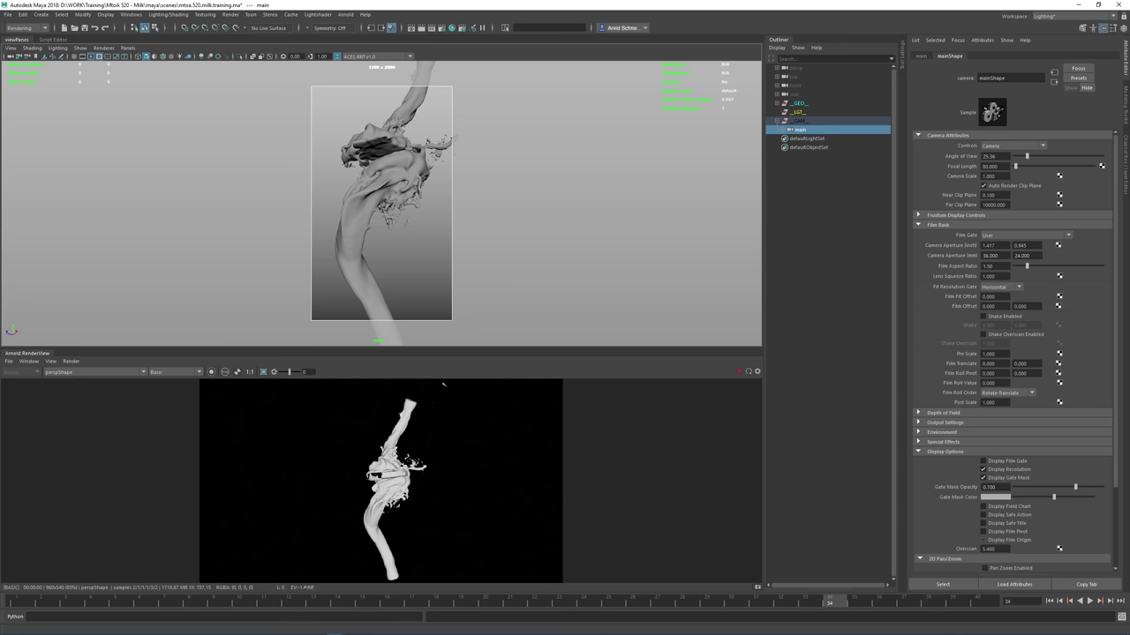
left_click_drag(988, 548, 975, 549, "ctrl")
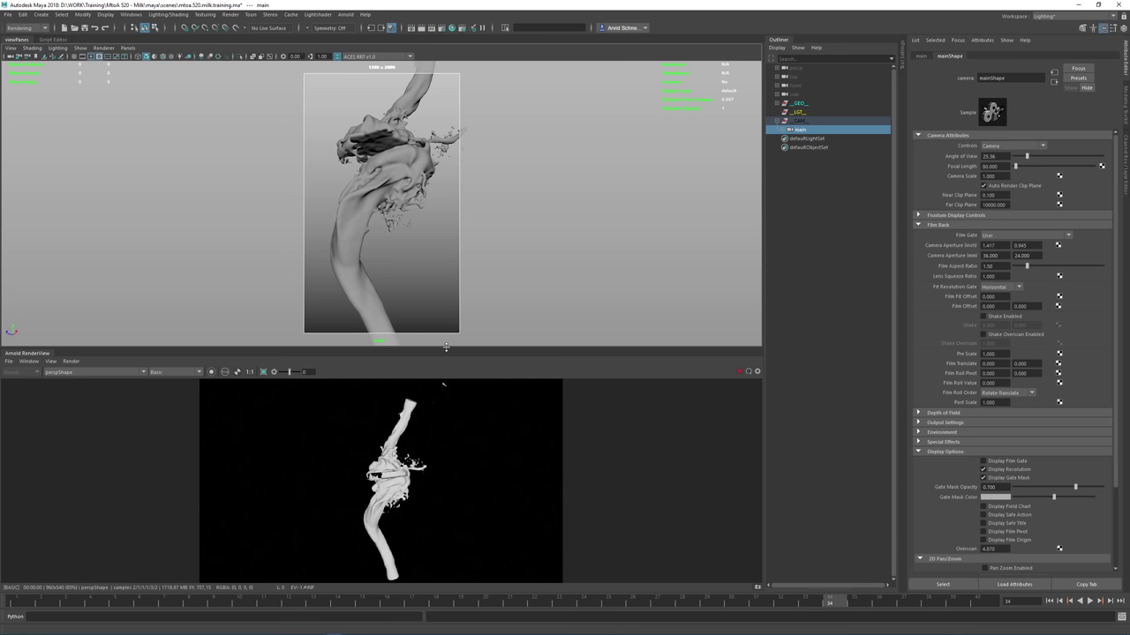
left_click_drag(446, 348, 452, 279)
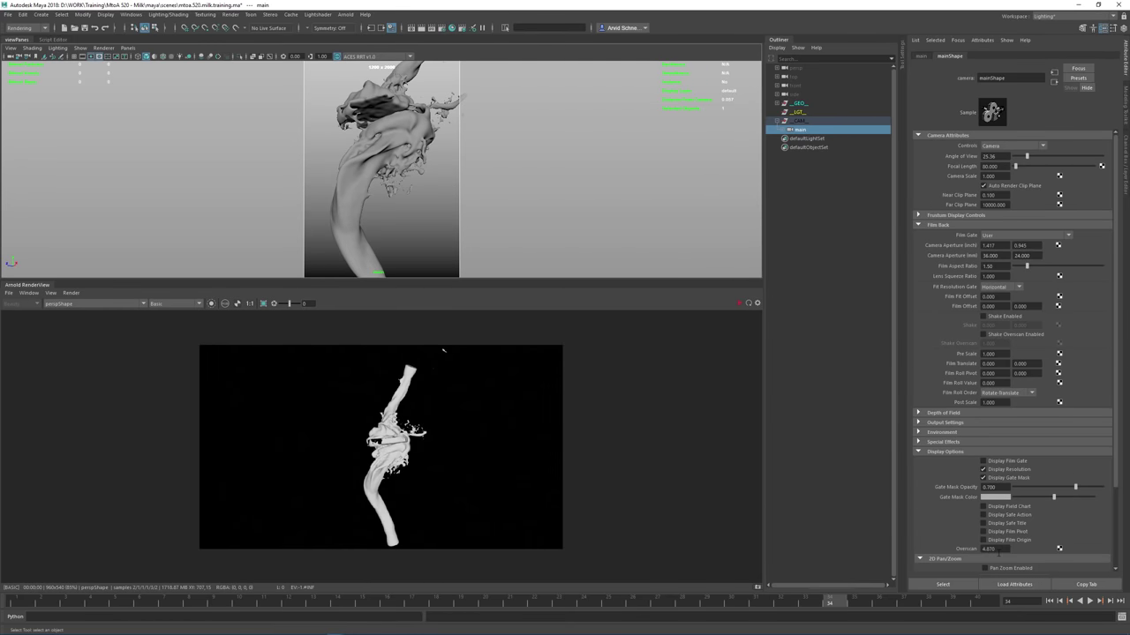
left_click_drag(991, 548, 1031, 548, "ctrl")
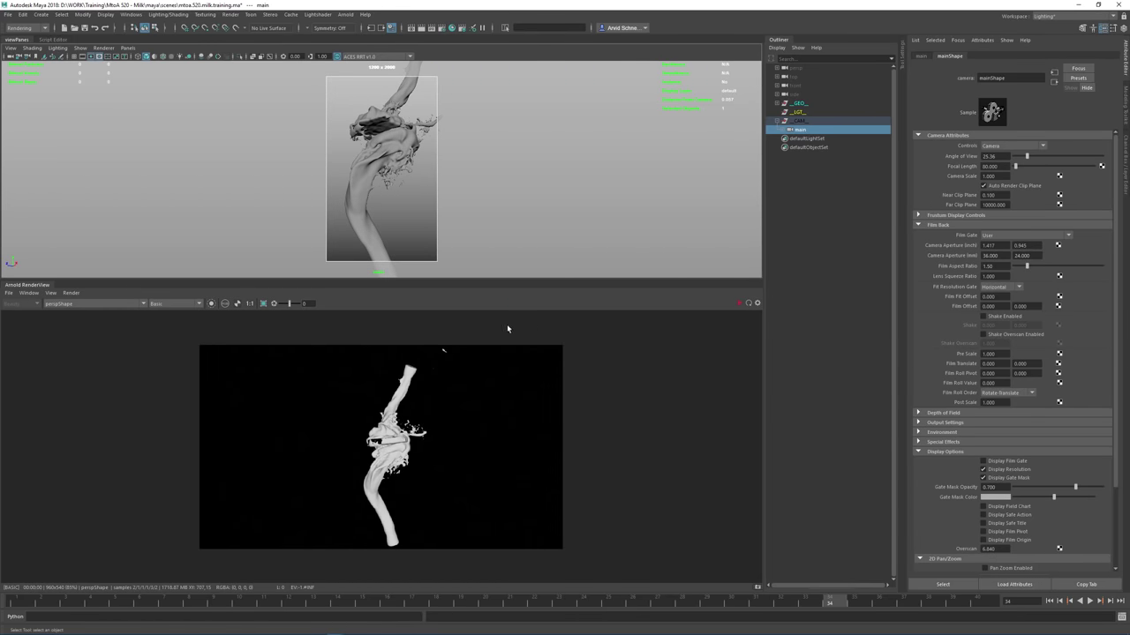
Update the Arnold render and switch its render camera to mainShape
left_click(85, 304)
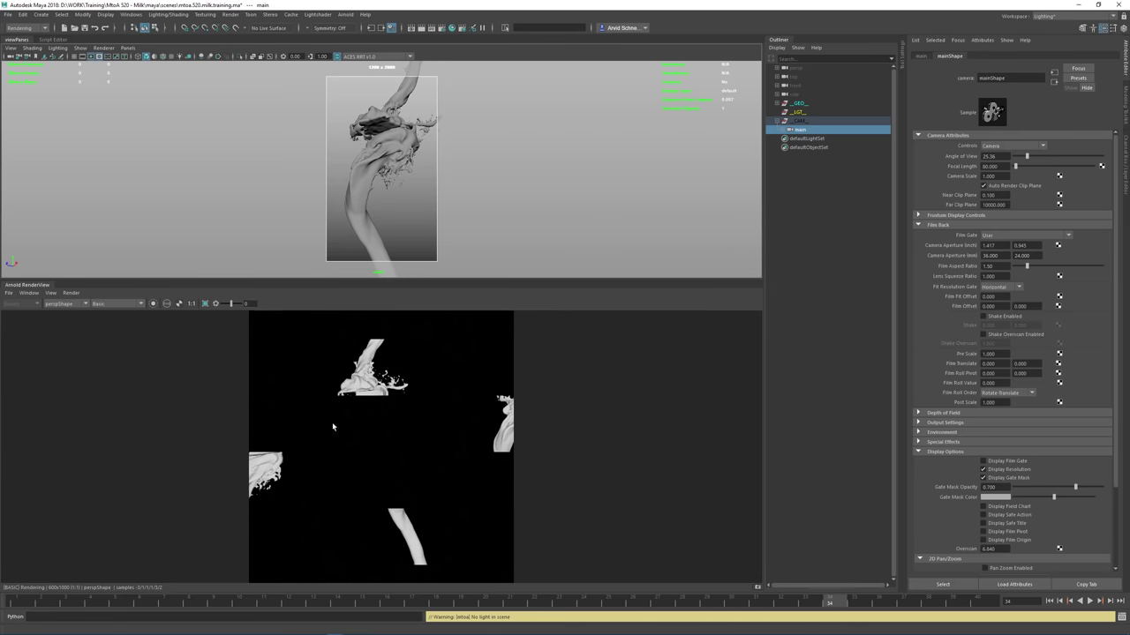
left_click(106, 350)
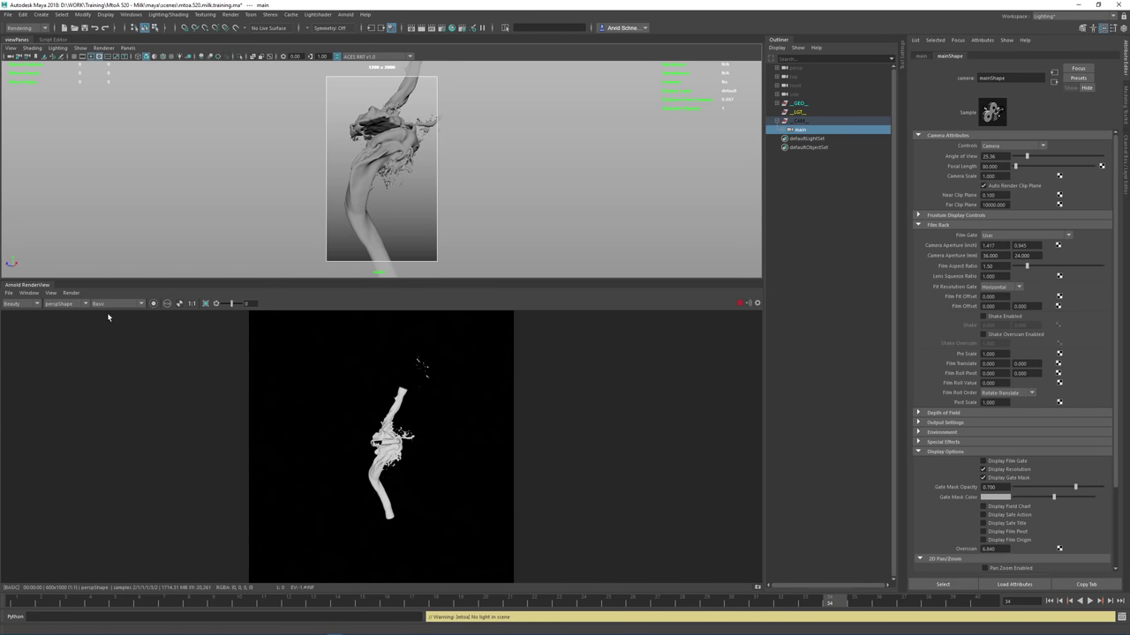
left_click(80, 304)
left_click(62, 316)
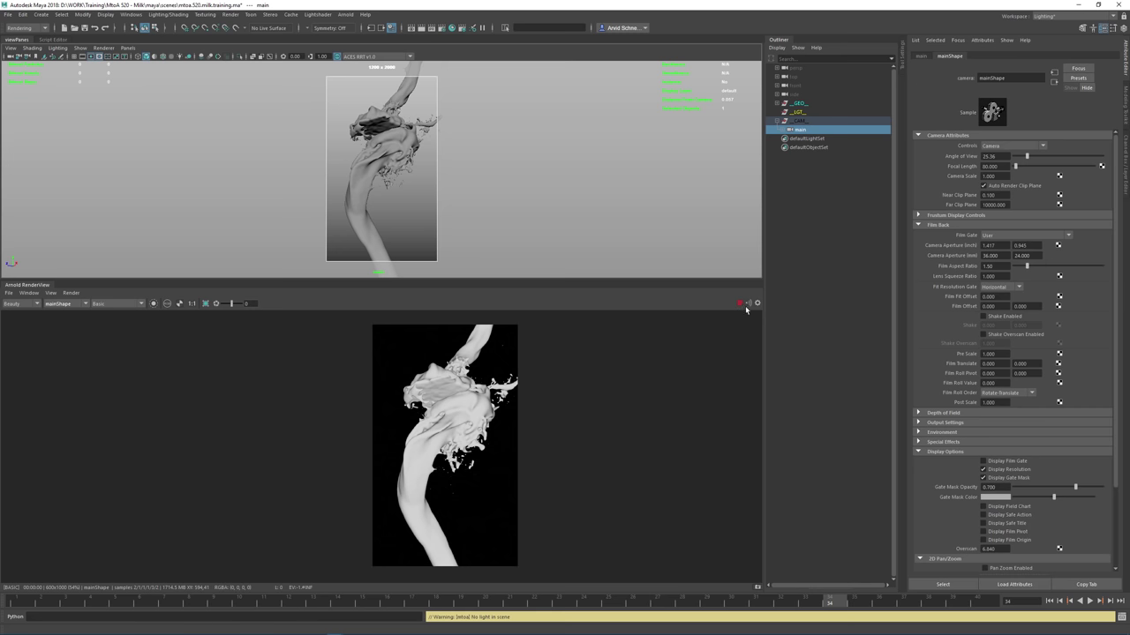
Dock the Arnold RenderView between the viewport and the Outliner and widen it to fit the whole portrait render
left_click_drag(31, 286, 5, 206)
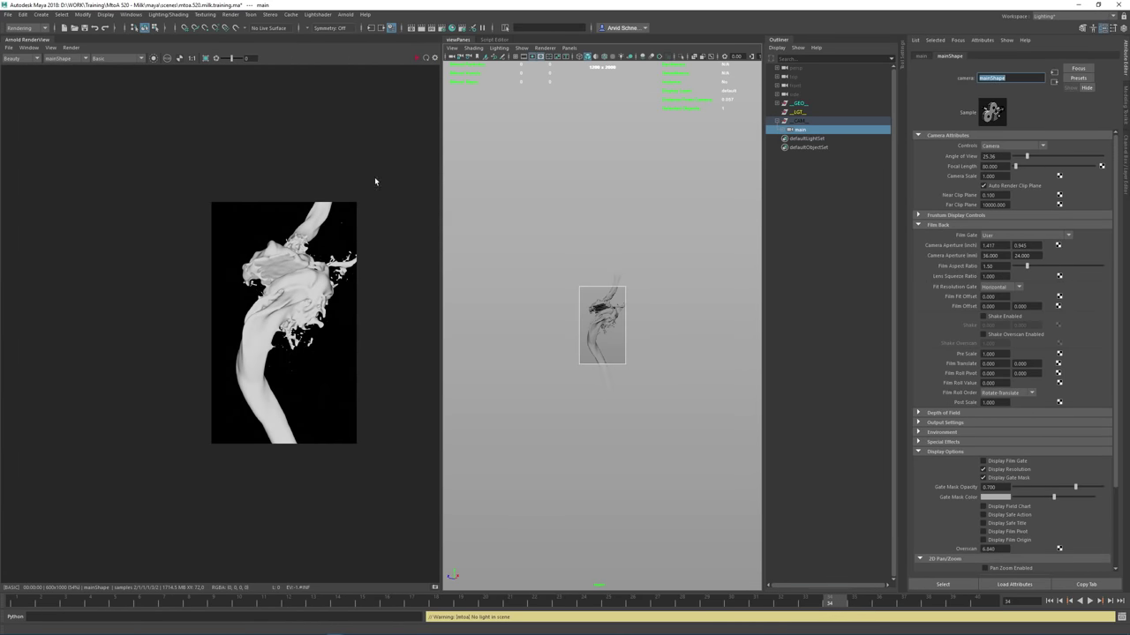
left_click_drag(436, 188, 263, 188)
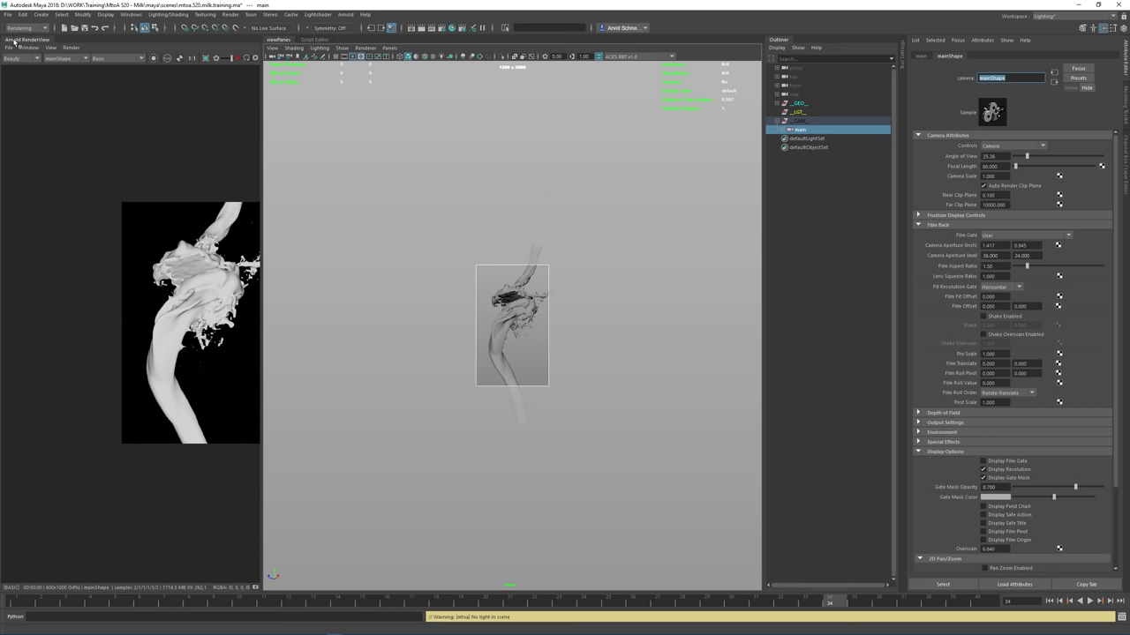
left_click_drag(15, 41, 731, 137)
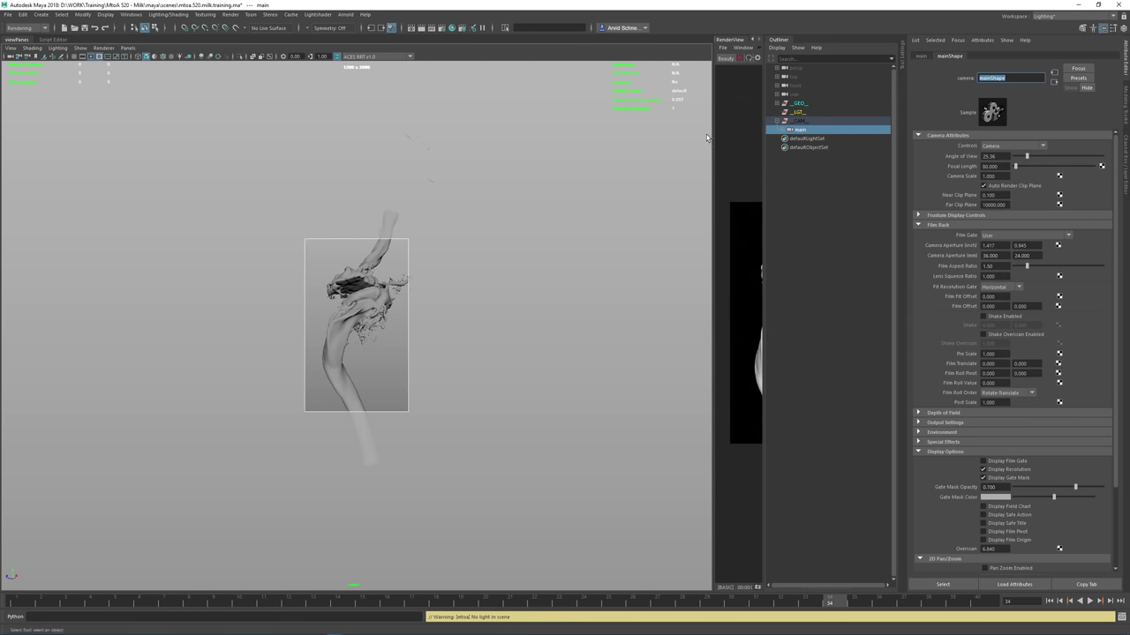
left_click(712, 141)
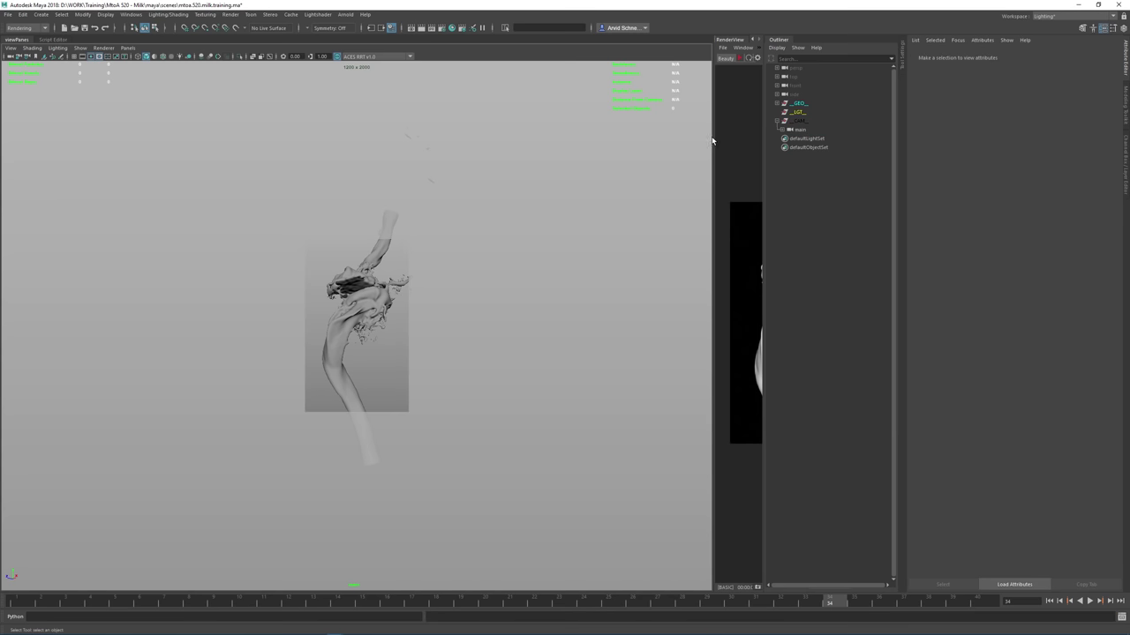
left_click_drag(760, 143, 788, 145)
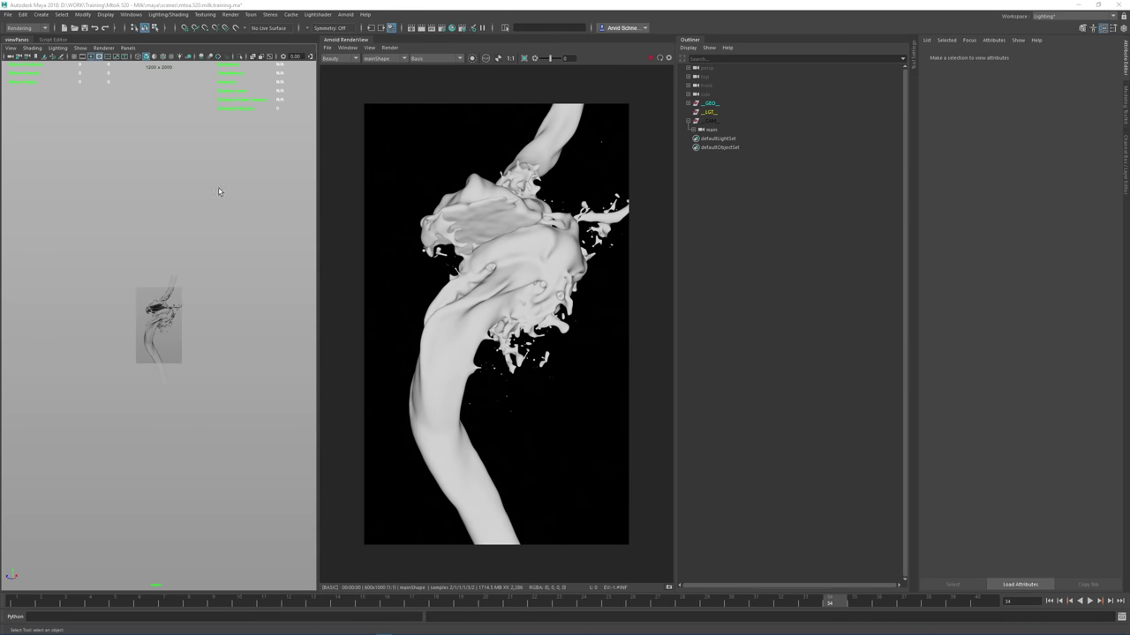
Select the main camera and reduce its overscan to 1.270 so the resolution gate fills the viewport
left_click(11, 58)
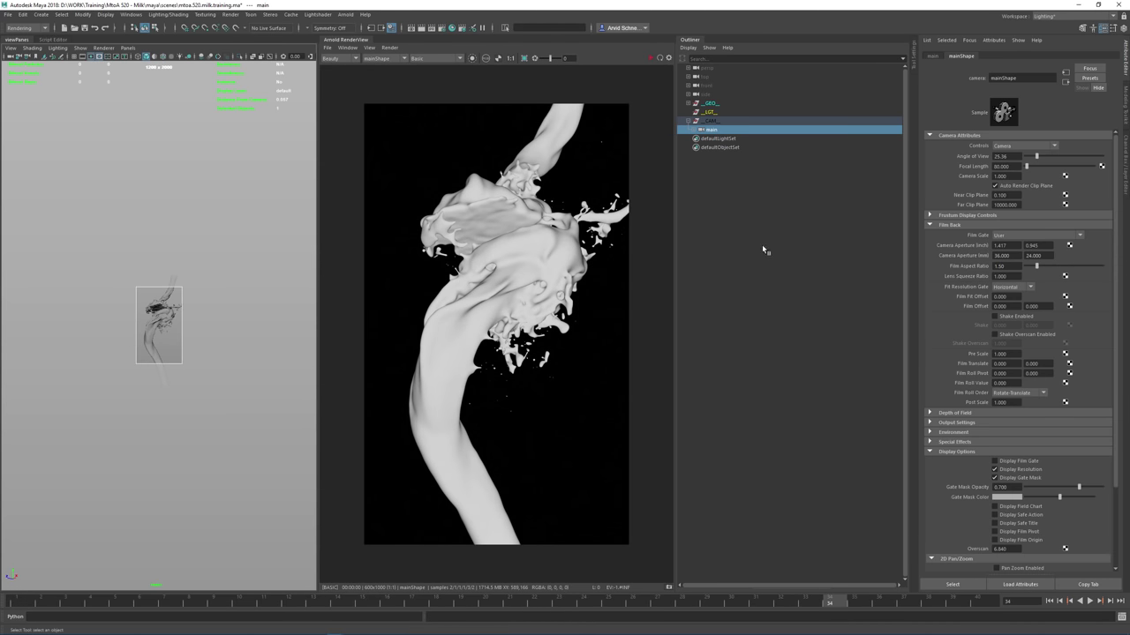
left_click_drag(1005, 549, 765, 527, "ctrl")
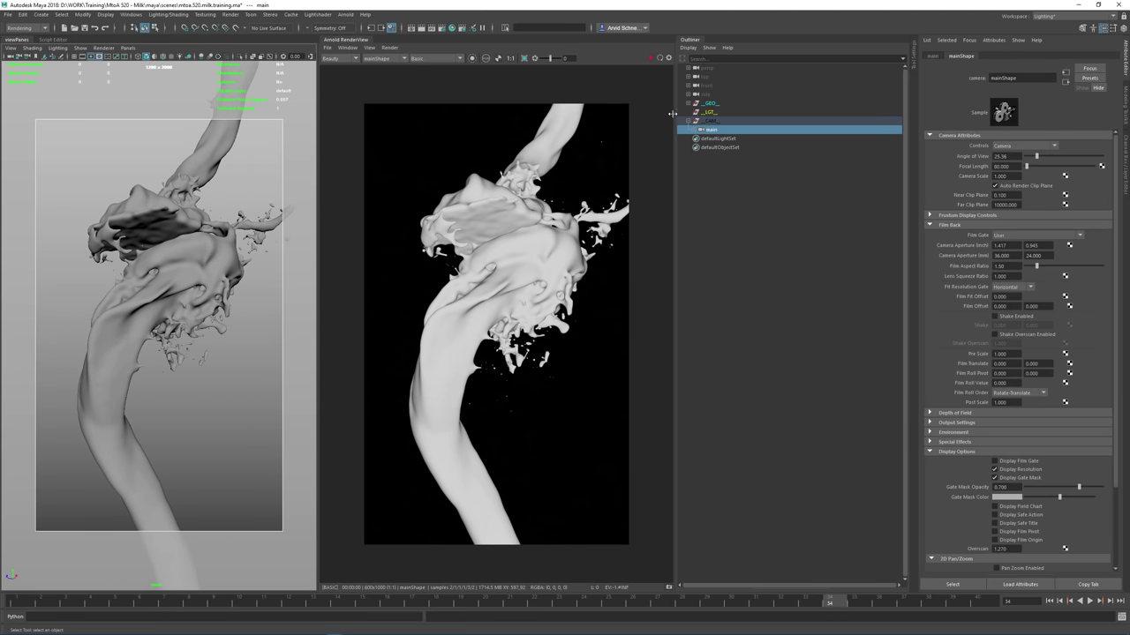
Widen the Arnold RenderView against the Outliner and save the scene
left_click_drag(672, 114, 707, 115)
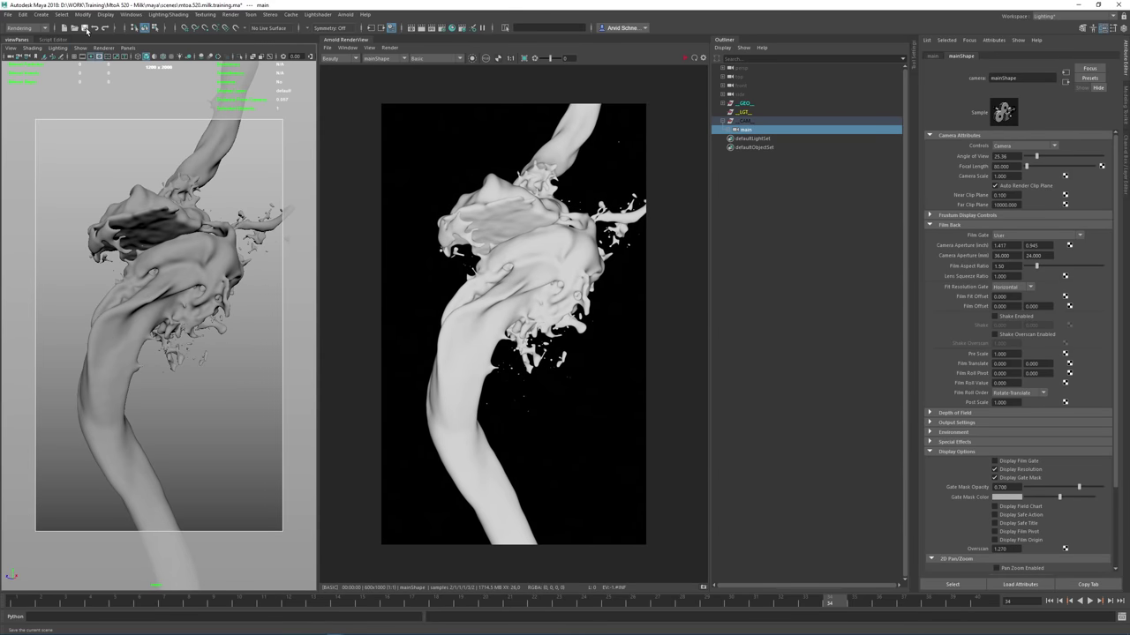
left_click(86, 29)
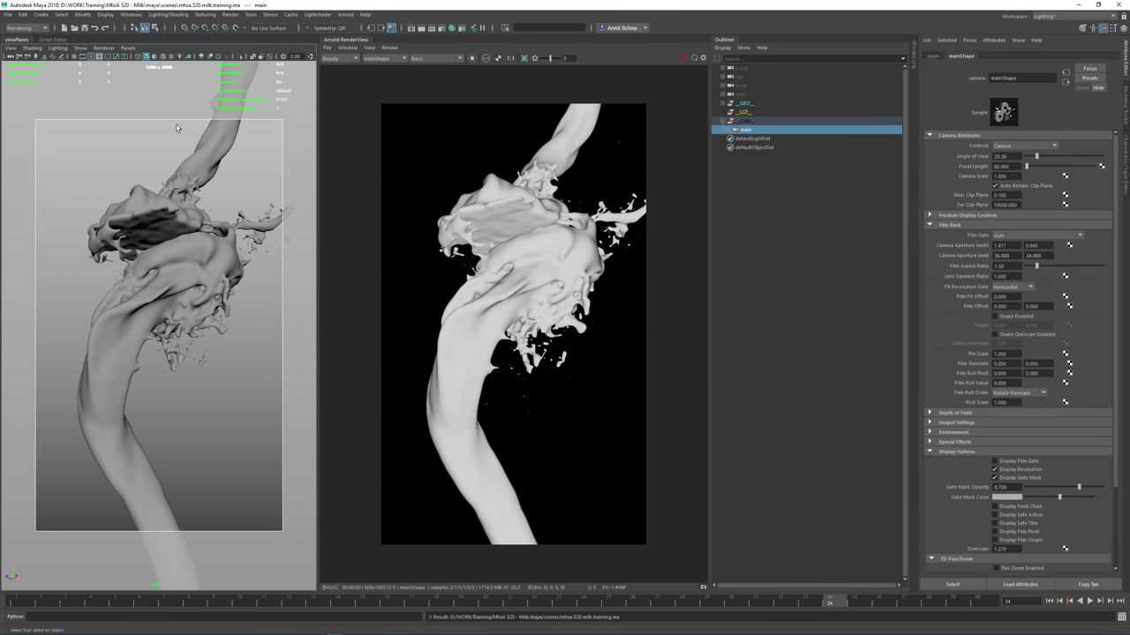
Rename the Hypershade's graph tab to liquid, close the Hypershade and save the scene with nothing selected
left_click_drag(1129, 183, 732, 186)
double_click(484, 226)
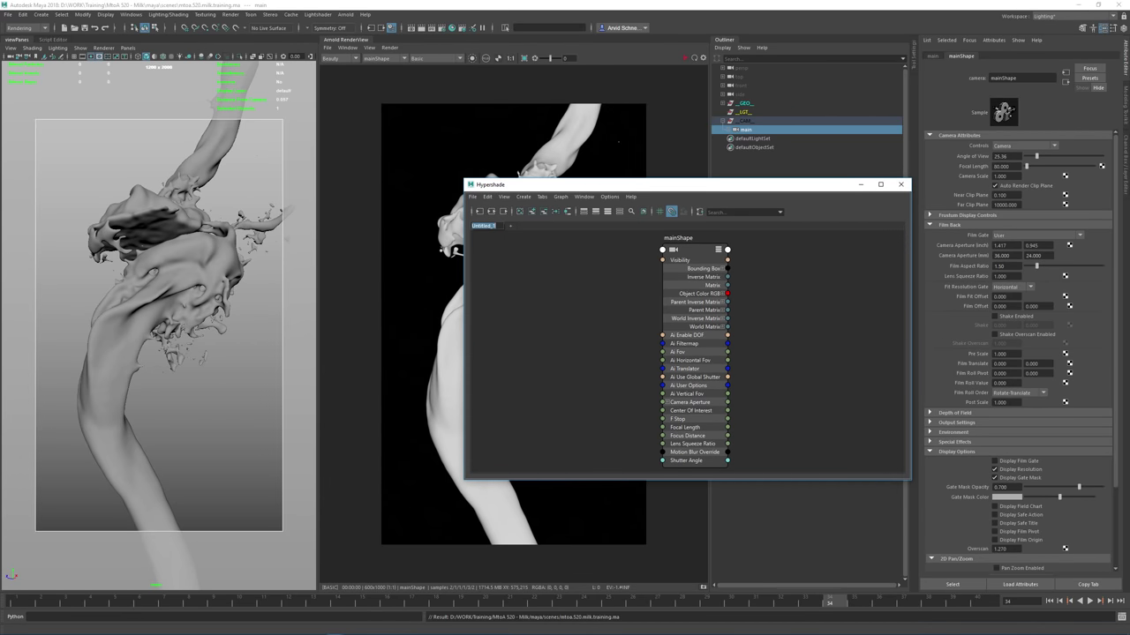
type("liquid")
key("Return")
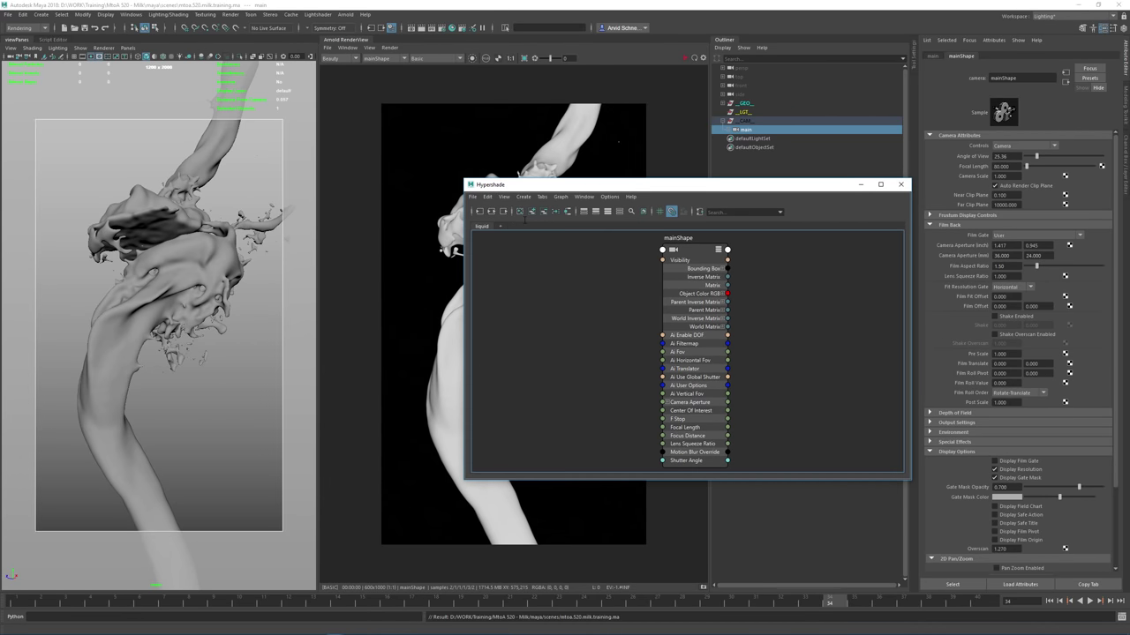
left_click(901, 184)
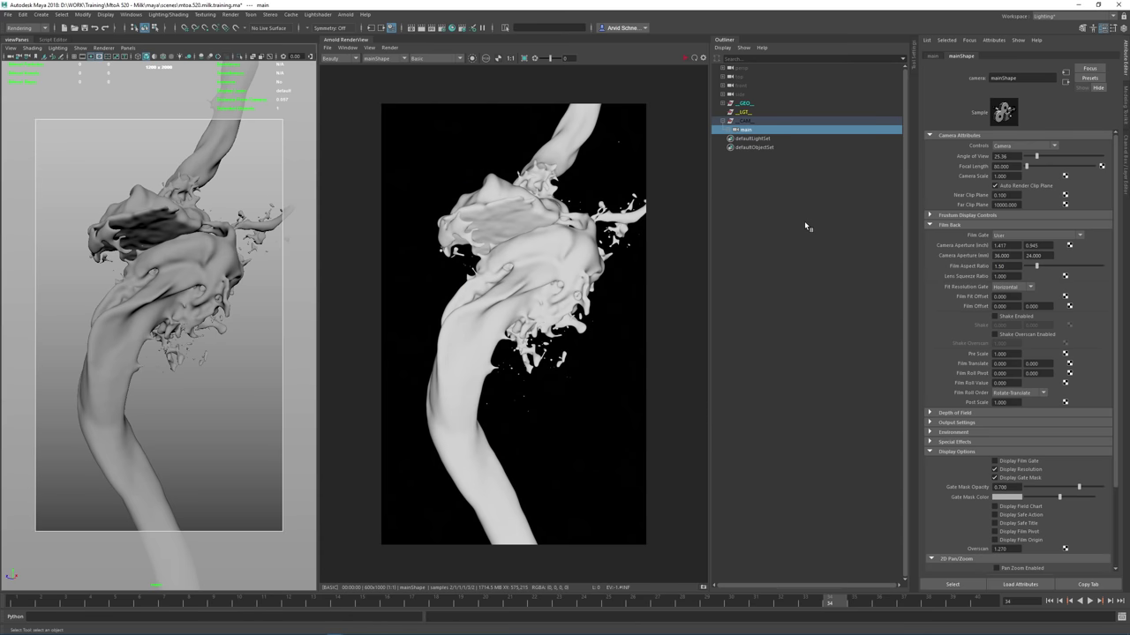
left_click(805, 224)
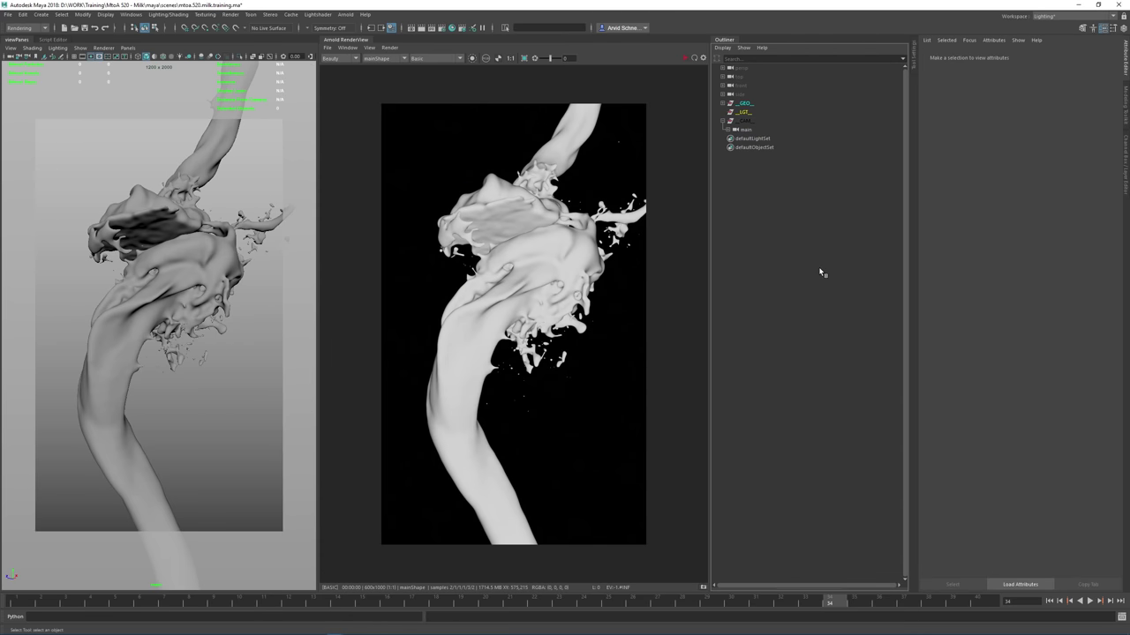
key("ctrl+s")
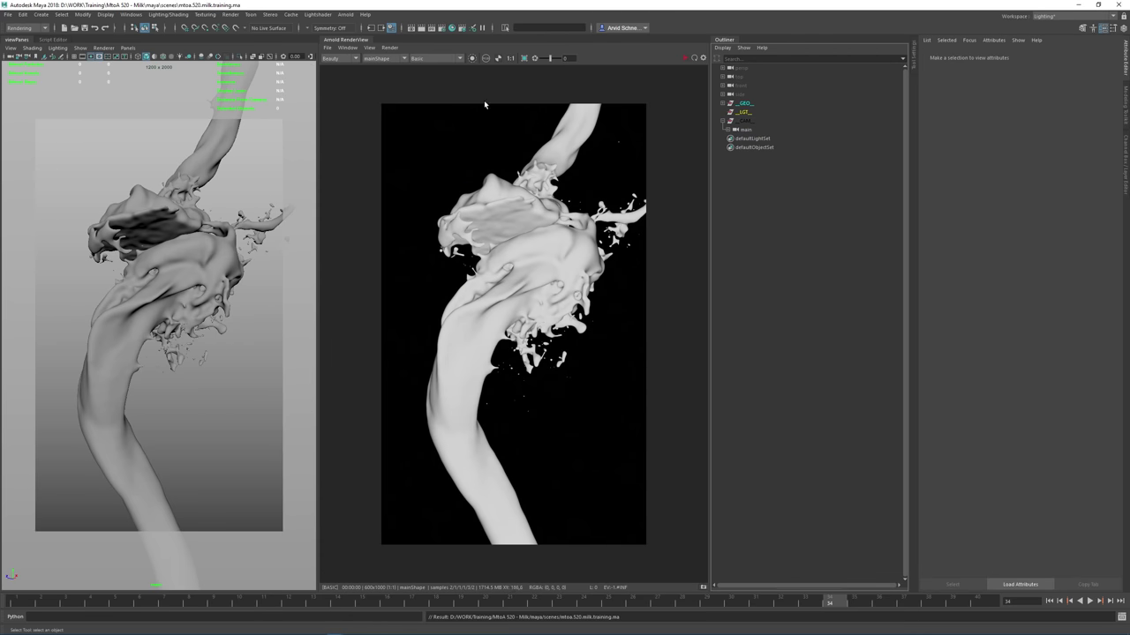
Create an Arnold Skydome Light in the scene
left_click(345, 14)
mouse_move(371, 58)
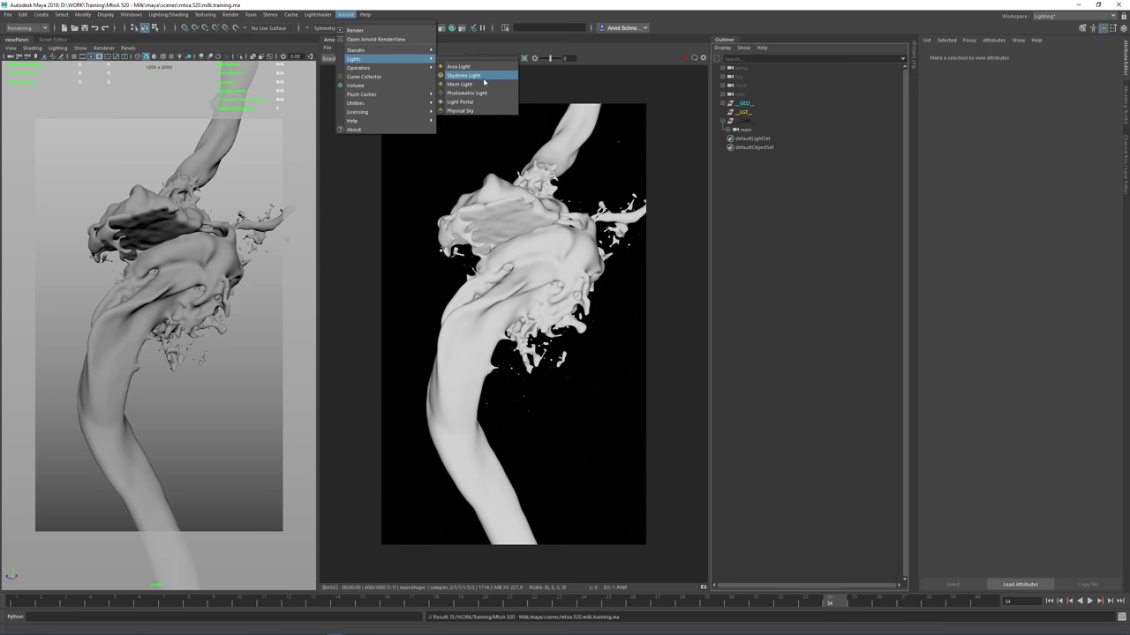
left_click(484, 77)
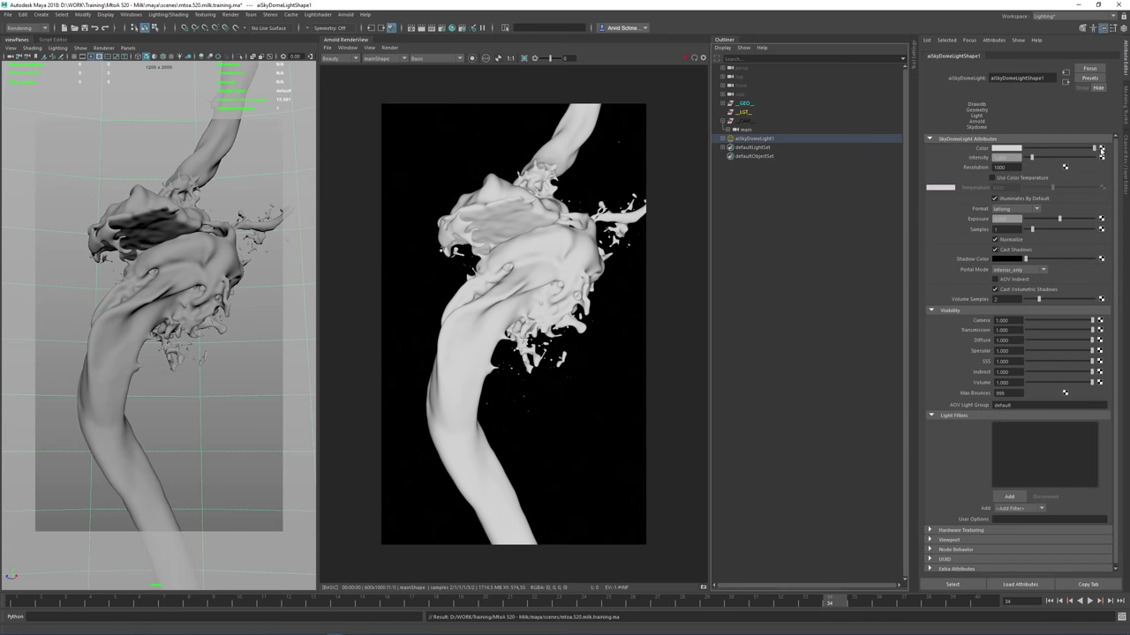
Connect a File texture to the skydome light's color and load the day_stuttgart_normal EXR image from the sourceimages folder
left_click(1100, 148)
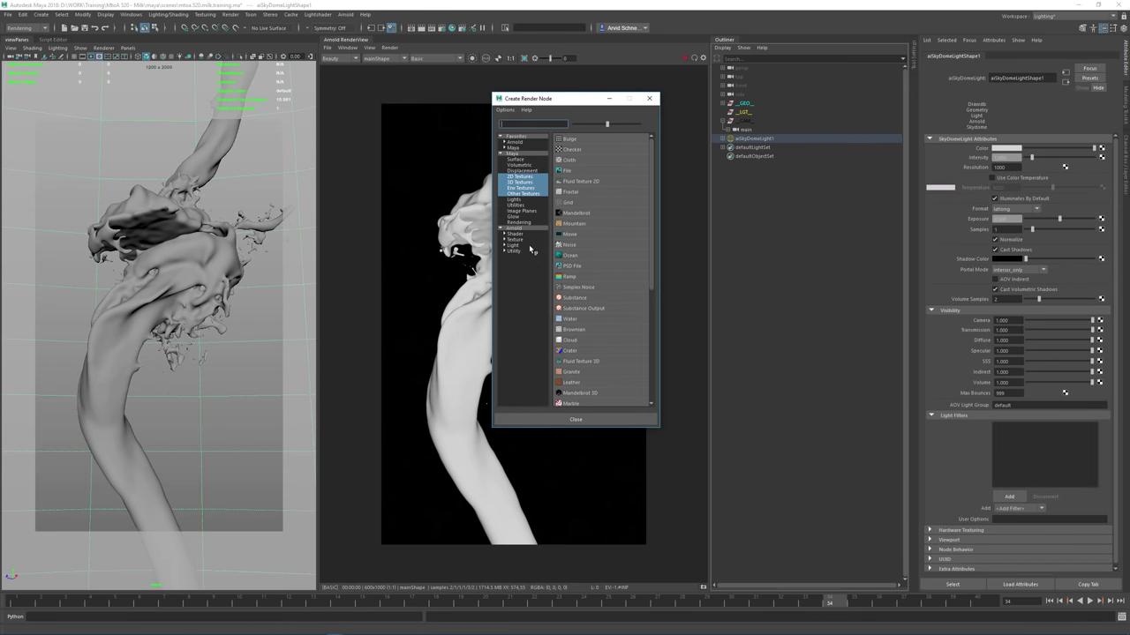
left_click(512, 136)
left_click(570, 171)
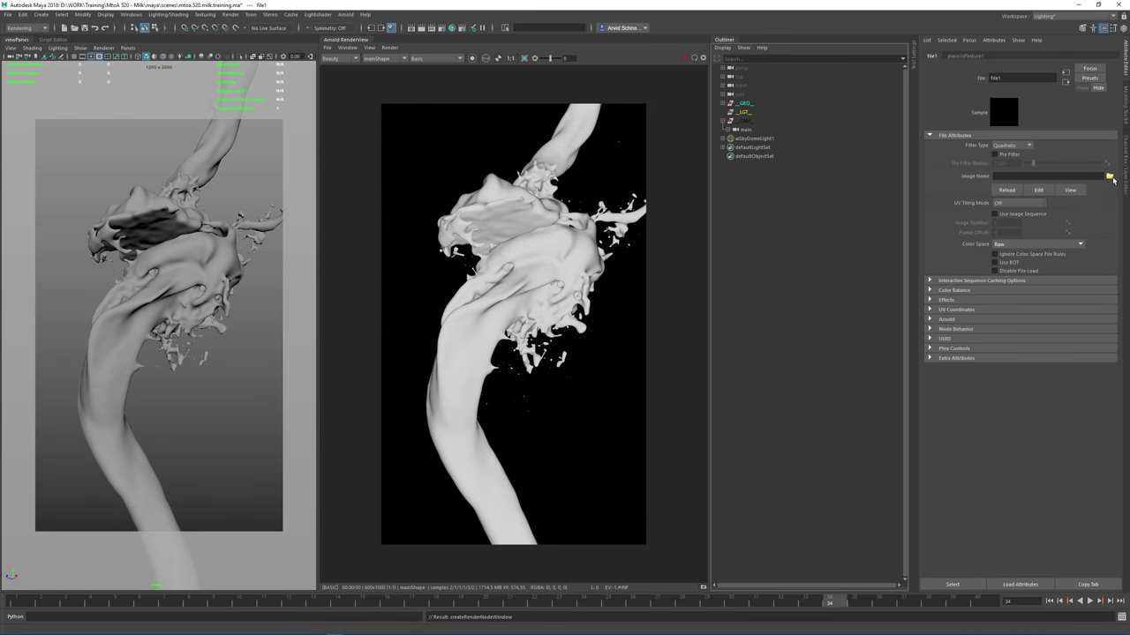
left_click(1107, 175)
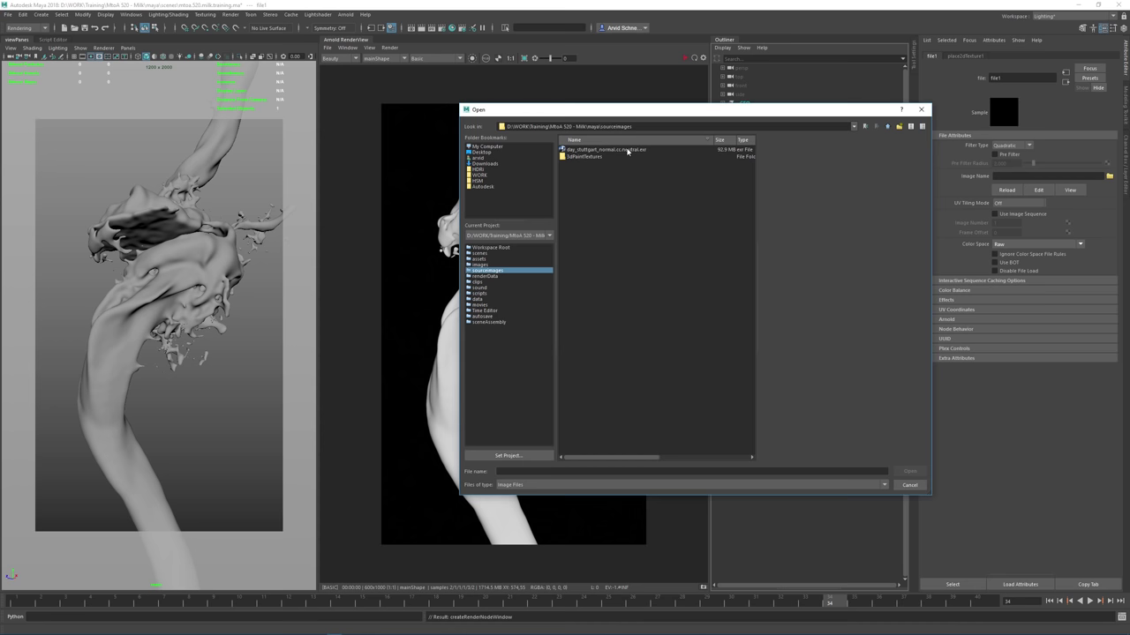
left_click(624, 150)
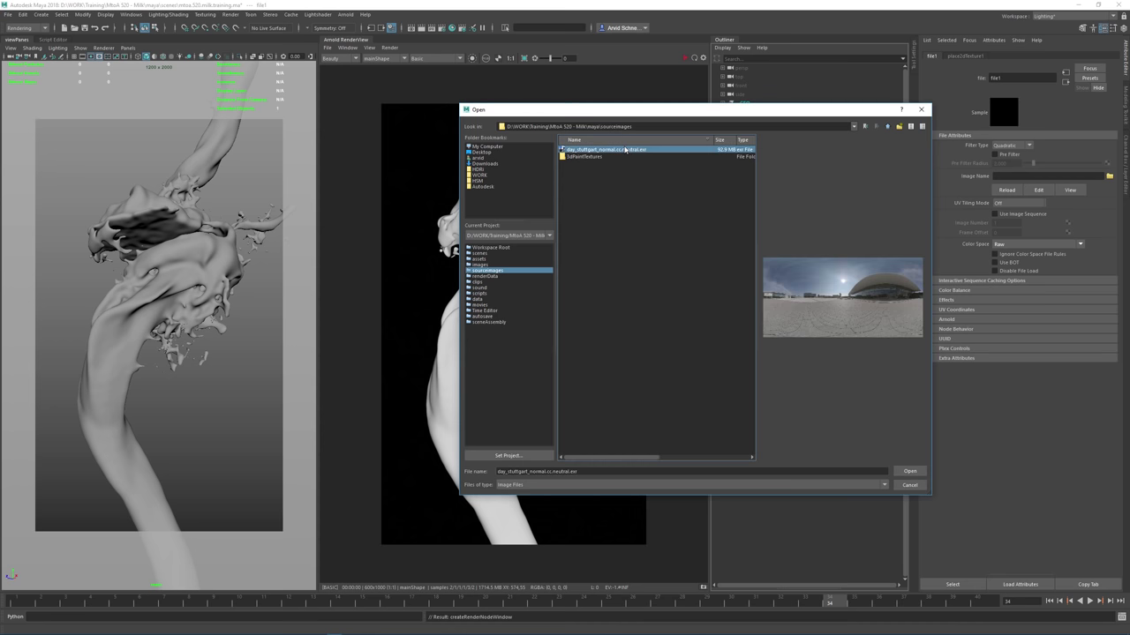
left_click(907, 471)
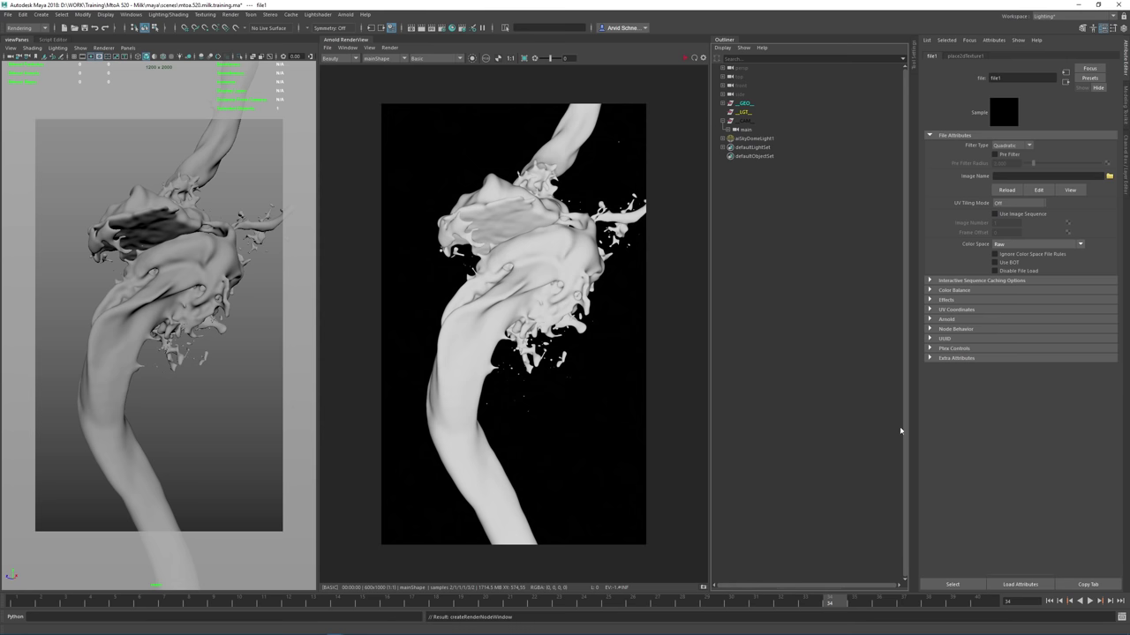
Rename the skydome light to lgt_env and parent it under the __LGT__ group
double_click(756, 139)
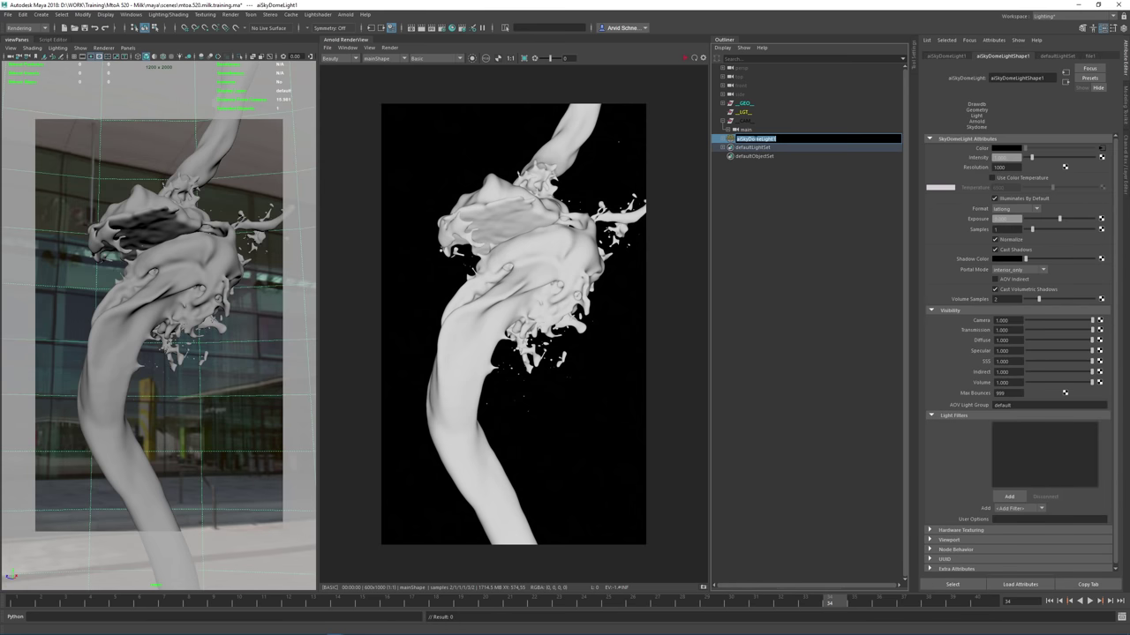
type("envnv")
key("Return")
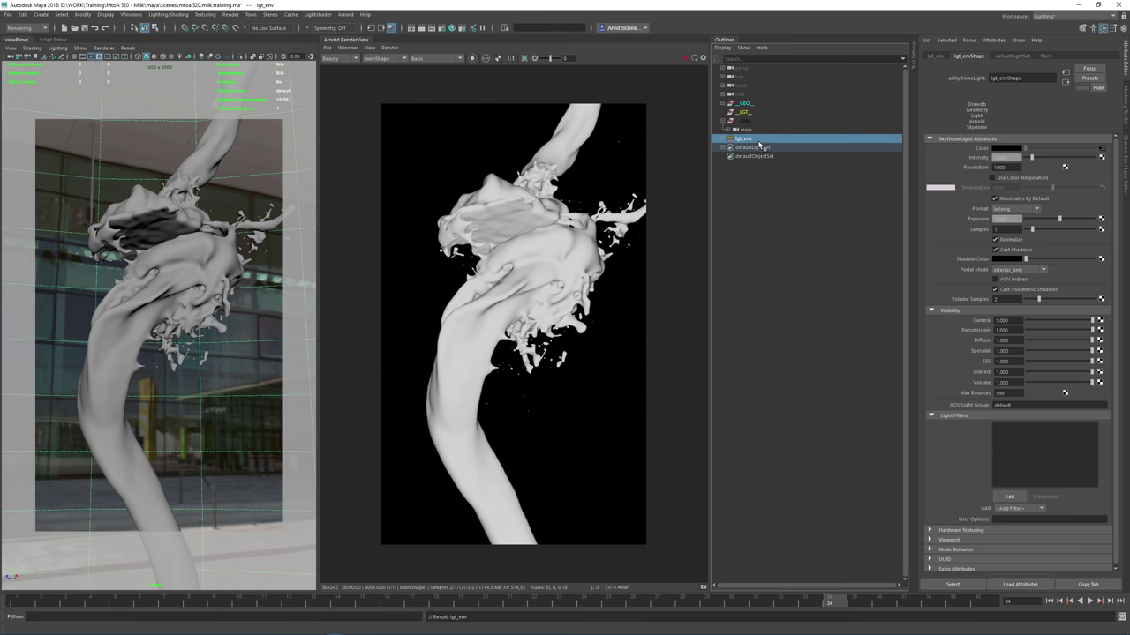
left_click_drag(761, 141, 765, 115)
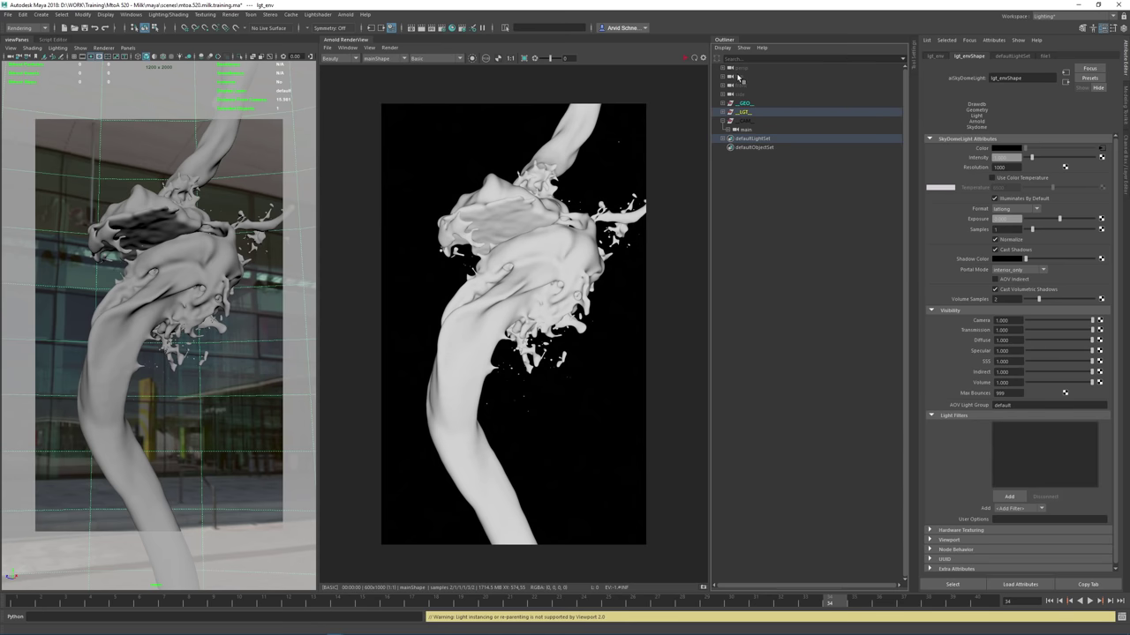
Update the full scene in the Arnold RenderView and switch its shading mode from Basic to Shading
left_click(389, 46)
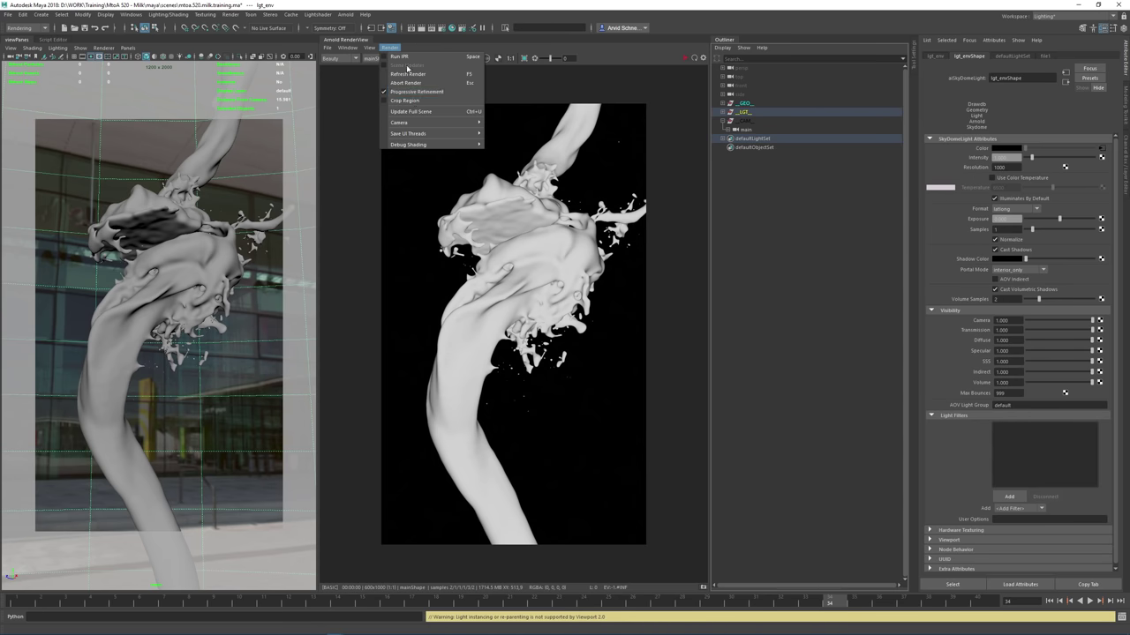
left_click(415, 110)
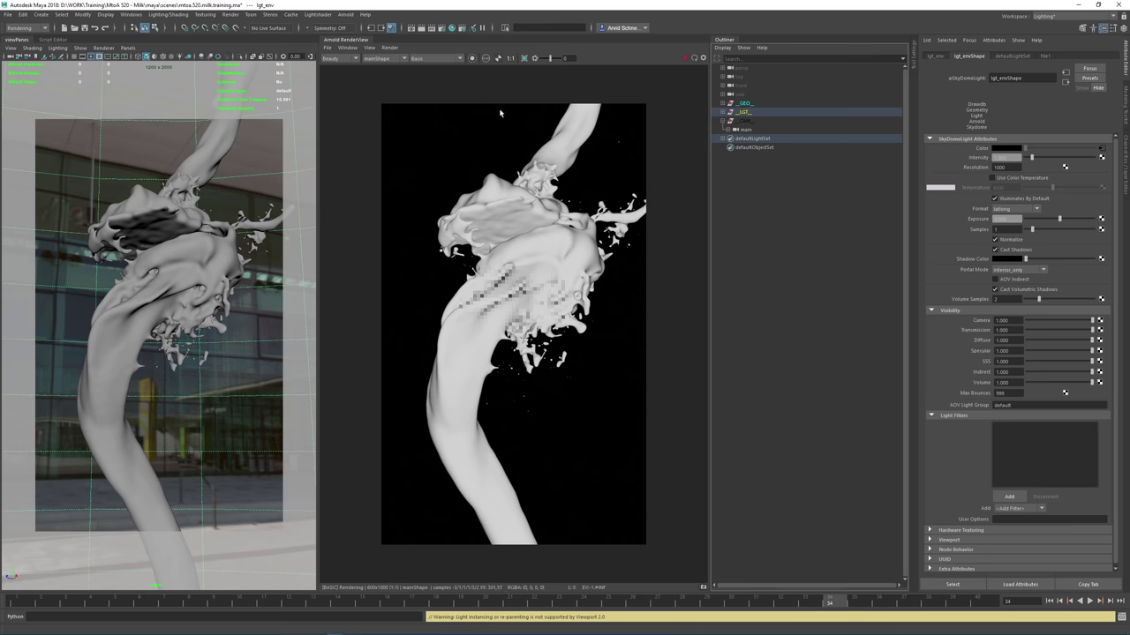
left_click(425, 58)
left_click(429, 69)
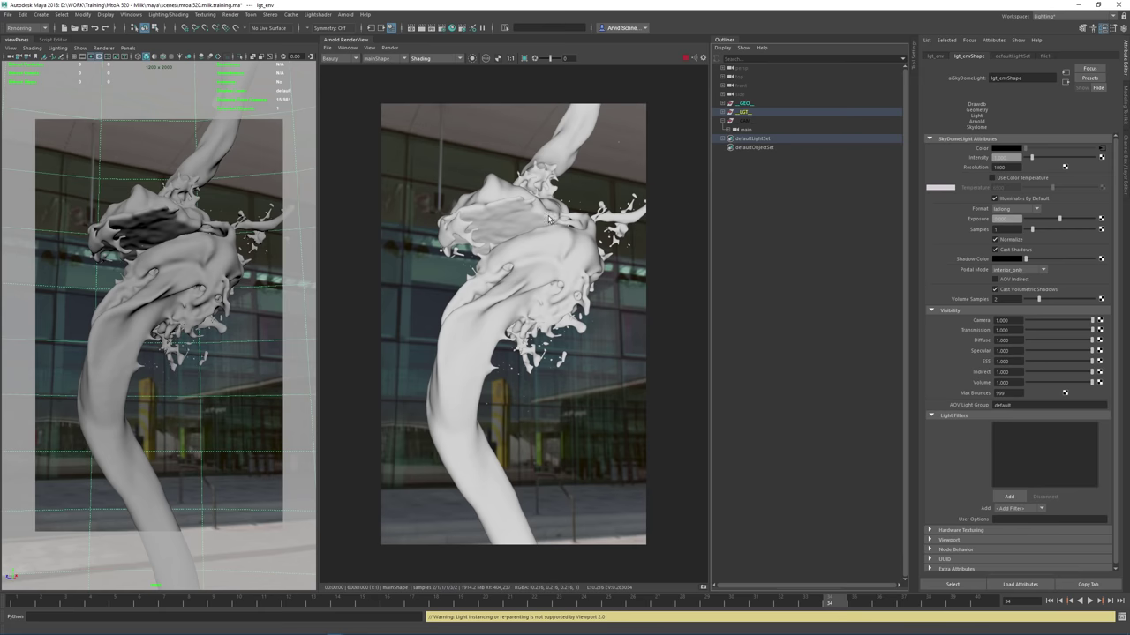
Select the liquid and assign a new aiStandardSurface material to it
left_click(203, 236)
right_click(203, 237)
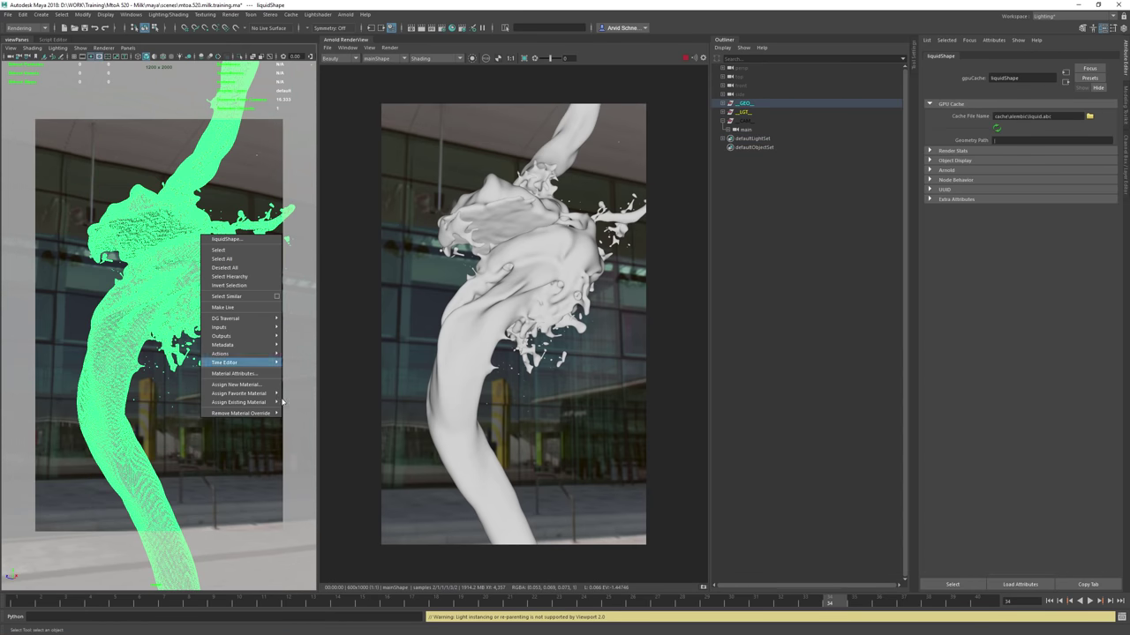
mouse_move(280, 394)
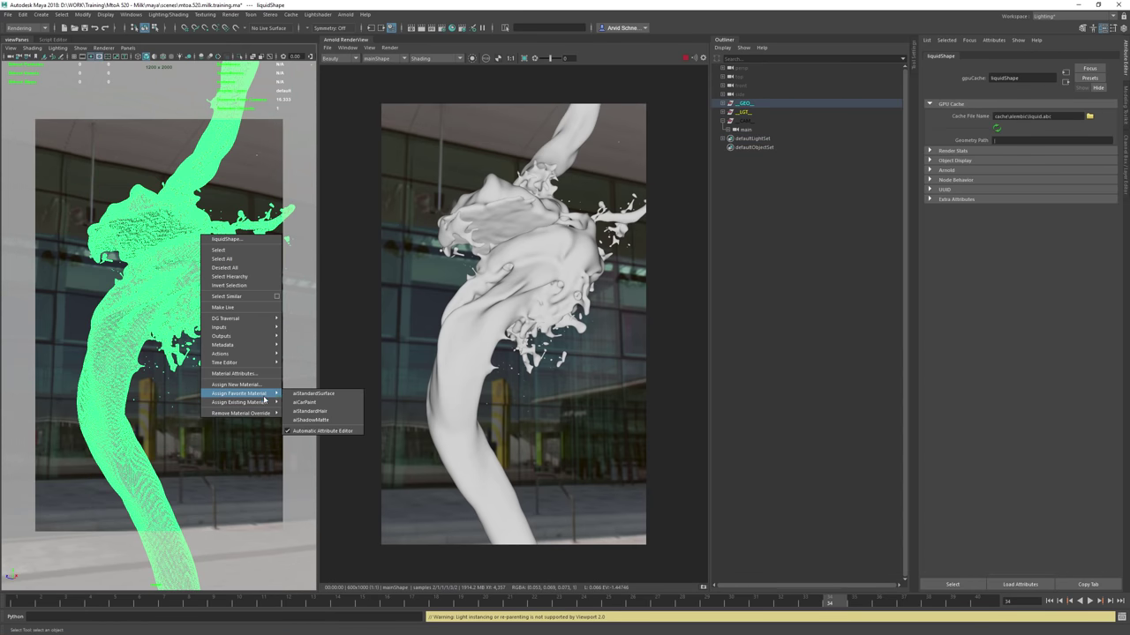
left_click(322, 393)
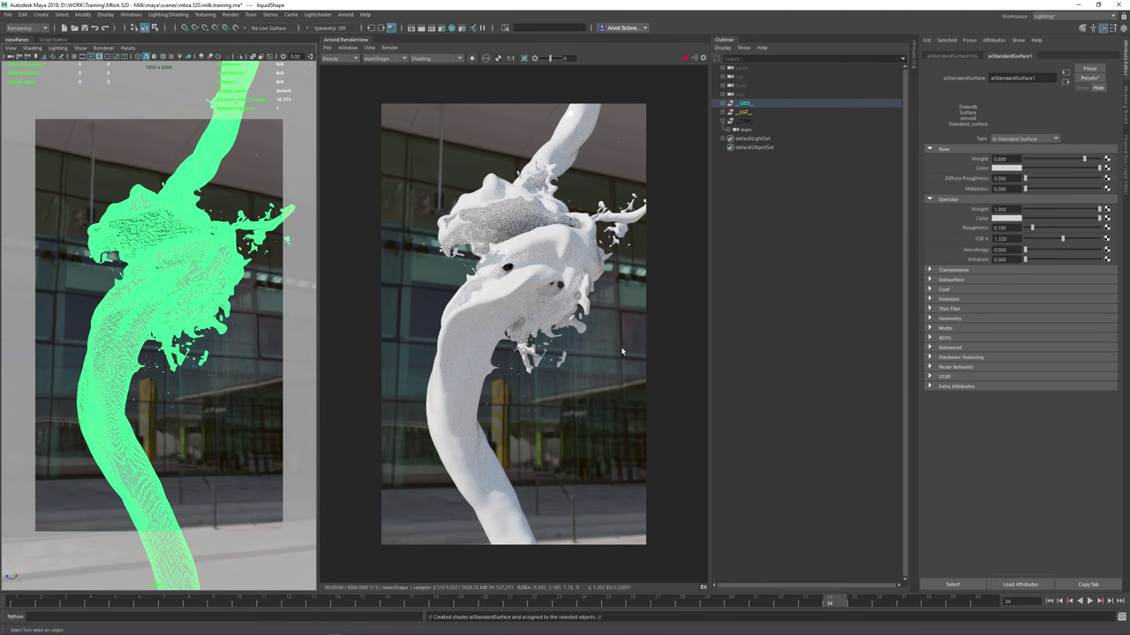
Rename the liquid's aiStandardSurface material to ai_milk_liquid
left_click_drag(1045, 80, 975, 81)
type("ai_milk")
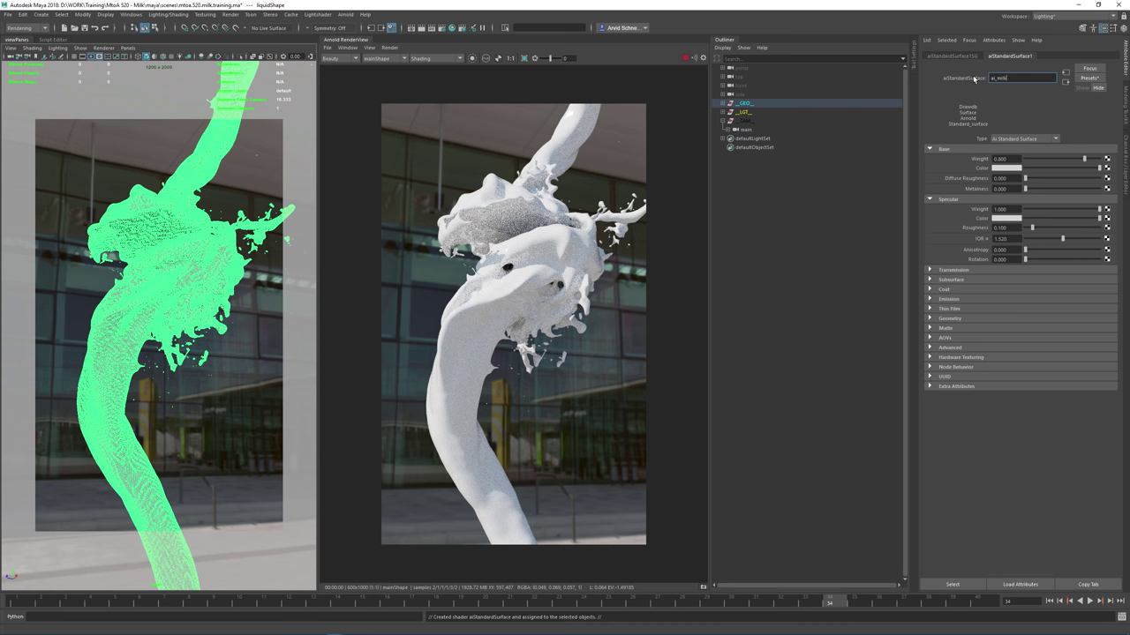
type("_liquid")
key("Return")
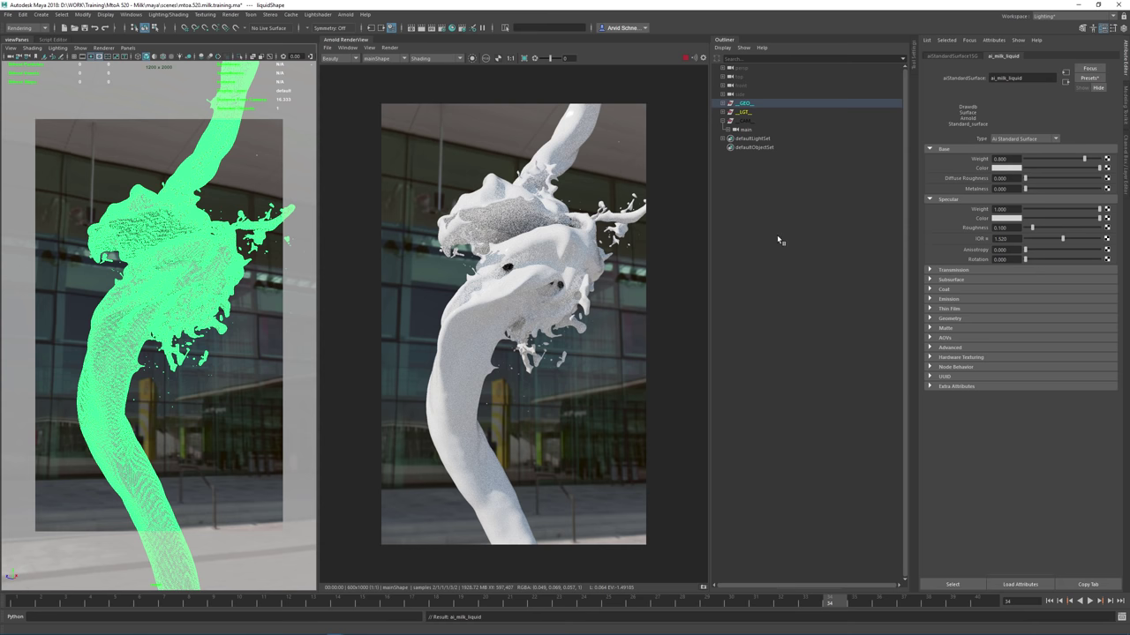
Rotate the __LGT__ group around Y in the perspective view so the plaza, office building and blue sky form the render's background
left_click(747, 112)
left_click(723, 112)
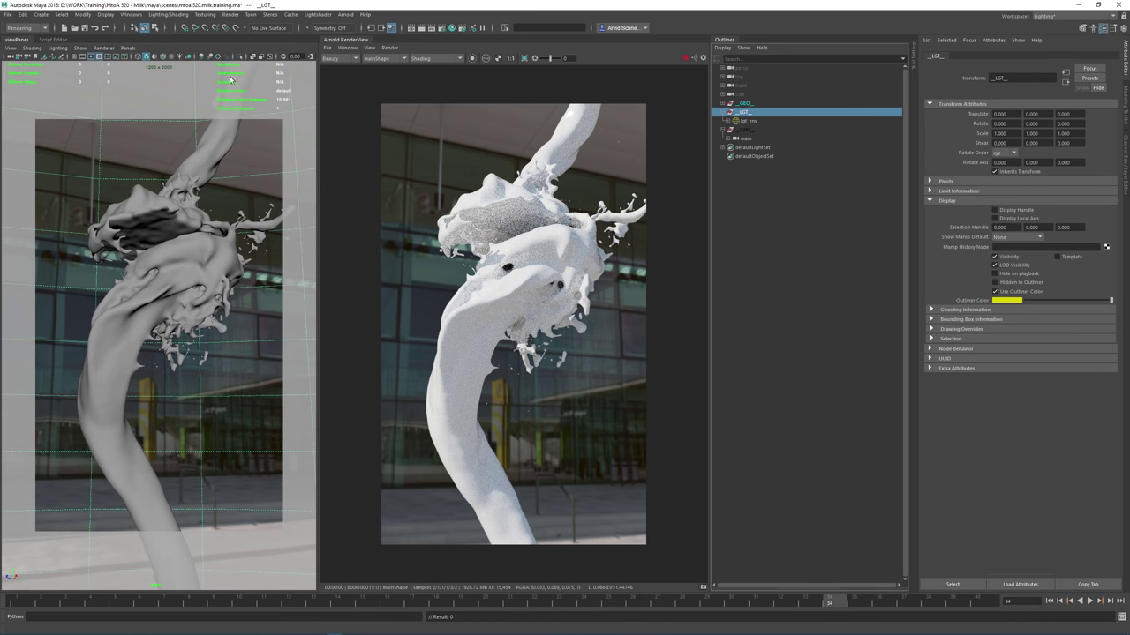
key("space")
left_click_drag(228, 273, 226, 251)
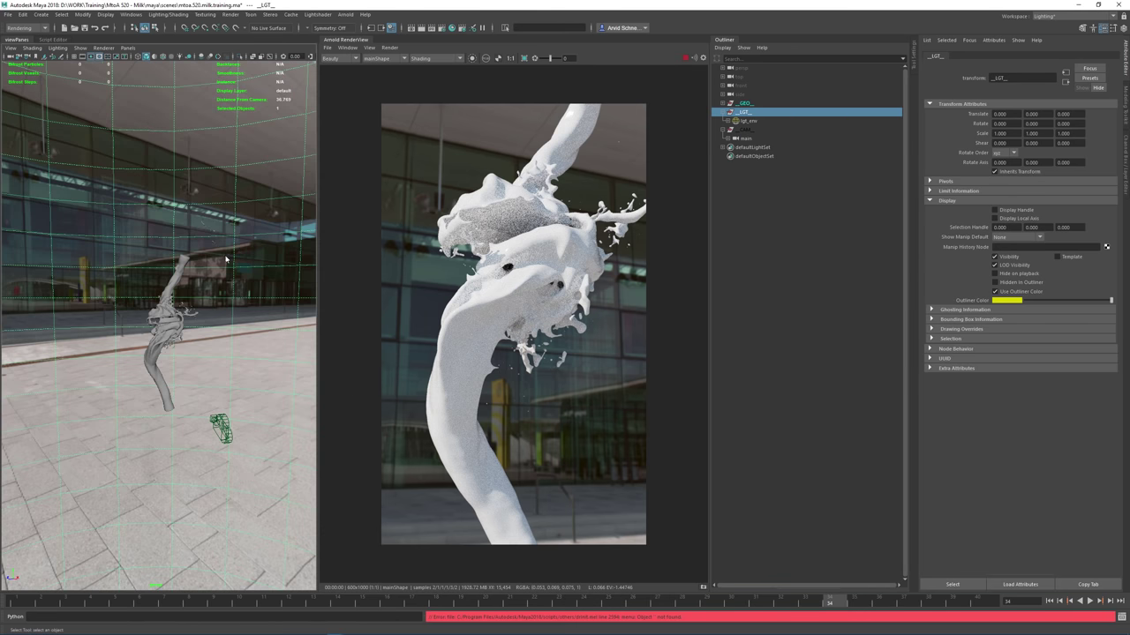
key("f")
key("e")
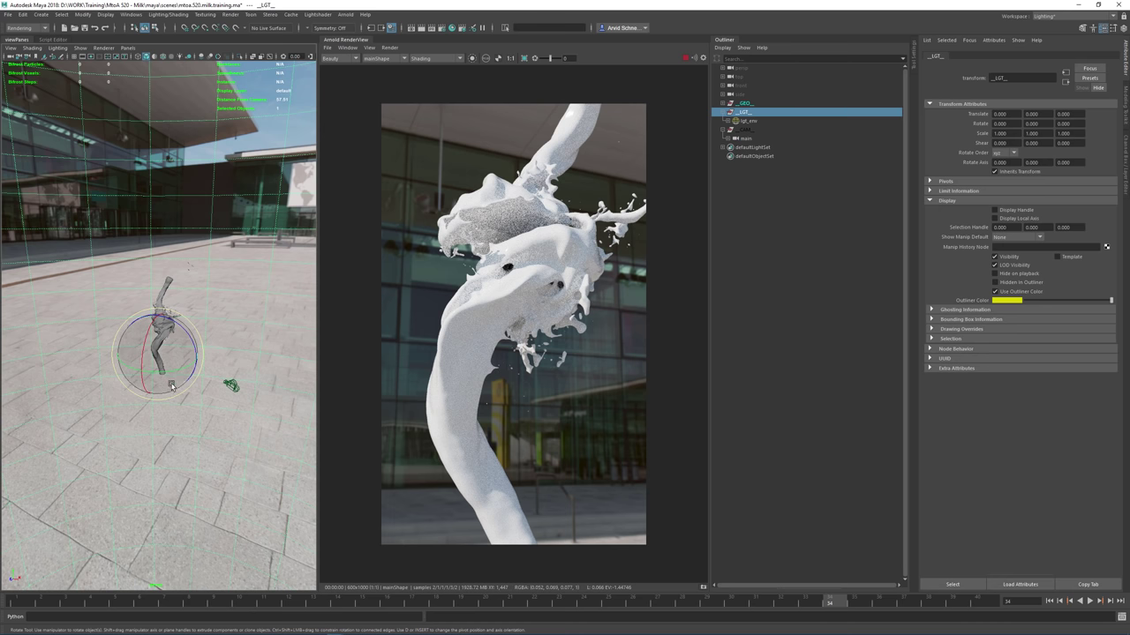
left_click_drag(180, 373, 214, 376)
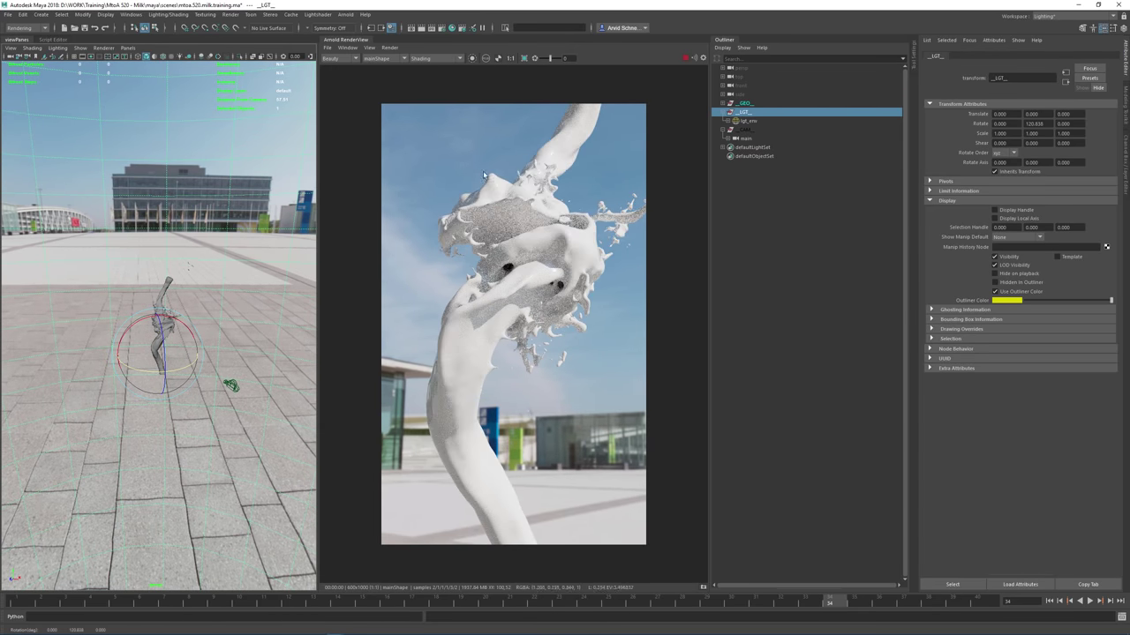
left_click_drag(138, 368, 171, 376)
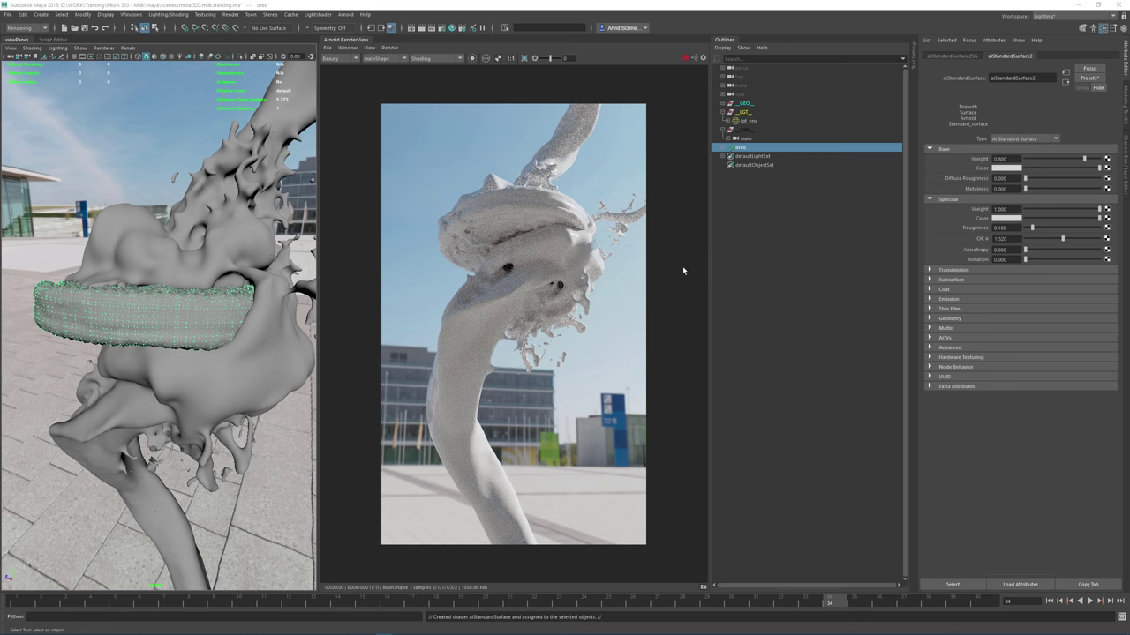
Update the full scene in the Arnold RenderView with the oreo included
mouse_move(220, 309)
left_mouse_down("alt")
mouse_move(194, 337)
mouse_move(206, 318)
left_mouse_up("alt")
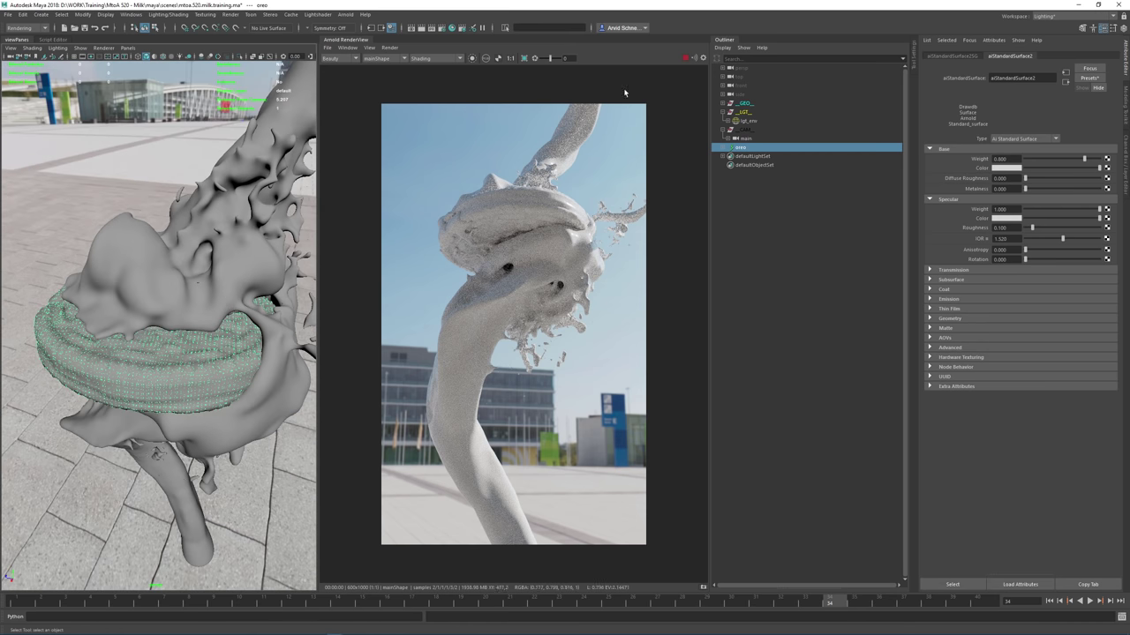
left_click(389, 47)
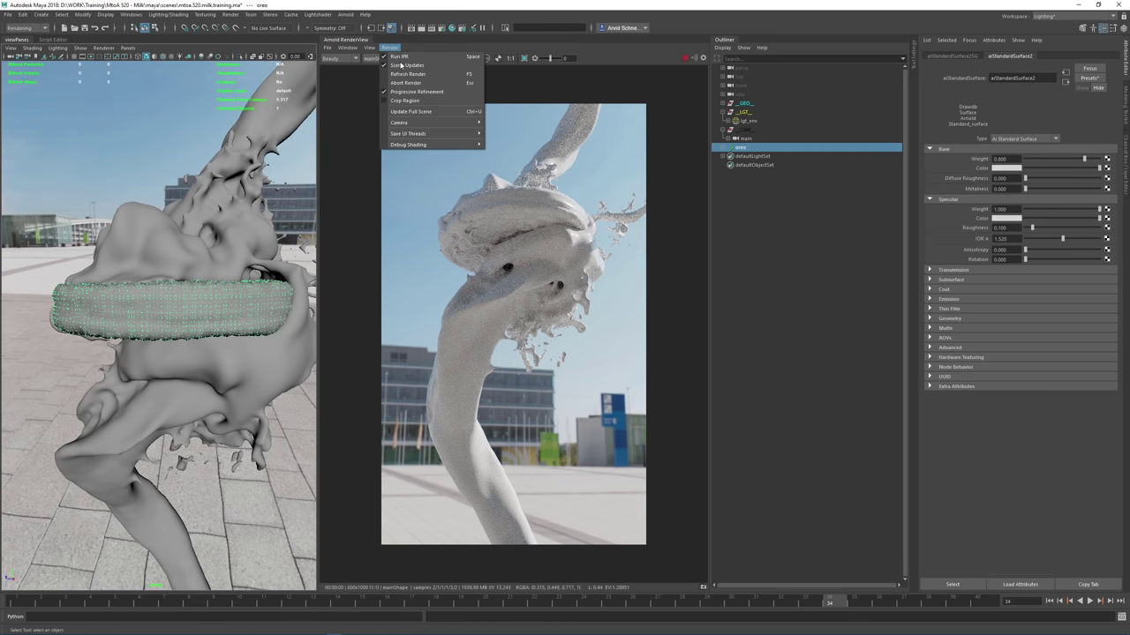
left_click(414, 112)
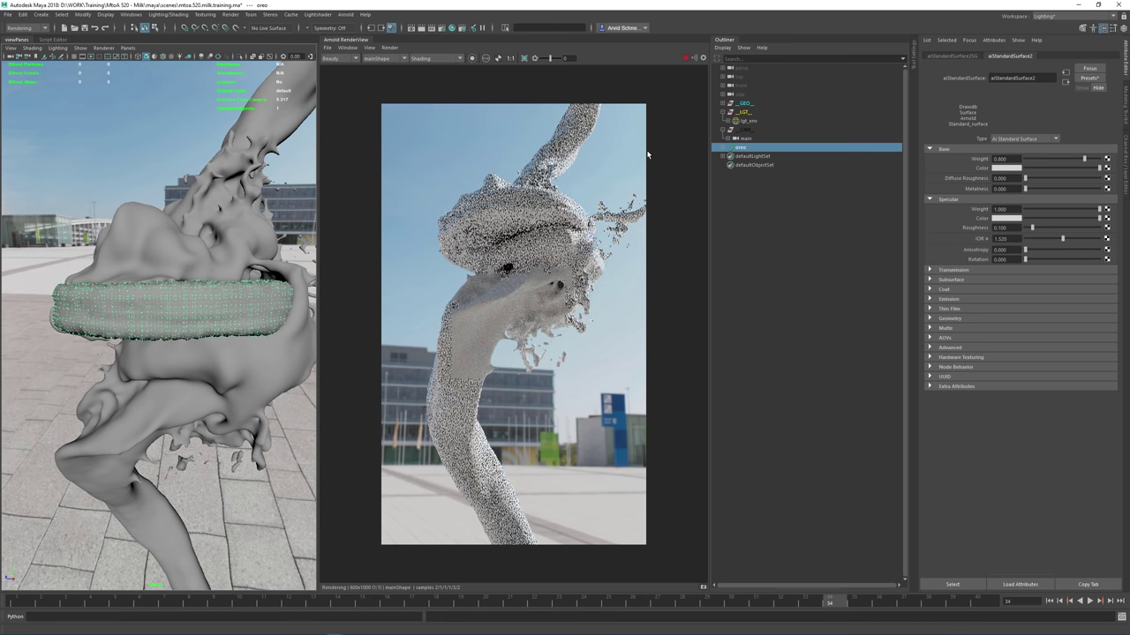
Parent the oreo object under the __GEO__ group in the Outliner
left_click_drag(207, 207, 225, 185, "alt")
left_click_drag(428, 121, 657, 151, "alt")
left_click_drag(747, 150, 748, 113)
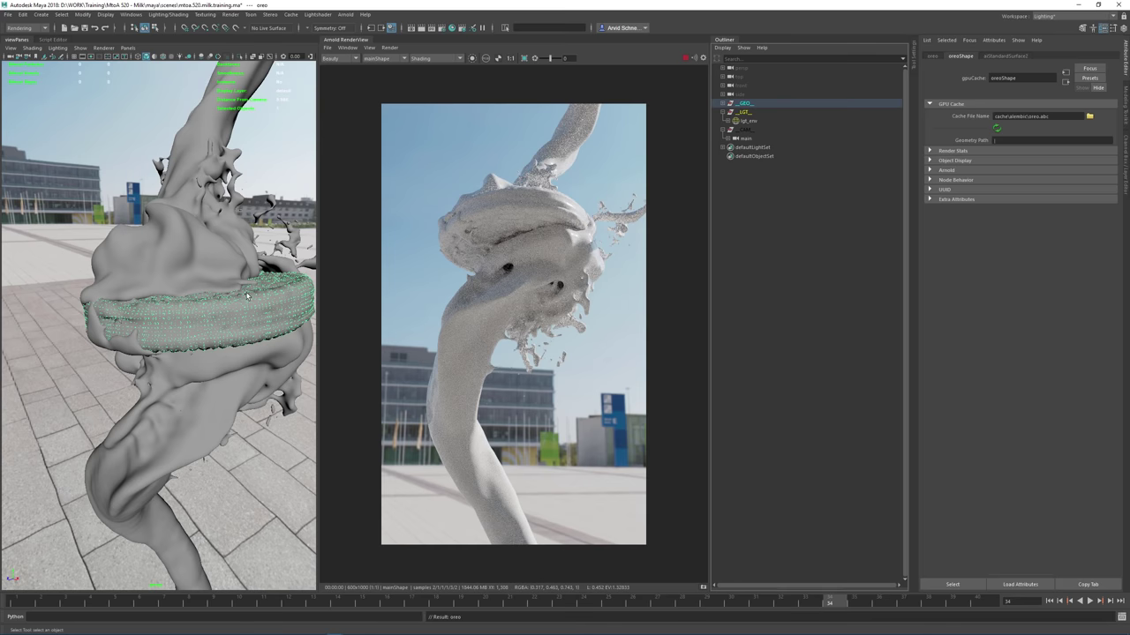
Examine the oreo and the surrounding milk up close in the perspective view
left_click_drag(247, 296, 147, 206, "alt")
left_click(131, 157)
right_click_drag(113, 239, 199, 381, "alt")
left_click_drag(198, 382, 217, 357, "alt")
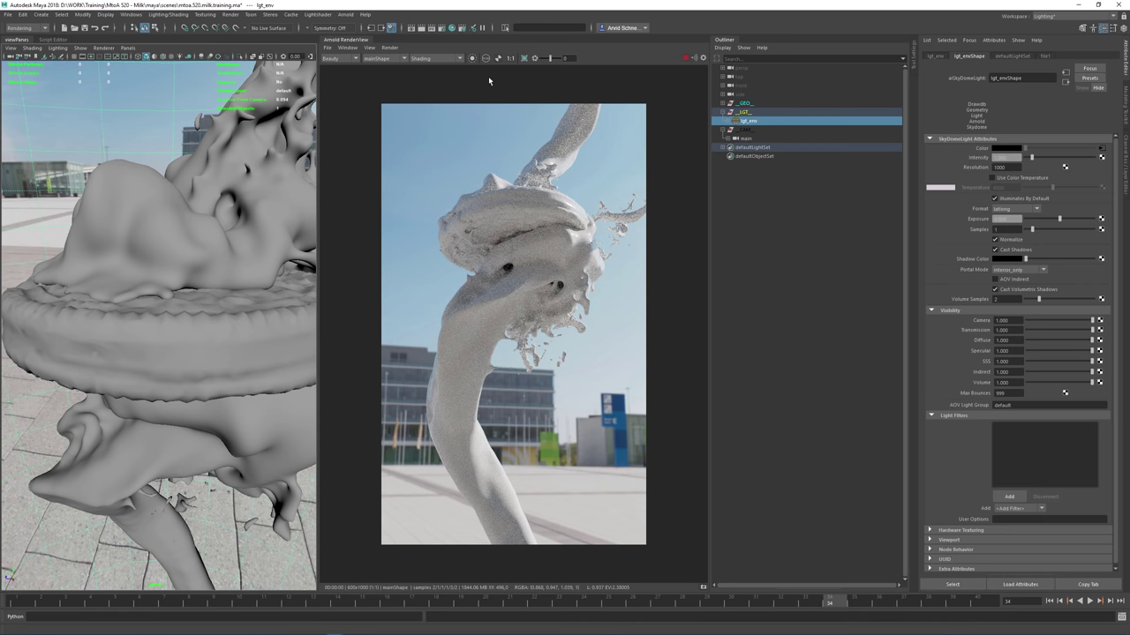
Set the Arnold RenderView to render mainShape with the Basic debug shading mode
left_click(393, 60)
left_click(385, 72)
left_click(435, 60)
left_click(422, 76)
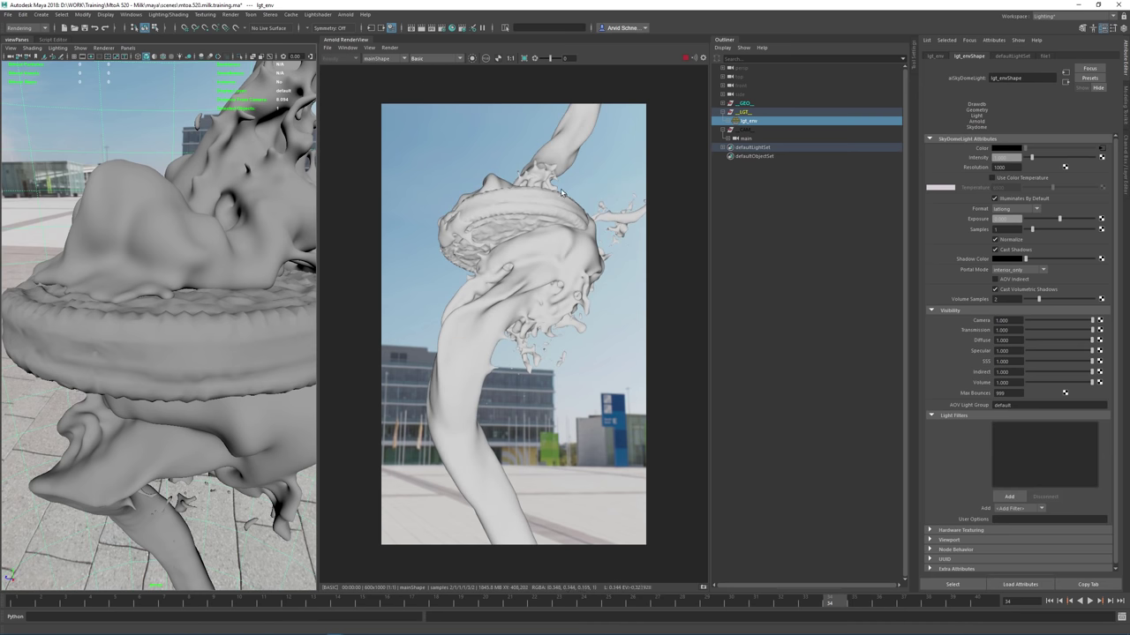
Compare the milk splash at different points of the animation and settle on frame 29
left_click_drag(785, 600, 781, 606)
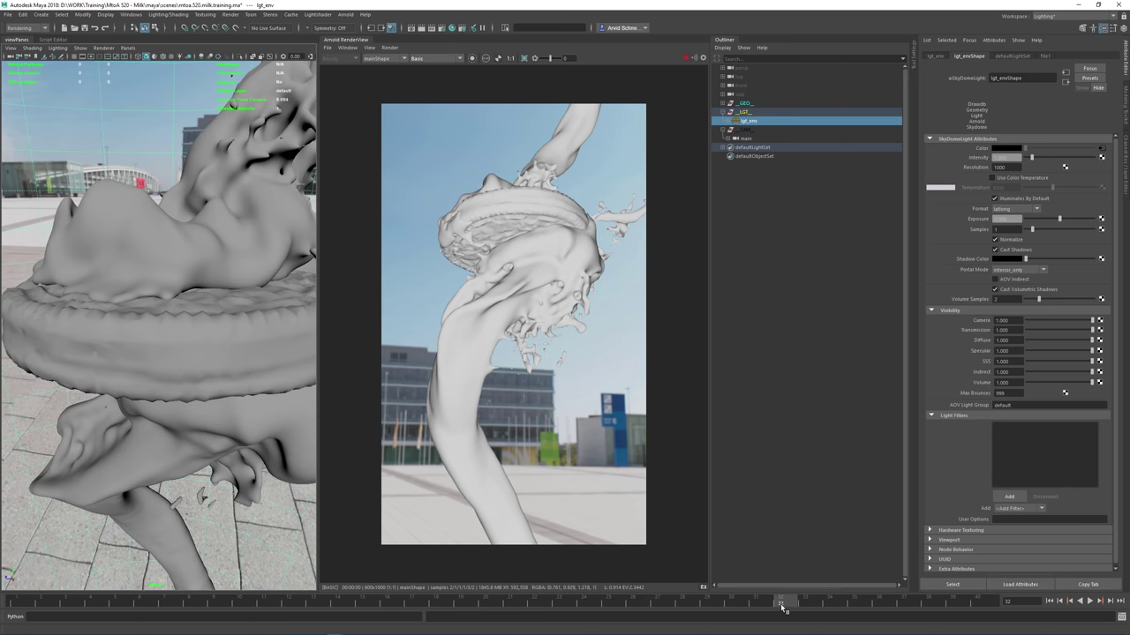
left_click(703, 603)
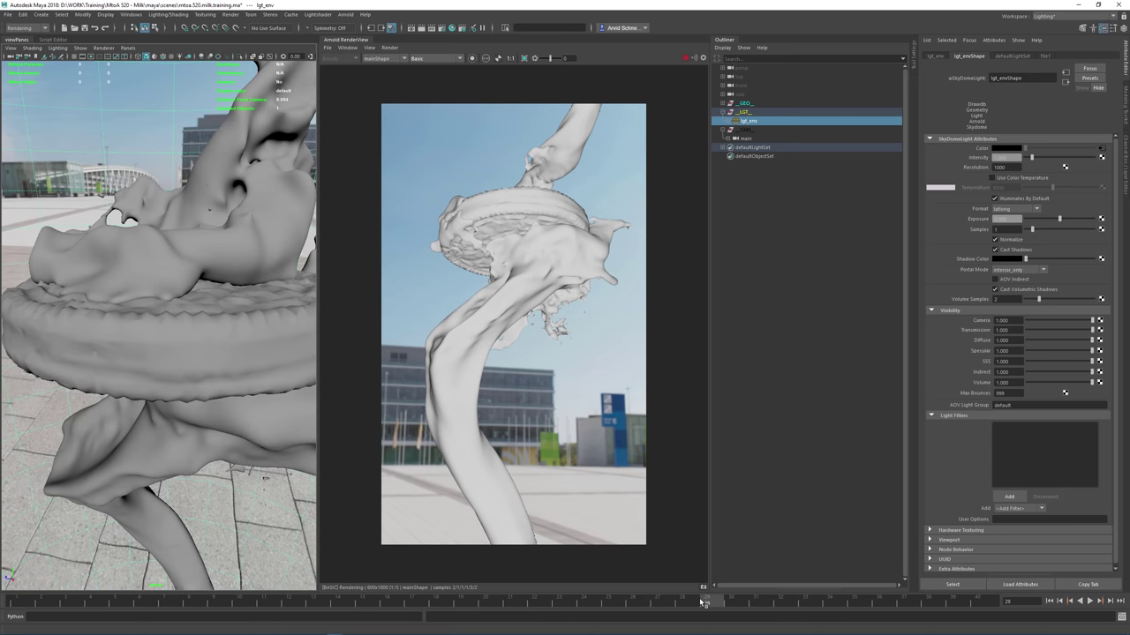
left_click_drag(248, 309, 256, 283, "alt")
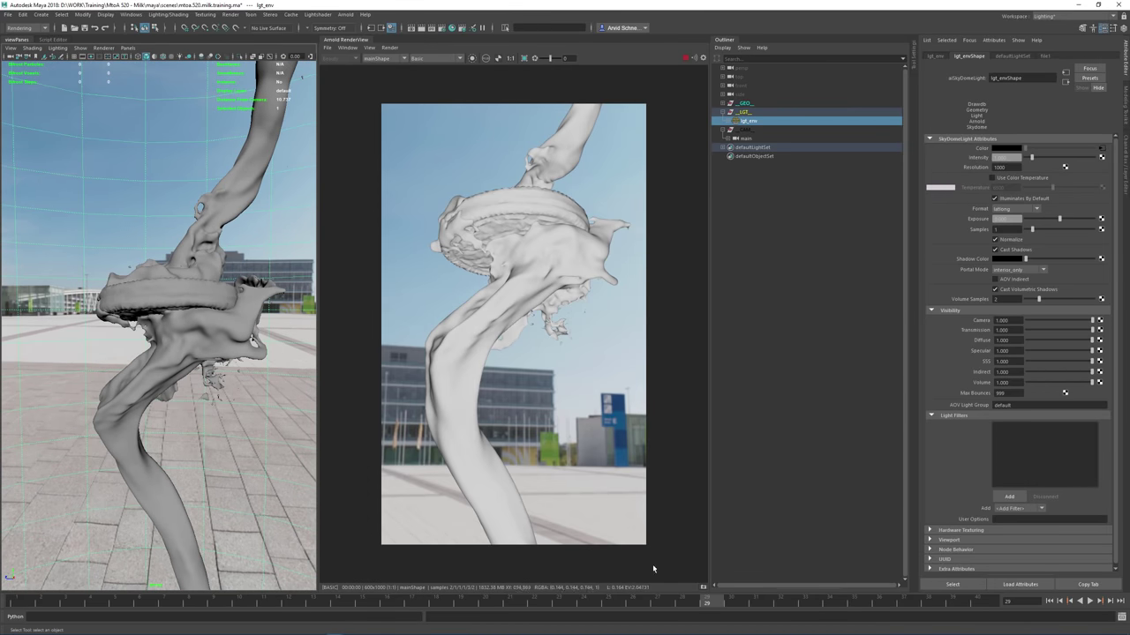
left_click(840, 605)
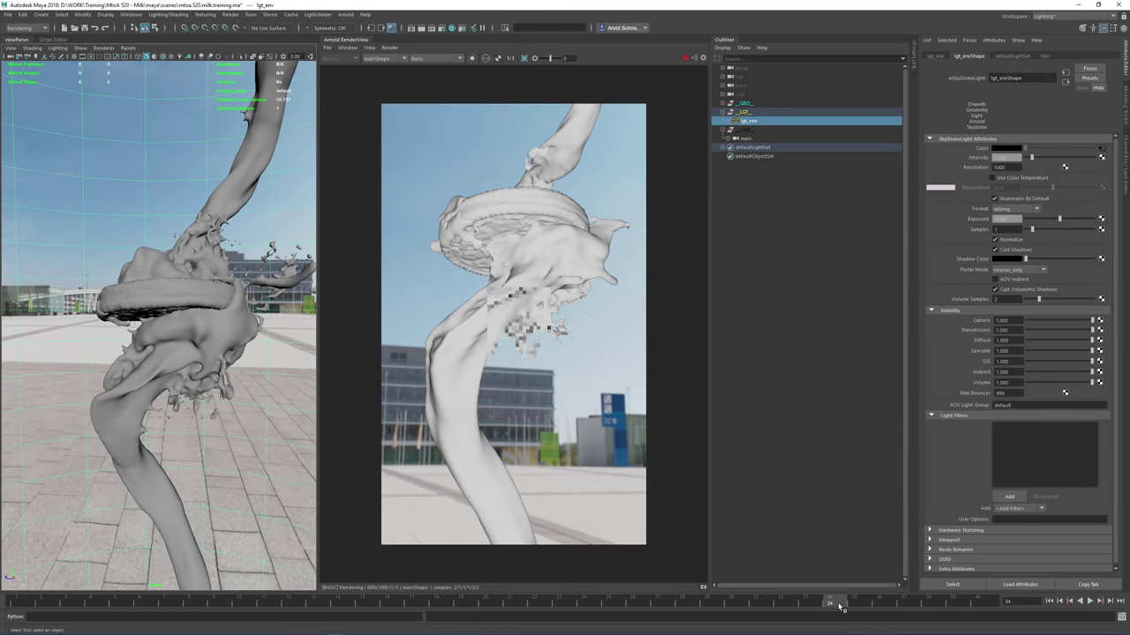
left_click(953, 606)
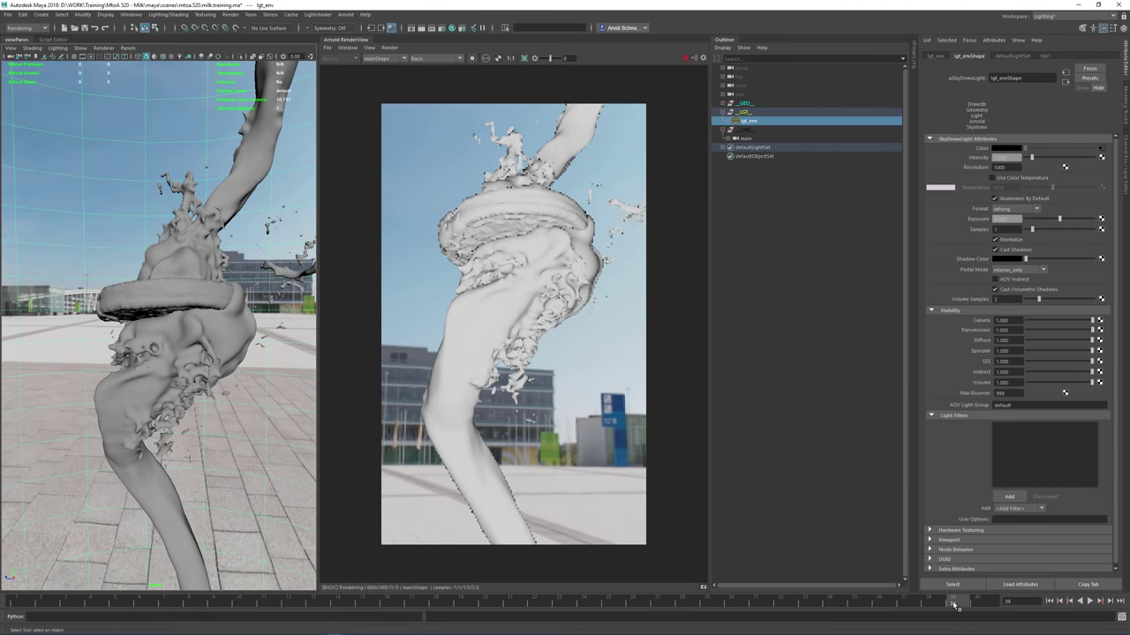
left_click(720, 605)
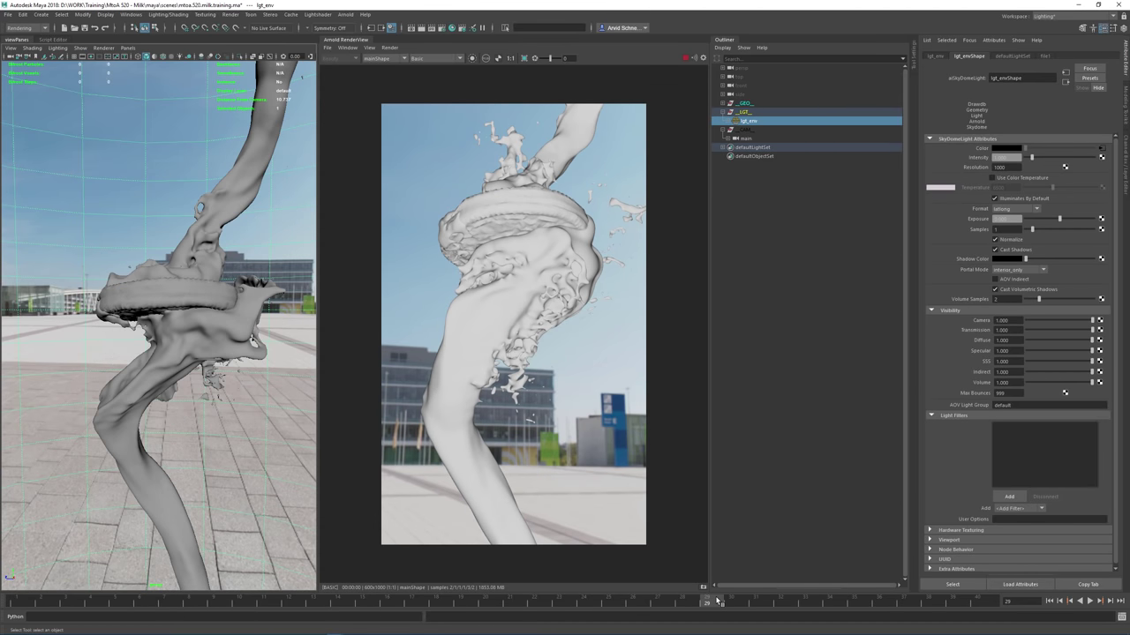
Explore the splash from below in the perspective view, and switch the viewport to the main camera
left_click_drag(231, 435, 302, 362, "alt")
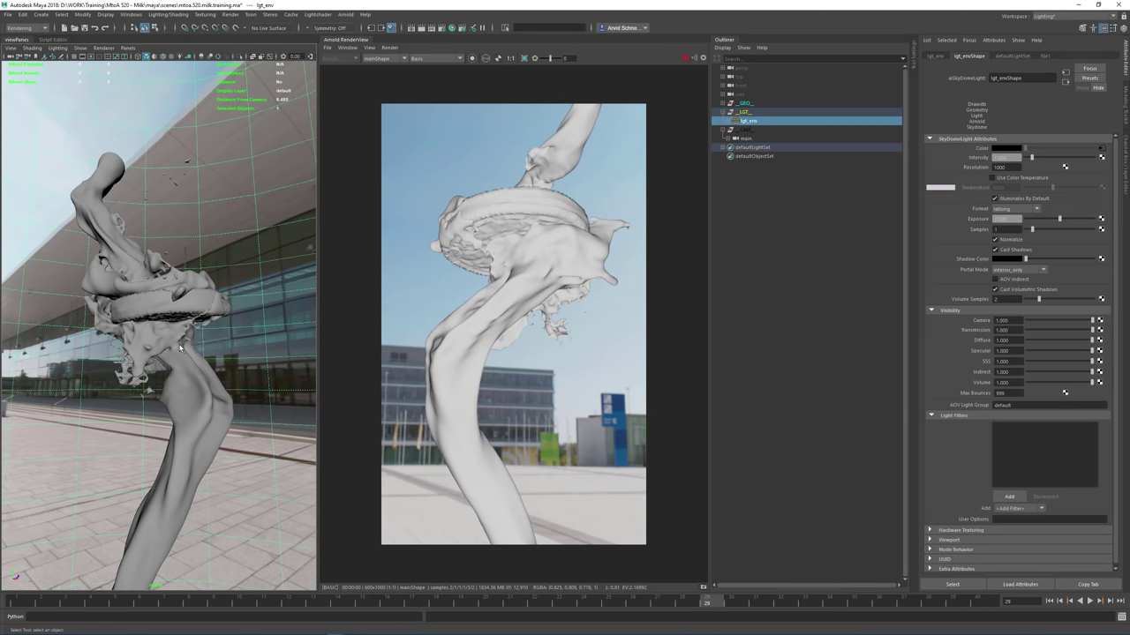
right_click_drag(190, 354, 240, 354, "alt")
left_click_drag(240, 353, 225, 339, "alt")
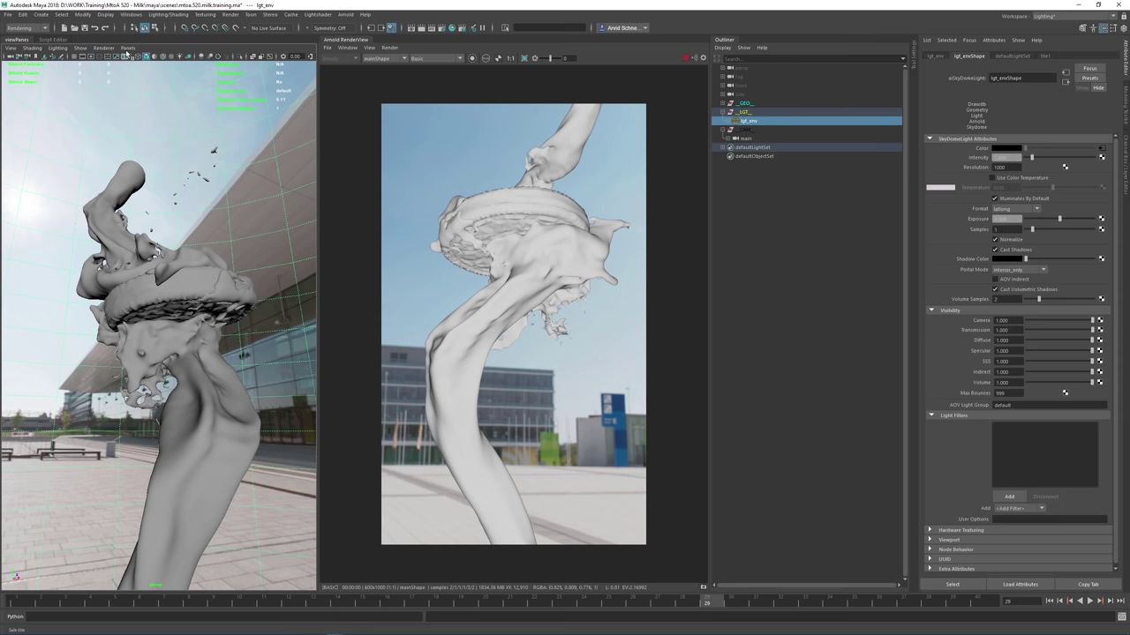
left_click(128, 47)
mouse_move(177, 59)
left_click(245, 62)
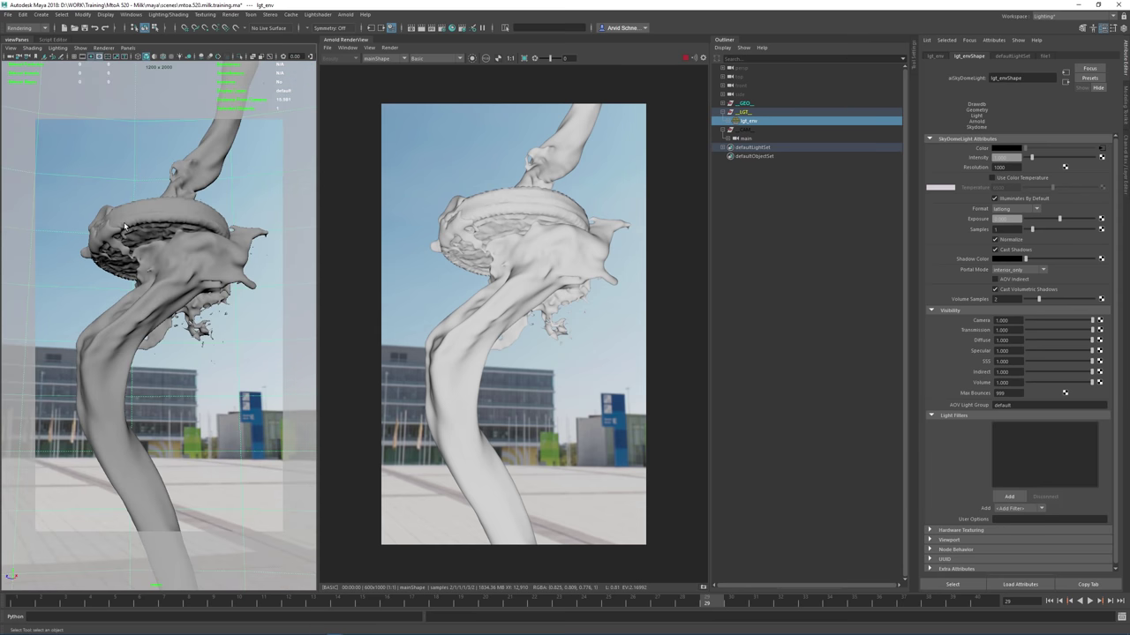
Reframe the main camera to a low angle looking up at the oreo's underside, with the milk stream running diagonally through the frame
left_click_drag(94, 228, 177, 300, "alt")
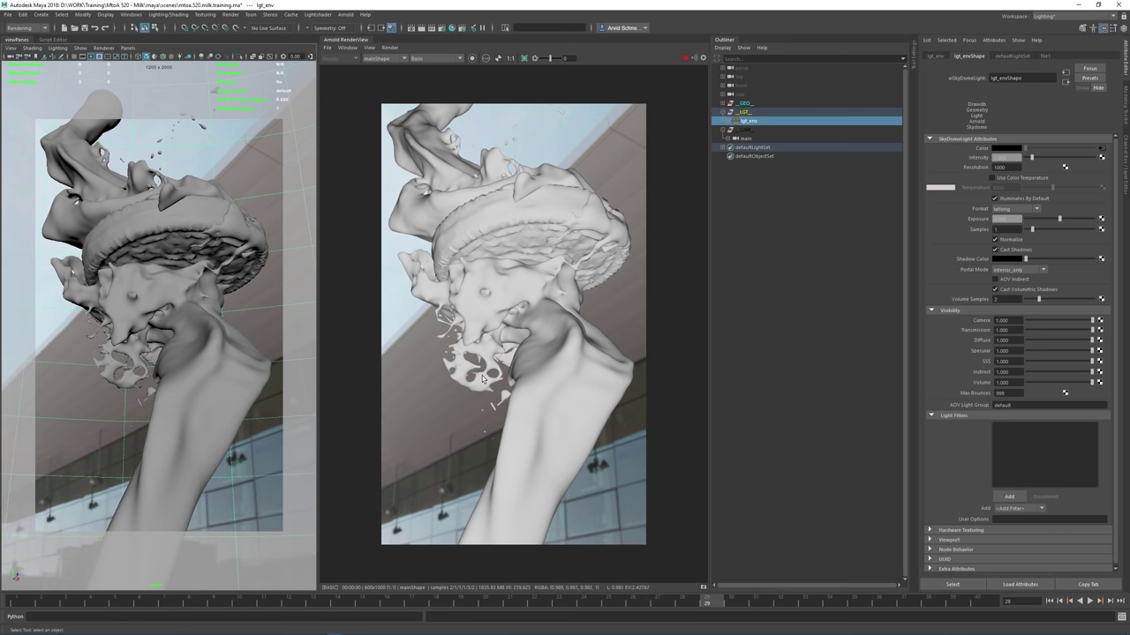
left_click_drag(216, 318, 195, 319, "alt")
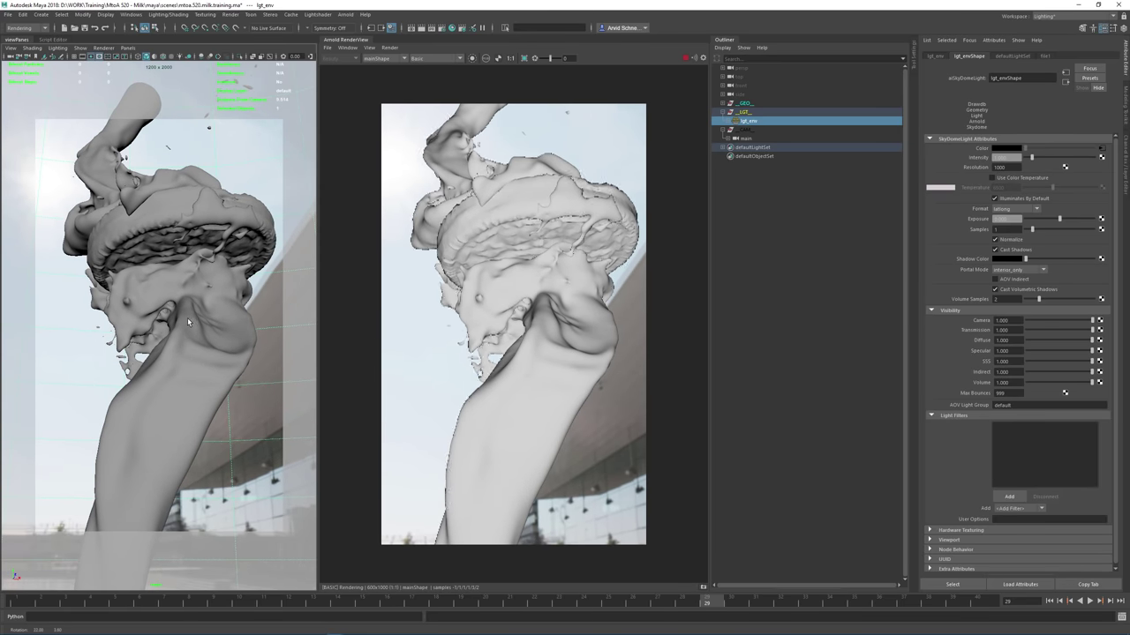
right_click_drag(195, 320, 200, 323, "alt")
middle_click_drag(200, 323, 186, 327, "alt")
left_click_drag(185, 328, 184, 315, "alt")
right_click_drag(184, 315, 189, 320, "alt")
left_click_drag(189, 320, 191, 322, "alt")
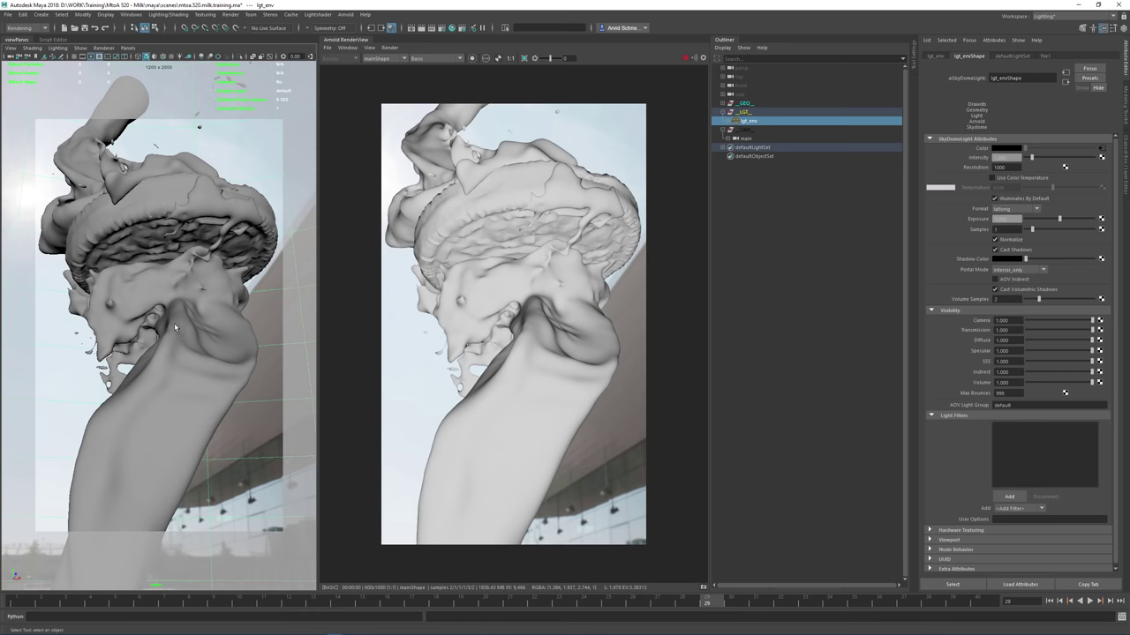
left_click_drag(174, 323, 185, 323, "alt")
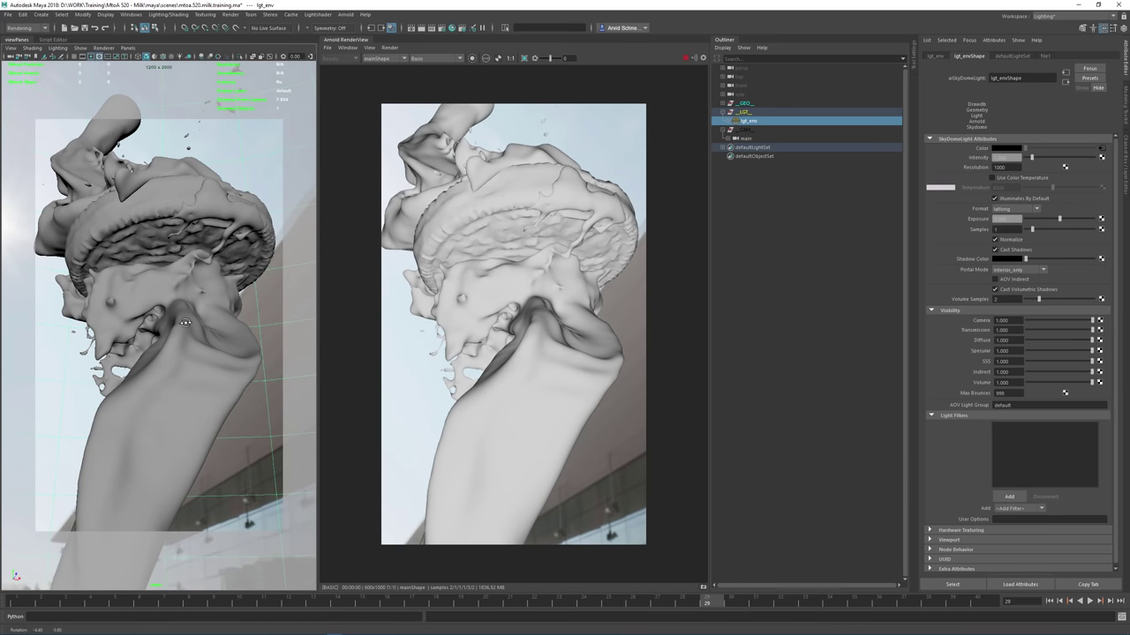
scroll(175, 281, "down", 1)
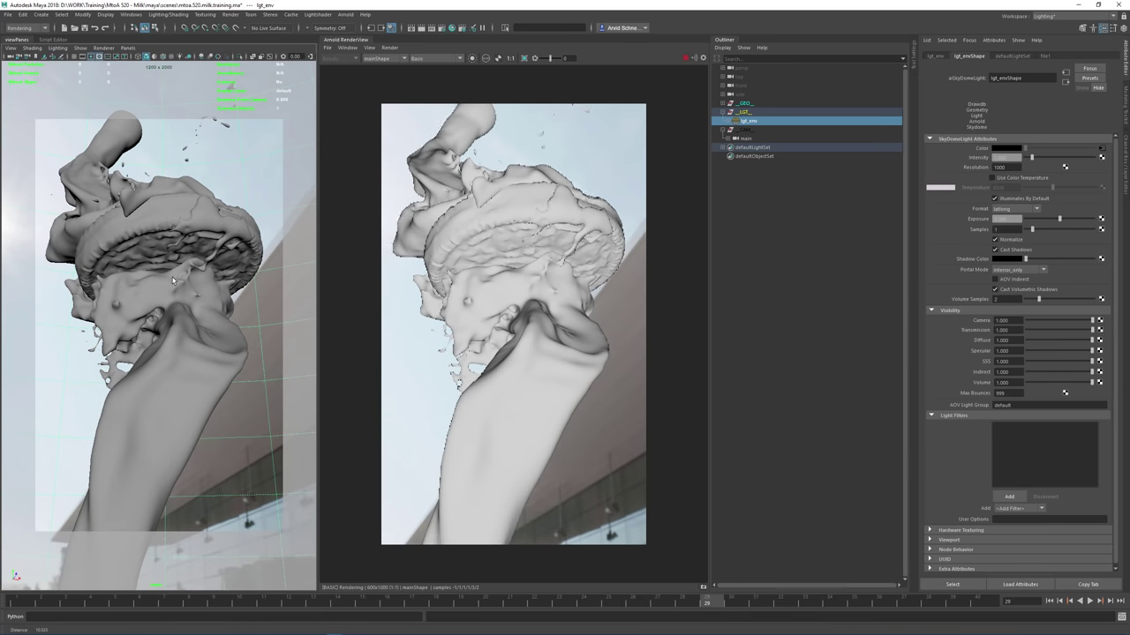
middle_click_drag(175, 282, 185, 264, "alt")
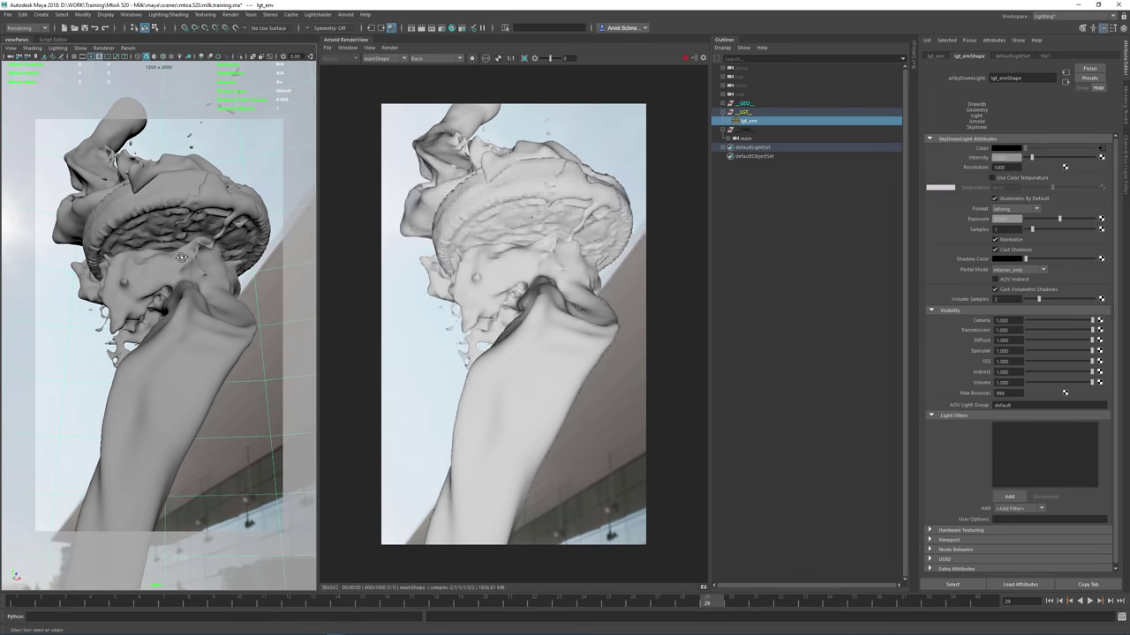
left_click_drag(186, 264, 188, 268, "alt")
middle_click_drag(188, 269, 184, 264, "alt")
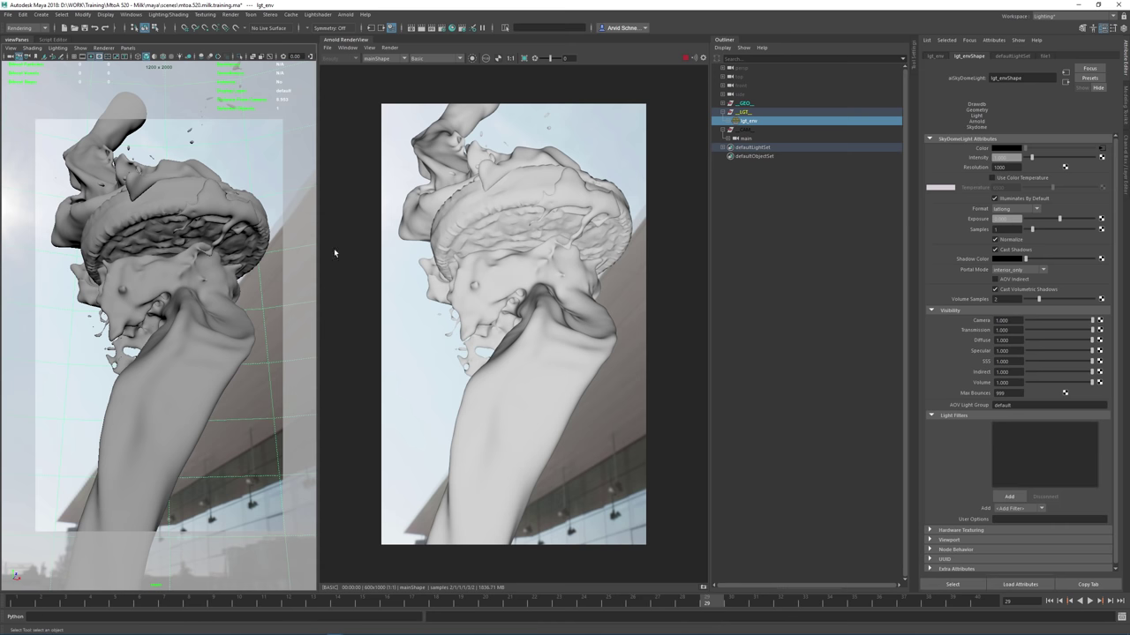
Return the RenderView to the Shading debug mode and switch the viewport to the perspective camera
left_click(427, 59)
left_click(422, 67)
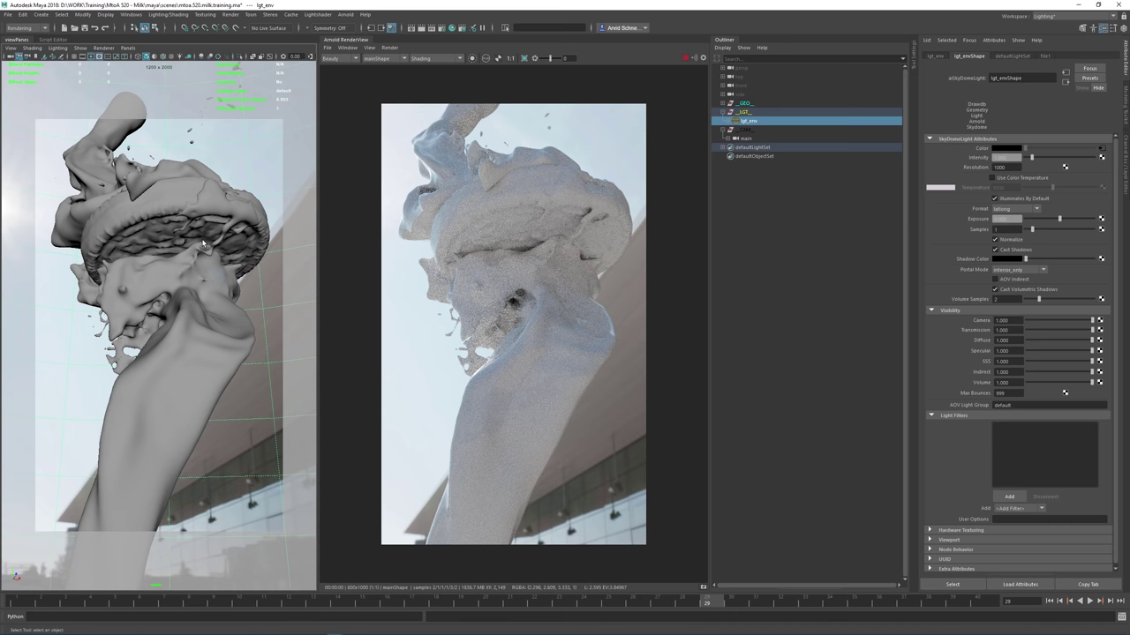
key("space")
left_click_drag(203, 242, 202, 217)
Rotate the lgt_env skydome around Y until the glass building facade sits behind the milk in the render
left_click_drag(231, 268, 209, 292, "alt")
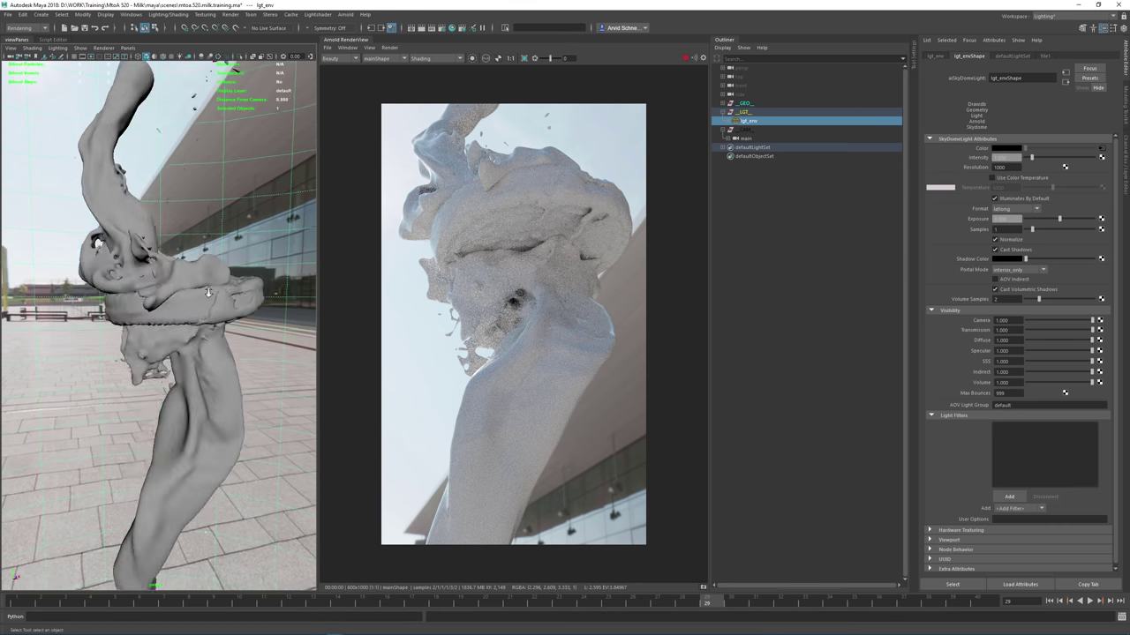
scroll(209, 292, "down", 5)
key("e")
scroll(253, 376, "down", 3)
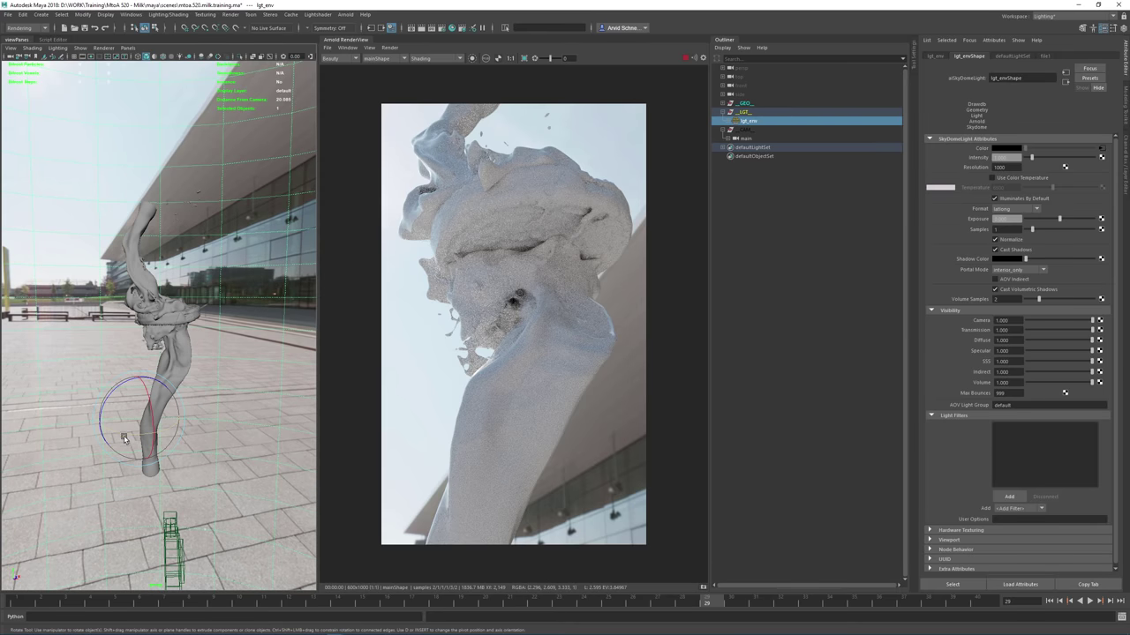
left_click_drag(130, 435, 165, 442)
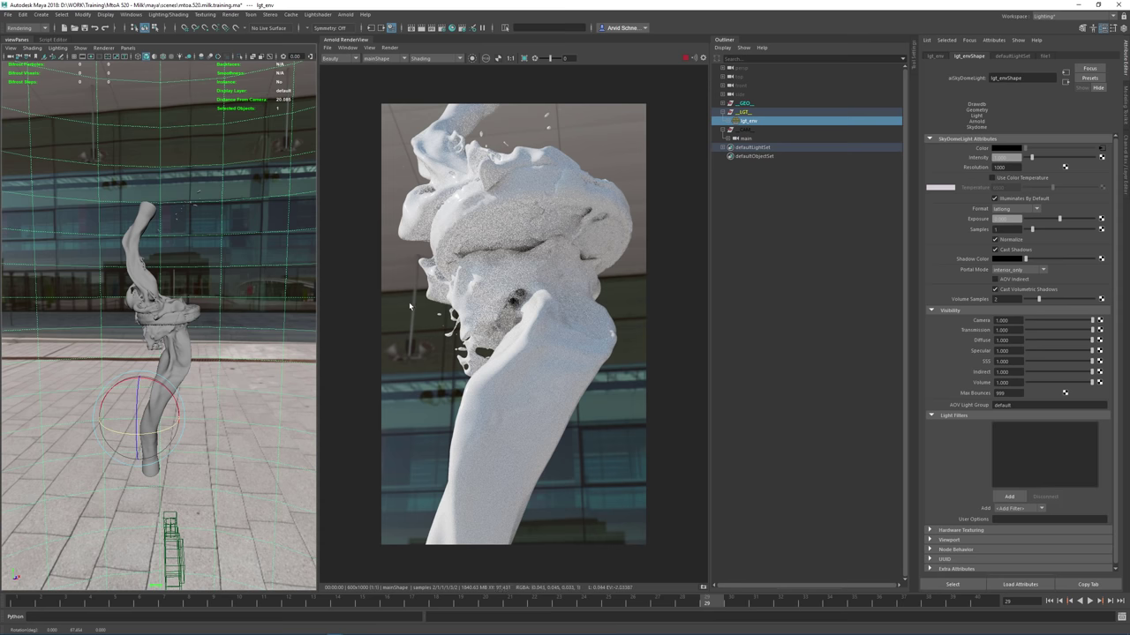
mouse_move(164, 432)
left_mouse_down()
mouse_move(87, 437)
mouse_move(147, 432)
left_mouse_up()
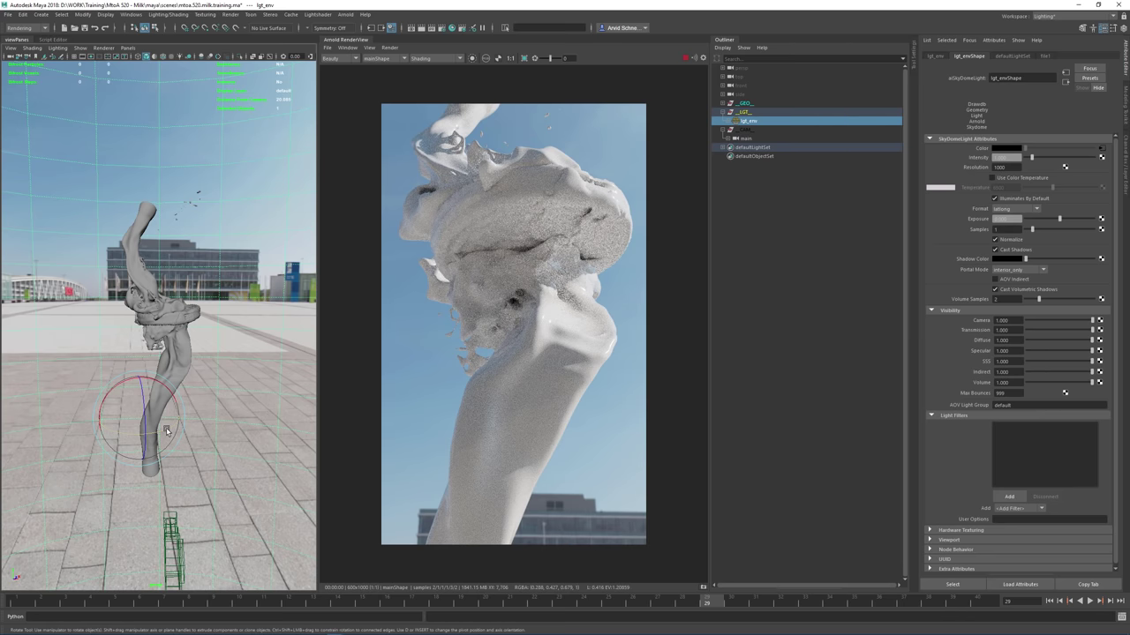
left_click_drag(167, 431, 113, 442)
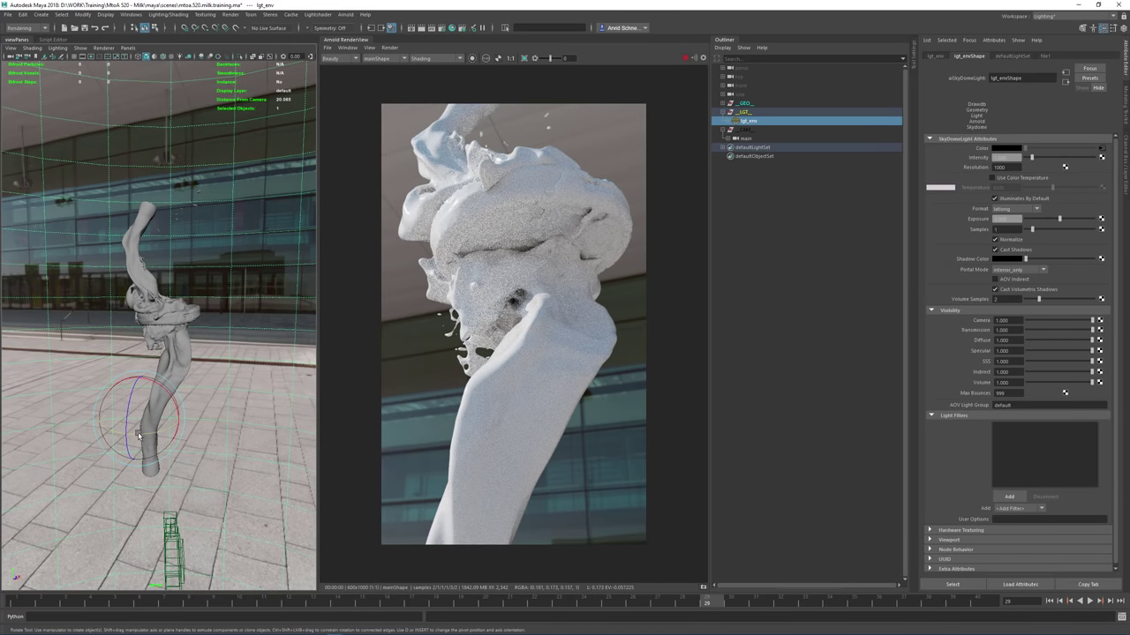
mouse_move(139, 435)
left_mouse_down()
mouse_move(123, 431)
mouse_move(141, 435)
left_mouse_up()
Switch the RenderView to the Lighting debug mode, fine-tune the skydome's Y rotation, and deselect the light
left_click(432, 58)
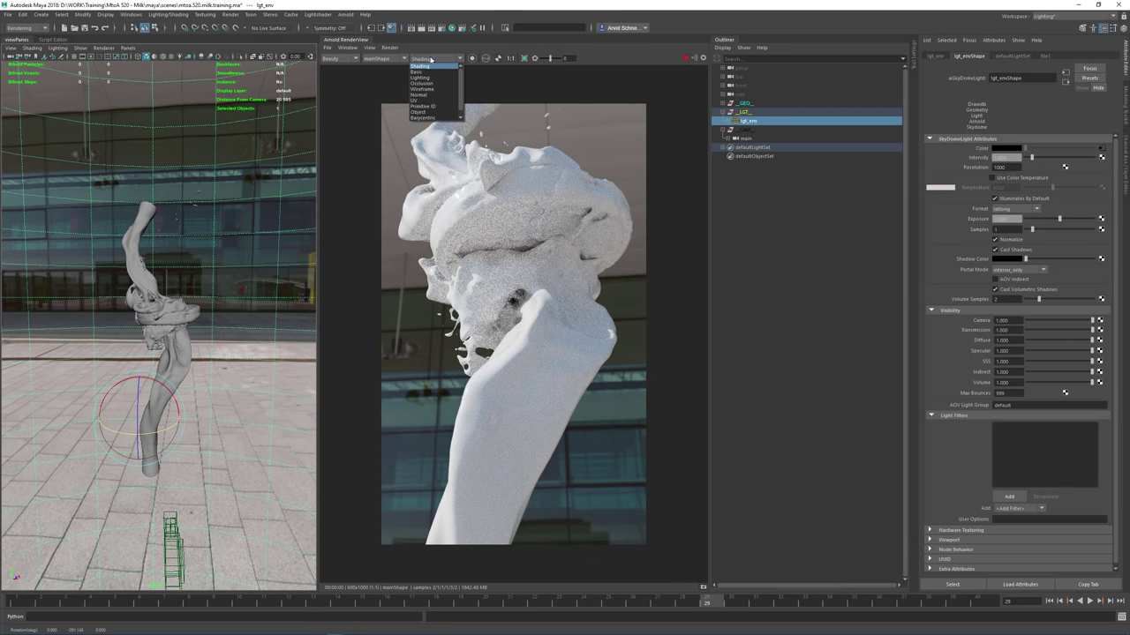
left_click(460, 107)
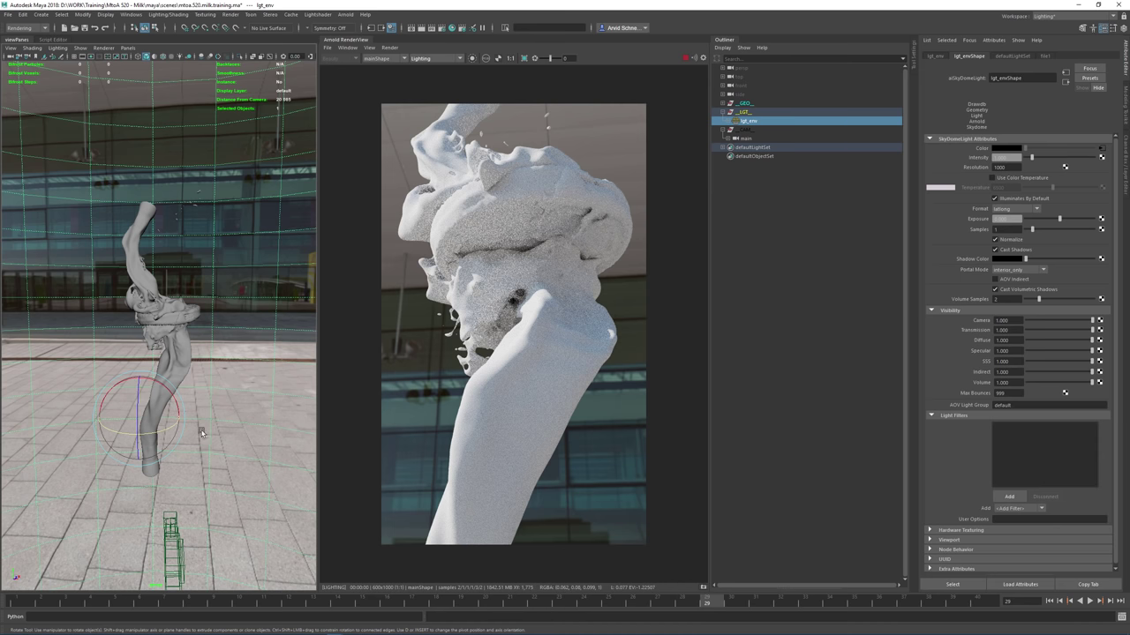
left_click_drag(150, 432, 156, 433)
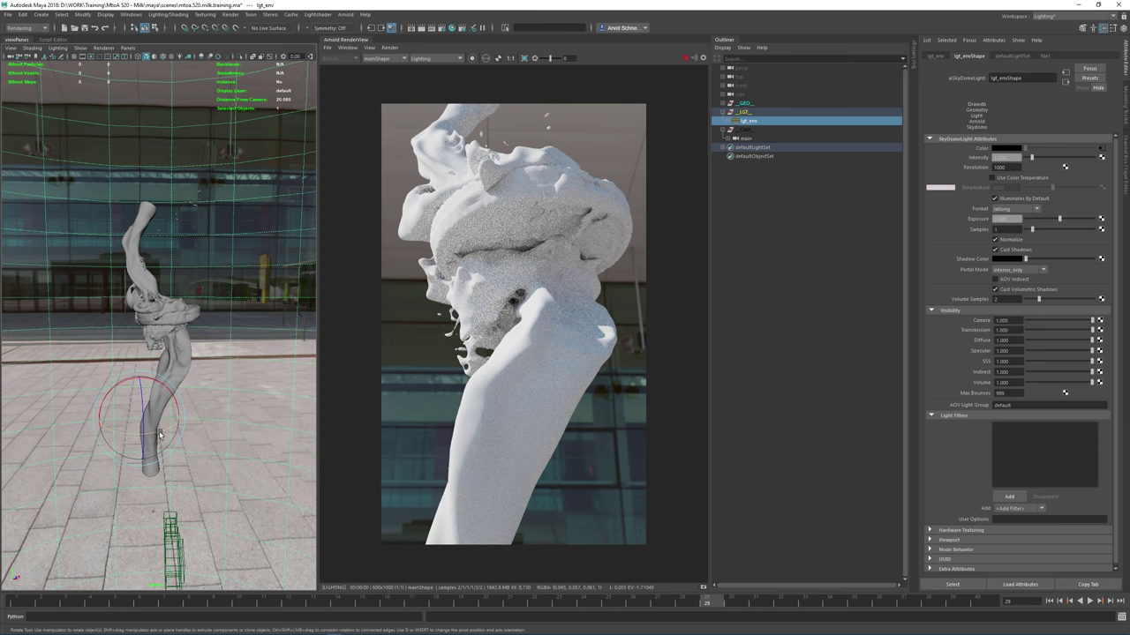
left_click_drag(159, 432, 151, 434)
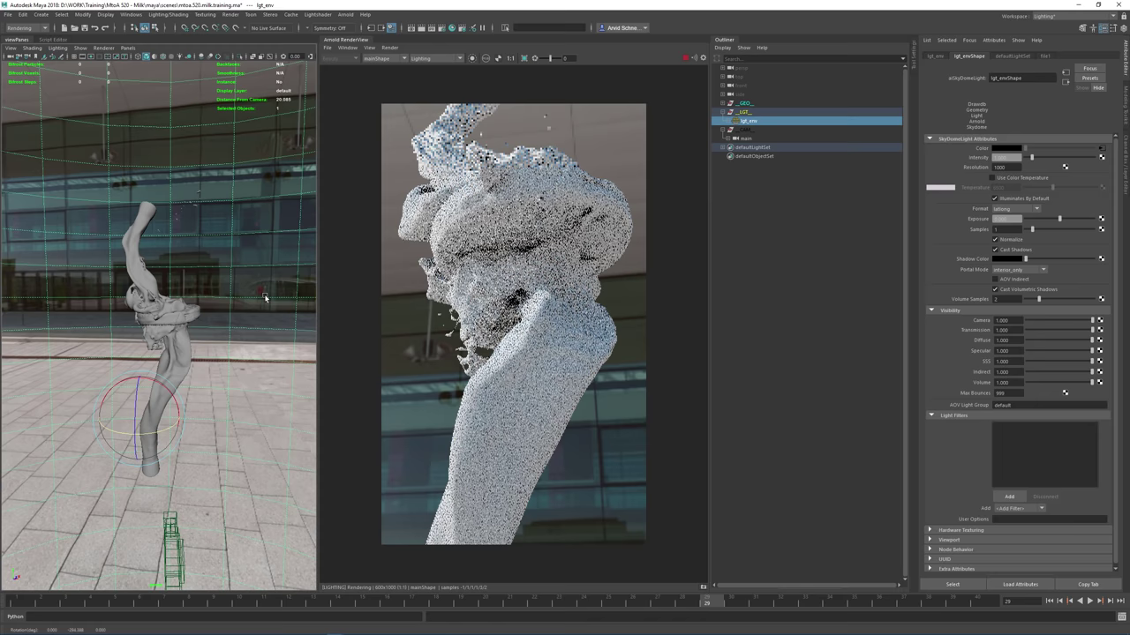
left_click(779, 195)
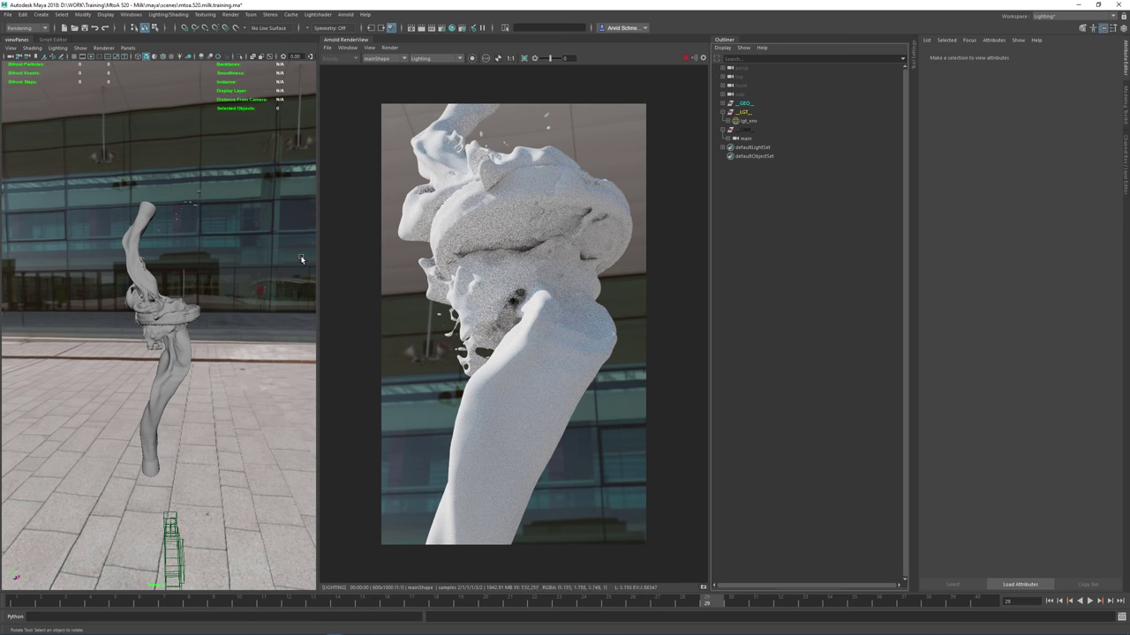
Examine the oreo and the milk around it up close from several angles in the perspective view
right_click_drag(110, 367, 298, 318, "alt")
left_click_drag(298, 318, 212, 370, "alt")
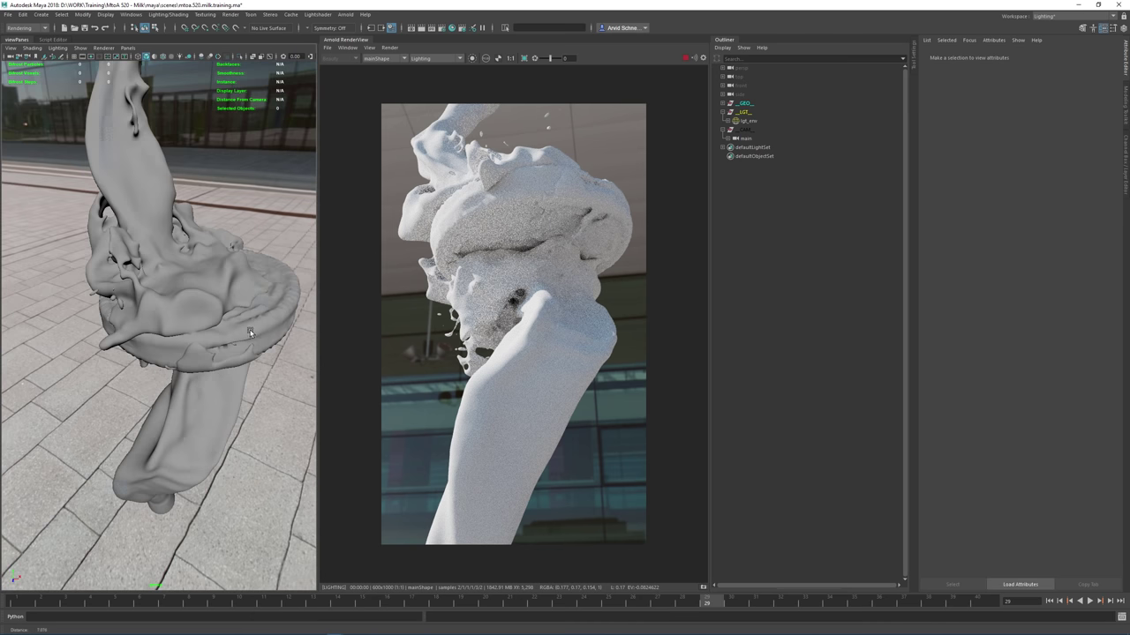
right_click_drag(211, 370, 256, 353, "alt")
left_click_drag(256, 353, 93, 220, "alt")
middle_click_drag(93, 220, 177, 322, "alt")
left_click_drag(177, 322, 199, 341, "alt")
left_click_drag(130, 350, 195, 342, "alt")
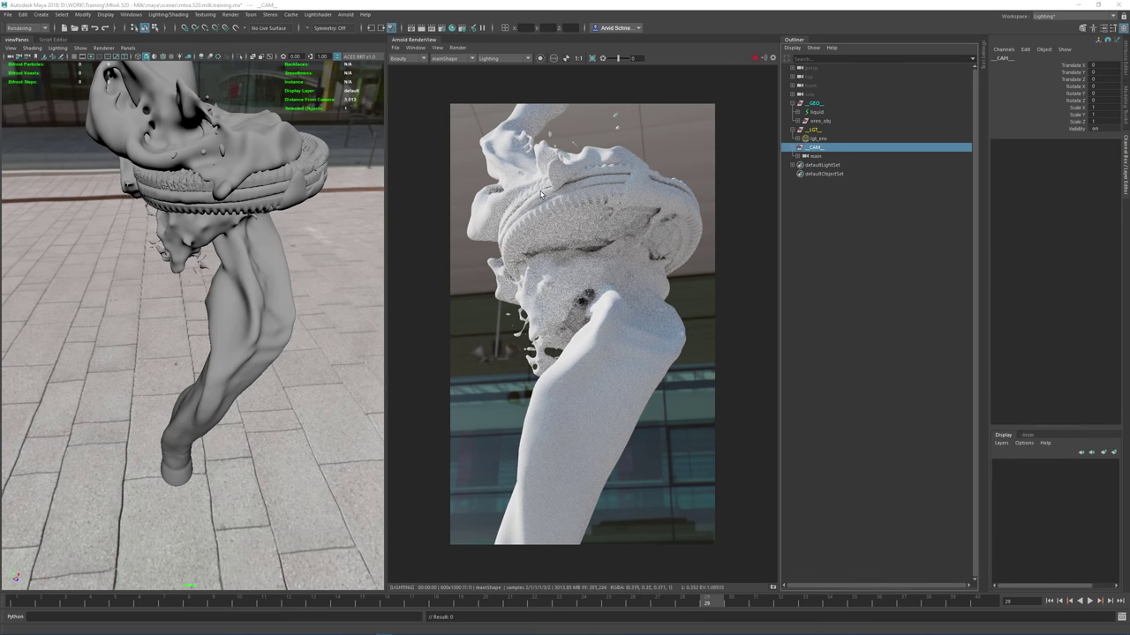
Select the oreo's top and bottom cookie wafers in the perspective view and assign them a new aiStandardSurface material
left_click(615, 212)
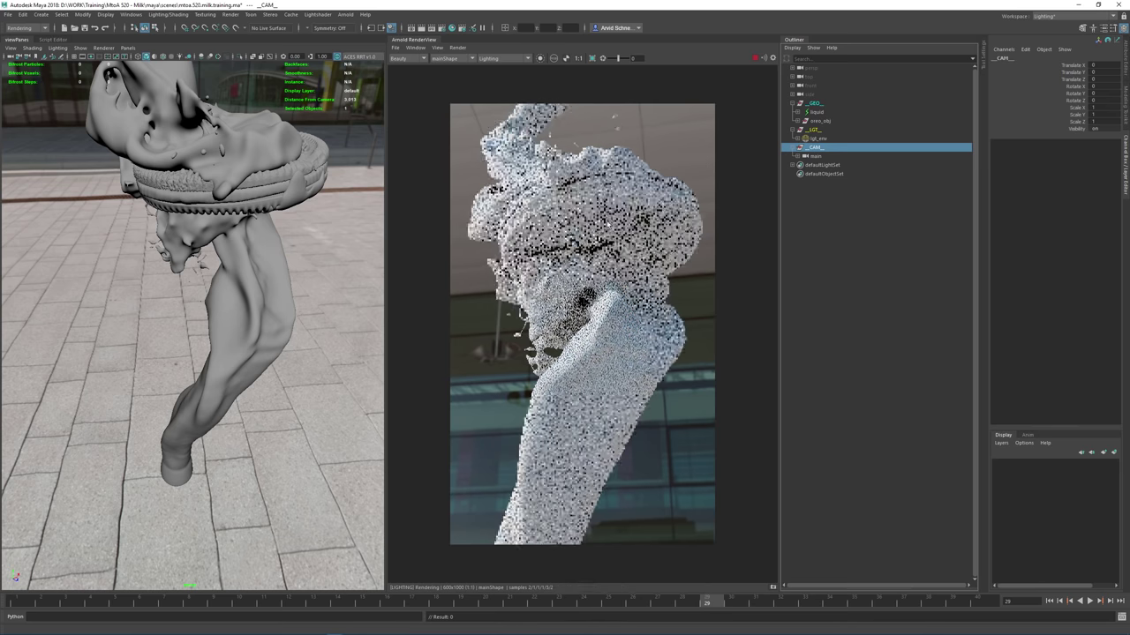
left_click_drag(231, 230, 216, 217, "alt")
middle_click_drag(215, 217, 230, 290, "alt")
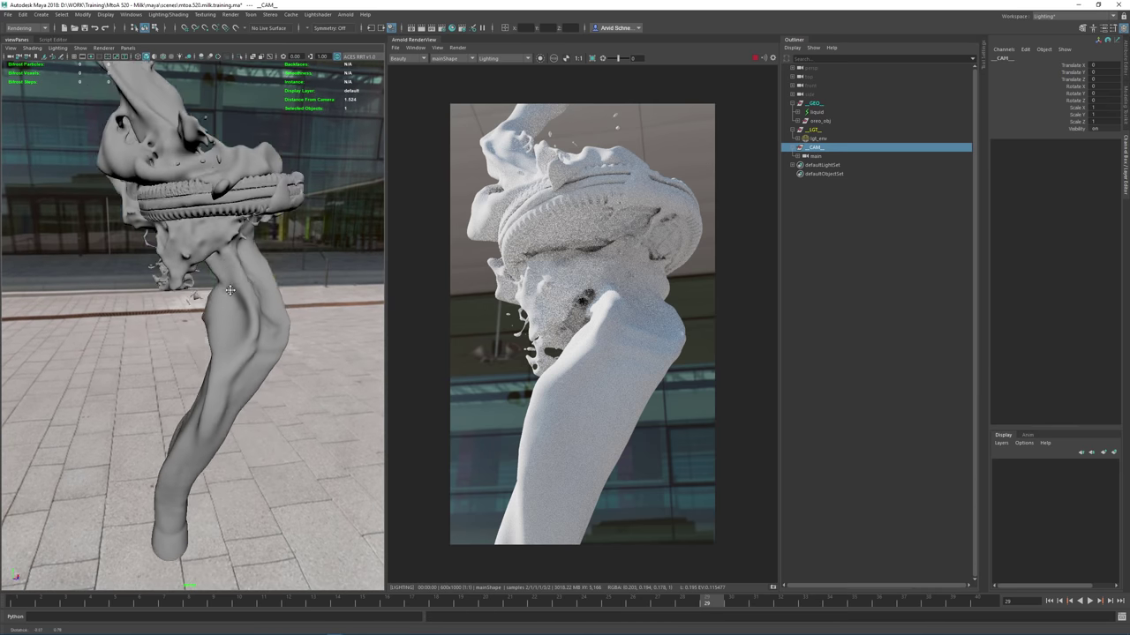
right_click_drag(229, 290, 292, 297, "alt")
middle_click_drag(292, 297, 256, 353, "alt")
left_click_drag(256, 353, 230, 262, "alt")
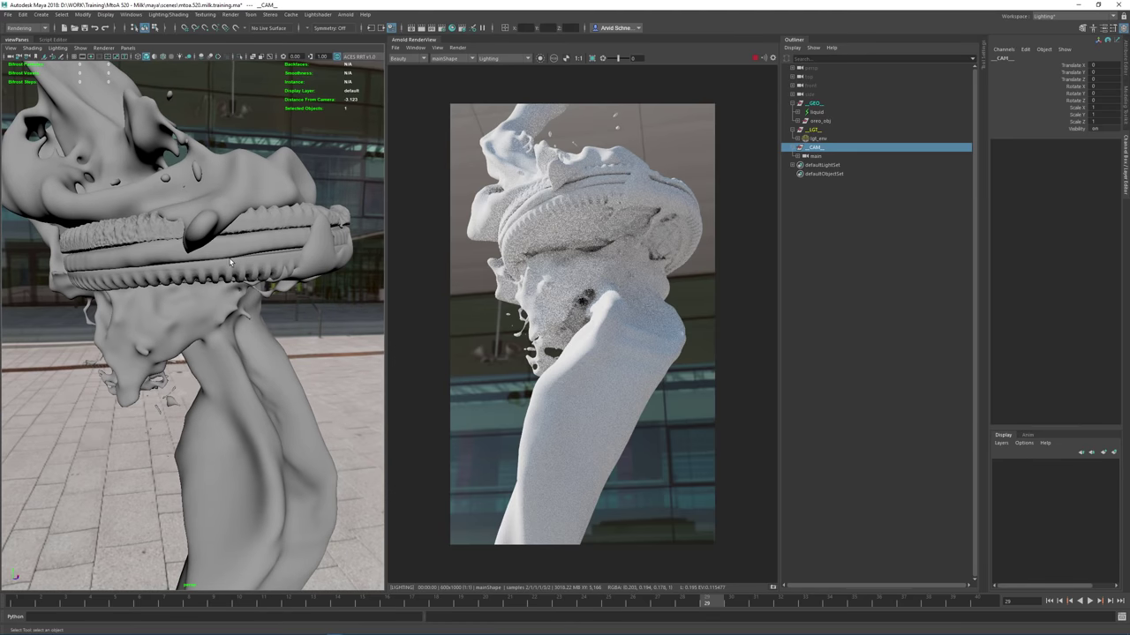
left_click(137, 232)
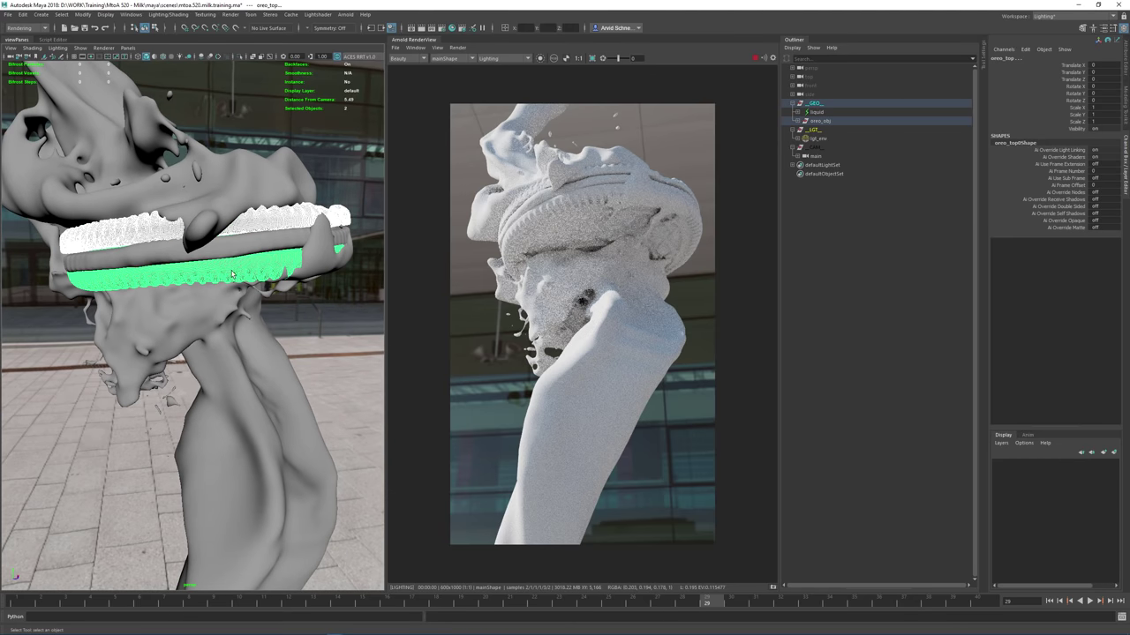
right_click_drag(233, 275, 311, 497)
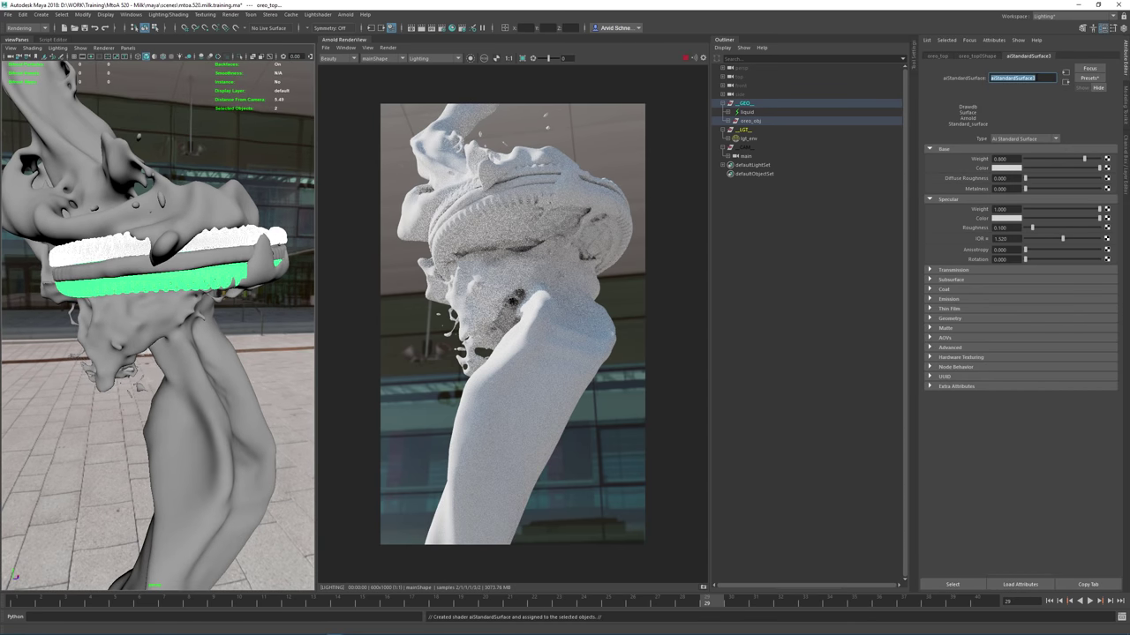
Name the cookie wafers' new material ai_oreo
type("ai_oreo")
key("Return")
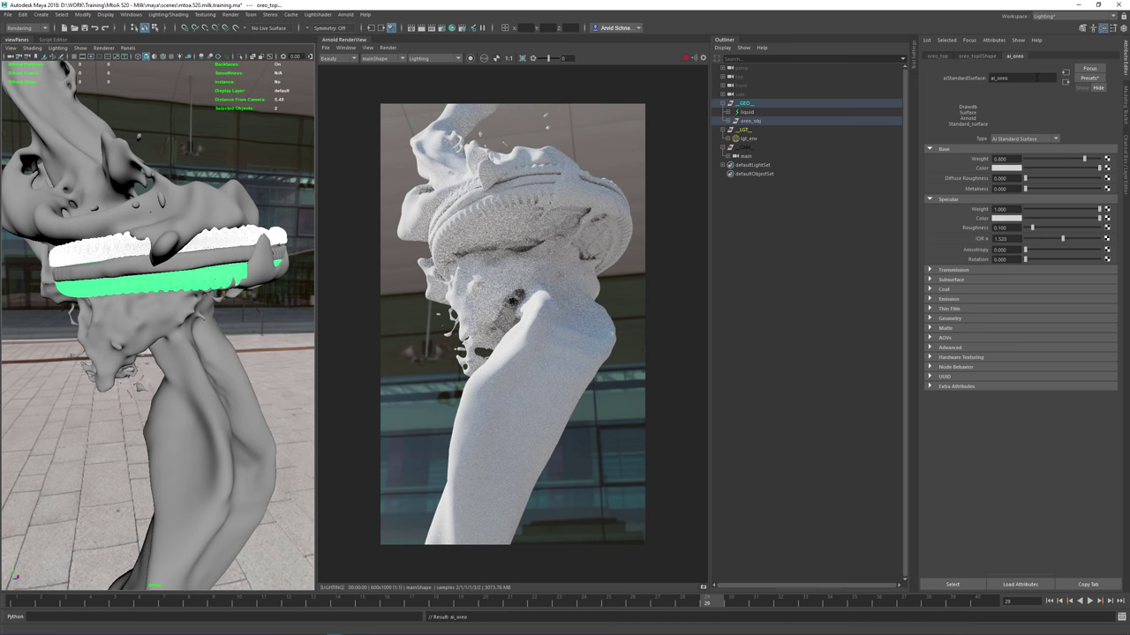
Assign a new aiStandardSurface material to the oreo's cream filling and name it ai_oreo_cream
left_click(216, 262)
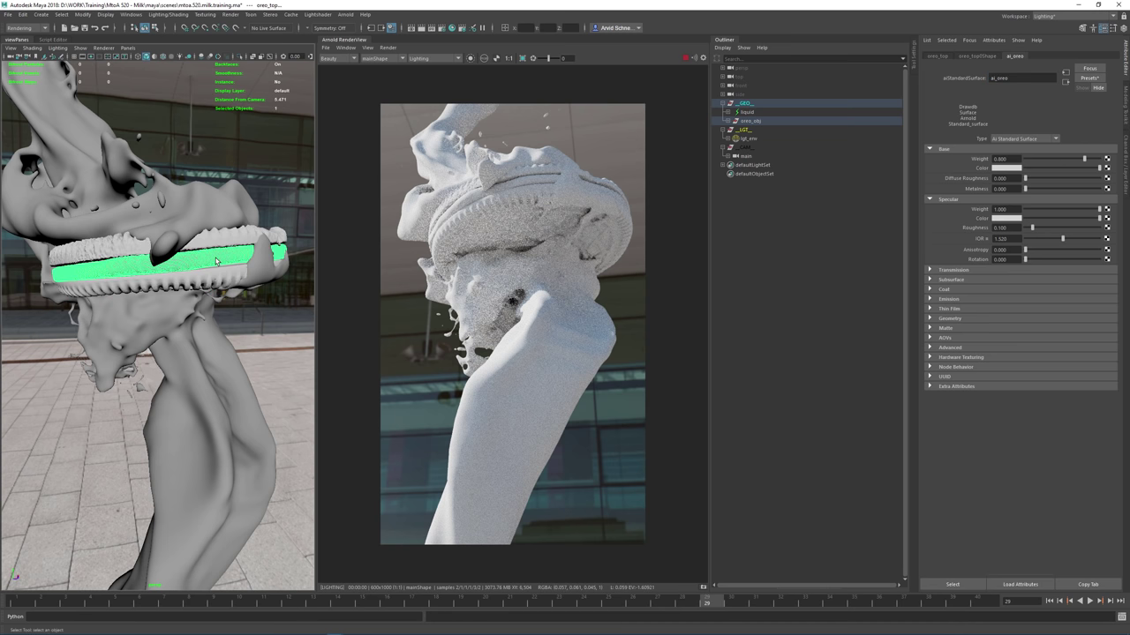
right_click(216, 262)
mouse_move(226, 483)
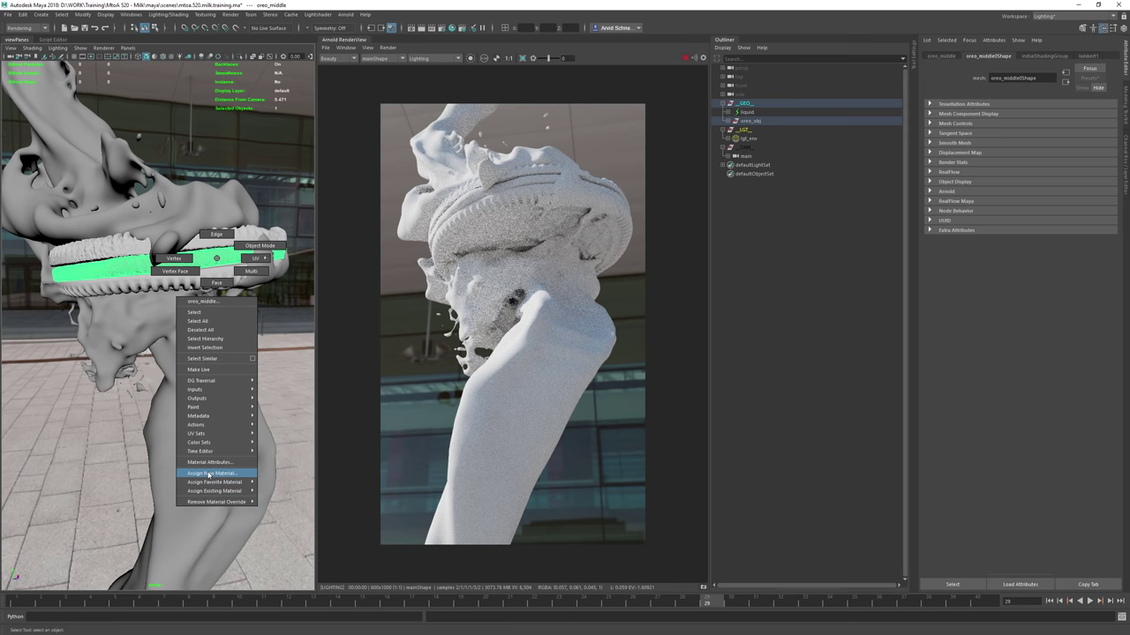
left_click(291, 483)
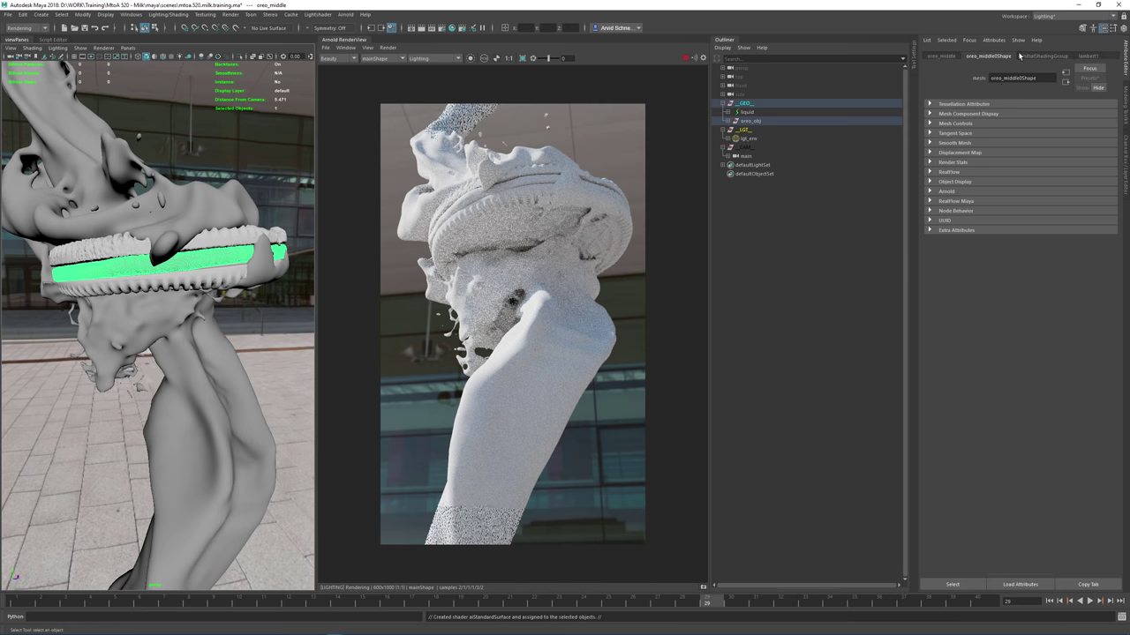
double_click(1020, 77)
type("ai")
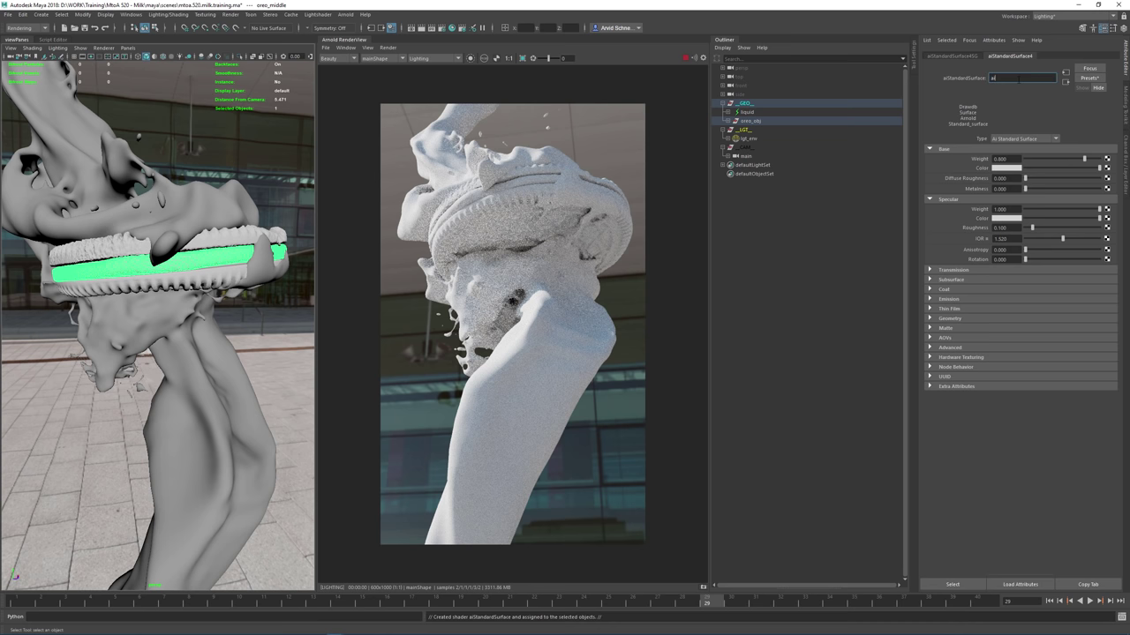
type("_oreo_cream")
key("Return")
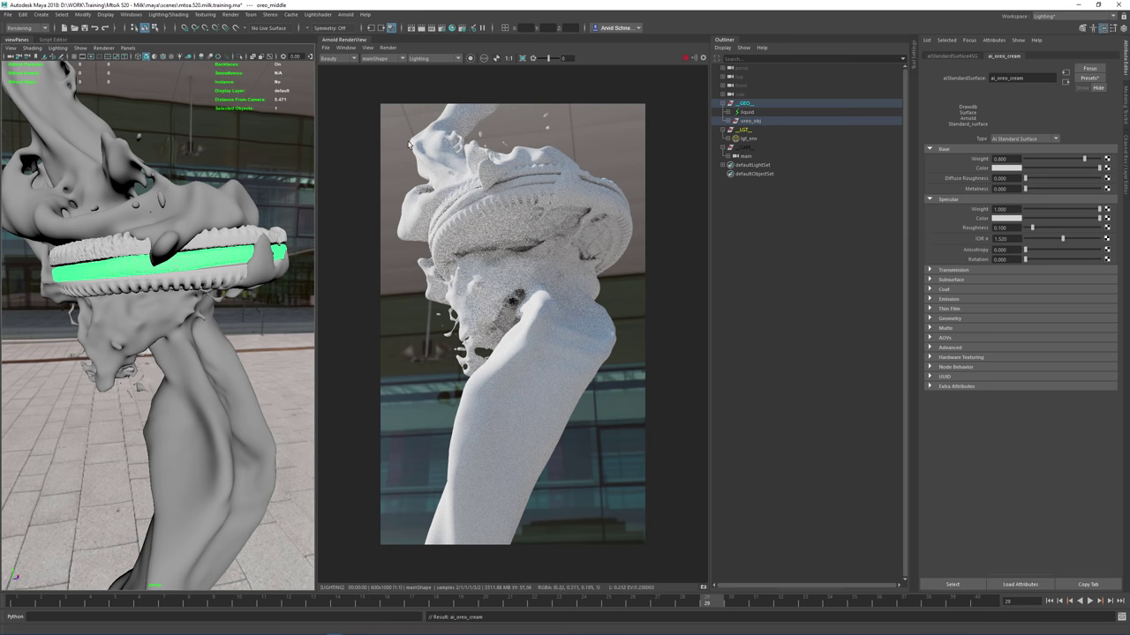
Hide the liquid geometry so the oreo is unobstructed, and save the scene
left_click(758, 113)
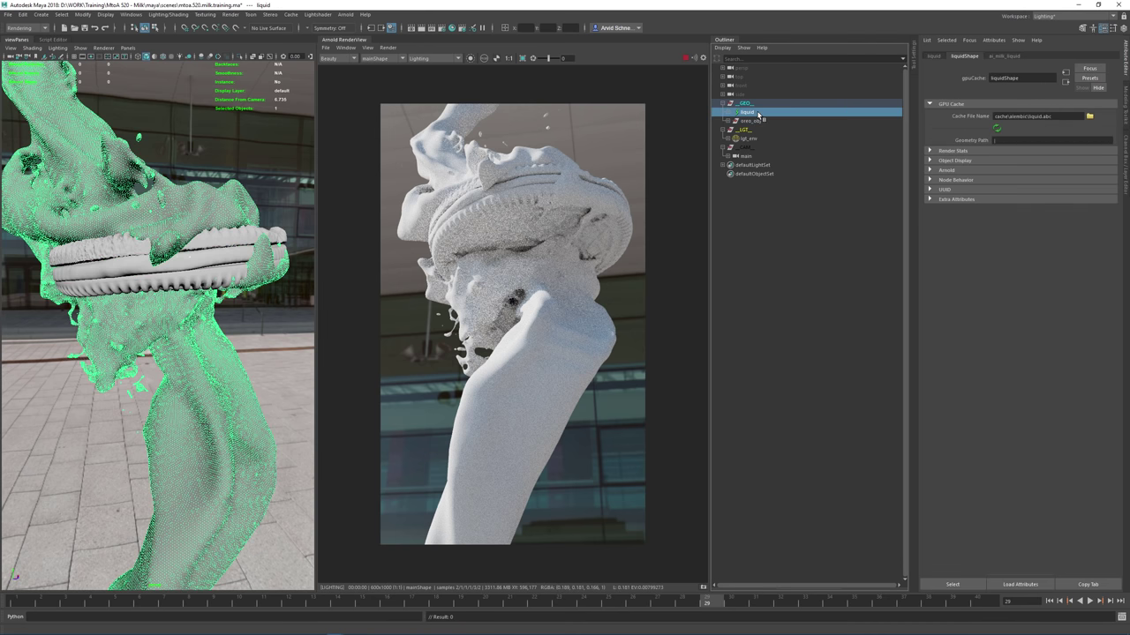
key("ctrl+h")
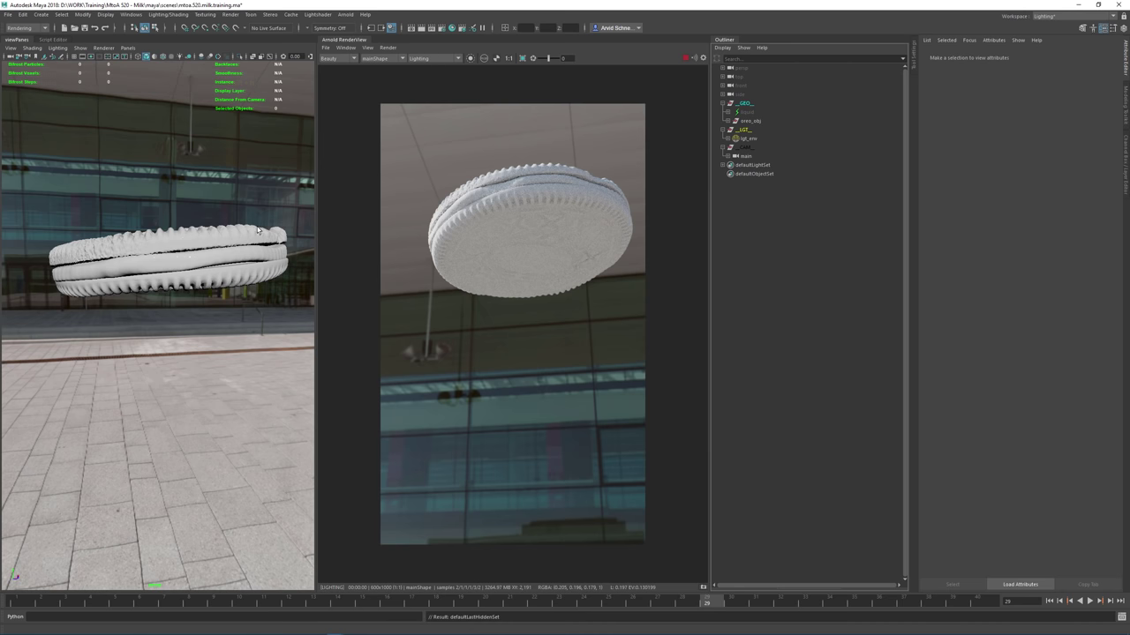
left_click_drag(162, 246, 185, 308, "alt")
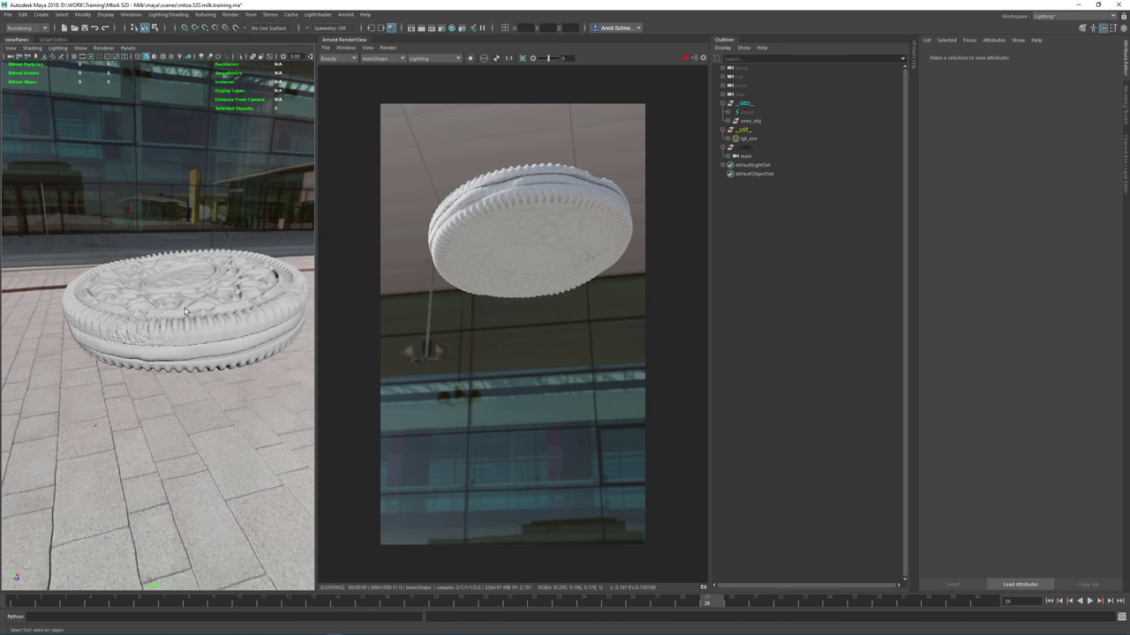
left_click(186, 308)
right_click_drag(186, 307, 208, 278, "alt")
left_click(208, 255)
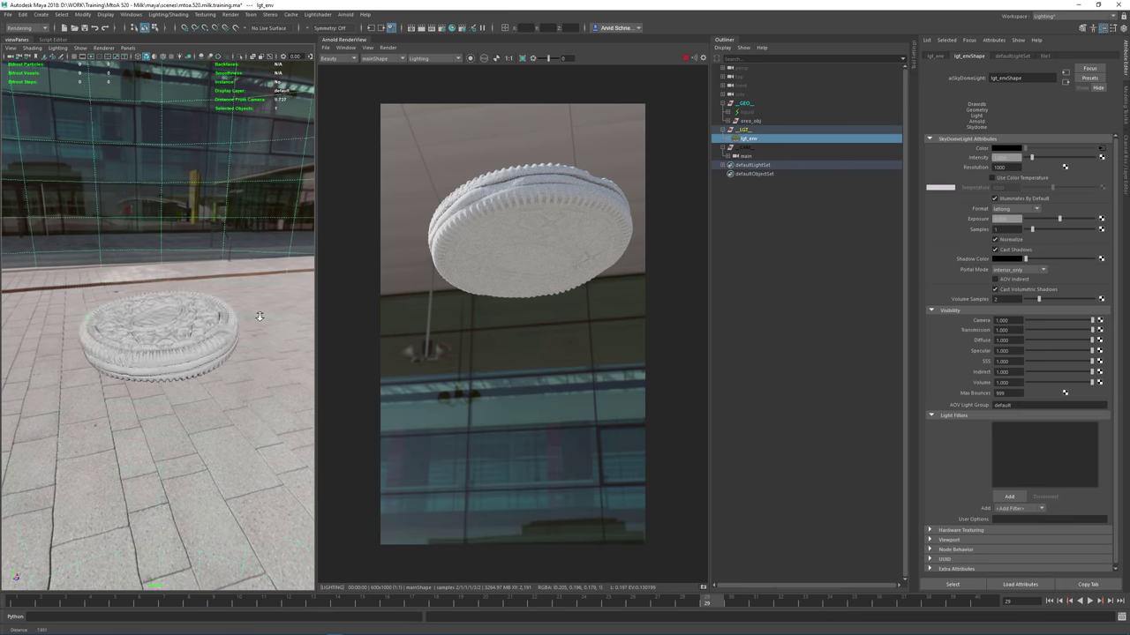
right_click_drag(257, 312, 299, 328, "alt")
key("ctrl+s")
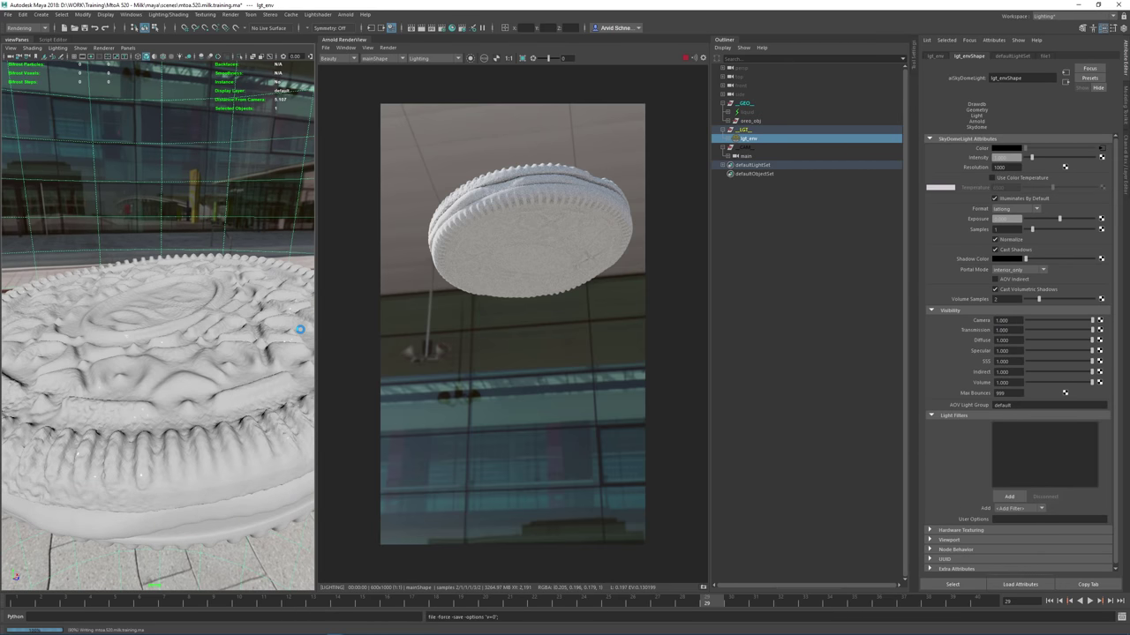
Switch to the reference image board and examine the oreo photos' cookie surface, color and cream up close
key("alt+Tab")
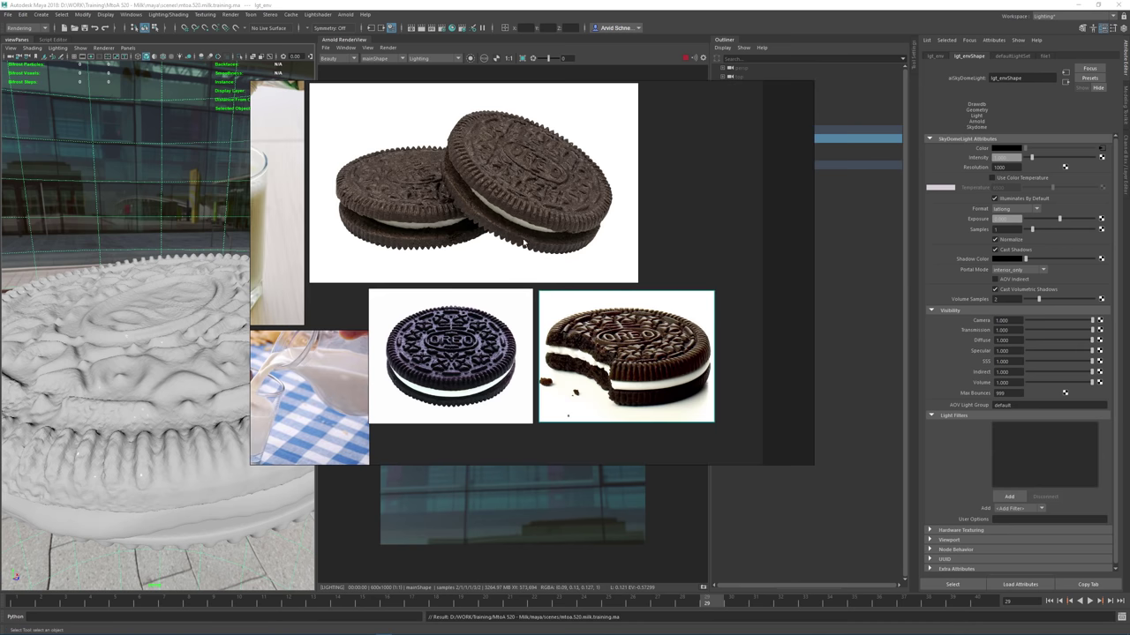
middle_click_drag(524, 163, 682, 183)
scroll(681, 183, "up", 4)
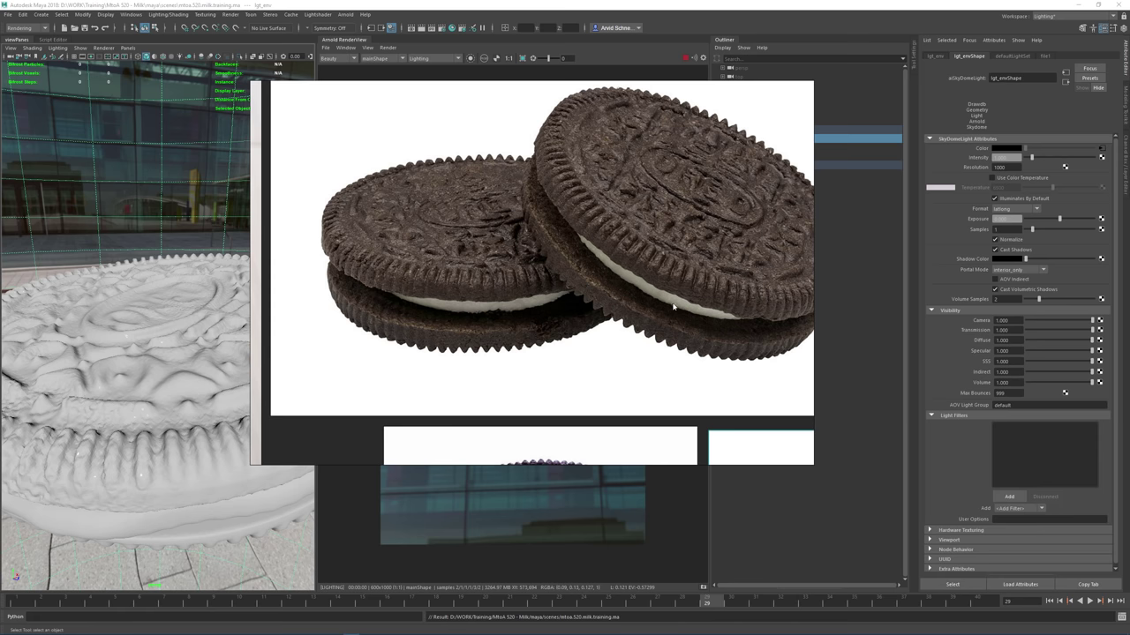
scroll(696, 303, "down", 2)
scroll(538, 376, "up", 5)
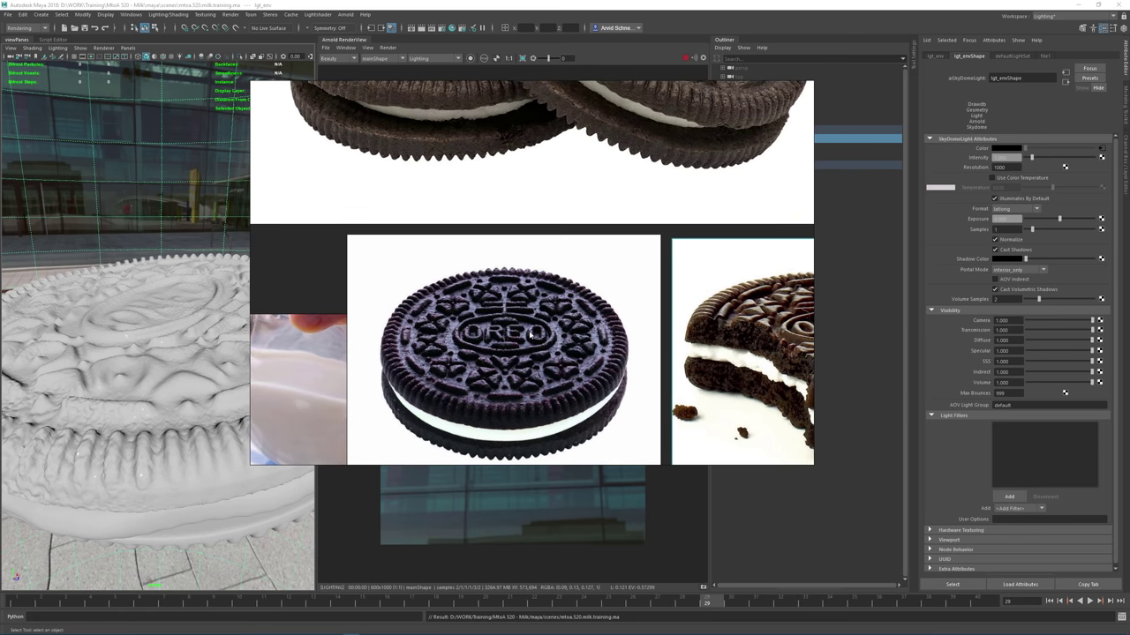
scroll(462, 252, "down", 2)
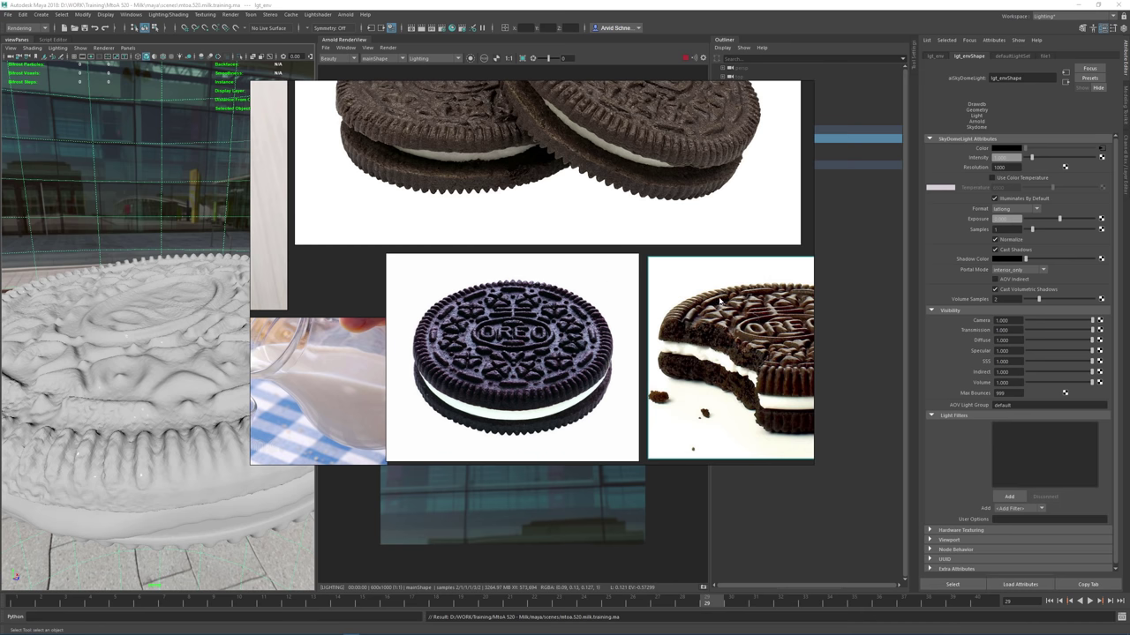
scroll(721, 302, "down", 1)
scroll(688, 304, "up", 4)
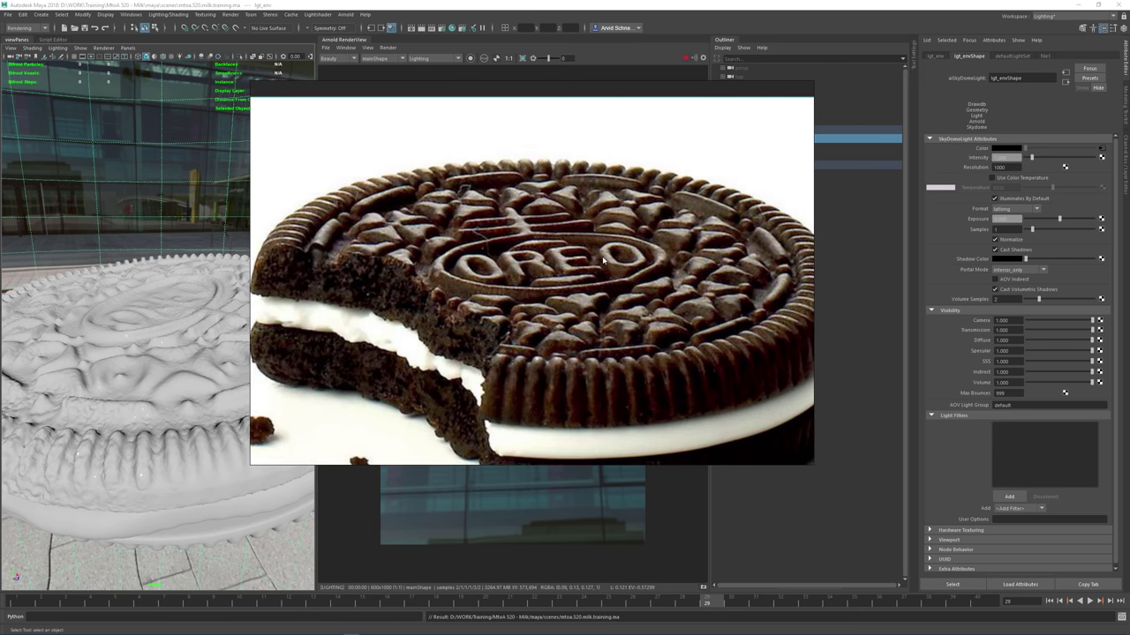
middle_click_drag(415, 231, 512, 220)
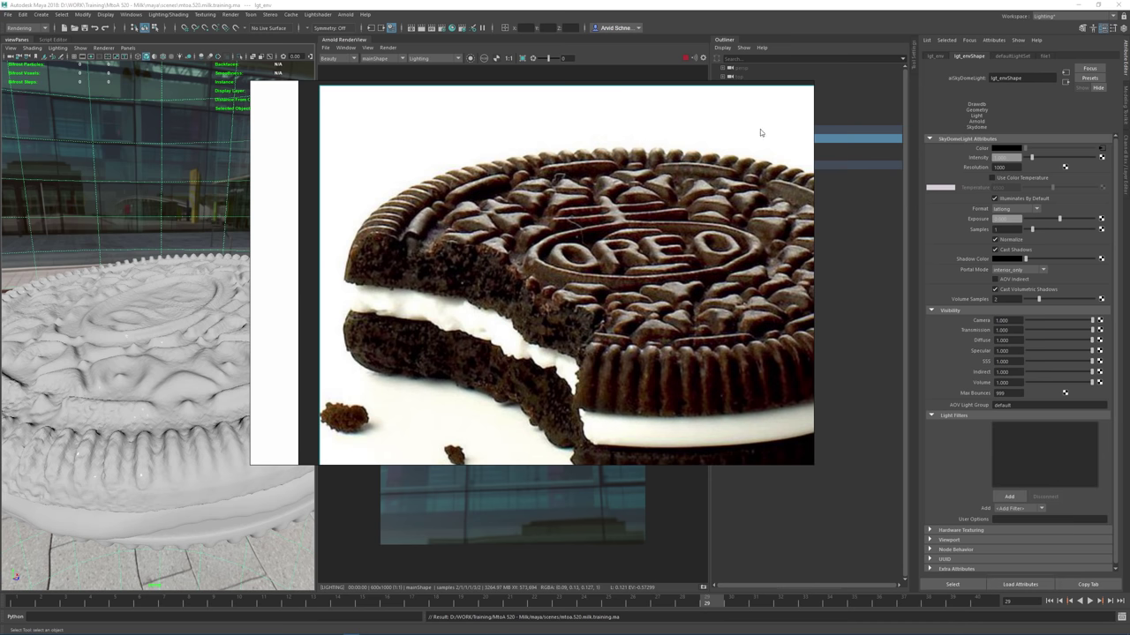
Shrink the reference board, frame the photo of the two overlapping oreos, and place it over the perspective view
right_click_drag(760, 130, 402, 324, "ctrl")
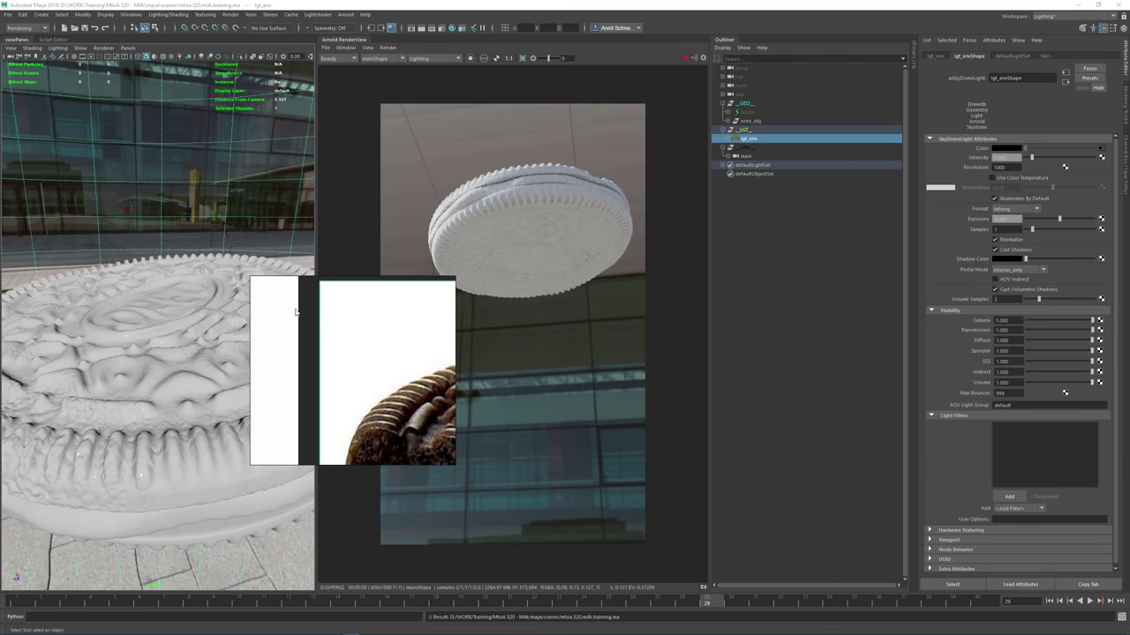
double_click(356, 327)
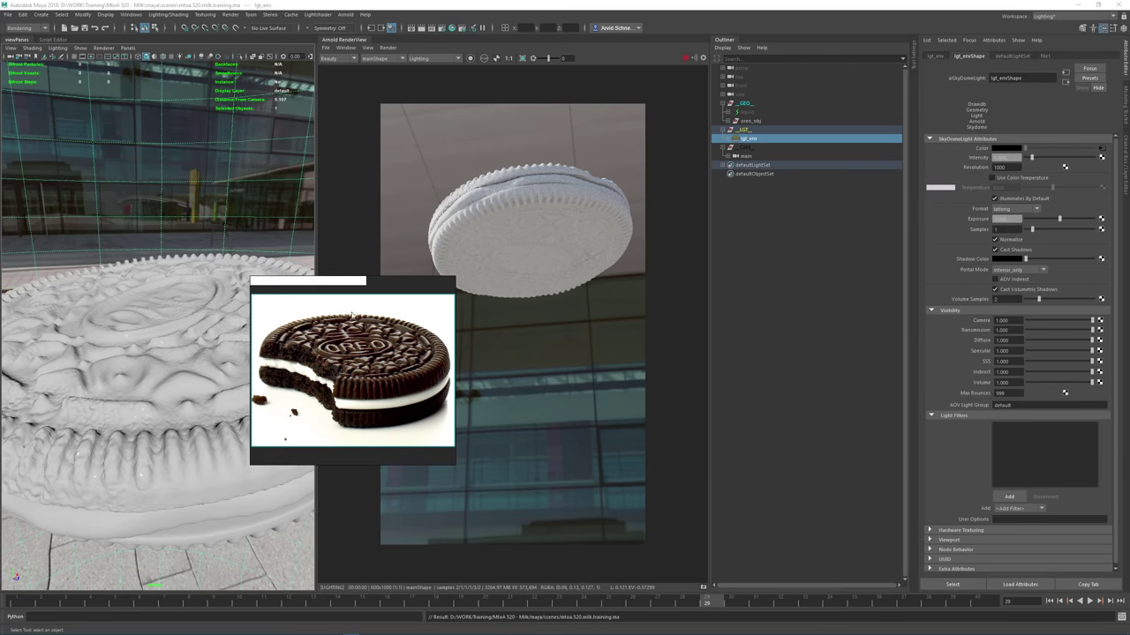
middle_click_drag(352, 316, 393, 402)
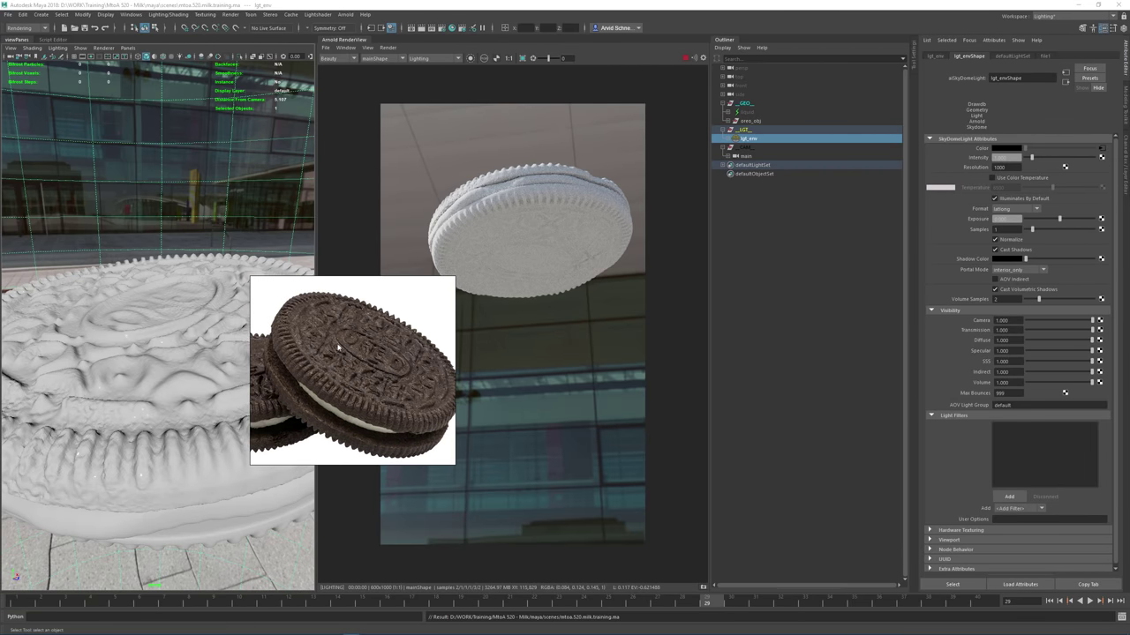
left_click_drag(338, 347, 101, 470)
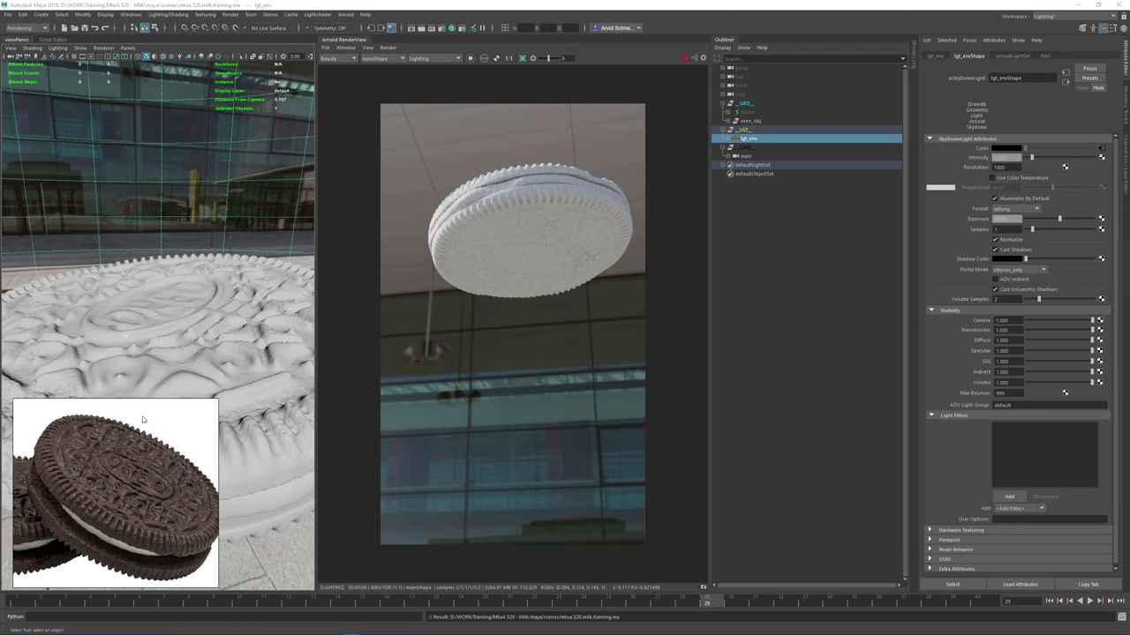
Select a cookie wafer and set the Base weight of its ai_oreo material to 0.500
left_click(534, 196)
left_click(983, 55)
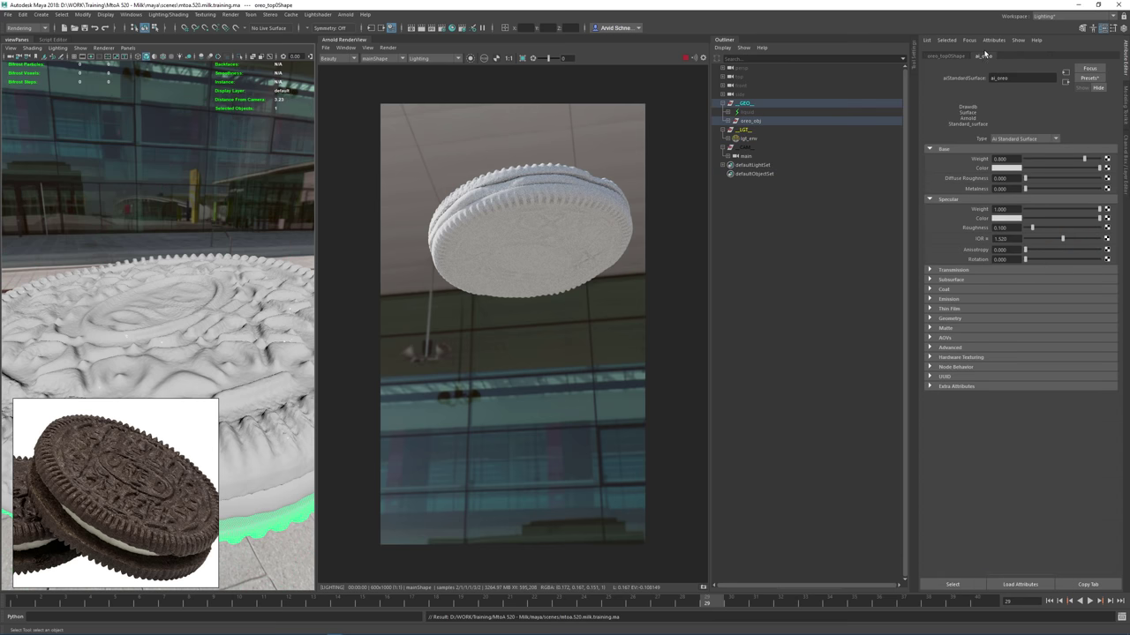
mouse_move(1084, 159)
left_mouse_down()
mouse_move(1119, 166)
mouse_move(1062, 160)
left_mouse_up()
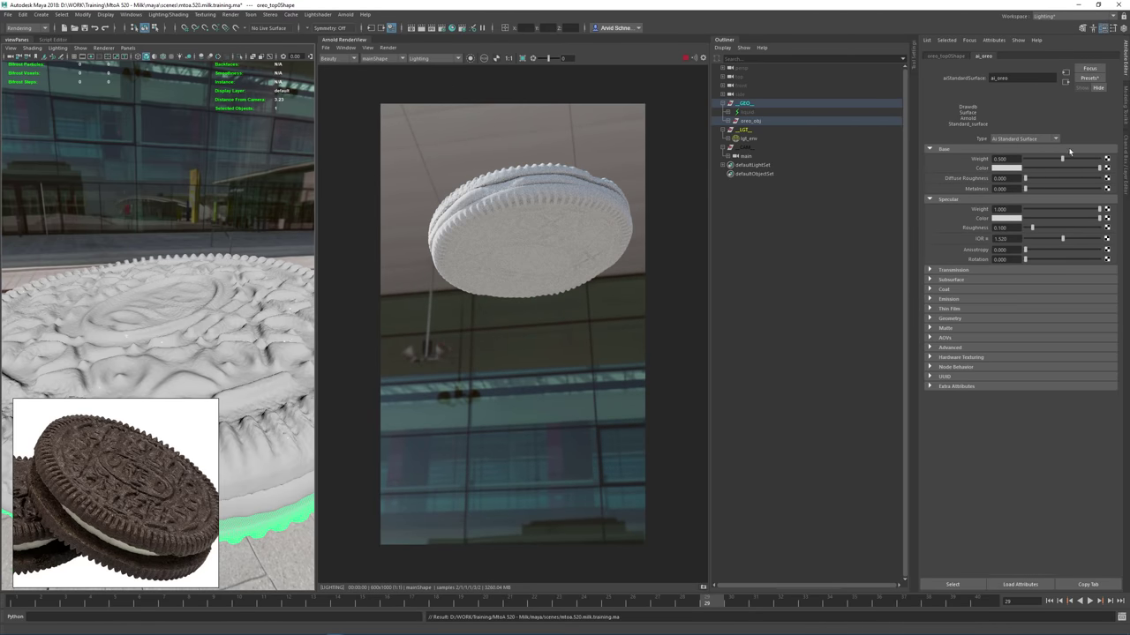
Open the Hypershade and create a new graph tab named oreo, moving the window clear of the render
left_click(463, 28)
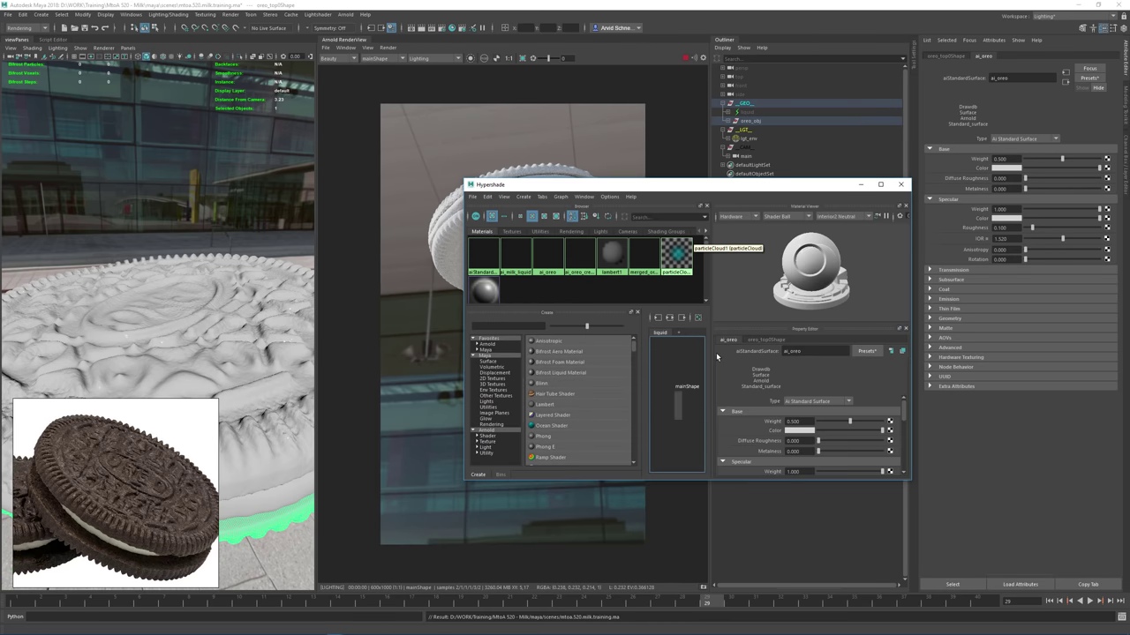
left_click(498, 226)
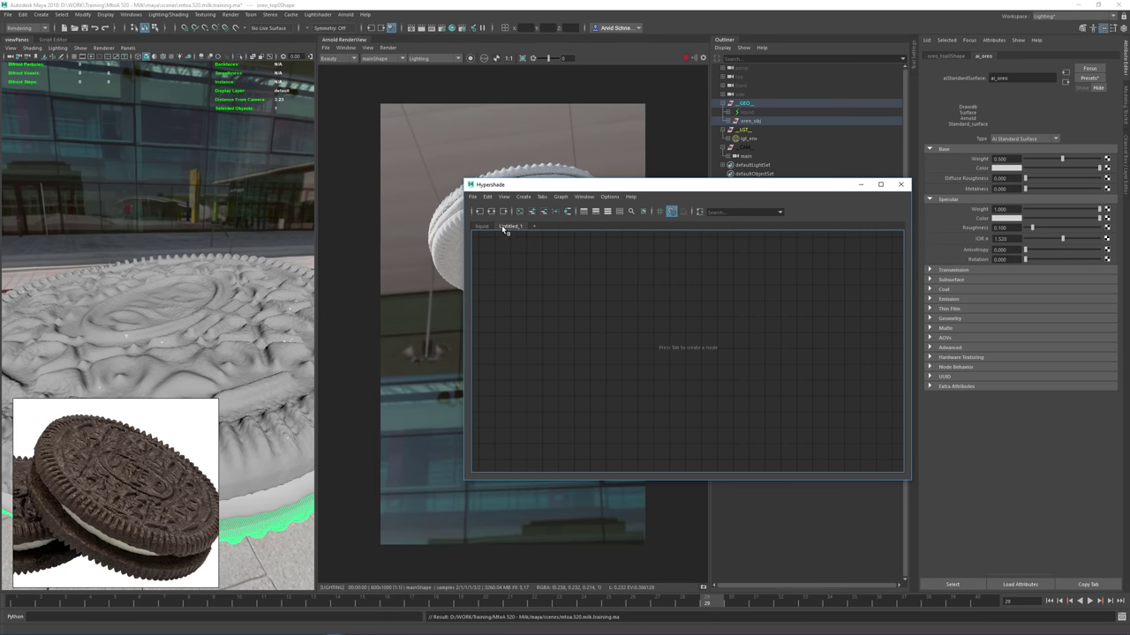
double_click(510, 227)
type("oreo")
key("Return")
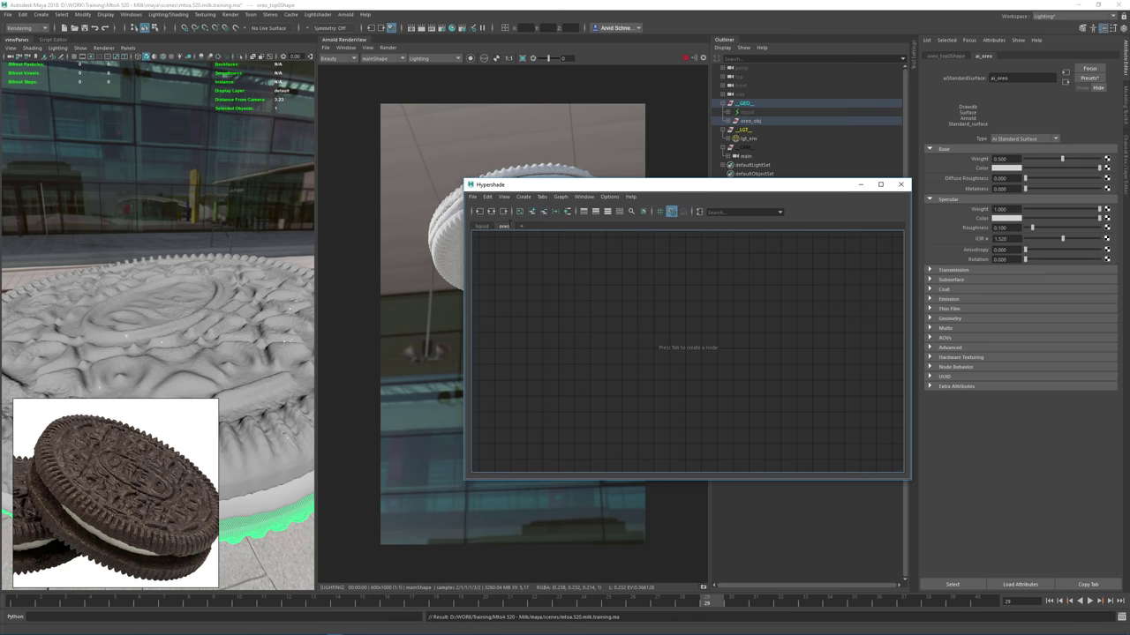
left_click_drag(549, 184, 612, 200)
Select the oreo's top and bottom wafers and graph their ai_oreo material network in the Hypershade's oreo tab
left_click(791, 122)
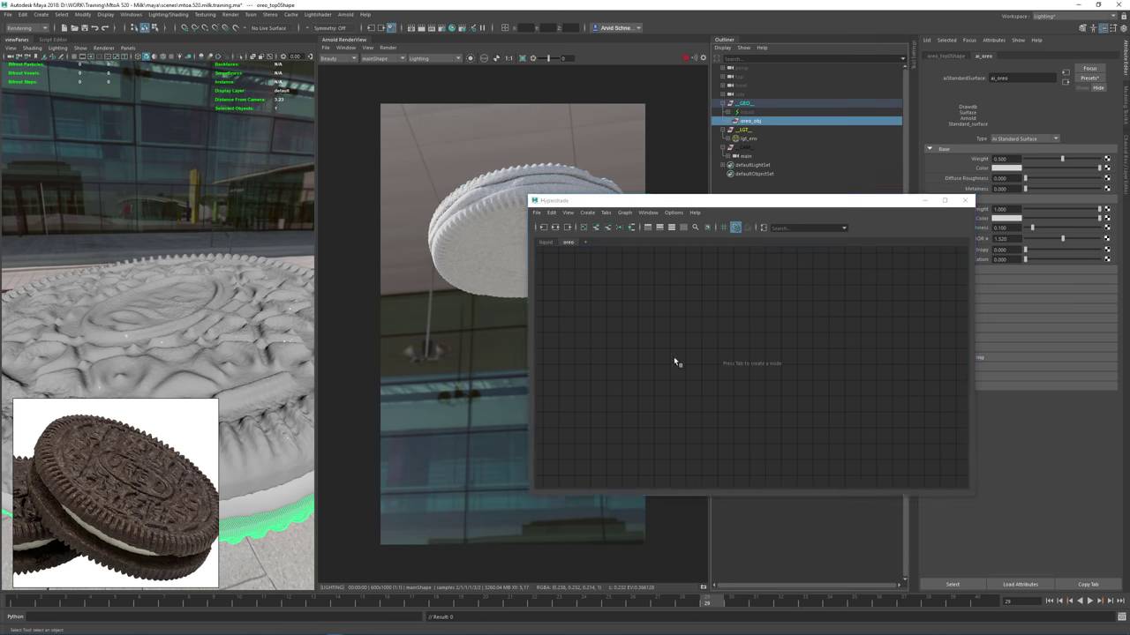
left_click(694, 402)
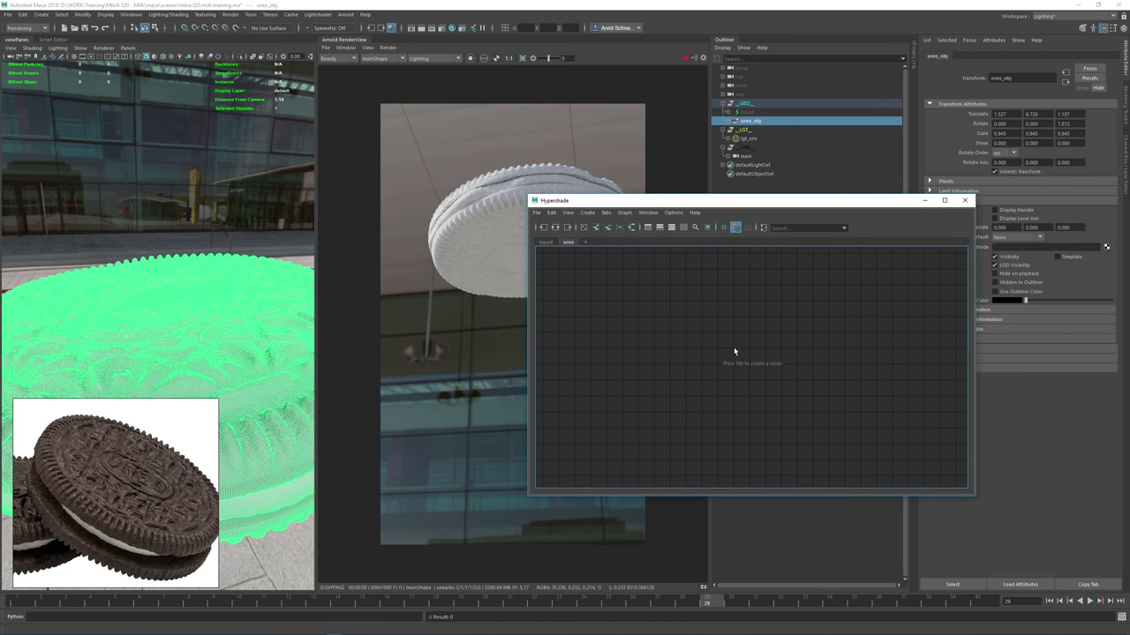
left_click_drag(755, 286, 850, 342, "alt")
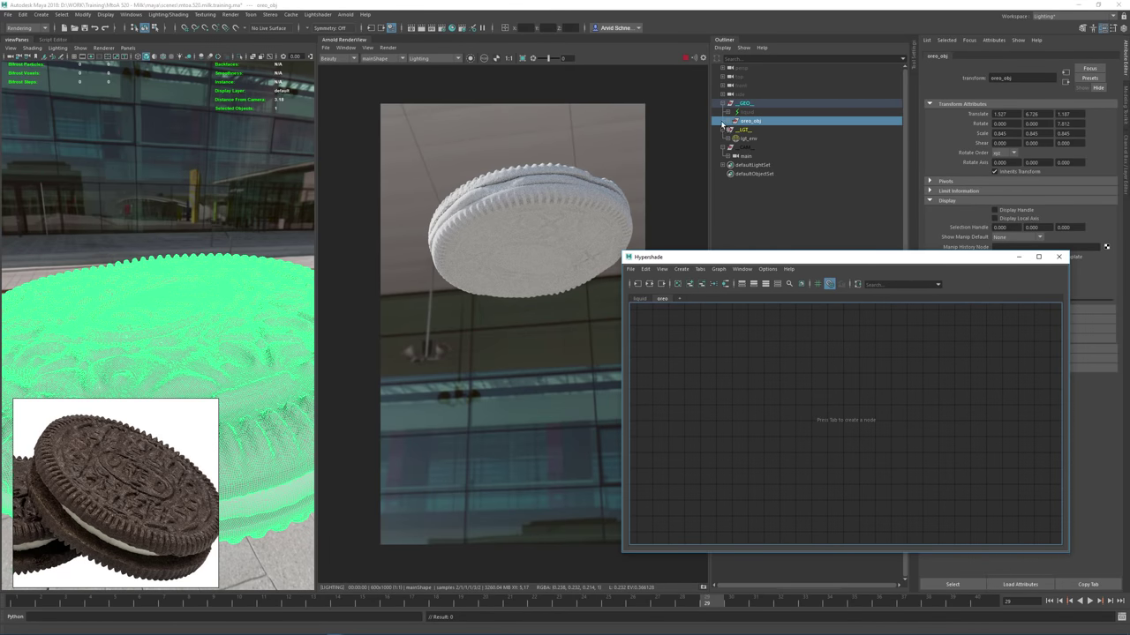
left_click(284, 392)
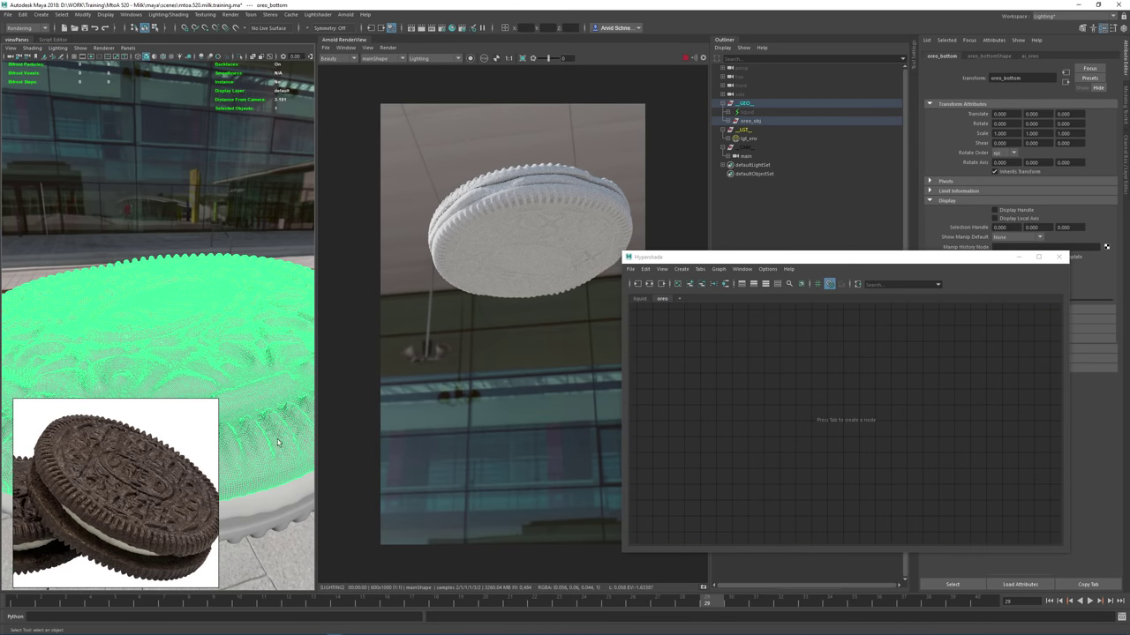
left_click(271, 531)
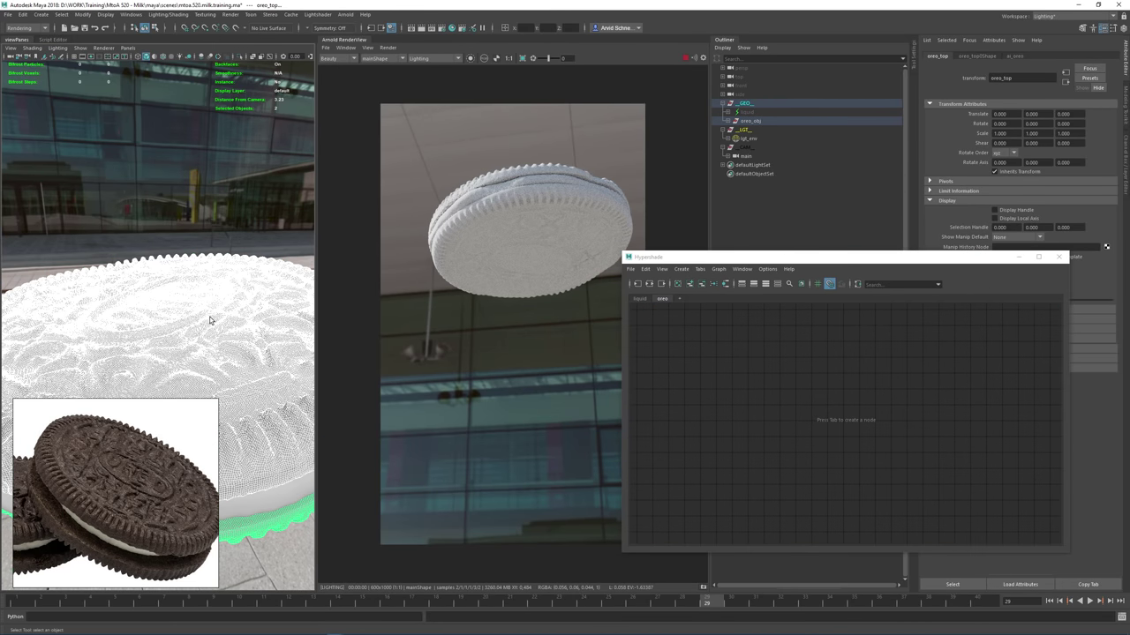
right_click_drag(210, 320, 287, 567)
left_click(725, 285)
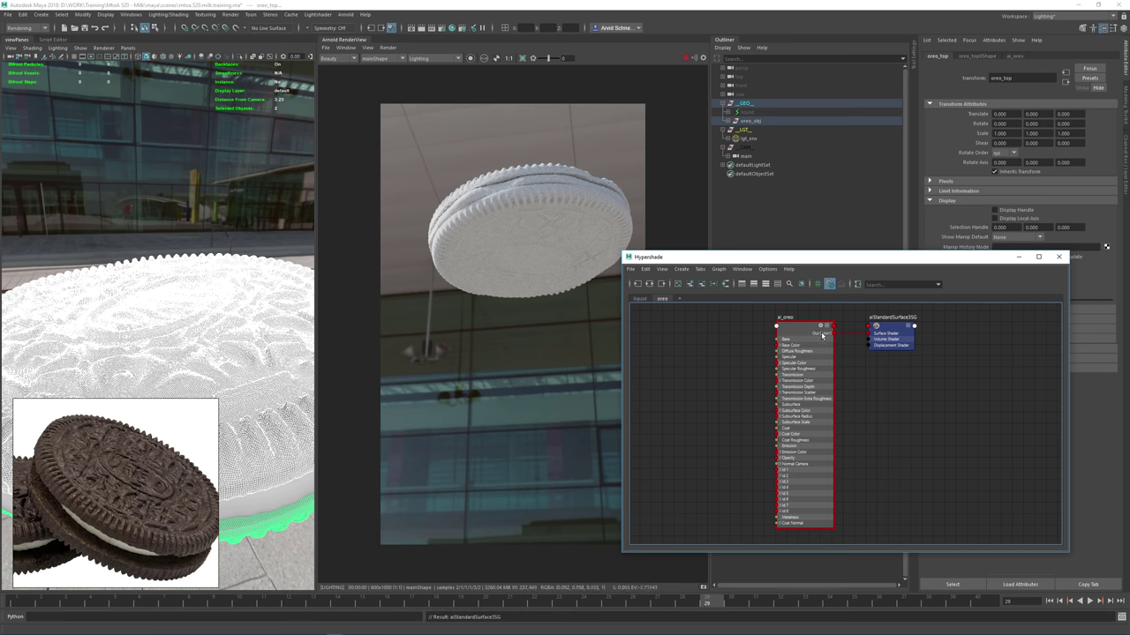
Select the cream filling together with the bottom wafer and graph both the ai_oreo and ai_oreo_cream networks
left_click(294, 485)
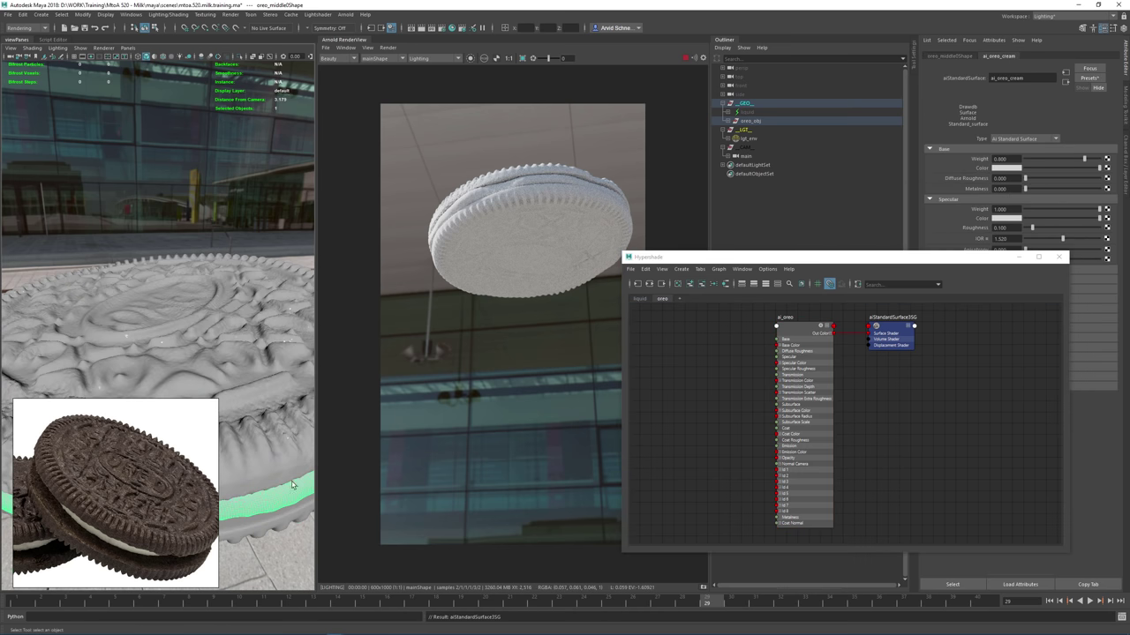
right_click_drag(279, 493, 376, 599)
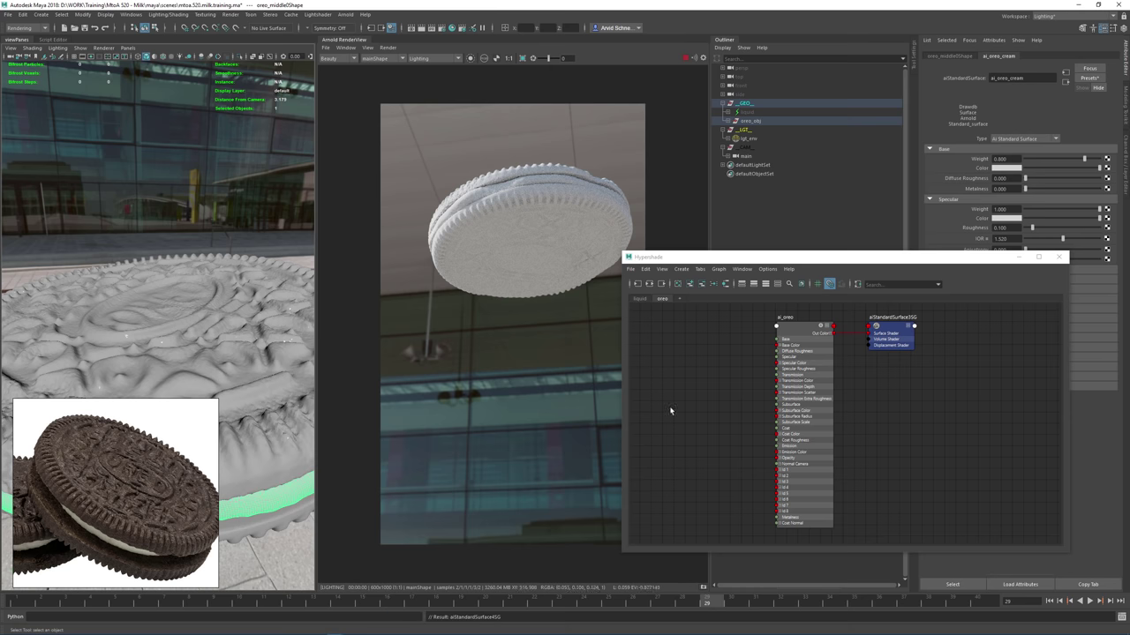
left_click(291, 459, "shift")
right_click_drag(889, 352, 947, 462)
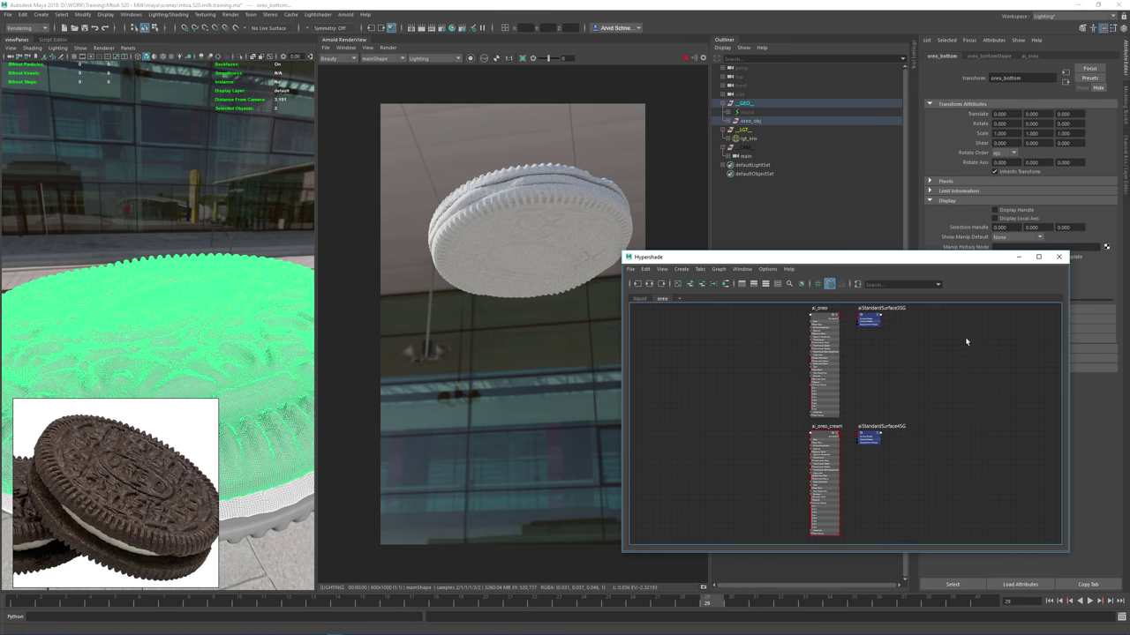
Shrink the Hypershade window, bring both oreo material networks into its view and minimize it
left_click_drag(1068, 252, 908, 161)
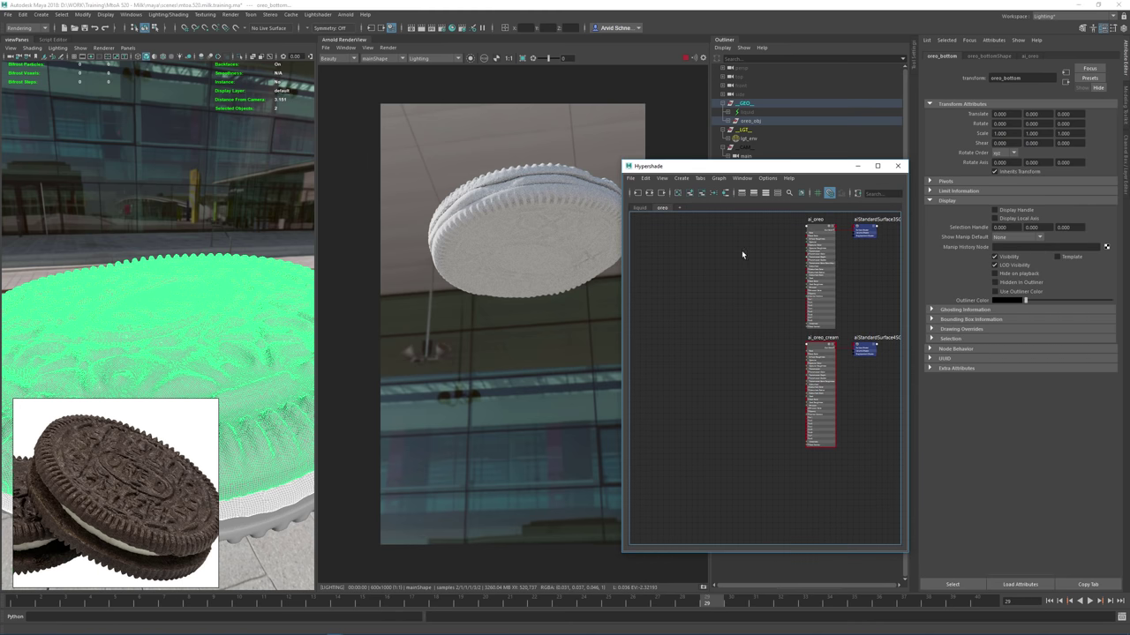
middle_click_drag(733, 270, 680, 343, "alt")
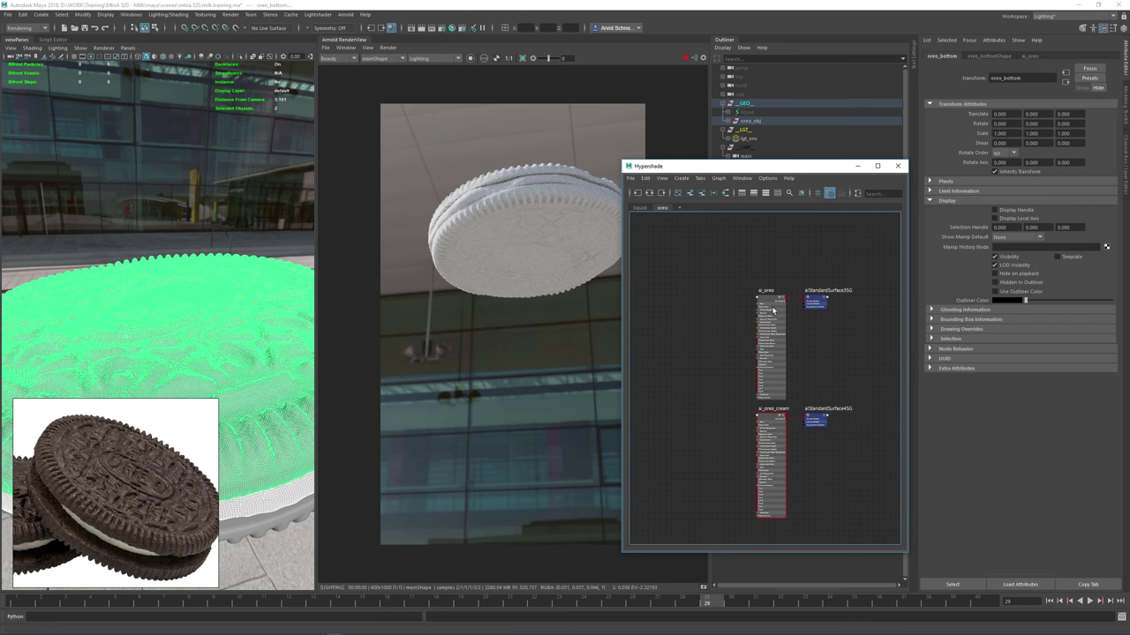
left_click(857, 166)
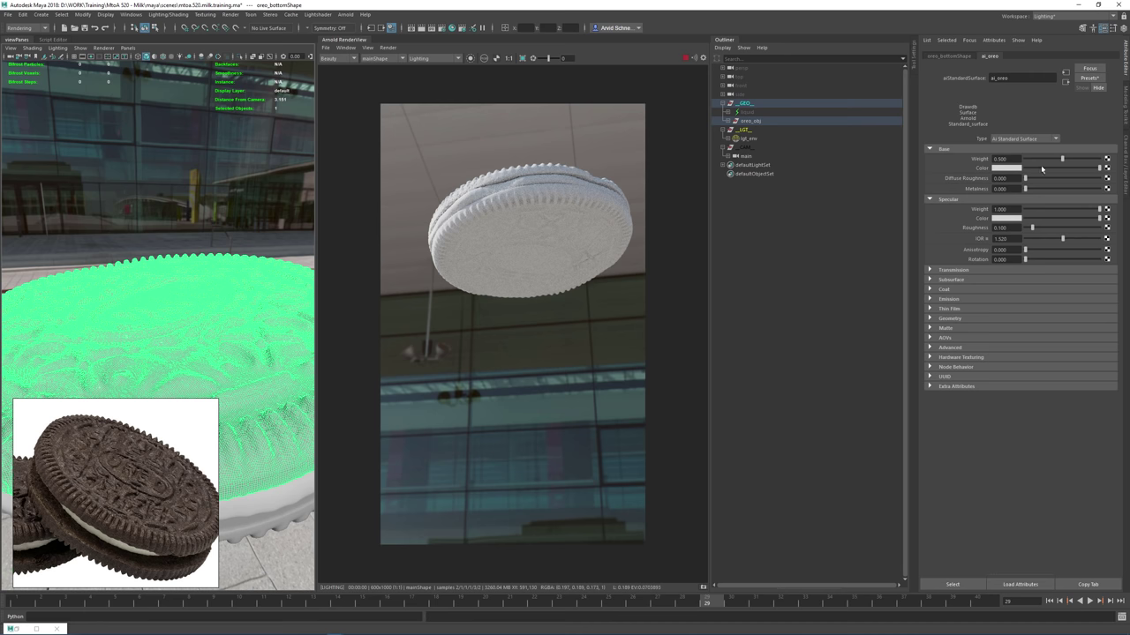
Set ai_oreo's Base weight to 0.633 and switch the Arnold RenderView's mode to Shading
left_click_drag(1063, 159, 1071, 160)
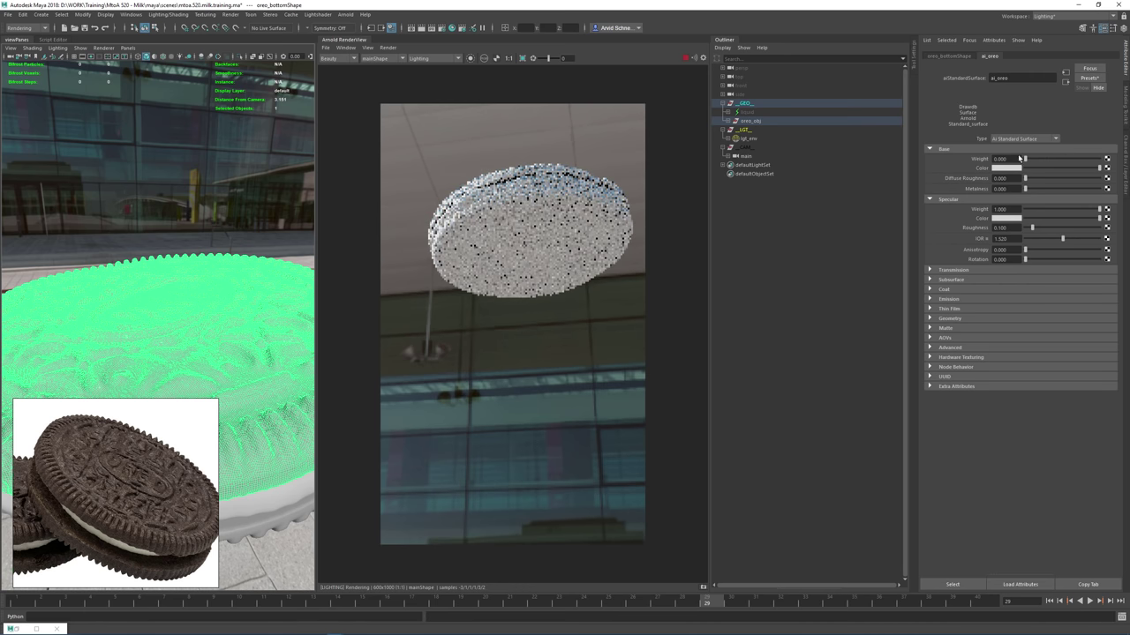
left_click(425, 58)
left_click(427, 67)
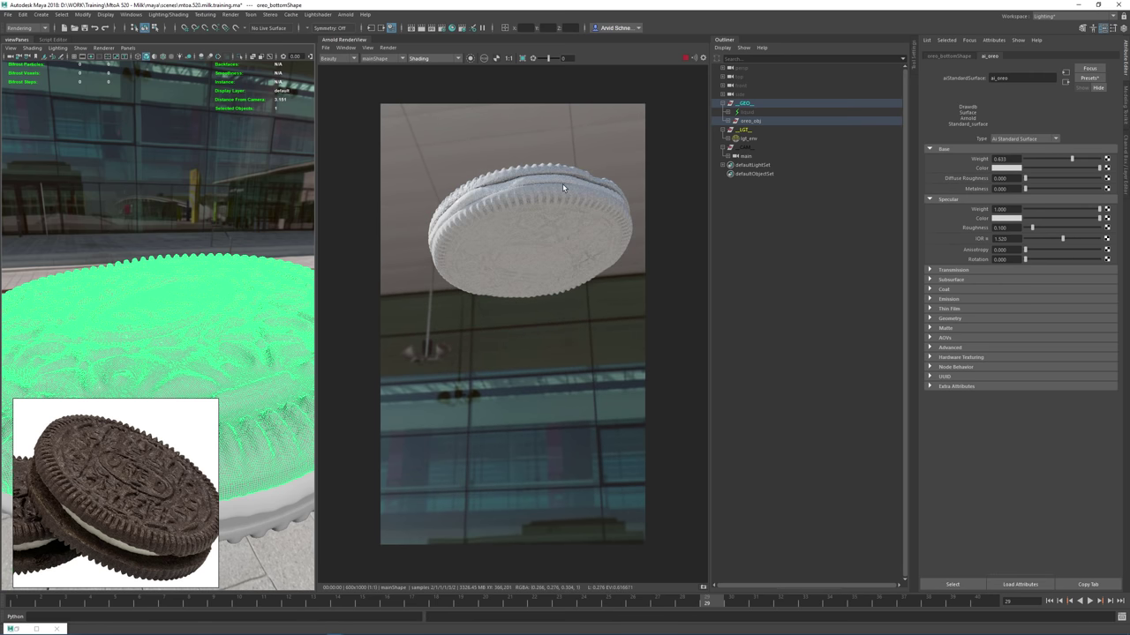
Set ai_oreo's Base weight to 0.000 and limit the render to a region enclosing the cookie
left_click_drag(434, 148, 598, 279)
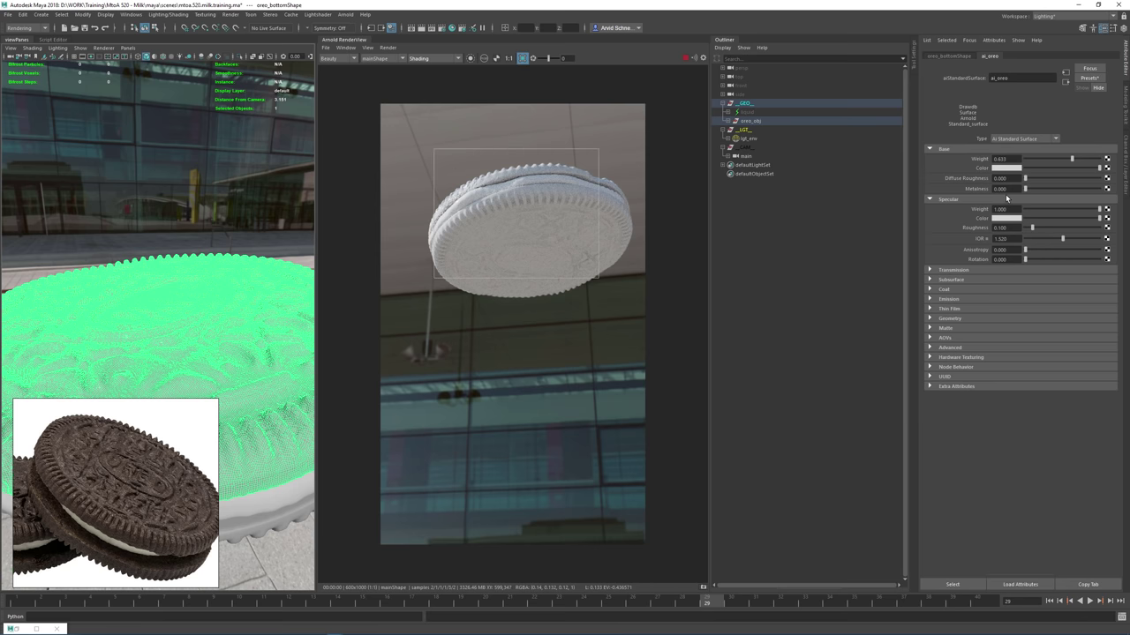
left_click_drag(1072, 160, 1025, 166)
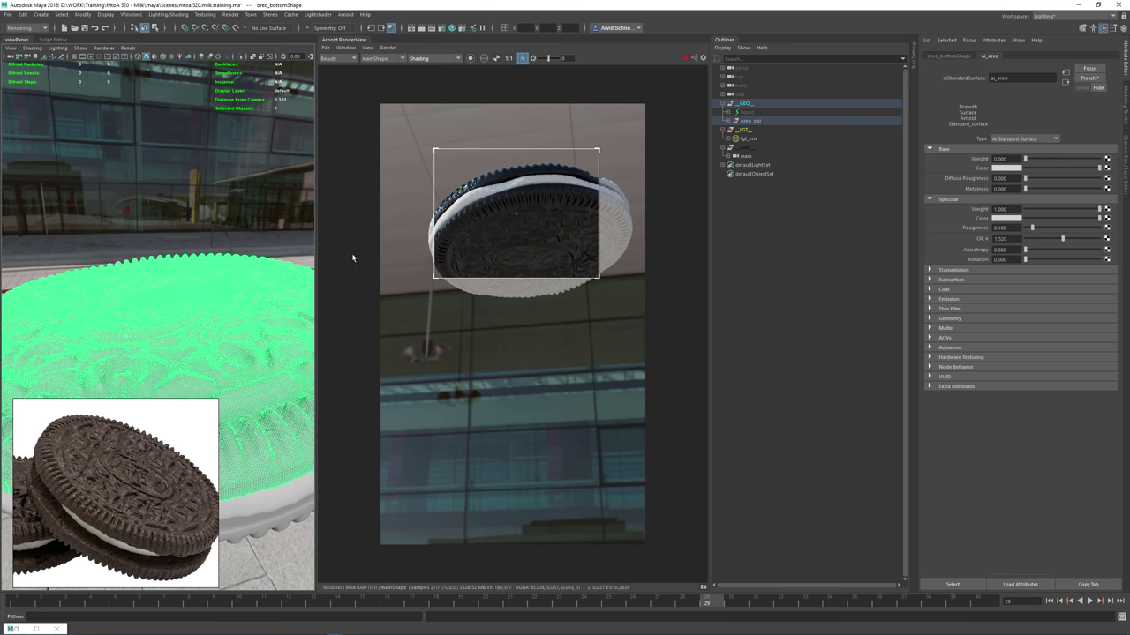
left_click_drag(417, 163, 630, 316)
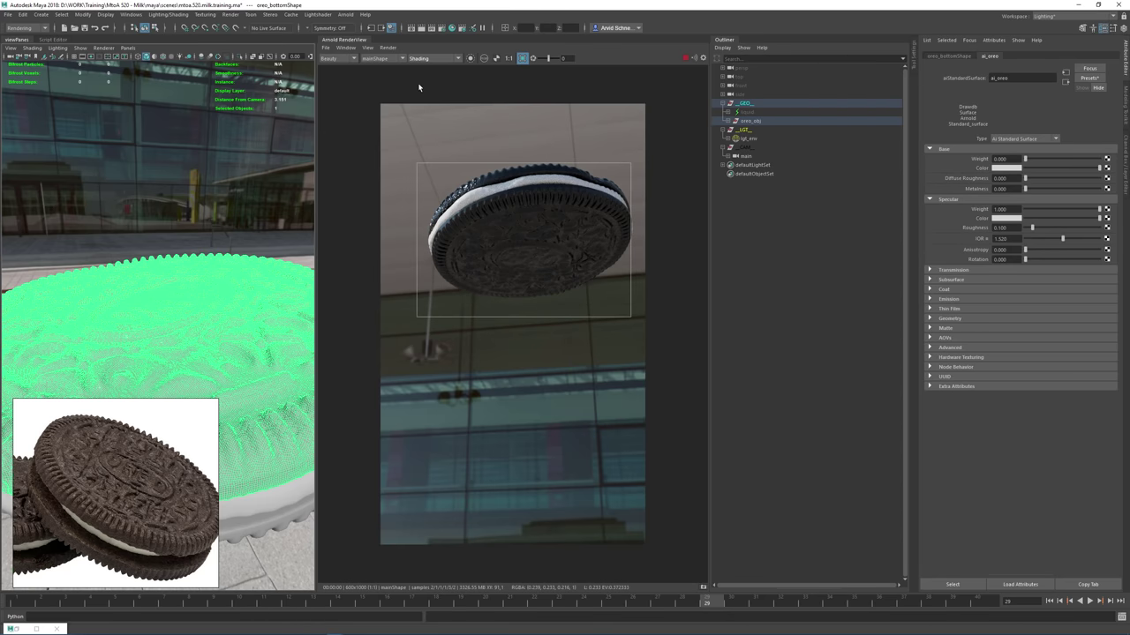
Check the installed Arnold for Maya version information
left_click(345, 14)
left_click(354, 129)
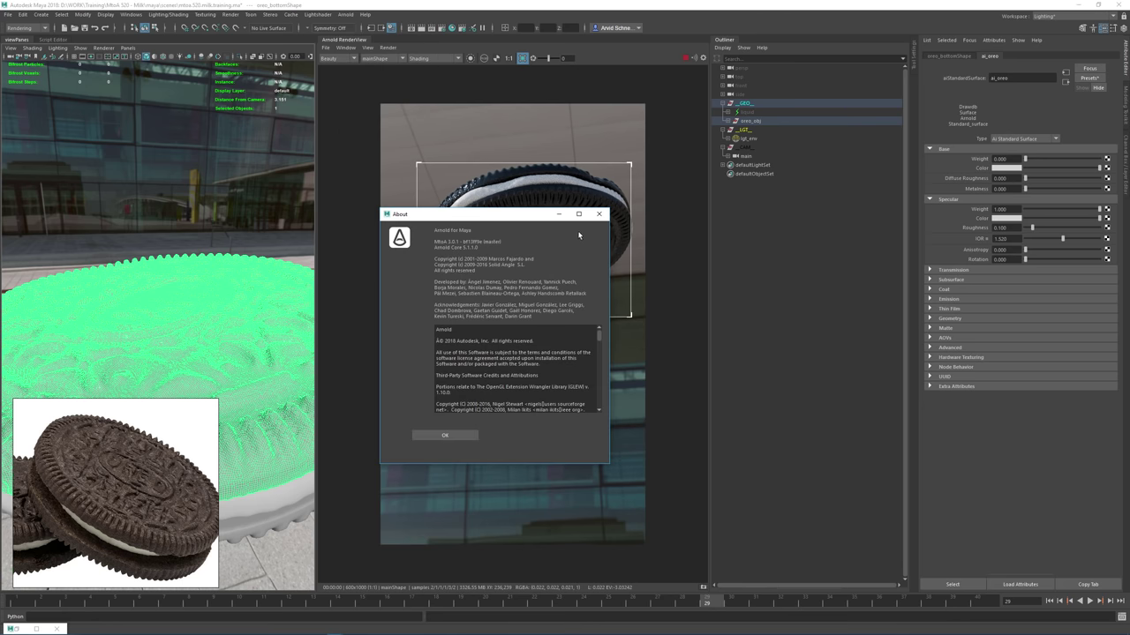
left_click(598, 213)
Examine the Arnold render settings for Camera (AA) sampling and specular ray depth
left_click(442, 28)
left_click_drag(914, 102, 754, 120)
left_click(749, 168)
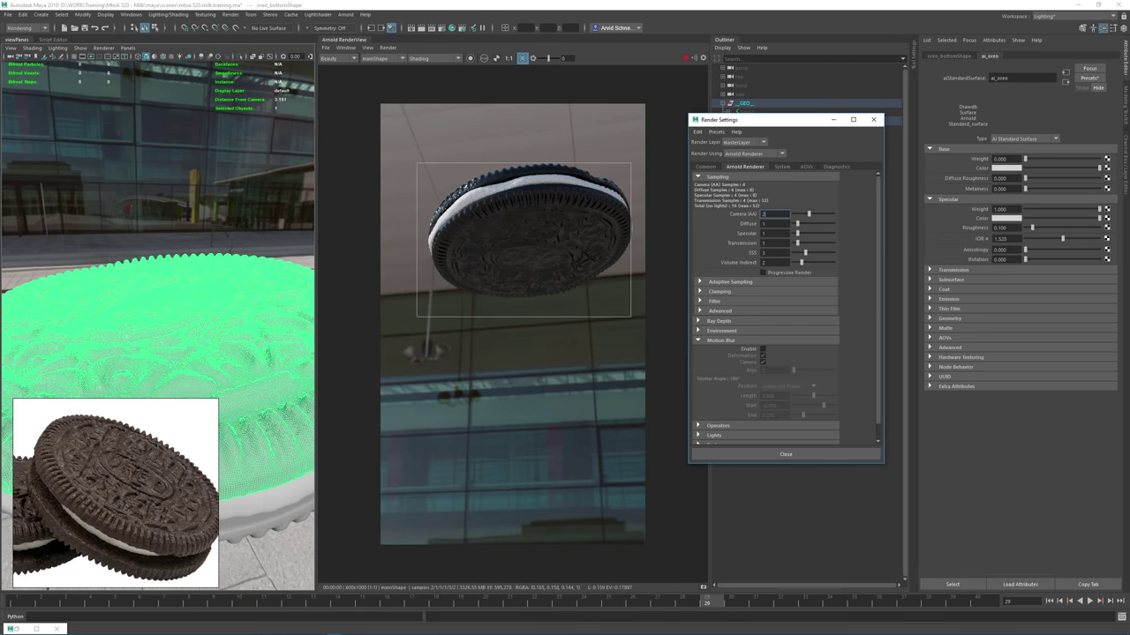
left_click(716, 322)
left_click(766, 351)
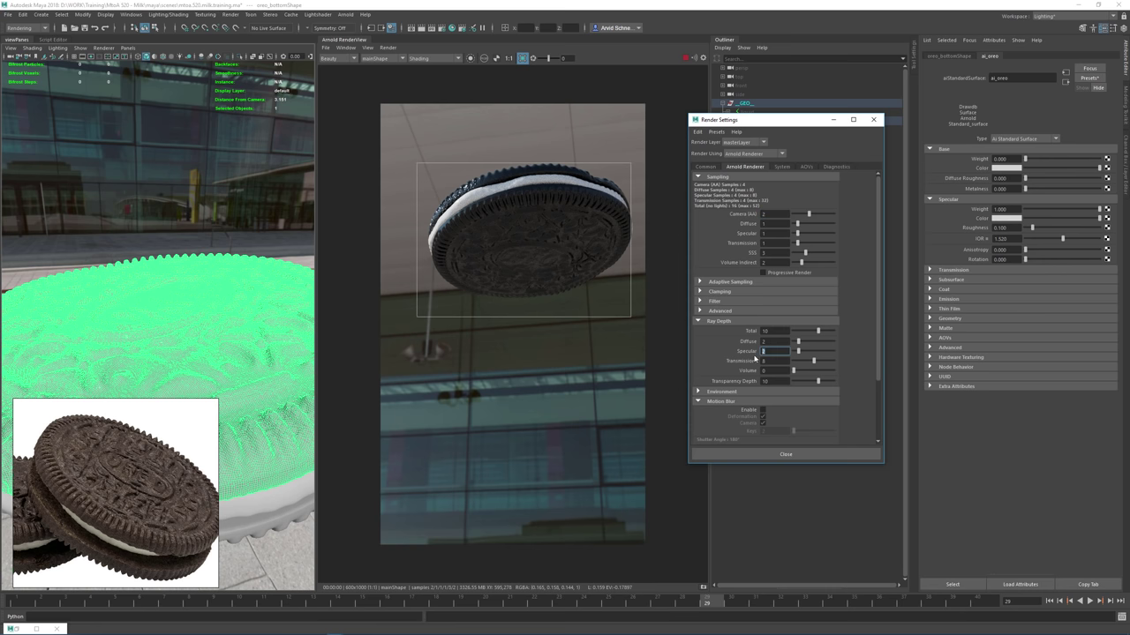
left_click(873, 120)
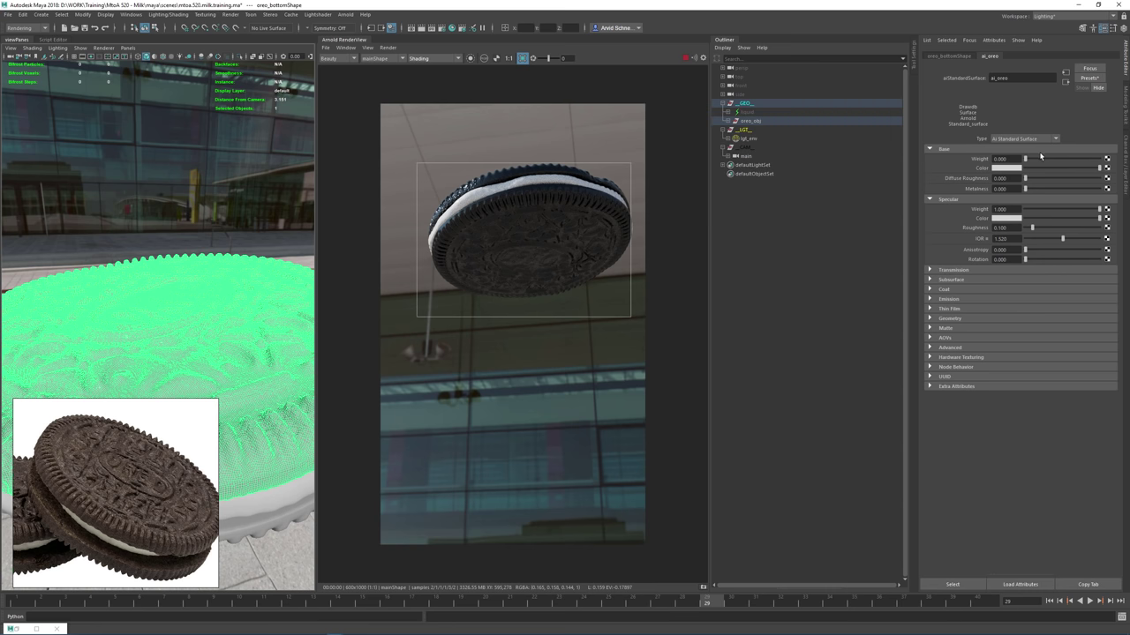
Set ai_oreo's Base weight to 1 and sample its Base color from the dark wafer in the reference photo
left_click_drag(1010, 160, 971, 164)
type("1")
key("Return")
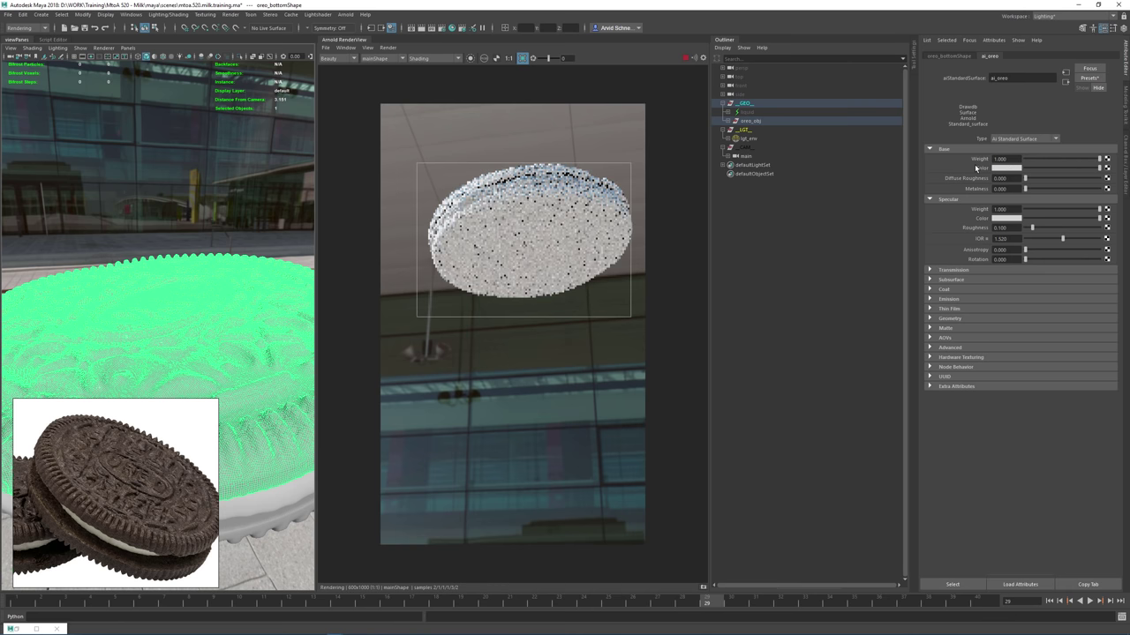
left_click(1007, 168)
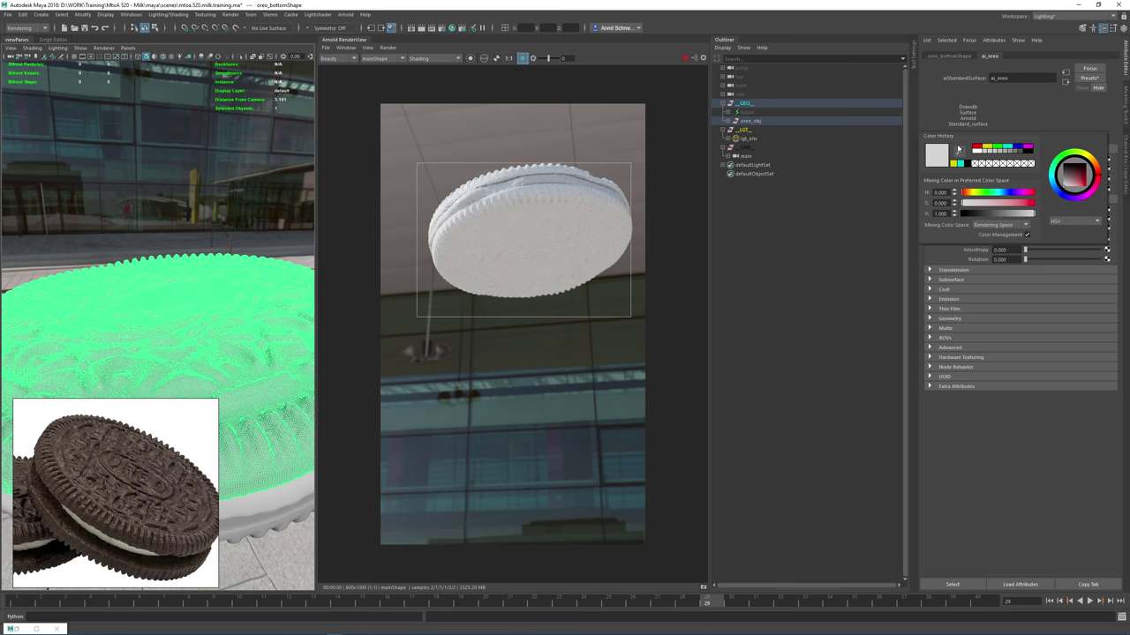
left_click(959, 149)
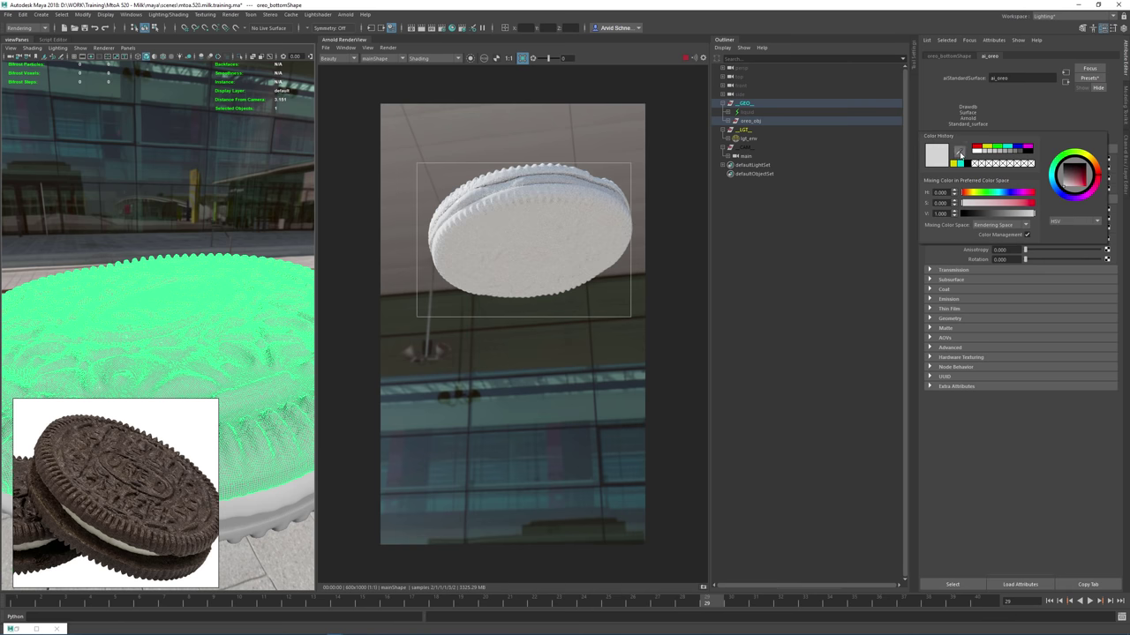
left_click(120, 460)
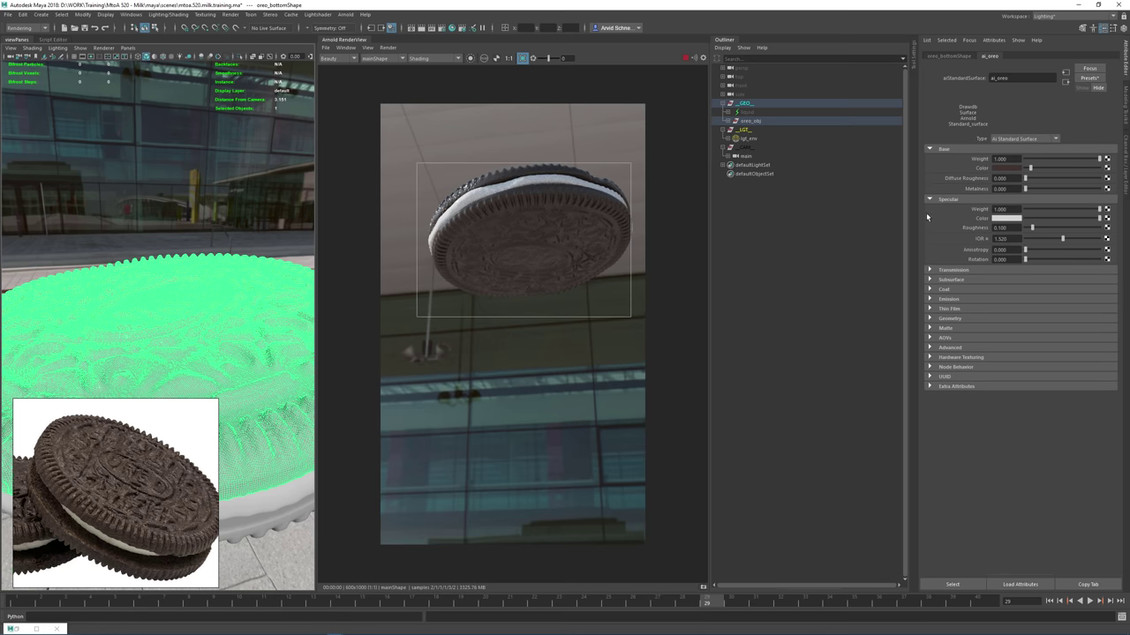
Set ai_oreo's Specular weight to 0.000 and render through perspShape with the cookie framed close from above
left_click_drag(1039, 215, 958, 224)
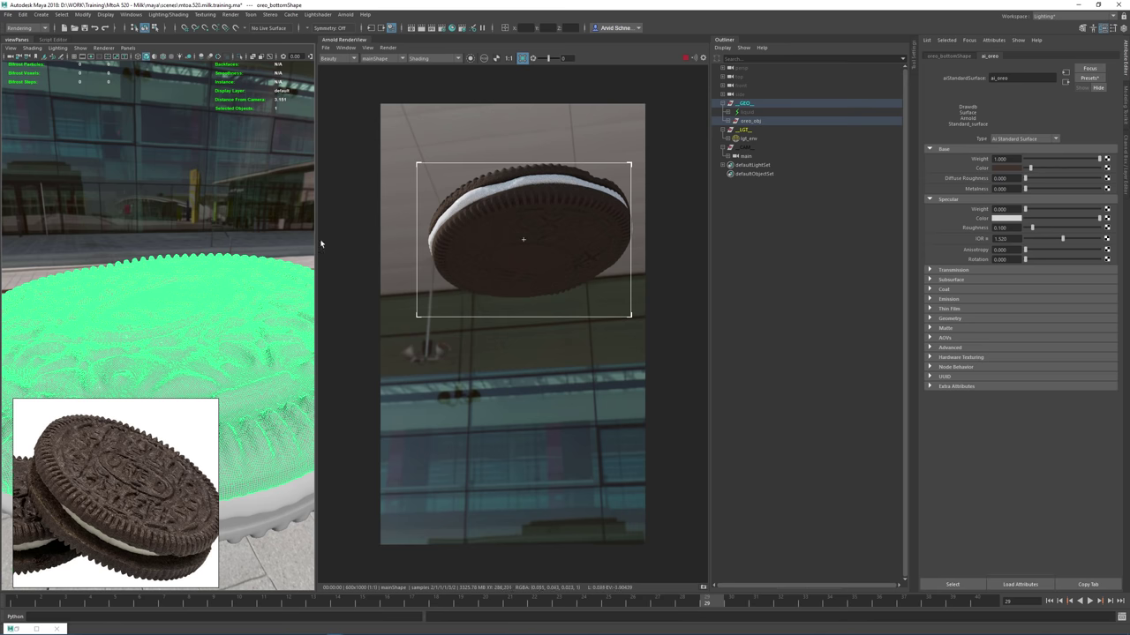
right_click_drag(256, 254, 202, 269, "alt")
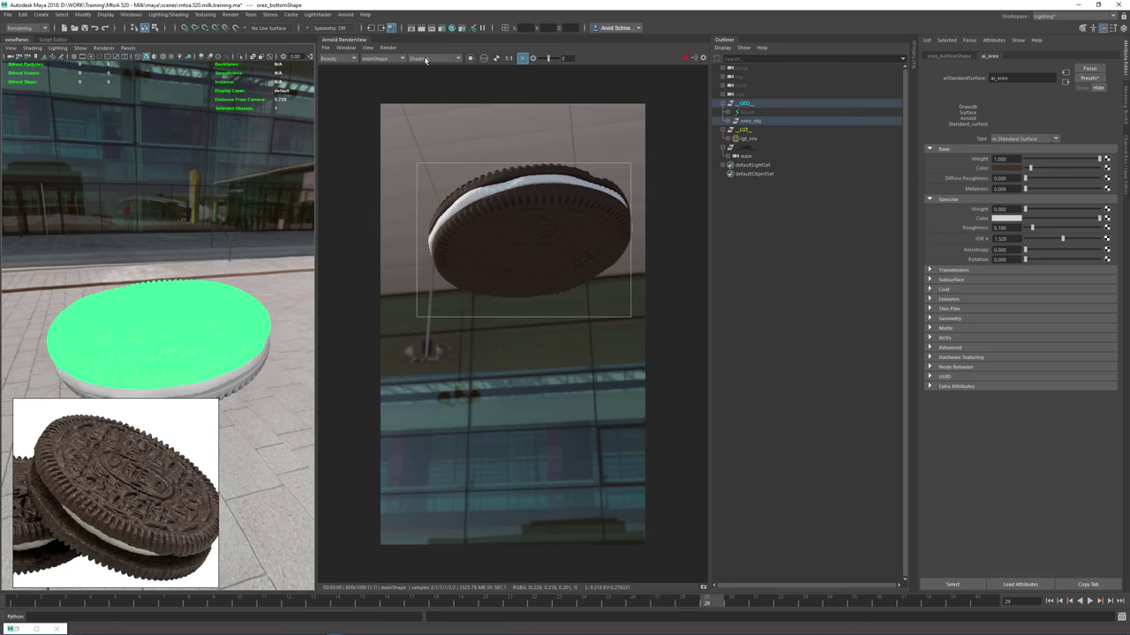
left_click(379, 59)
left_click(374, 67)
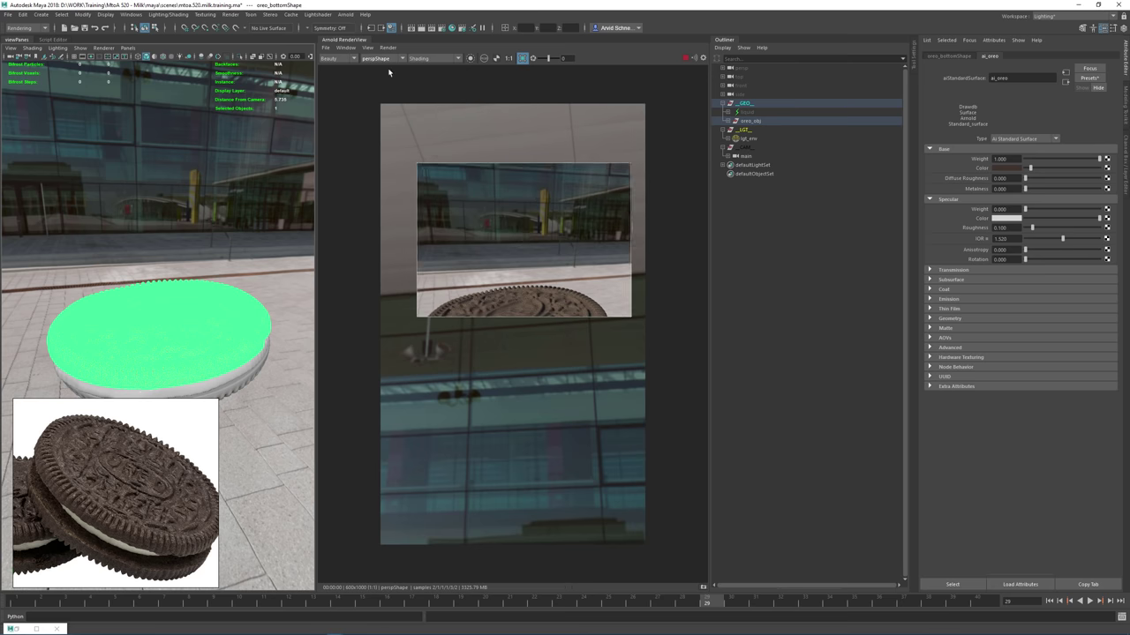
left_click_drag(183, 319, 247, 326, "alt")
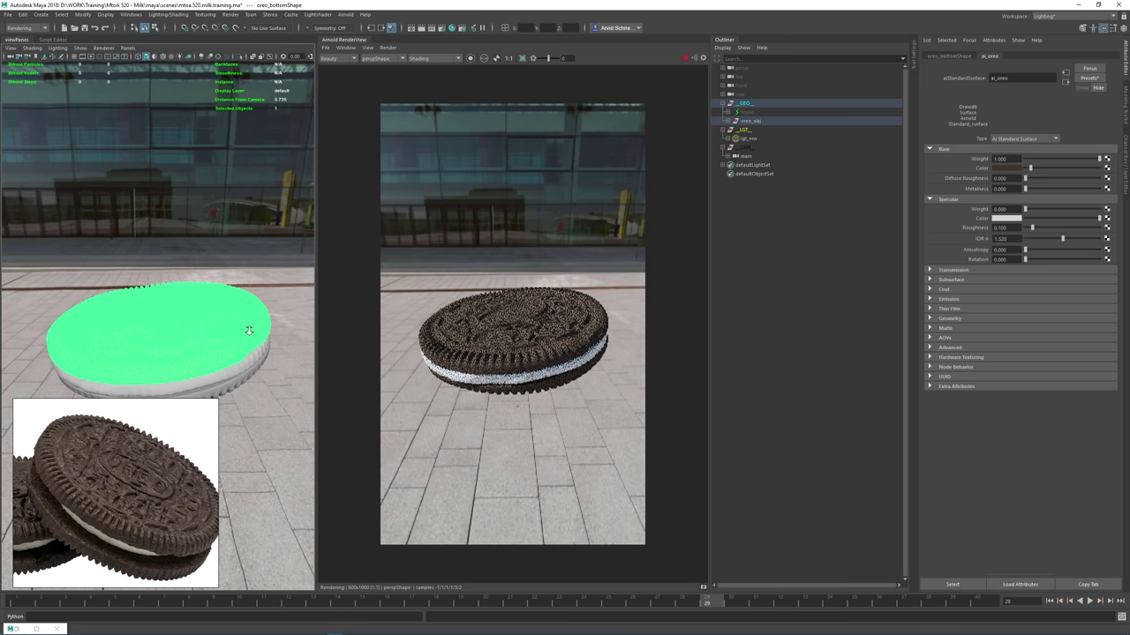
right_click_drag(247, 326, 204, 347, "alt")
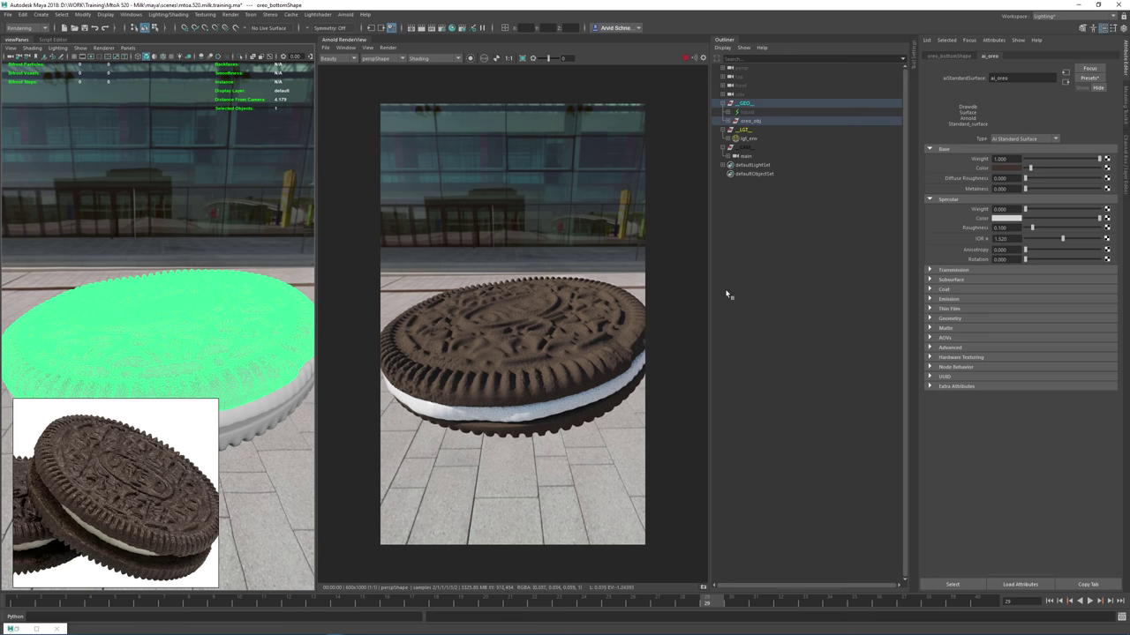
Darken ai_oreo's Base color to saturation 0.297 and value 0.015, and save the scene
left_click(1003, 169)
double_click(1003, 169)
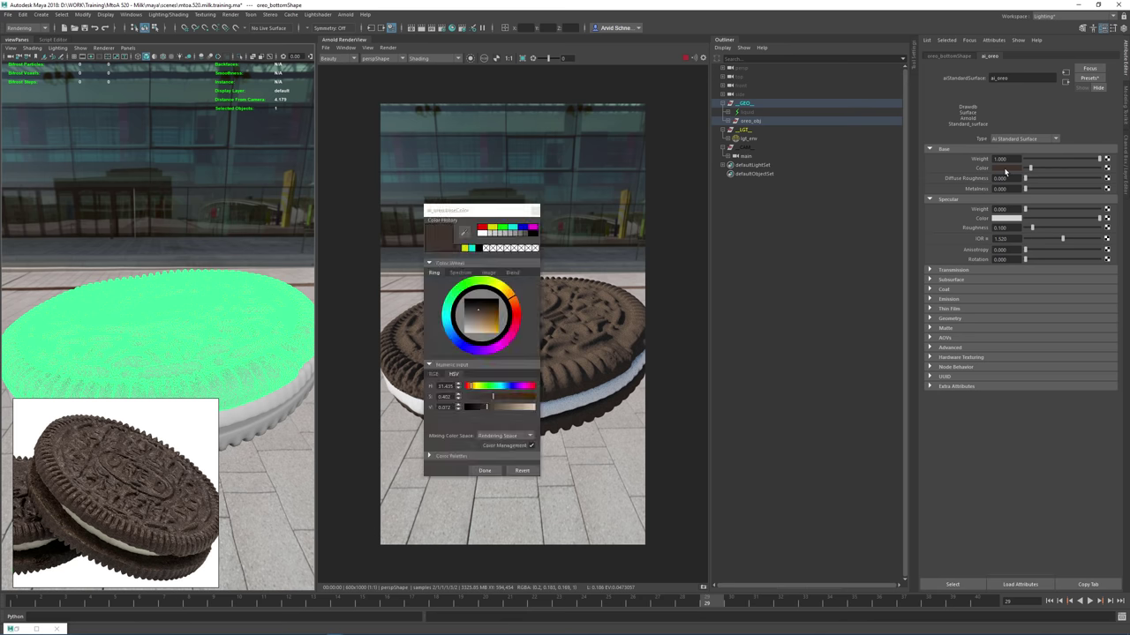
left_click_drag(521, 336, 828, 314, "alt")
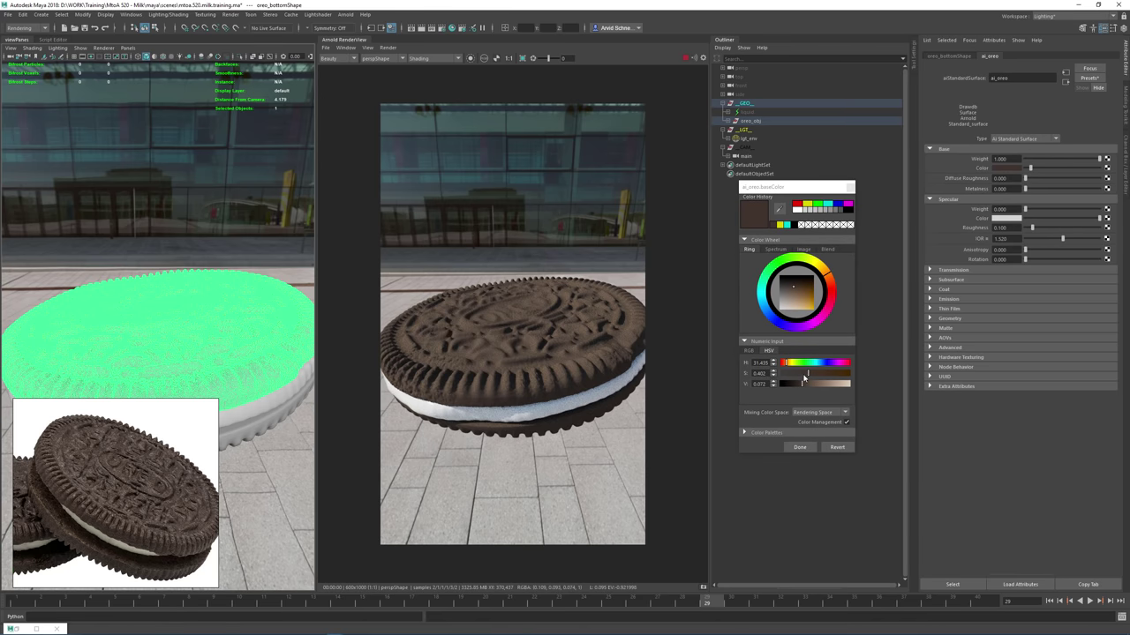
left_click_drag(803, 377, 791, 386)
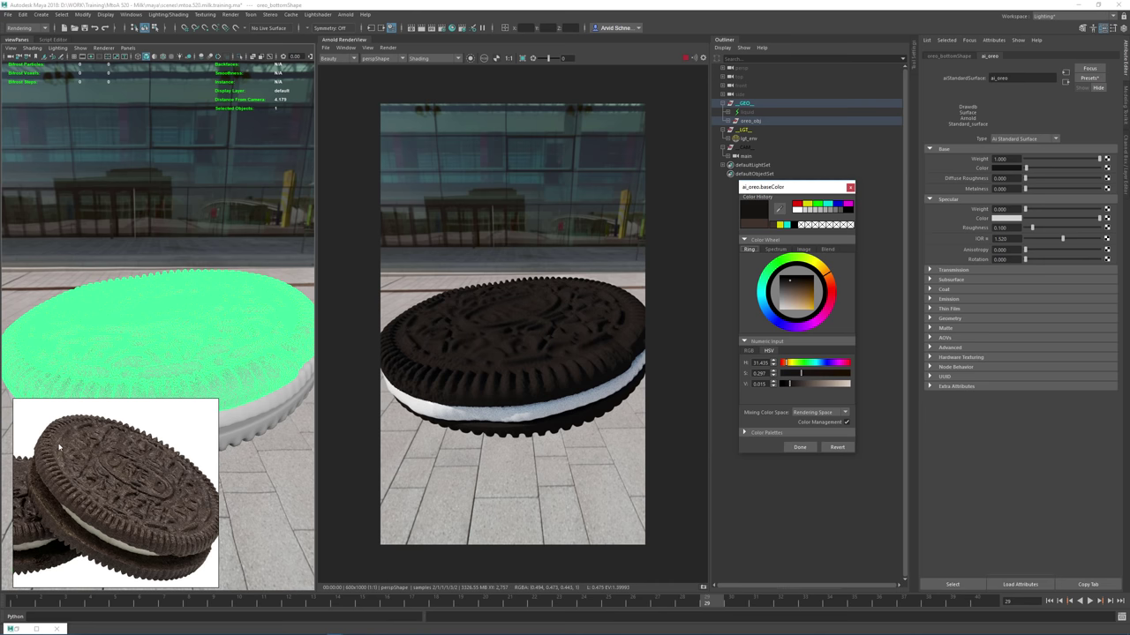
left_click(799, 447)
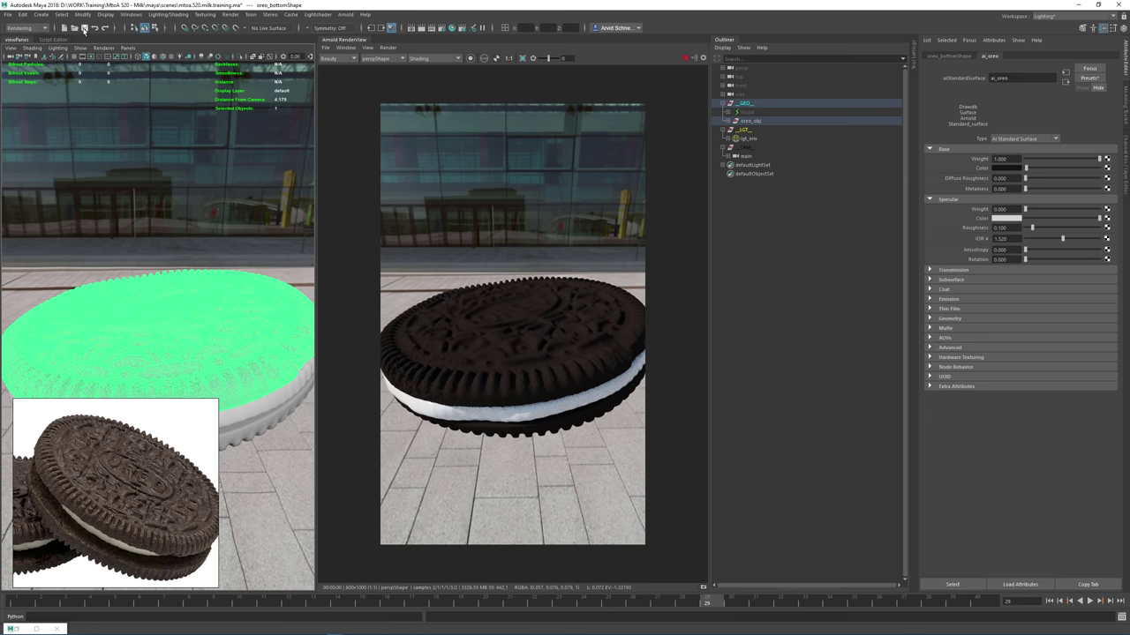
key("ctrl+s")
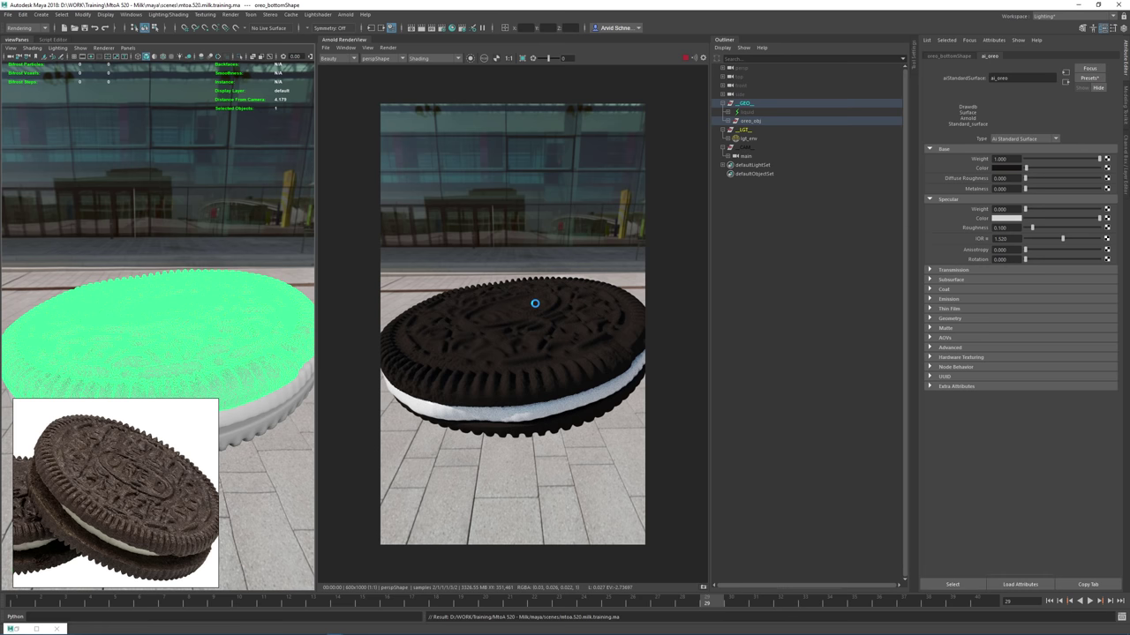
Connect a new aiNoise texture to ai_oreo's Base color
left_click(1107, 168)
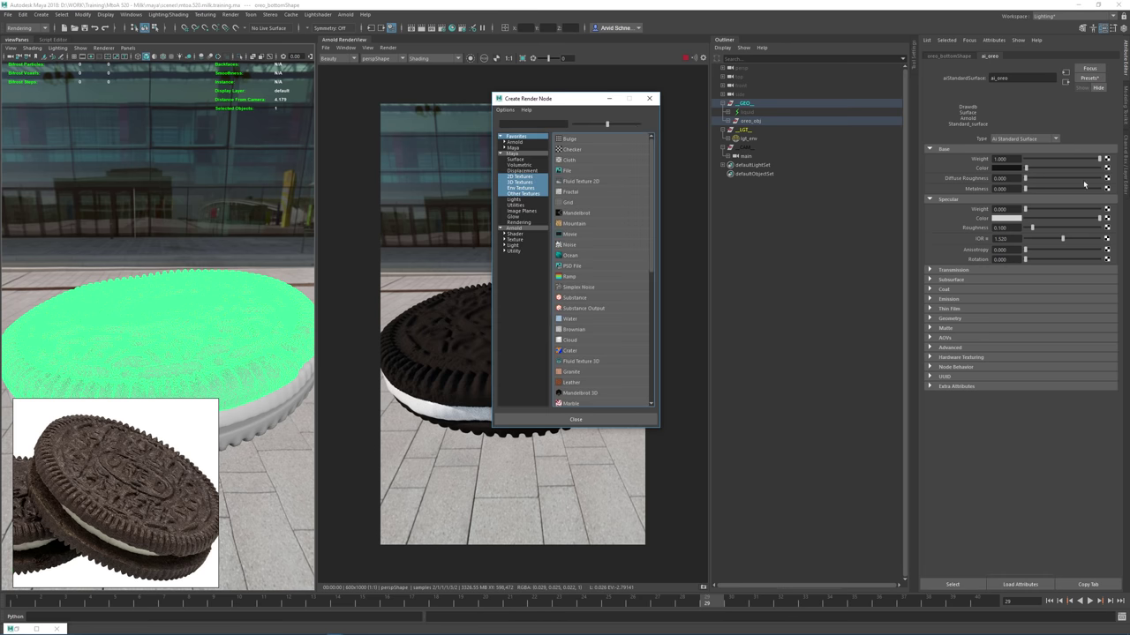
left_click_drag(583, 100, 813, 173)
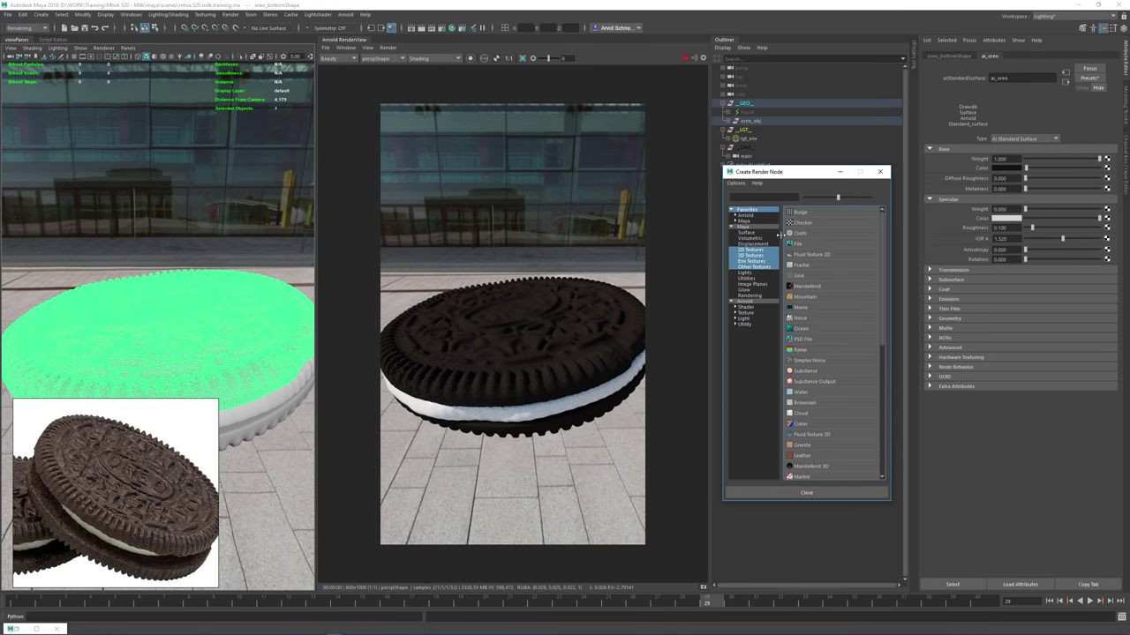
left_click(744, 300)
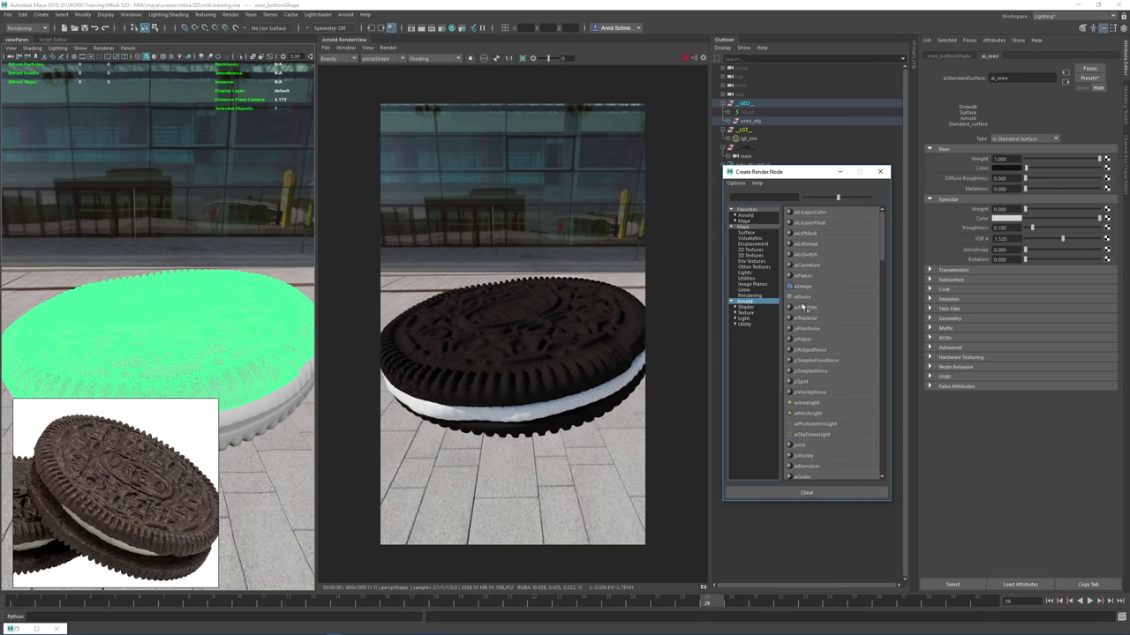
left_click(810, 298)
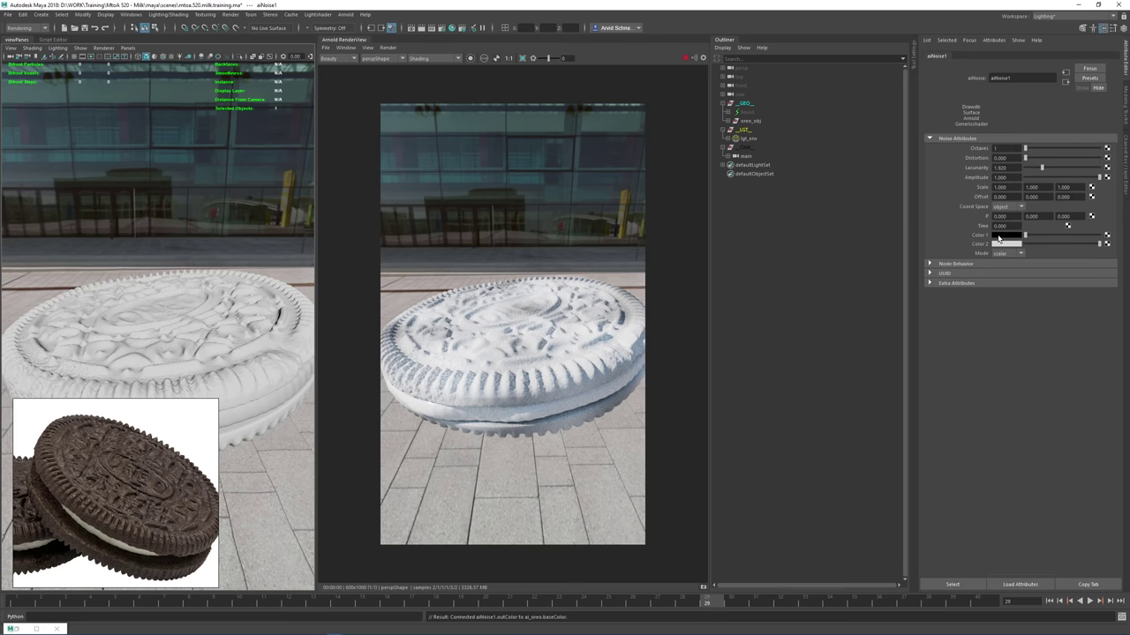
Give the noise very dark brown as Color 1 and slightly lighter brown as Color 2, keeping its coordinate space on object
left_click(999, 237)
left_click(1003, 244)
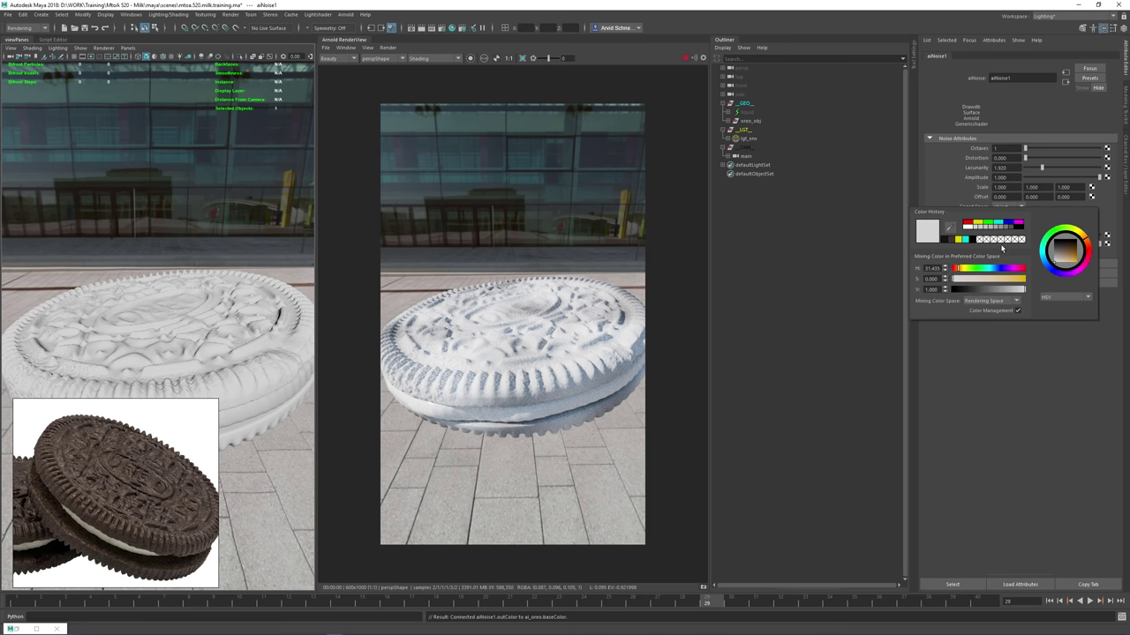
left_click(962, 289)
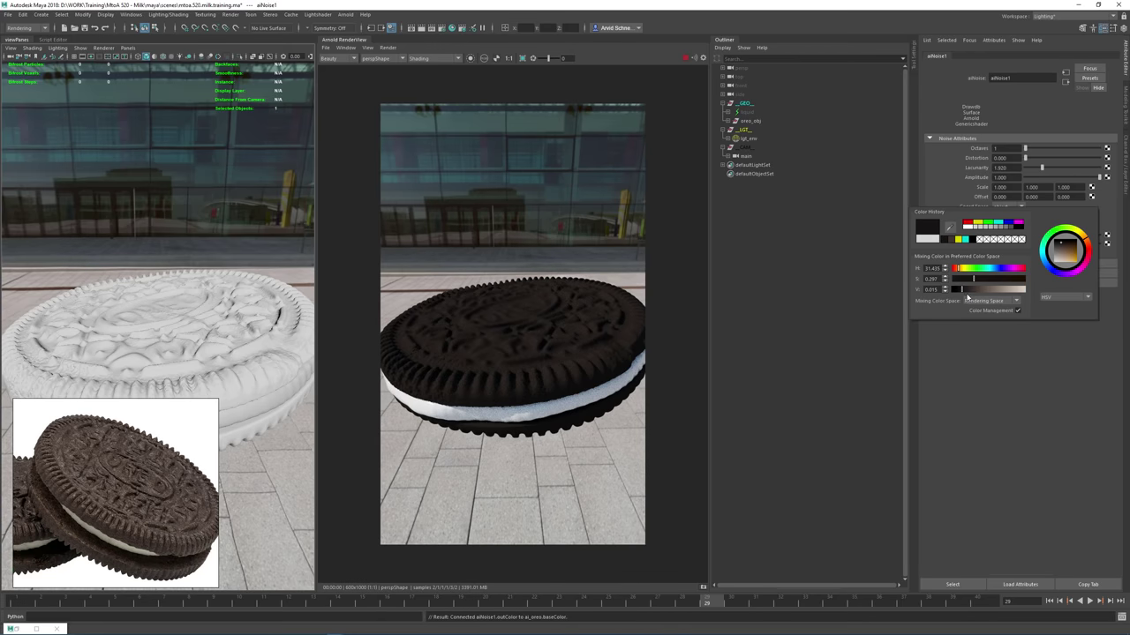
left_click(969, 291)
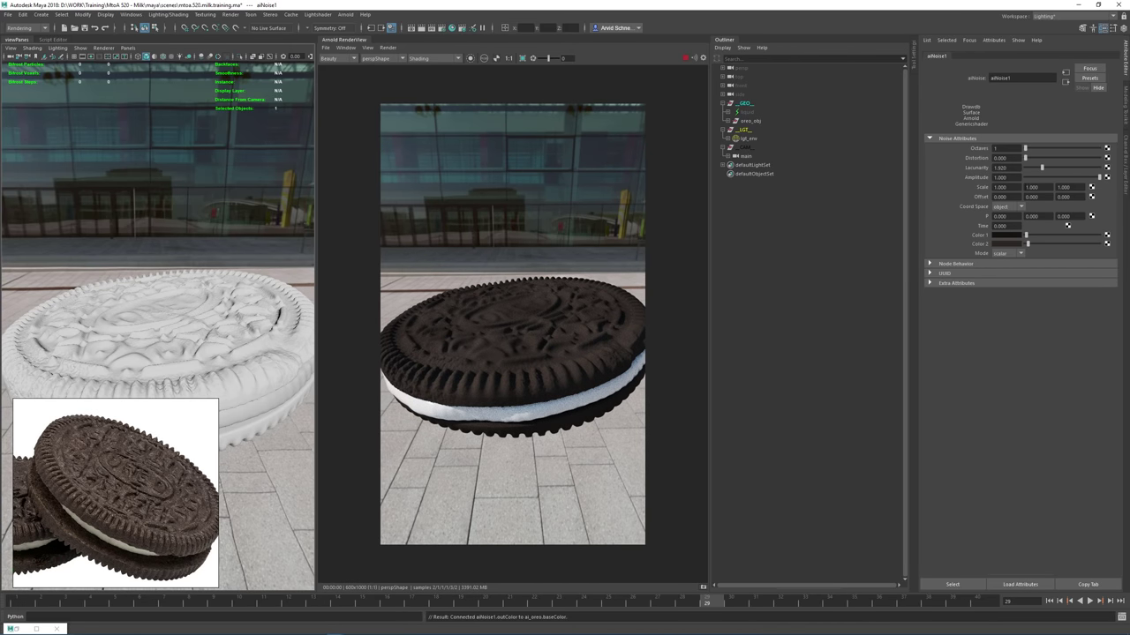
left_click(1009, 206)
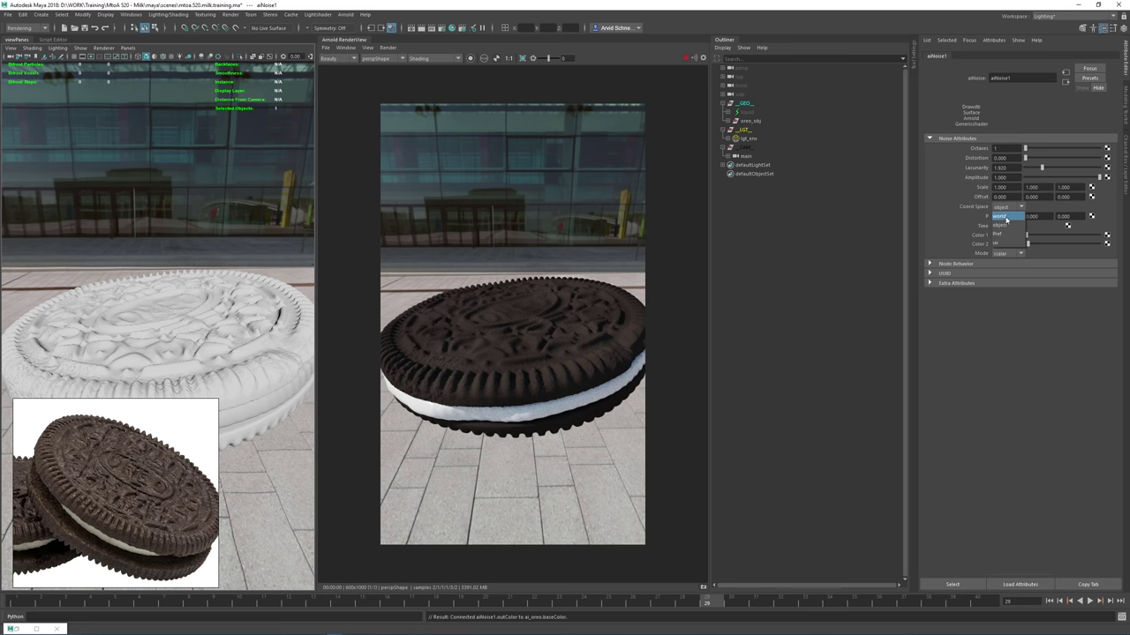
left_click(1006, 227)
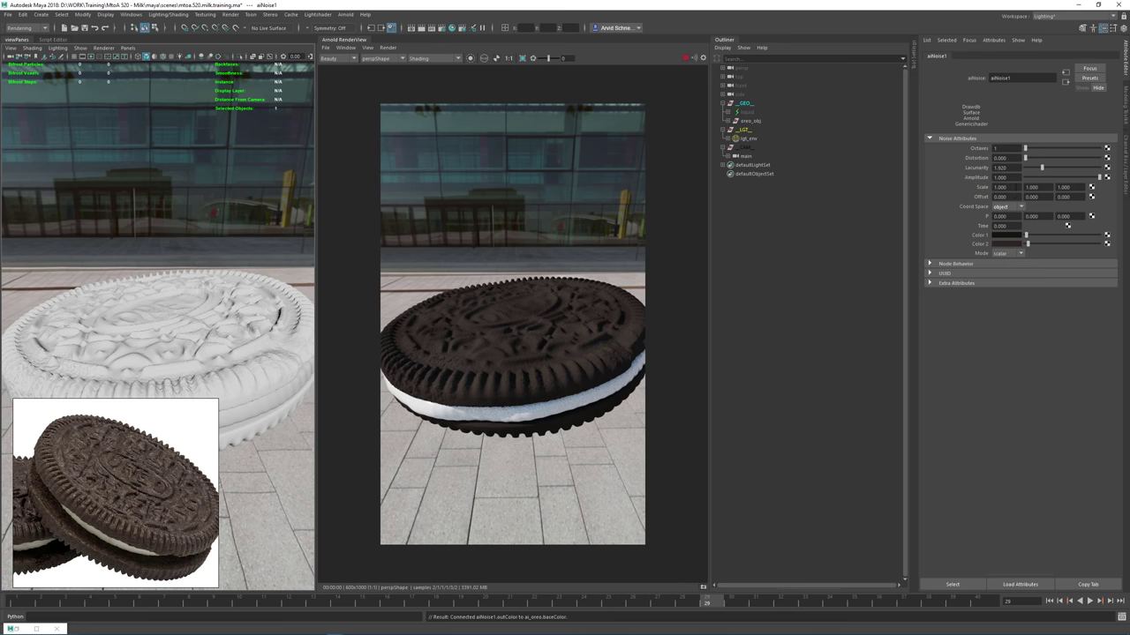
Set aiNoise1's Scale to 50 on all three axes
left_click_drag(1015, 188, 973, 188)
type("50")
key("Tab")
type("50")
key("Tab")
type("50")
key("Return")
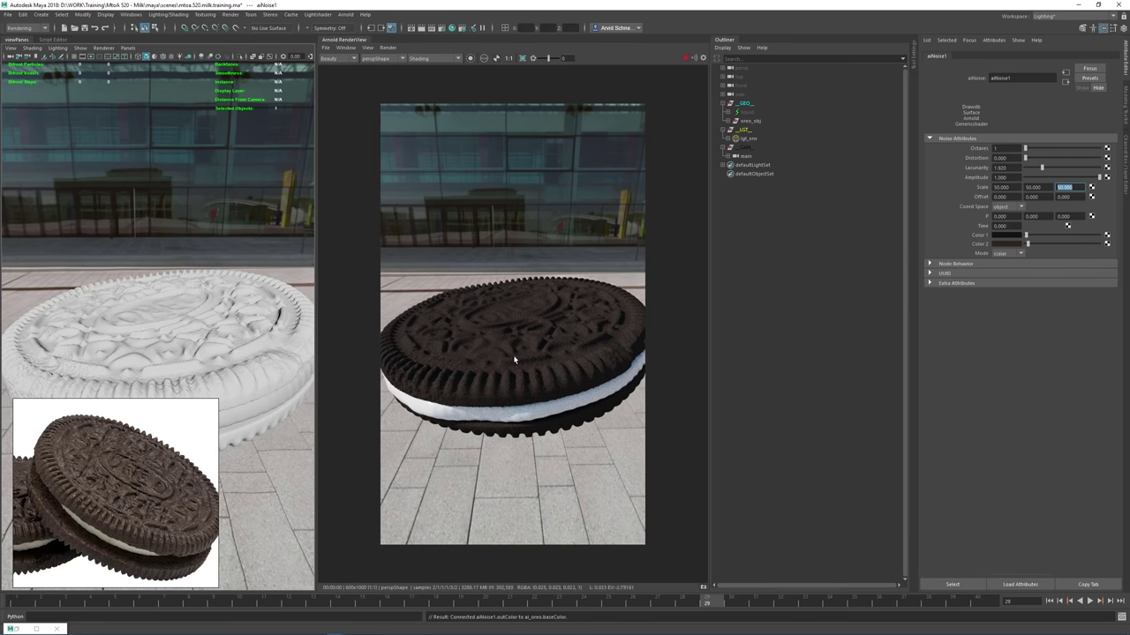
Preview aiNoise1 in isolation in the render with a light beige Color 2 and its Scale at 30 on all three axes
left_click_drag(1064, 245, 1077, 243)
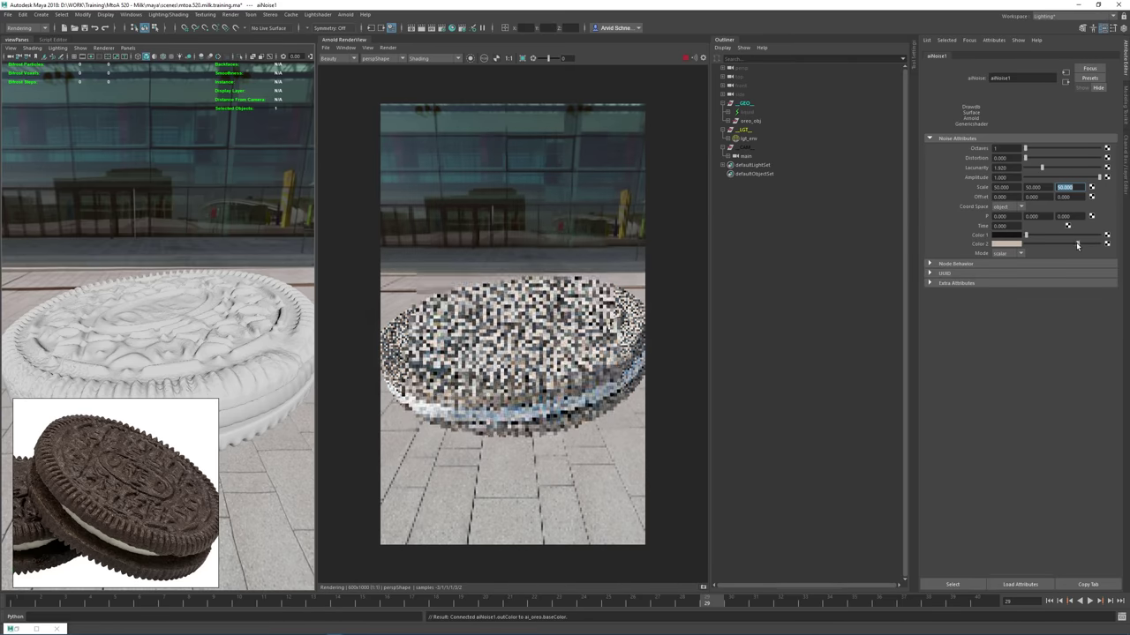
left_click(470, 58)
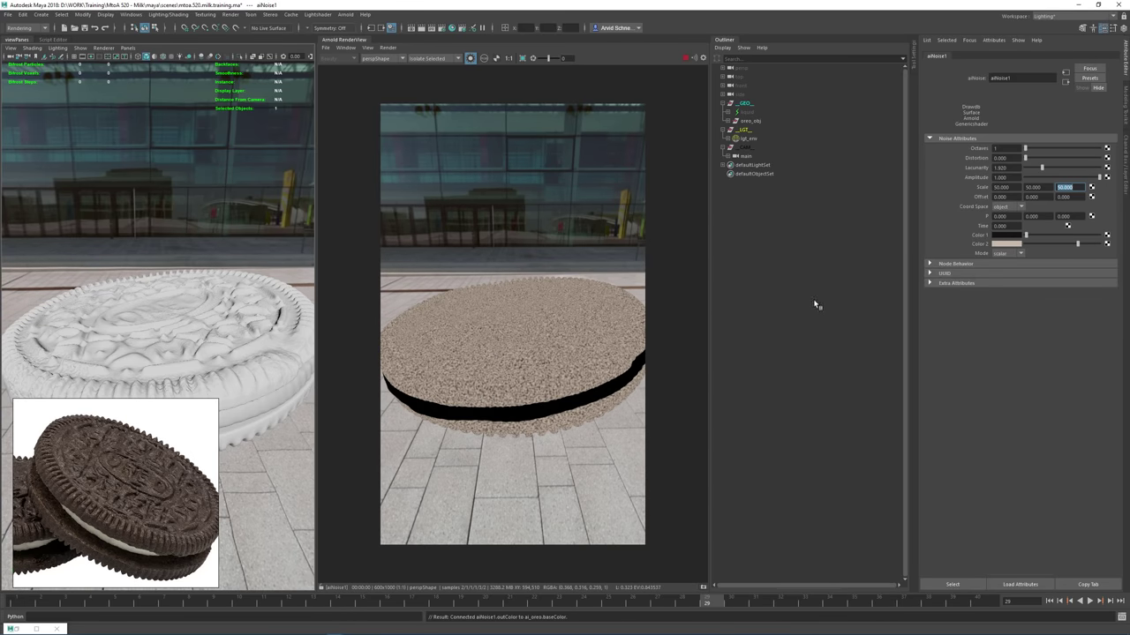
left_click_drag(1013, 187, 940, 182)
type("30")
key("Tab")
type("30")
key("Tab")
type("30")
key("Return")
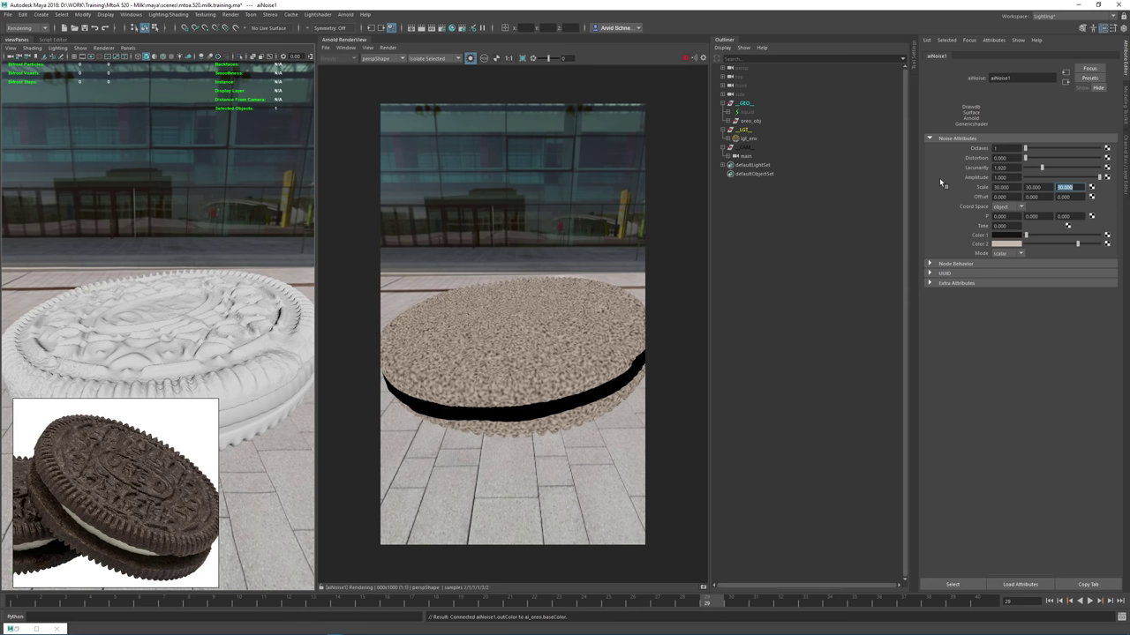
Set aiNoise1's Octaves to 5 and its Scale to 15 on all three axes
left_click(998, 148)
type("5")
key("Return")
left_click_drag(1017, 187, 962, 195)
type("15")
key("Tab")
type("15")
key("Tab")
type("15")
key("Return")
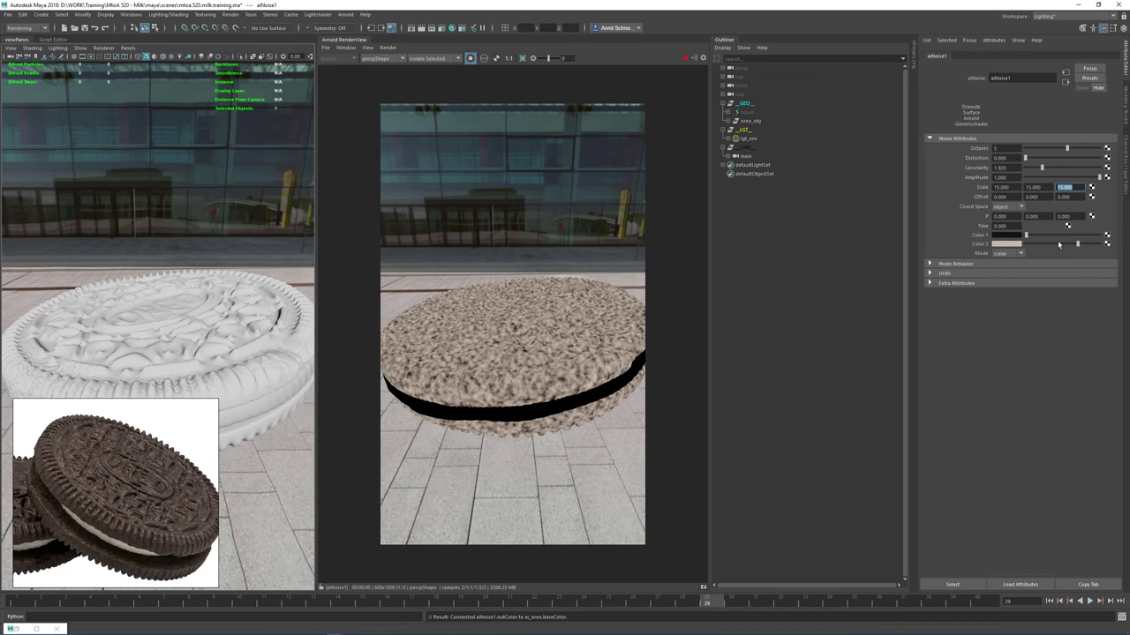
Darken aiNoise1's Color 2 to a very dark reddish brown and return the render from the isolated noise to full shading
left_click_drag(1077, 244, 1026, 244)
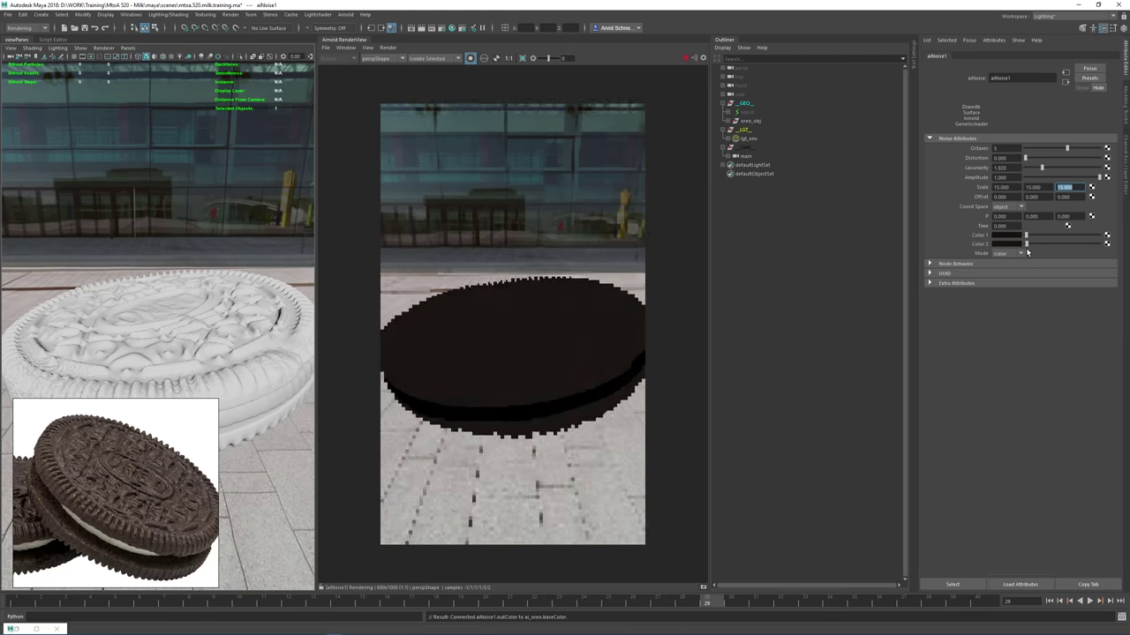
left_click(1002, 246)
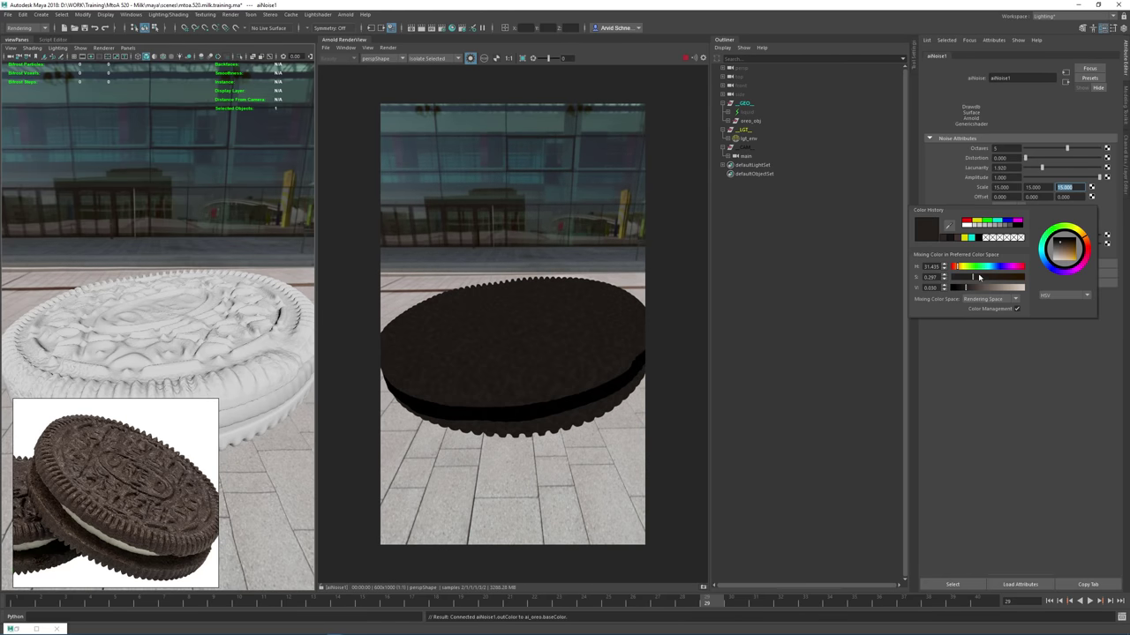
left_click_drag(979, 277, 963, 287)
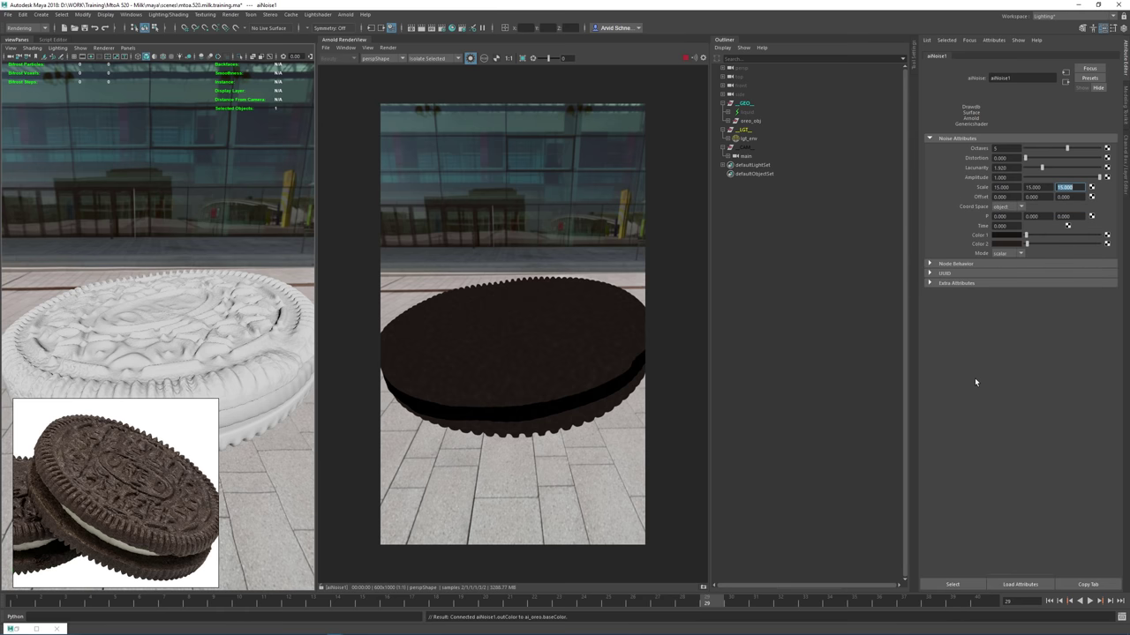
left_click(470, 58)
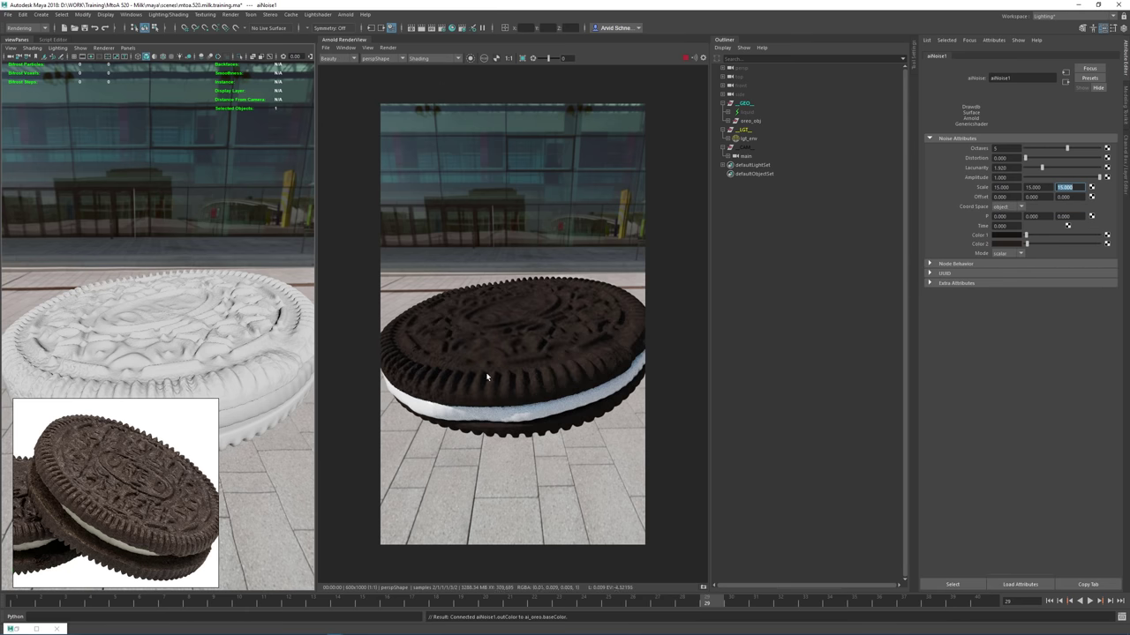
Fine-tune aiNoise1's Color 2 while rendering only a region over the cookie's top, and remove the region
left_click_drag(474, 303, 553, 388, "shift")
left_click_drag(1028, 244, 1027, 247)
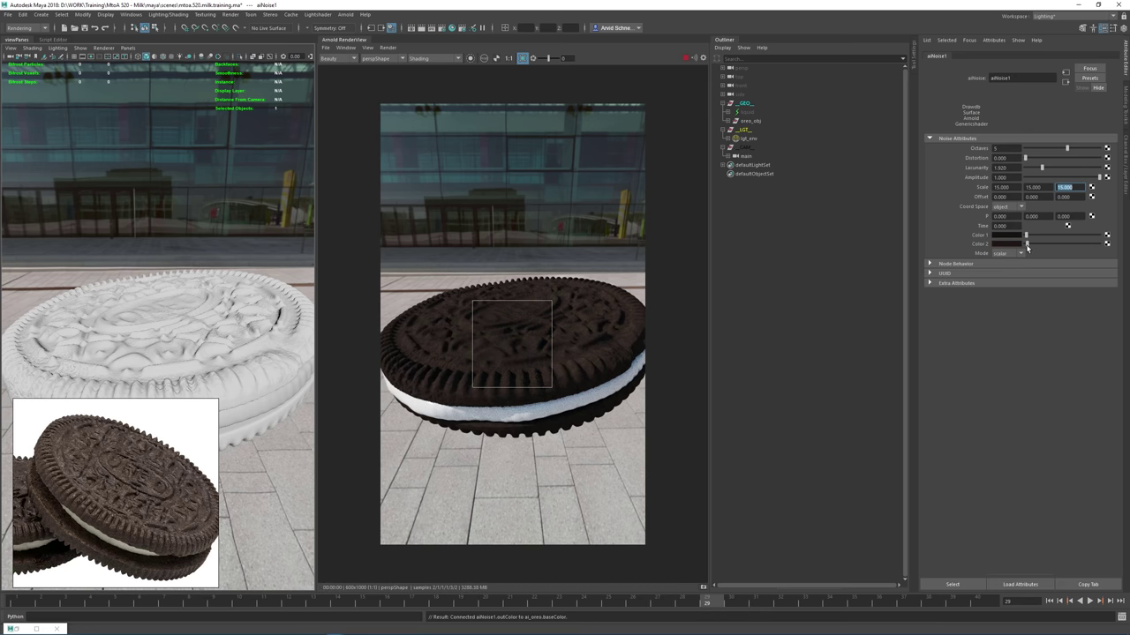
left_click(524, 362, "shift")
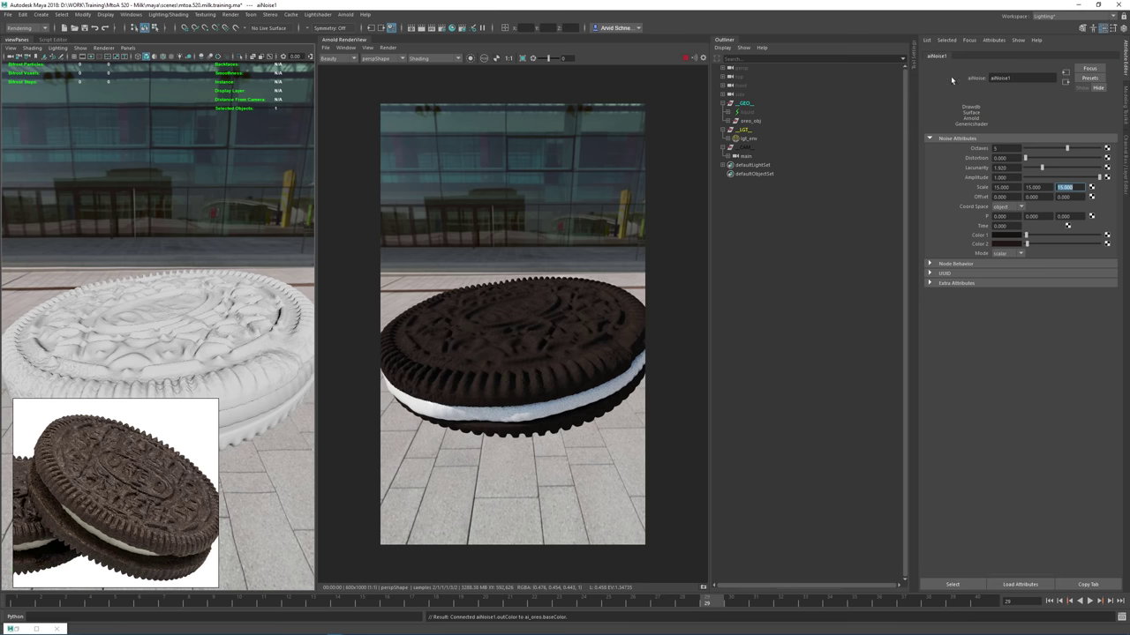
Set ai_oreo's Specular weight to 1 and its Specular roughness to 0.65
left_click(529, 341)
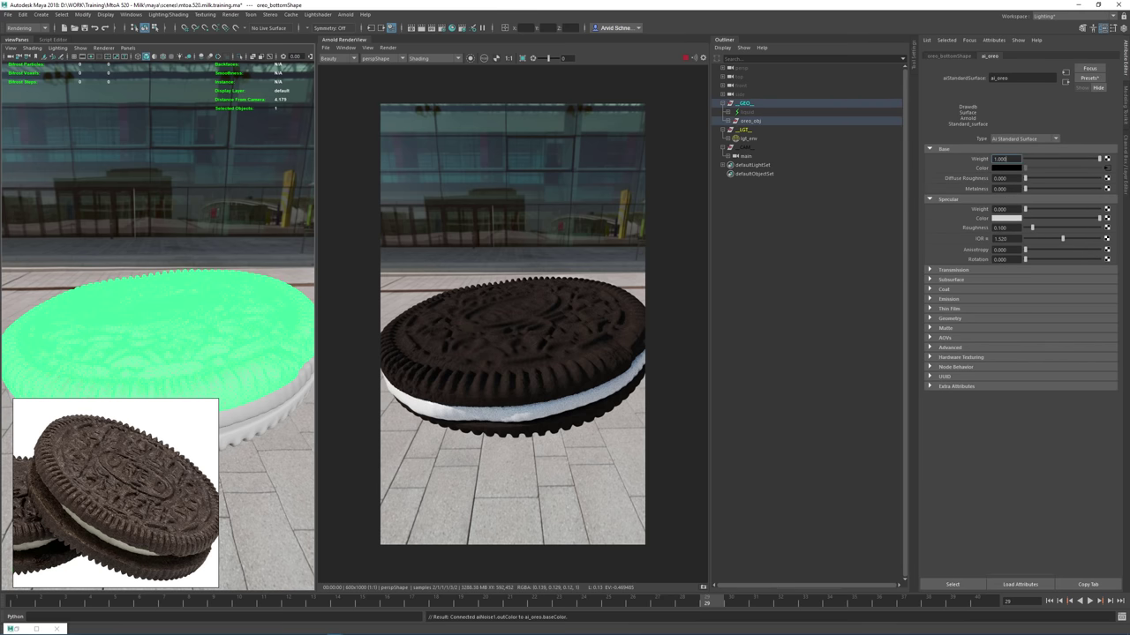
left_click_drag(1009, 209, 946, 208)
type("1")
key("Return")
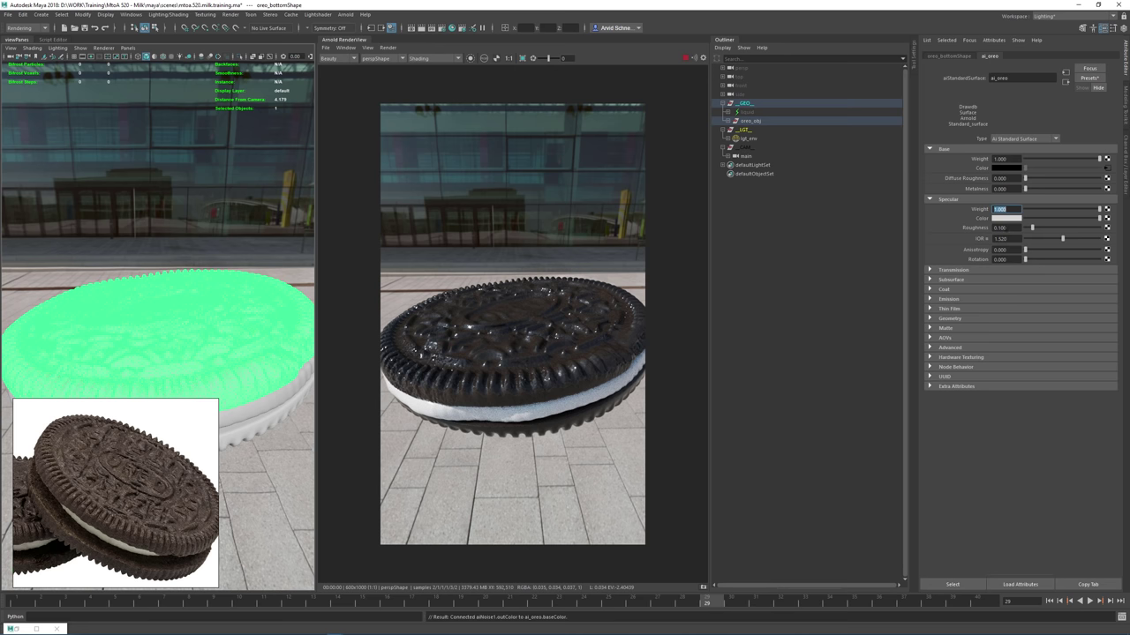
left_click(974, 229)
type(".6")
key("Return")
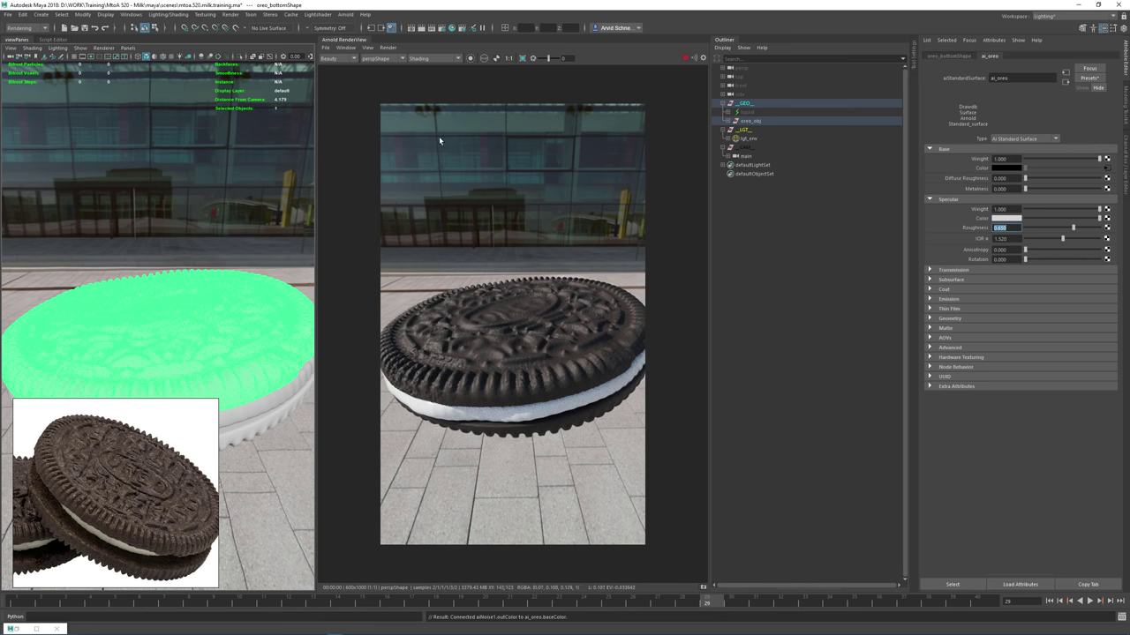
Save the scene and move the aiNoise1 node farther from ai_oreo in the Hypershade's oreo graph
left_click(454, 29)
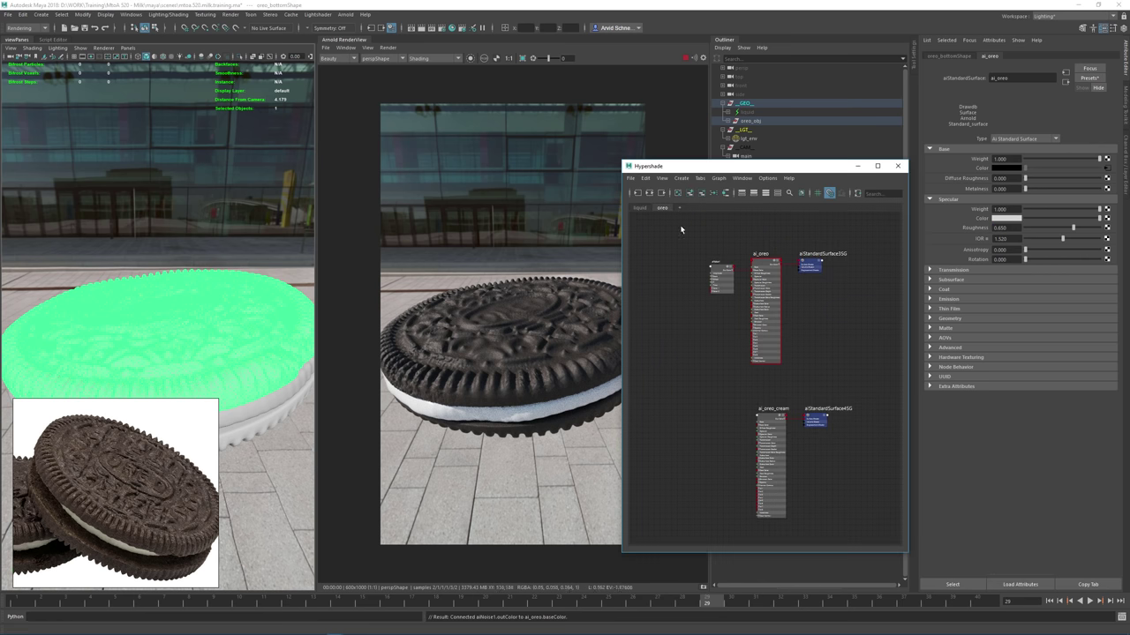
left_click(85, 28)
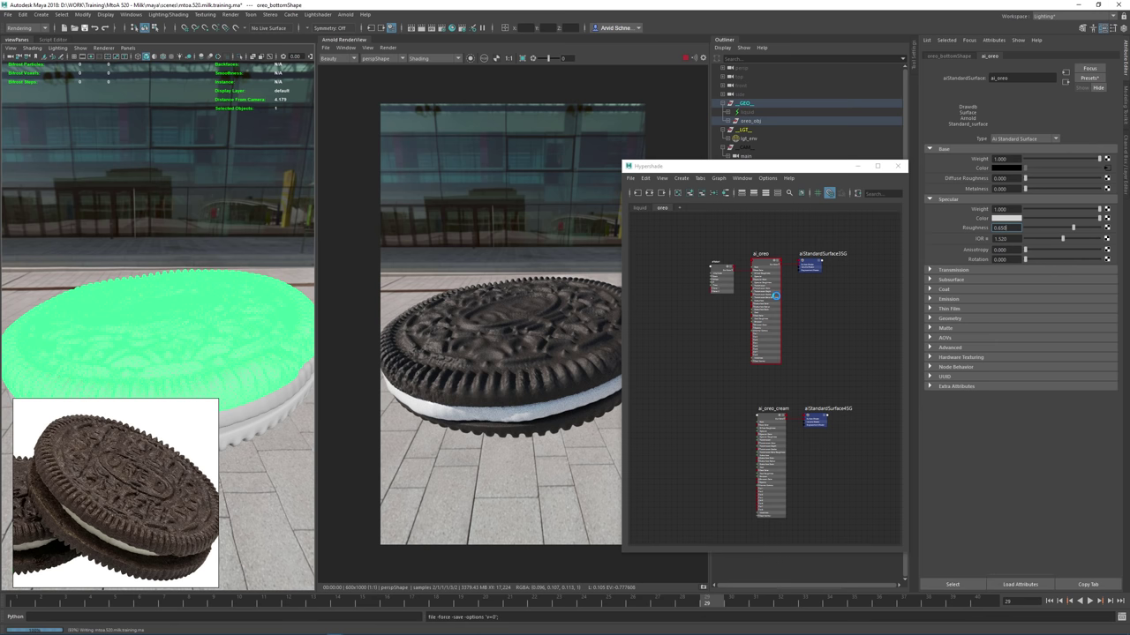
middle_click_drag(735, 287, 791, 288, "alt")
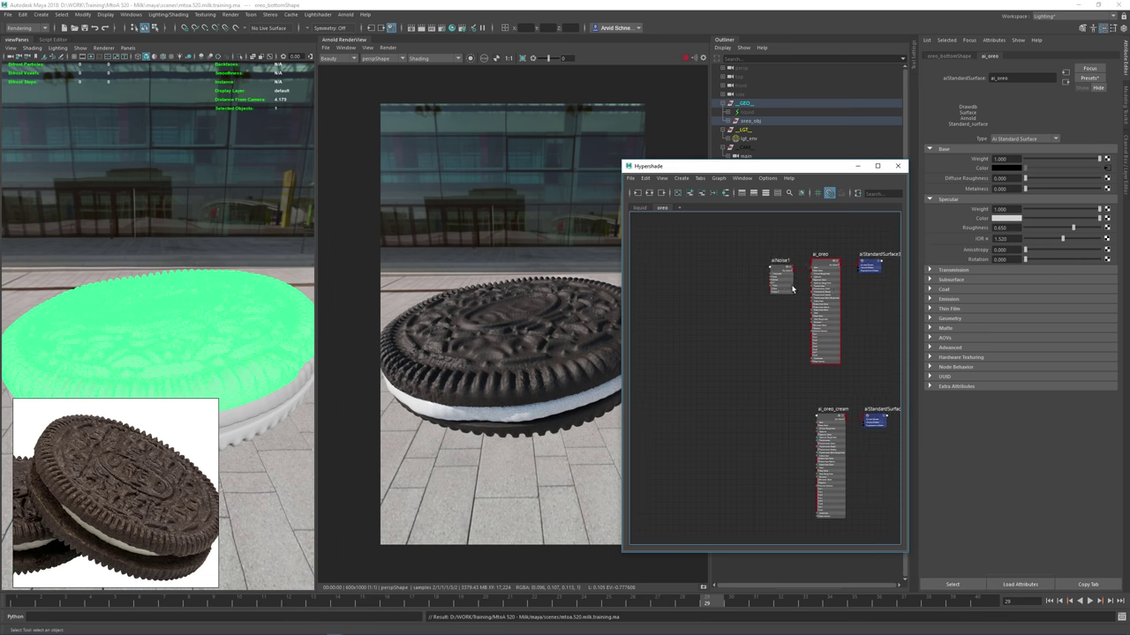
right_click_drag(792, 288, 808, 317, "alt")
middle_click_drag(796, 323, 876, 359, "alt")
left_click_drag(812, 258, 684, 257)
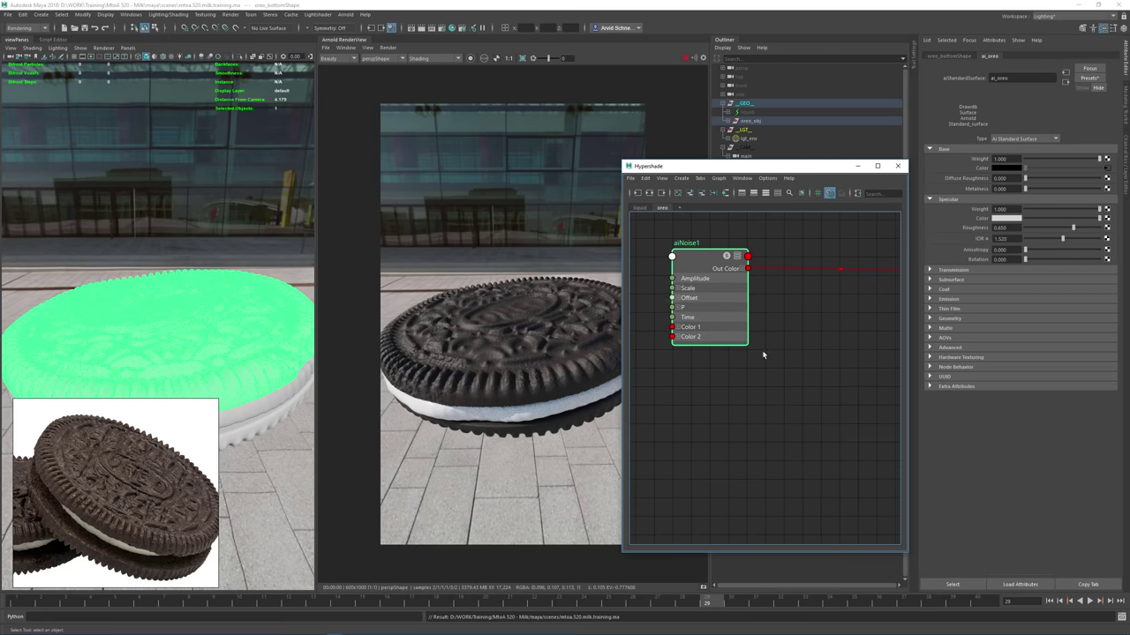
middle_click_drag(777, 394, 716, 365, "alt")
scroll(762, 381, "down", 3)
left_click(757, 383)
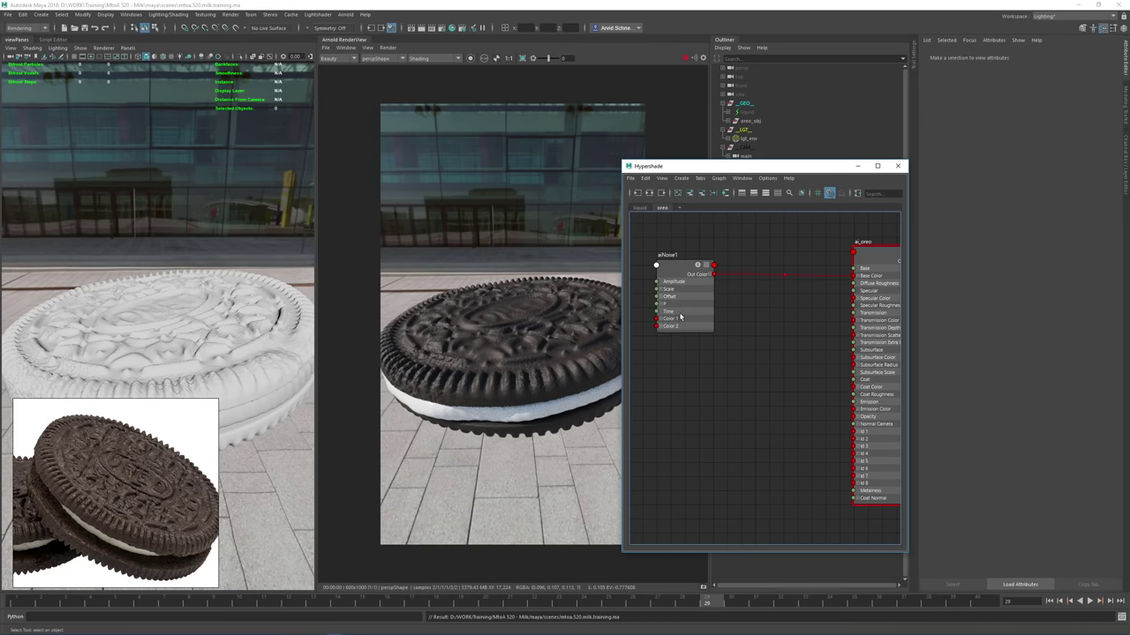
Duplicate the aiNoise1 node, place the copy below it and create an aiBump2d node beside the copy
left_click(674, 266)
key("ctrl+d")
left_click_drag(773, 403, 727, 385)
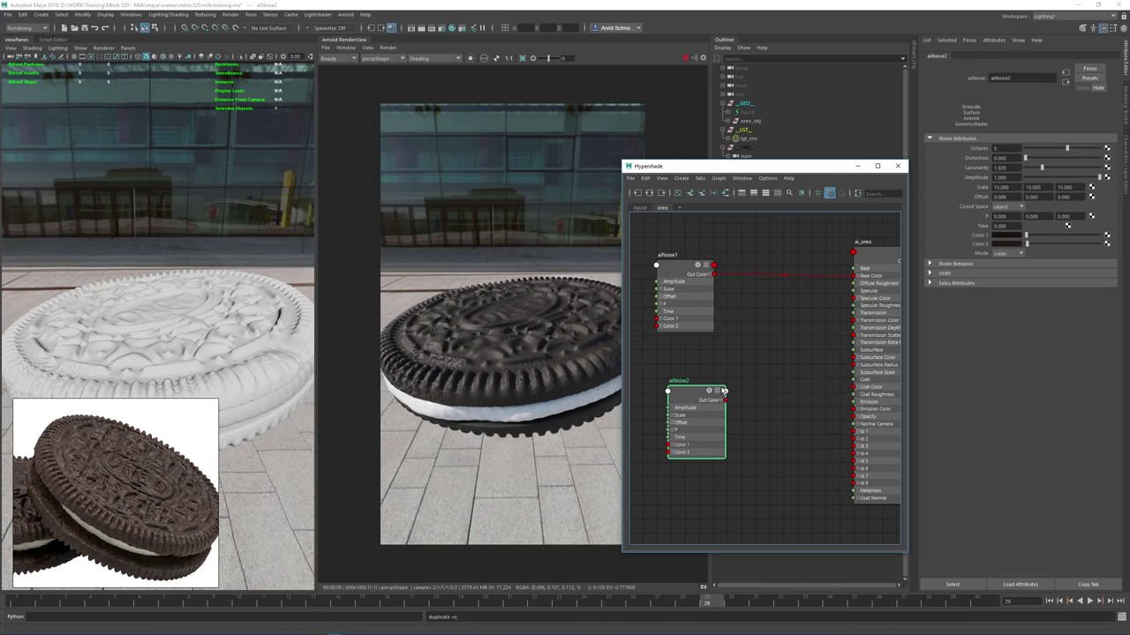
type("i")
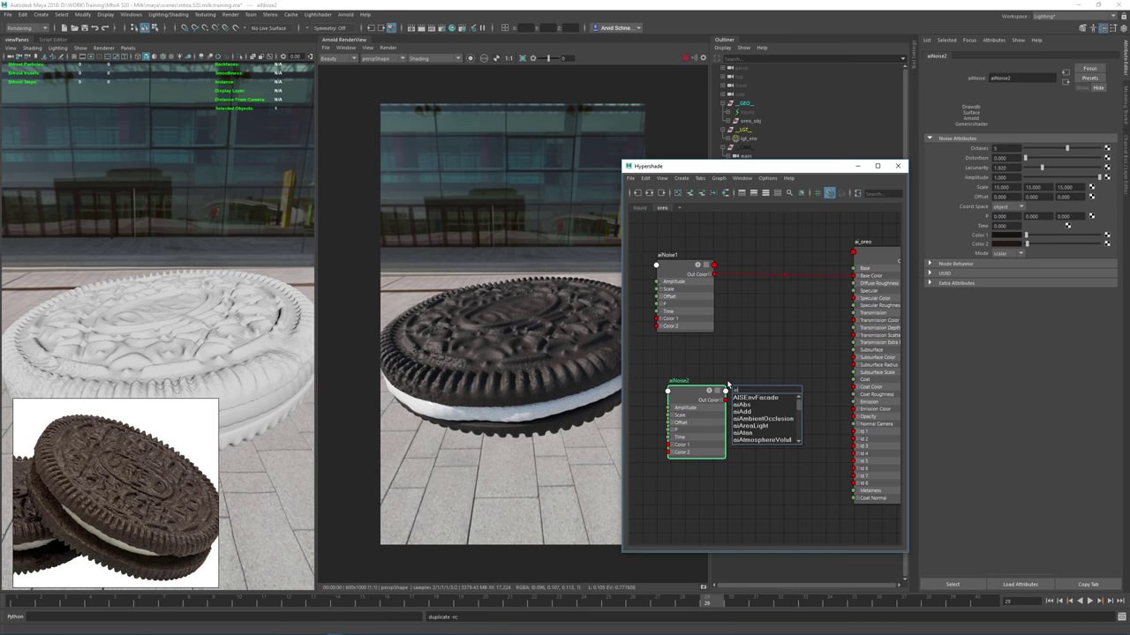
type("bump")
key("Return")
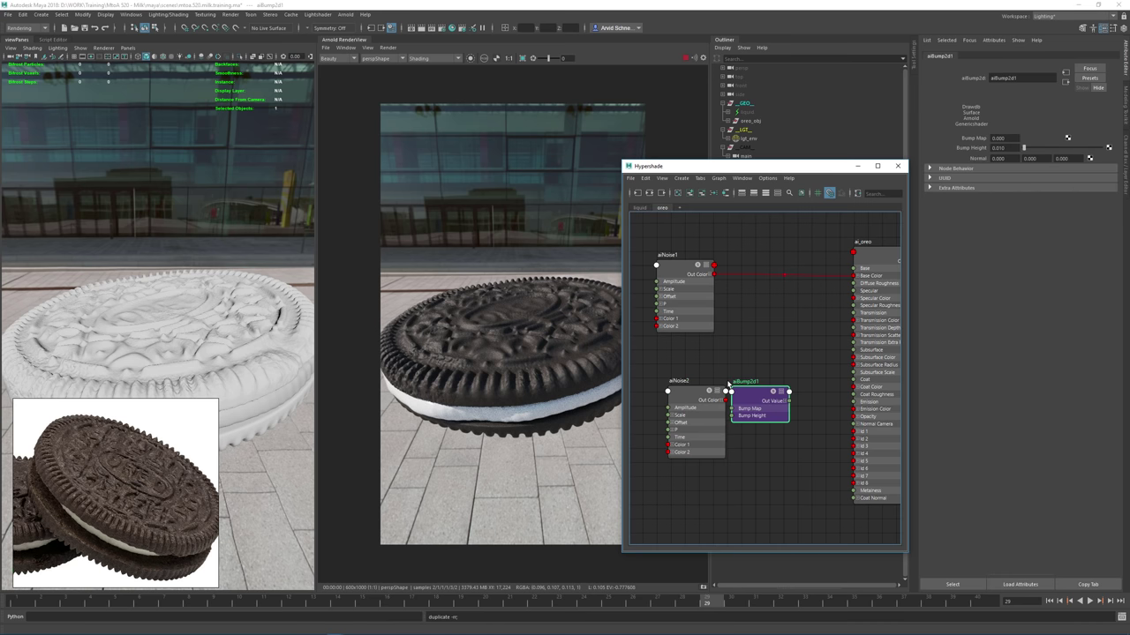
Connect aiNoise2's Out Color R to aiBump2d1's Bump Map, and the bump's Out Value to ai_oreo's Normal Camera
left_click_drag(707, 425, 732, 410)
left_click(699, 394)
middle_click_drag(759, 415, 711, 391, "alt")
left_click_drag(738, 378, 805, 402)
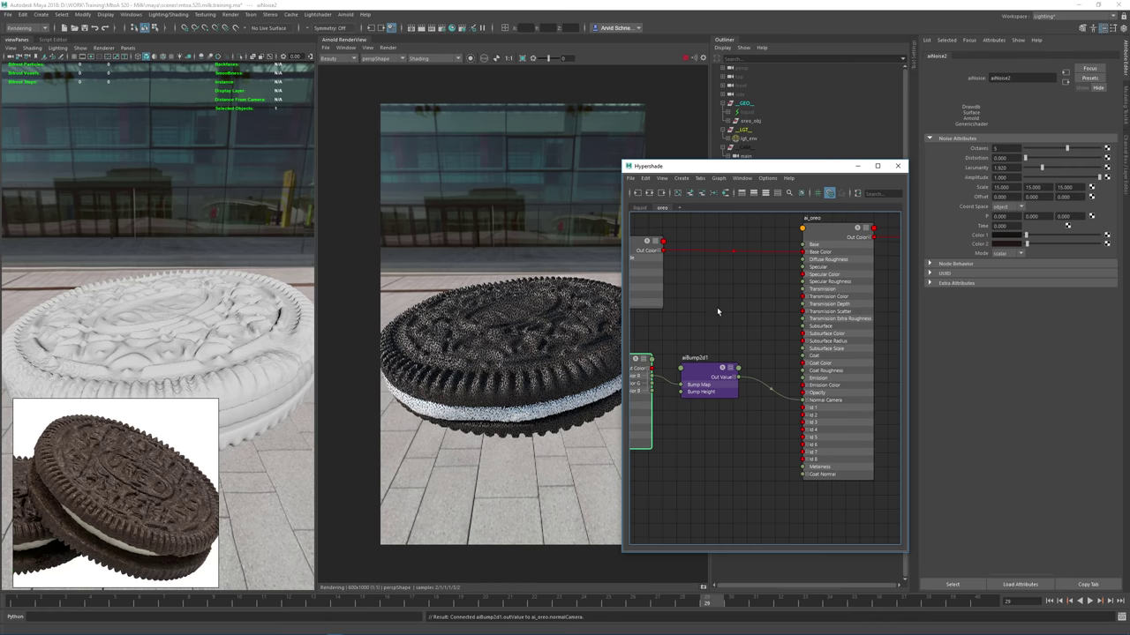
Set aiNoise2's Color 1 to black and Color 2 to white while rendering only a region of the cookie
left_click_drag(449, 265, 534, 385)
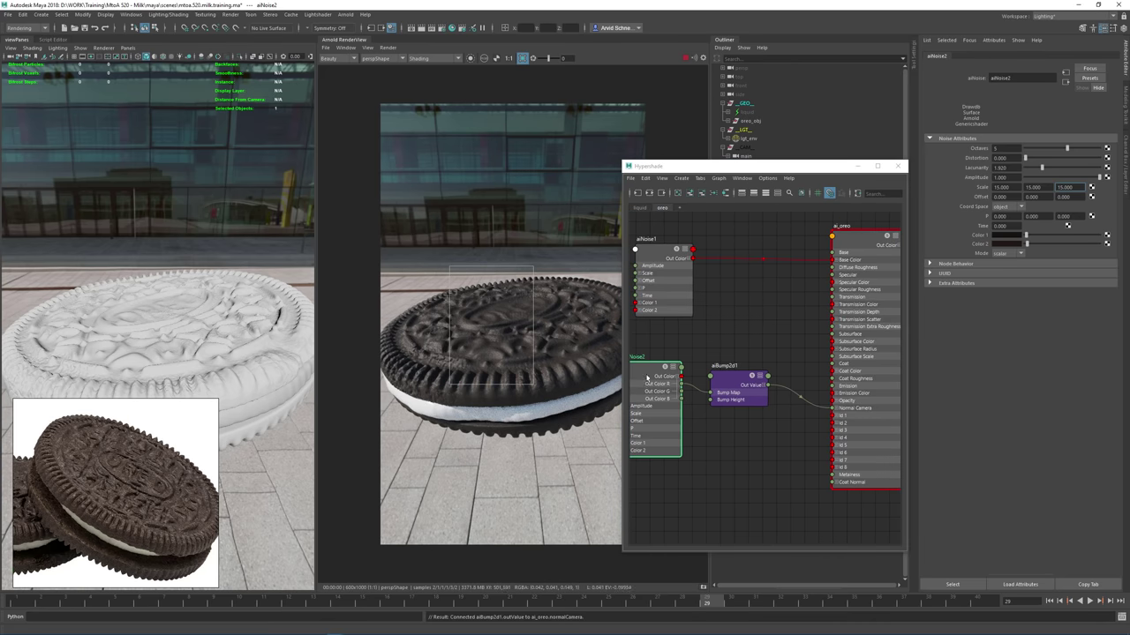
middle_click_drag(756, 310, 797, 303, "alt")
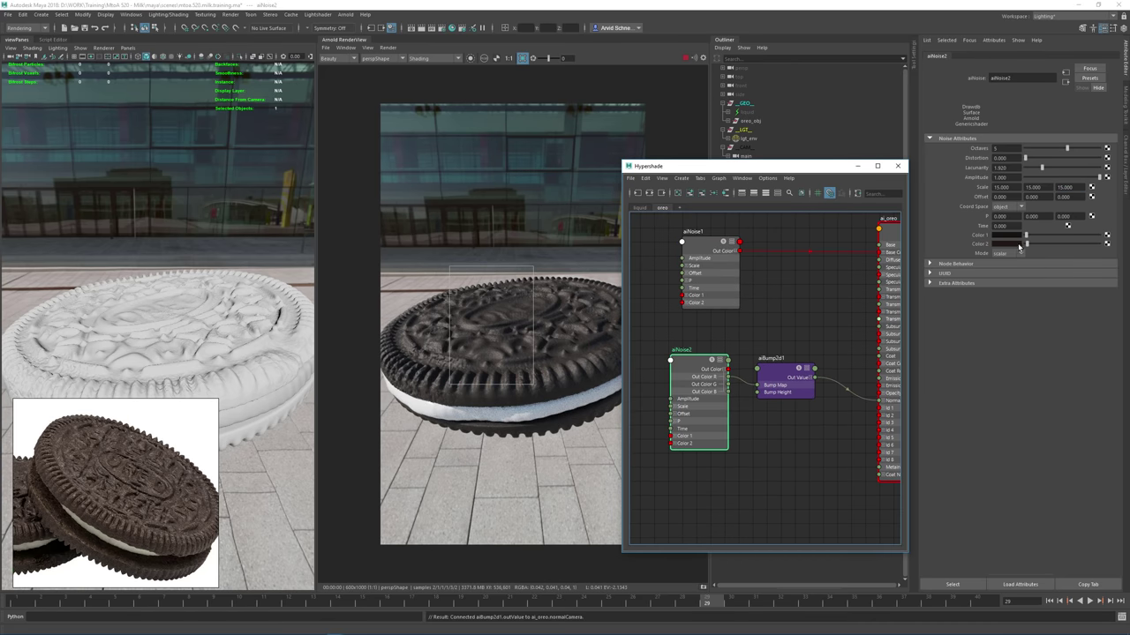
left_click_drag(1025, 236, 1109, 246)
left_click(1098, 245)
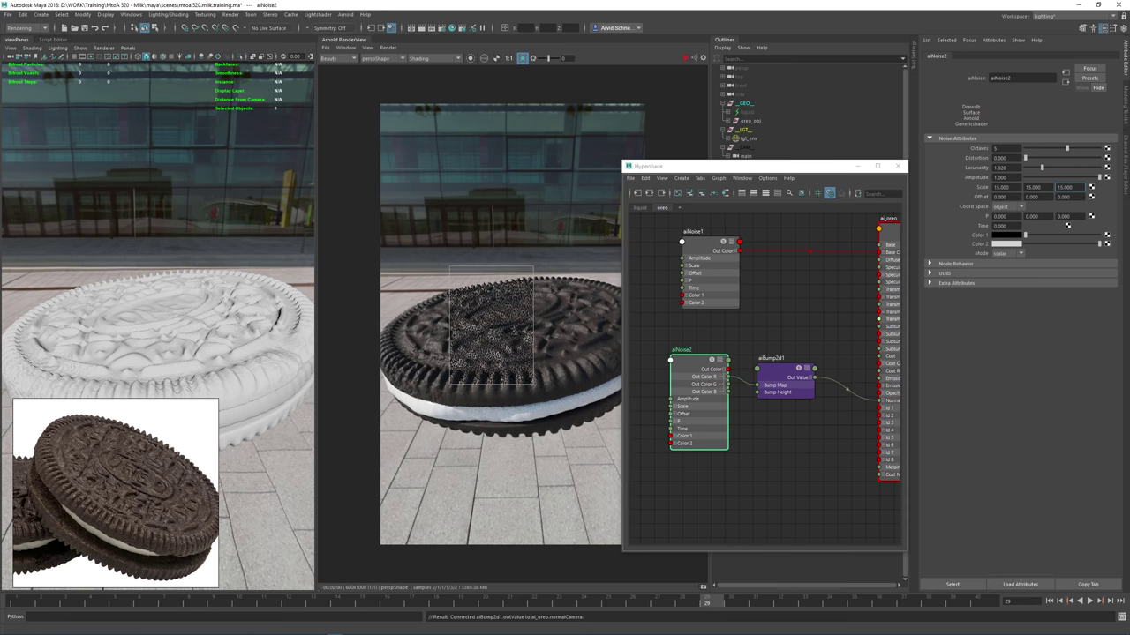
Raise aiBump2d1's Bump Height to 0.030 and clear the render region to render the whole cookie
left_click(794, 389)
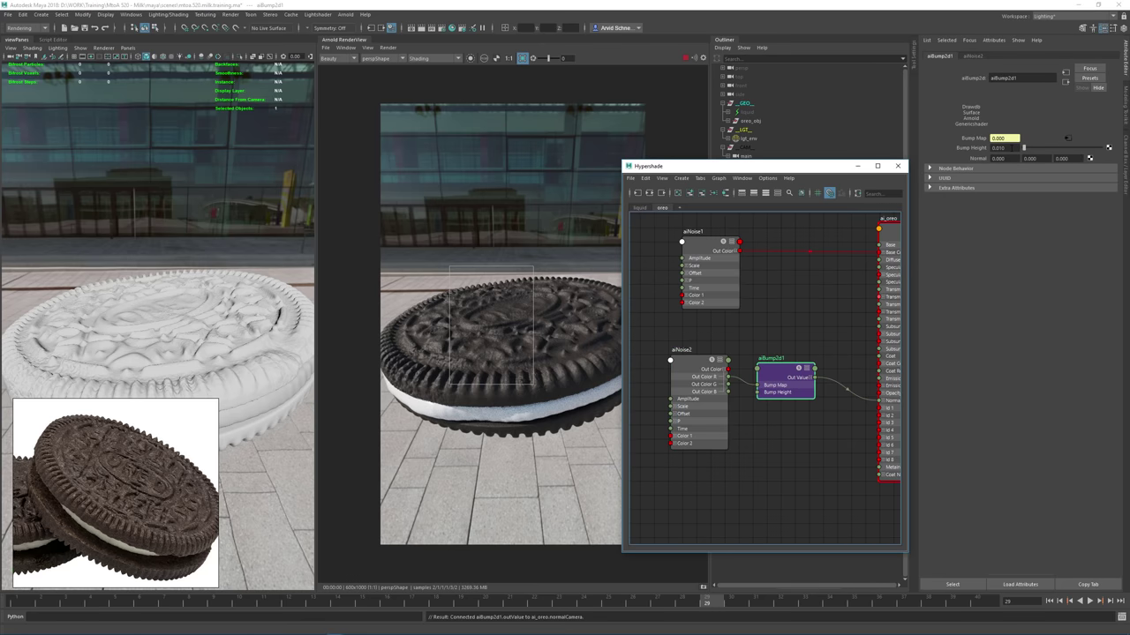
left_click_drag(1012, 148, 1014, 149, "ctrl")
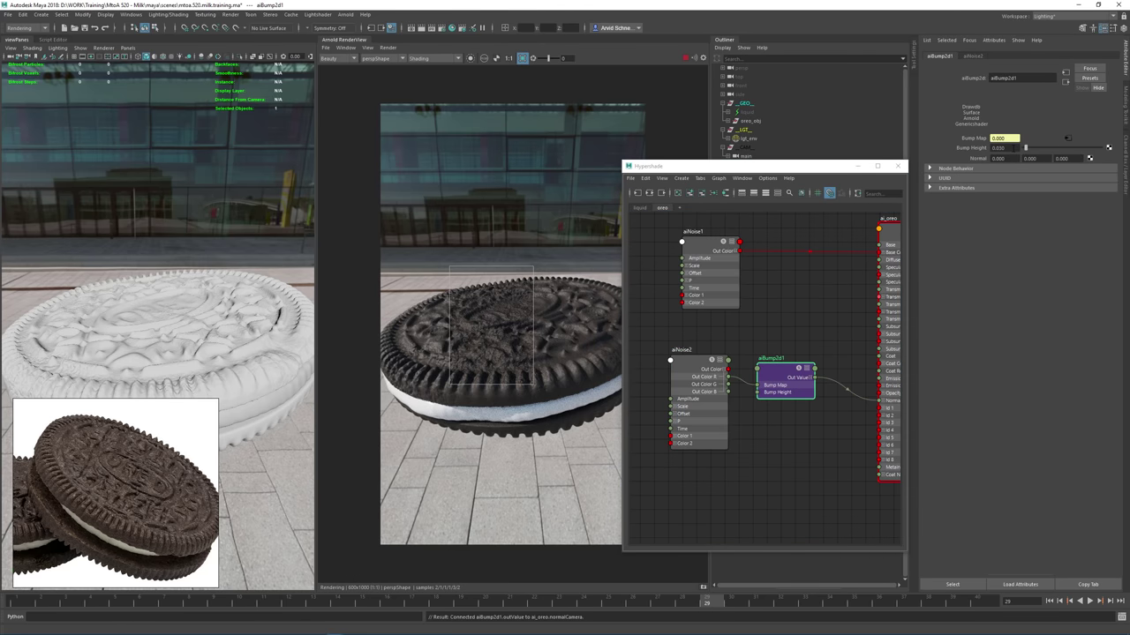
left_click(595, 320, "shift")
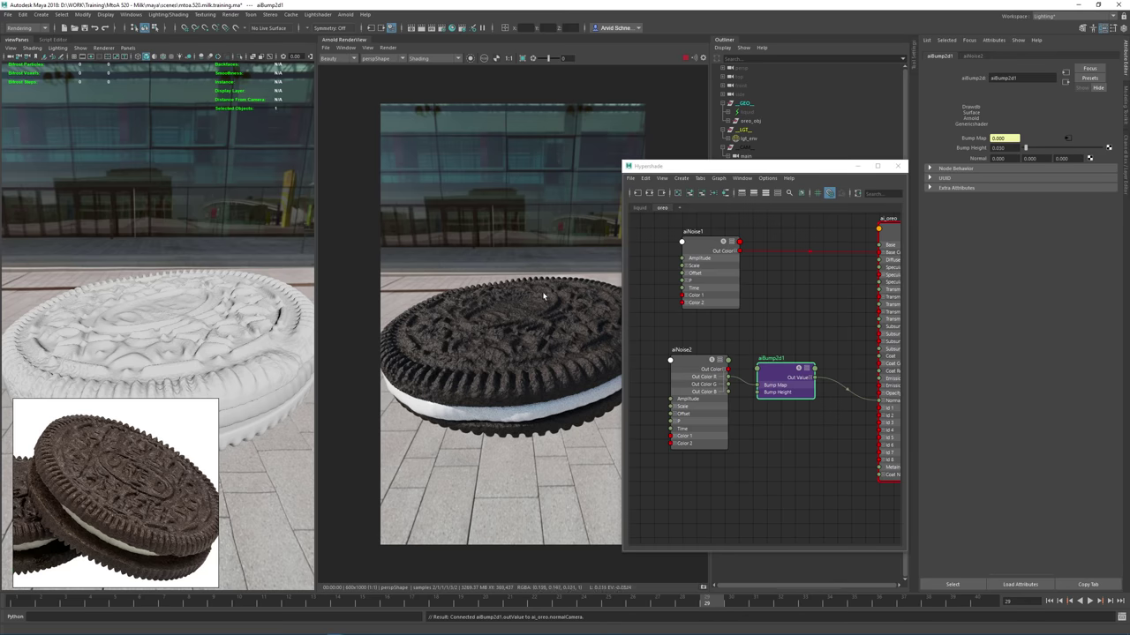
Limit the render to a region over the cookie's middle and set aiNoise2's Scale to 30 on all three axes
middle_click_drag(528, 297, 468, 295)
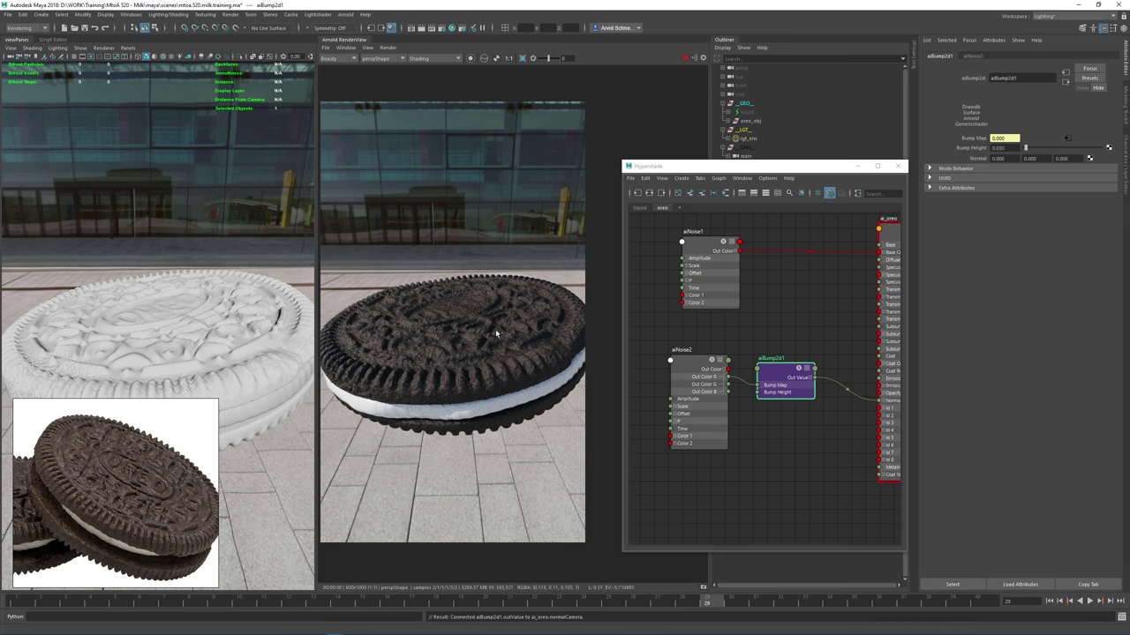
left_click_drag(401, 270, 498, 406)
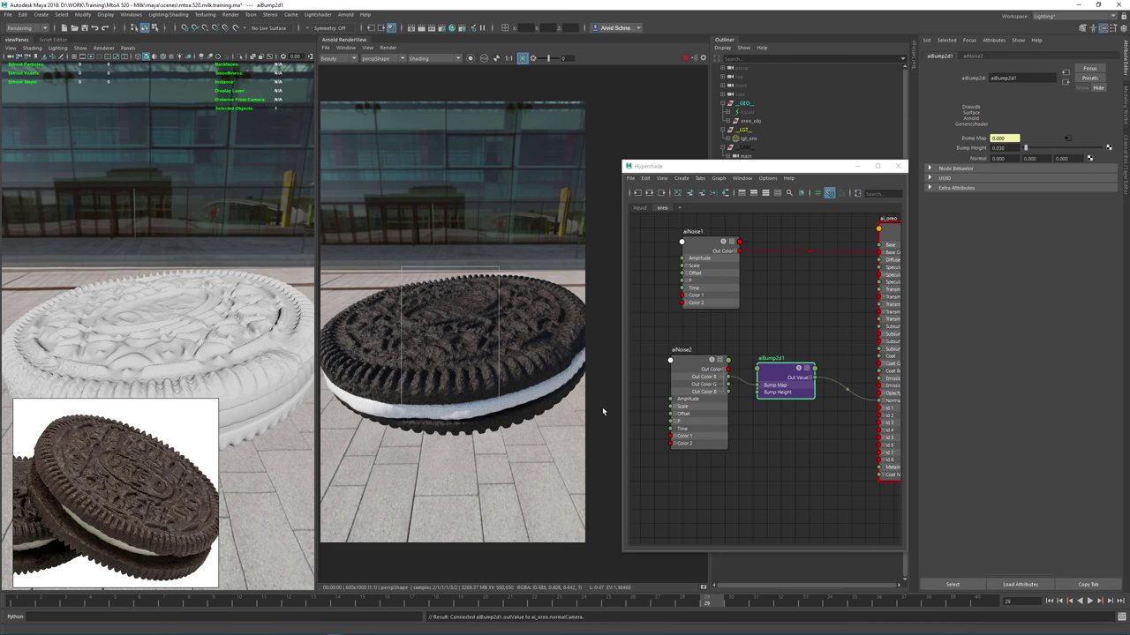
left_click(702, 366)
left_click(1001, 187)
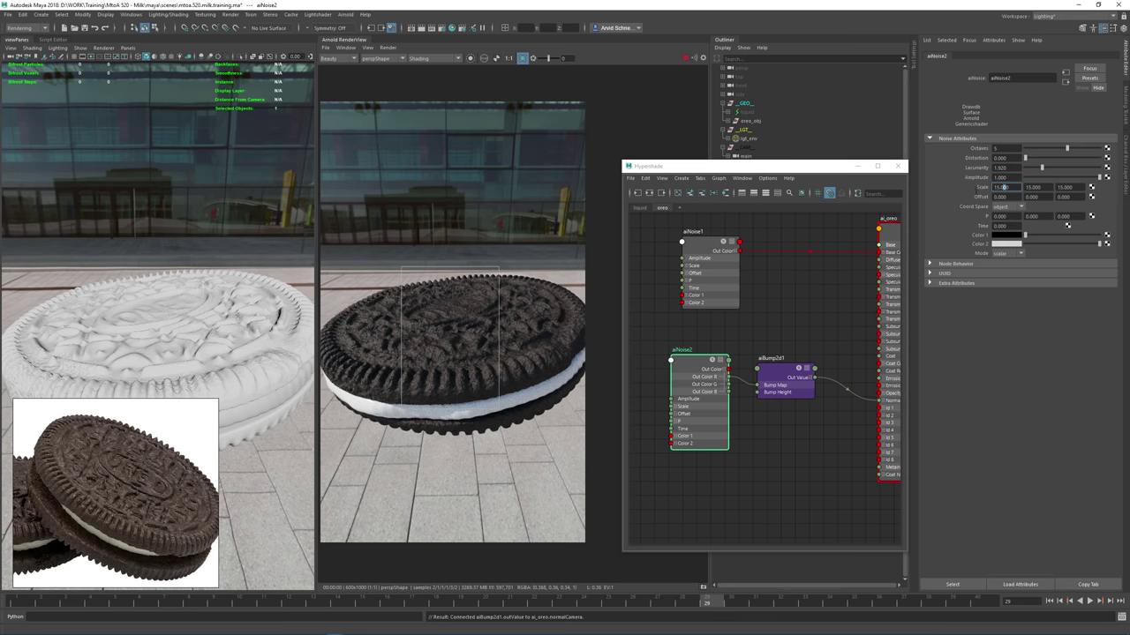
type("30")
key("Tab")
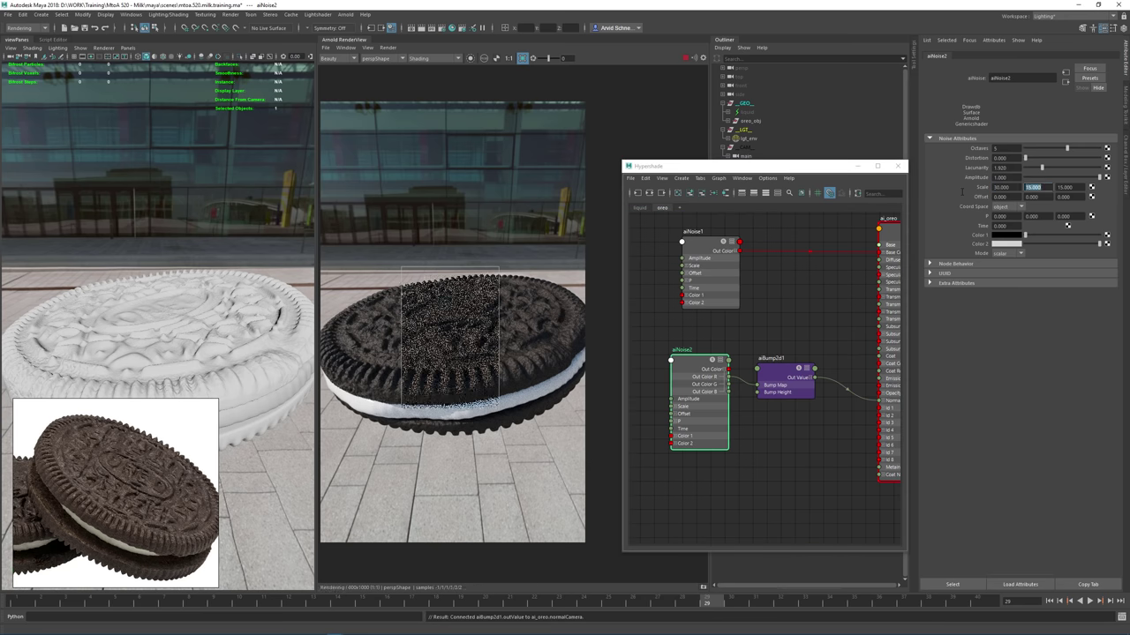
type("30")
key("Tab")
type("30")
key("Return")
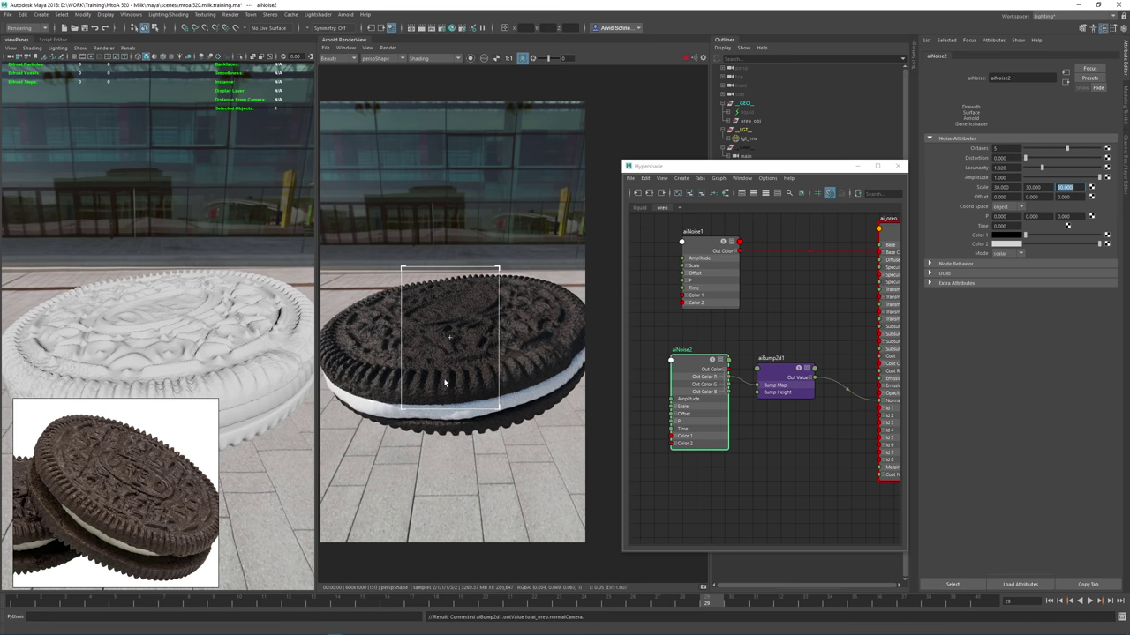
Set aiBump2d1's Bump Height to 0.010 and clear the render region to render the whole cookie
left_click(775, 376)
left_click_drag(999, 148, 1016, 148)
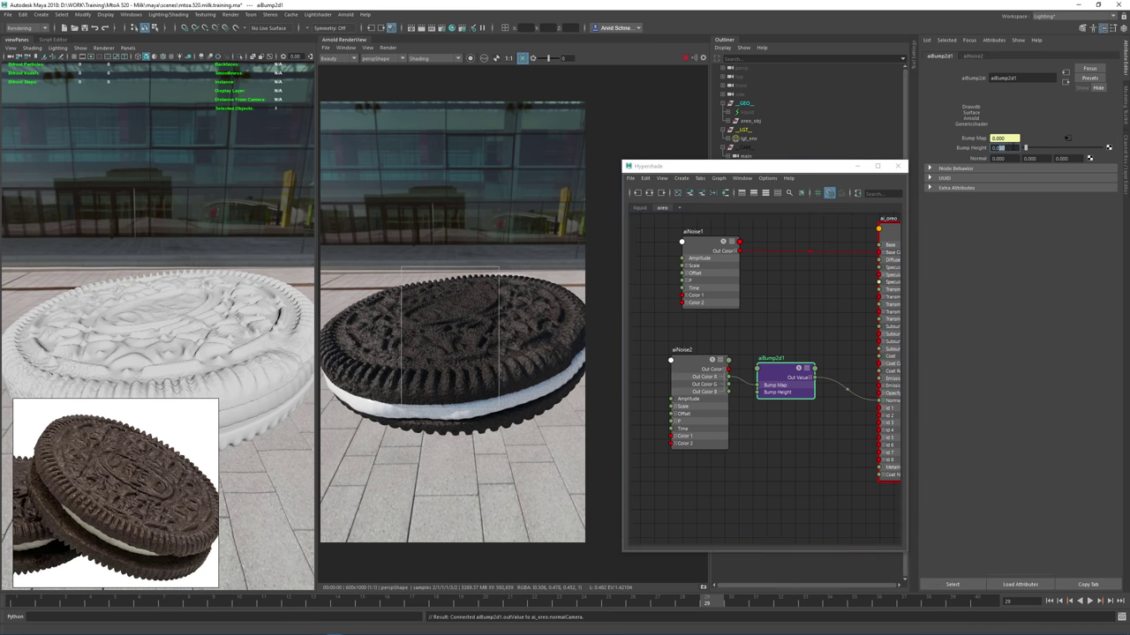
type("1")
key("Return")
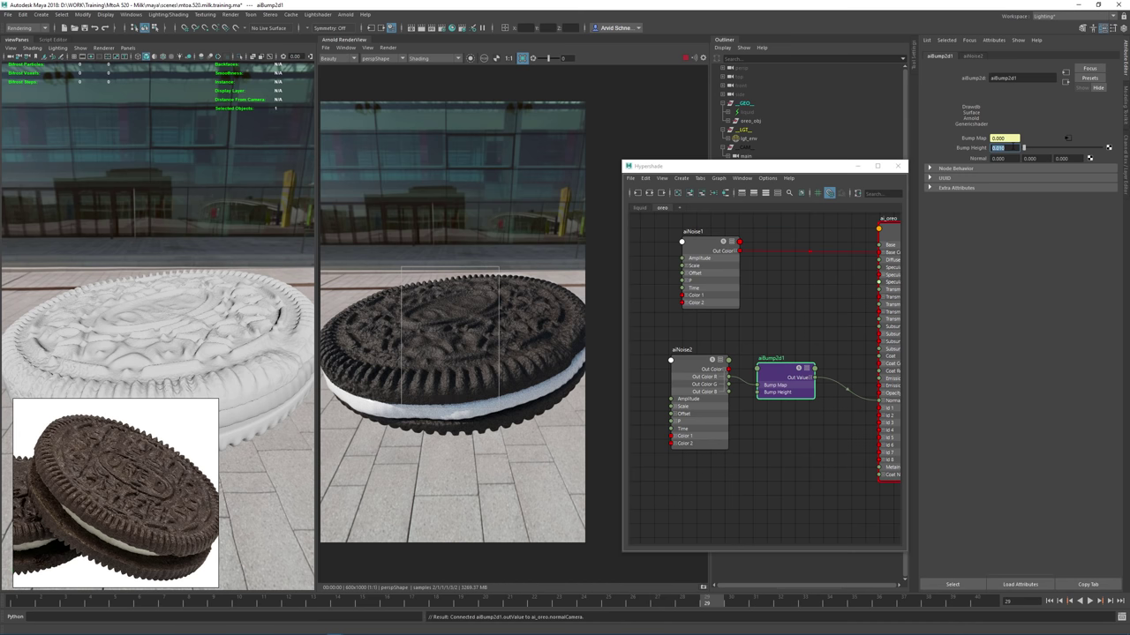
left_click(552, 355)
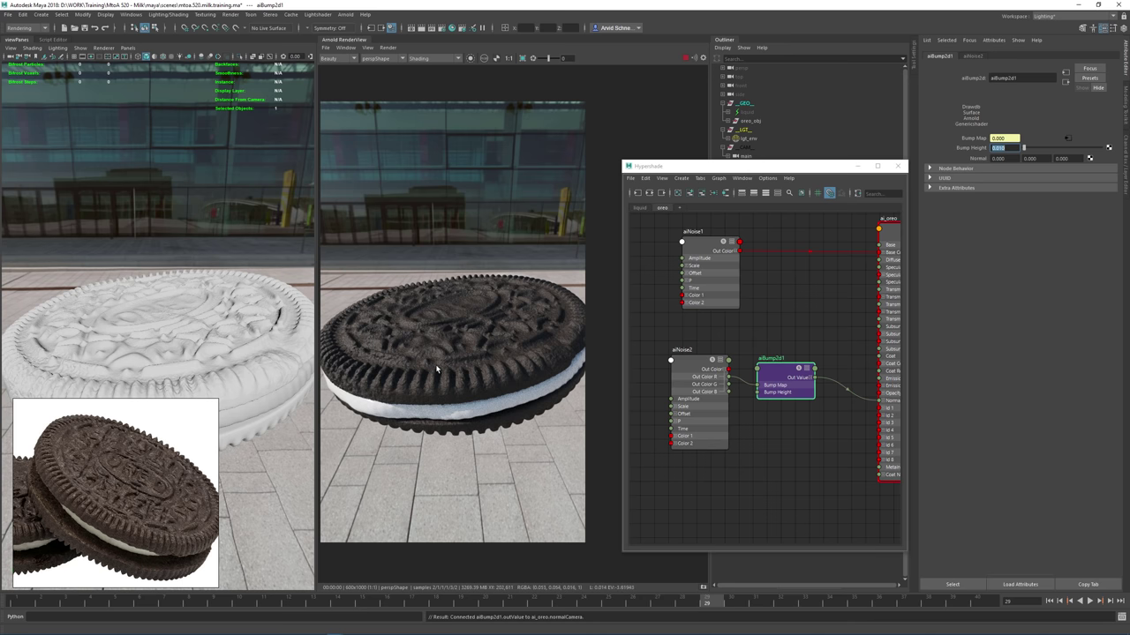
Examine the reference cookie photos up close for the wafer's colour and surface relief
left_click_drag(129, 508, 135, 587)
left_click_drag(114, 431, 155, 443)
scroll(165, 547, "up", 2)
scroll(89, 521, "up", 7)
scroll(78, 543, "down", 7)
scroll(93, 507, "up", 5)
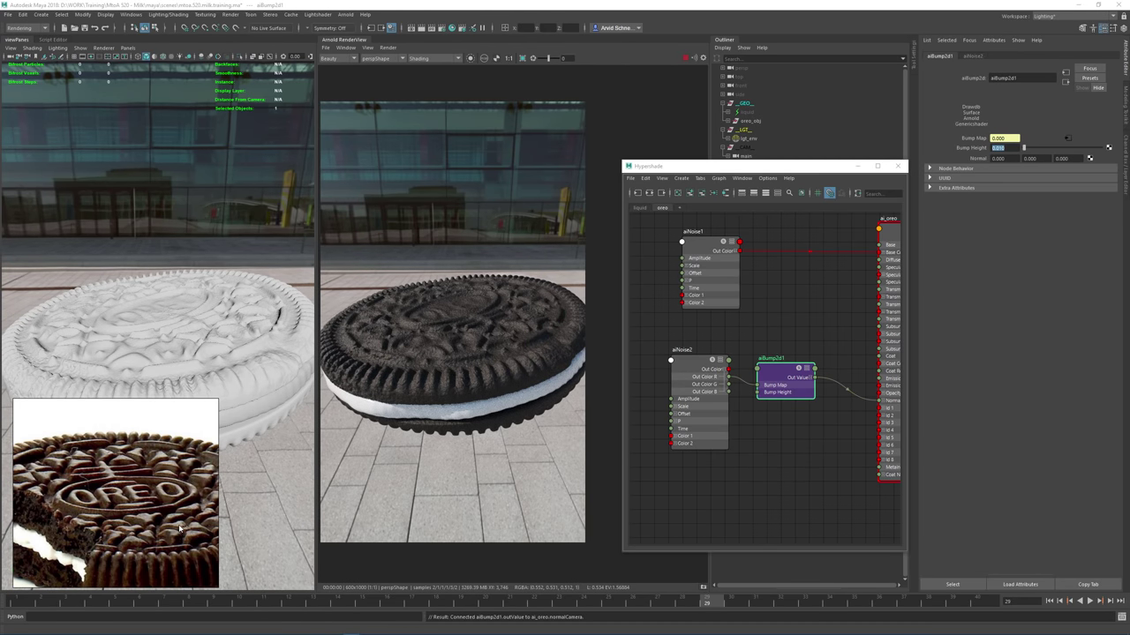
scroll(152, 522, "down", 3)
scroll(128, 490, "up", 4)
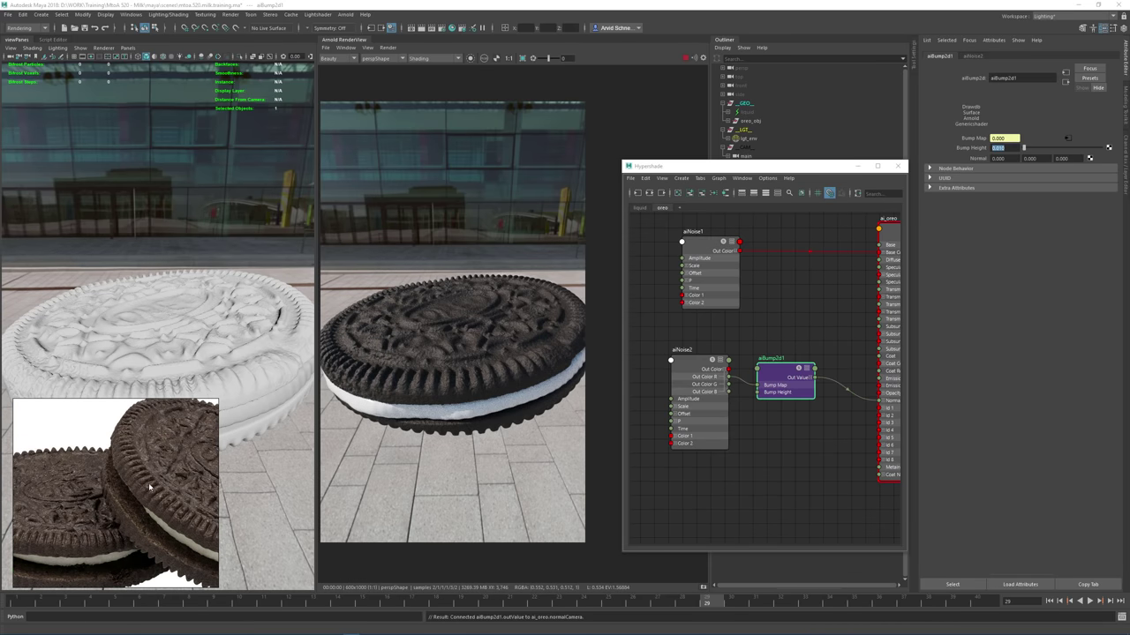
middle_click_drag(128, 490, 54, 479)
middle_click_drag(184, 507, 166, 512)
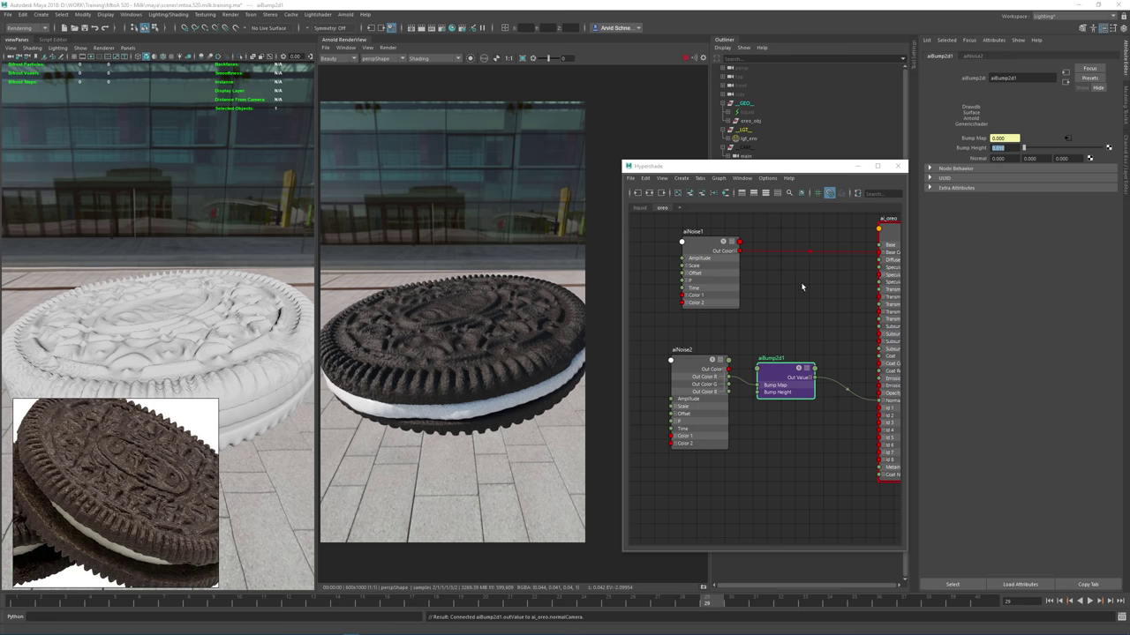
Brighten aiNoise1's Color 2 slightly
middle_click_drag(825, 304, 799, 333, "alt")
left_click(671, 281)
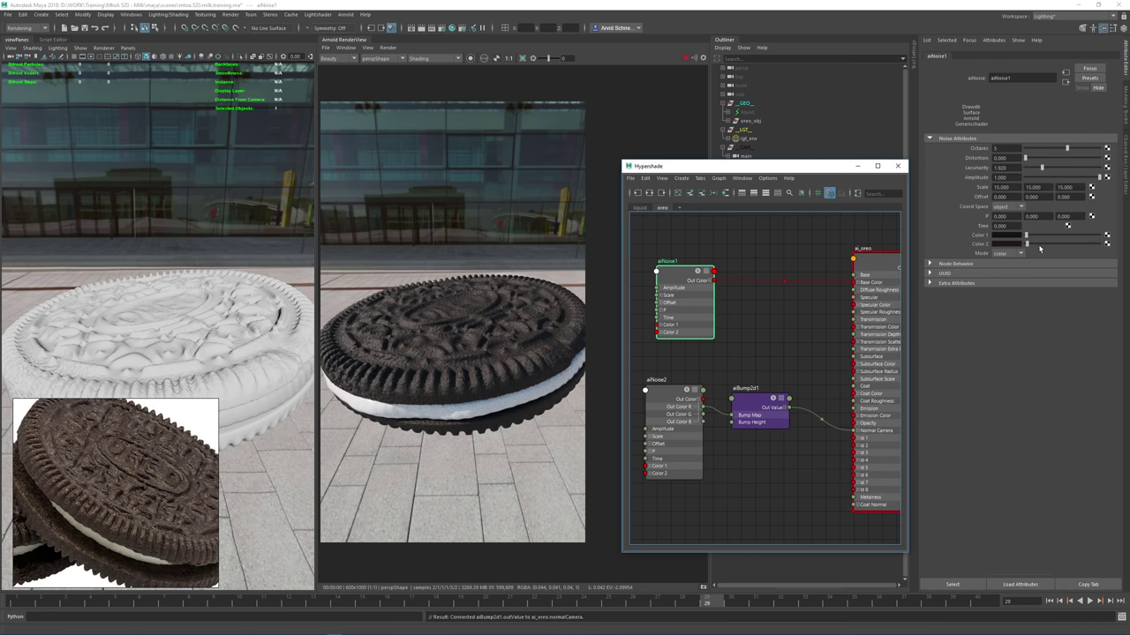
left_click_drag(1028, 246, 1030, 249)
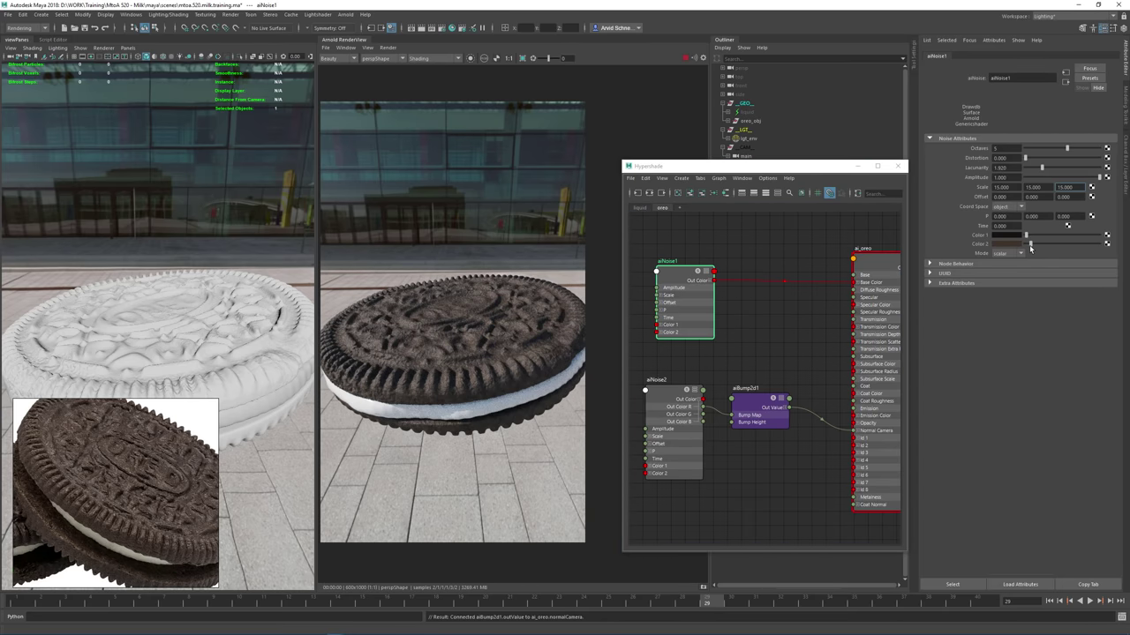
Make aiNoise1's Color 1 a slightly brighter, more saturated brown and adjust its hue
left_click(1006, 244)
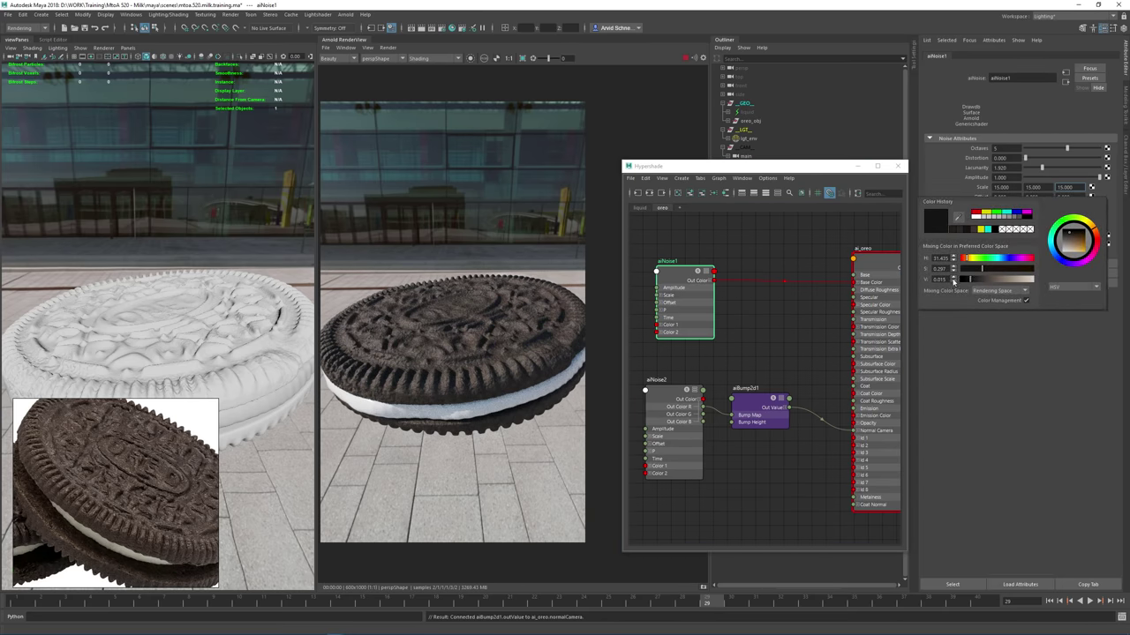
left_click(953, 278)
left_click(953, 278)
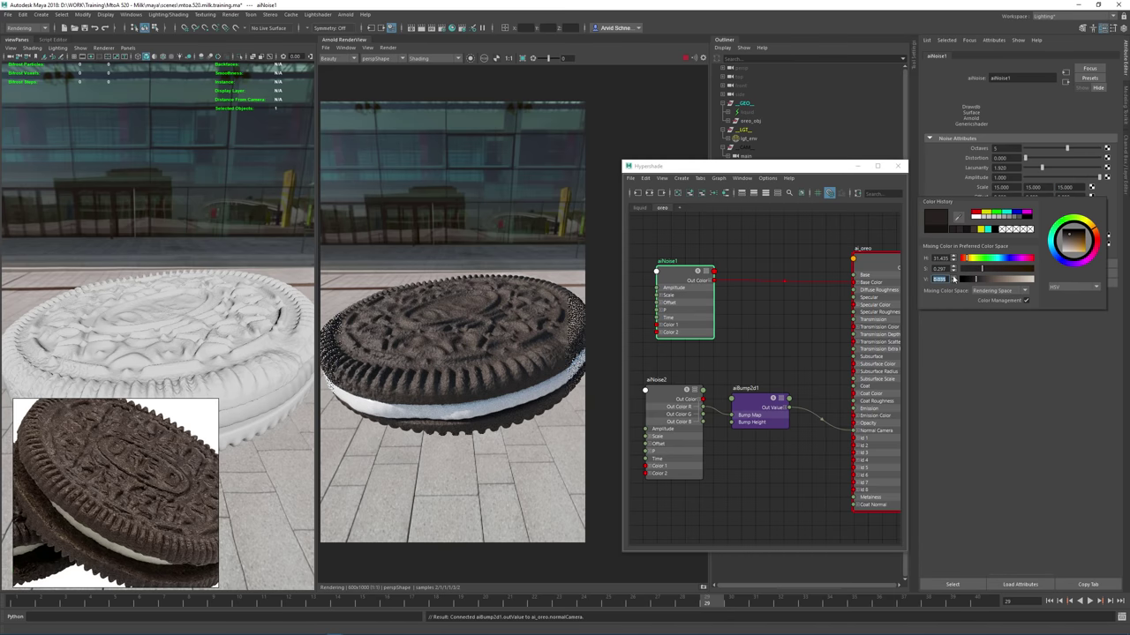
left_click(998, 269)
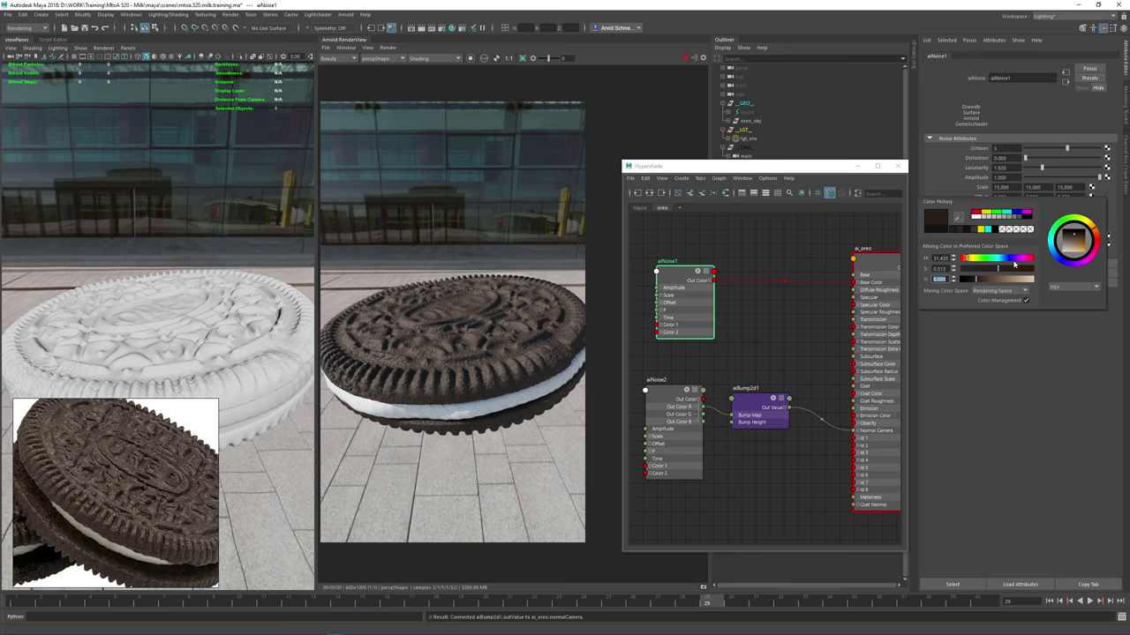
left_click(1096, 235)
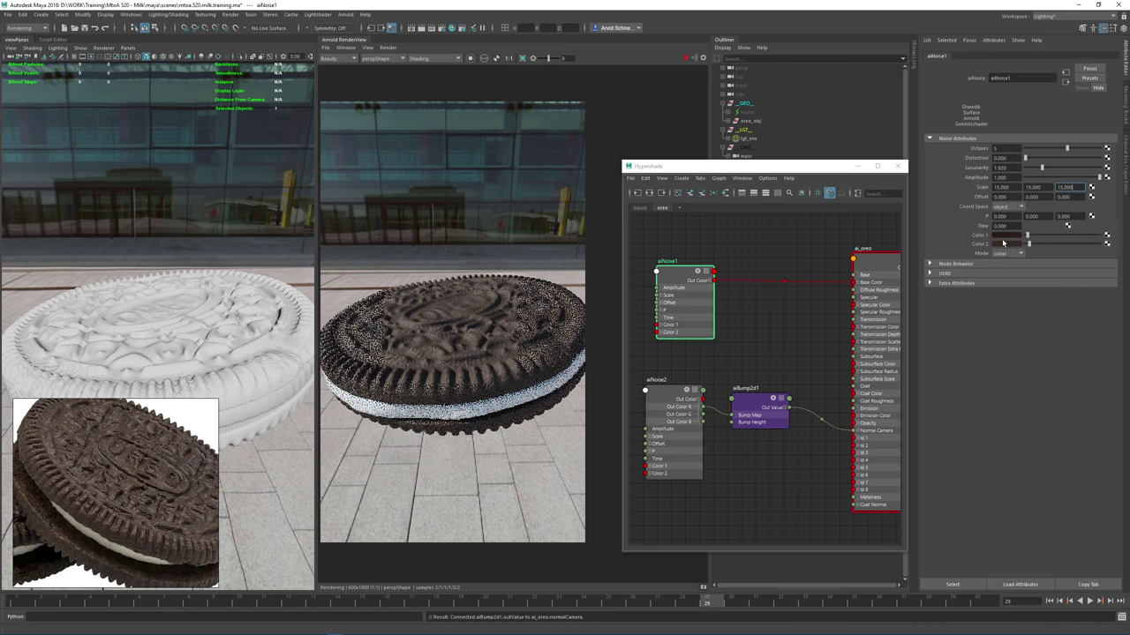
Give aiNoise1's Color 2 a more saturated, darker brown
left_click(1005, 244)
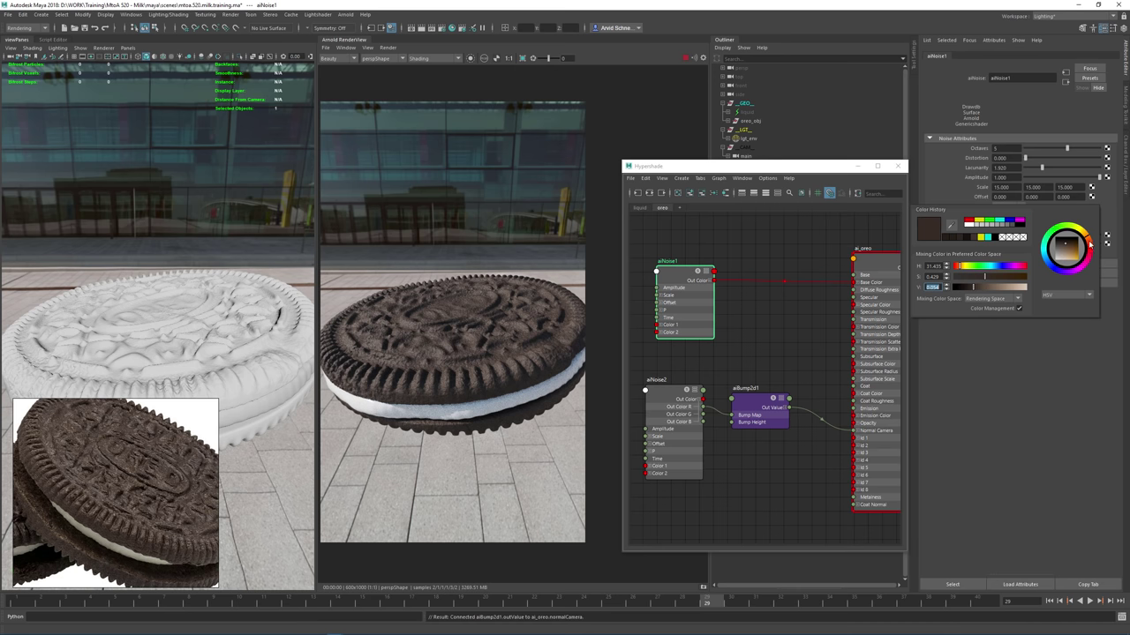
left_click(996, 277)
left_click(971, 289)
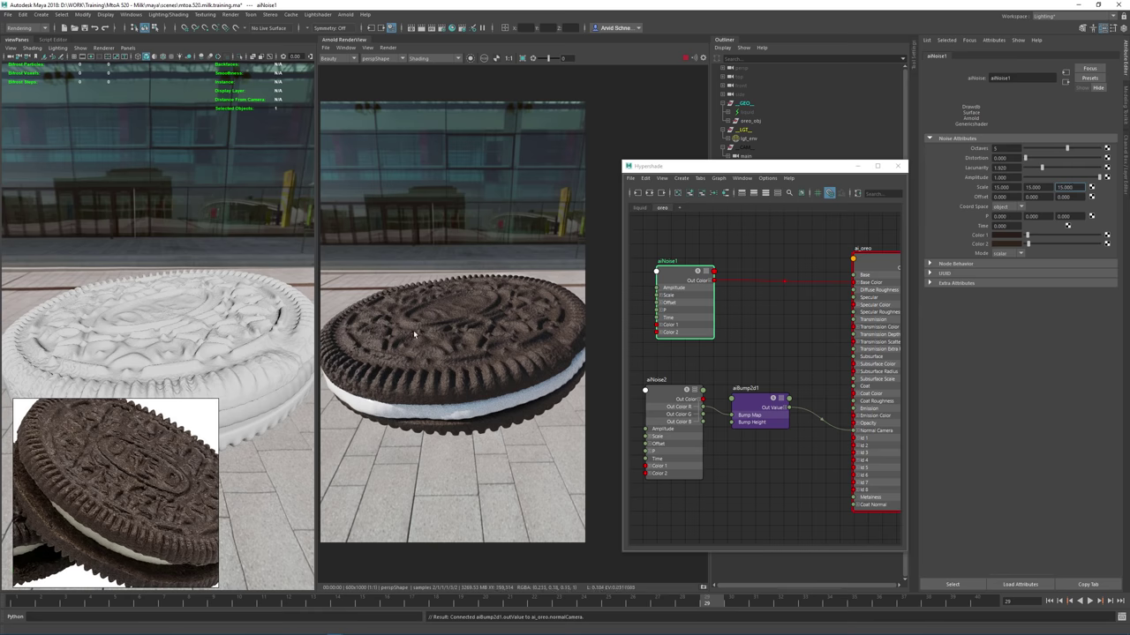
Select the ai_oreo_cream material and limit the render to a close-up region over the cream filling
left_click_drag(177, 327, 245, 355, "alt")
middle_click_drag(825, 487, 731, 252, "alt")
scroll(772, 388, "down", 3)
scroll(833, 403, "up", 3)
left_click(799, 357)
middle_click_drag(753, 306, 754, 262, "alt")
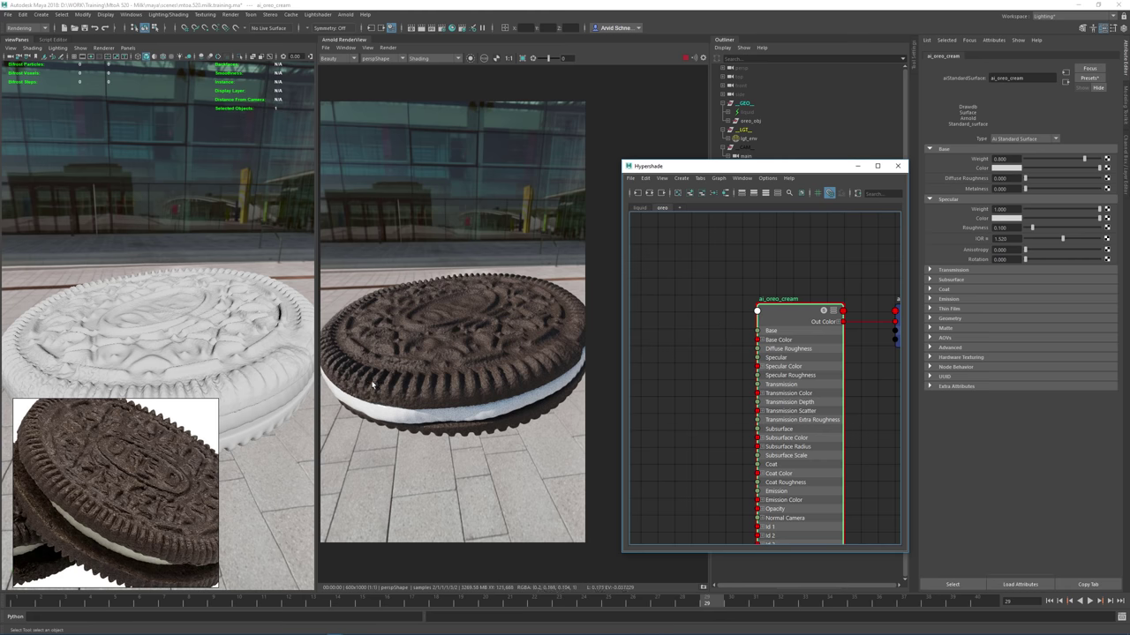
left_click_drag(221, 335, 239, 275, "alt")
right_click_drag(238, 276, 294, 277, "alt")
right_click_drag(202, 280, 177, 279, "alt")
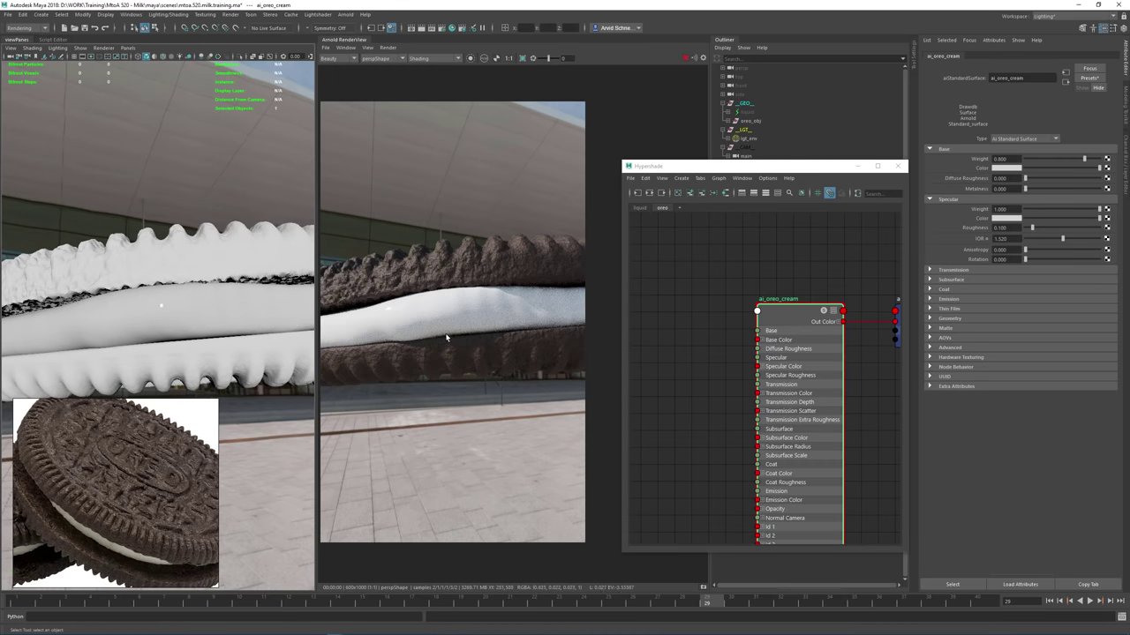
left_click_drag(389, 256, 534, 351)
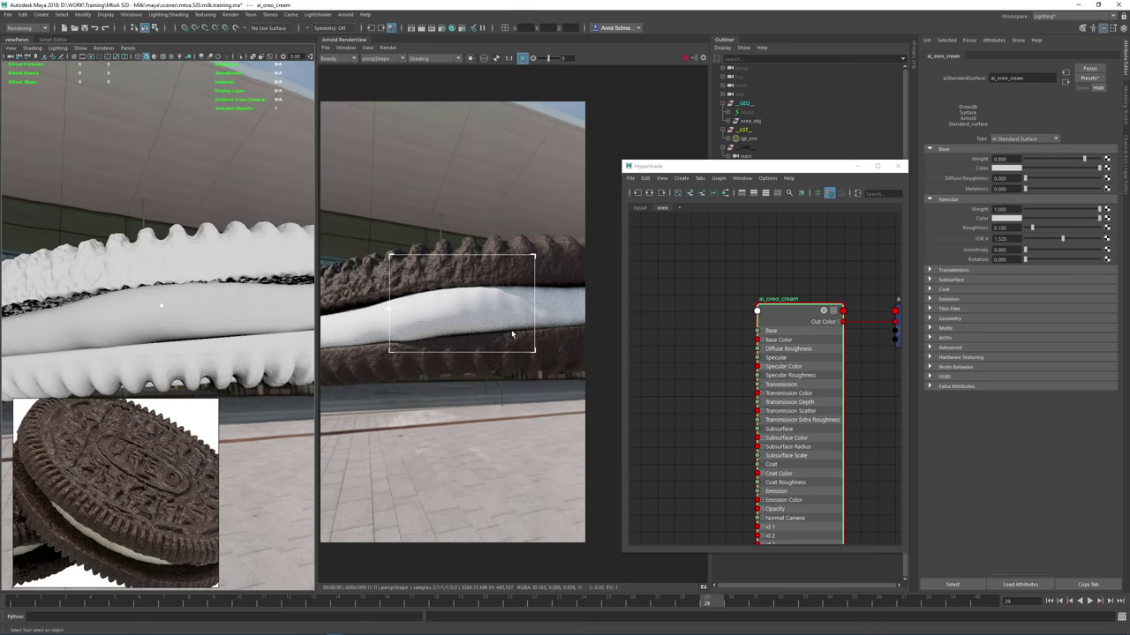
Set ai_oreo_cream's base Weight to 1 with a slightly darker Color, and its specular Roughness to 0.6
left_click(775, 324)
mouse_move(1082, 159)
left_mouse_down()
mouse_move(1101, 160)
mouse_move(1076, 169)
left_mouse_up()
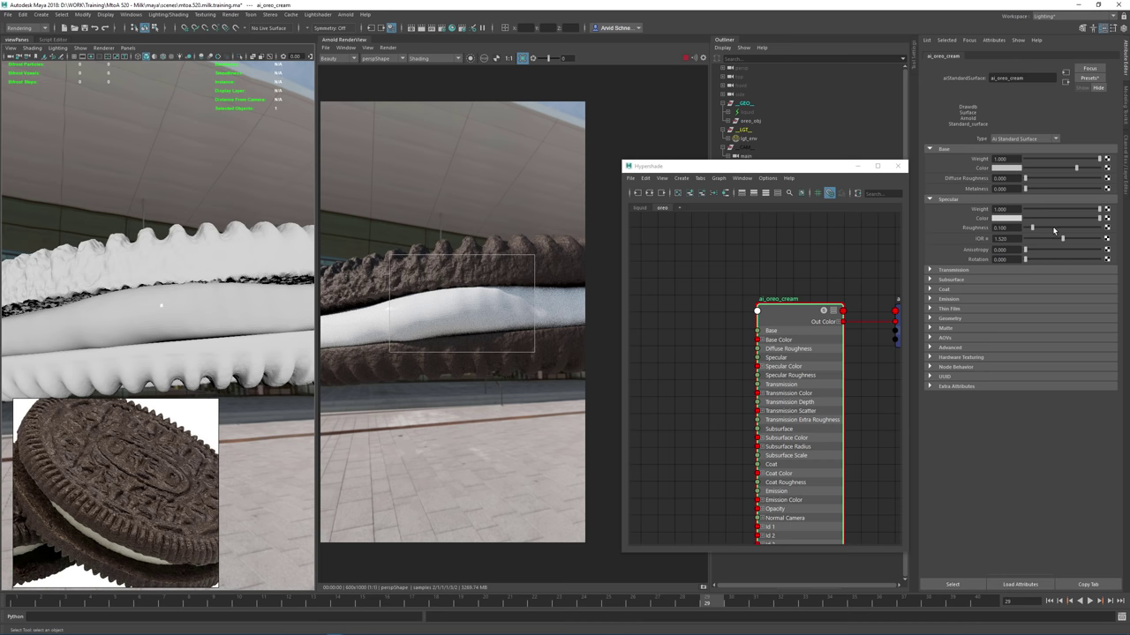
left_click_drag(1053, 231, 1065, 229)
type(".6")
key("Return")
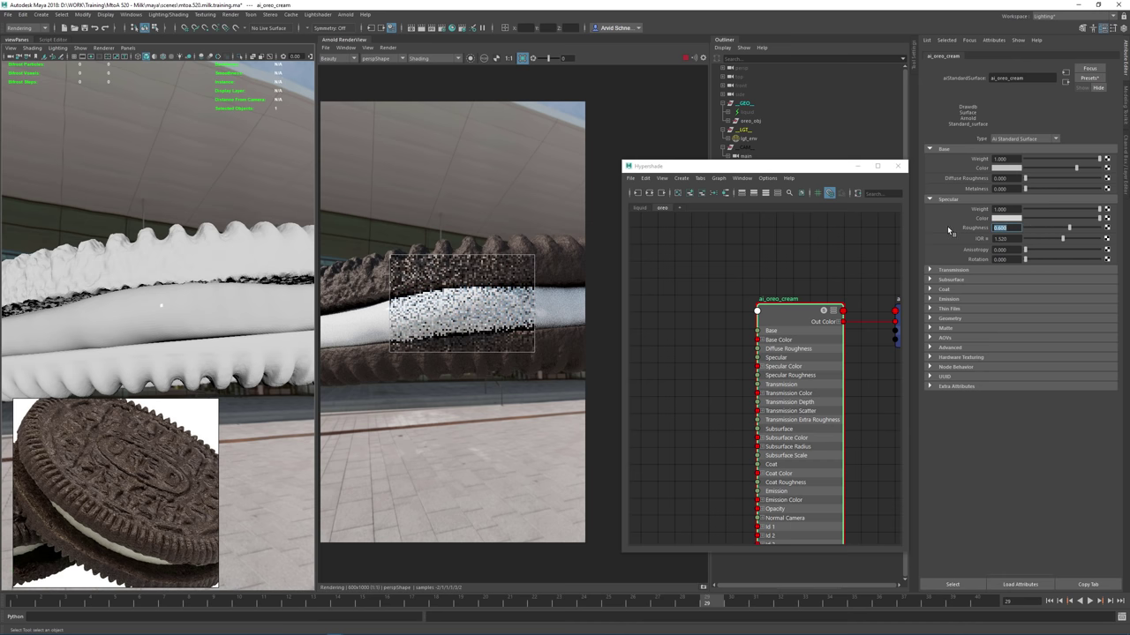
Shift the render region along the cream to the image's left edge and apply the Water preset to the specular IOR
left_click_drag(439, 316, 370, 322)
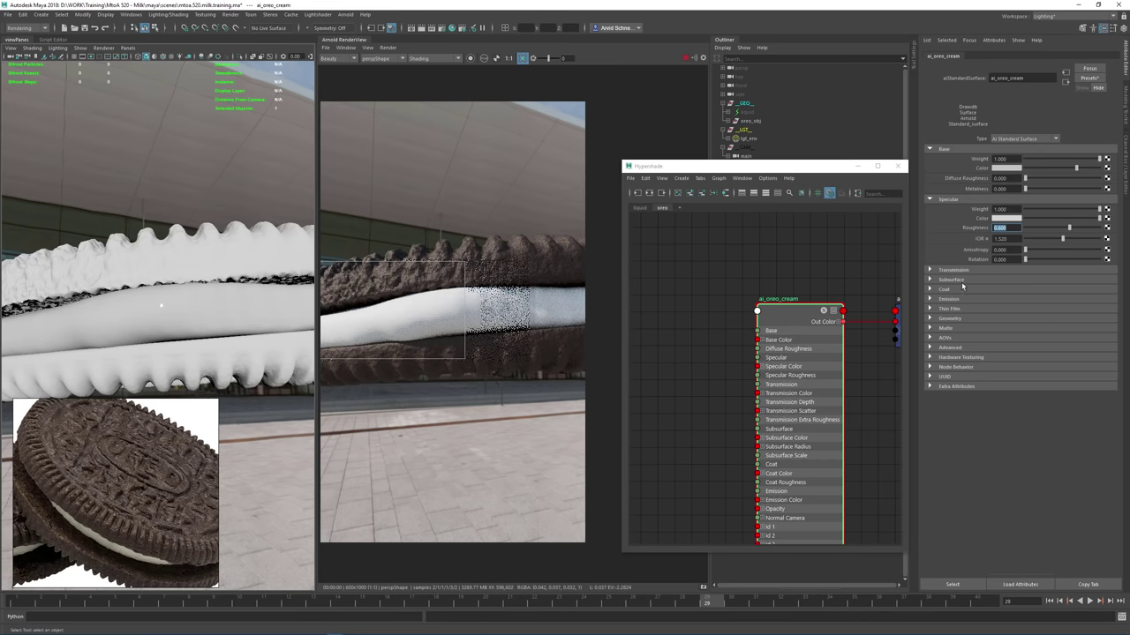
left_click(988, 241)
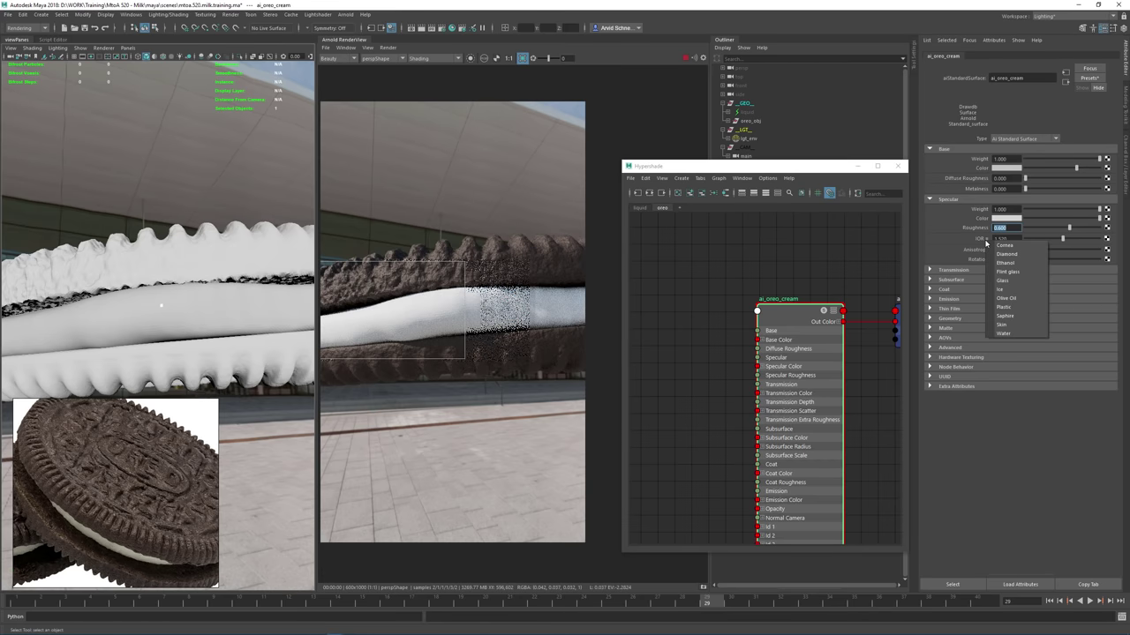
left_click(1012, 323)
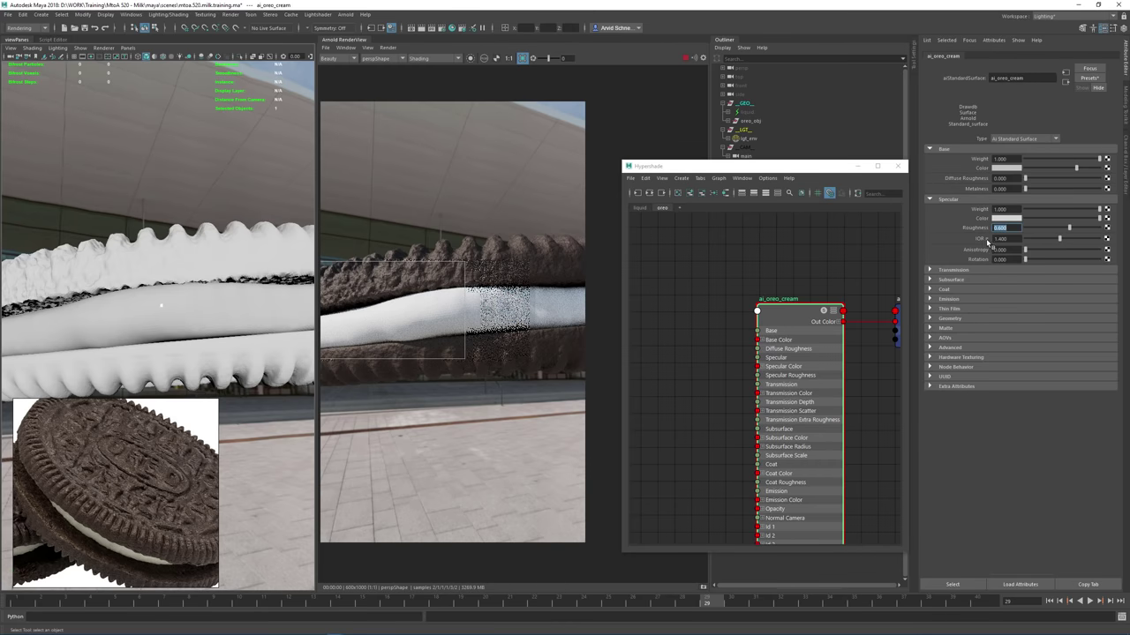
left_click(988, 241)
left_click(1006, 332)
Select the cookie wafer and set its ai_oreo material's specular IOR to 1.45
left_click(502, 278)
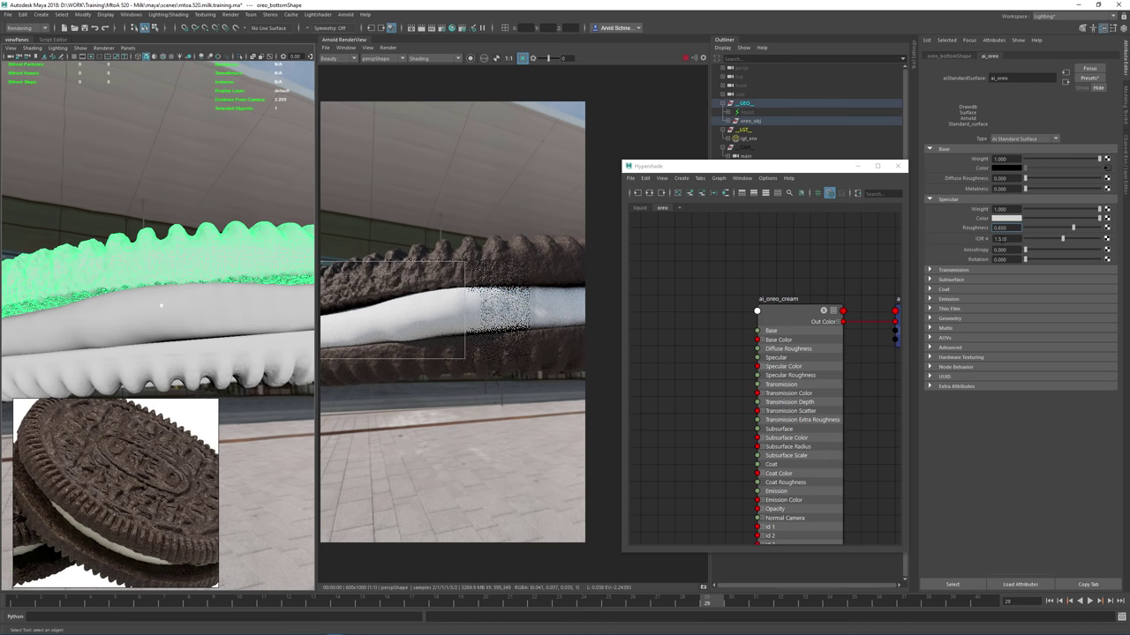
key("Tab")
type("1.45")
key("Return")
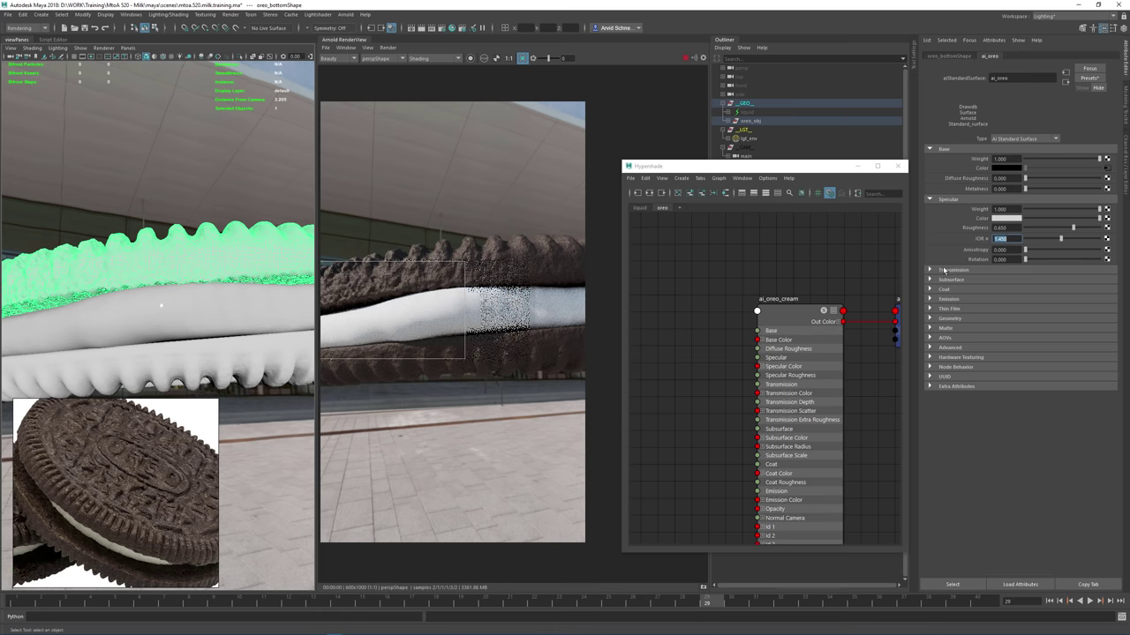
Set ai_oreo_cream's subsurface Weight to 1 and its subsurface Type to randomwalk
left_click(836, 302)
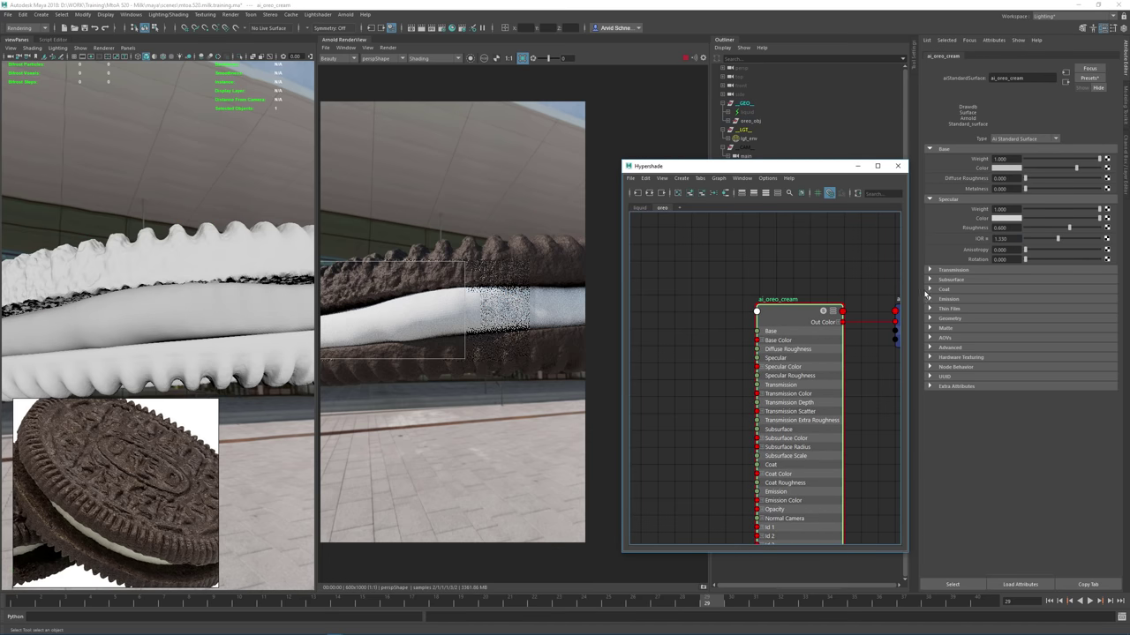
left_click(952, 280)
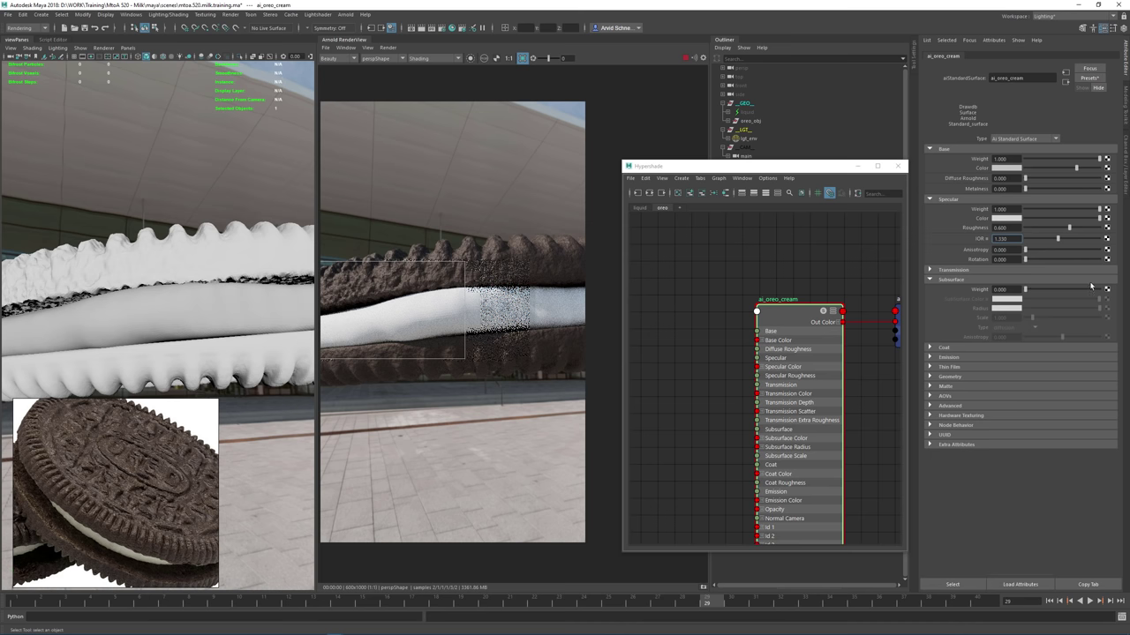
left_click(1082, 291)
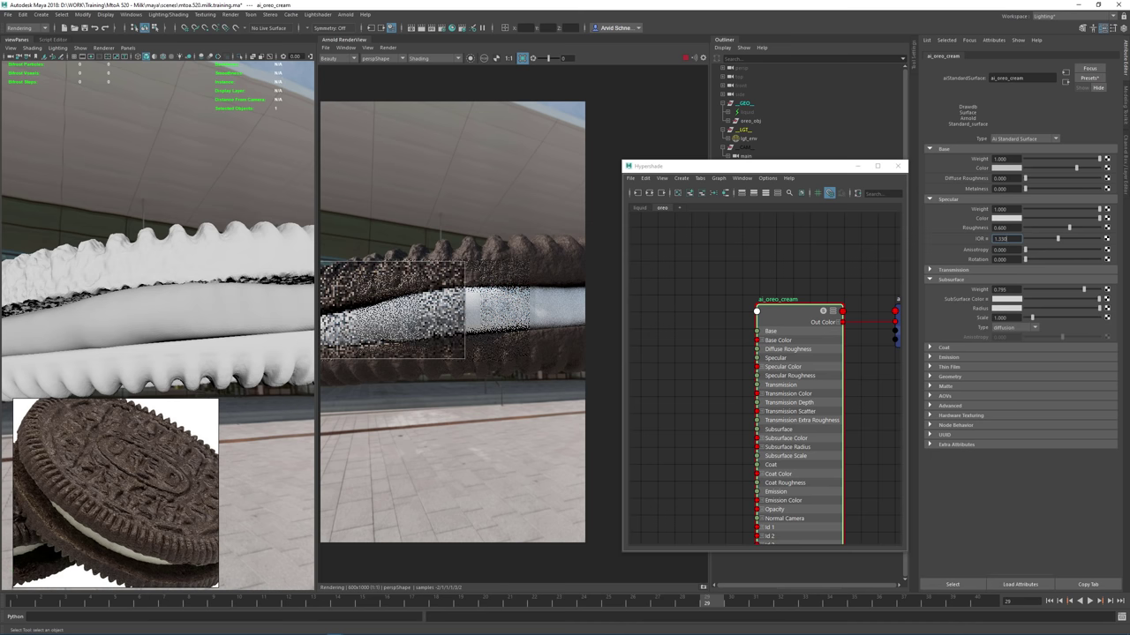
left_click(1013, 328)
left_click(1010, 344)
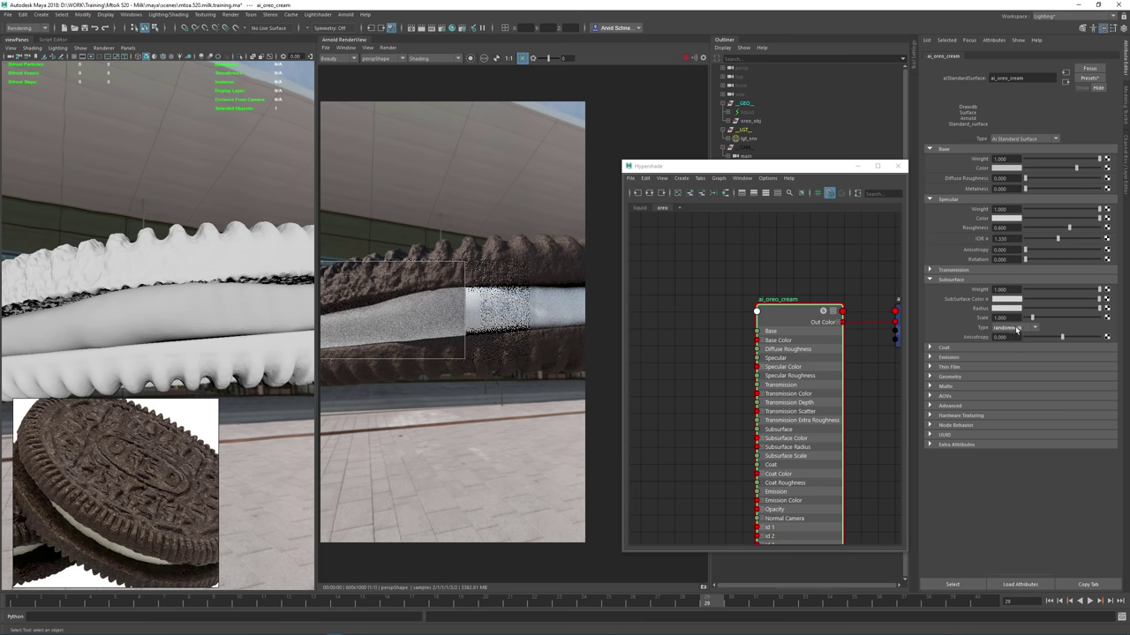
Set the cream's subsurface Scale to 0.1 and clear the render region to render the full frame
double_click(1001, 318)
type("0.1")
key("Return")
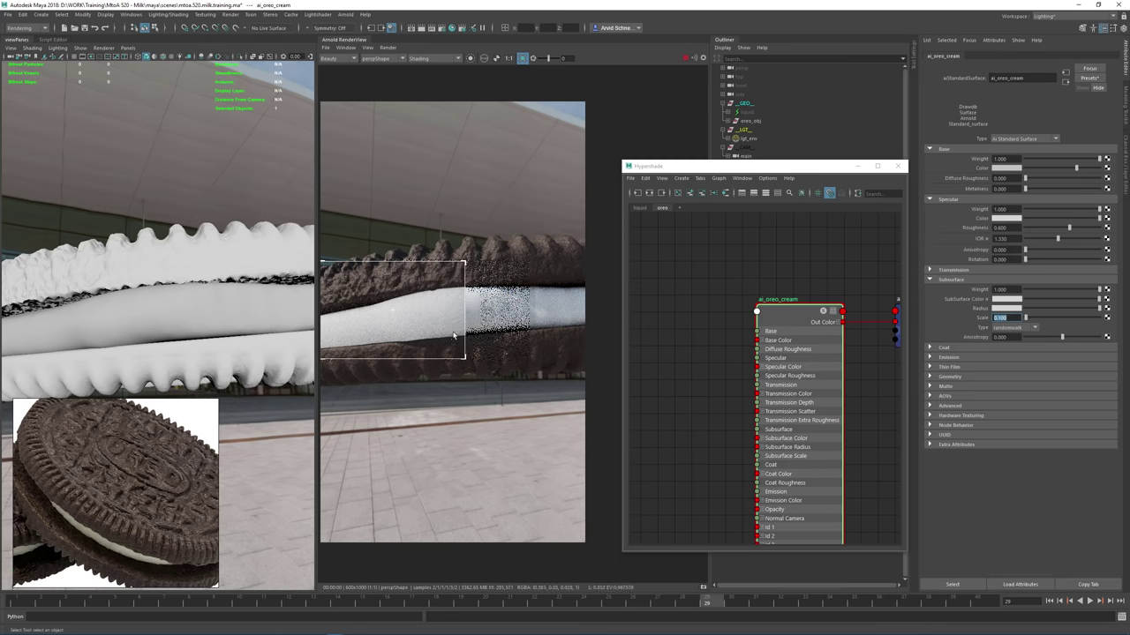
left_click(408, 318)
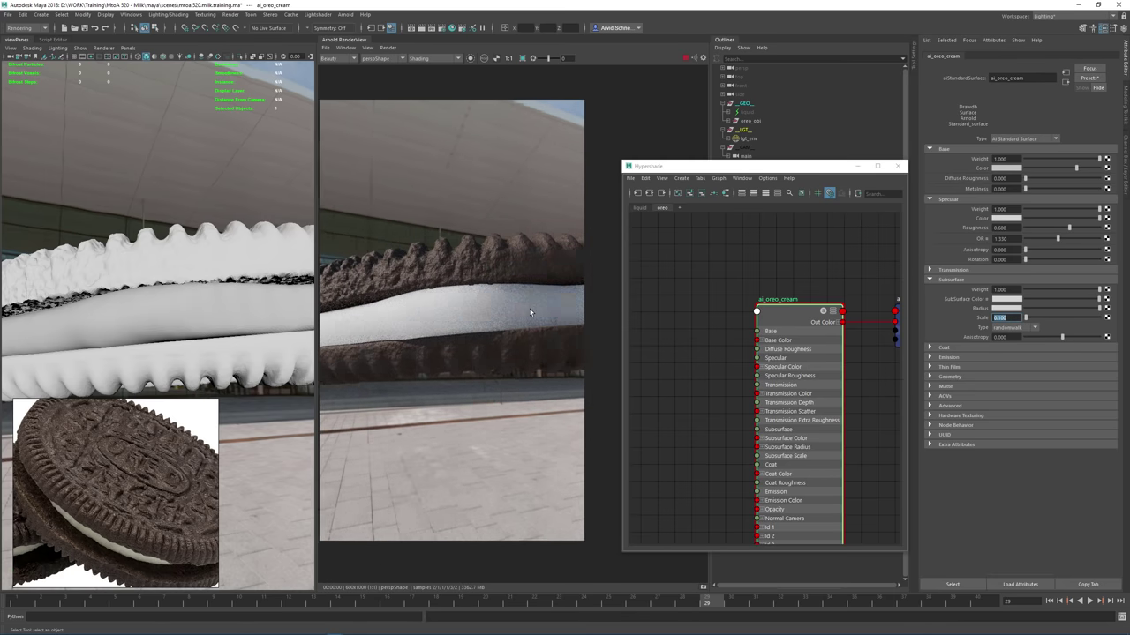
Darken ai_oreo_cream's subsurface Radius to a medium grey
scroll(162, 283, "down", 5)
scroll(161, 283, "up", 3)
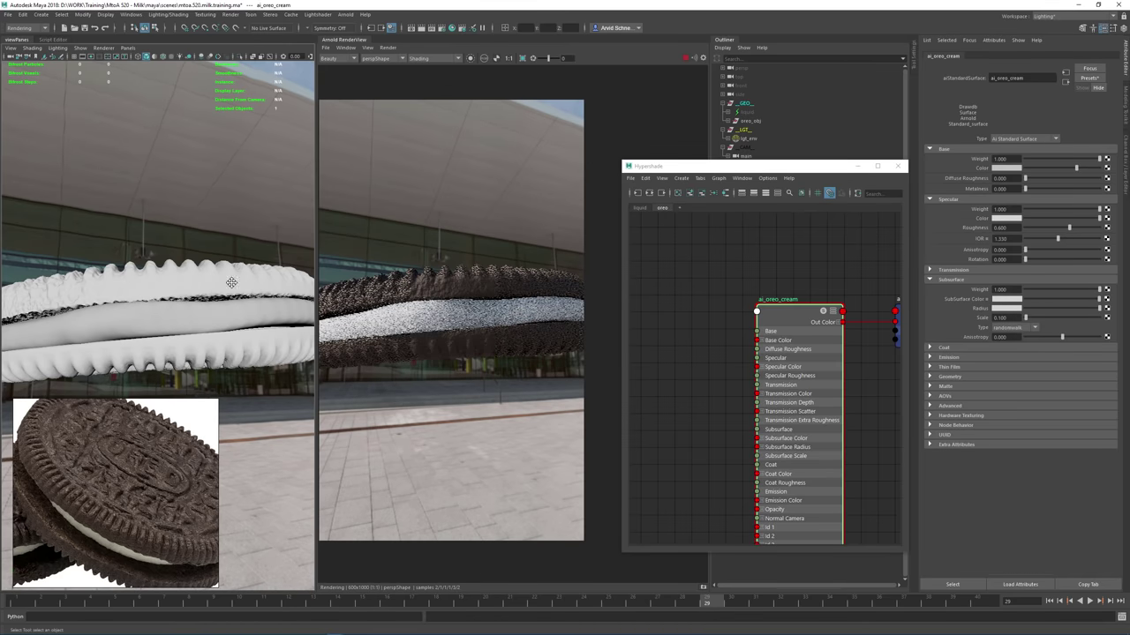
scroll(161, 283, "up", 2)
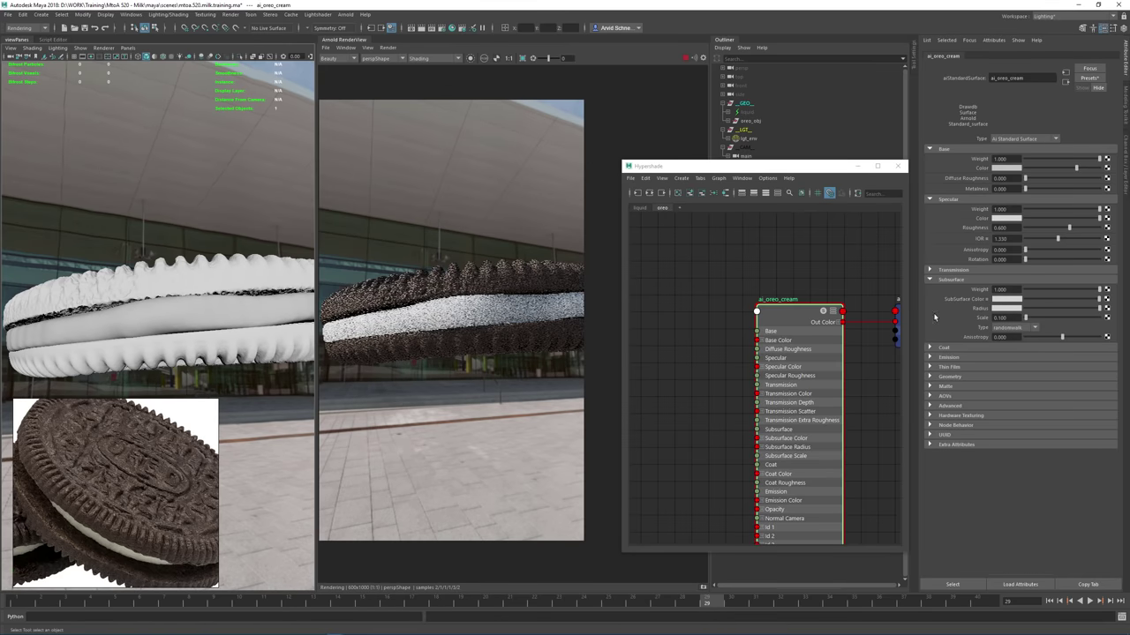
right_click(987, 302)
left_click(1006, 299)
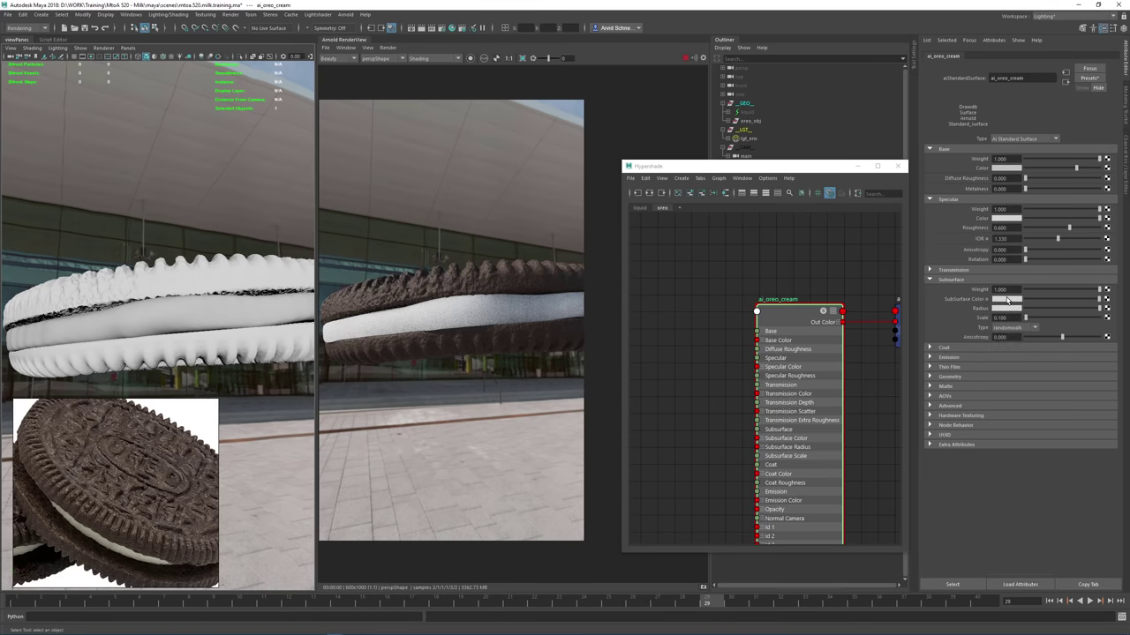
left_click(1007, 299)
left_click(968, 332)
left_click(1034, 310)
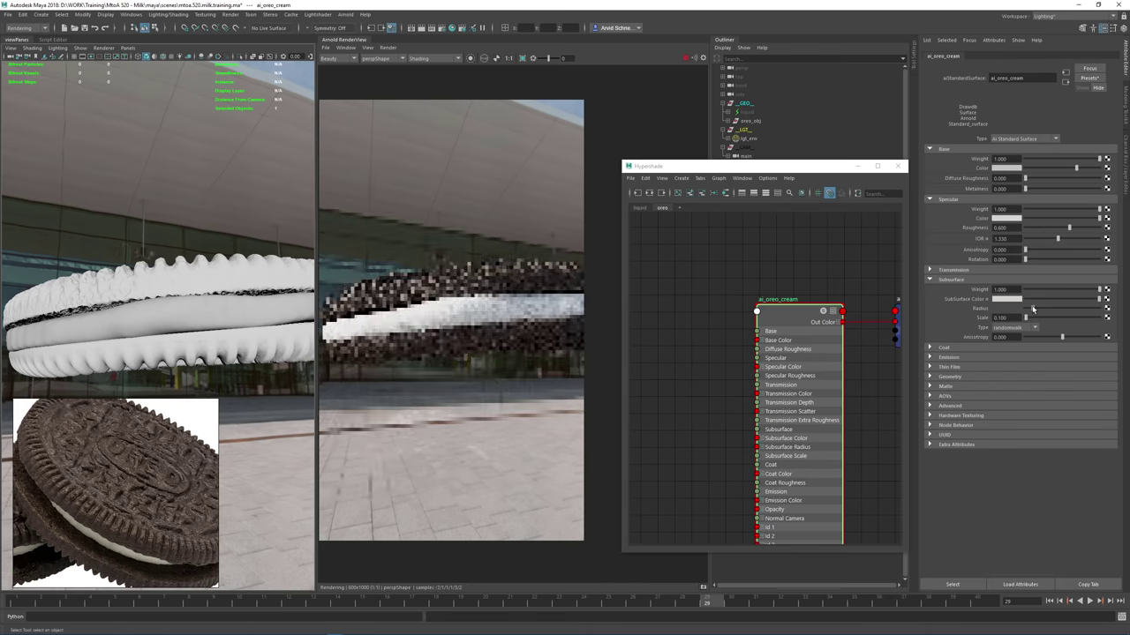
left_click_drag(1035, 311, 1044, 309)
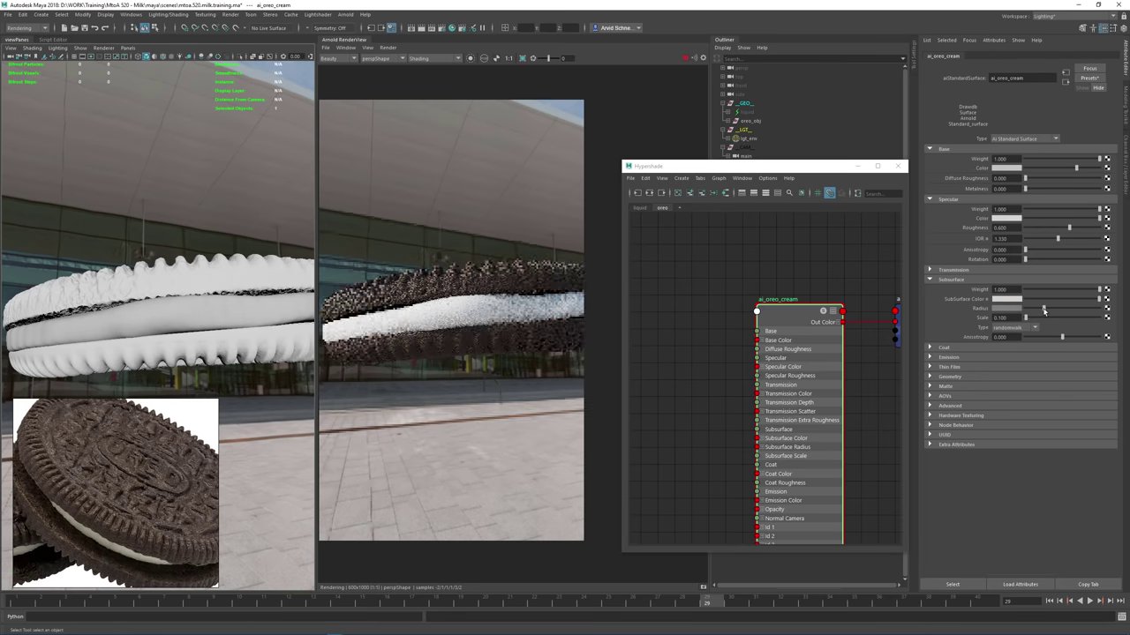
Set ai_oreo_cream's subsurface Scale to 0.05 and clear the render region to check the full frame
middle_click_drag(519, 309, 576, 309)
left_click_drag(458, 283, 577, 348, "shift")
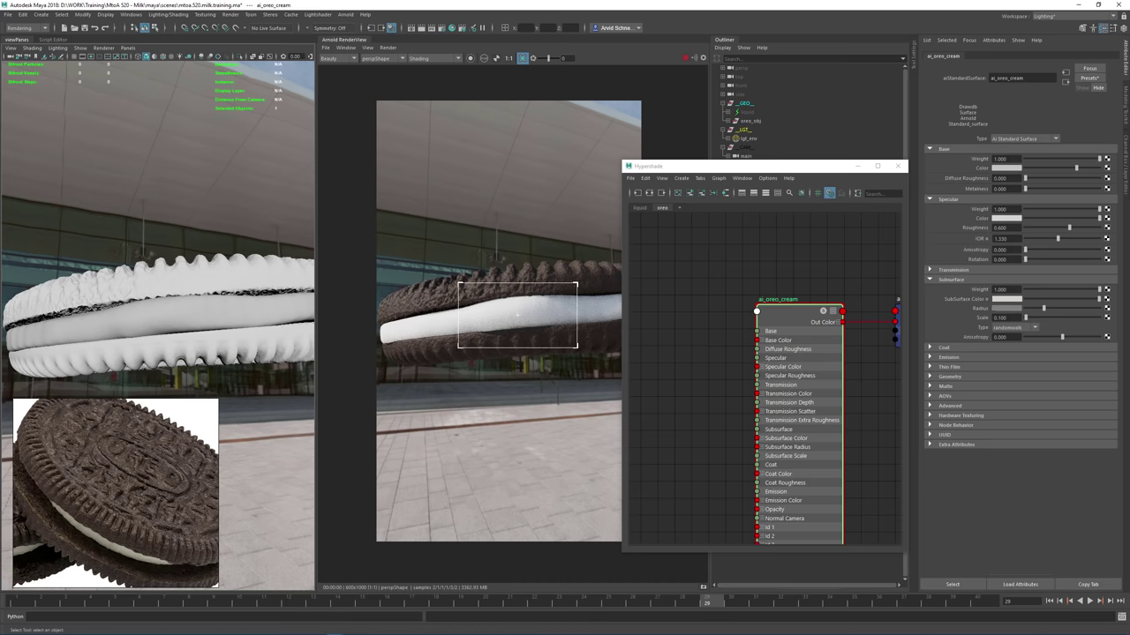
double_click(1000, 318)
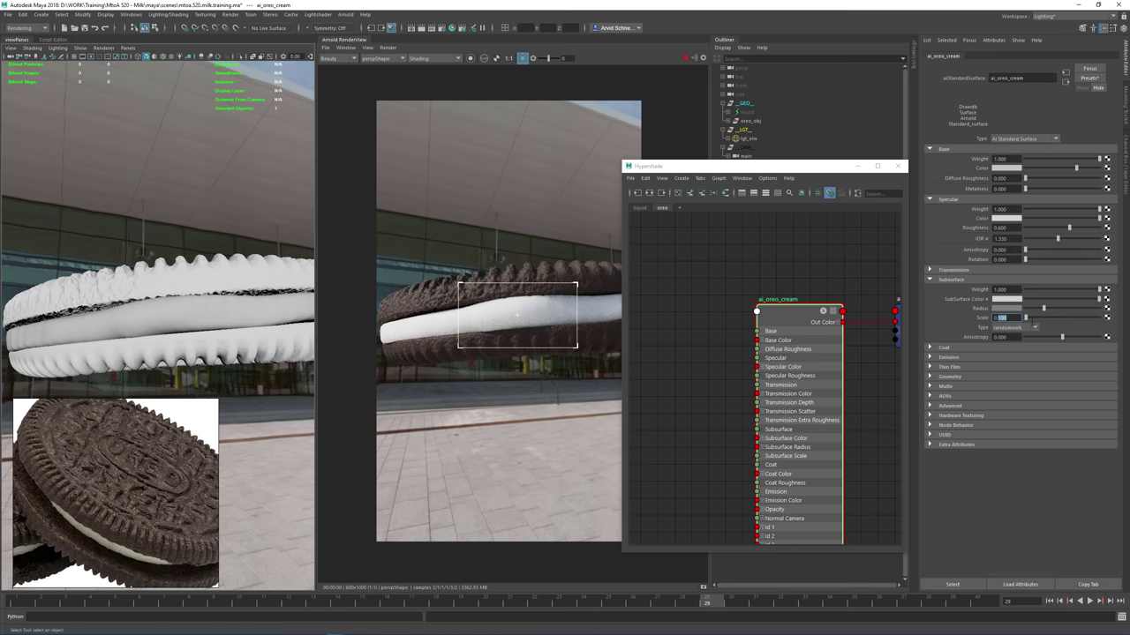
left_click(451, 347)
left_click(463, 380, "shift")
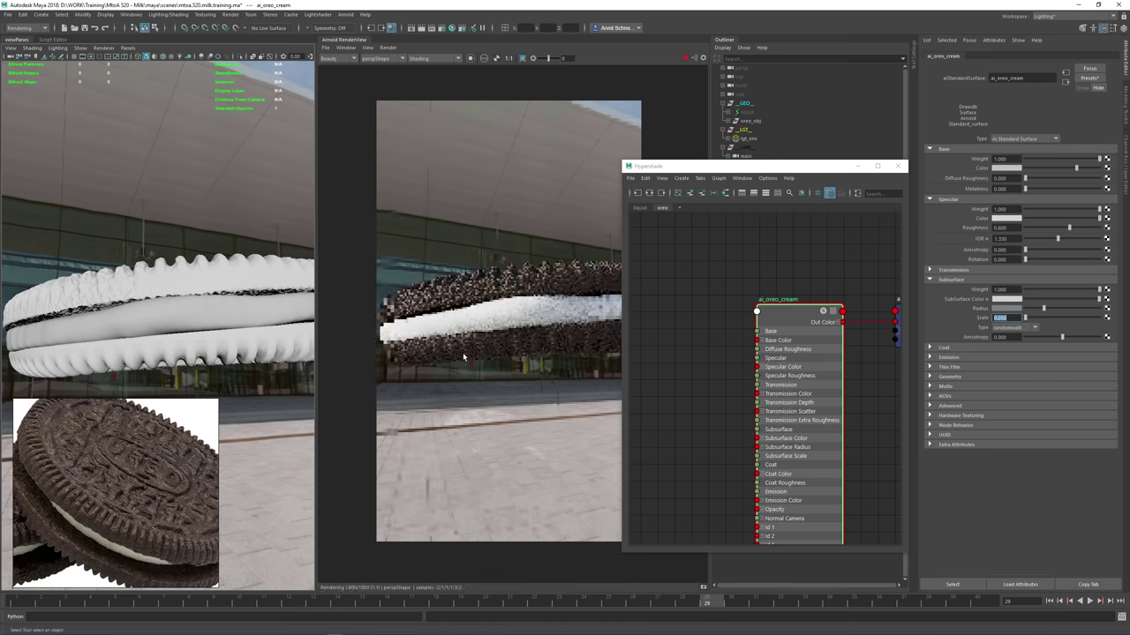
middle_click_drag(610, 308, 568, 305)
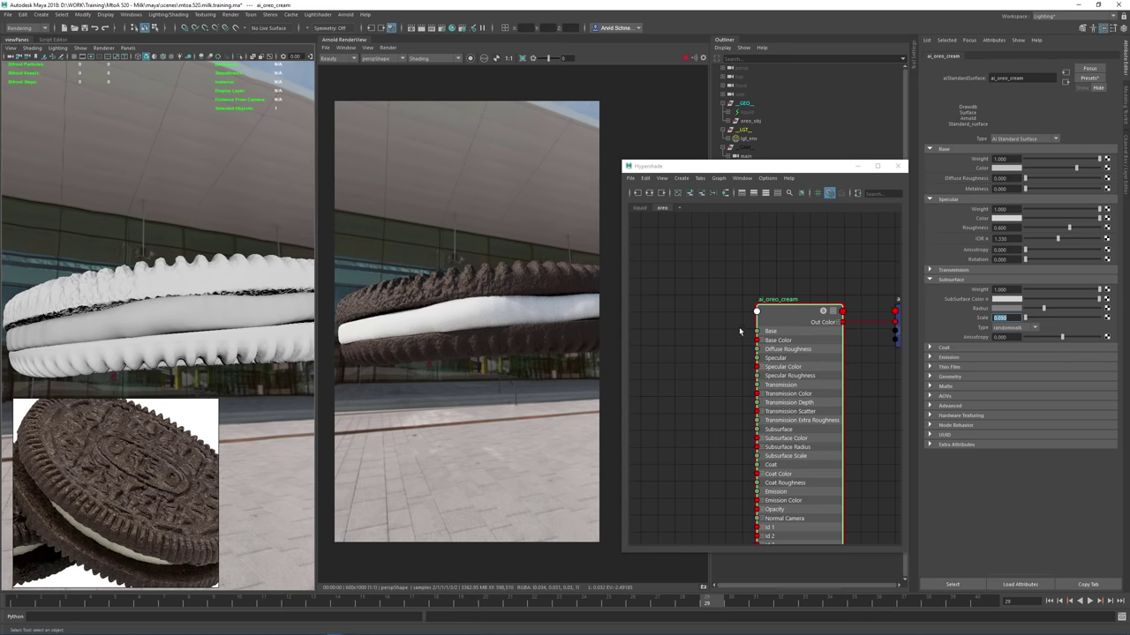
Add an aiNoise node to the oreo shader graph, placed upstream of ai_oreo_cream
mouse_move(739, 329)
middle_mouse_down("alt")
mouse_move(758, 307)
mouse_move(727, 323)
middle_mouse_up("alt")
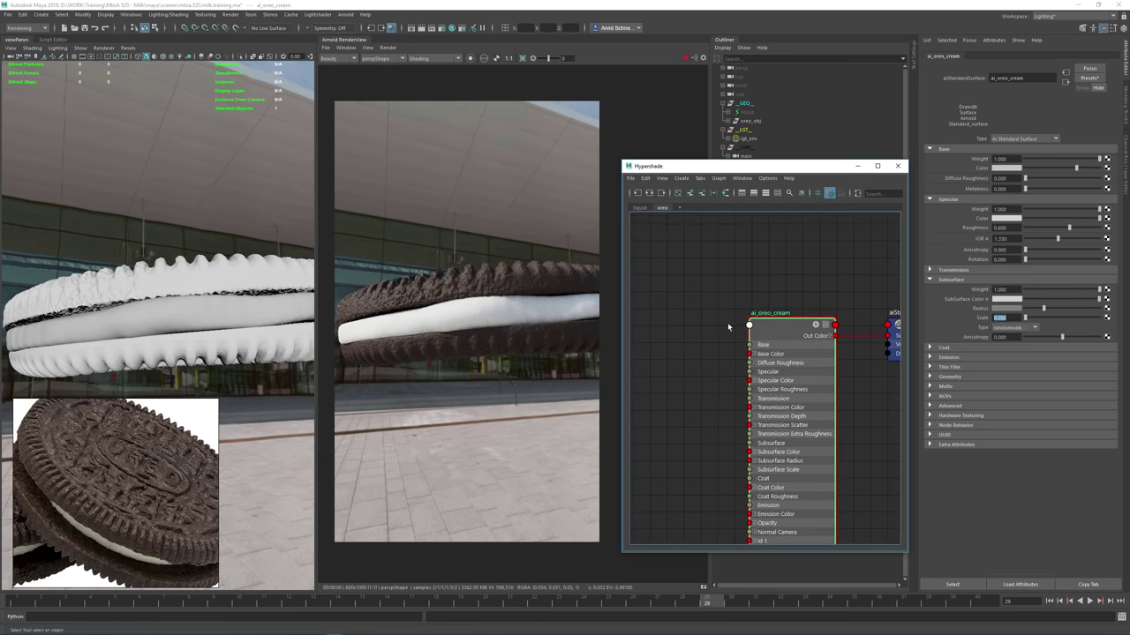
left_click(707, 339)
key("Tab")
type("ainoise")
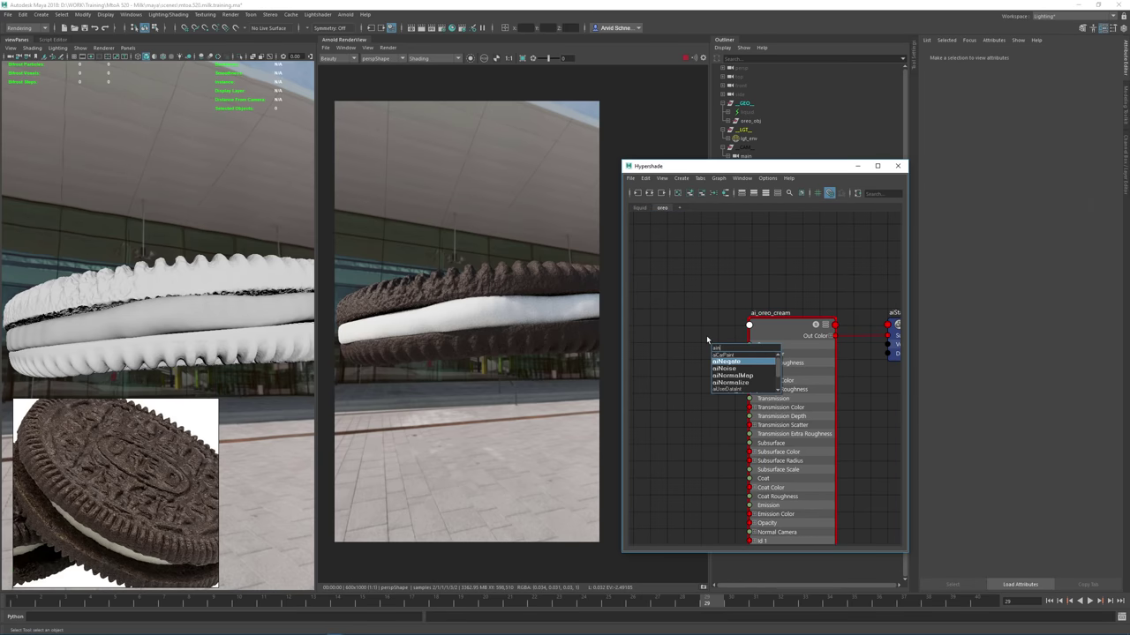
key("Return")
middle_click_drag(743, 371, 810, 320, "alt")
left_click_drag(810, 320, 676, 370)
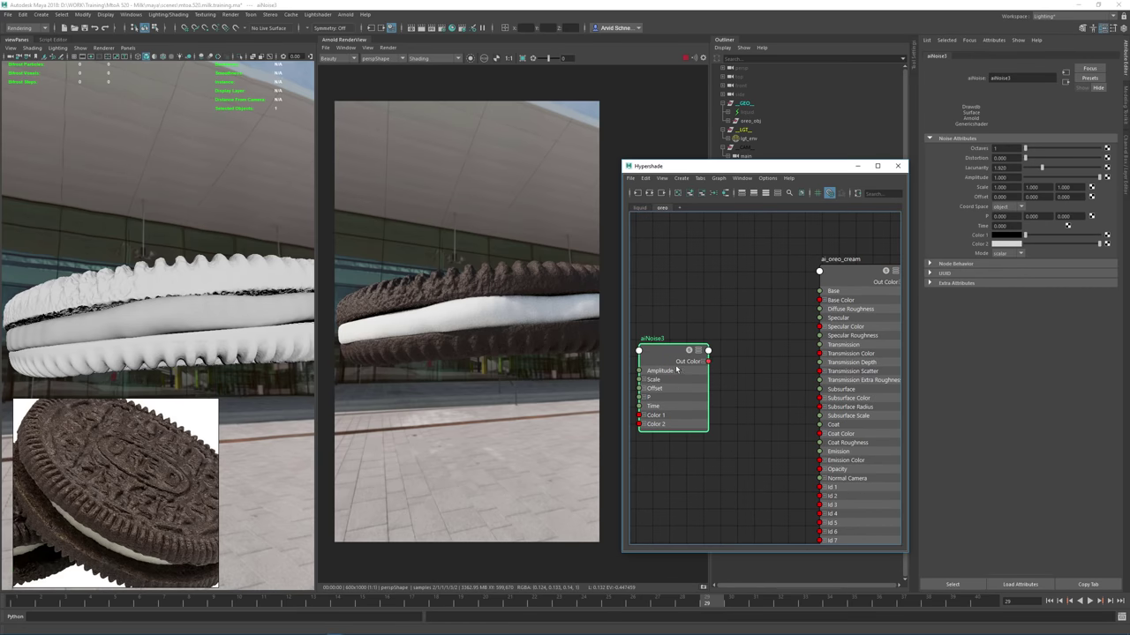
middle_click_drag(728, 385, 793, 327, "alt")
left_click_drag(749, 298, 673, 294)
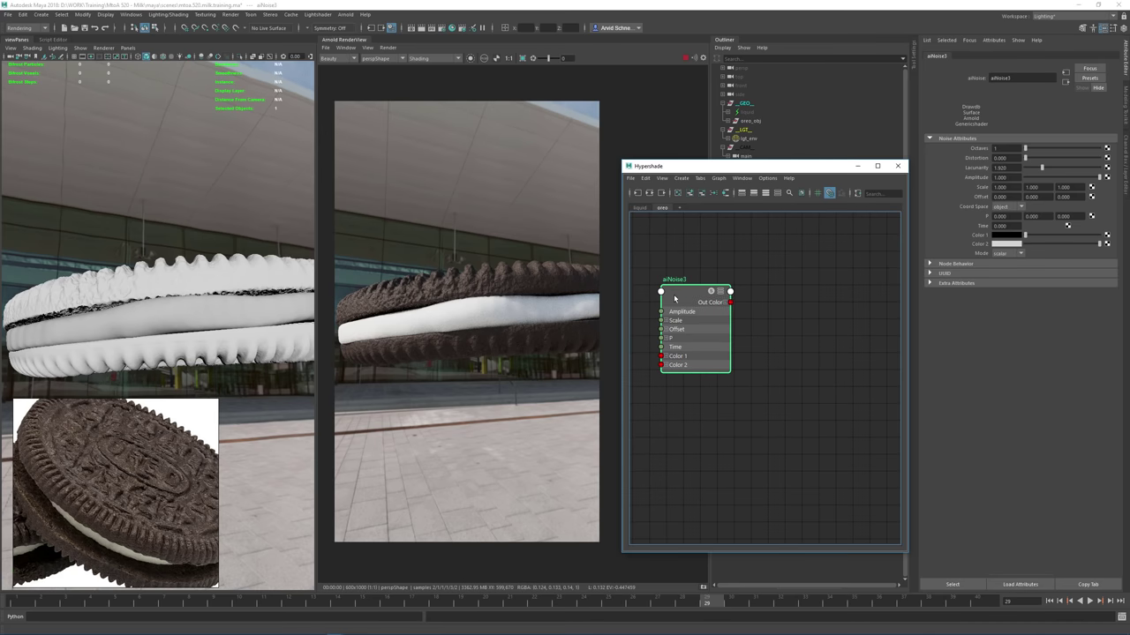
Add an aiBump2d node between the new noise node and ai_oreo_cream
key("Tab")
type("aibump")
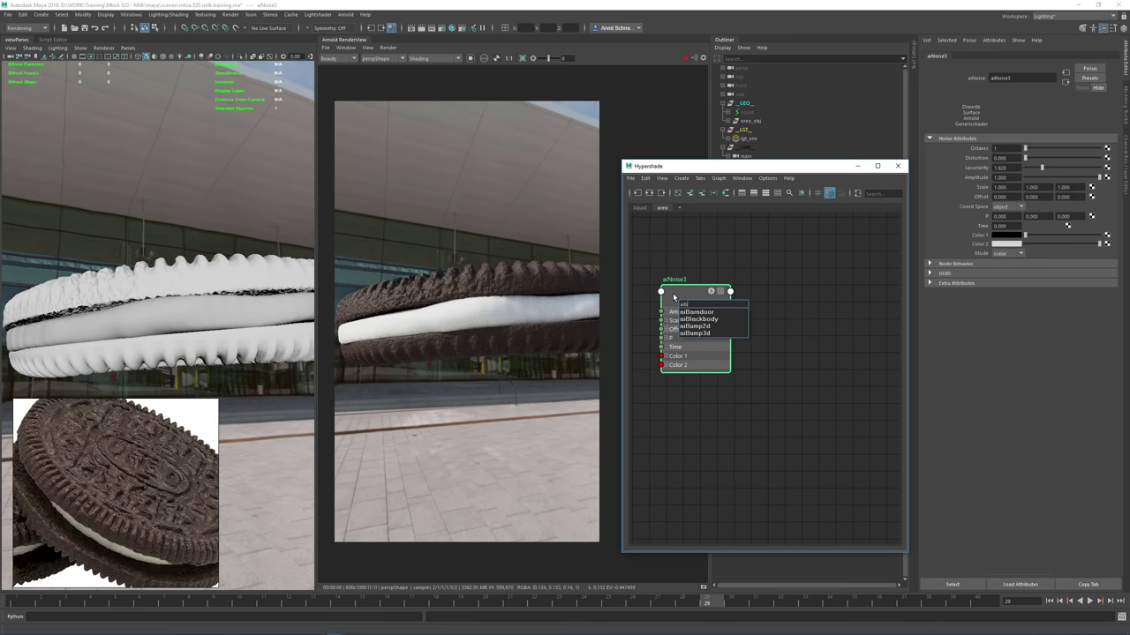
key("Return")
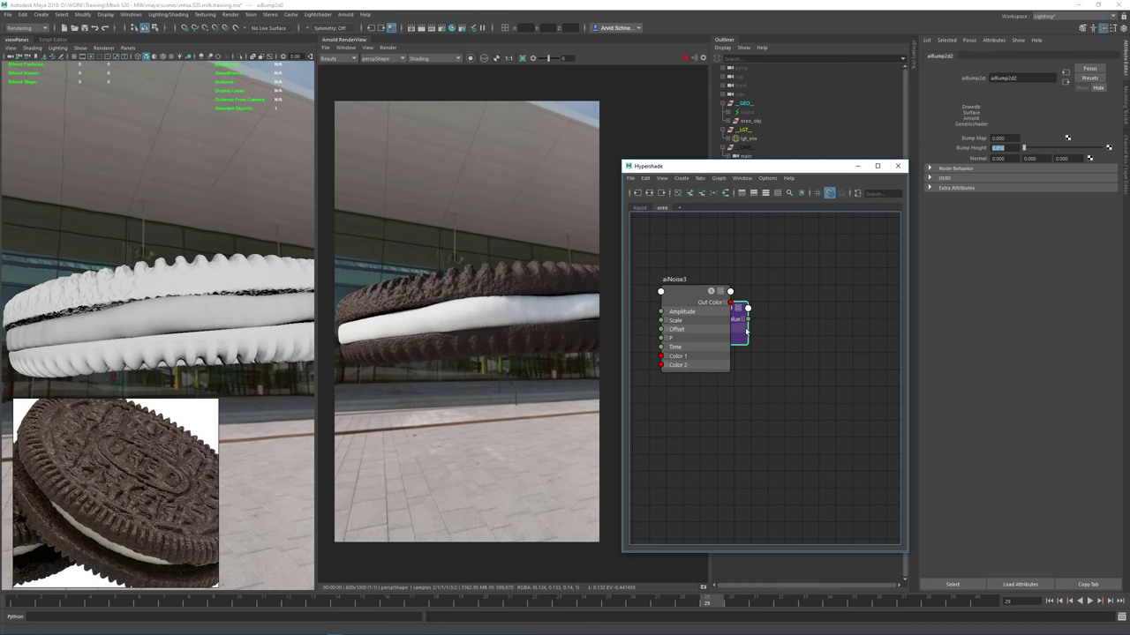
left_click_drag(747, 332, 806, 312)
left_click(852, 353)
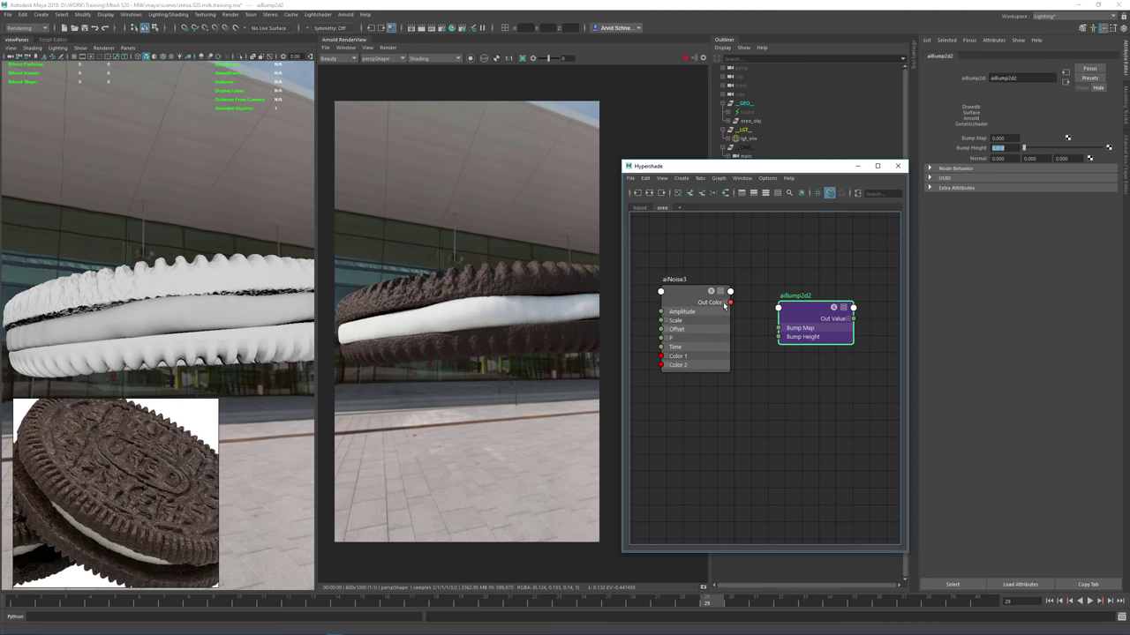
Connect the noise's Out Color R to the bump node's Bump Map, and the bump's Out Value to ai_oreo_cream's Normal Camera
left_click(725, 303)
left_click_drag(730, 312, 777, 329)
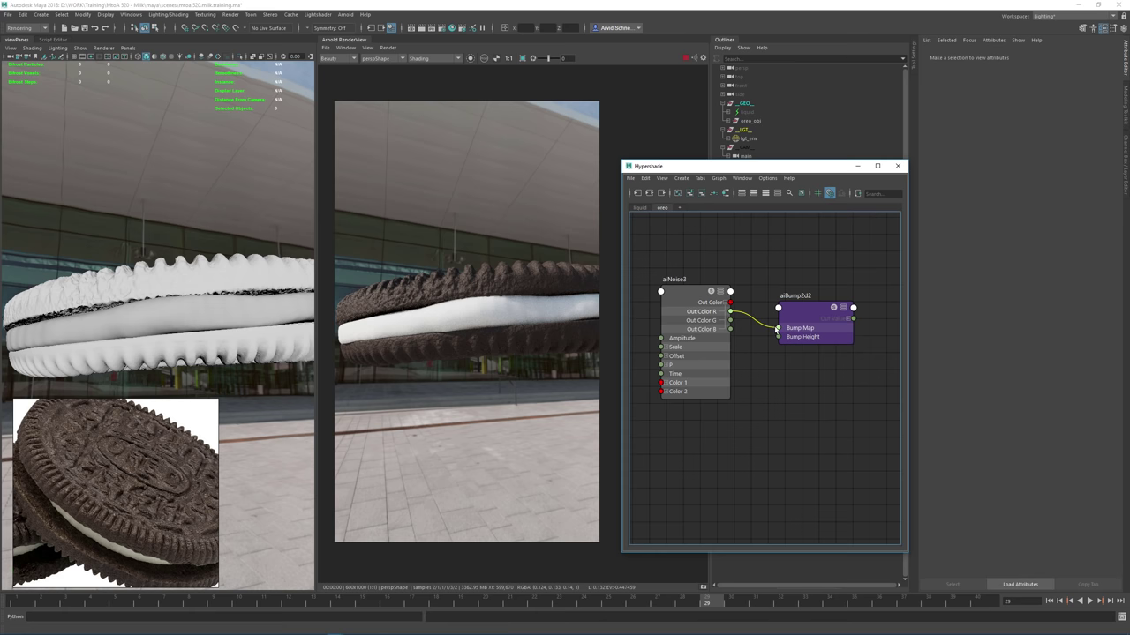
middle_click_drag(860, 361, 755, 333, "alt")
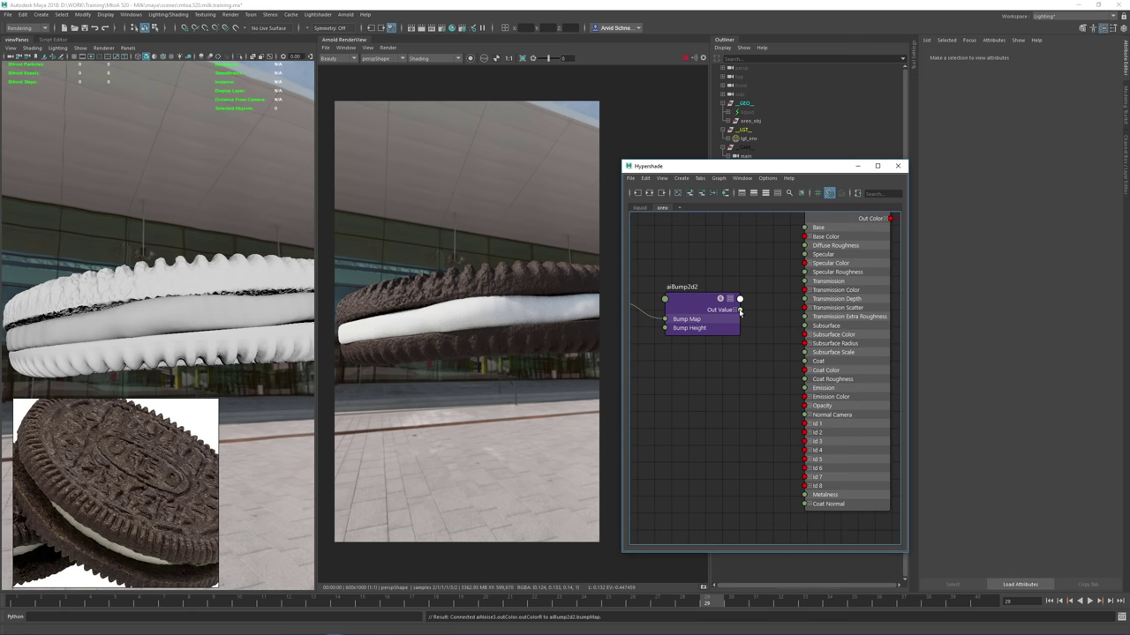
left_click_drag(740, 310, 819, 419)
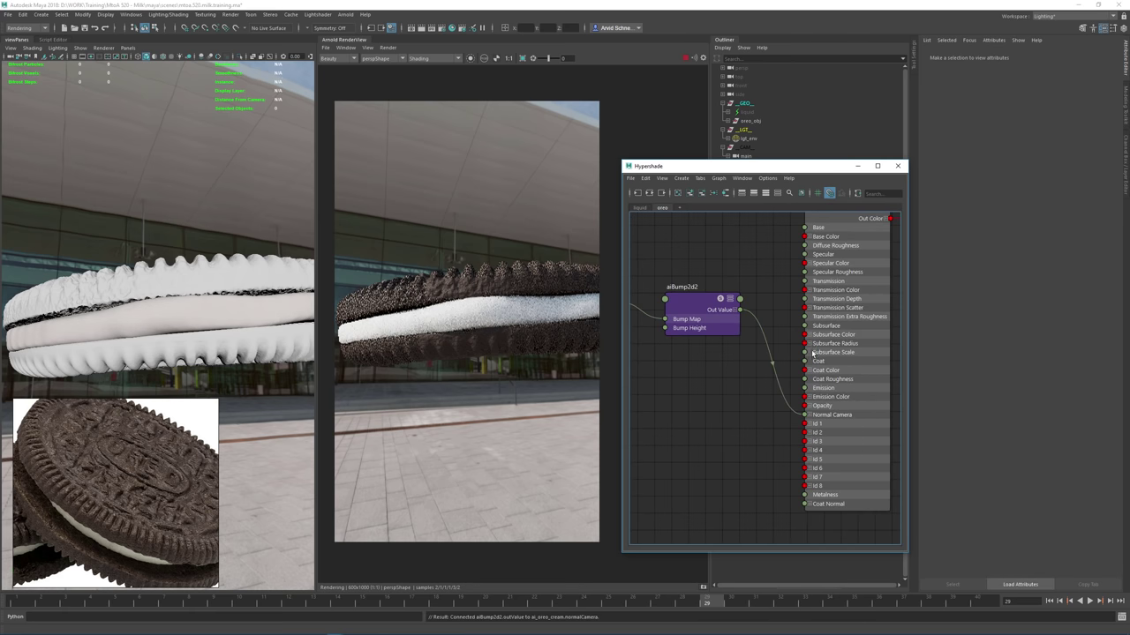
Isolate the cream's noise node in a render region over the cream and set its Octaves to 5
middle_click_drag(812, 353, 892, 365, "alt")
middle_click_drag(764, 296, 813, 297, "alt")
left_click(677, 297)
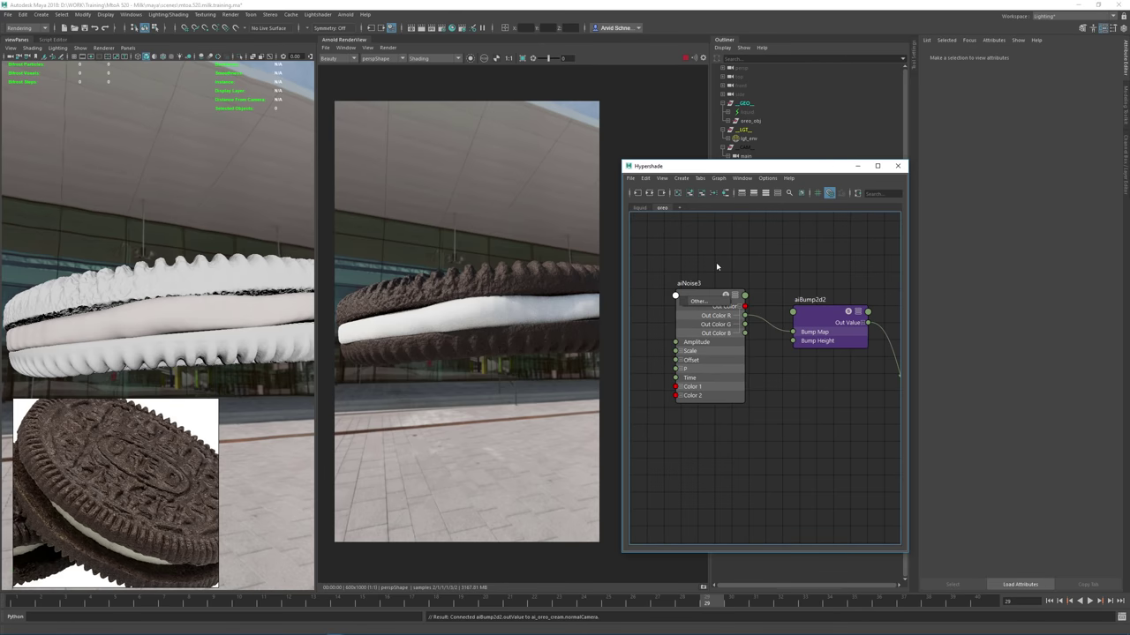
left_click(711, 293)
left_click_drag(441, 276, 574, 365)
left_click_drag(1004, 149, 965, 153)
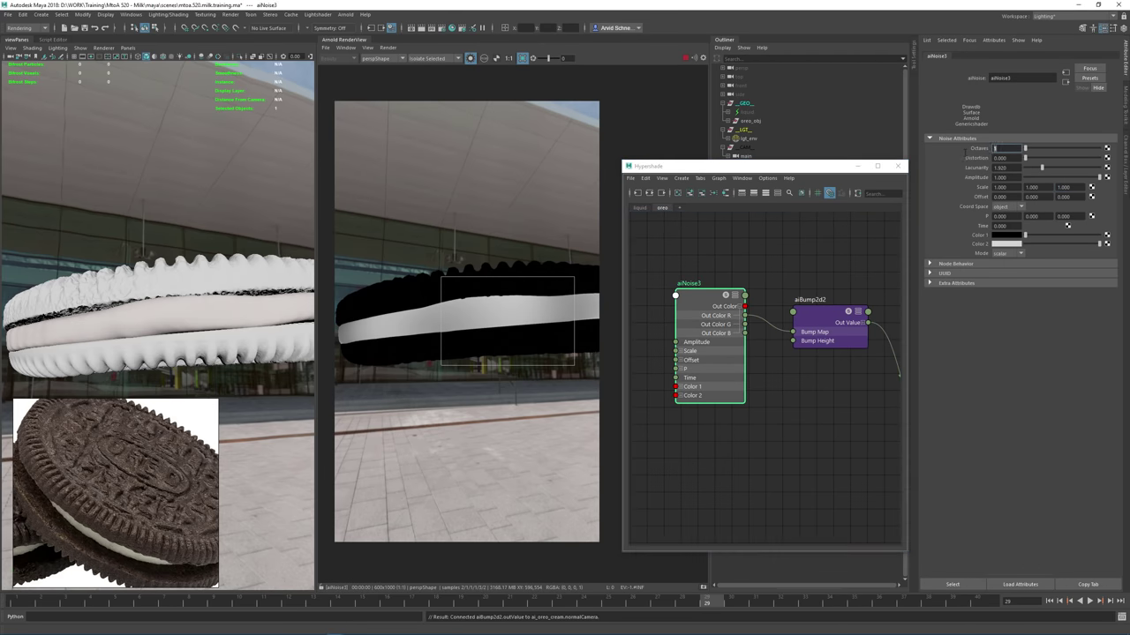
type("5")
key("Return")
Set the cream noise's Scale to 50 on all three axes and its Coord Space to Pref
left_click_drag(1003, 188, 969, 189)
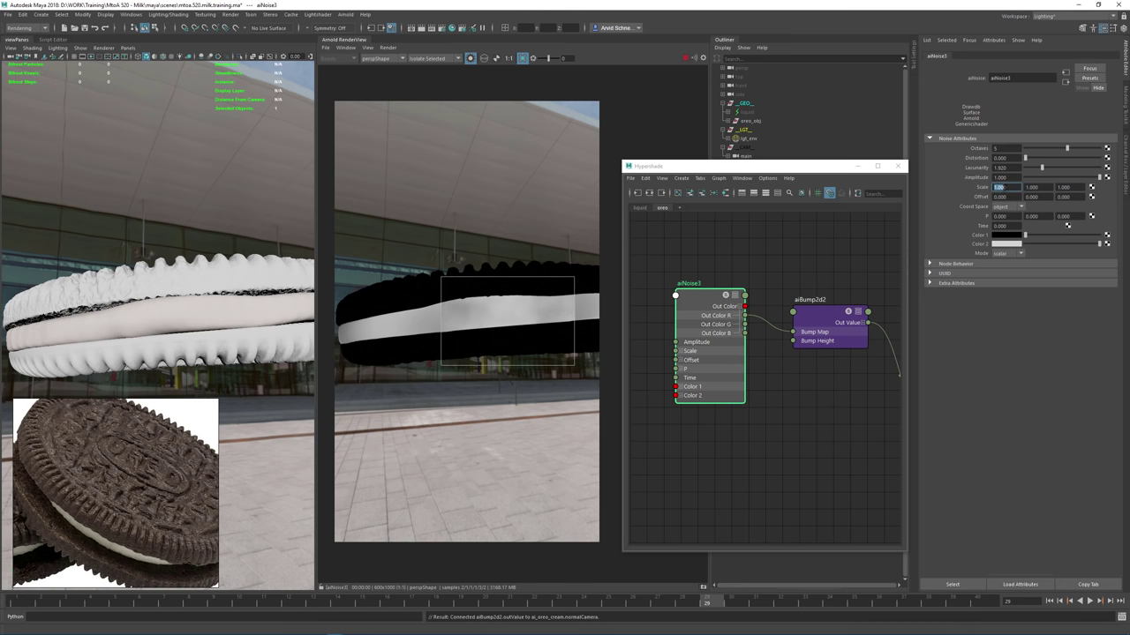
type("50")
key("Return")
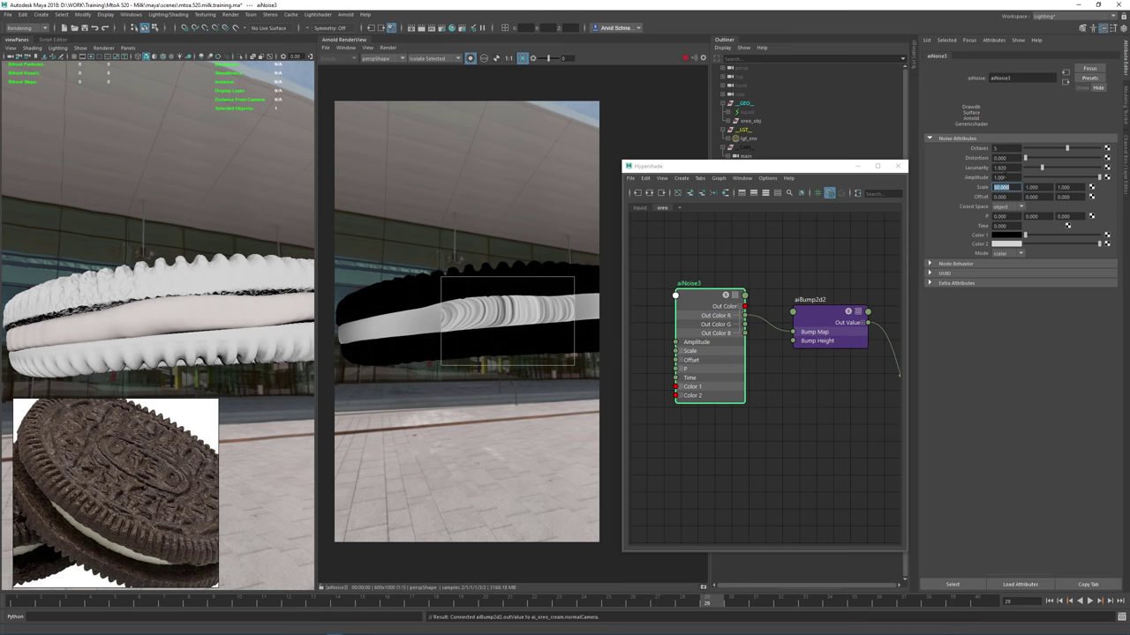
key("Tab")
type("50")
key("Tab")
type("50")
key("Return")
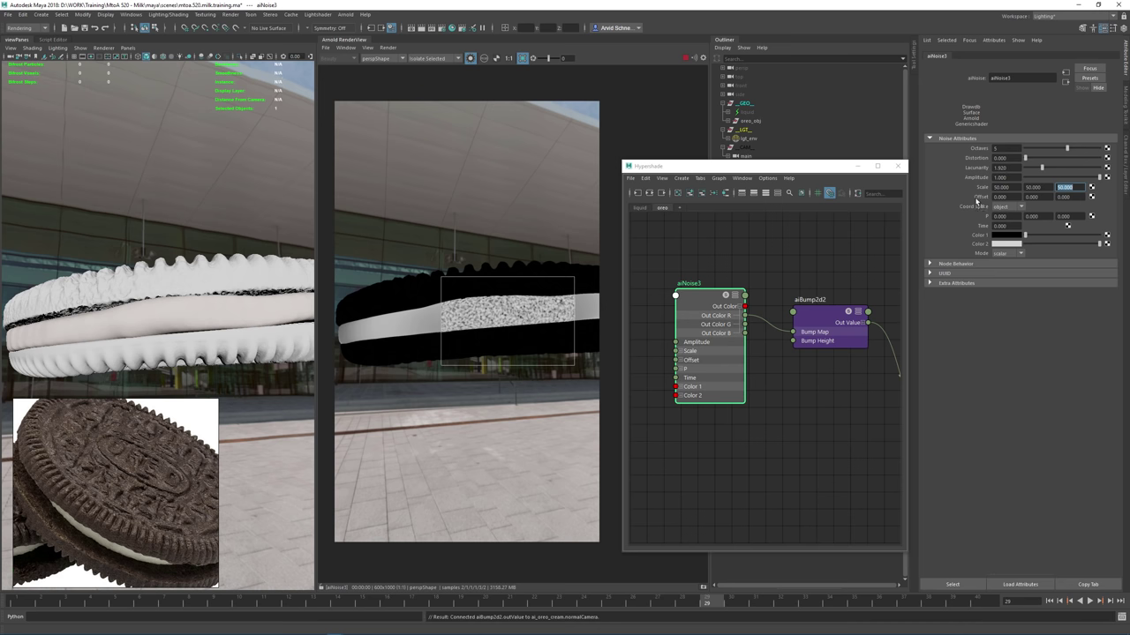
left_click(1008, 206)
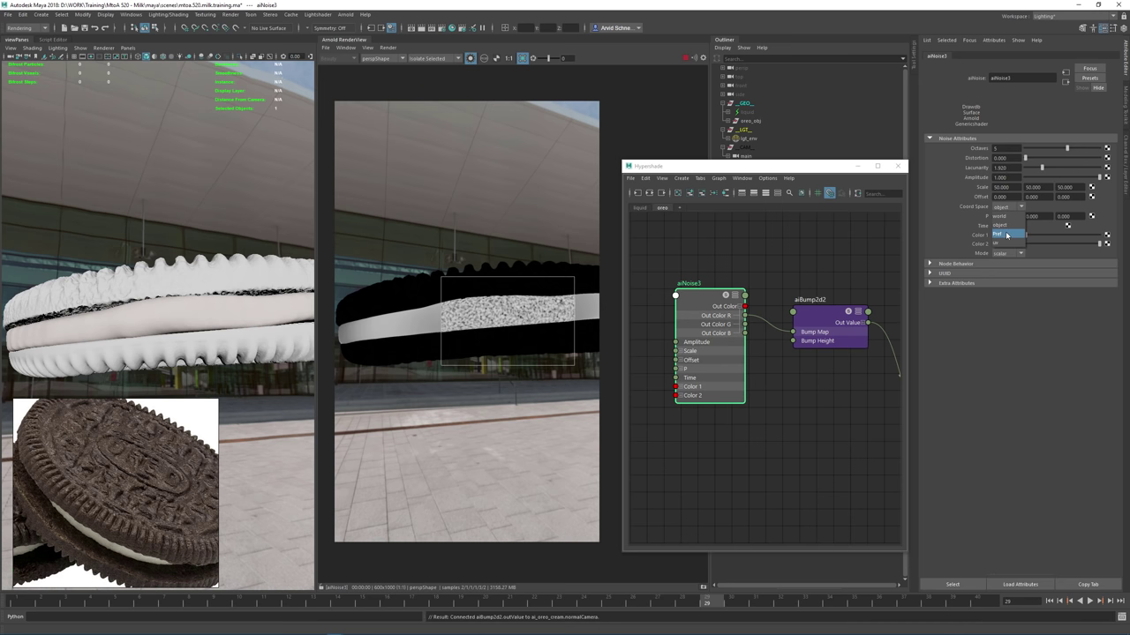
left_click(1006, 235)
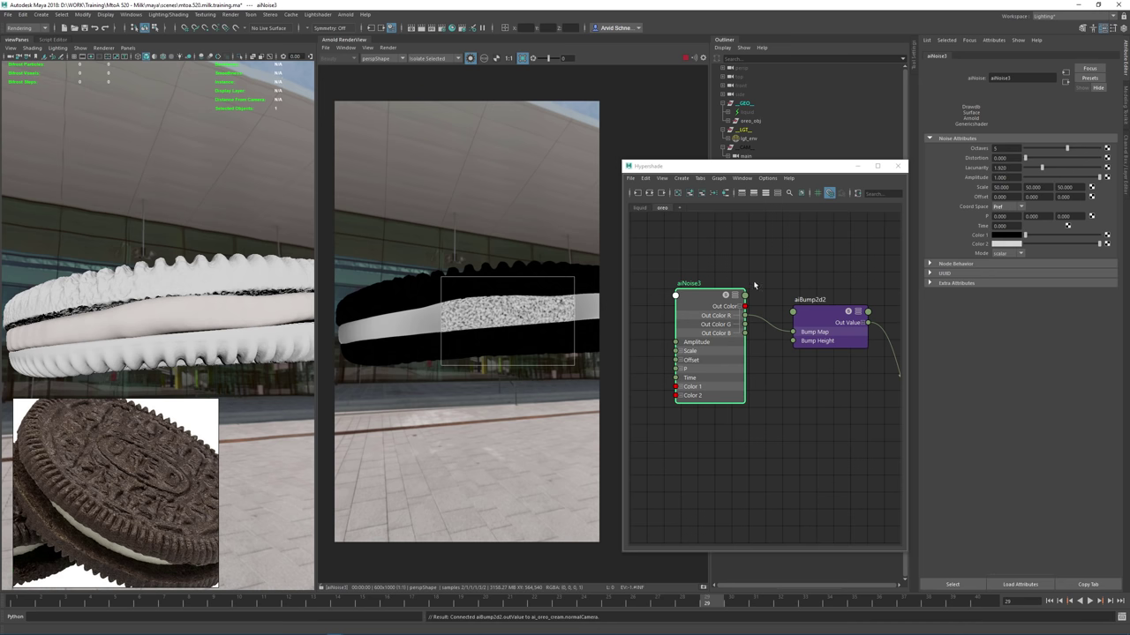
Examine the isolated noise pattern on the cream up close, restore full shading, and inspect the cream's bump from another angle
scroll(191, 292, "up", 3)
scroll(191, 291, "up", 1)
scroll(190, 291, "down", 1)
middle_click_drag(192, 196, 191, 244, "alt")
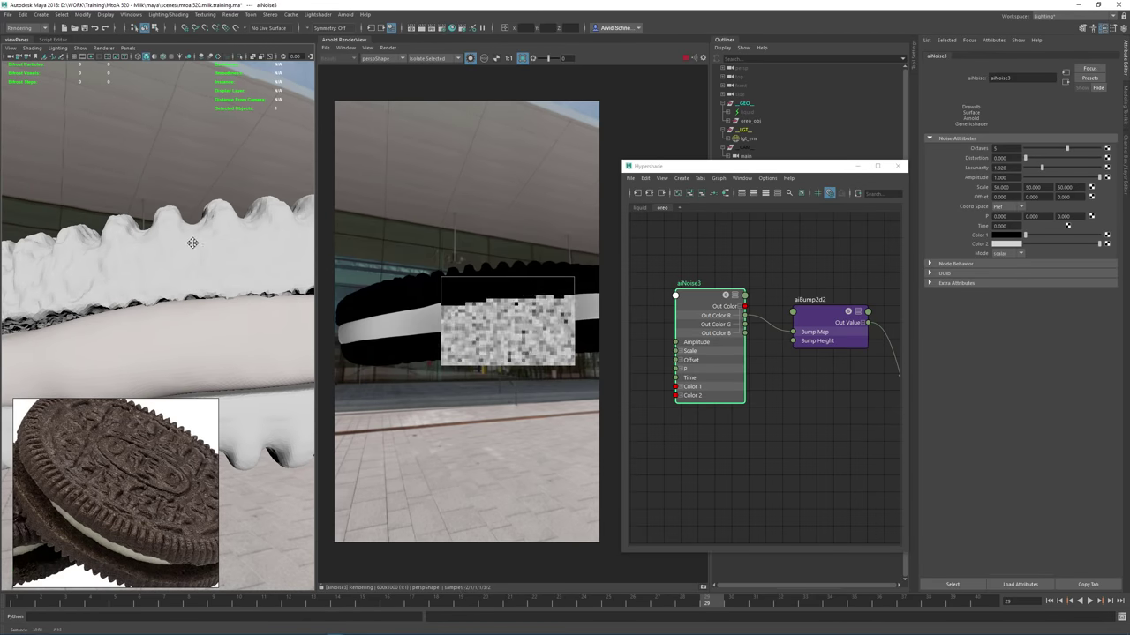
left_click_drag(207, 223, 211, 217, "alt")
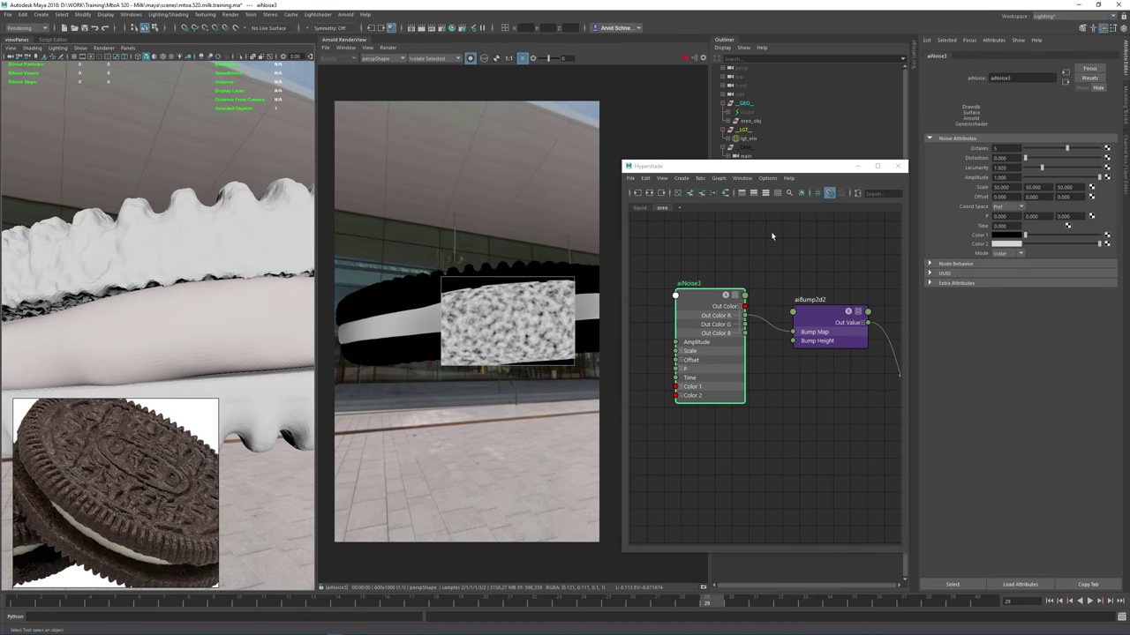
left_click(471, 59)
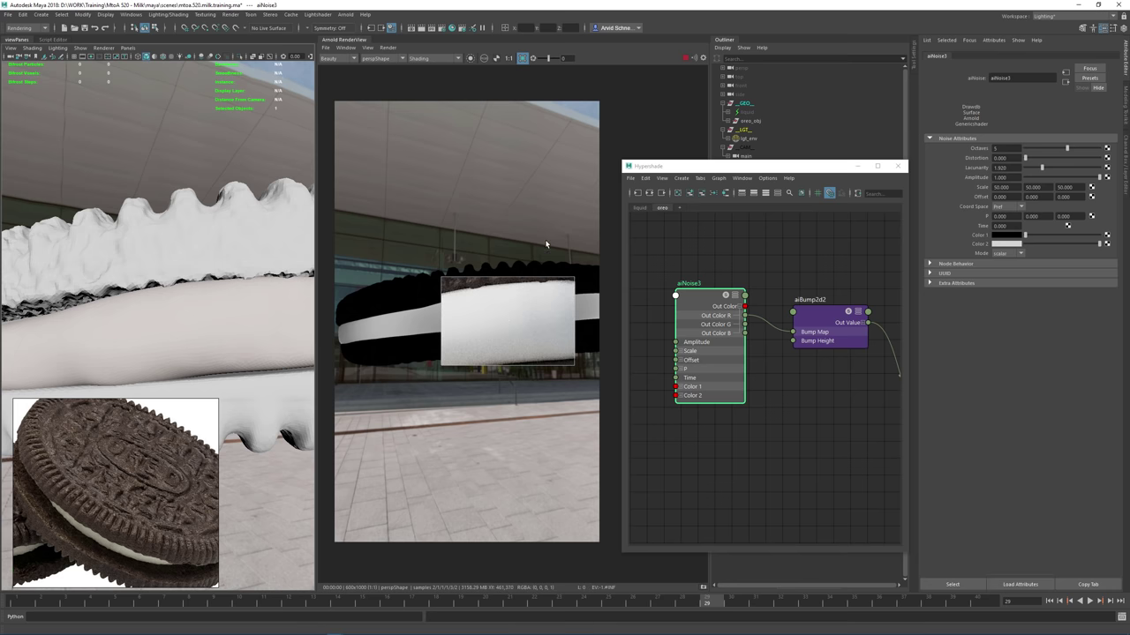
left_click_drag(232, 224, 116, 227, "alt")
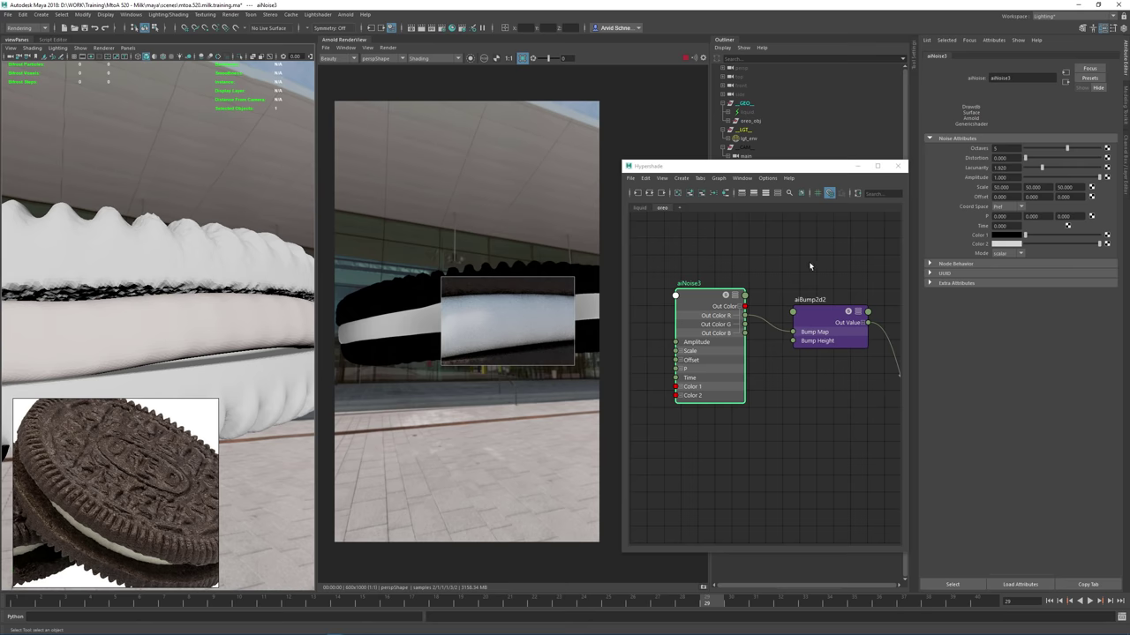
Raise the cream's aiBump2d Bump Height to about 0.15 and check the result in the full frame and a cream region
middle_click_drag(862, 316, 798, 298, "alt")
left_click(745, 301)
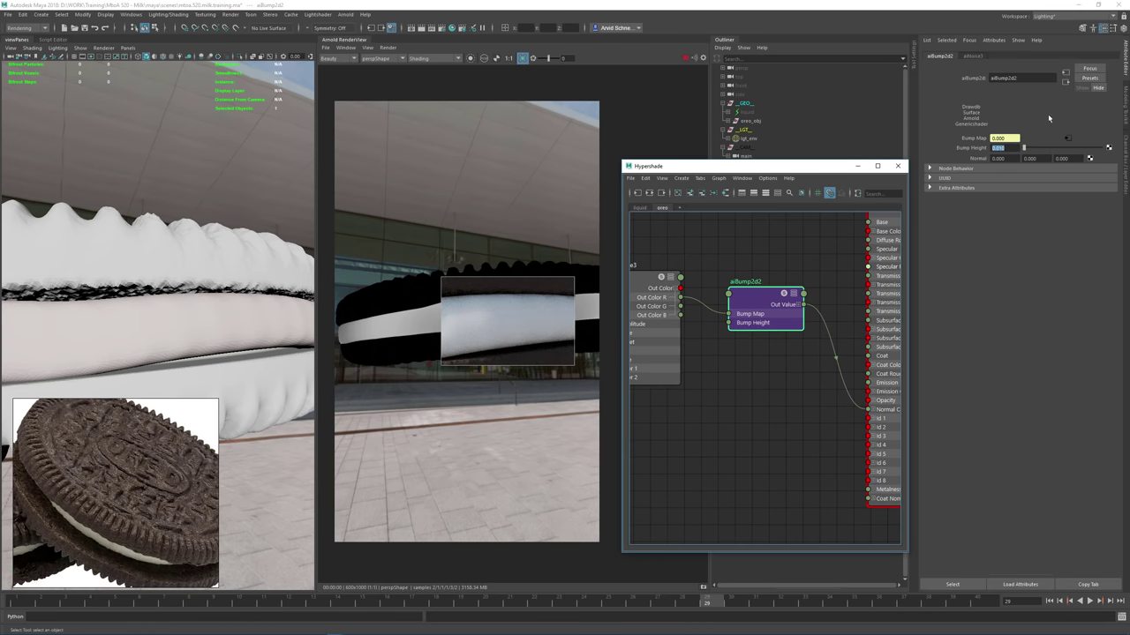
left_click_drag(1024, 147, 1036, 147)
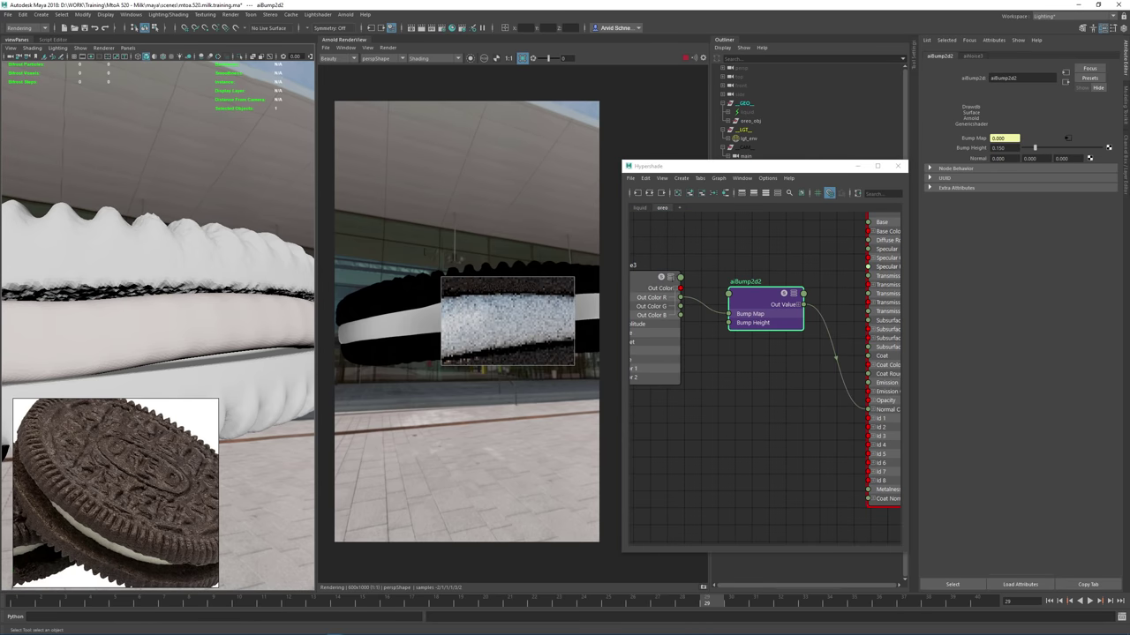
left_click(523, 58)
right_click_drag(487, 216, 477, 215, "alt")
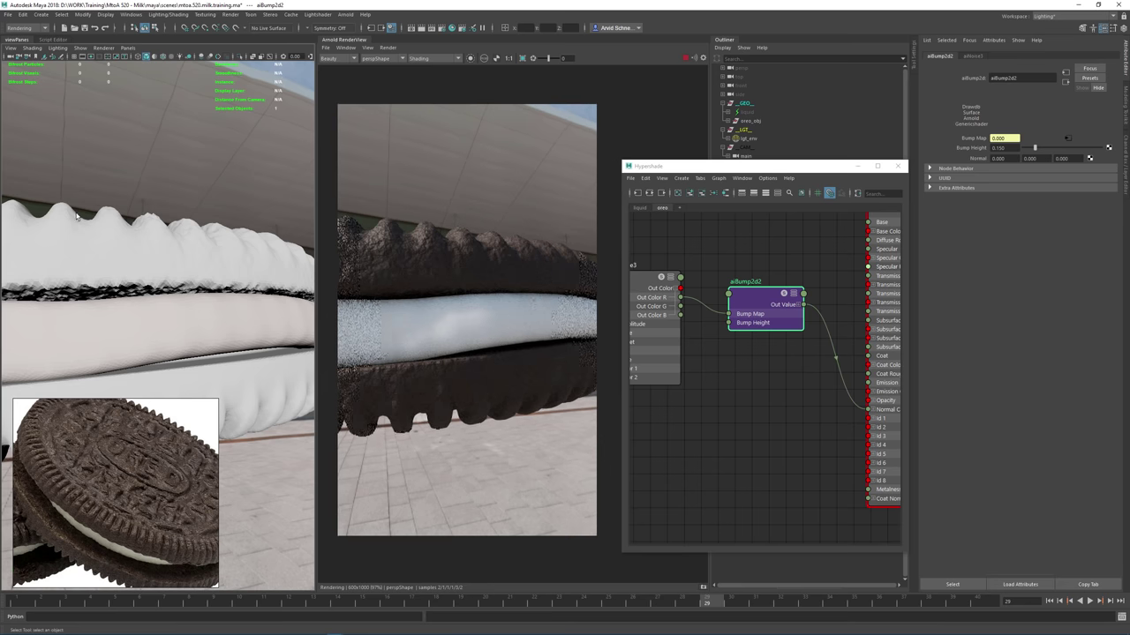
right_click_drag(221, 212, 101, 210, "alt")
scroll(101, 206, "up", 5)
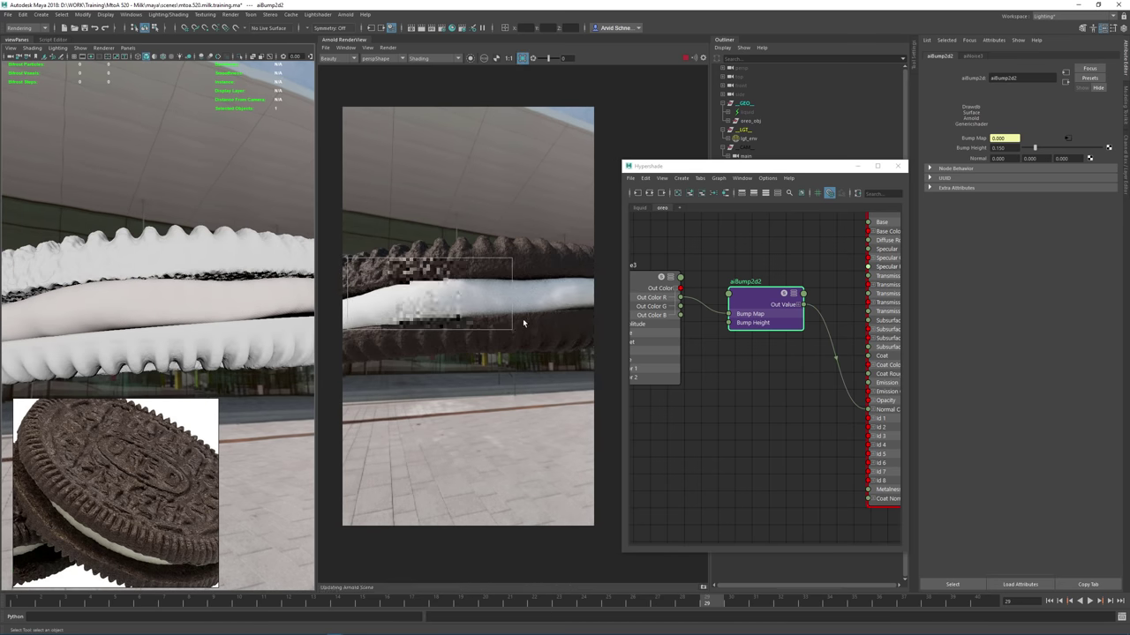
Set ai_oreo_cream's specular Roughness to about 0.066 and its IOR to 3
middle_click_drag(876, 276, 831, 300, "alt")
left_click(846, 235)
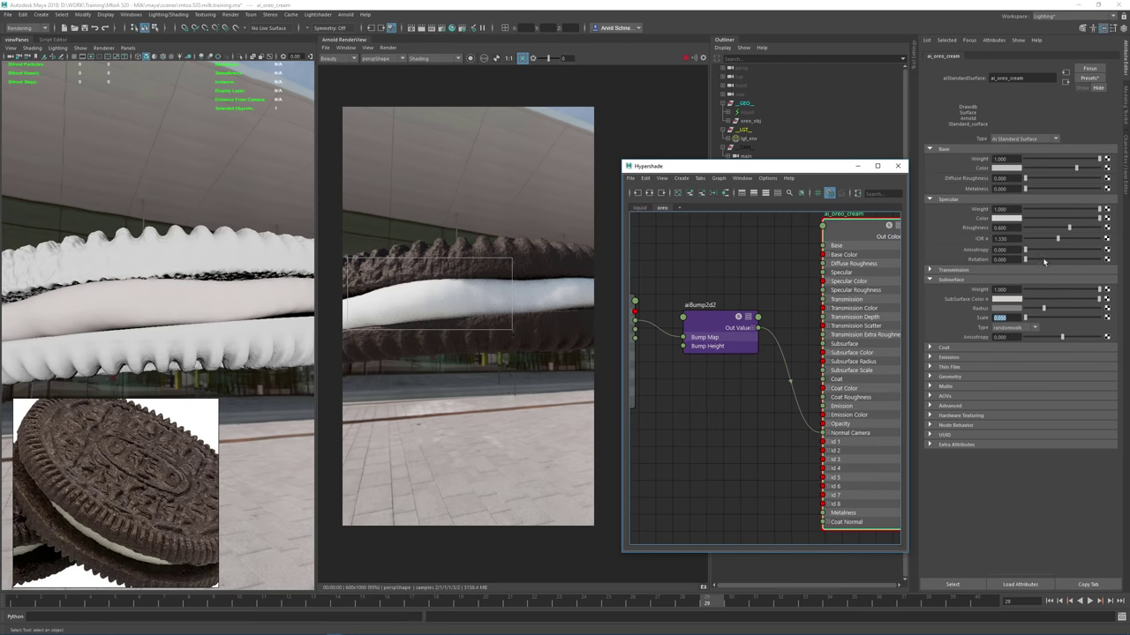
mouse_move(1069, 229)
left_mouse_down()
mouse_move(1030, 228)
mouse_move(1066, 240)
left_mouse_up()
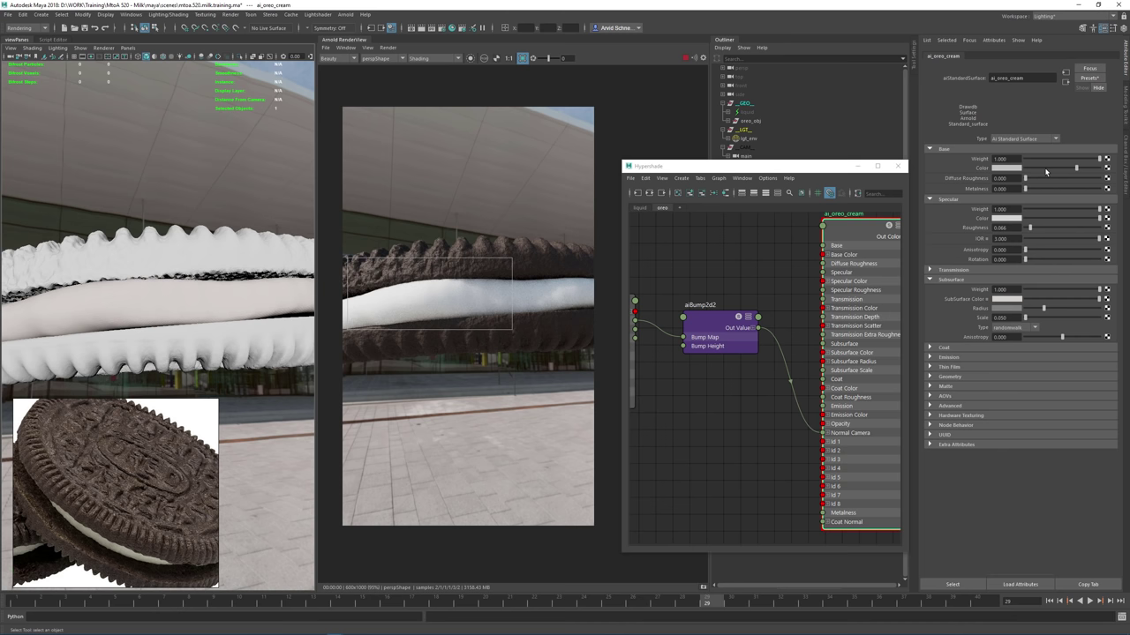
Darken the cream's SubSurface Color to medium grey and redraw the render region around the cream and wafer edges
left_click_drag(1041, 300, 1024, 301)
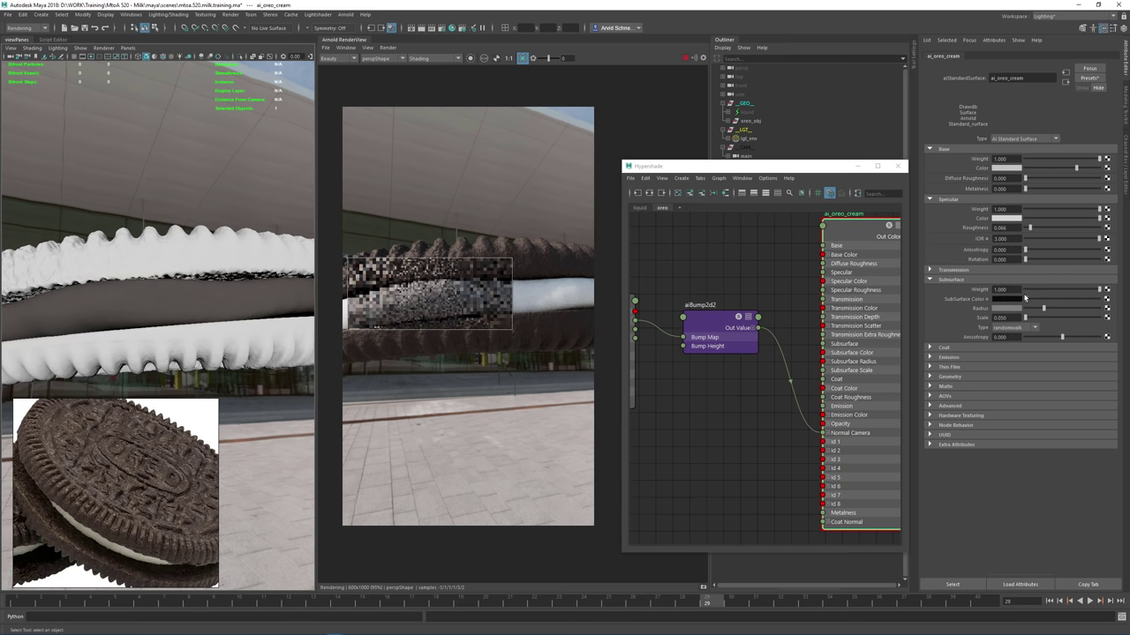
left_click(1044, 300)
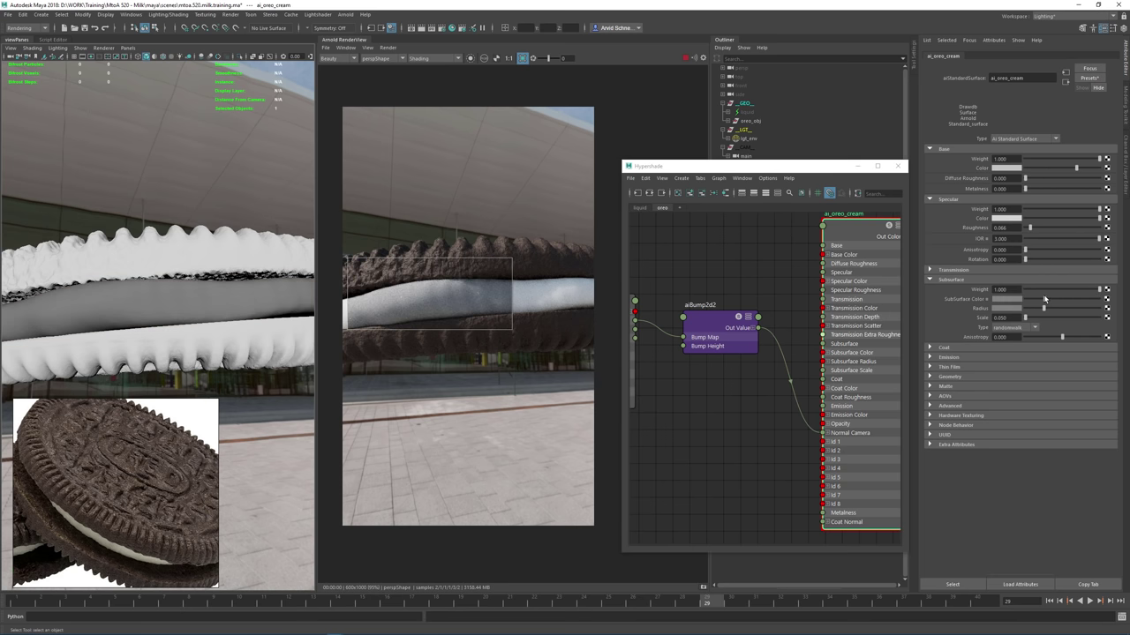
middle_click_drag(449, 294, 480, 287)
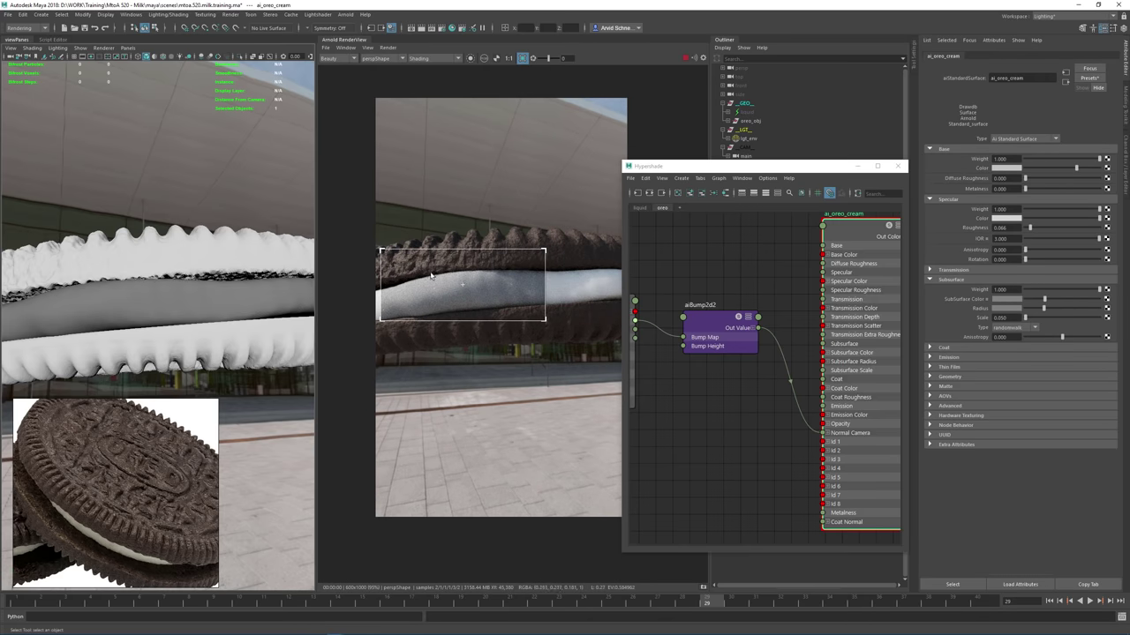
left_click_drag(393, 258, 572, 338)
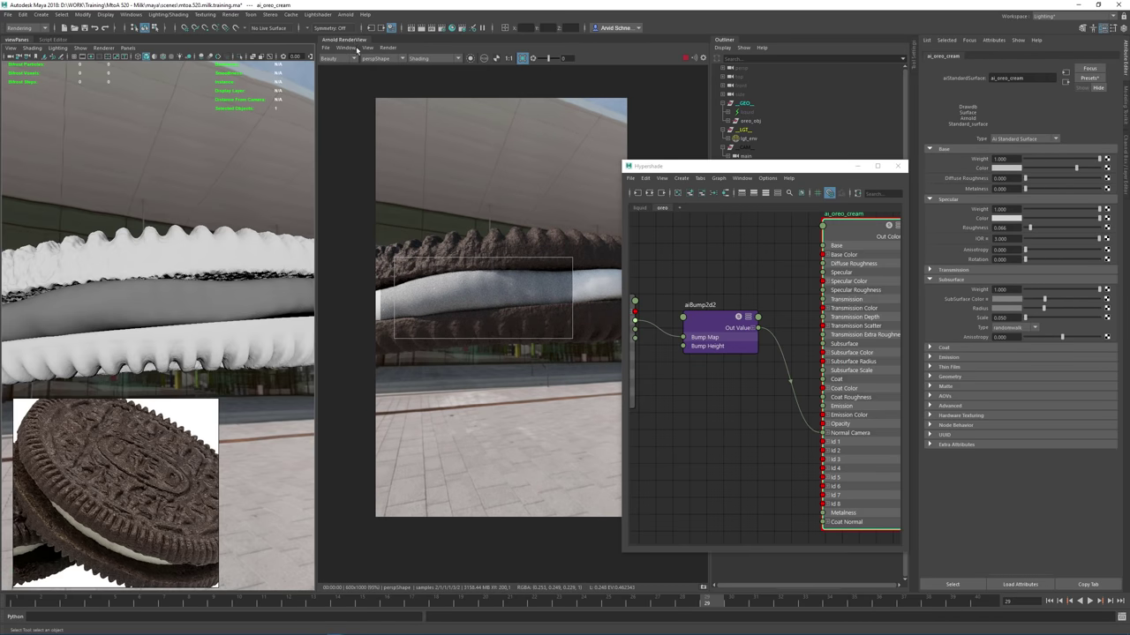
Refresh the Arnold render and raise ai_oreo_cream's specular Roughness to about 0.277
left_click(388, 49)
left_click(404, 113)
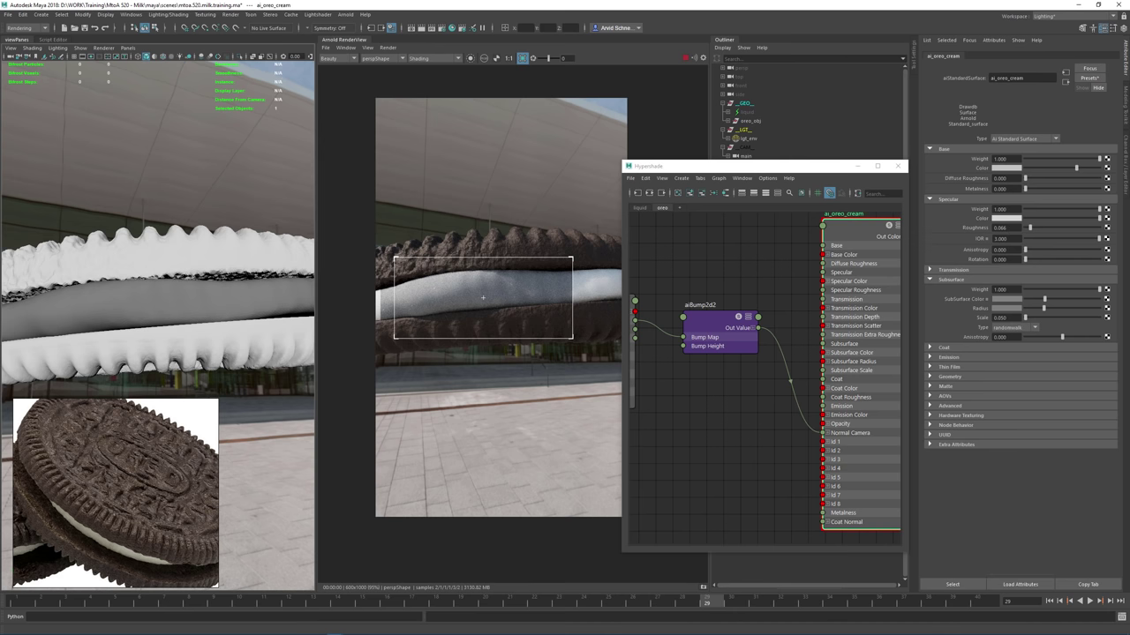
left_click_drag(1031, 228, 1046, 229)
Set the cream's aiBump2d2 Bump Height to 0.01 and redraw the render region around the cream and wafer edges
left_click(738, 322)
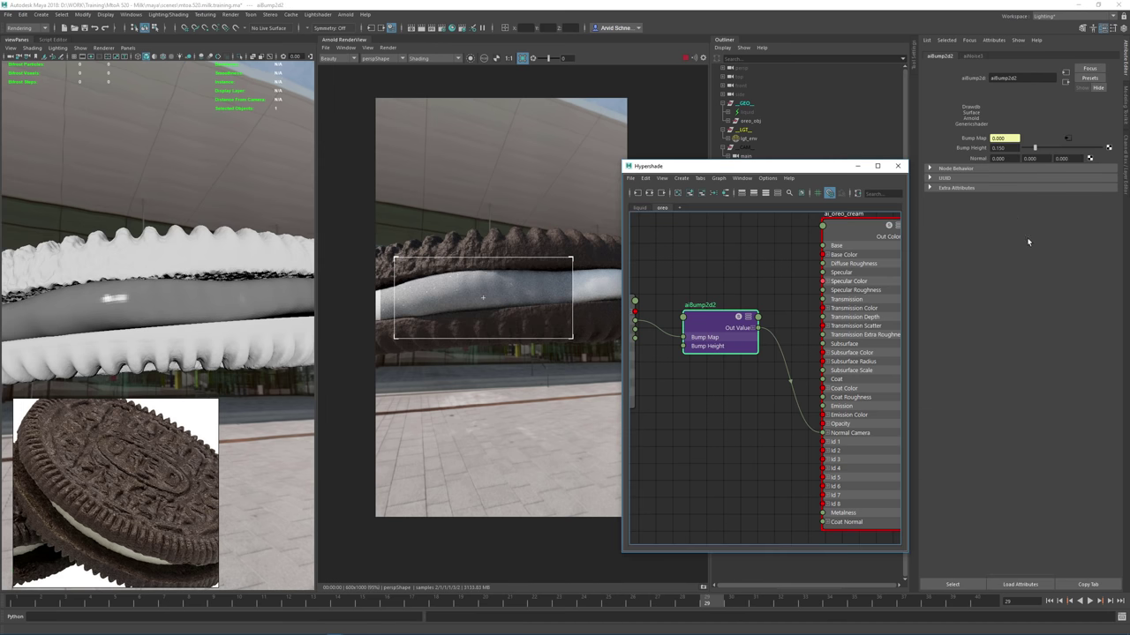
left_click_drag(996, 148, 1032, 159)
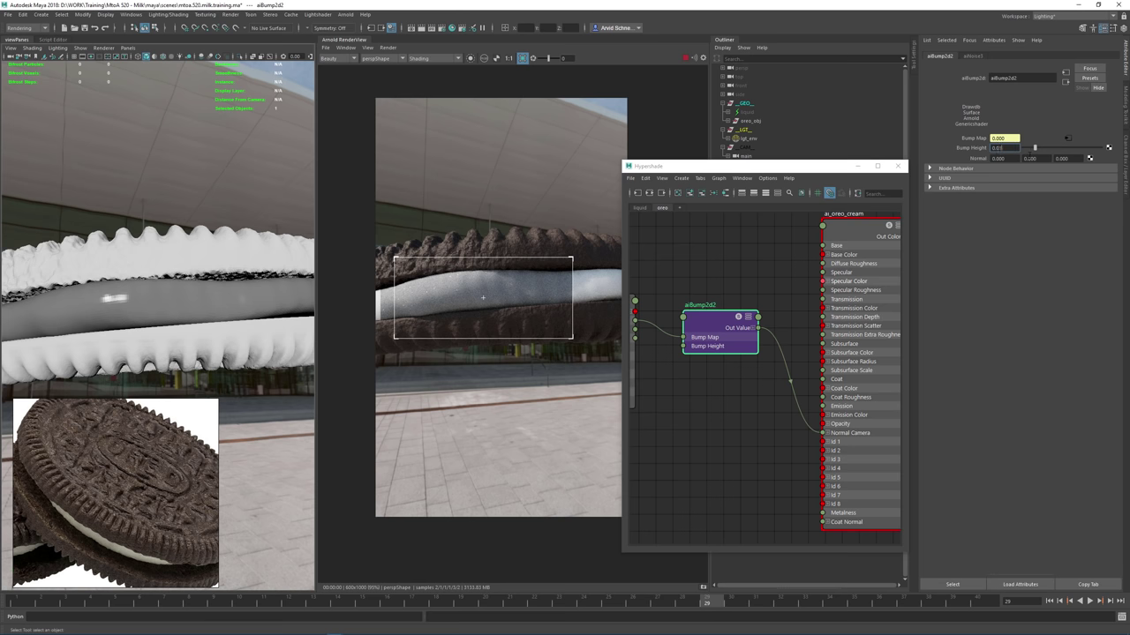
type("0.01")
key("Return")
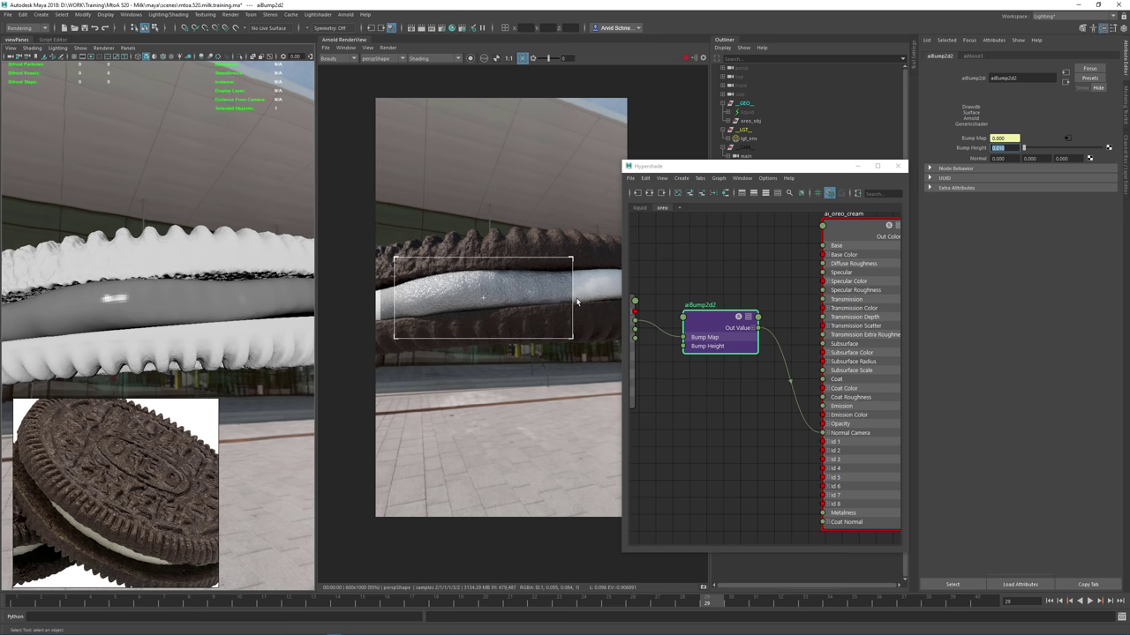
left_click(575, 299)
mouse_move(450, 304)
middle_mouse_down()
mouse_move(563, 289)
mouse_move(465, 308)
mouse_move(492, 310)
middle_mouse_up()
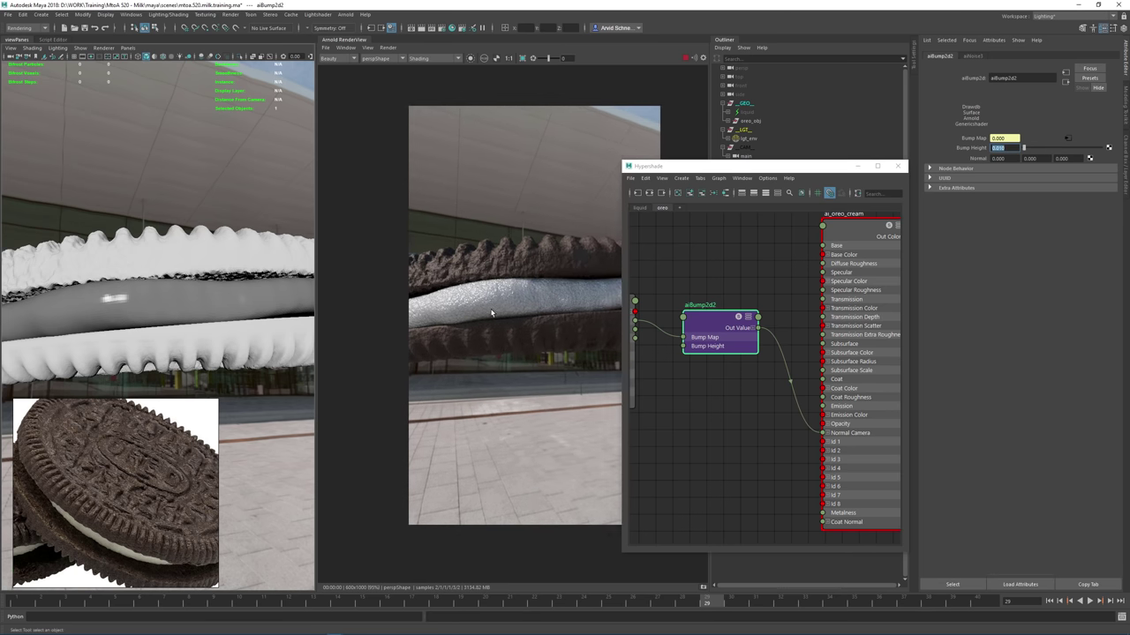
left_click_drag(432, 261, 572, 327, "shift")
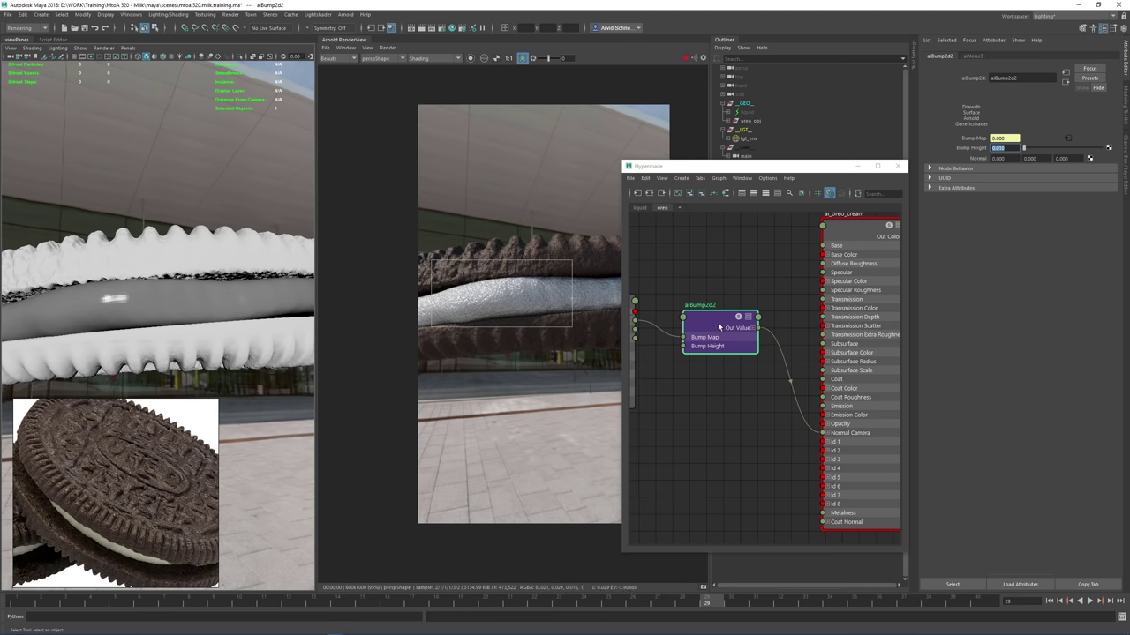
Set ai_oreo_cream's specular IOR to 1.4 and lighten its SubSurface Color to light grey
left_click(852, 232)
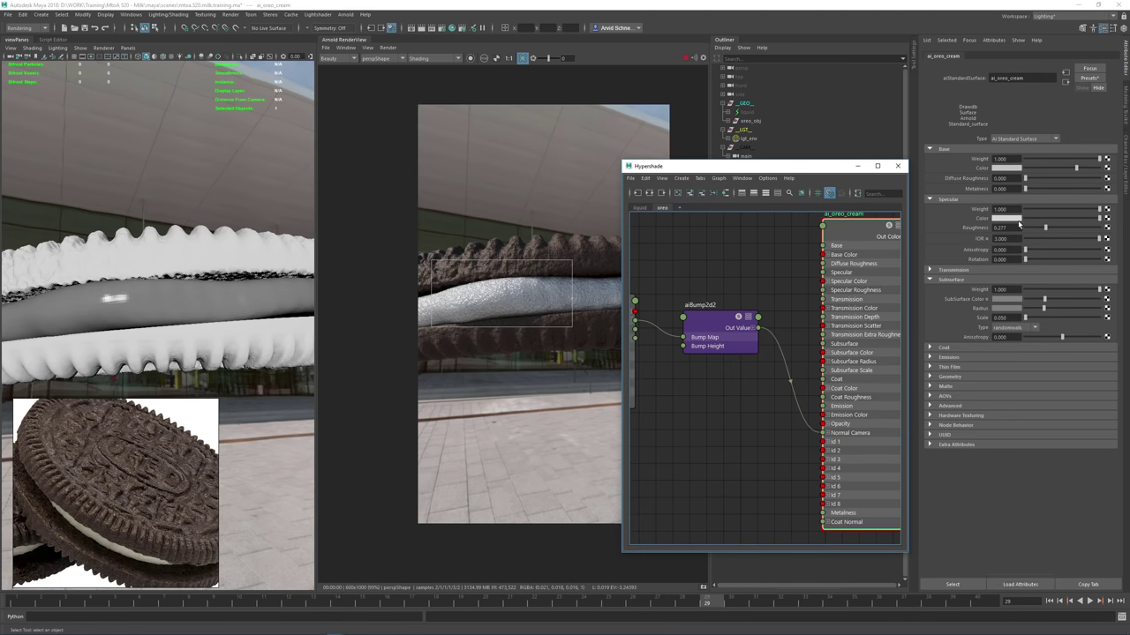
left_click_drag(1015, 240, 959, 239)
type("1.4")
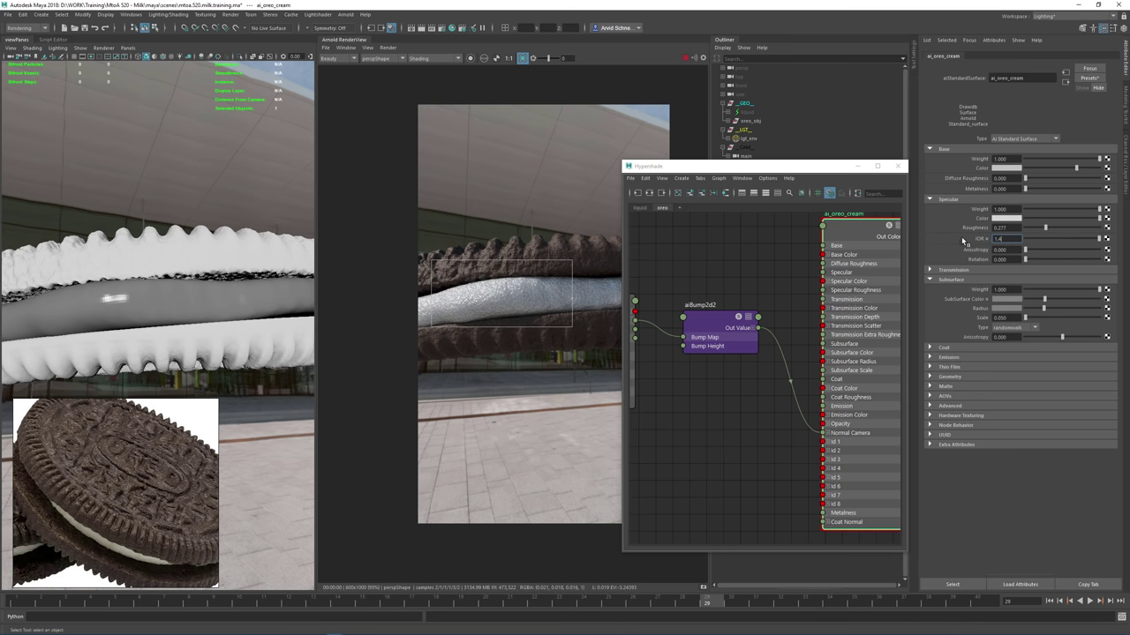
key("Return")
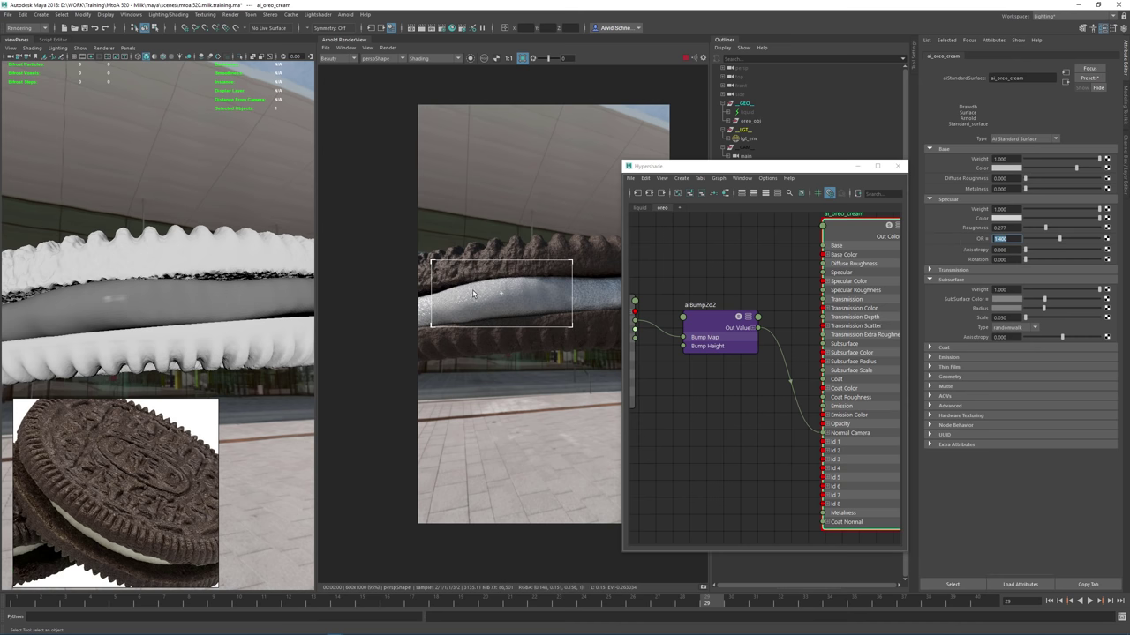
left_click_drag(1044, 299, 1075, 302)
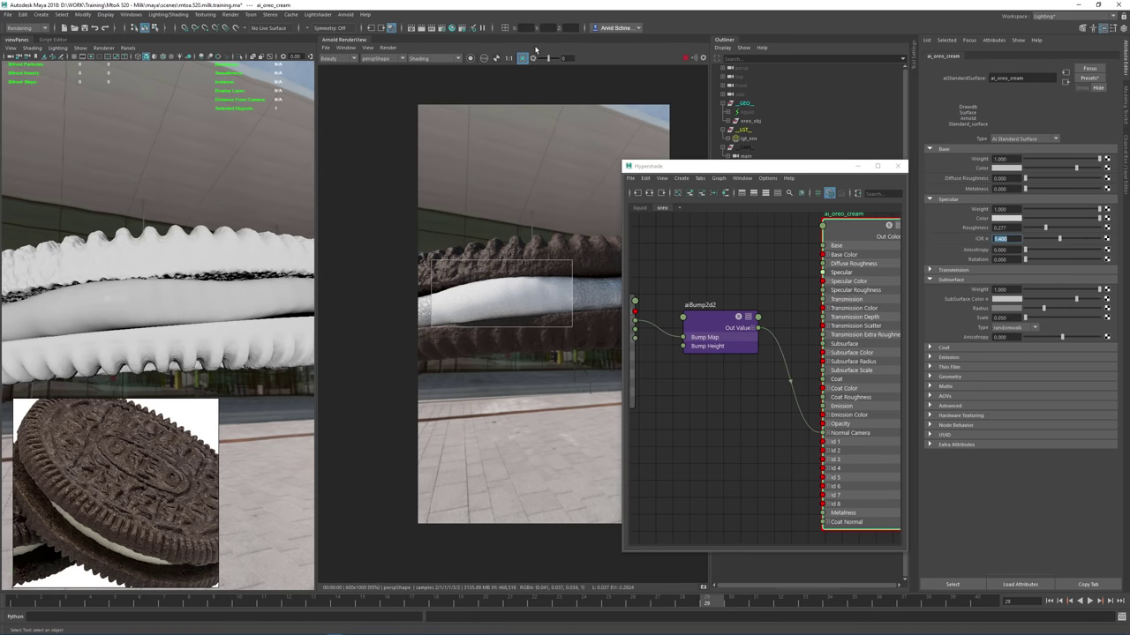
Set the Arnold Camera (AA) samples to 4 and inspect the cream up close in the render region
left_click(442, 29)
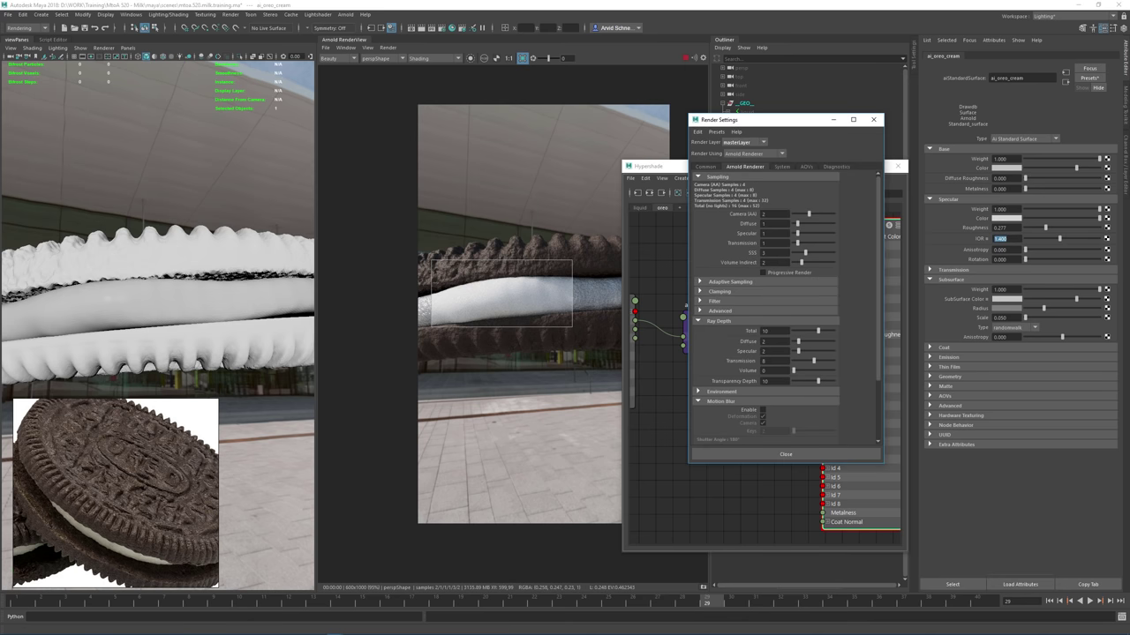
left_click(767, 215)
type("4")
key("Return")
left_click(874, 119)
scroll(450, 291, "up", 5)
middle_click_drag(615, 309, 486, 306)
middle_click_drag(410, 299, 504, 291)
middle_click_drag(381, 273, 476, 265)
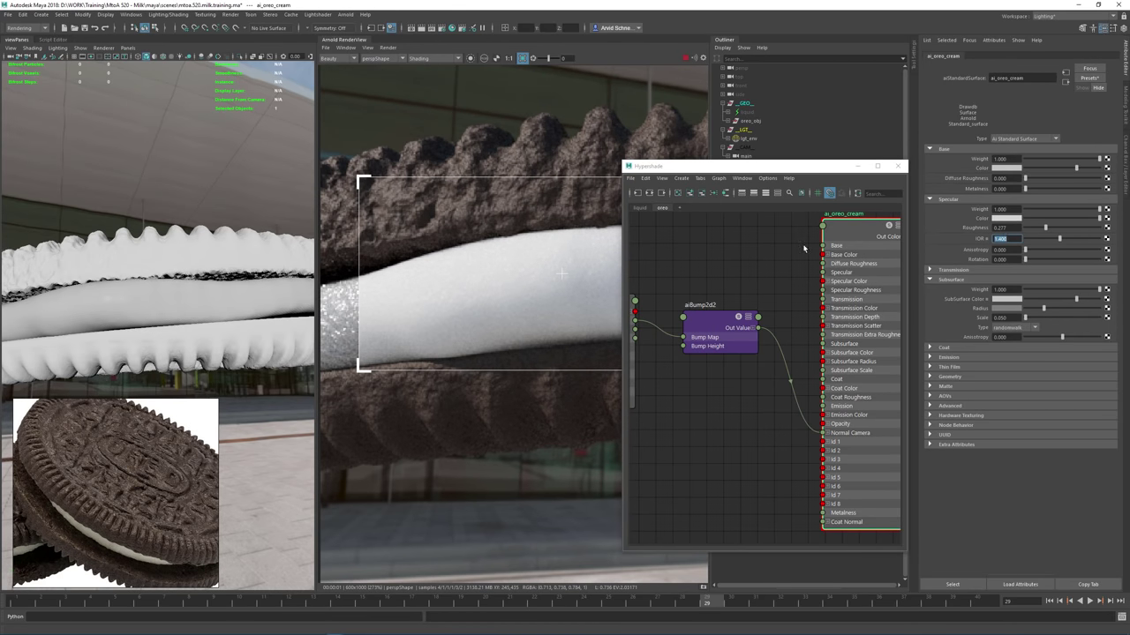
Render through the mainShape camera and uncover the render view to see the whole oreo
left_click(377, 58)
left_click(379, 70)
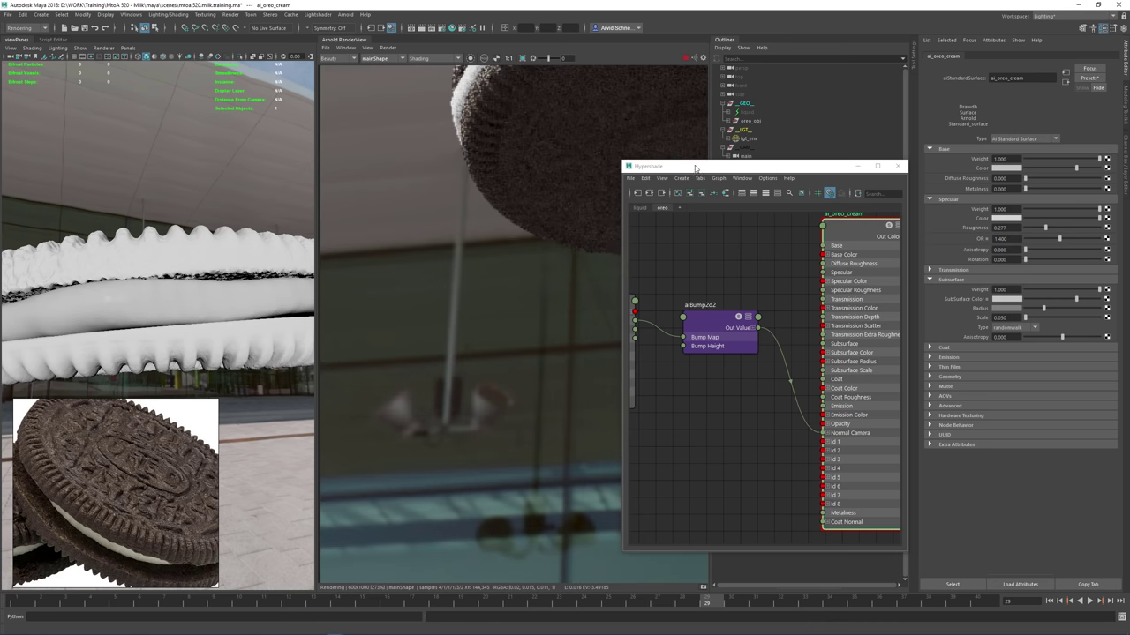
left_click_drag(695, 168, 779, 210)
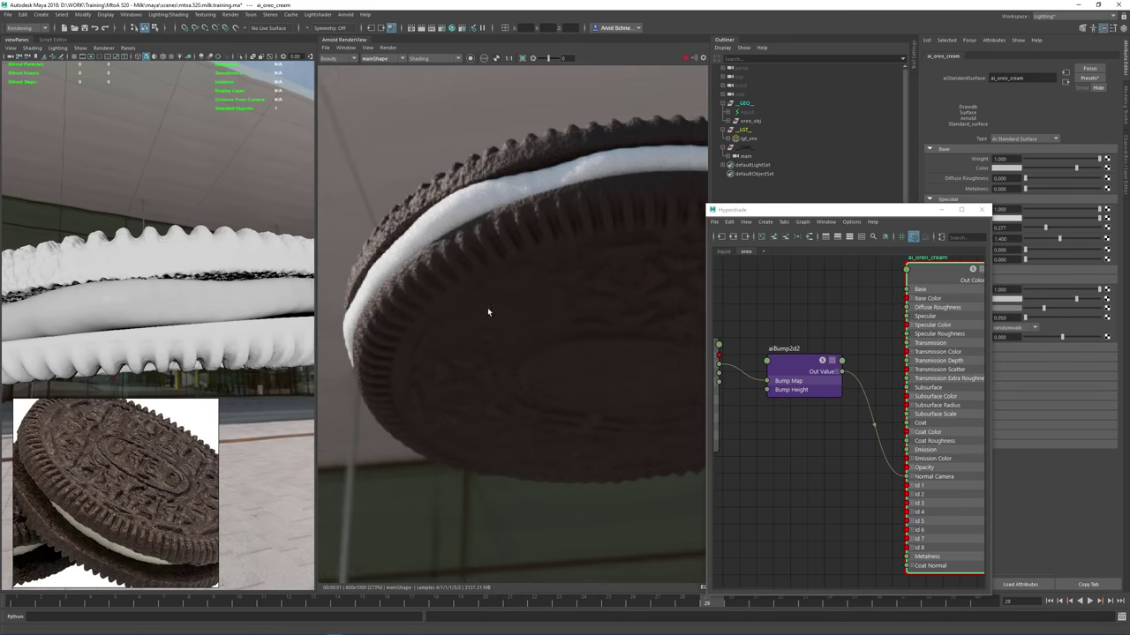
scroll(487, 308, "down", 5)
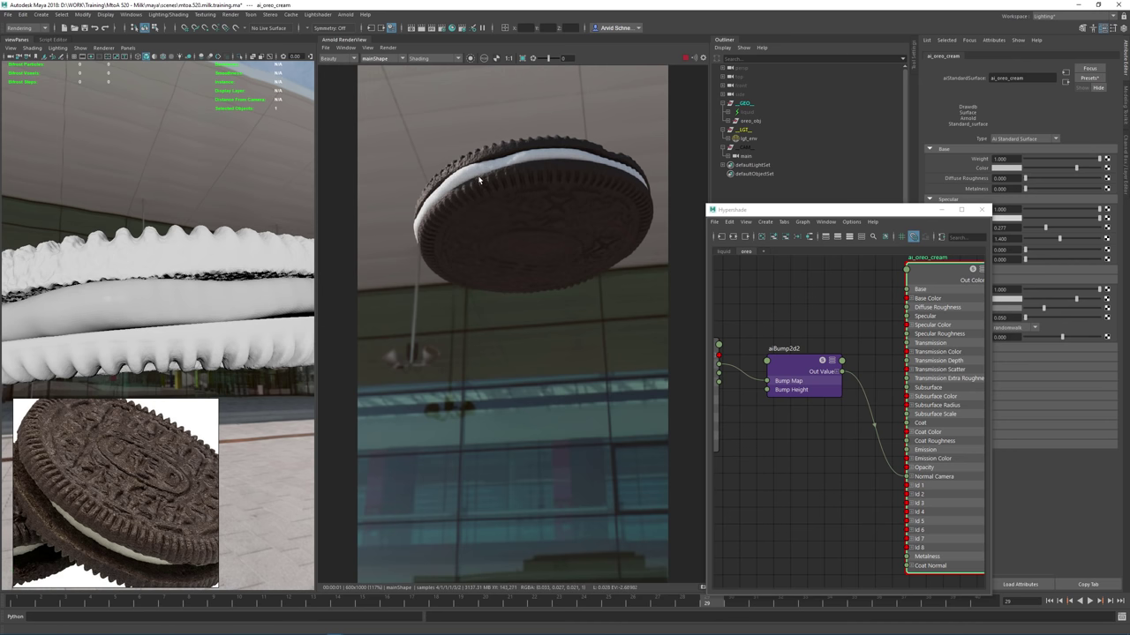
Select the wafer in the render, bring its bump nodes into the graph, and set ai_oreo's specular Roughness to 0.5
left_click(490, 152)
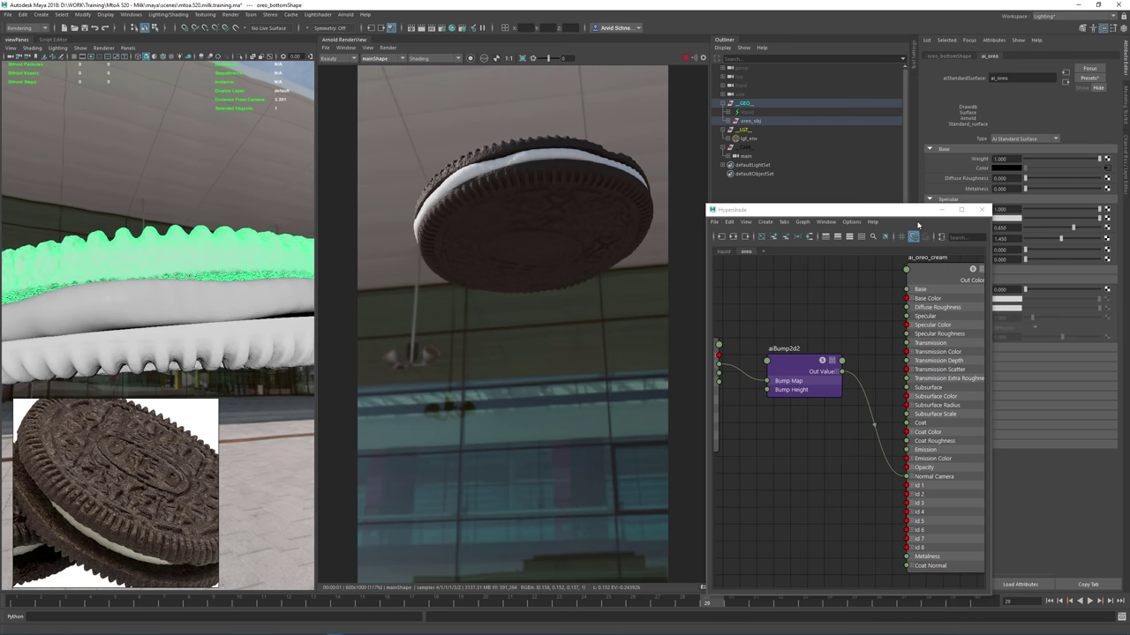
key("super")
left_click(841, 309)
middle_click_drag(824, 373, 763, 519, "alt")
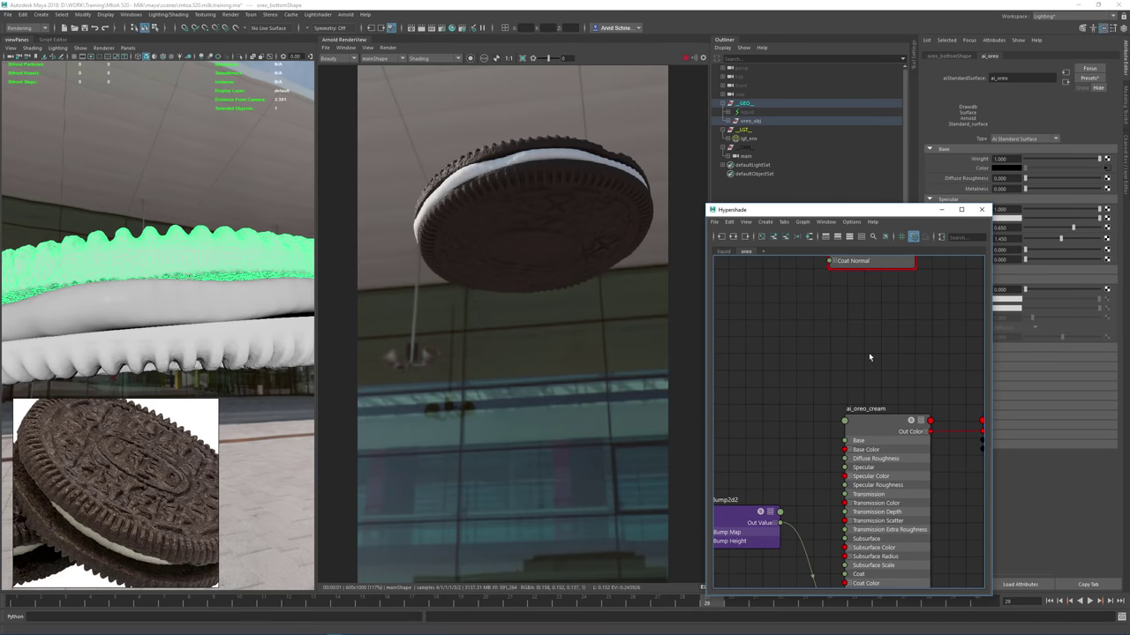
middle_click_drag(870, 358, 842, 495, "alt")
middle_click_drag(792, 286, 894, 414, "alt")
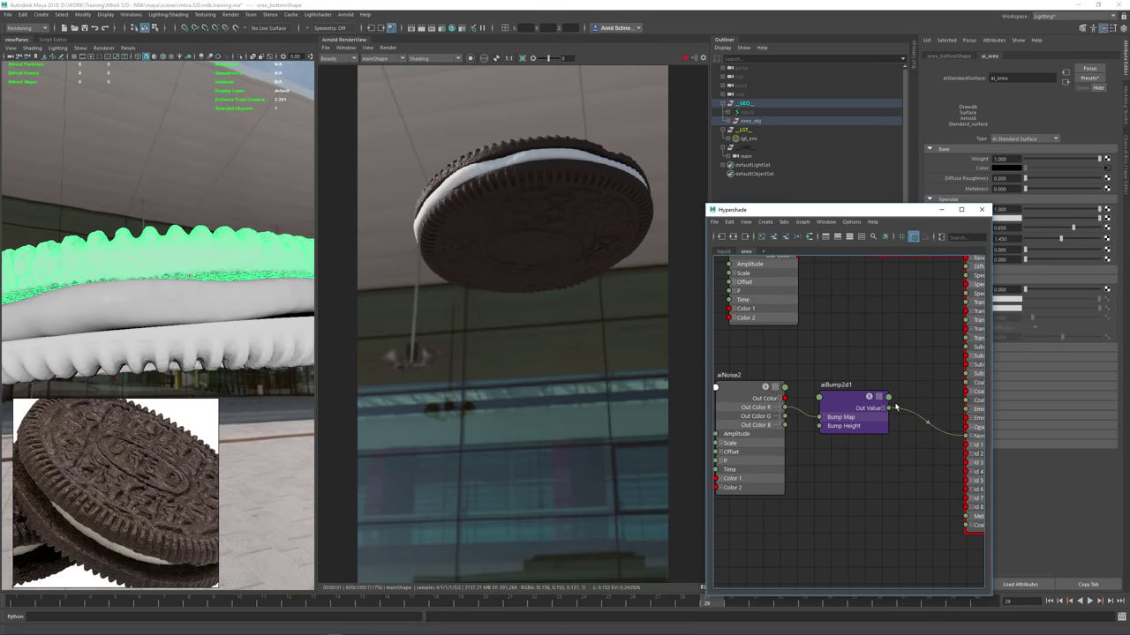
left_click_drag(883, 332, 819, 346, "super")
left_click(1005, 228)
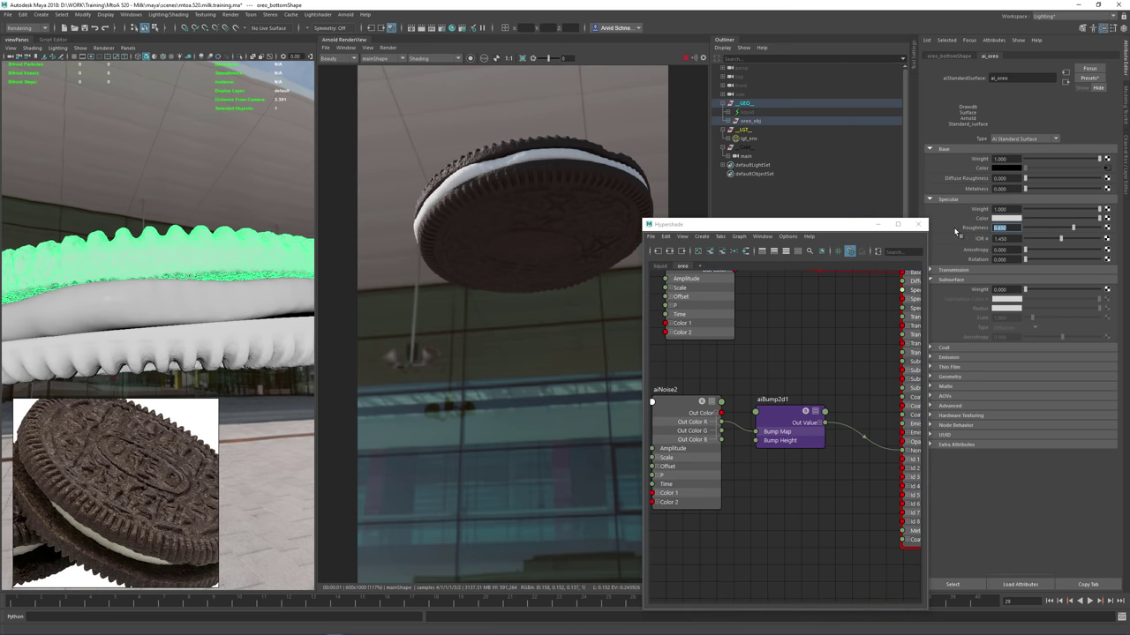
type("0.5")
key("Return")
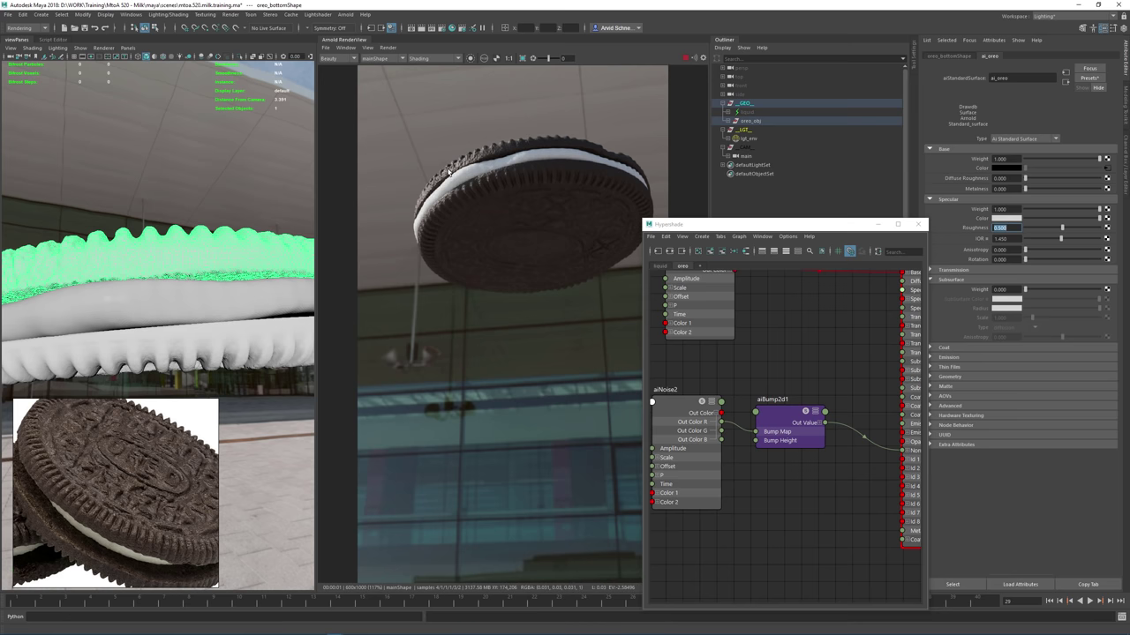
Set the ai_oreo wafer material's specular IOR to 1.35
left_click_drag(1000, 240, 1029, 244)
type("1.35")
key("Return")
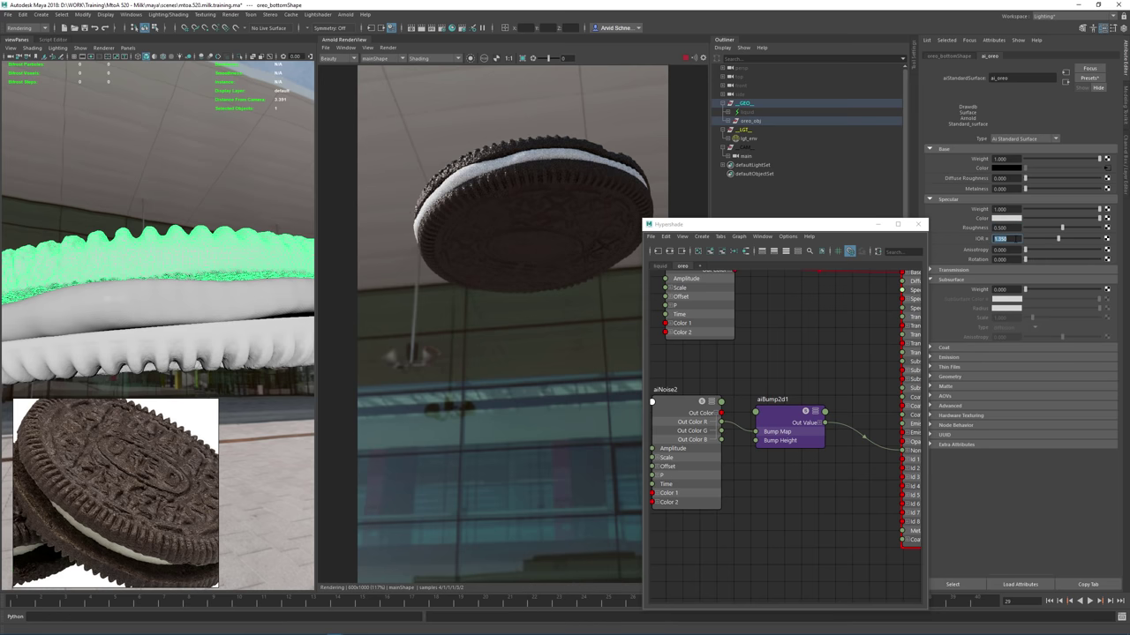
Render the cookie from above through the perspShape camera and examine a cropped region of its surface
left_click(381, 59)
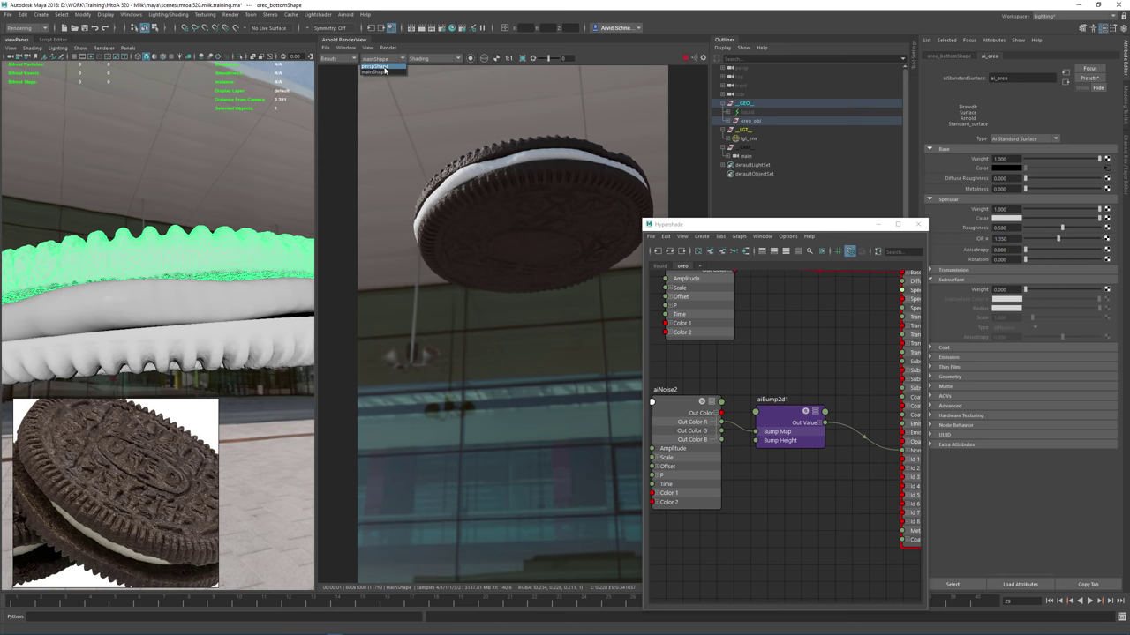
left_click(382, 66)
left_click_drag(97, 212, 134, 214, "alt")
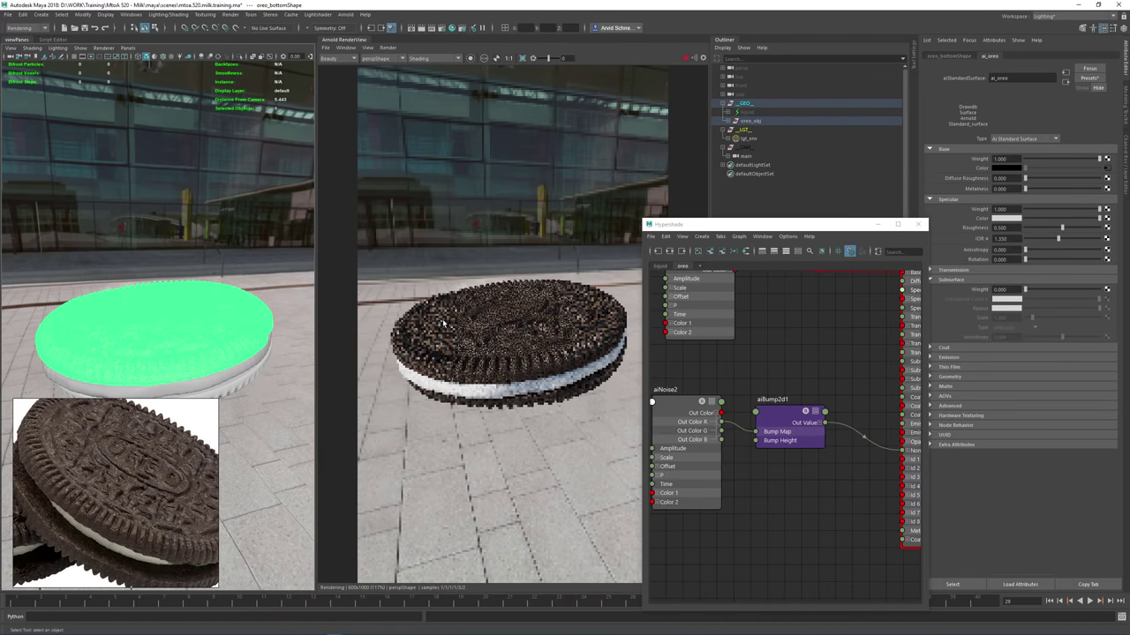
left_click_drag(454, 267, 564, 420)
left_click(446, 323, "shift")
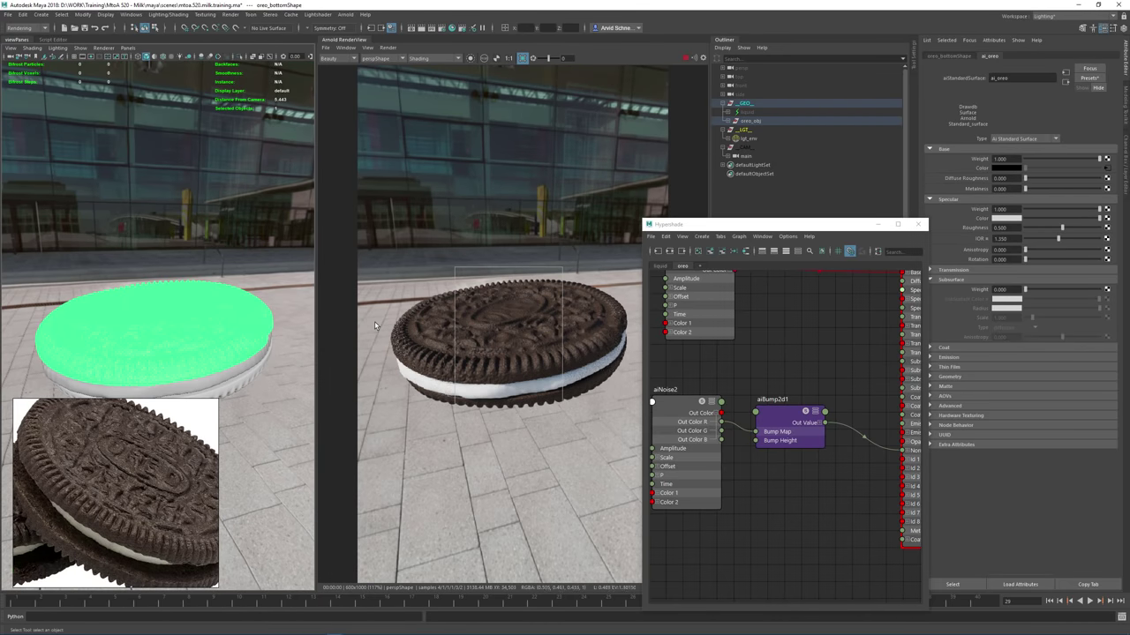
Close the Hypershade and save the scene
left_click(918, 224)
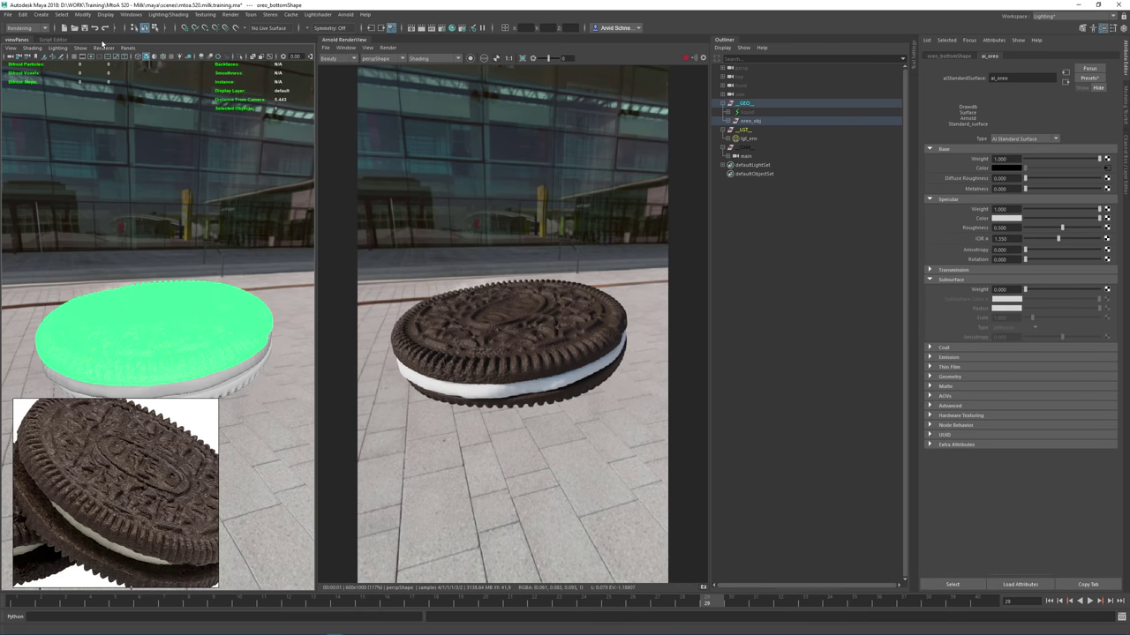
left_click(85, 29)
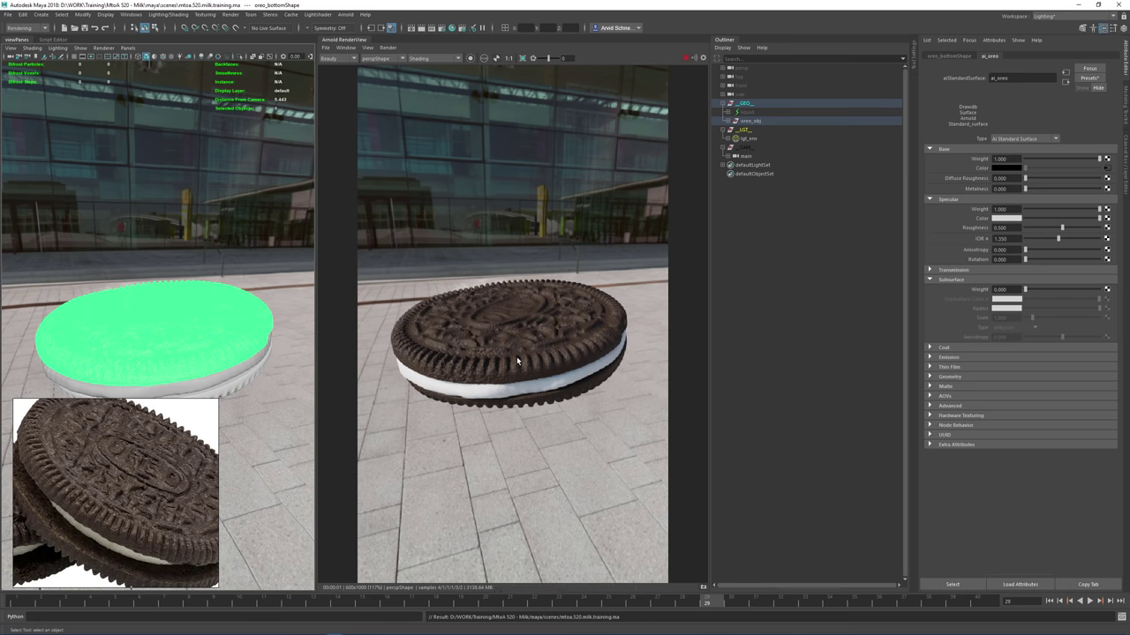
Set the Arnold subdivision type to catclark on the bottom, top and middle meshes of the oreo
left_click(960, 57)
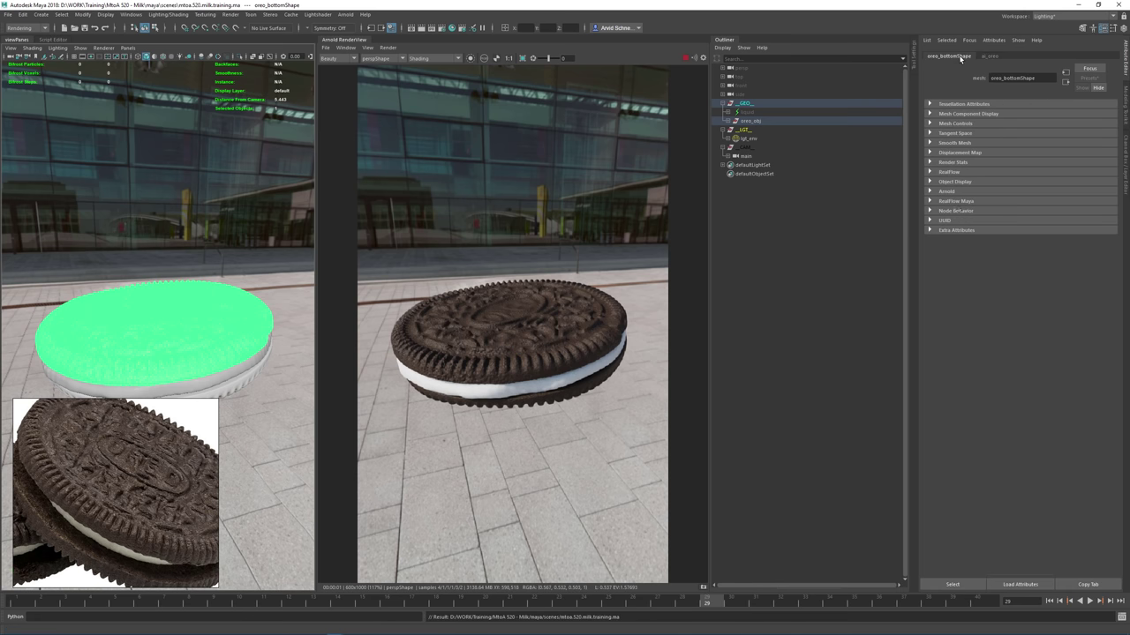
left_click(947, 191)
left_click(964, 423)
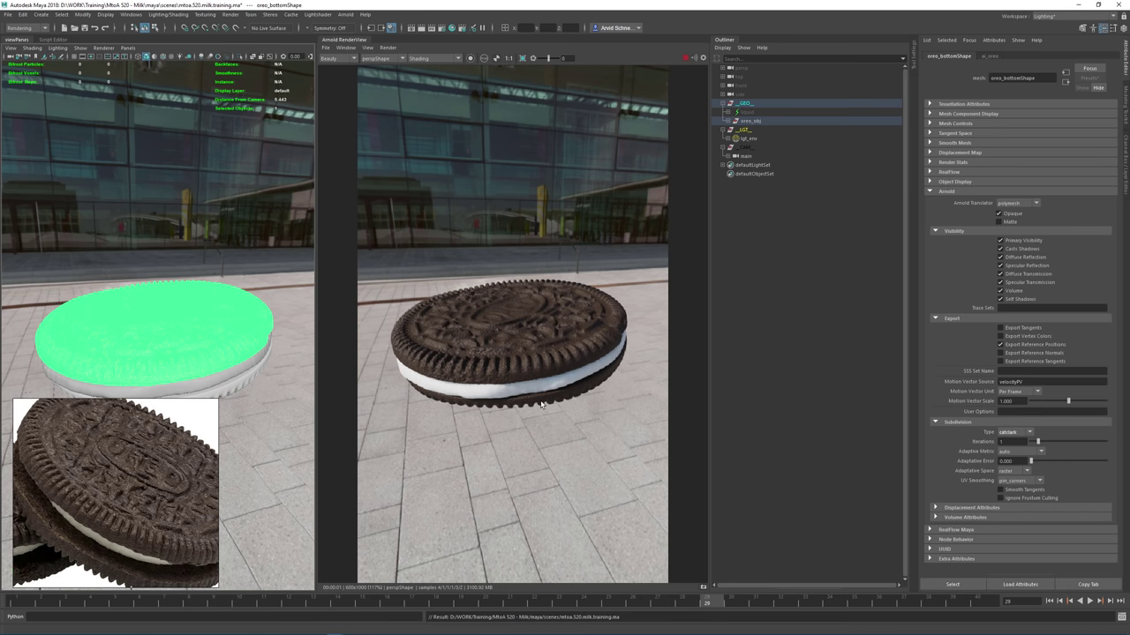
left_click(250, 379)
left_click(1013, 432)
left_click(1007, 451)
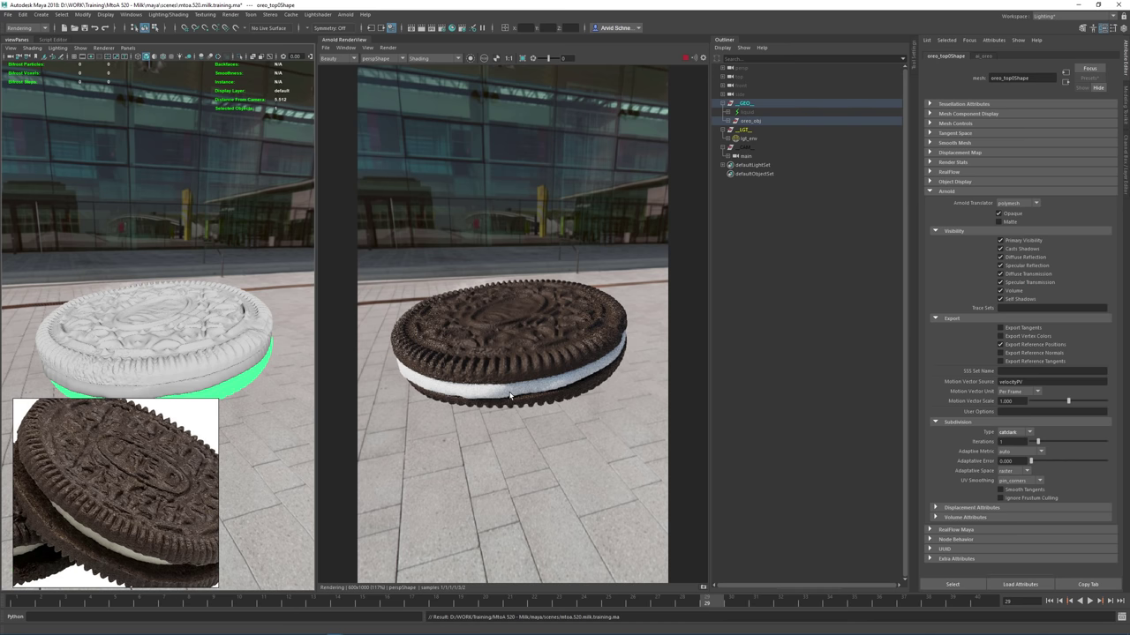
left_click(239, 366)
left_click(1005, 434)
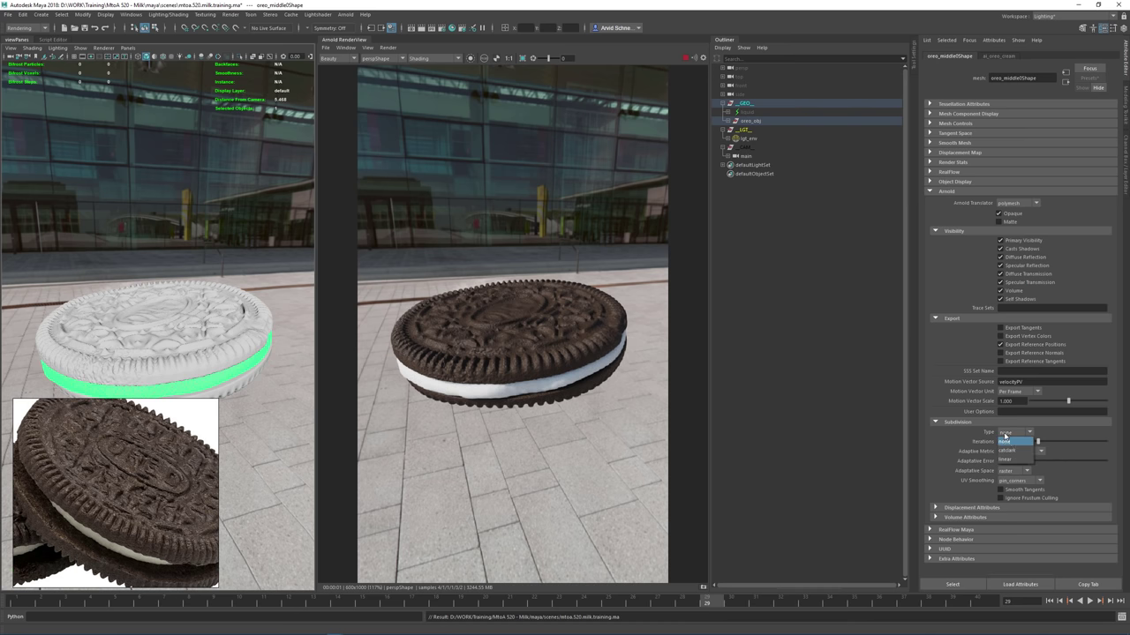
left_click(1008, 452)
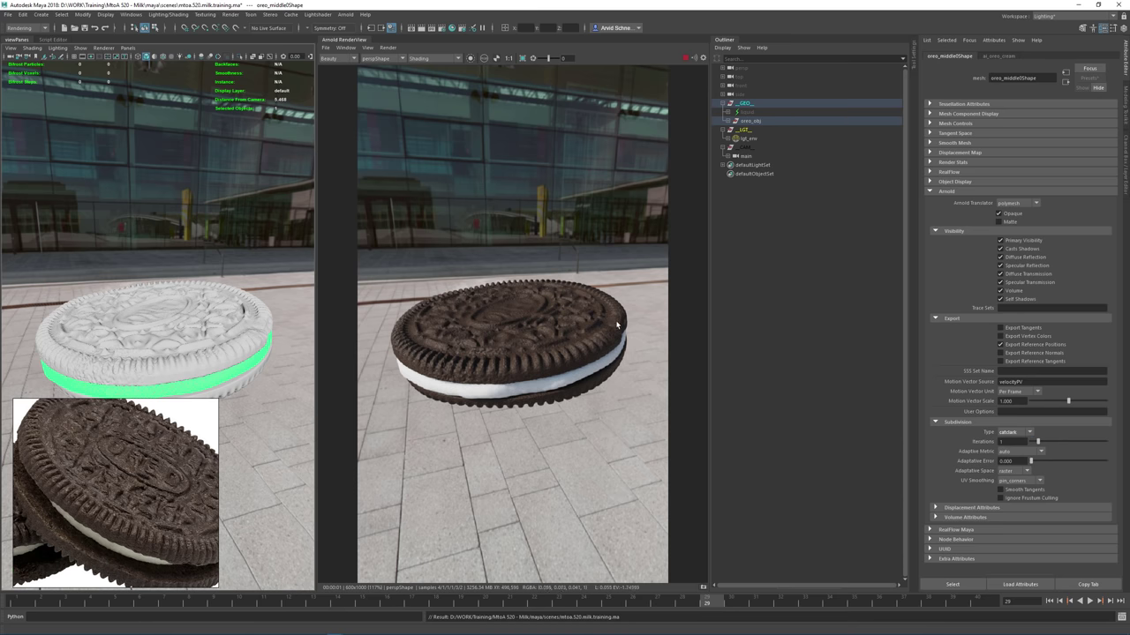
Switch the Arnold render back to the mainShape camera
mouse_move(521, 310)
middle_mouse_down()
mouse_move(517, 296)
mouse_move(515, 304)
middle_mouse_up()
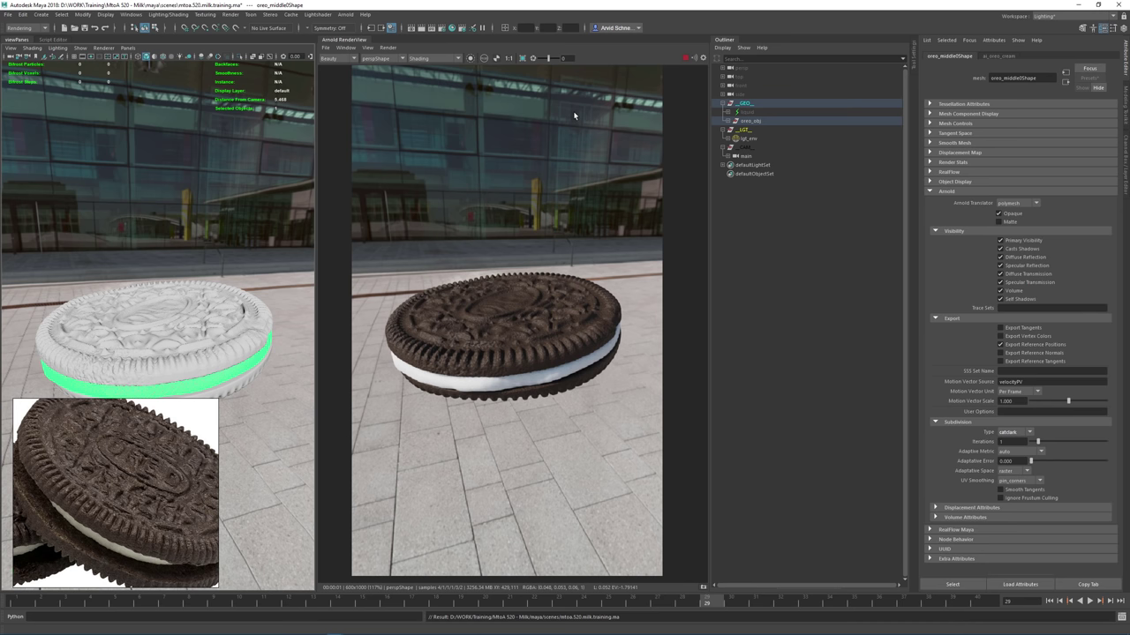
left_click(375, 58)
left_click(375, 70)
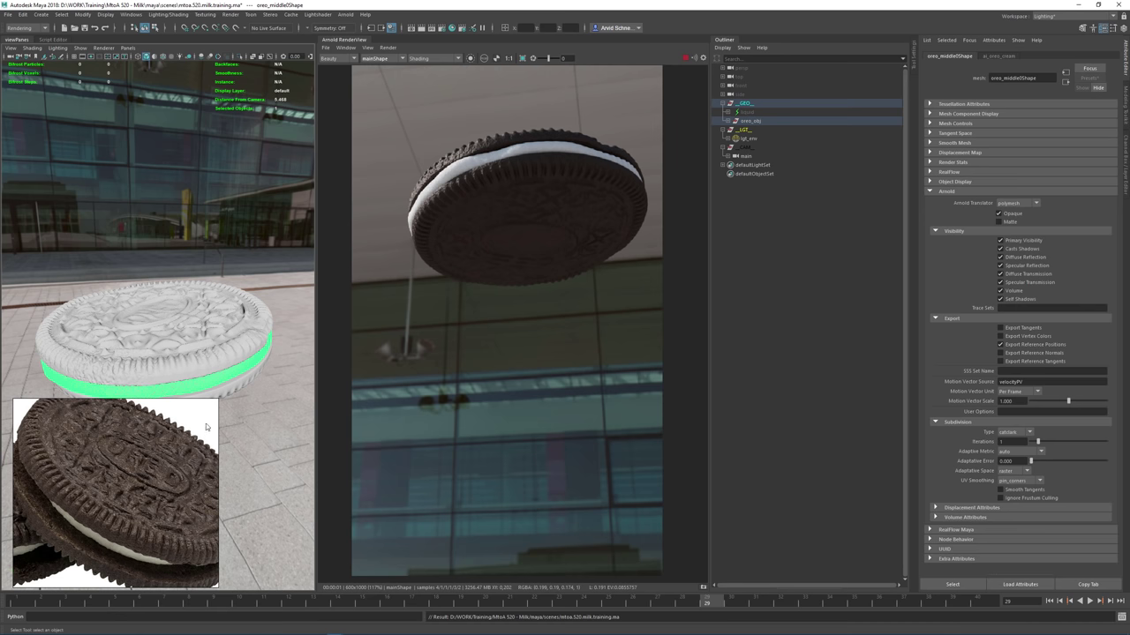
Minimize the cookie reference image covering the viewport and save the scene
key("Up")
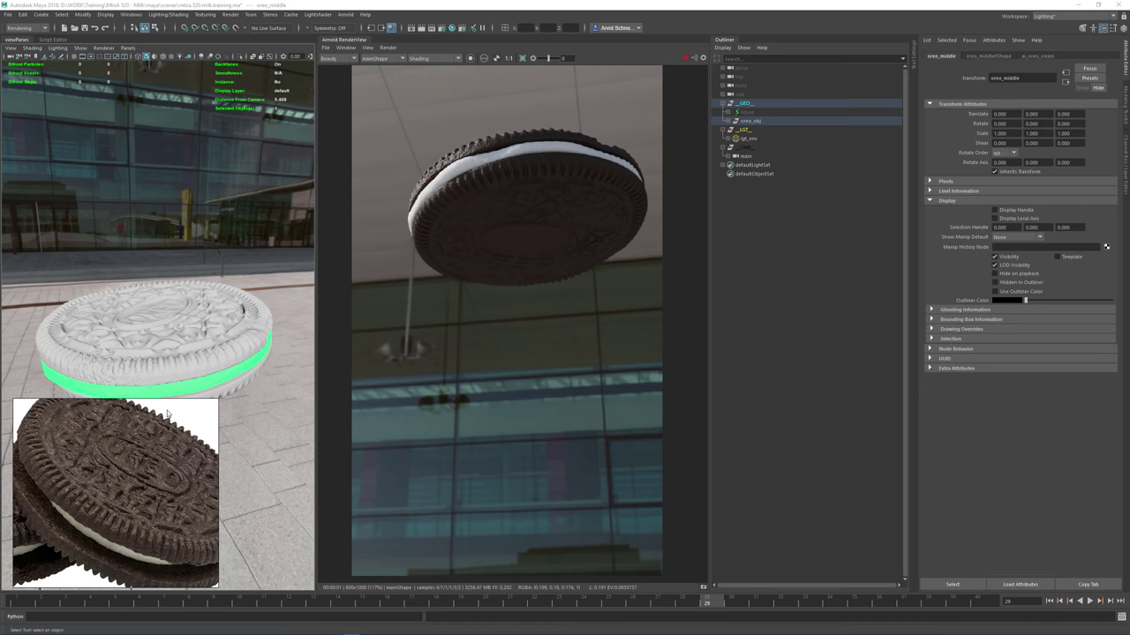
right_click(177, 434)
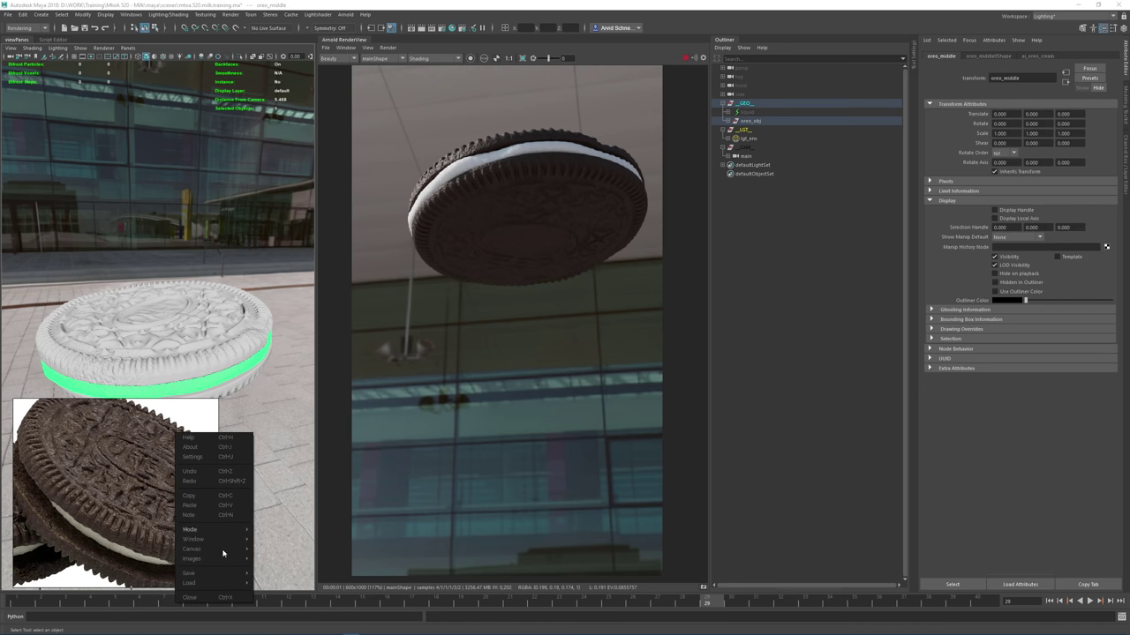
mouse_move(221, 543)
left_click(270, 549)
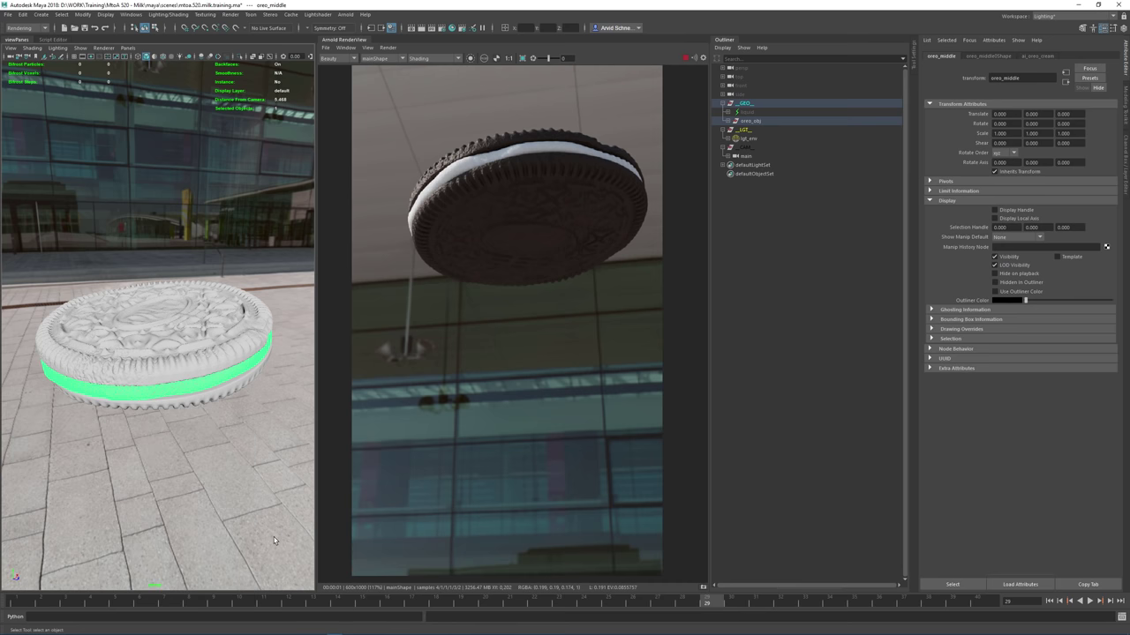
left_click_drag(180, 323, 177, 278, "alt")
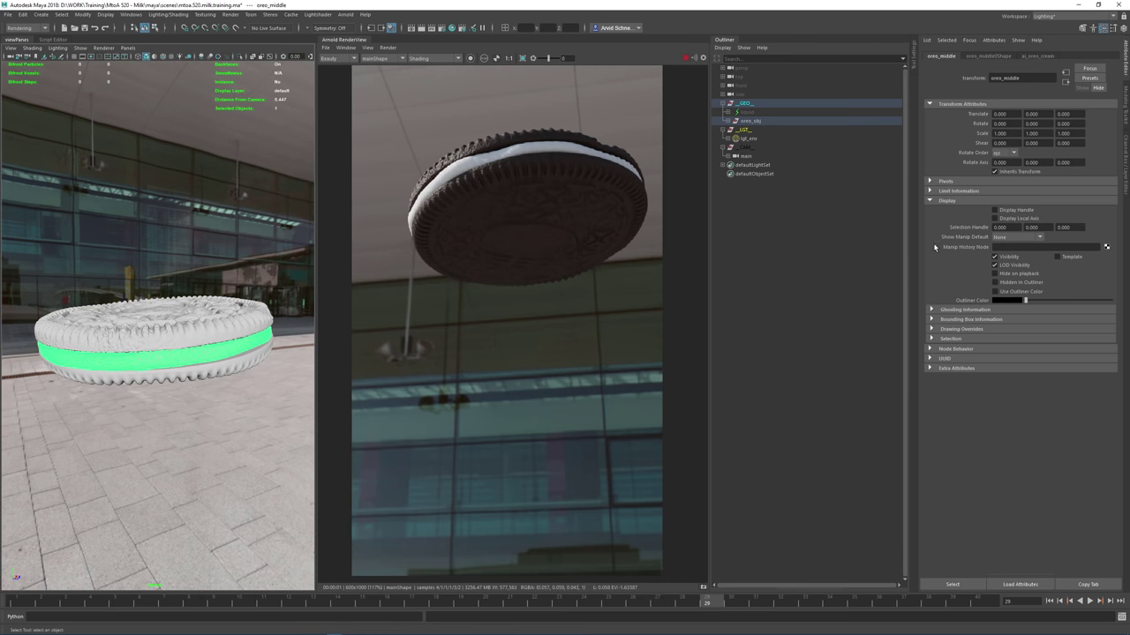
key("ctrl+s")
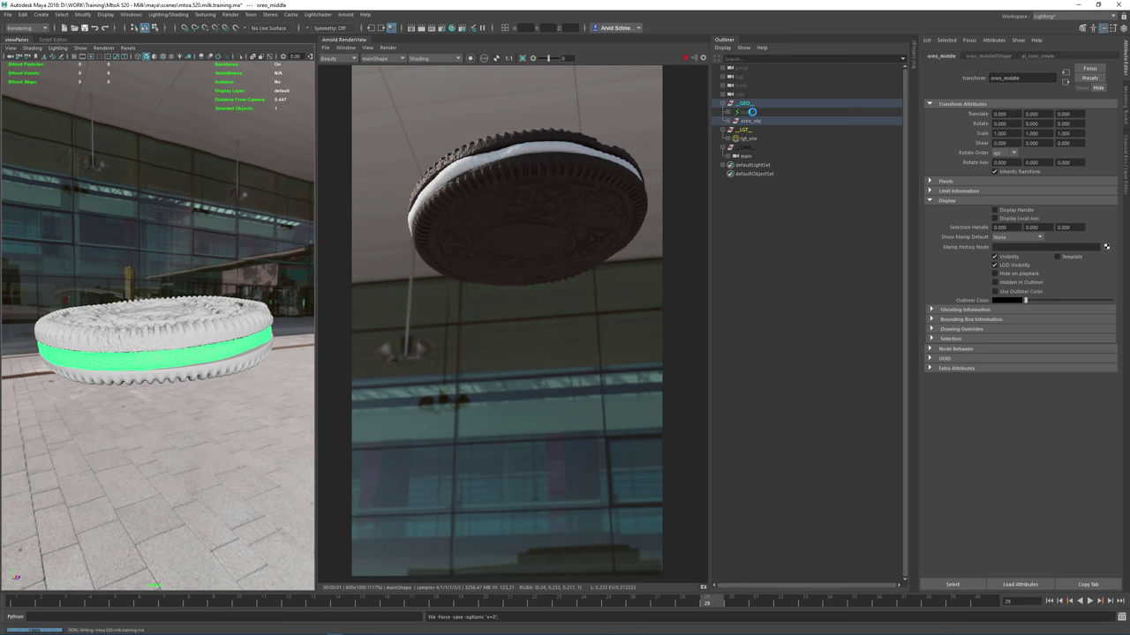
Unhide the liquid object in the GEO group and open the attributes of its liquidShape node
left_click(752, 112)
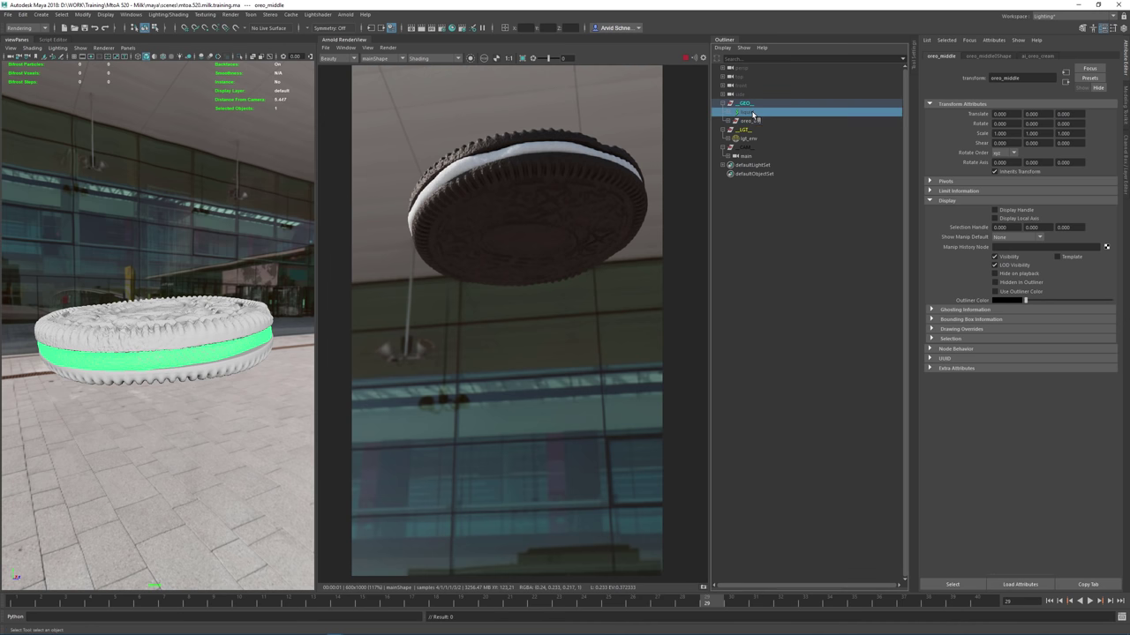
key("shift+h")
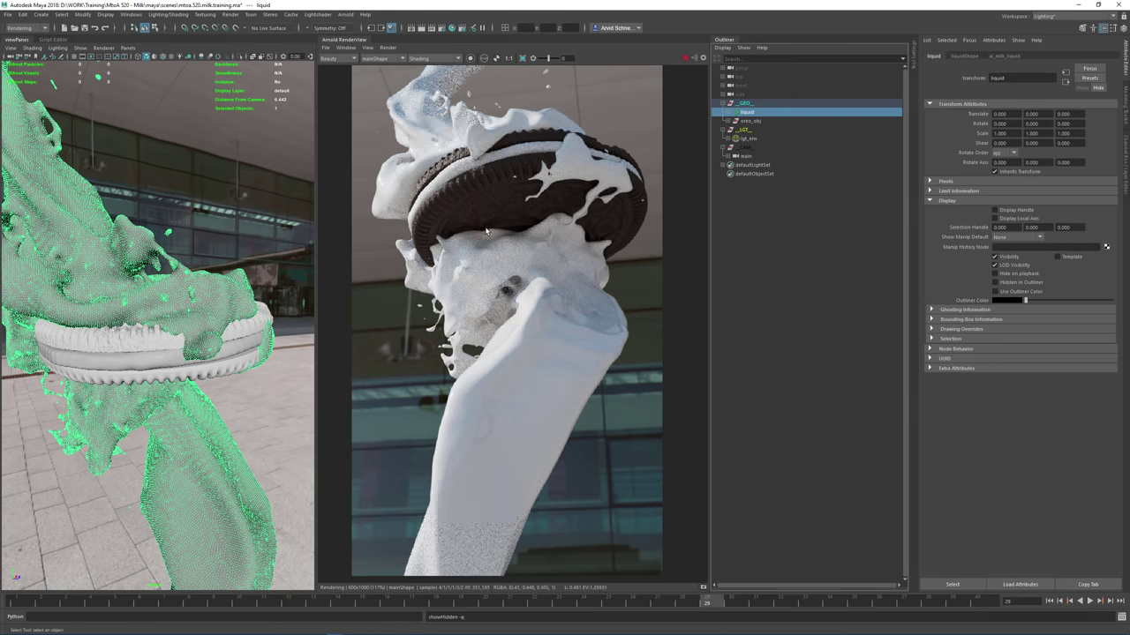
mouse_move(504, 162)
middle_mouse_down()
mouse_move(511, 191)
mouse_move(512, 166)
middle_mouse_up()
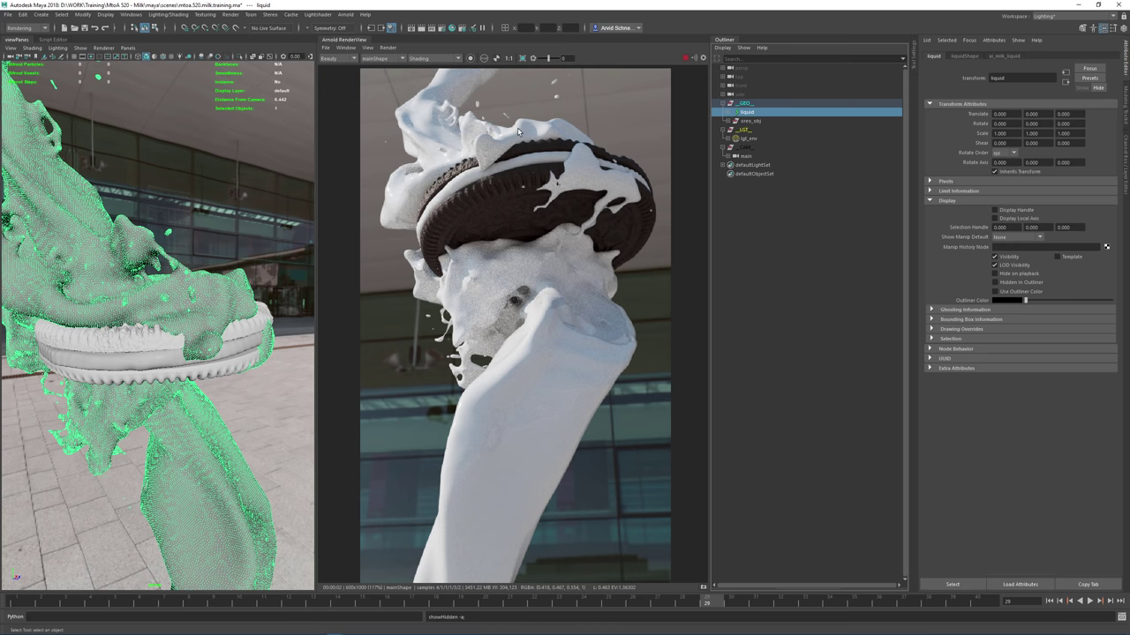
key("Down")
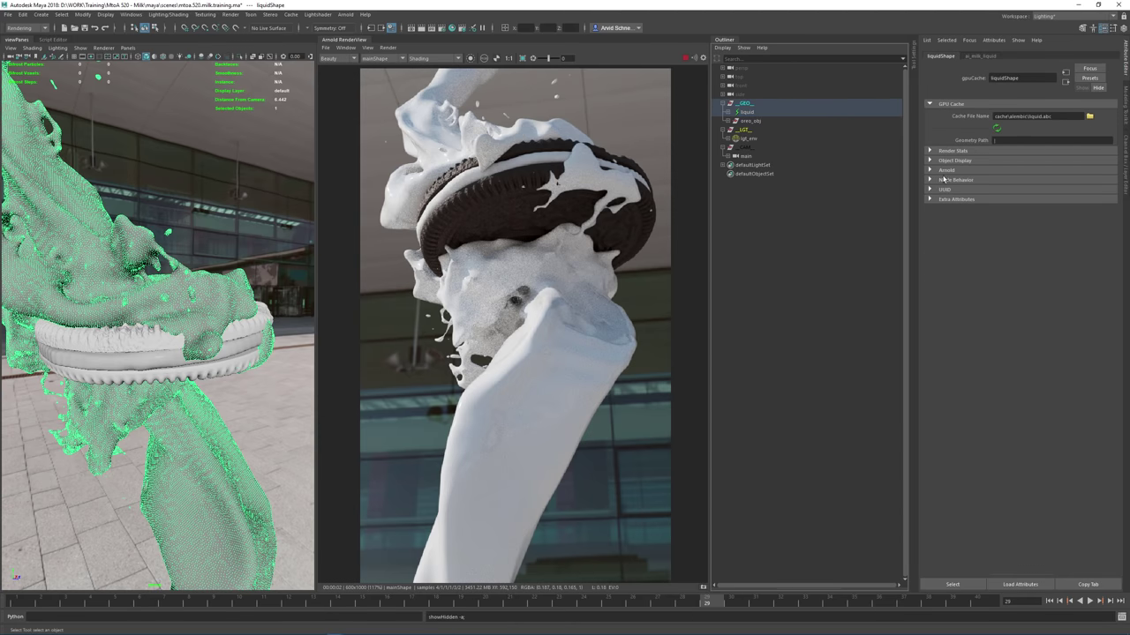
left_click(945, 170)
left_click(945, 169)
Test motion blur in the Arnold render settings with the render at 1:1 size, and disable it again
left_click(442, 28)
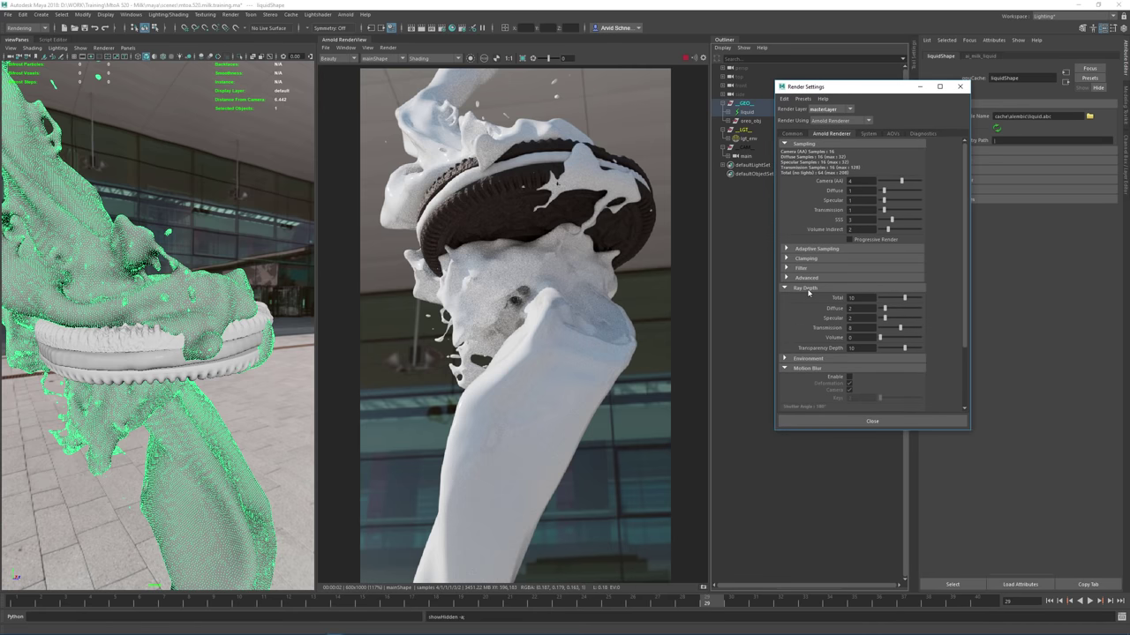
left_click(849, 377)
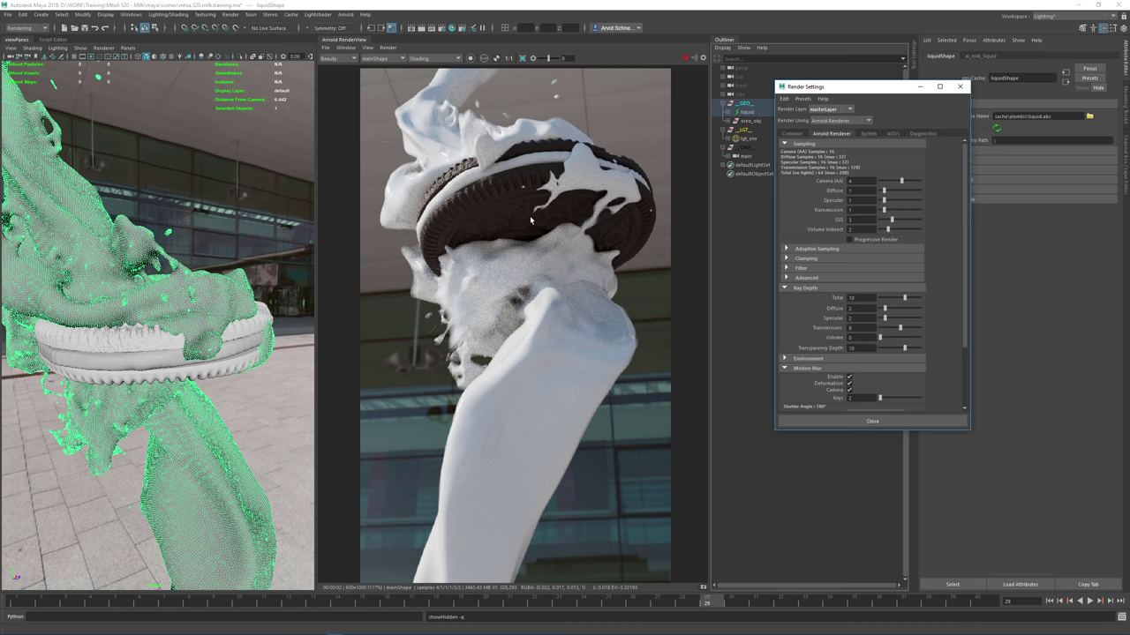
left_click(509, 59)
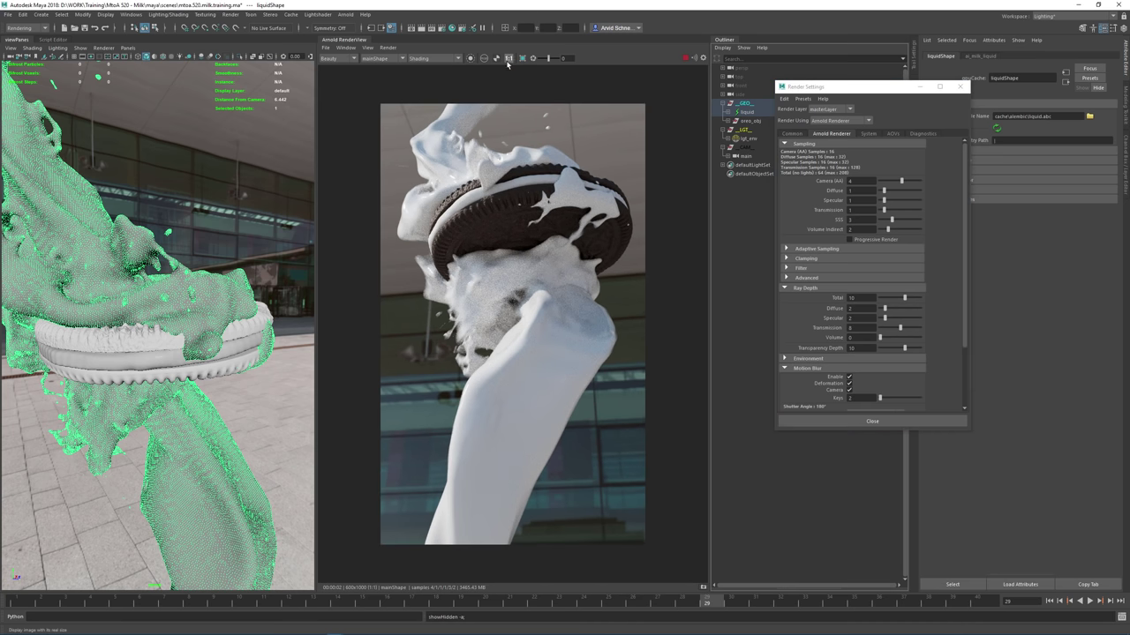
left_click(849, 377)
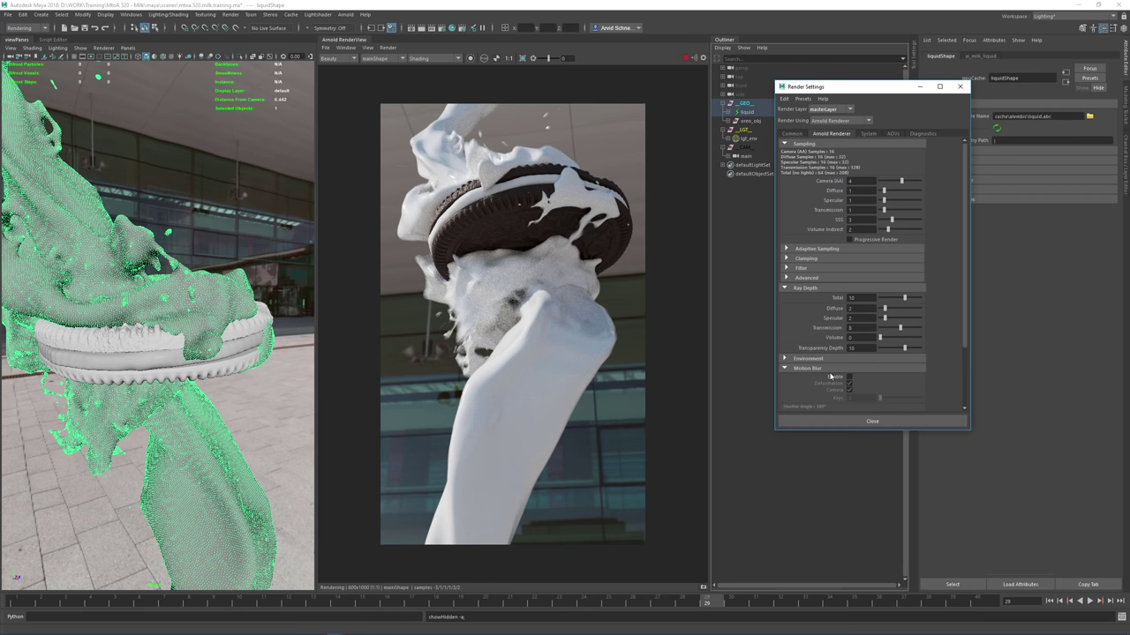
Hide the oreo_obj group so only the milk renders, and close the render settings
left_click(750, 121)
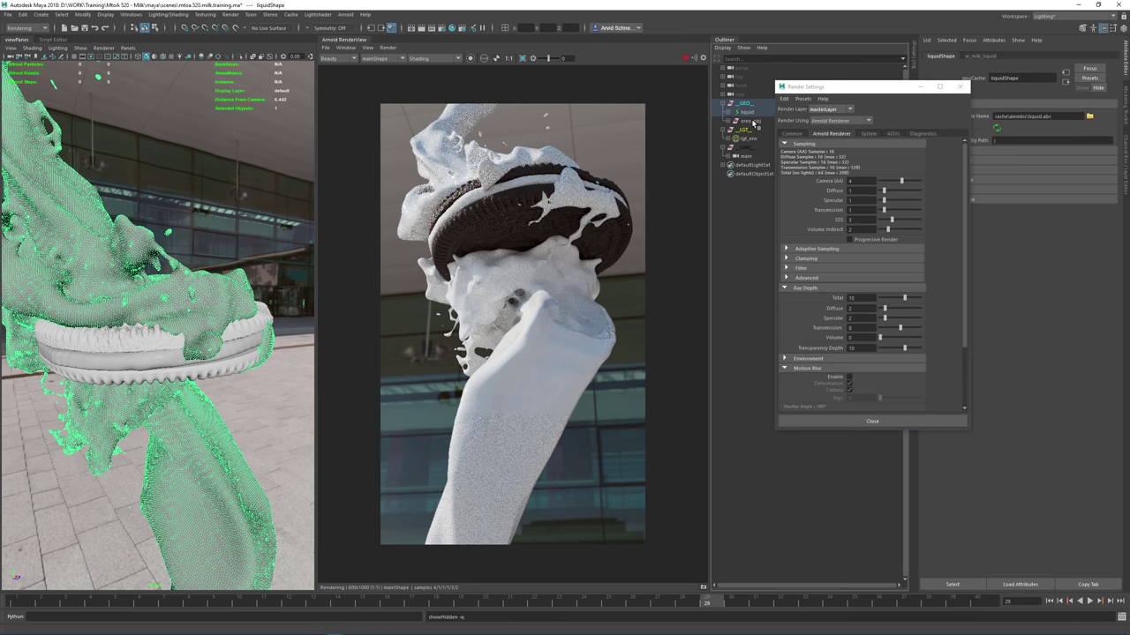
key("ctrl+h")
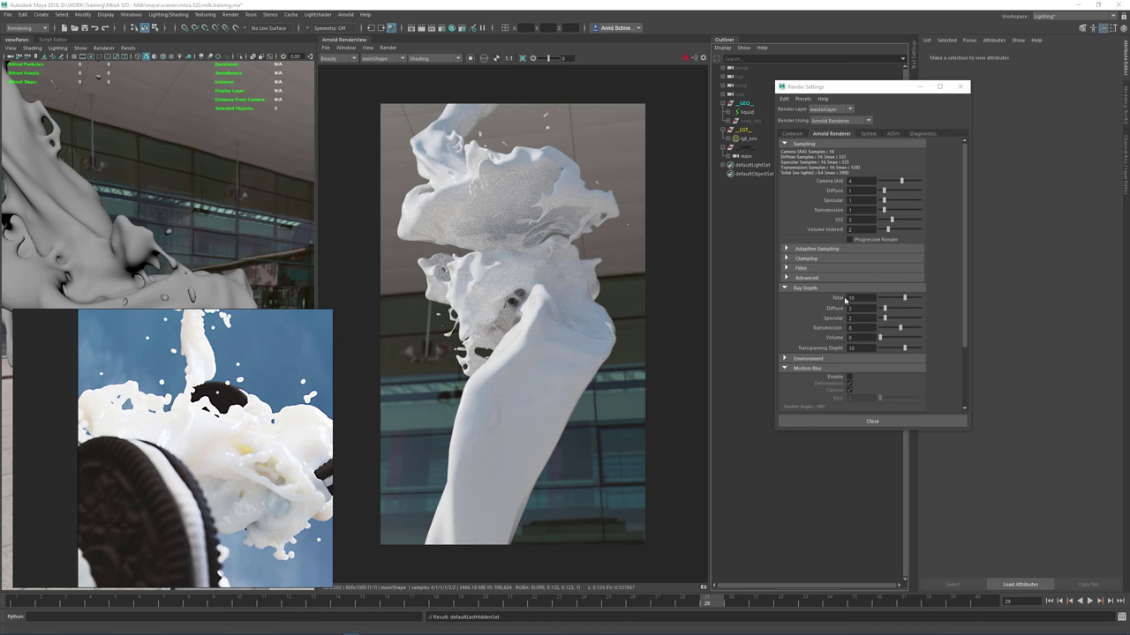
left_click(960, 86)
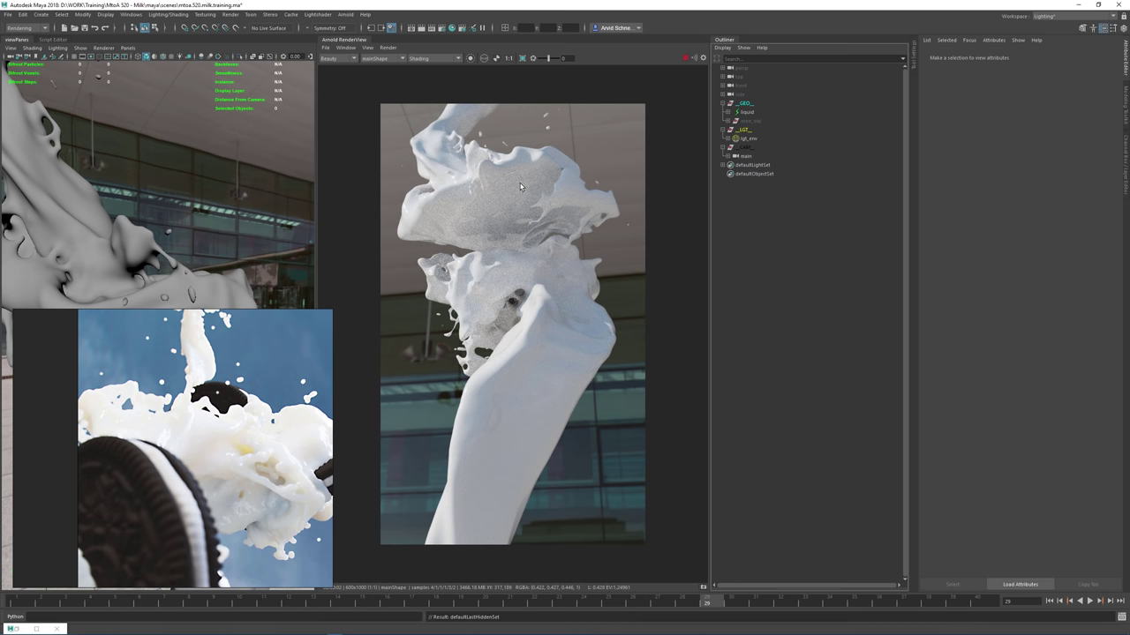
Select the liquid from the render and set the base weight of its ai_milk_liquid material to 0
left_click(521, 186)
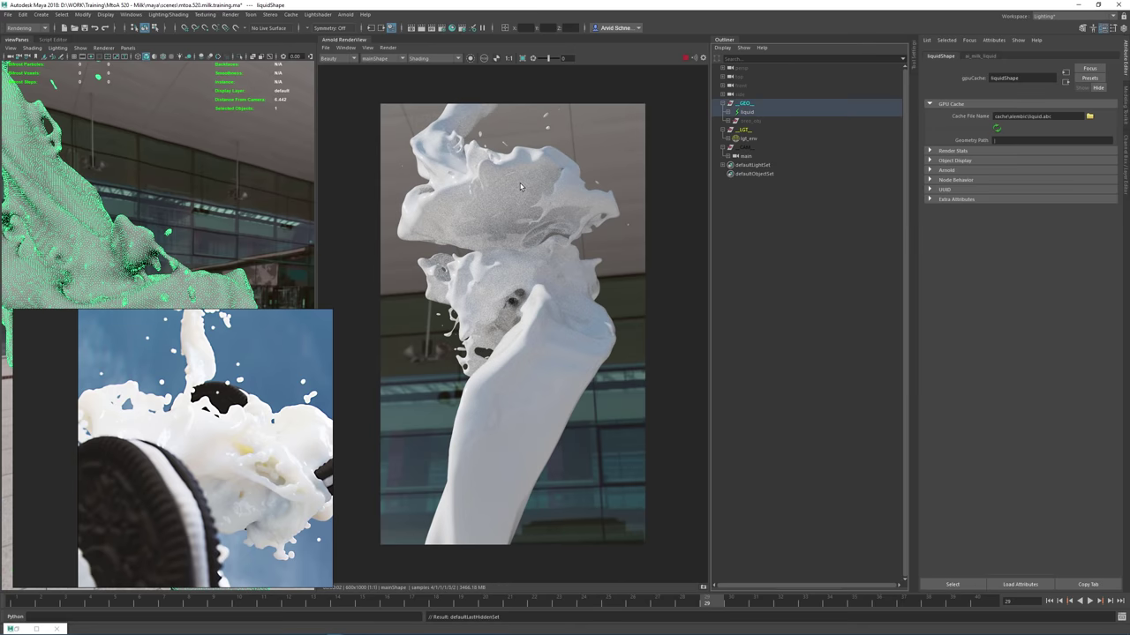
left_click(984, 56)
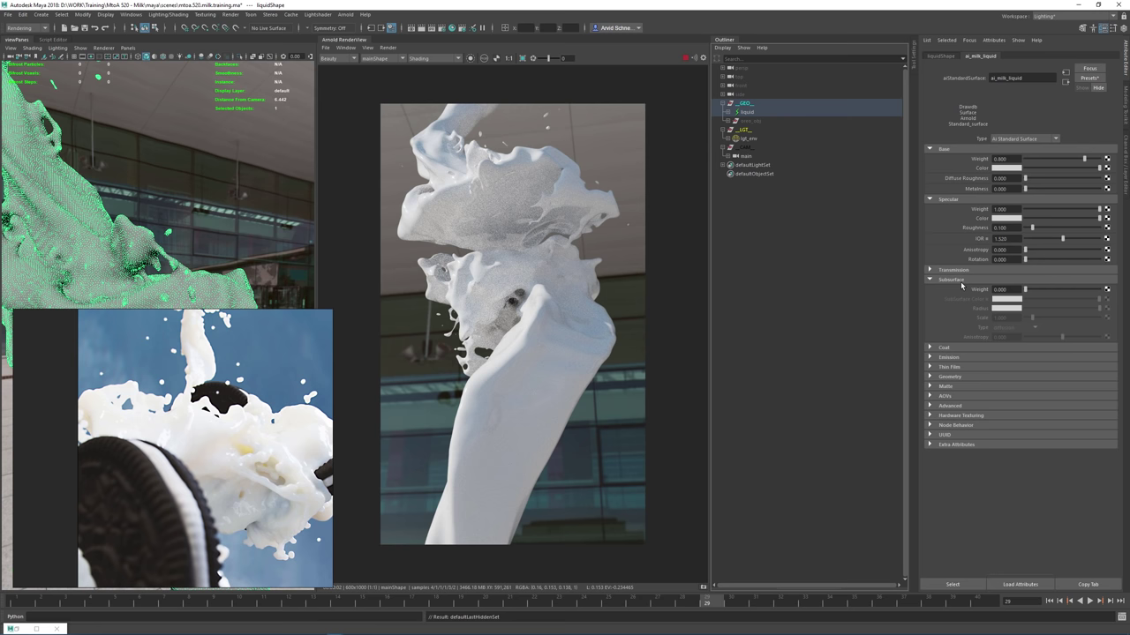
double_click(1012, 159)
left_click(1014, 160)
type("0")
left_click_drag(1014, 160, 968, 152)
type("0")
key("Return")
Set the specular weight of ai_milk_liquid to 0
left_click(943, 150)
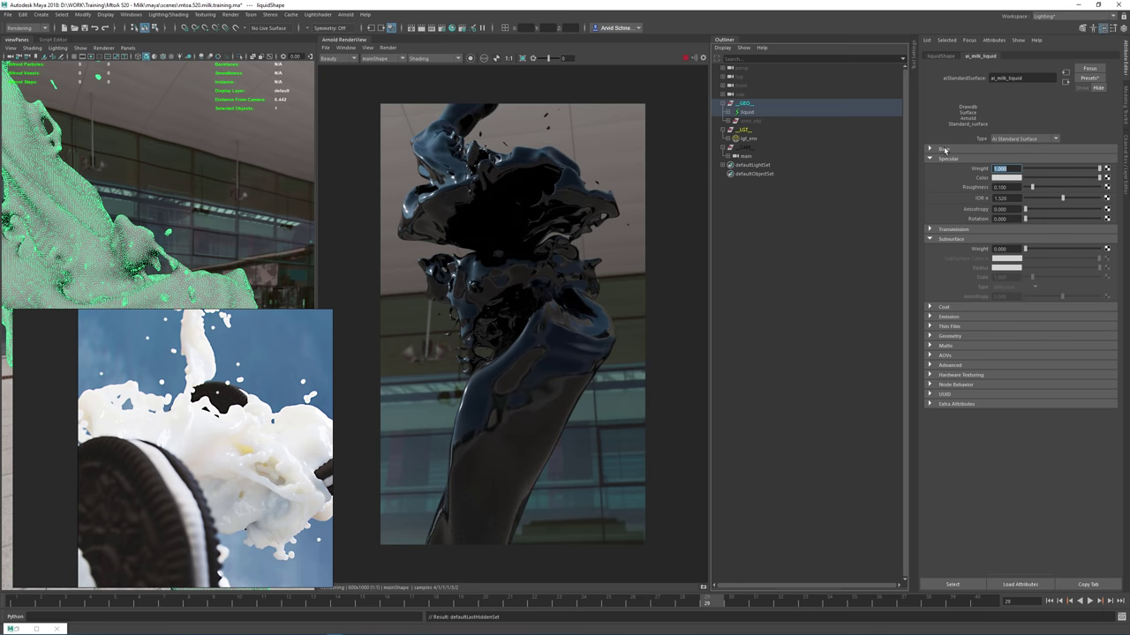
type("0")
key("Return")
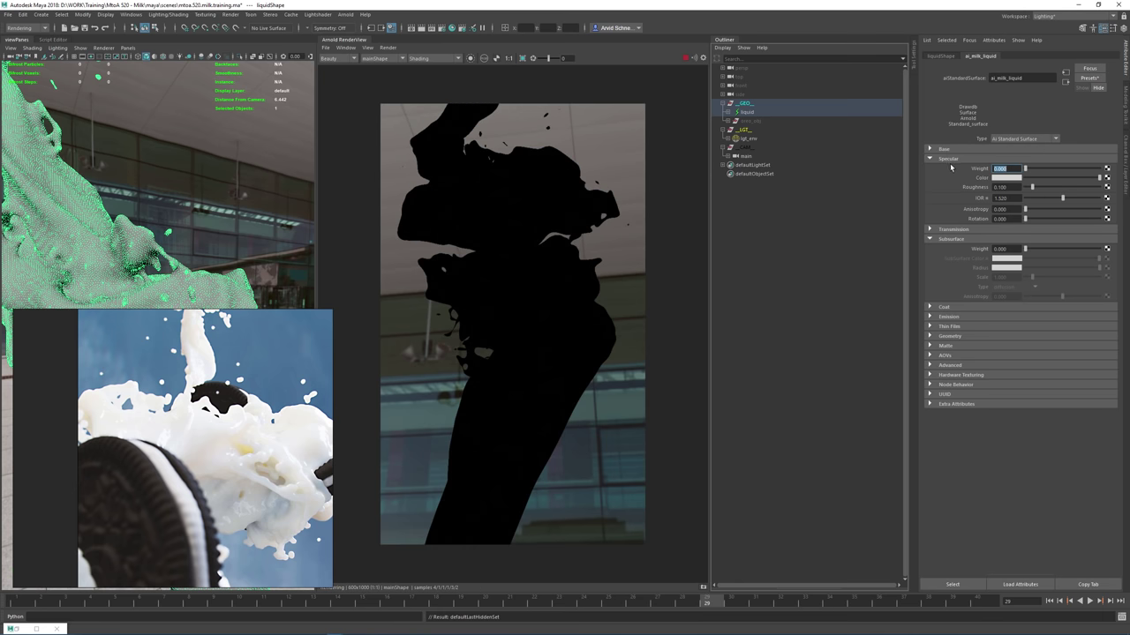
Set the subsurface weight of ai_milk_liquid to 1 and its subsurface type to randomwalk
left_click(951, 160)
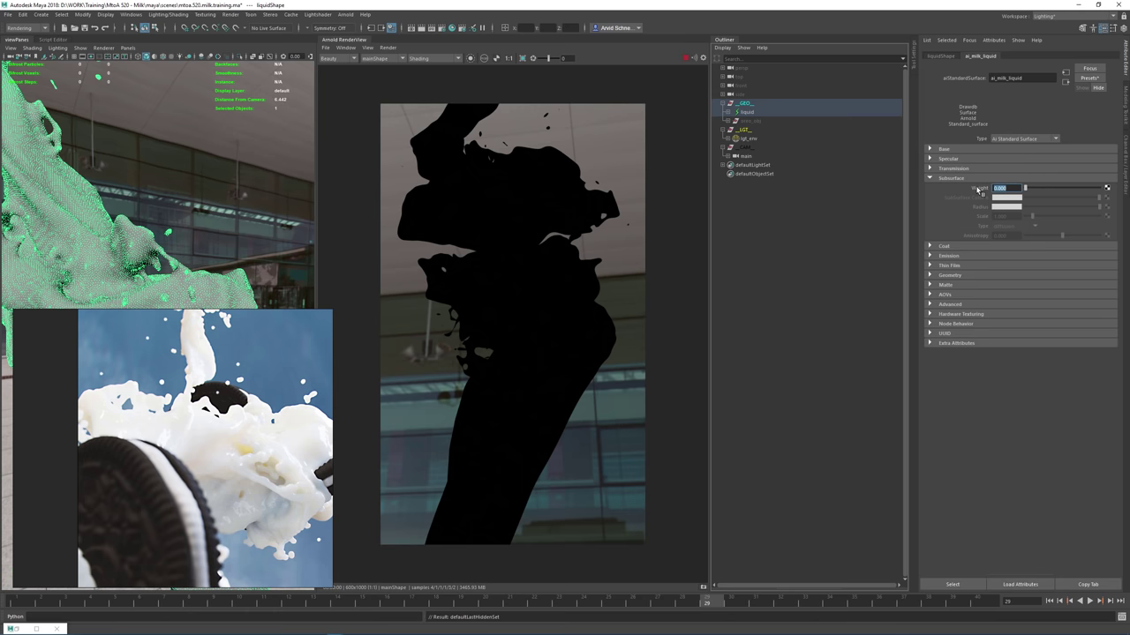
type("1")
key("Return")
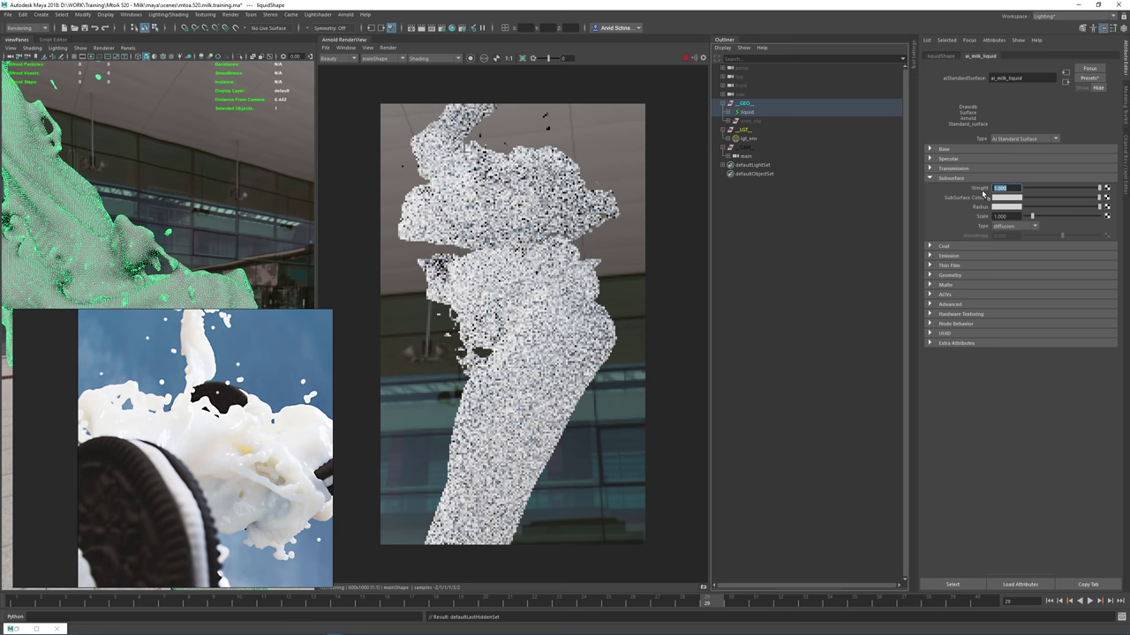
left_click(1007, 226)
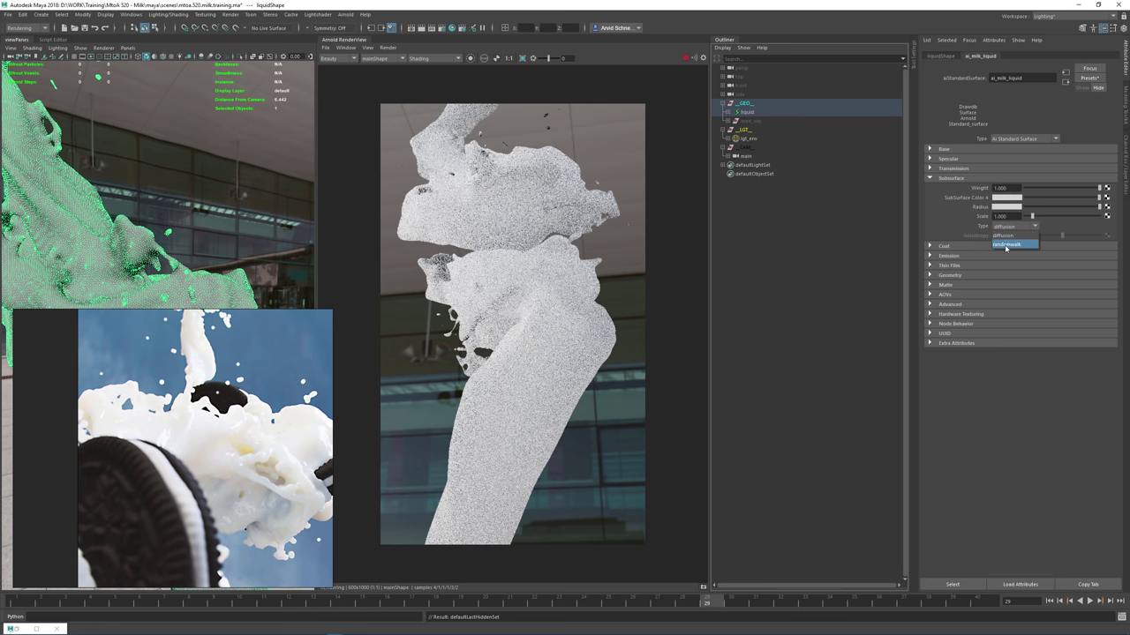
left_click(1022, 245)
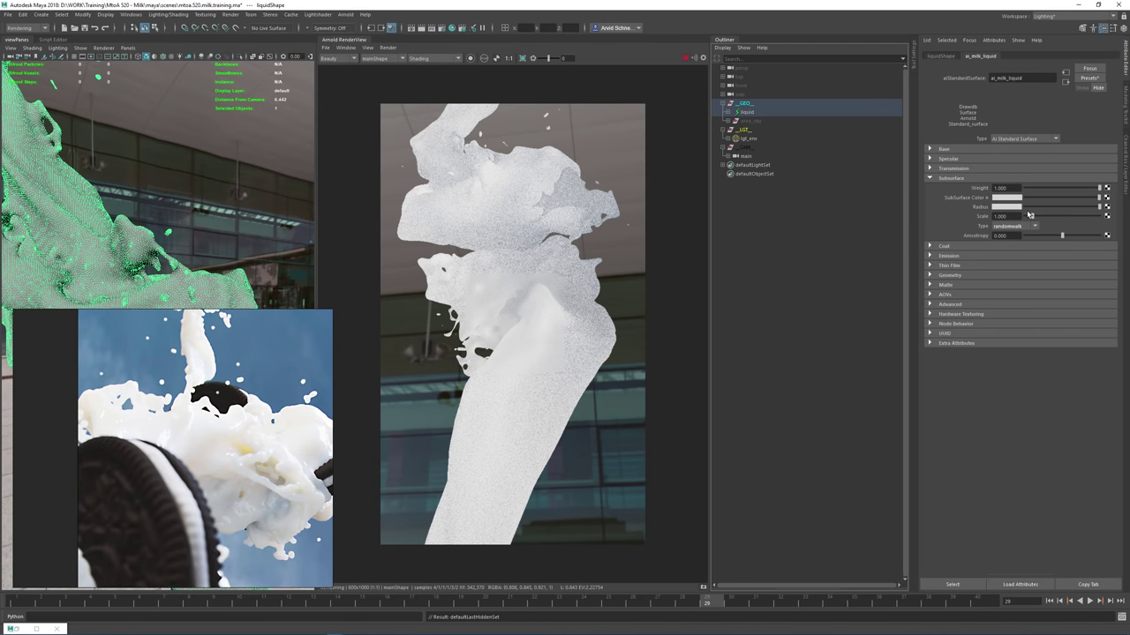
Try a black subsurface radius, and apply the Whole Milk preset to the subsurface color
left_click_drag(1040, 207, 1000, 210)
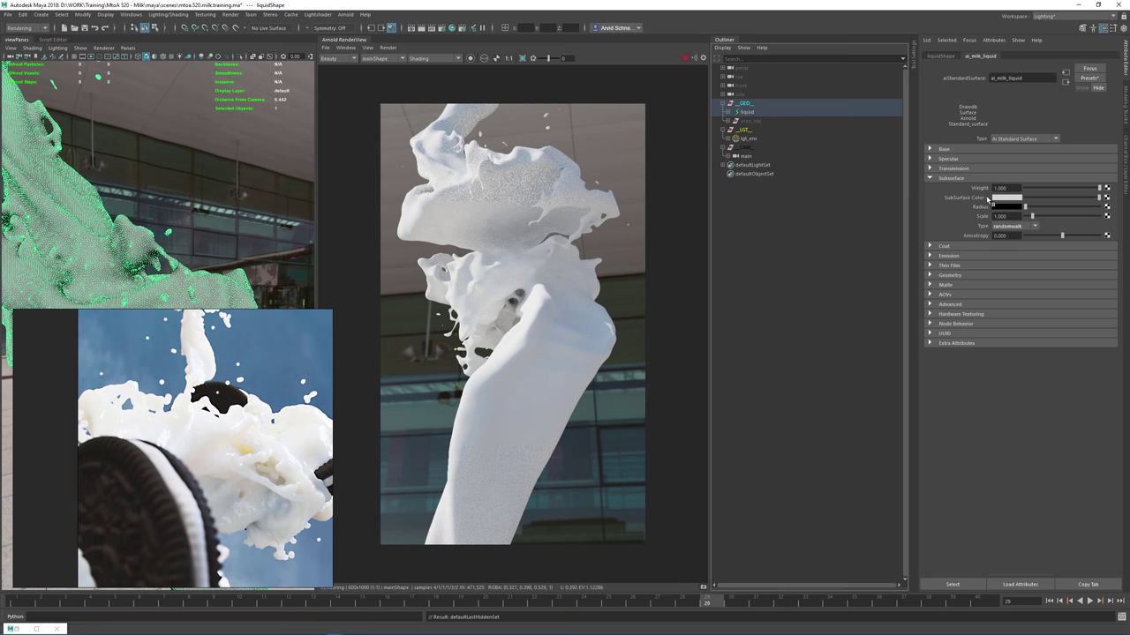
right_click(987, 198)
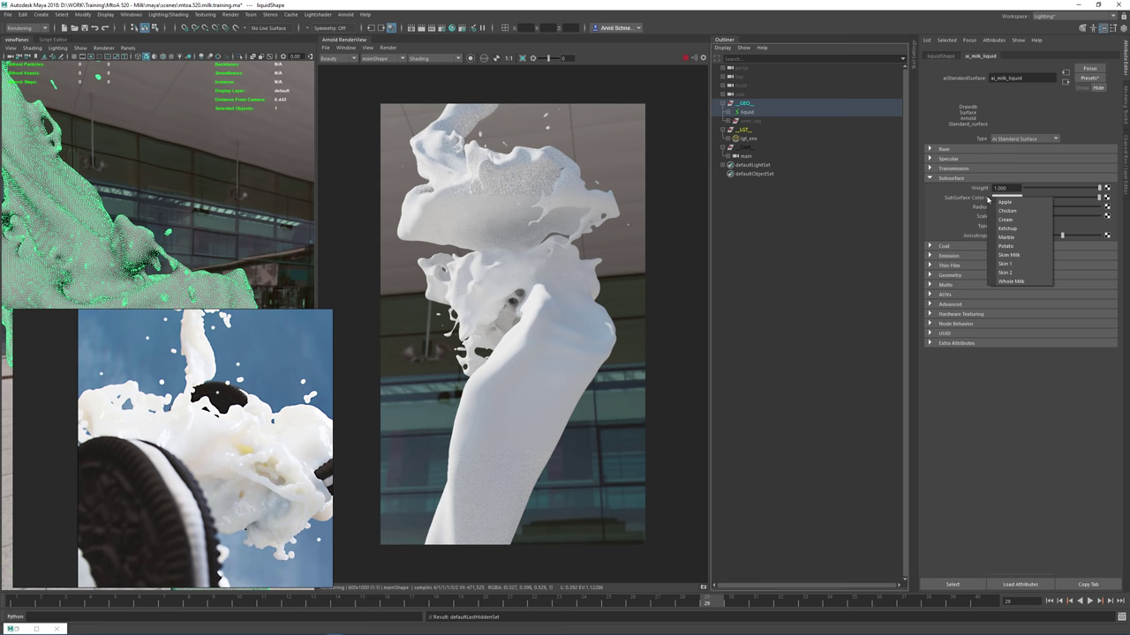
left_click(1020, 281)
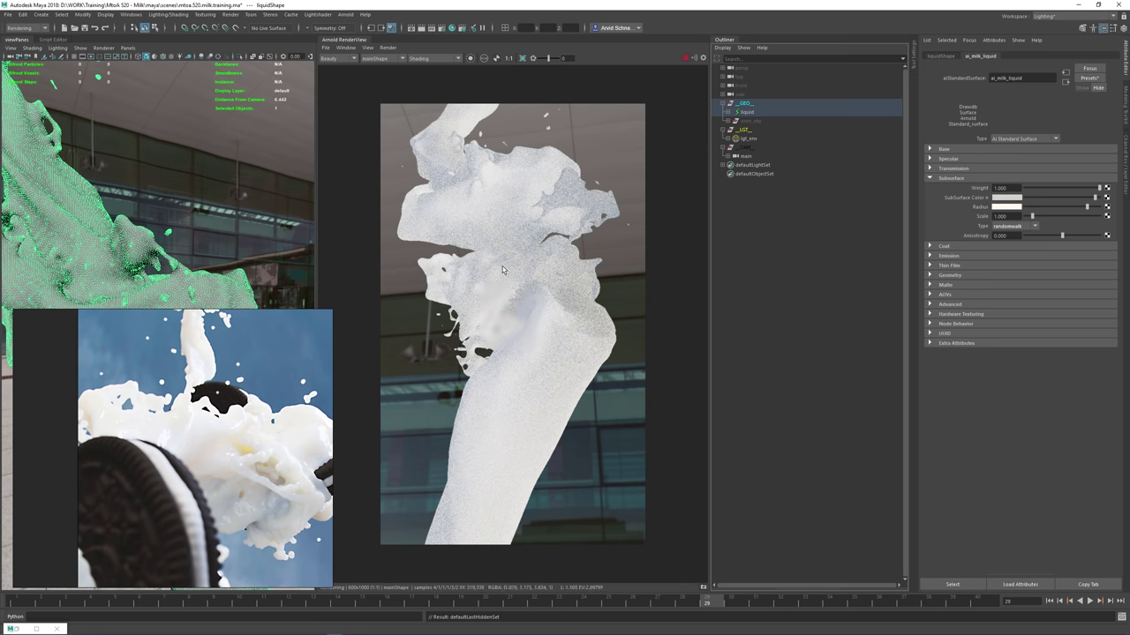
Limit the render to a region around the bend of the splash and set the subsurface scale to 0.1
left_click_drag(421, 281, 624, 385)
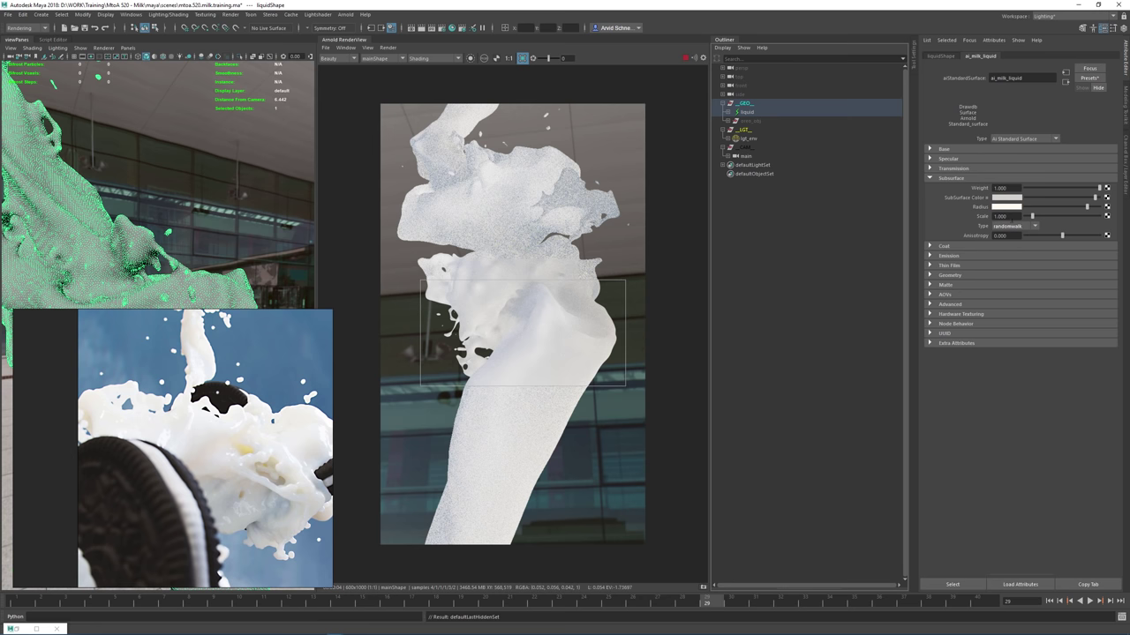
left_click_drag(1012, 217, 933, 211)
type("0.1")
key("Return")
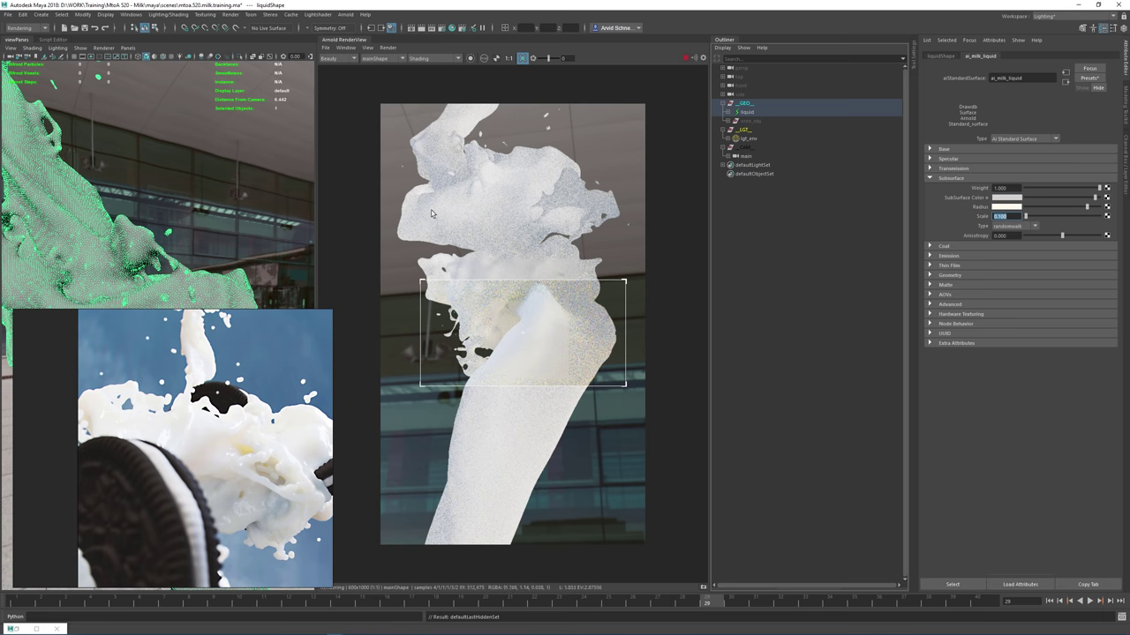
Test a subsurface scale of 0.05 in a render region across the middle of the splash, and clear the region
left_click_drag(392, 232, 629, 312)
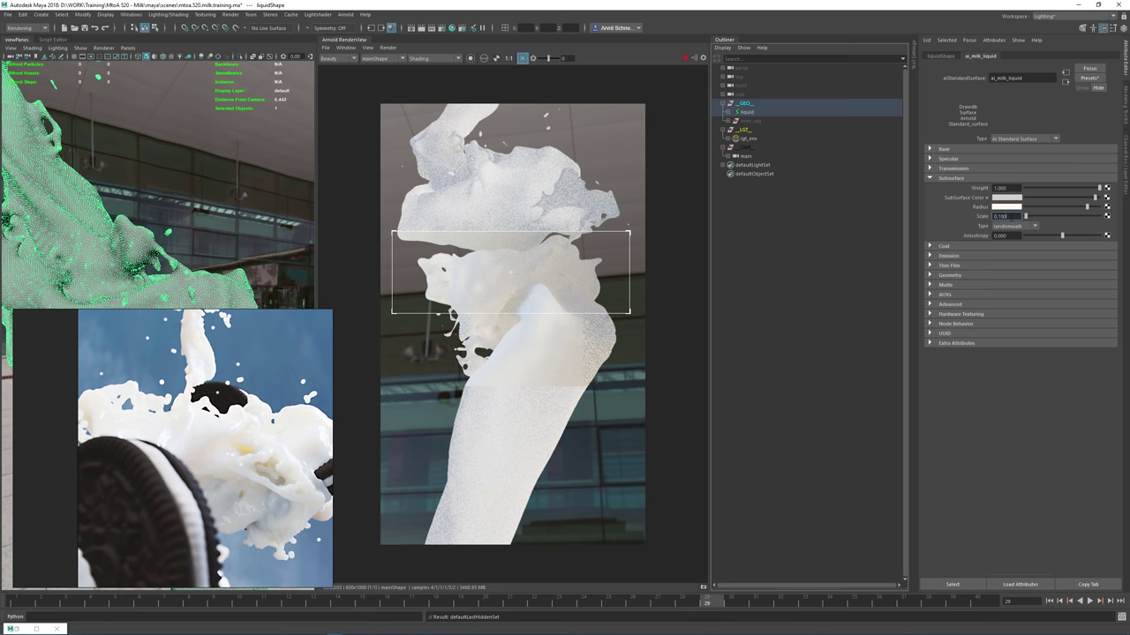
type("05")
key("Return")
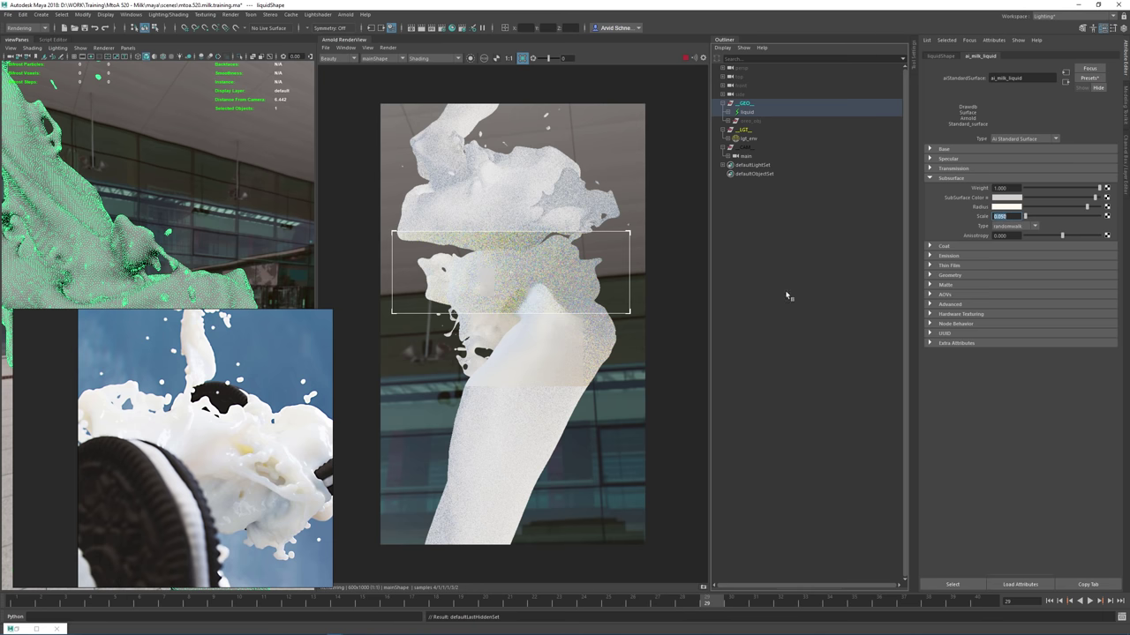
left_click(569, 255, "shift")
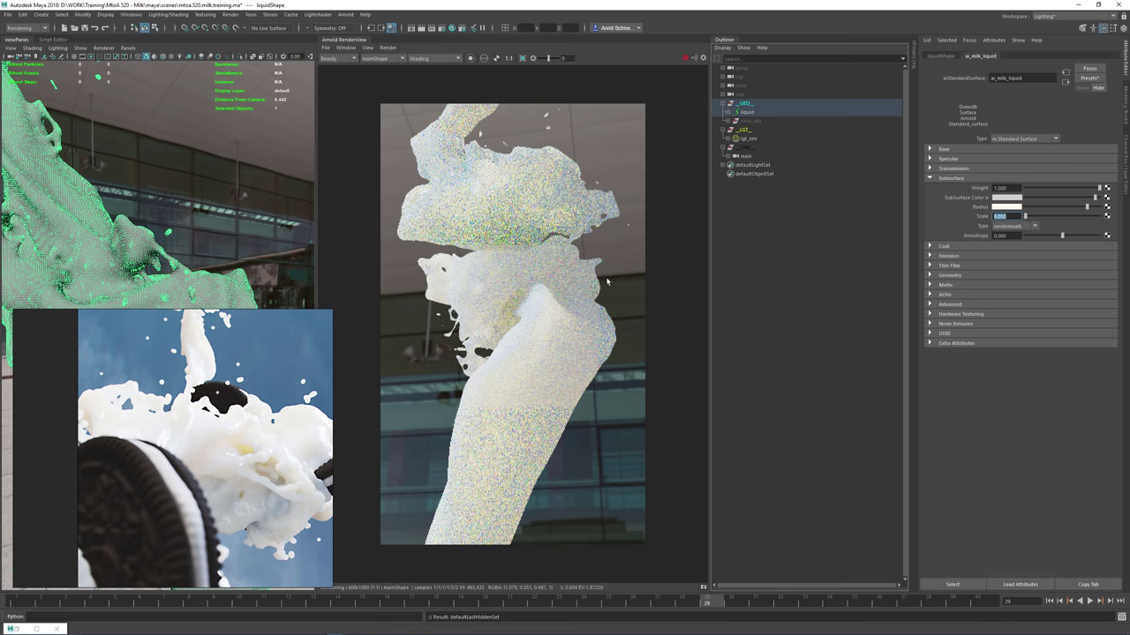
Check the HSV values of the subsurface color and radius, and set the subsurface scale to 0.1
left_click(1004, 199)
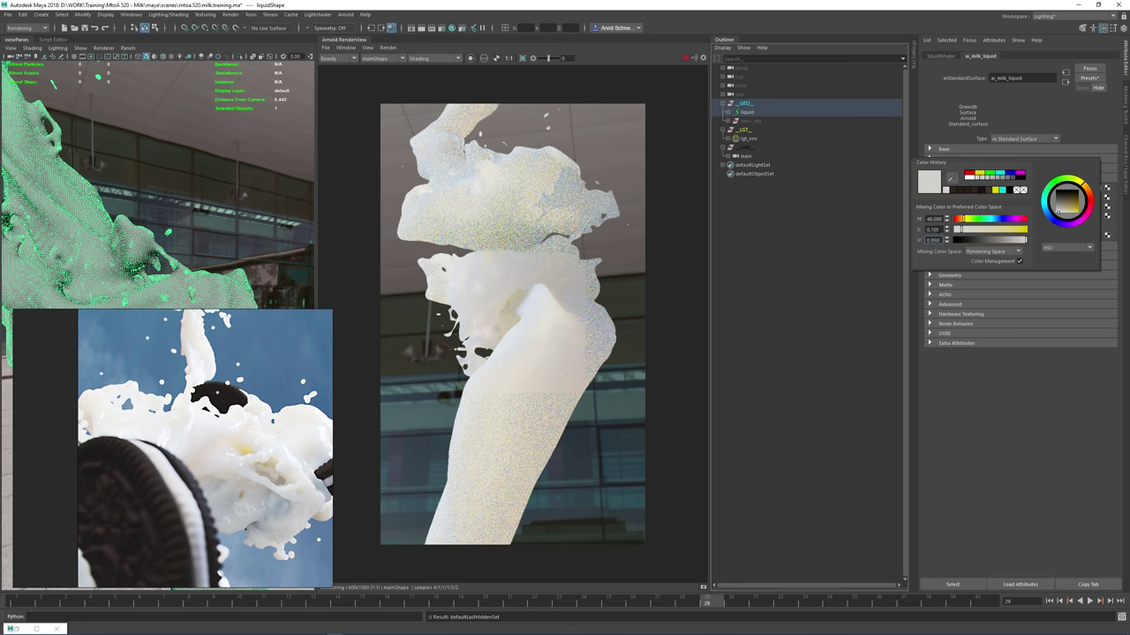
key("Return")
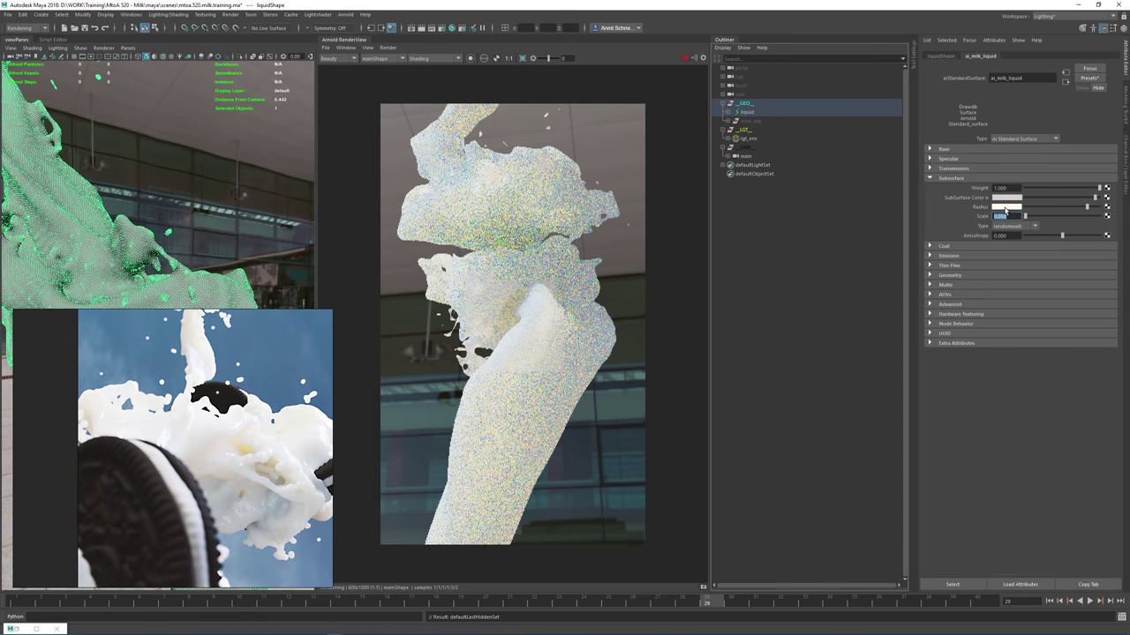
left_click(1005, 209)
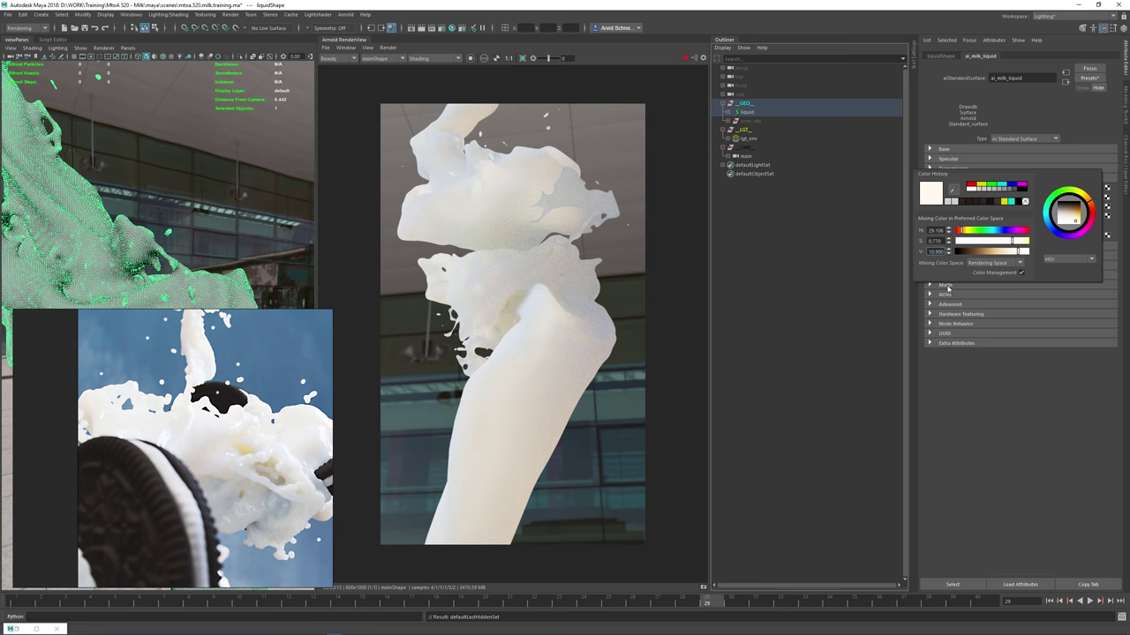
double_click(1010, 218)
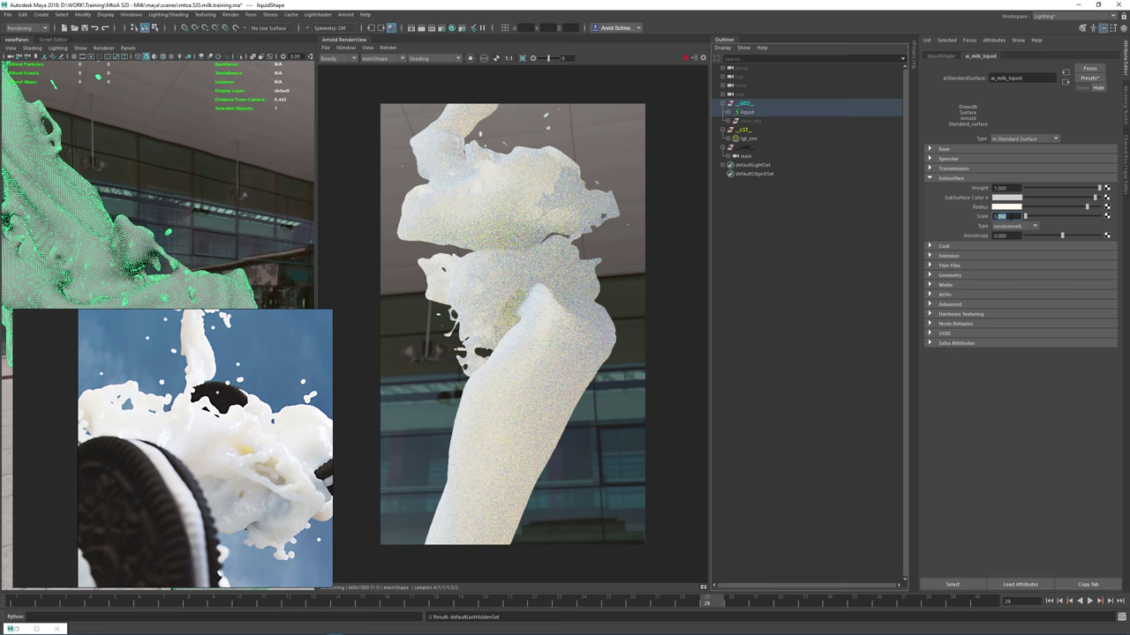
type("1")
key("Return")
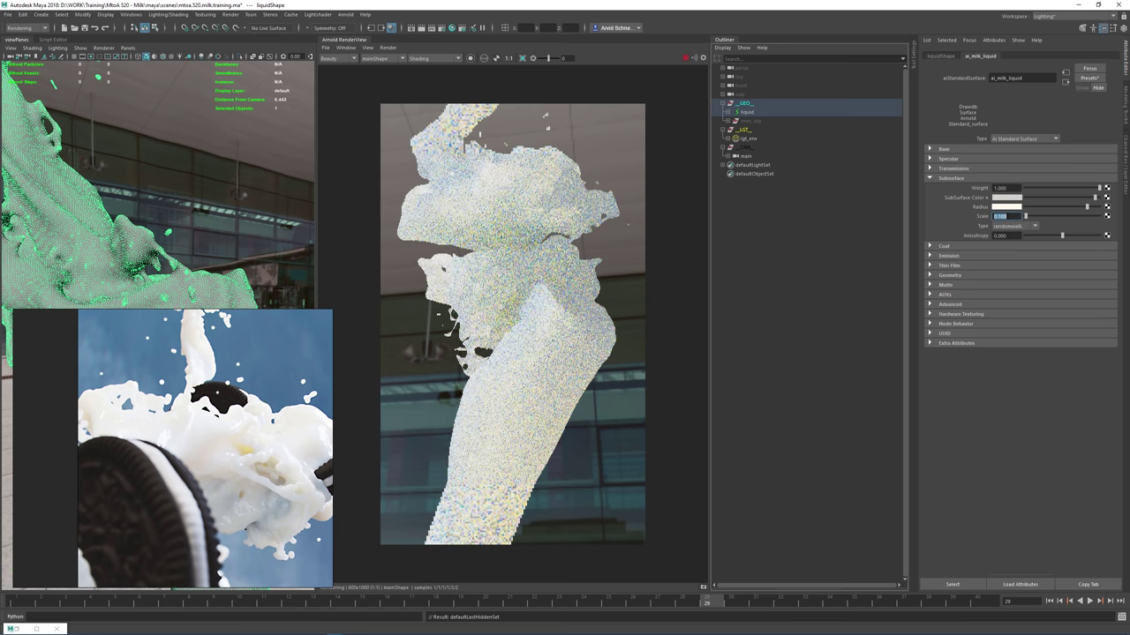
left_click(1012, 217)
Lower the brightness (V) of the subsurface radius color to 5
left_click(1007, 208)
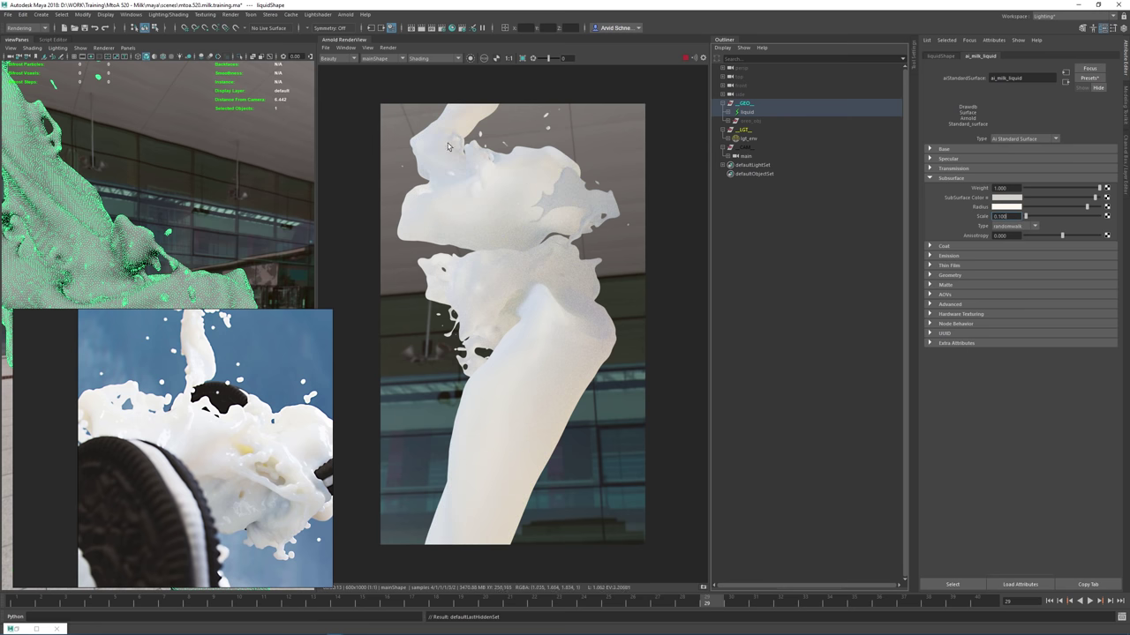
left_click(1005, 207)
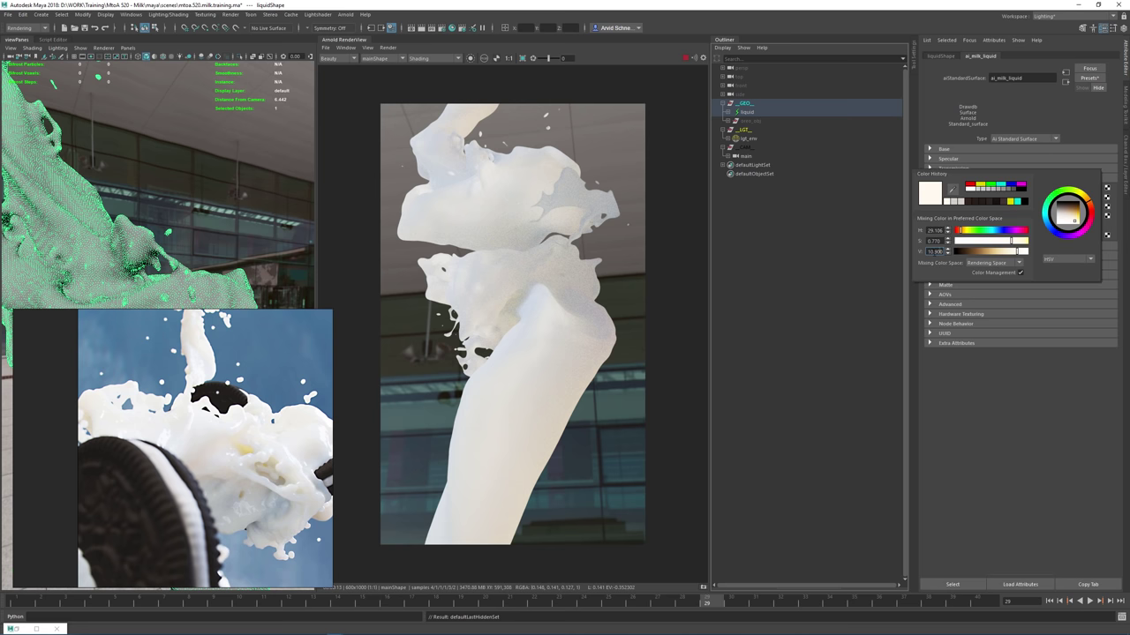
left_click_drag(926, 251, 957, 254)
type("5")
key("Return")
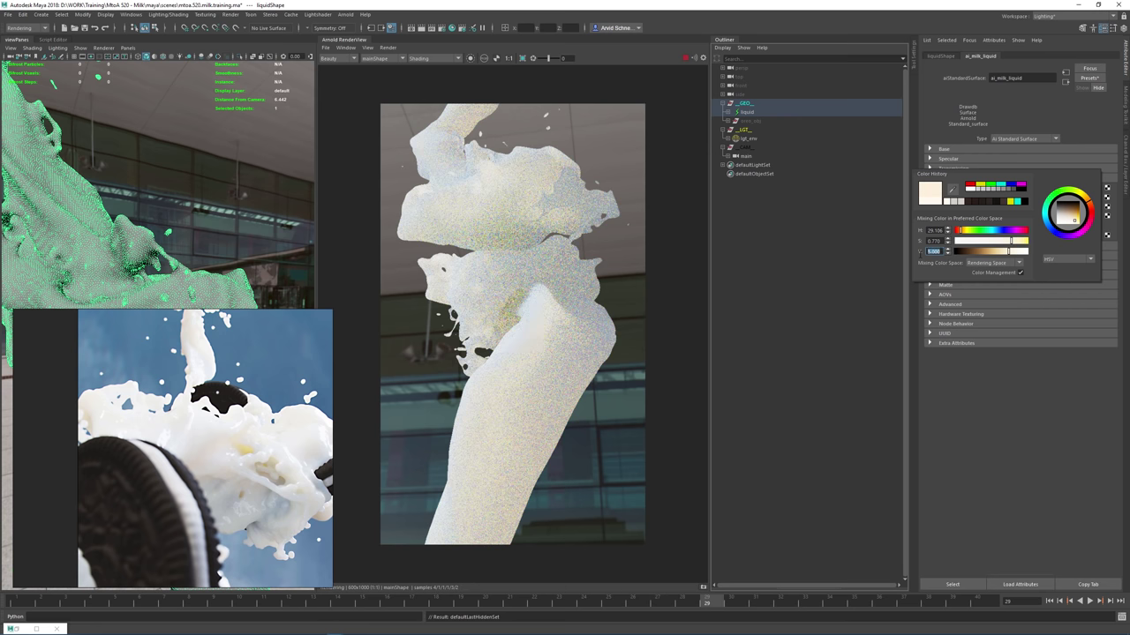
left_click_drag(1009, 216, 973, 216)
double_click(1005, 217)
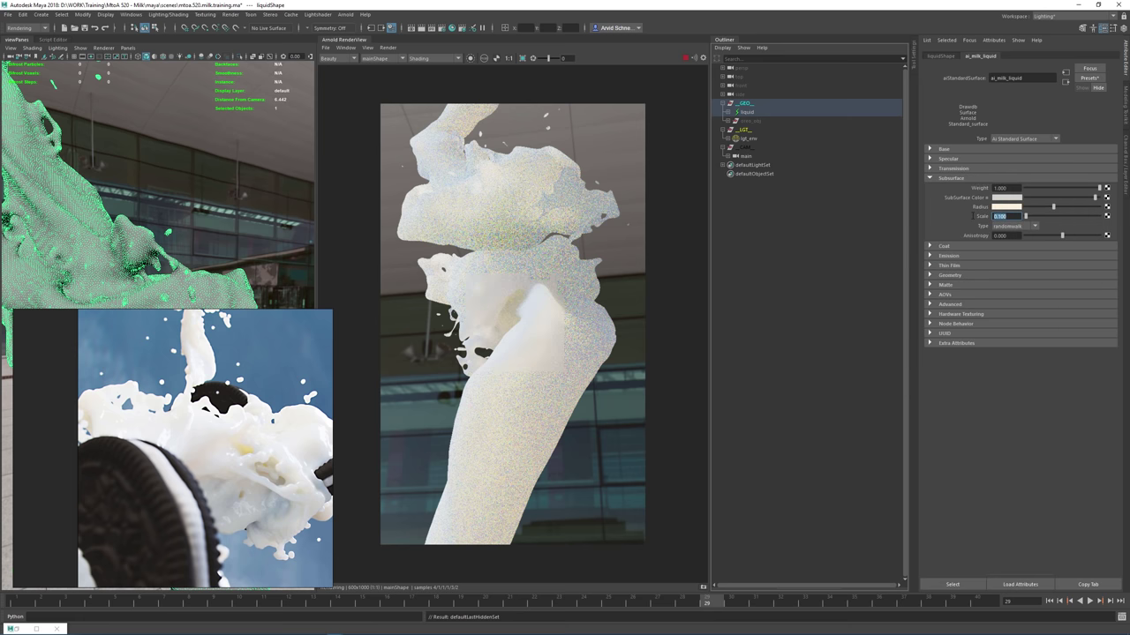
left_click(1007, 216)
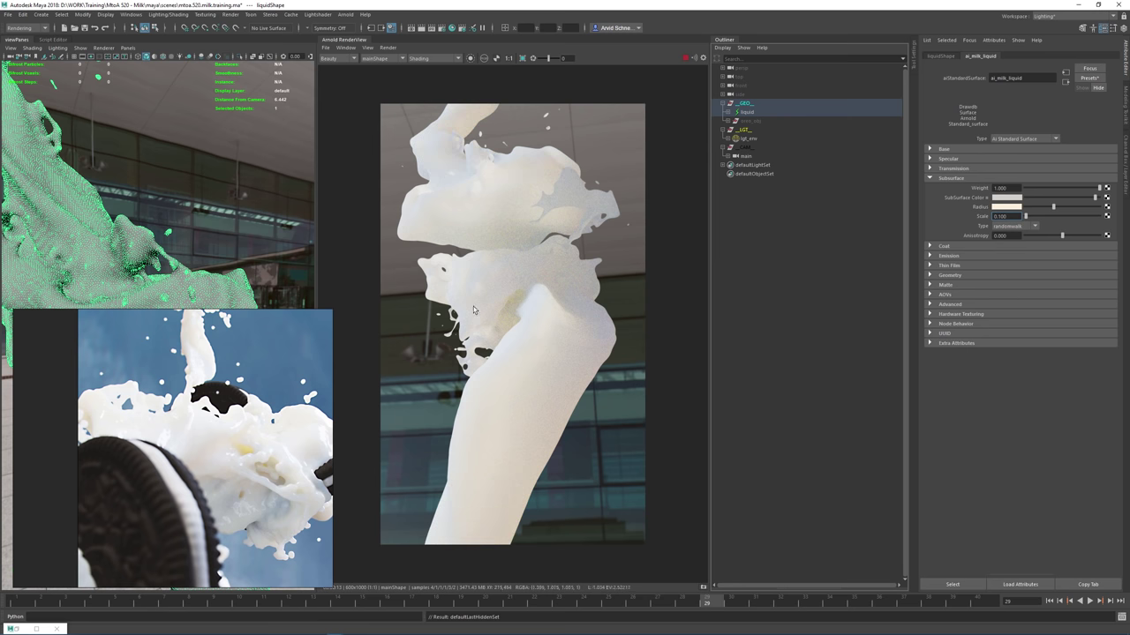
Draw a render region over the lower bend of the milk and set the specular IOR to 1.4, starting from the Water preset
left_click_drag(450, 316, 610, 410)
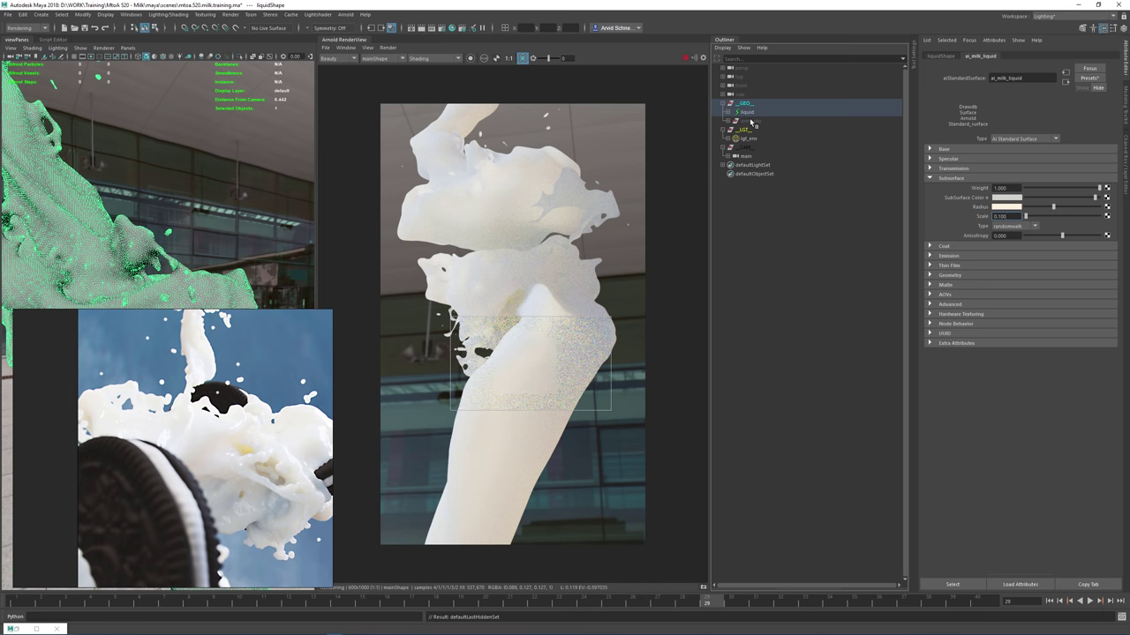
left_click(936, 159)
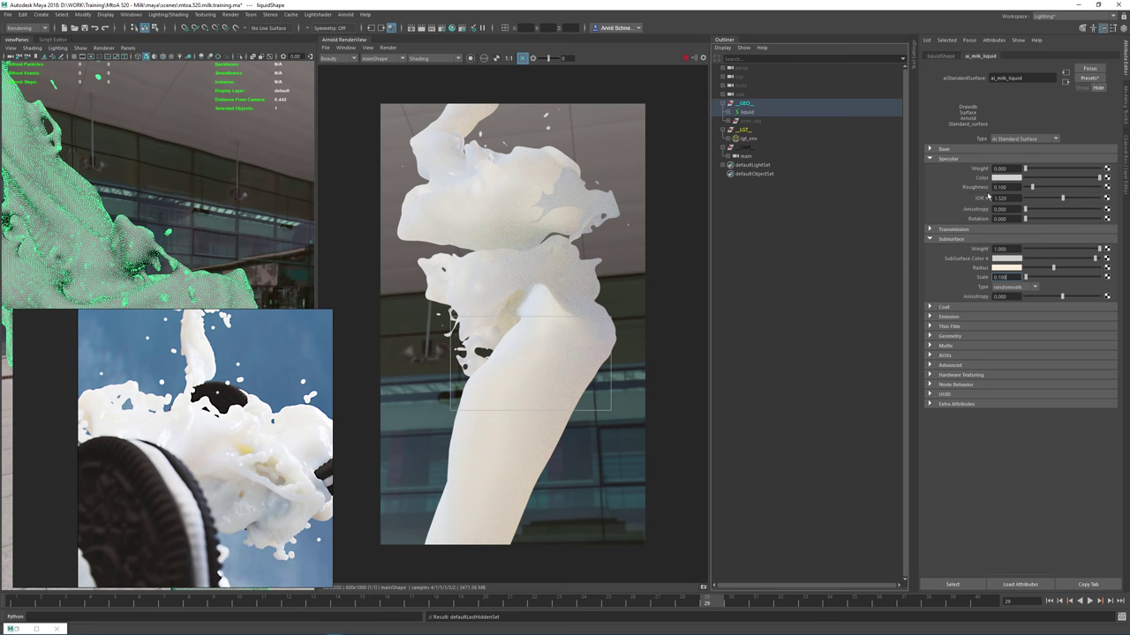
right_click(987, 198)
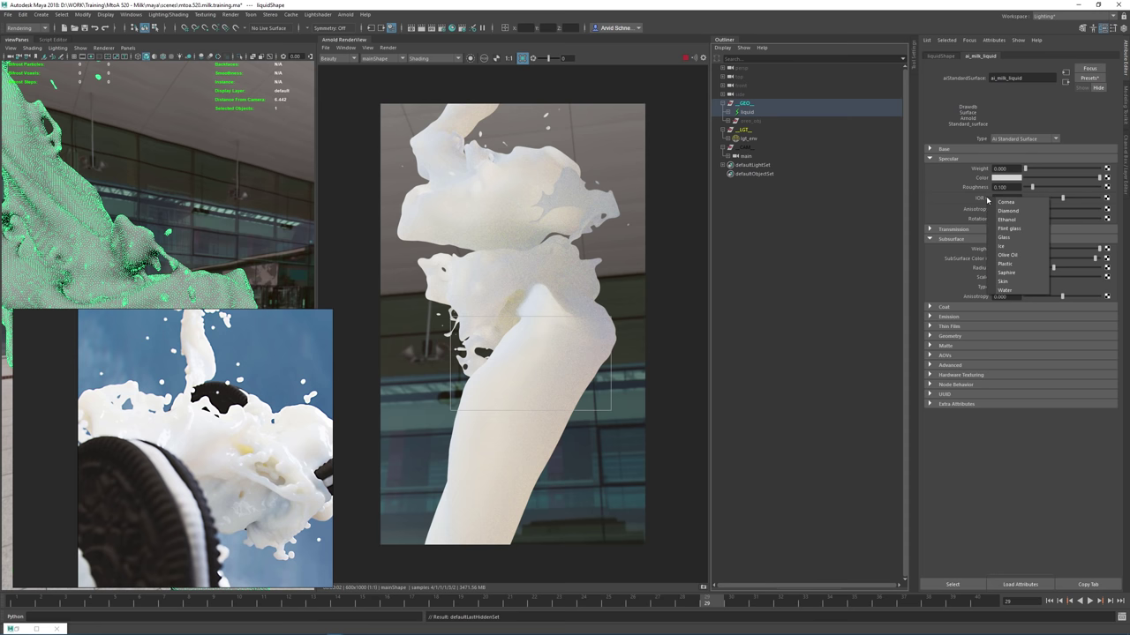
left_click(1022, 291)
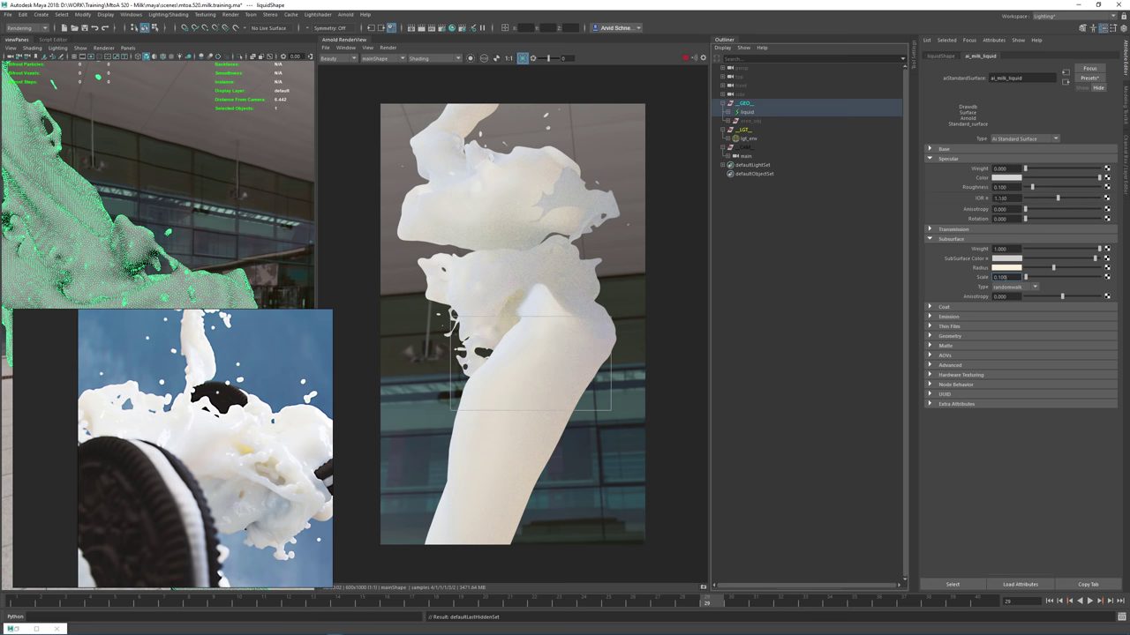
double_click(1000, 198)
type("4")
key("Return")
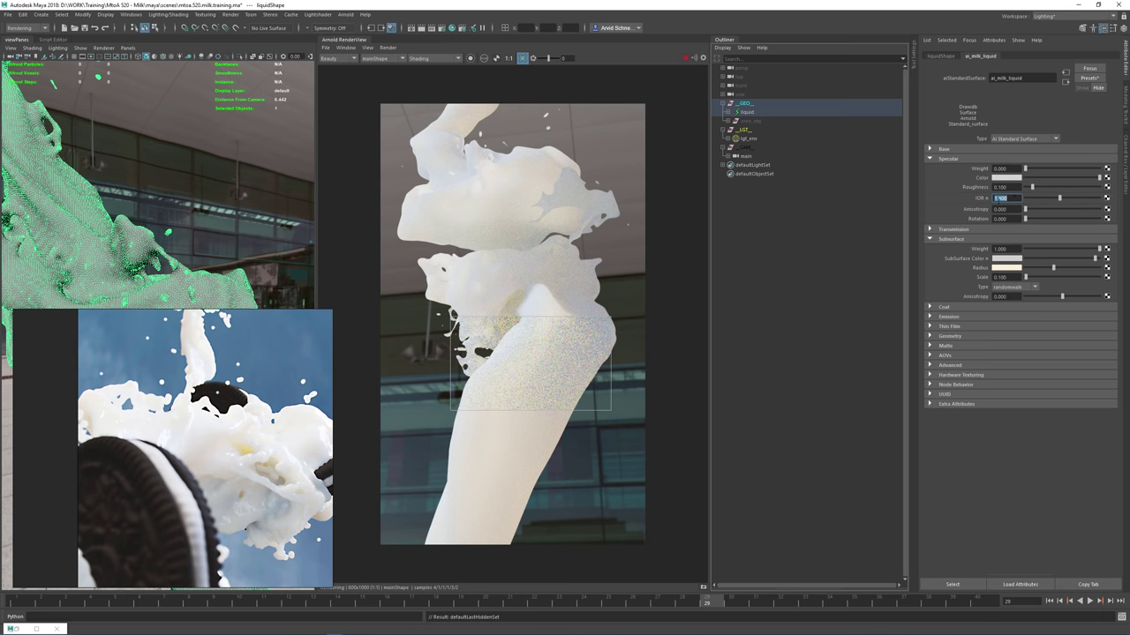
left_click(1010, 199)
Set the specular roughness of ai_milk_liquid to 0.05 and its specular weight to 1
double_click(1003, 187)
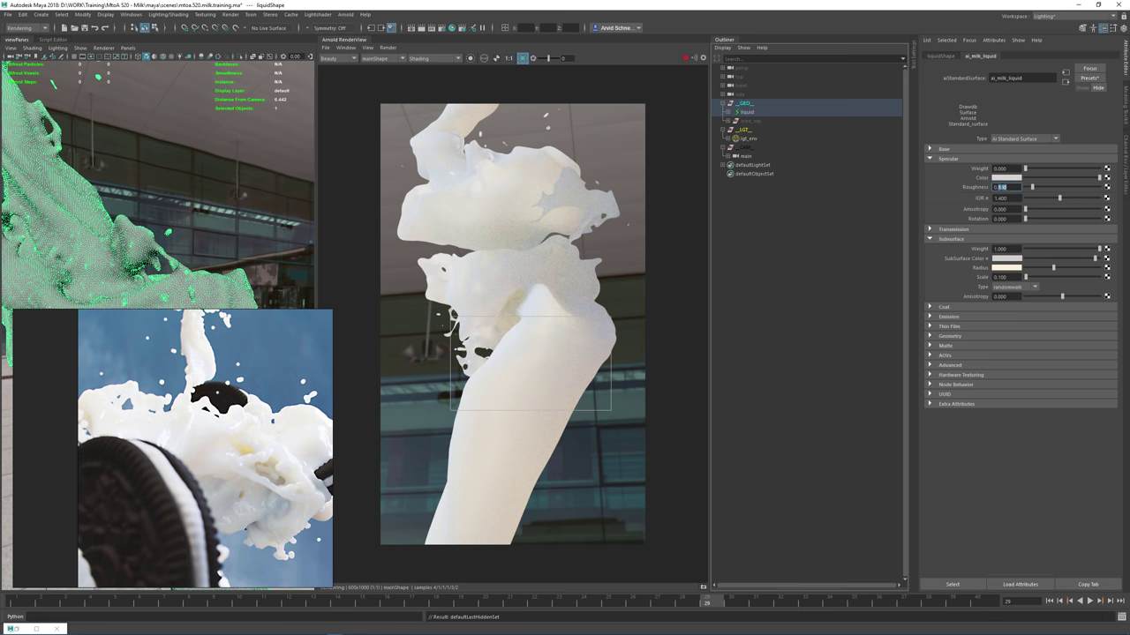
type("0.05")
key("Return")
left_click(1000, 169)
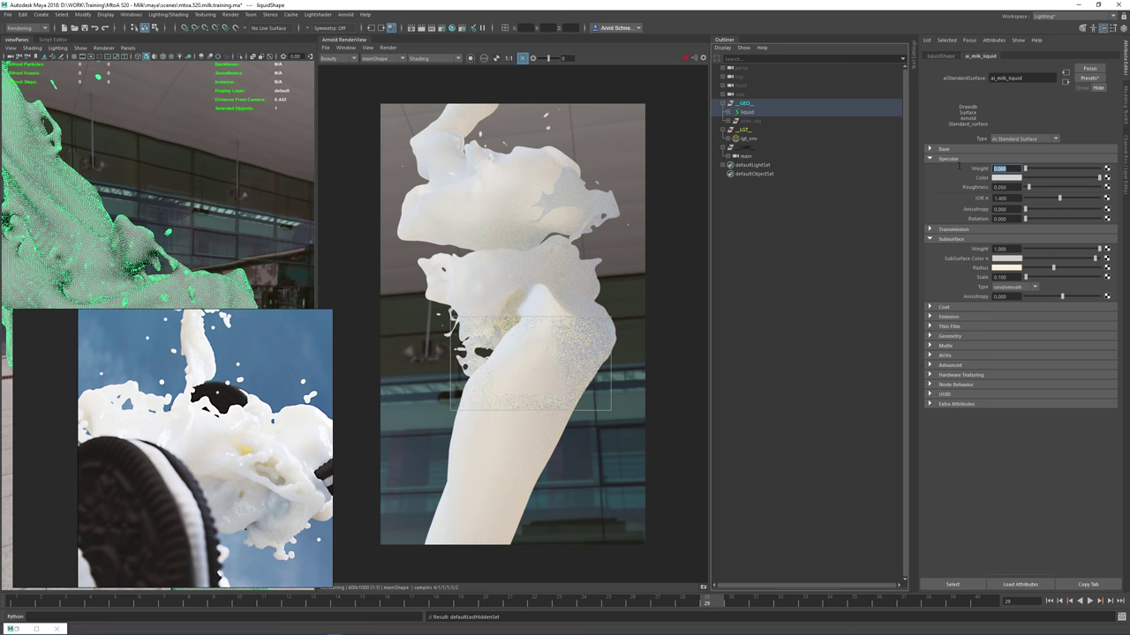
type("1")
key("Return")
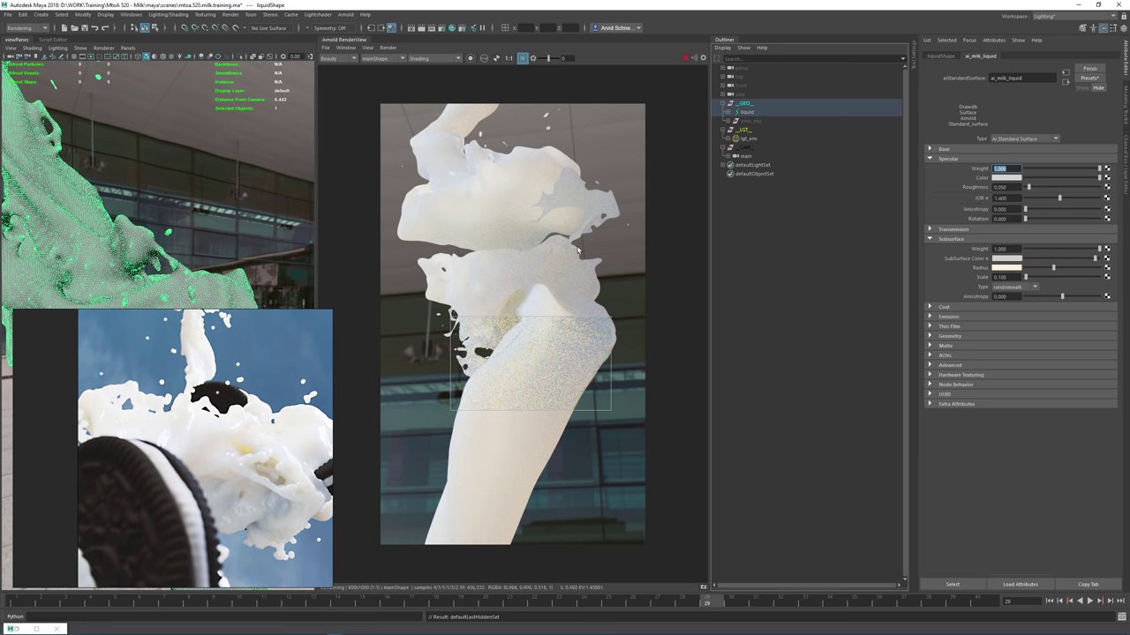
Turn off the render region and compare the full milk render with the milk reference photos
left_click(523, 58)
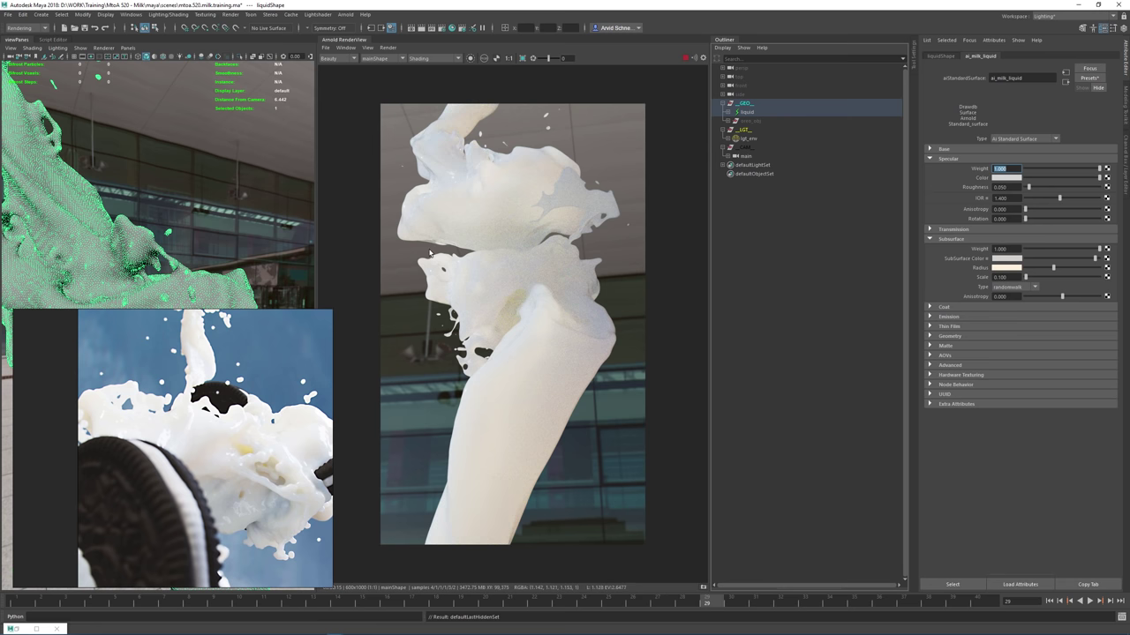
scroll(457, 183, "up", 5)
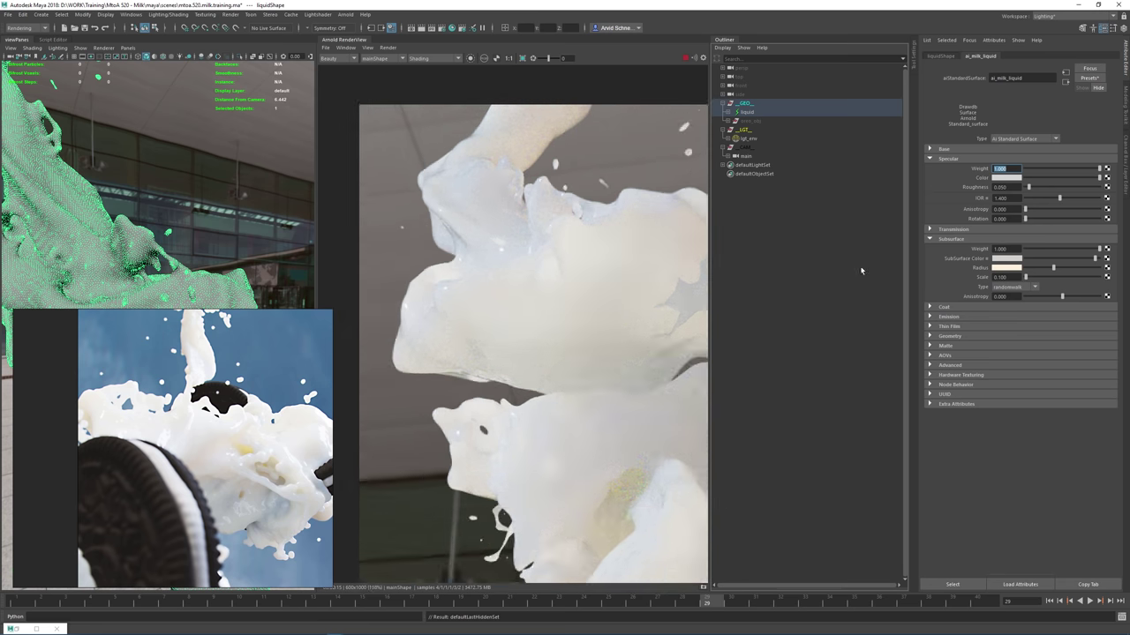
scroll(557, 350, "down", 5)
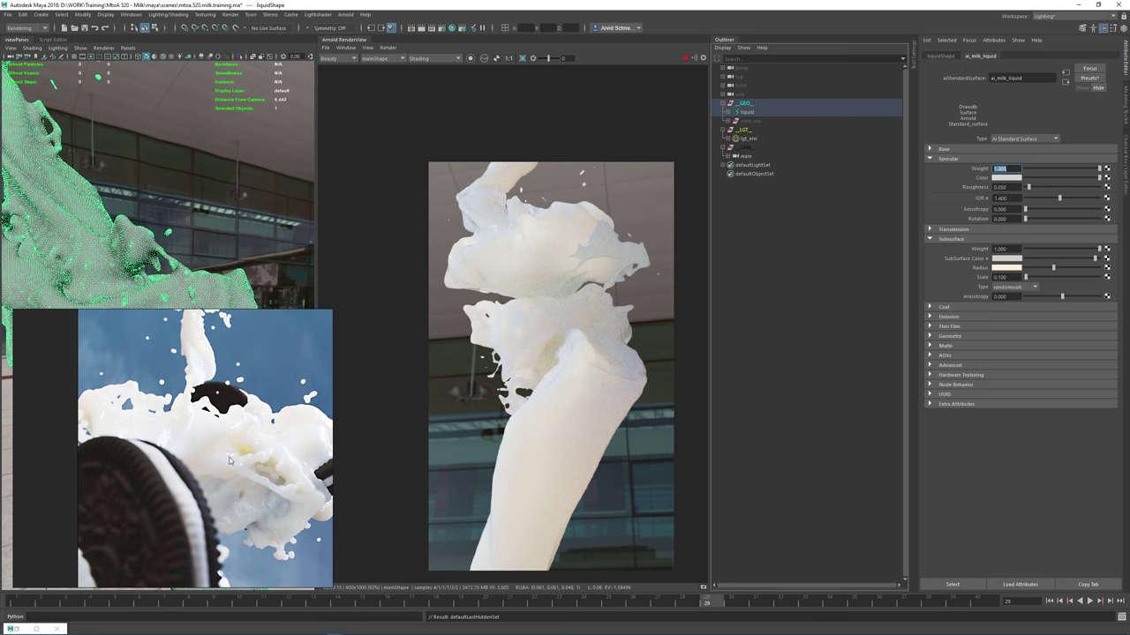
scroll(272, 479, "down", 4)
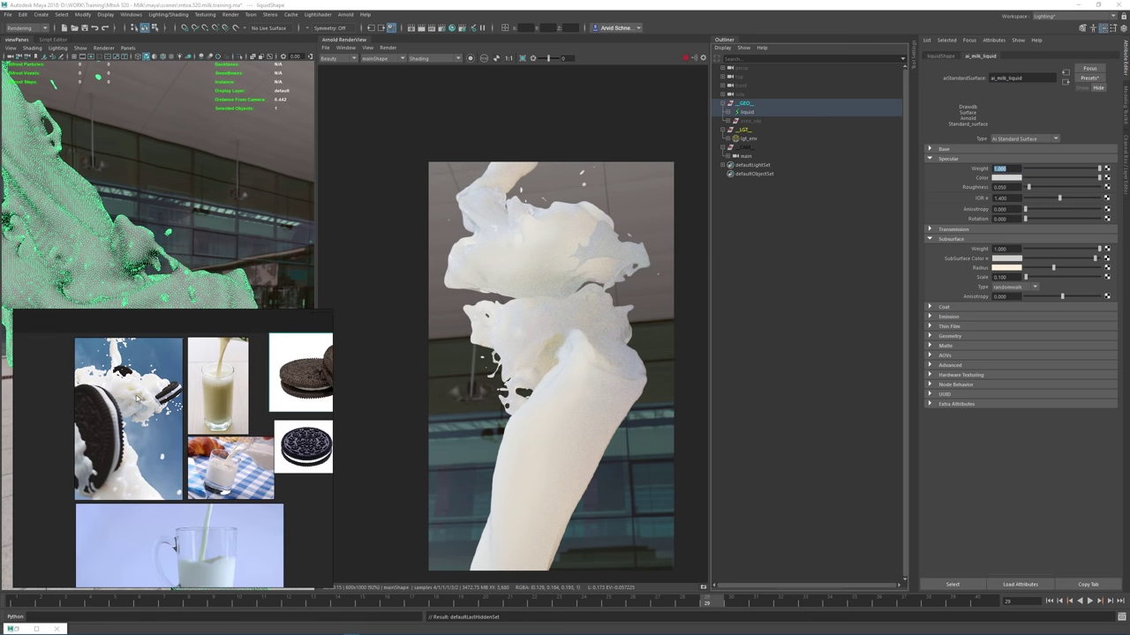
scroll(219, 453, "up", 6)
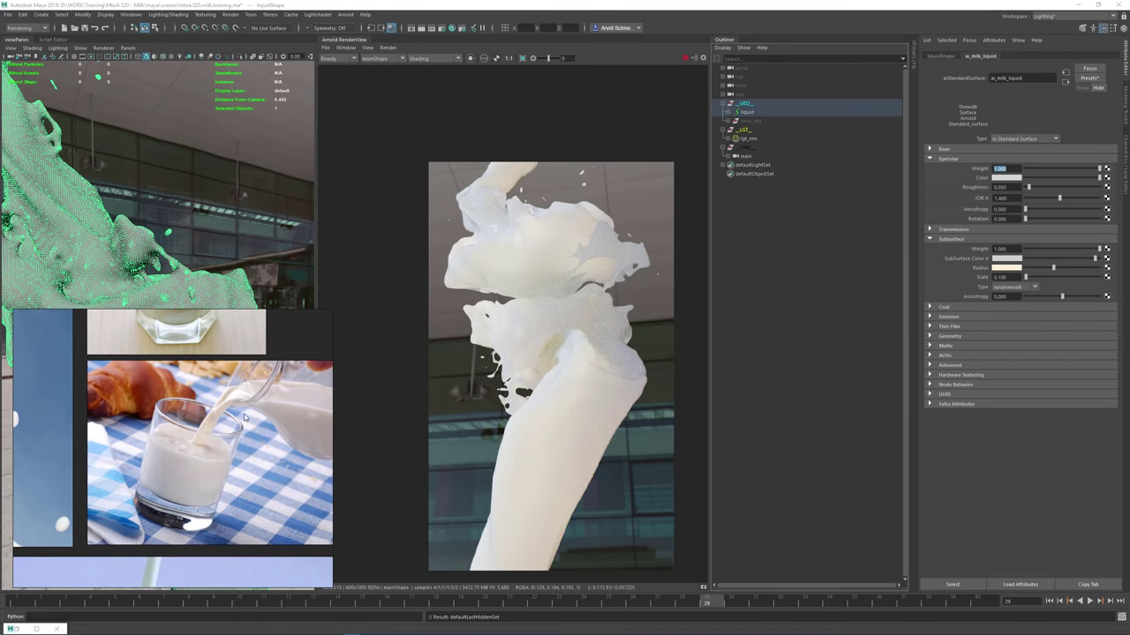
Compare the render with the poured-milk photo, then set the subsurface anisotropy to 0.4 with a render region over the upper splash
scroll(250, 382, "down", 3)
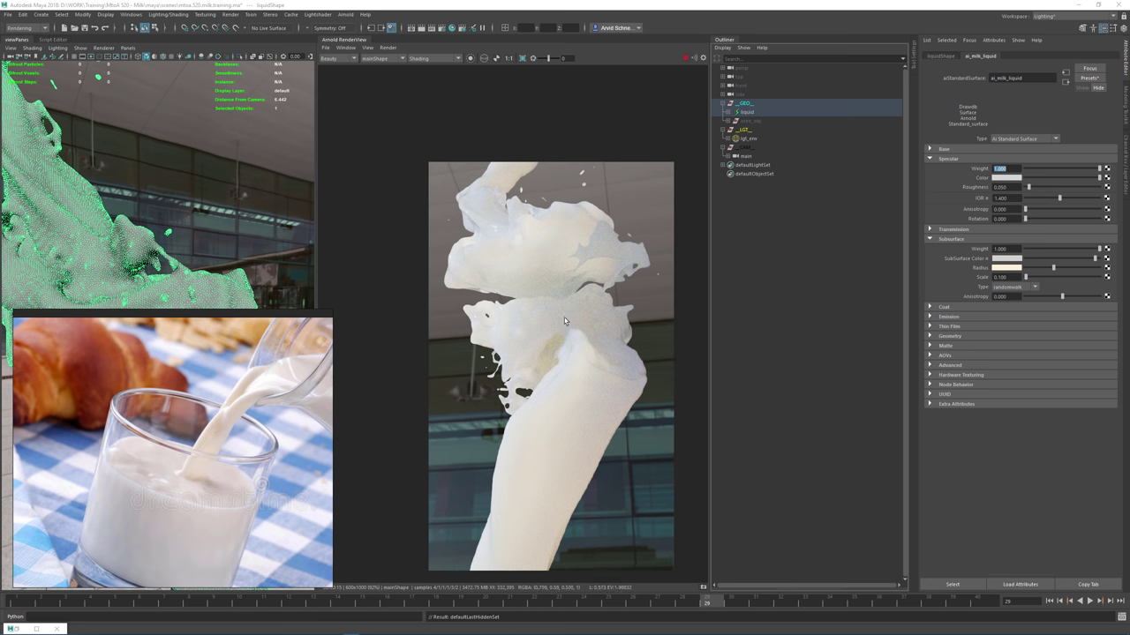
scroll(564, 318, "up", 2)
scroll(564, 320, "down", 3)
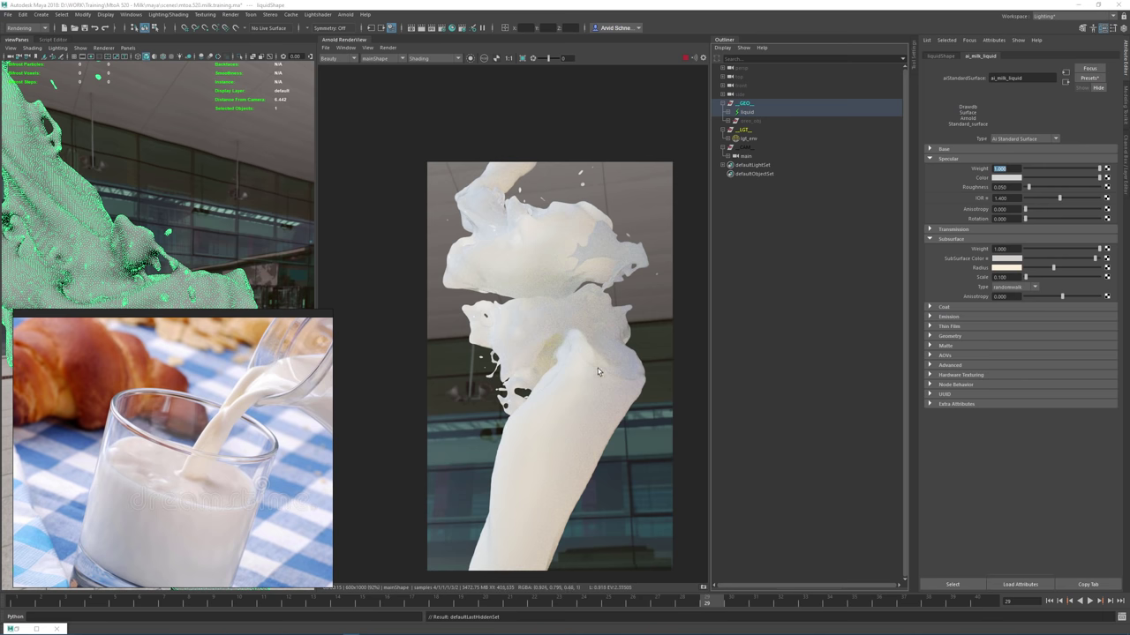
middle_click_drag(598, 367, 597, 356)
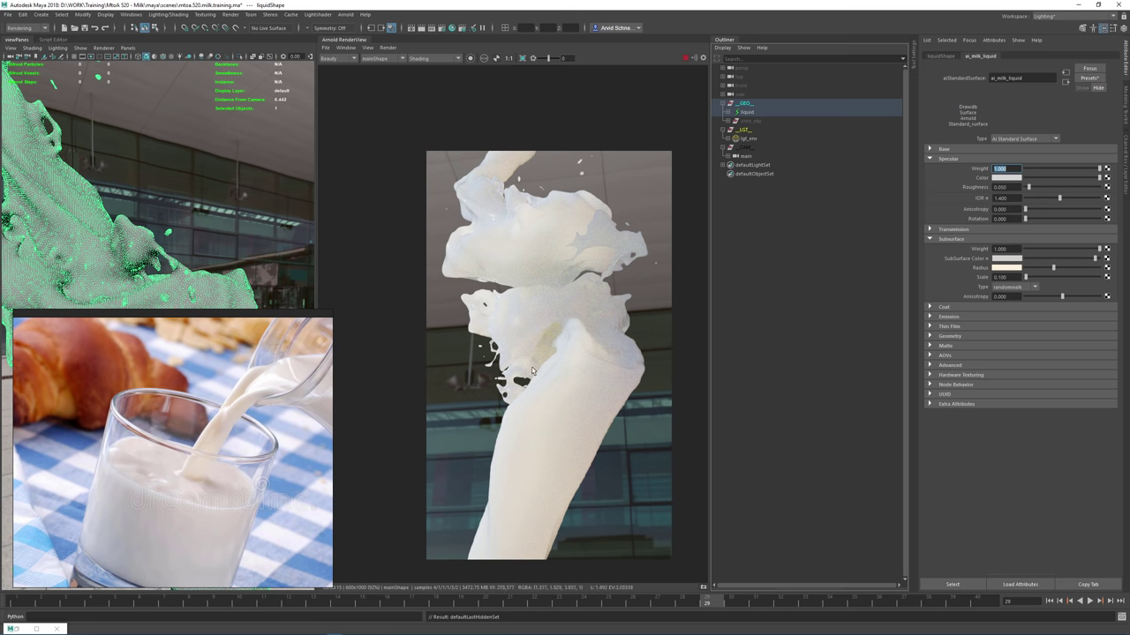
left_click_drag(432, 152, 615, 240)
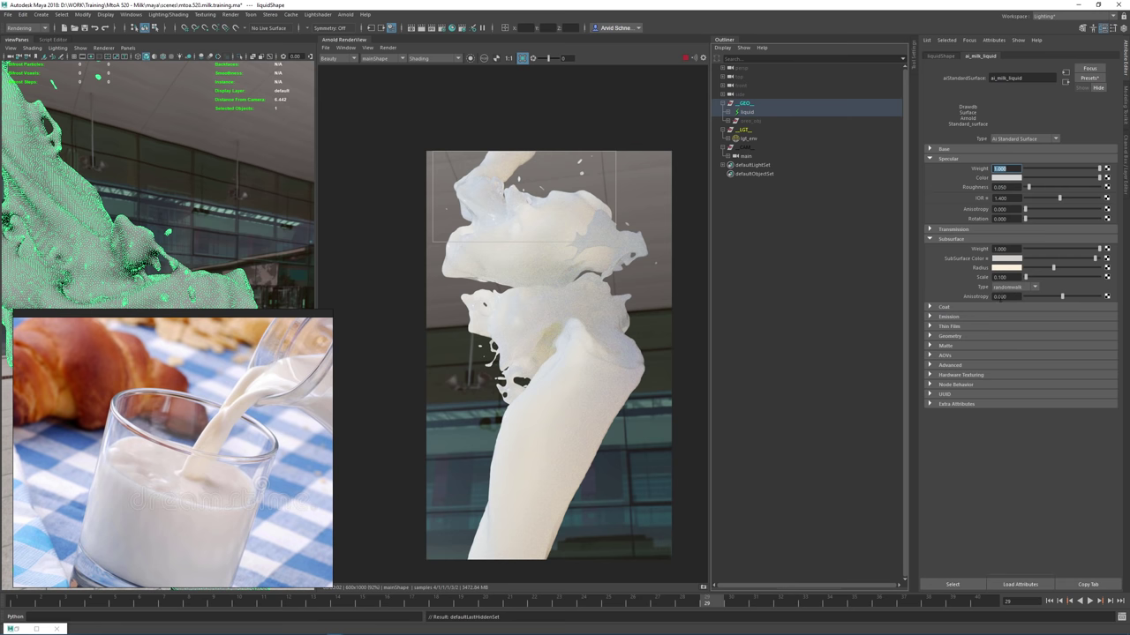
left_click(1049, 297)
left_click_drag(1012, 297, 949, 297)
type("0")
key("Return")
key("BackSpace")
type("0.4")
key("Return")
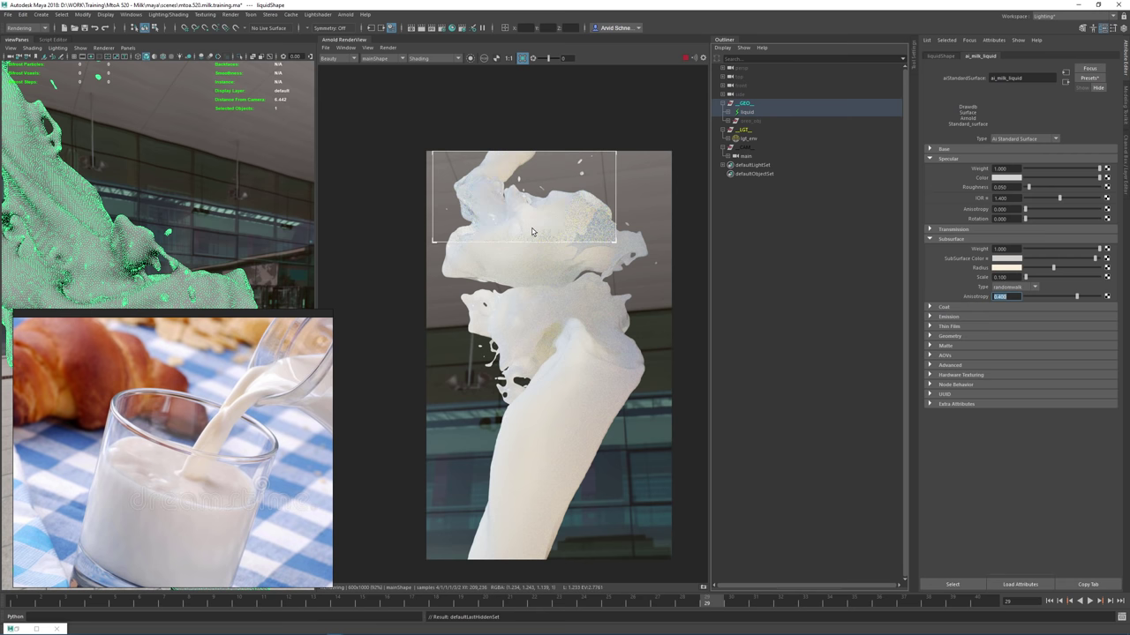
Redraw the render region over the lower bend of the milk and reset the subsurface anisotropy to 0
left_click_drag(496, 369, 627, 430)
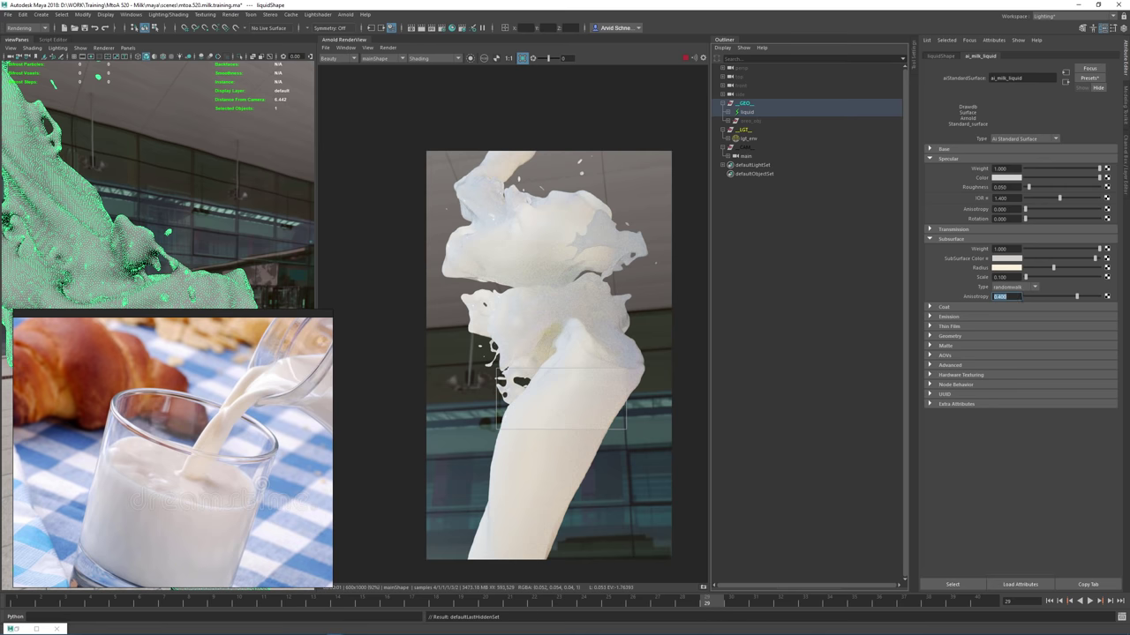
type("0")
key("Return")
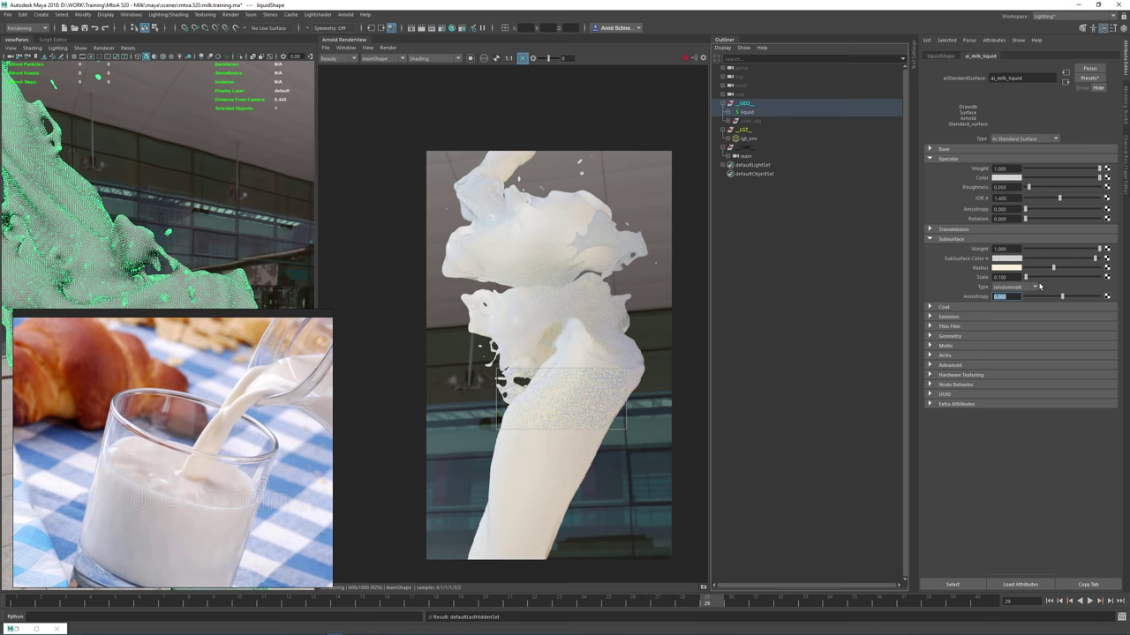
Set the saturation of the subsurface color to 0.05 and lower its brightness (V) slightly
left_click(1006, 261)
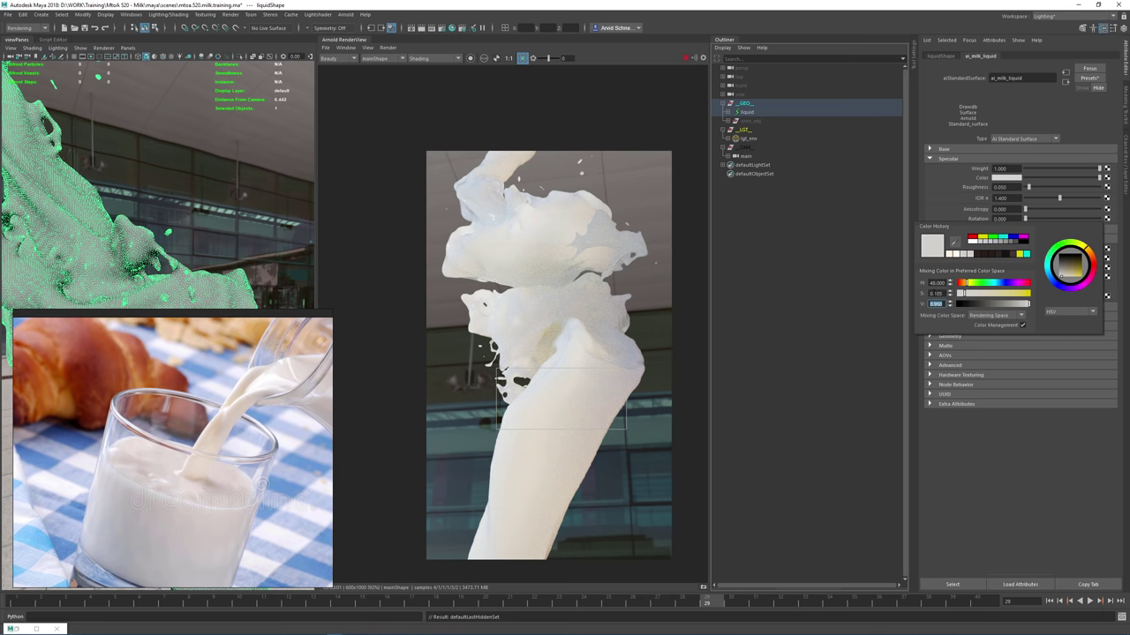
left_click_drag(930, 294, 950, 294)
type("0.05")
key("Return")
key("Tab")
type("98")
key("Return")
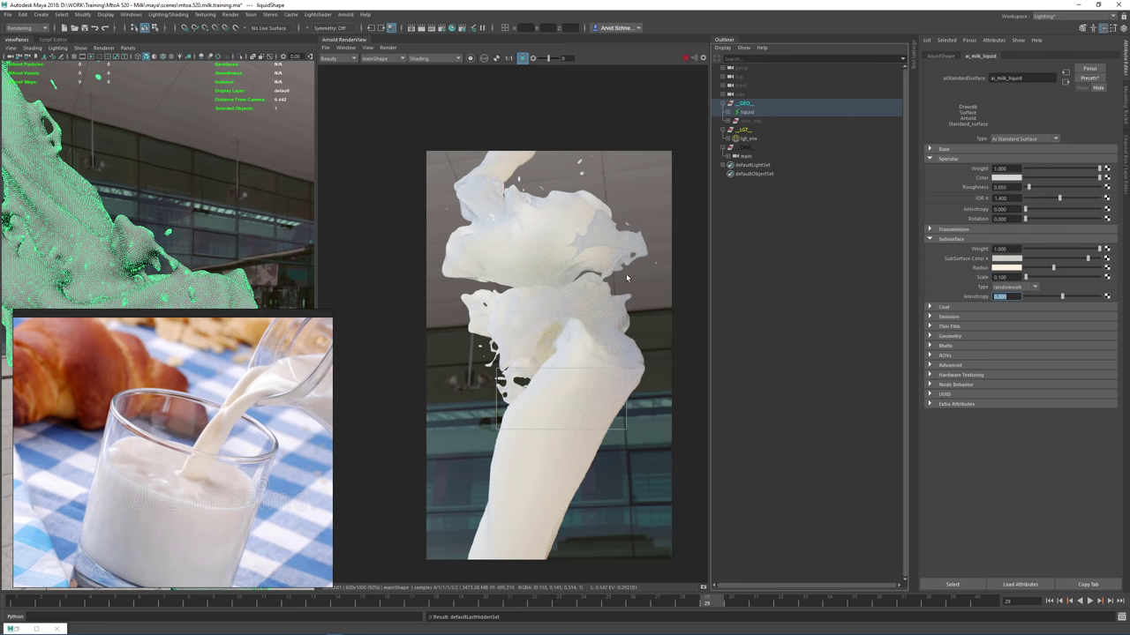
Draw a render region over the upper splash and set the subsurface radius color's saturation to 0.5
left_click_drag(445, 151, 591, 265)
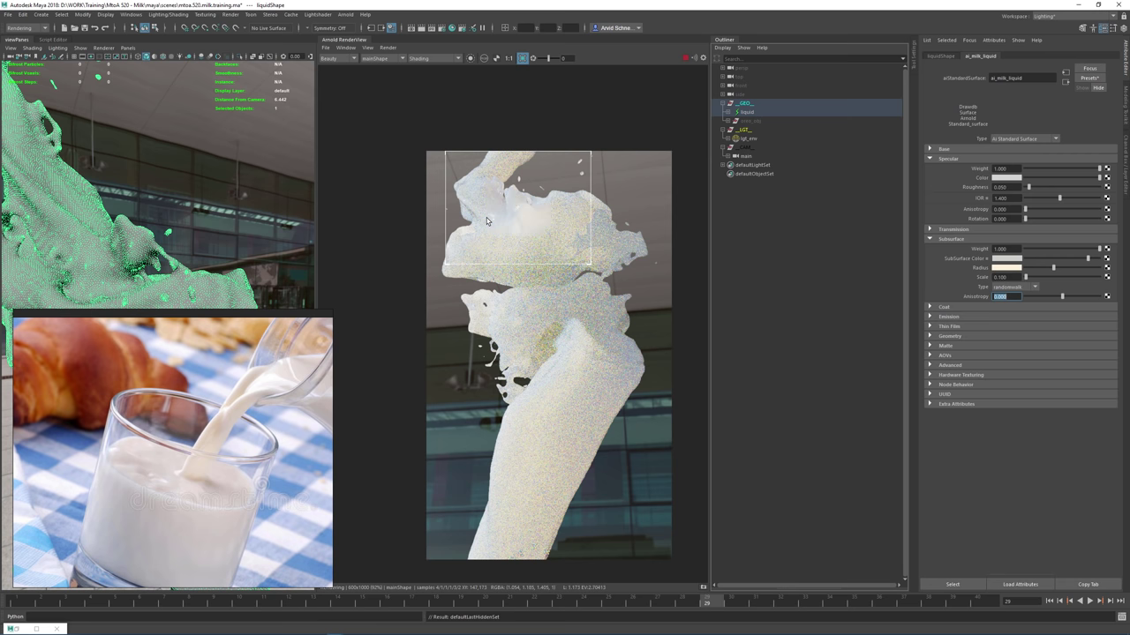
left_click(1007, 268)
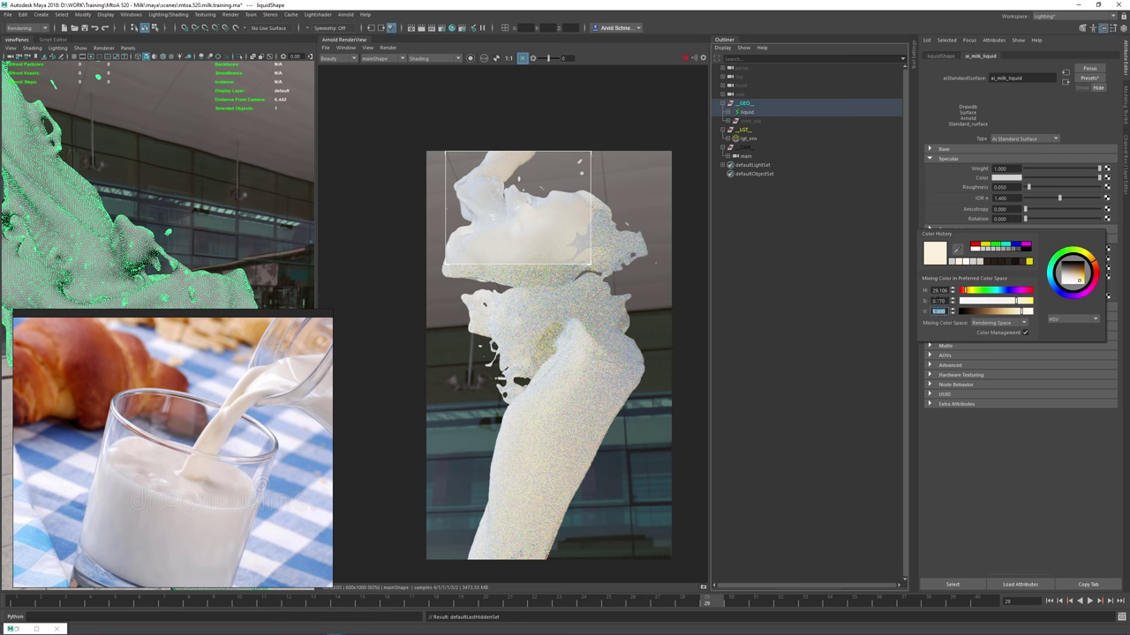
left_click_drag(937, 301, 962, 303)
type("5")
key("Return")
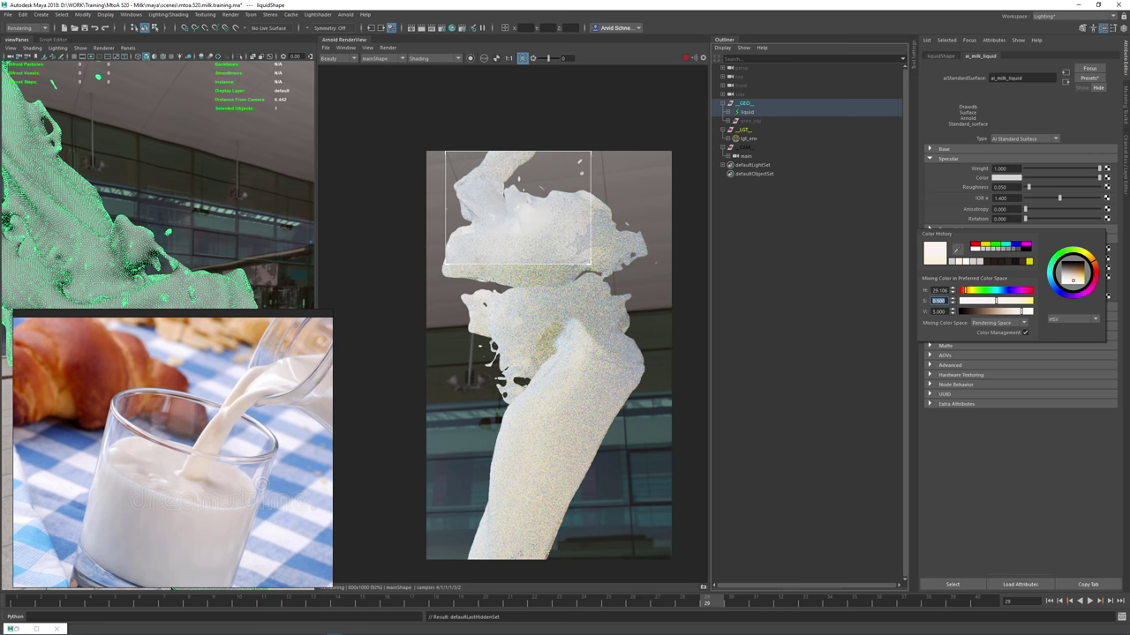
Redraw the render region around the lower bend and reduce the subsurface radius brightness to about 2.4
left_click(592, 295)
left_click_drag(660, 323, 485, 427)
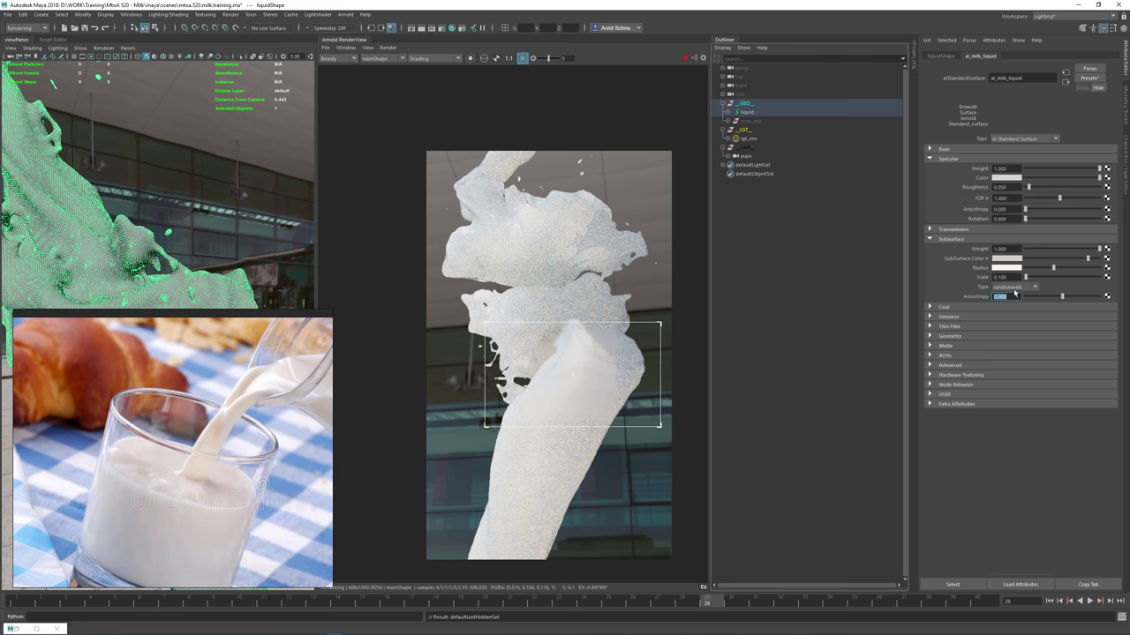
left_click(1039, 268)
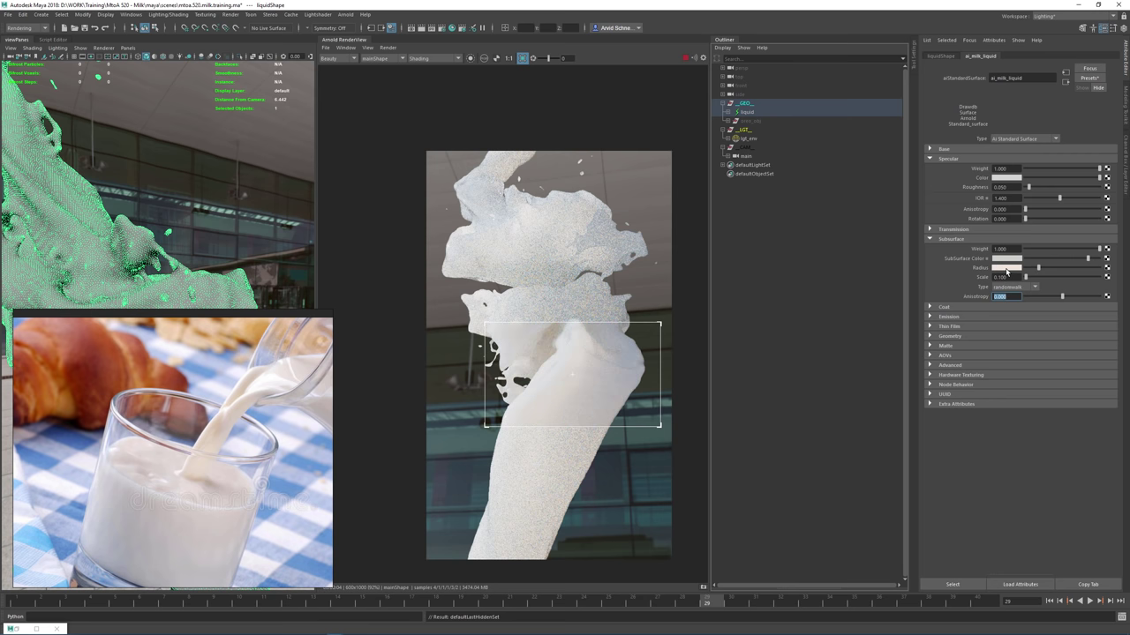
Test fully saturated yellow, magenta and cyan as the subsurface radius color, ending on cyan with the render region turned off
left_click(1006, 268)
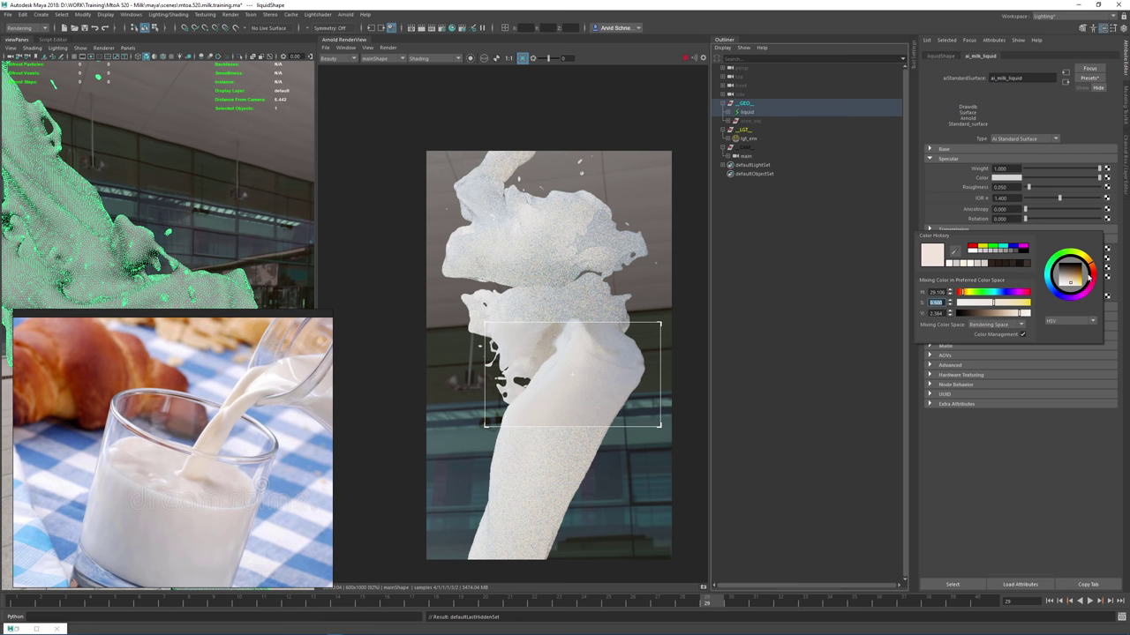
left_click(1029, 302)
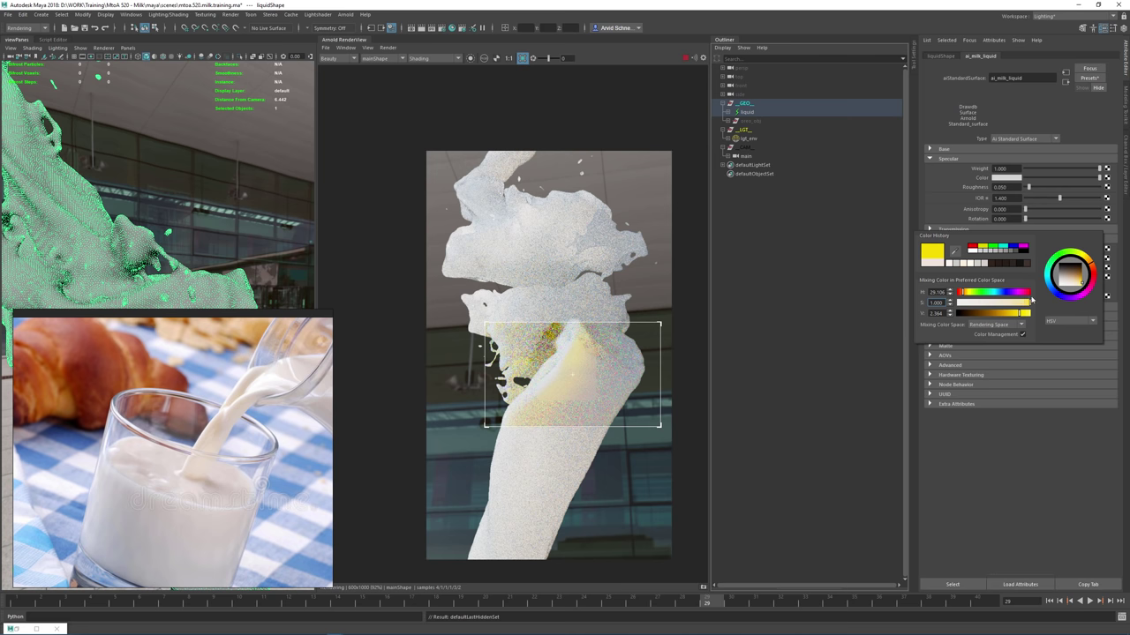
left_click(1012, 294)
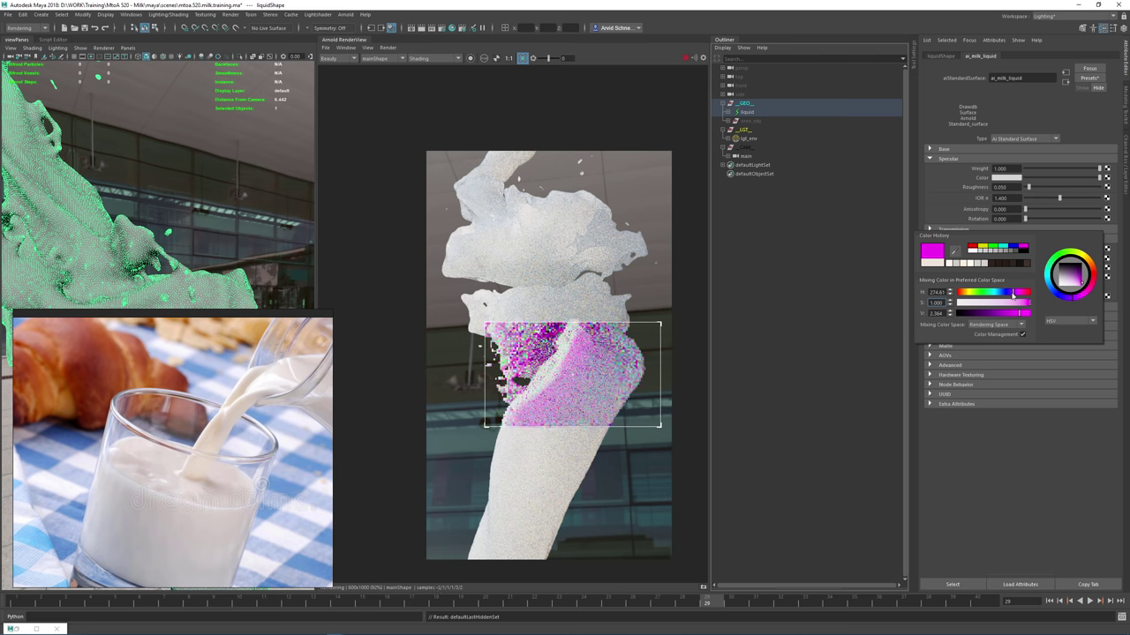
left_click(993, 293)
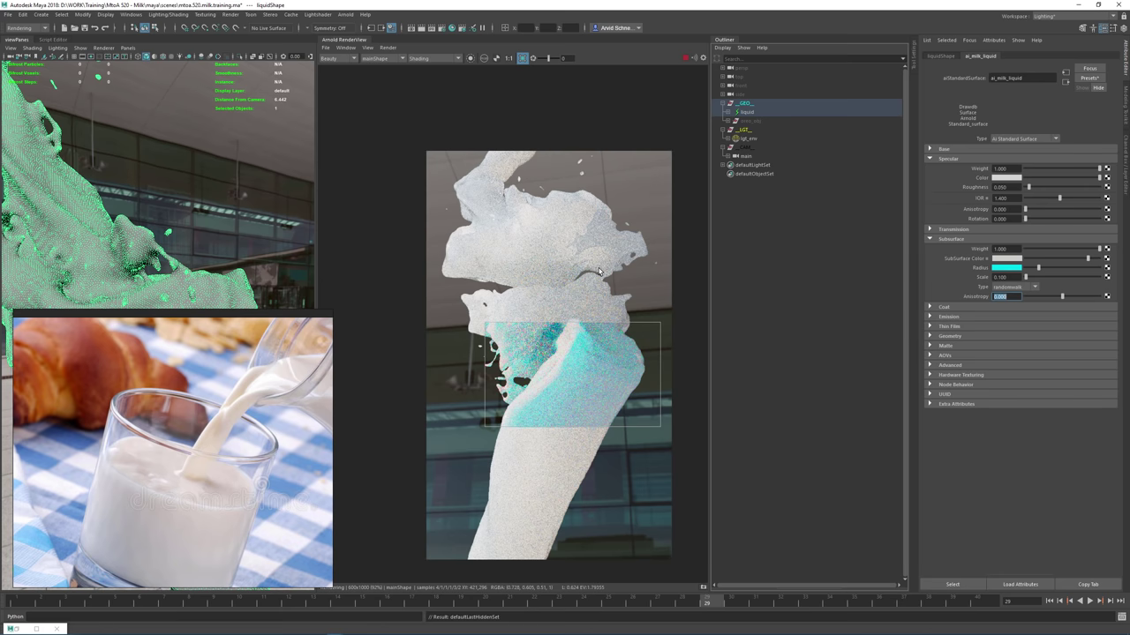
left_click(523, 59)
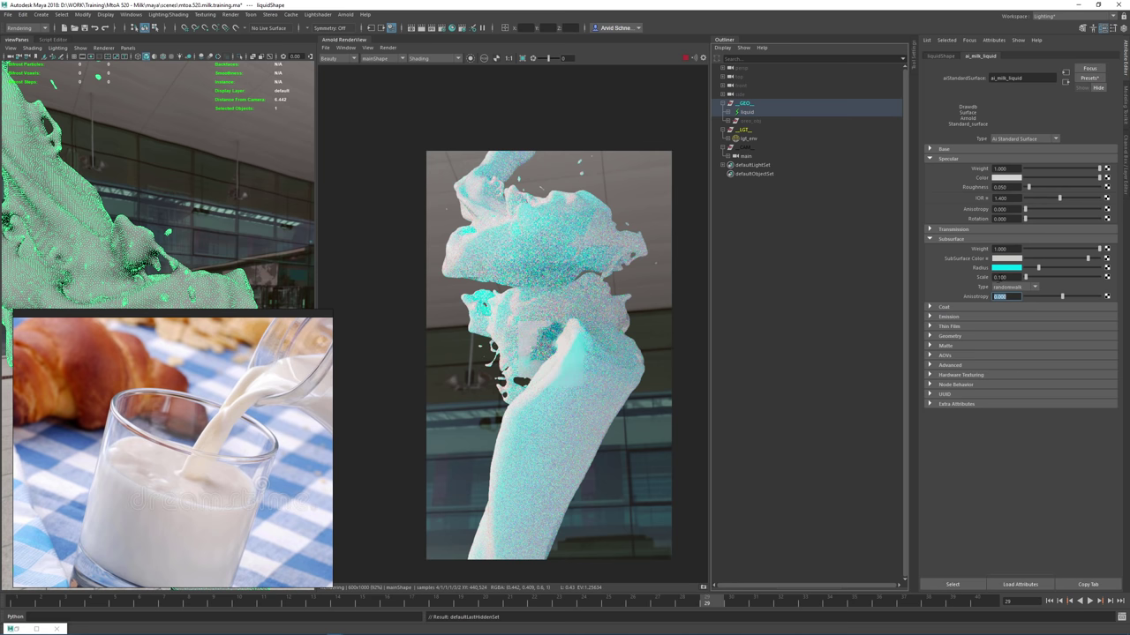
Lower the brightness (V) of the subsurface radius color to about 0.516, checking the lower bend and upper splash in render regions
left_click(1006, 268)
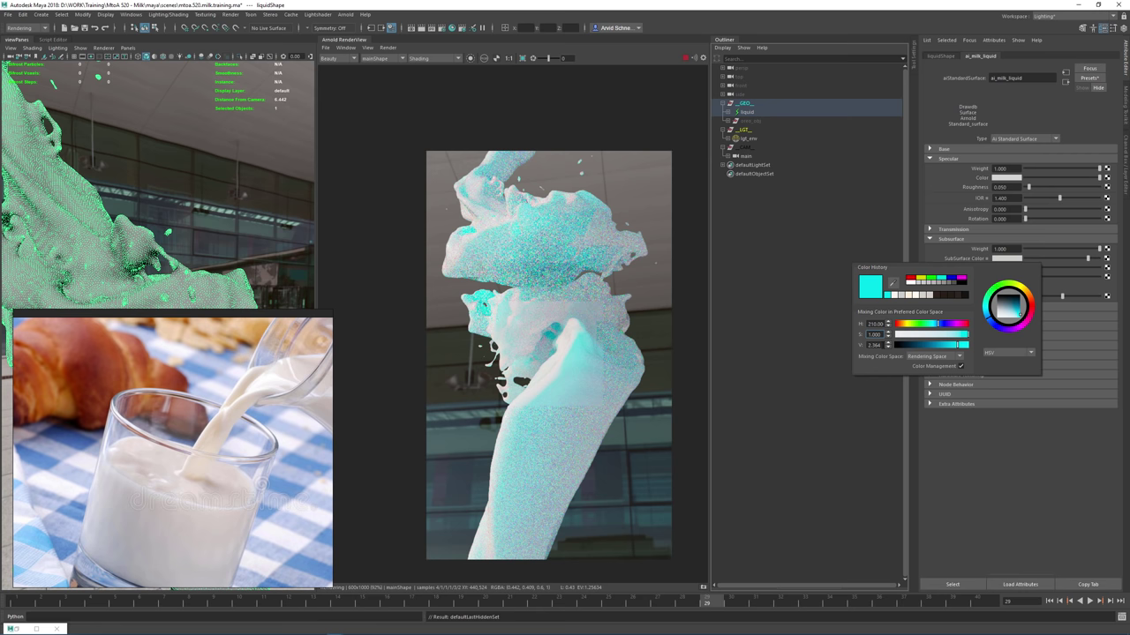
left_click_drag(954, 346, 943, 344)
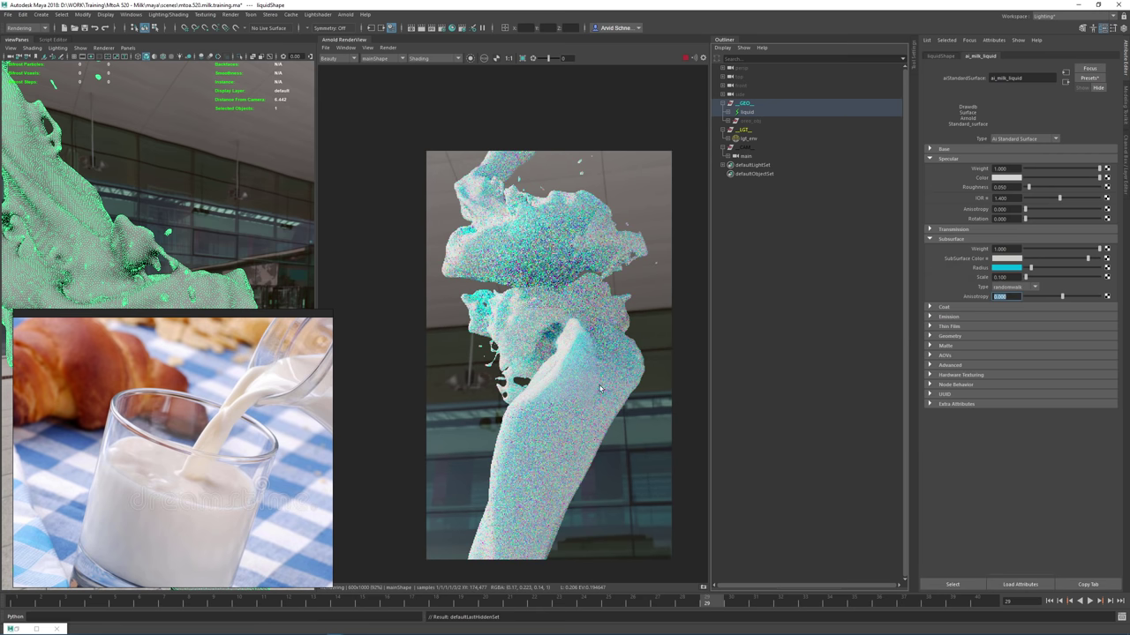
left_click_drag(496, 345, 639, 395)
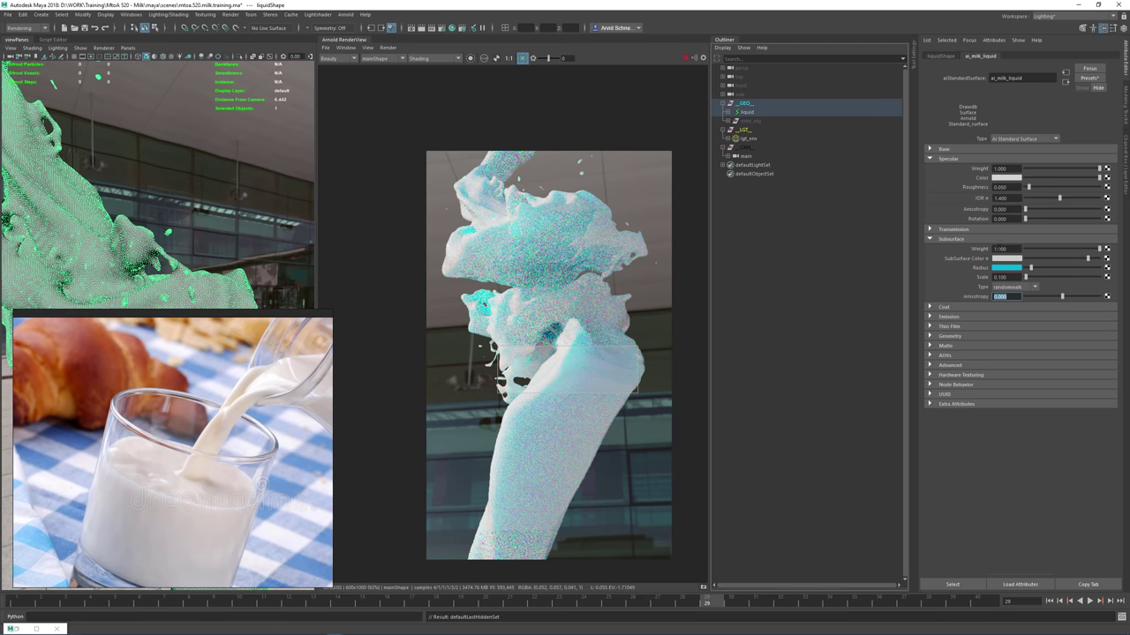
left_click(1007, 268)
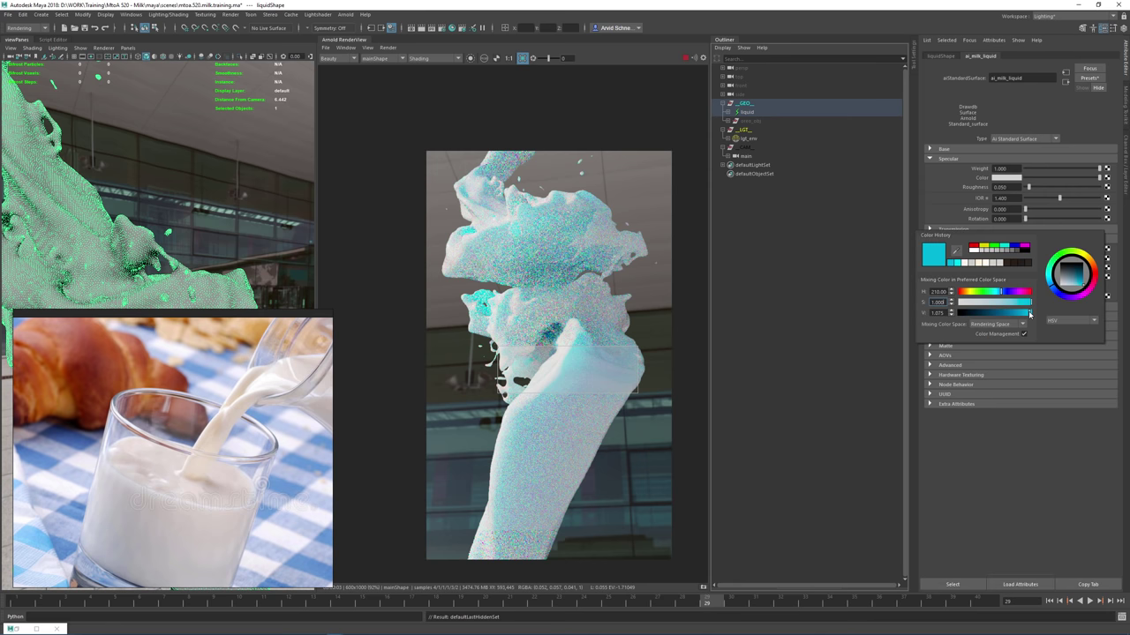
left_click_drag(1030, 314, 1015, 313)
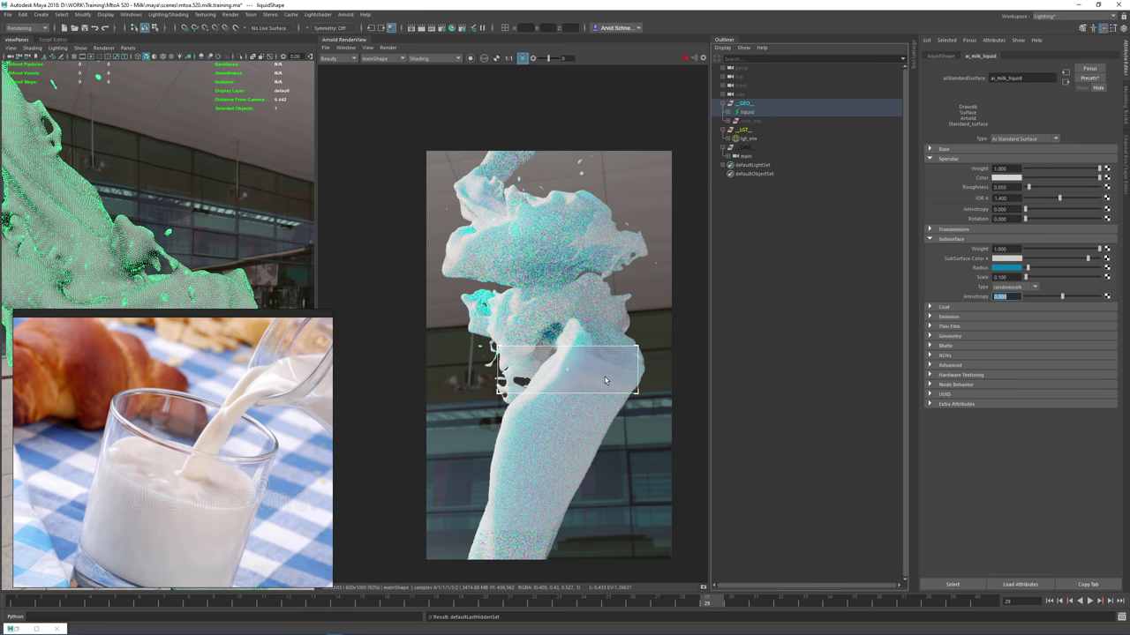
left_click(604, 351)
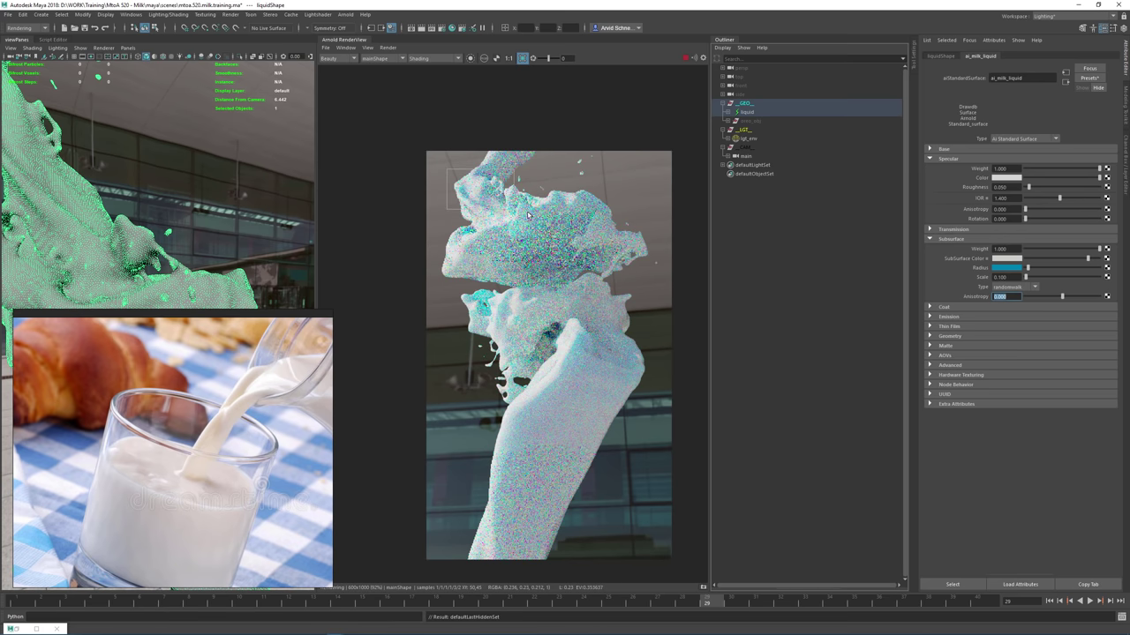
left_click_drag(446, 169, 532, 218)
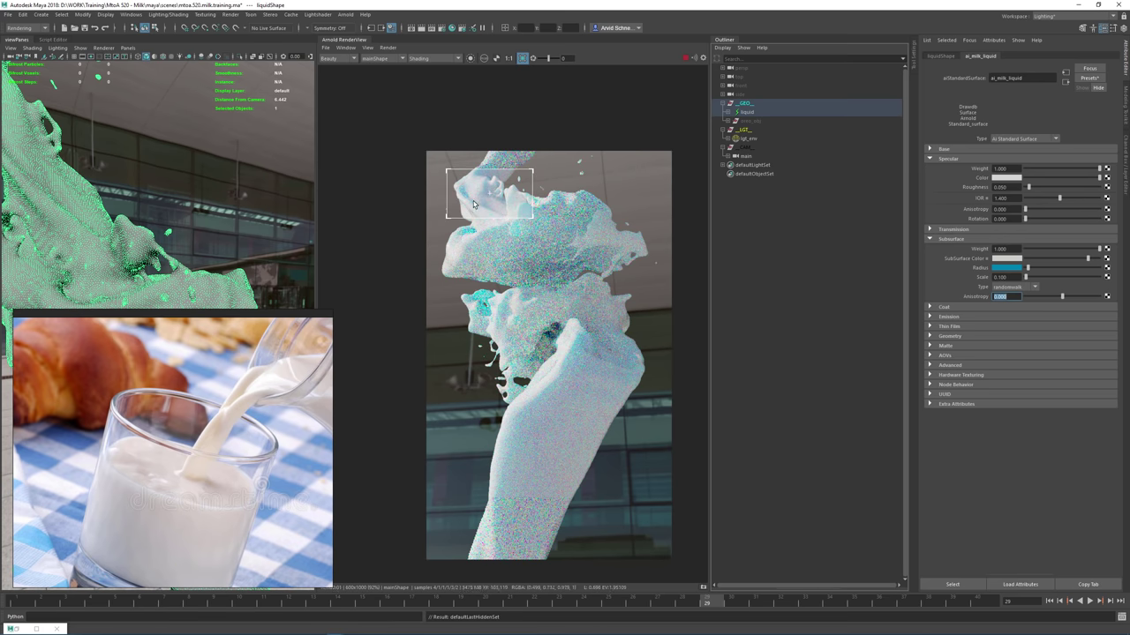
left_click_drag(430, 211, 535, 300)
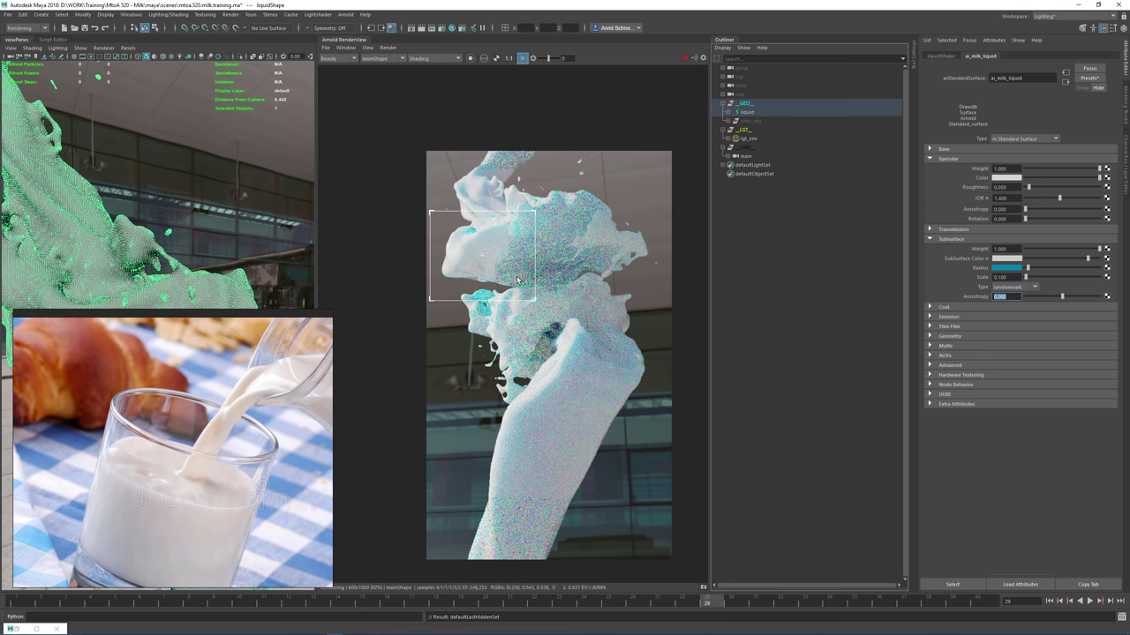
Set the subsurface radius color to hue 29 and saturation 0.41, then clear the render region to render the full frame
left_click(1009, 268)
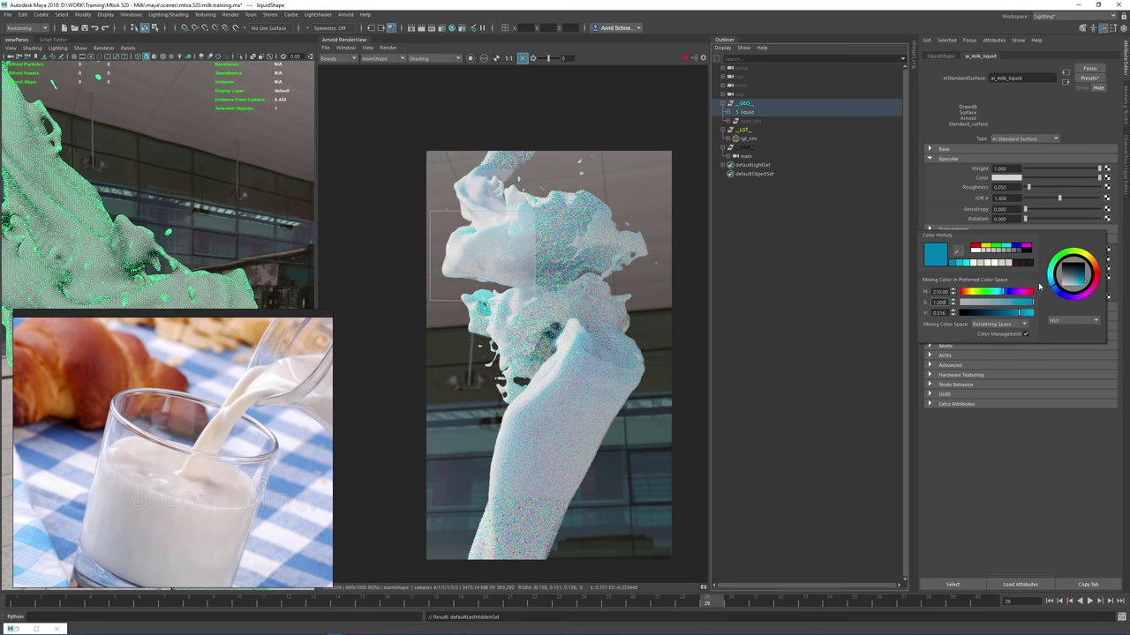
double_click(944, 291)
type("25")
key("Return")
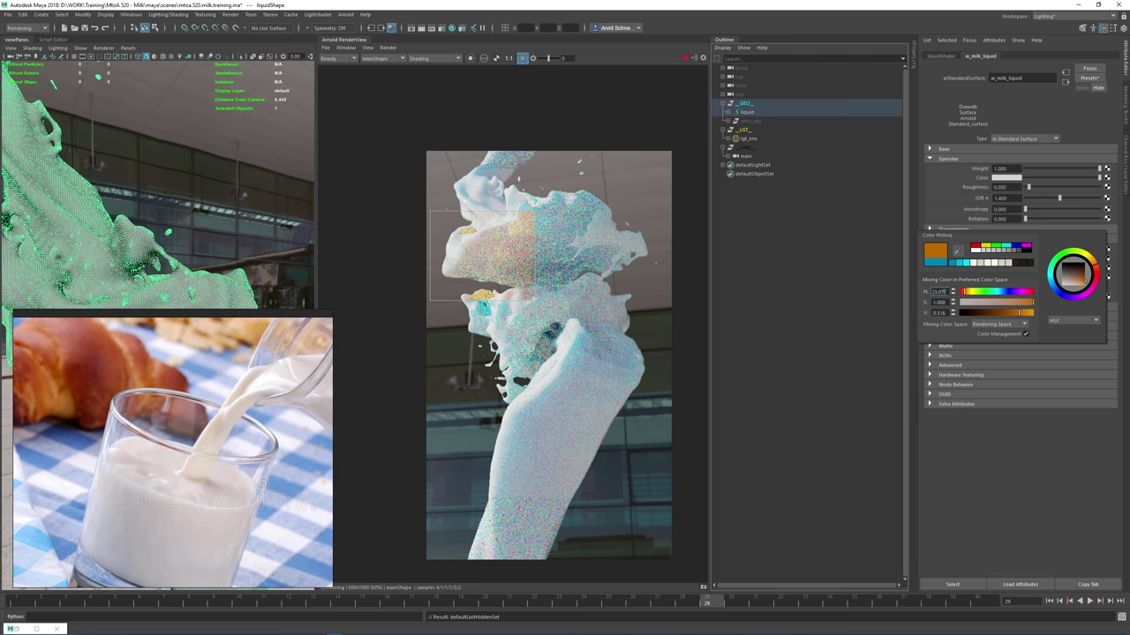
double_click(944, 291)
type("29")
key("Tab")
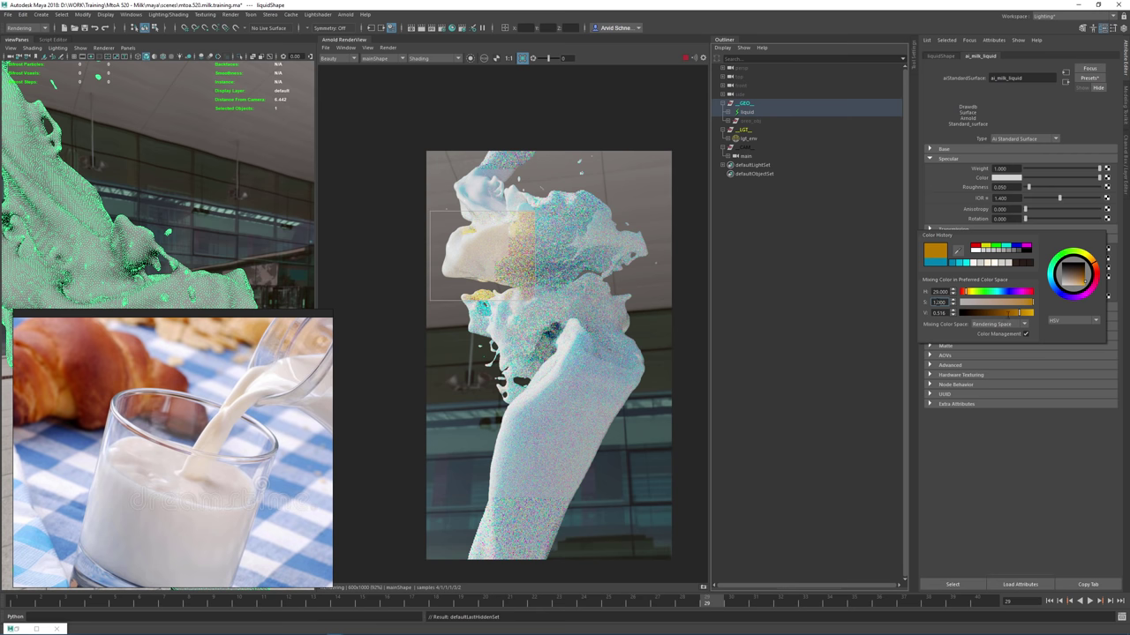
left_click(991, 303)
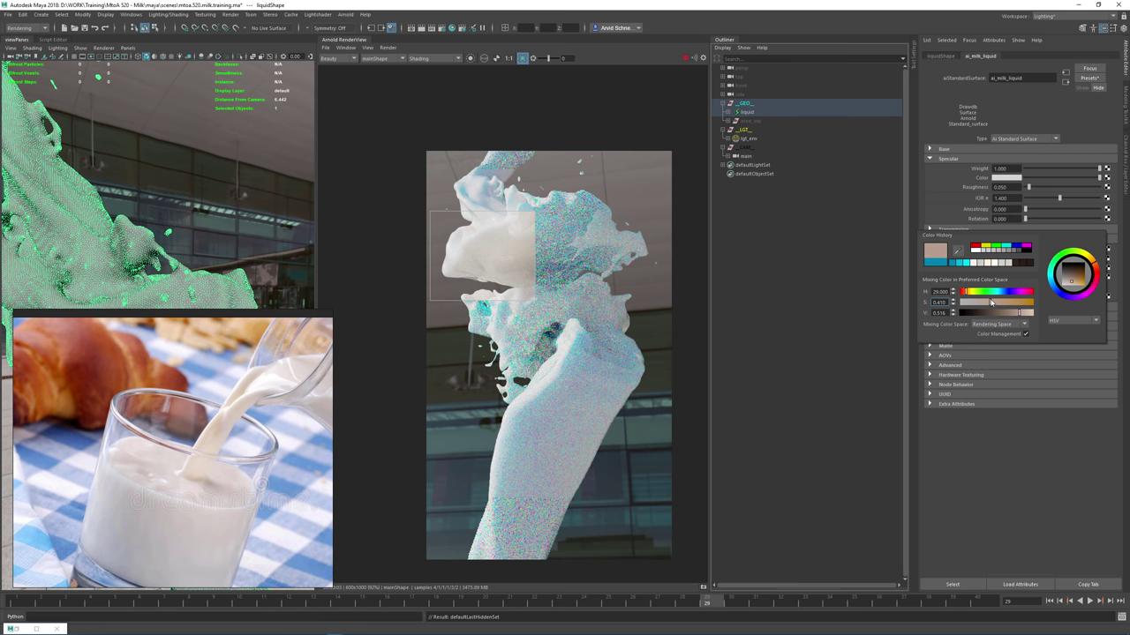
left_click(553, 356, "shift")
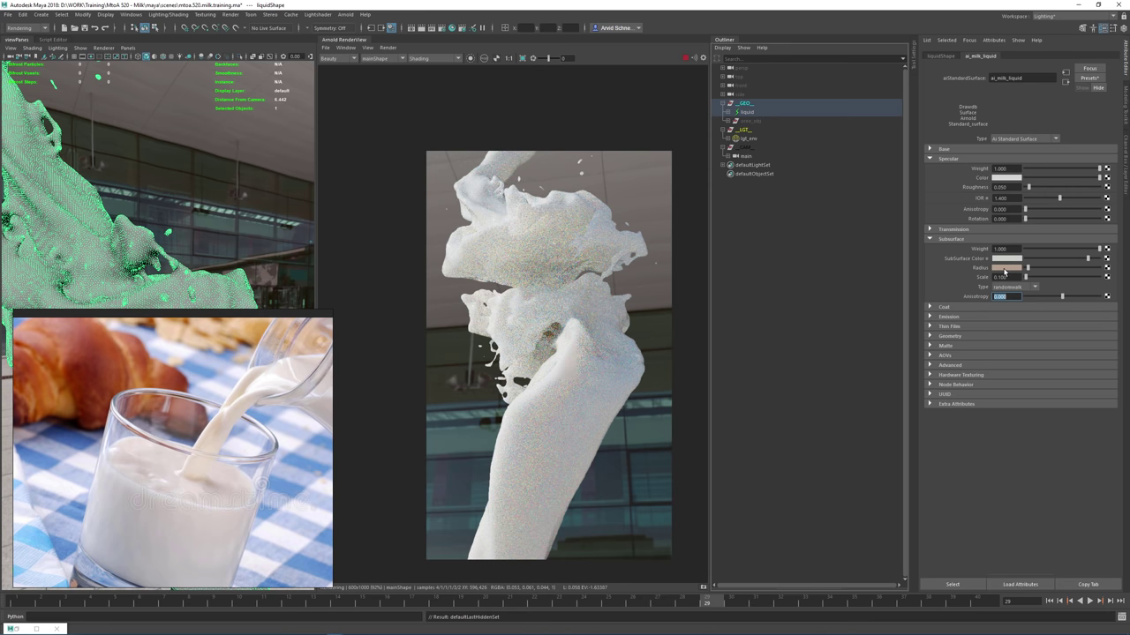
Shift the subsurface radius hue slightly toward yellow and draw a render region over the middle of the milk
left_click(1004, 269)
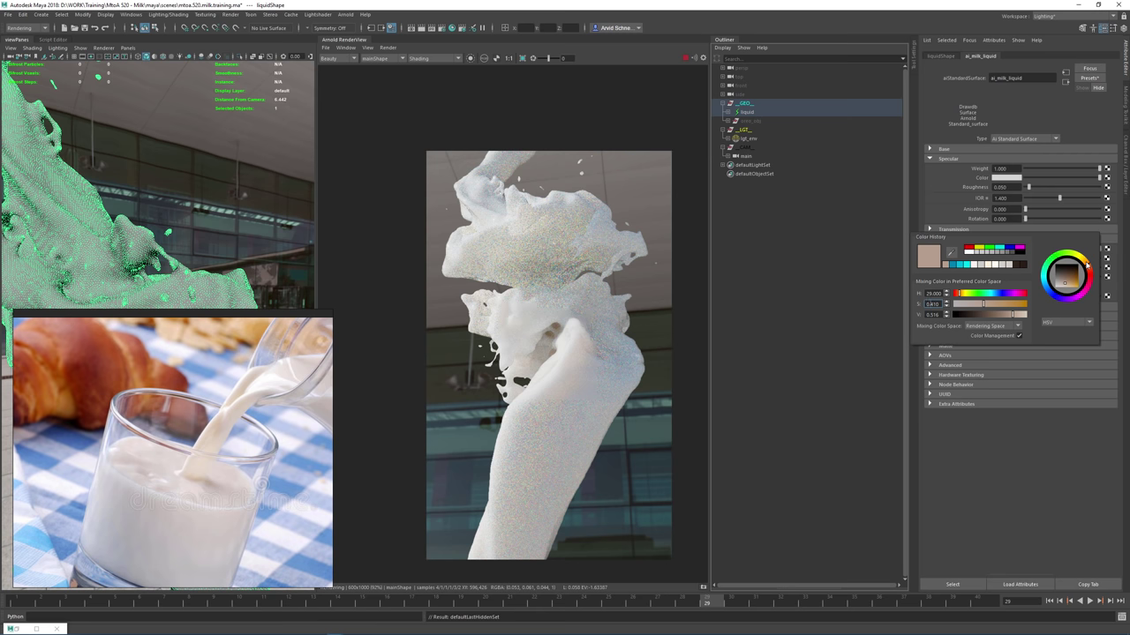
left_click_drag(1087, 265, 1085, 261)
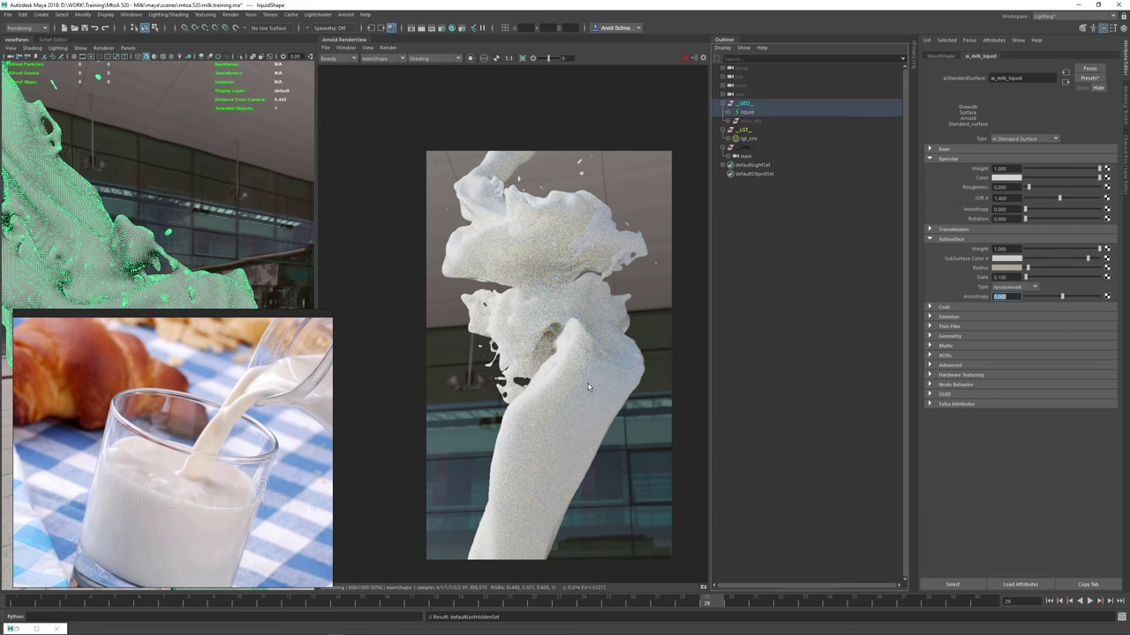
left_click_drag(451, 287, 631, 409)
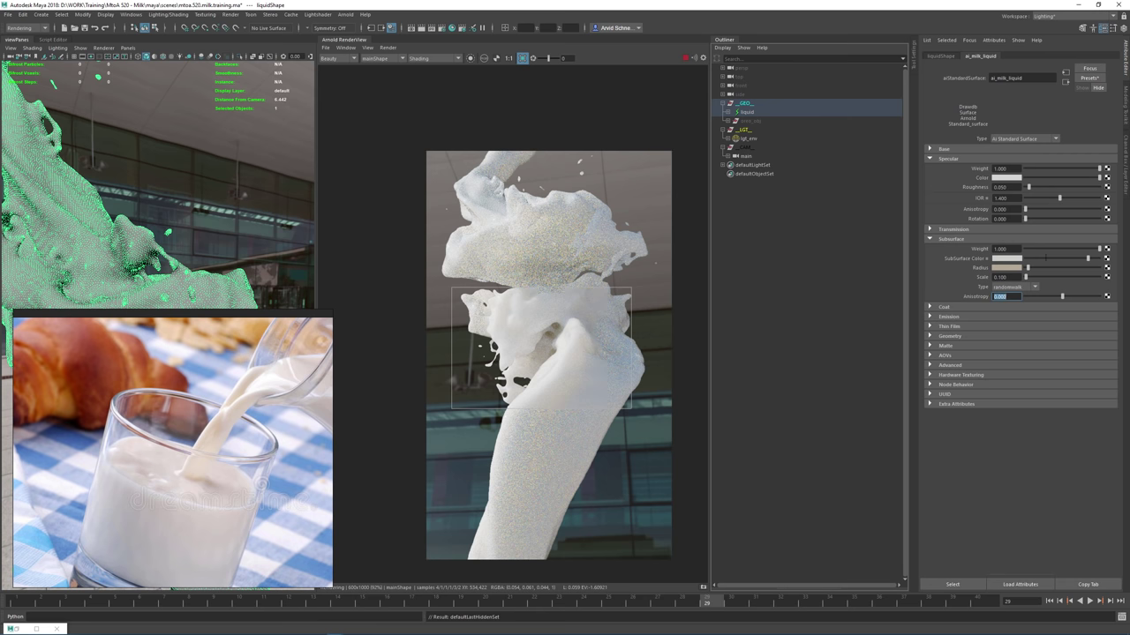
Set the milk material's subsurface weight to 0 and save the scene
left_click(1026, 250)
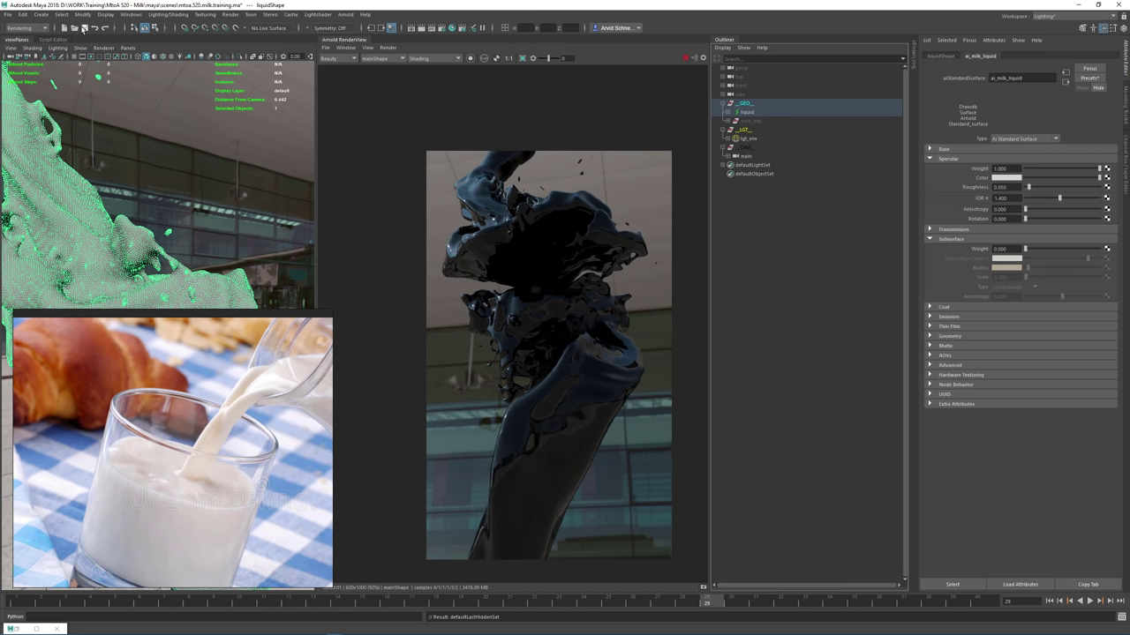
left_click(84, 28)
Open the Hypershade's liquid graph and show the ai_milk_liquid shading network with free space beside the material
left_click(452, 28)
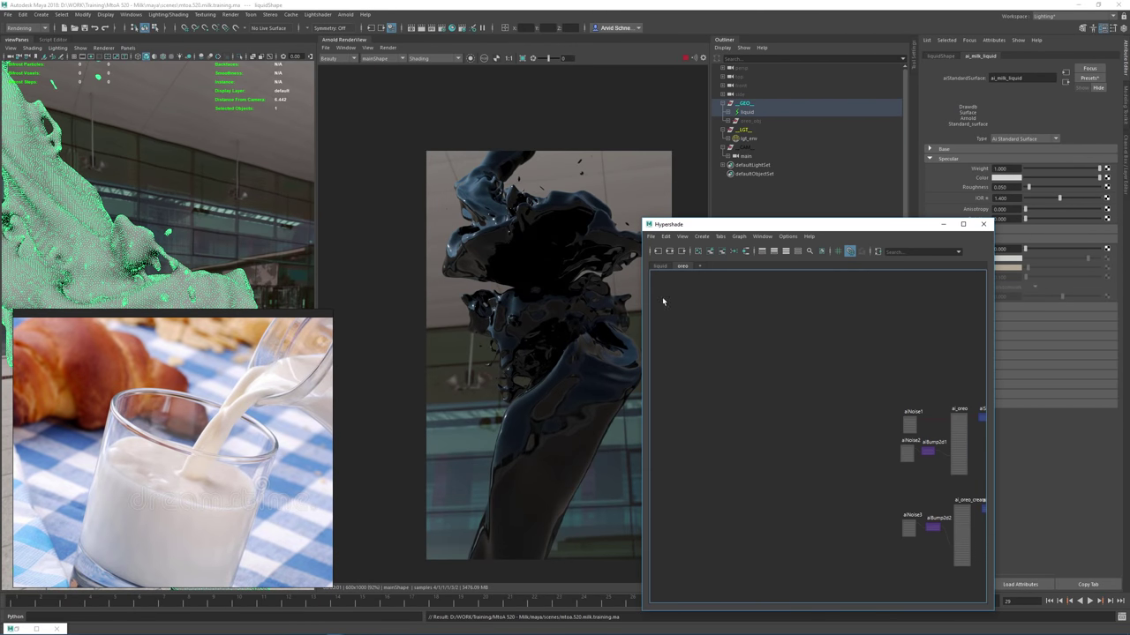
left_click(662, 267)
right_click_drag(893, 455, 1104, 493, "alt")
left_click(874, 421)
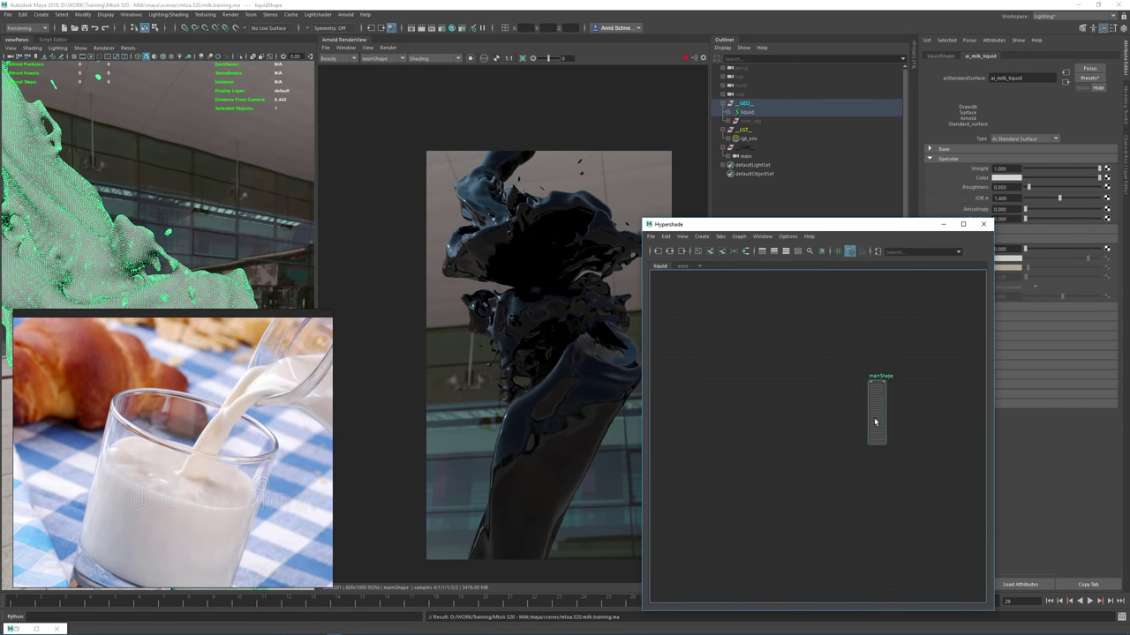
key("f")
middle_click_drag(682, 377, 842, 393, "alt")
left_click(678, 295)
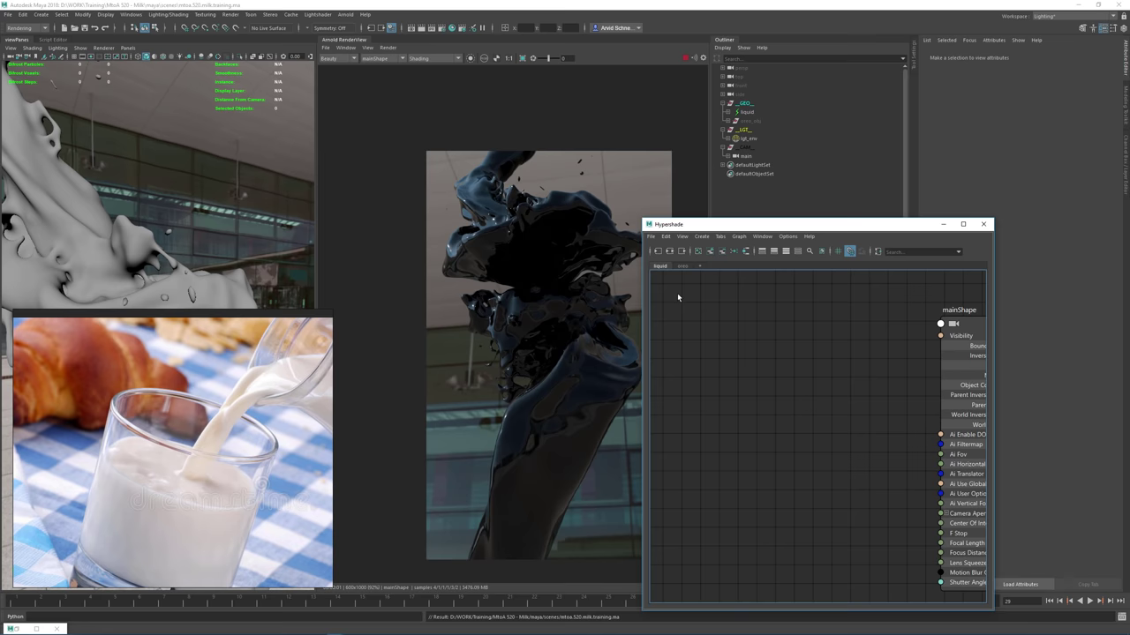
left_click(536, 279)
right_click_drag(827, 368, 827, 391)
middle_click_drag(704, 370, 829, 393, "alt")
Create an aiNoise node and place it well ahead of the ai_milk_liquid material in the graph
key("Tab")
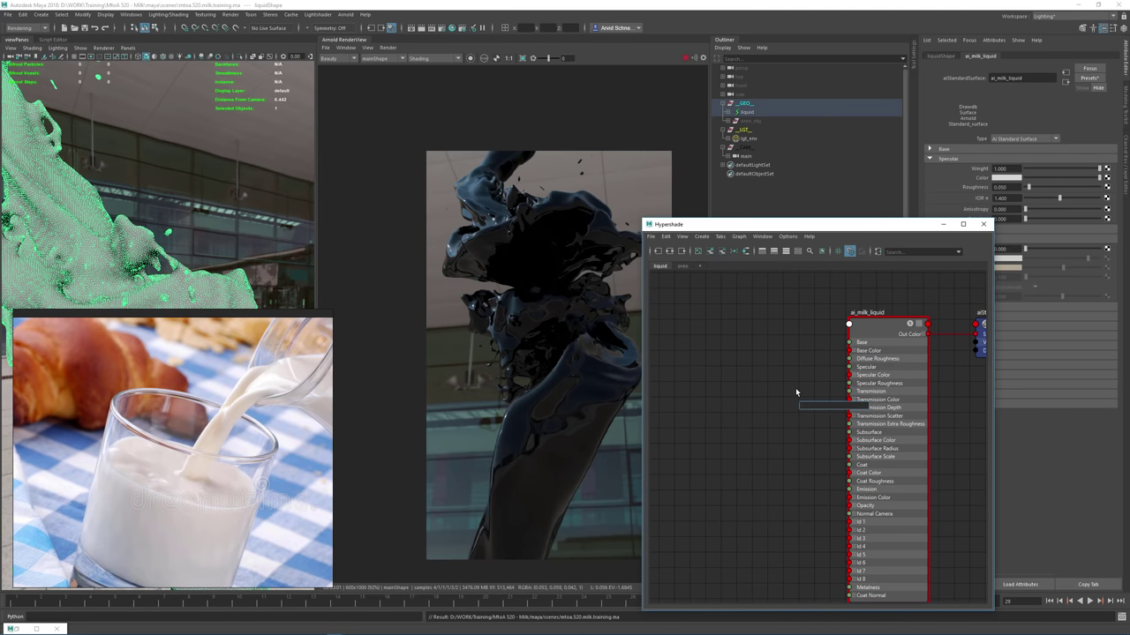
type("aiCarPaintain")
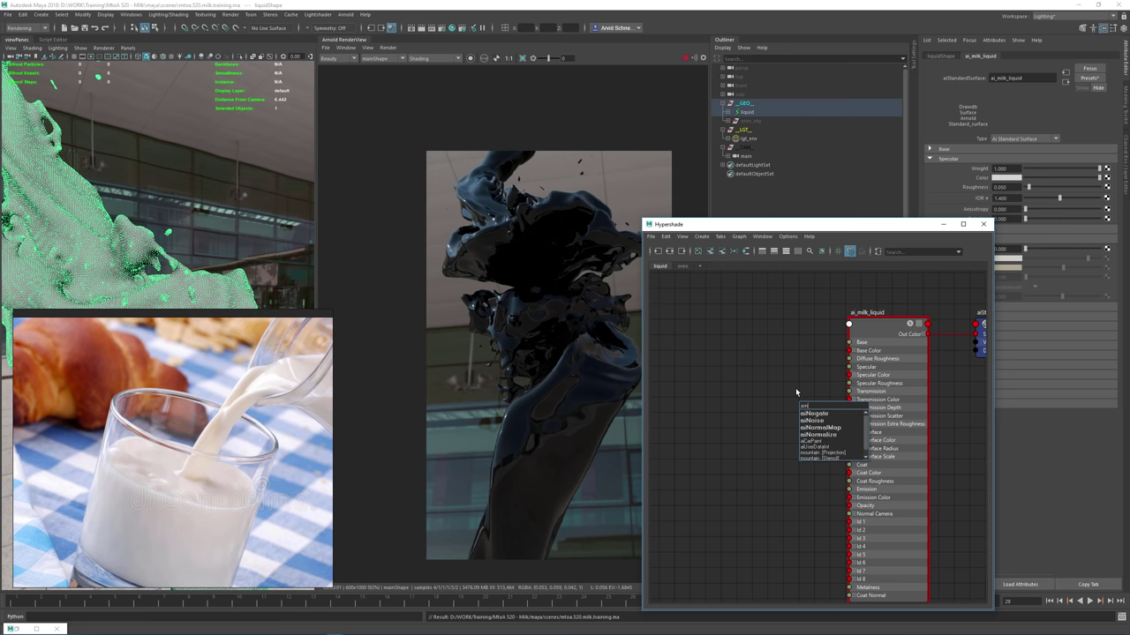
key("Down")
key("Return")
left_click_drag(827, 402, 682, 380)
left_click(788, 360)
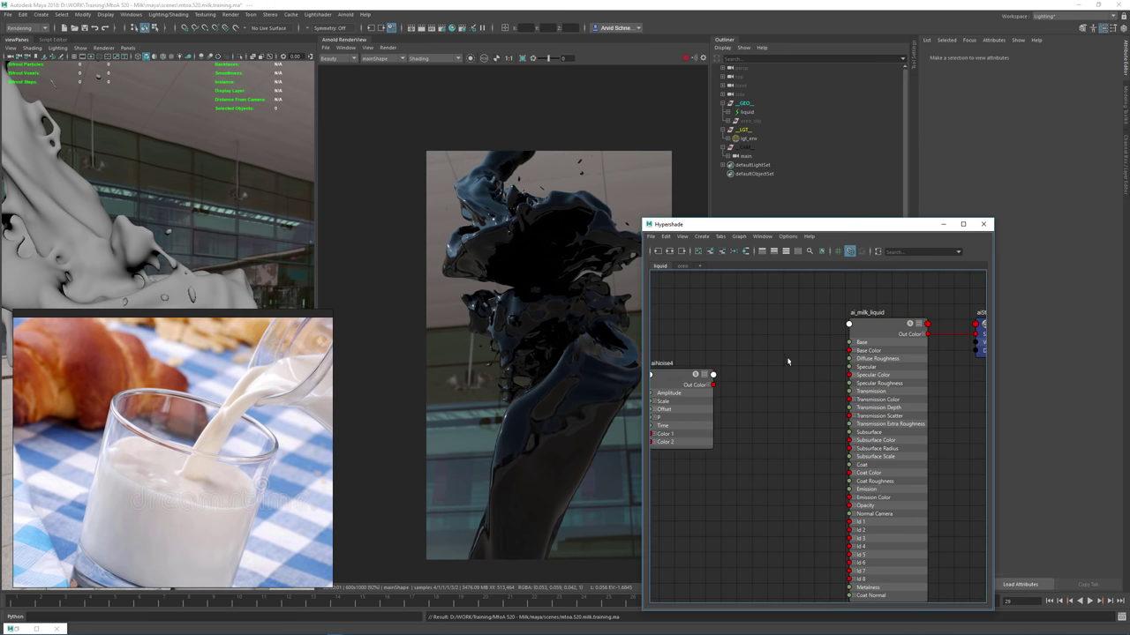
Add an aiBump2d node and wire the noise's Out Color R through its Bump Map into ai_milk_liquid's Normal Camera
key("Tab")
type("ai")
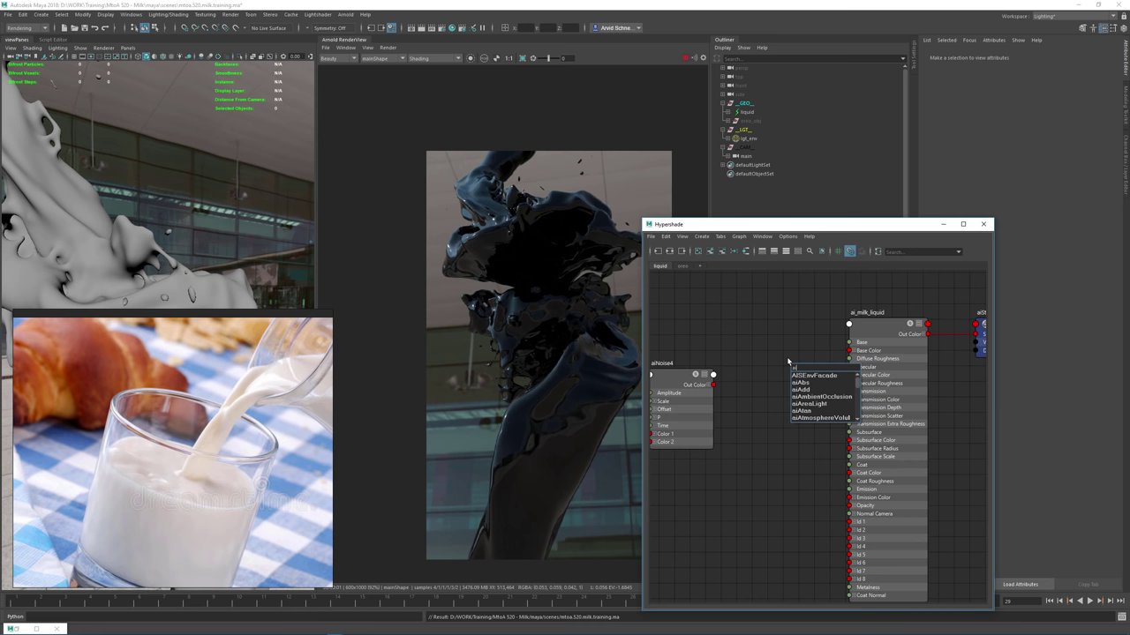
type("b")
key("Down")
key("Down")
key("Down")
key("Return")
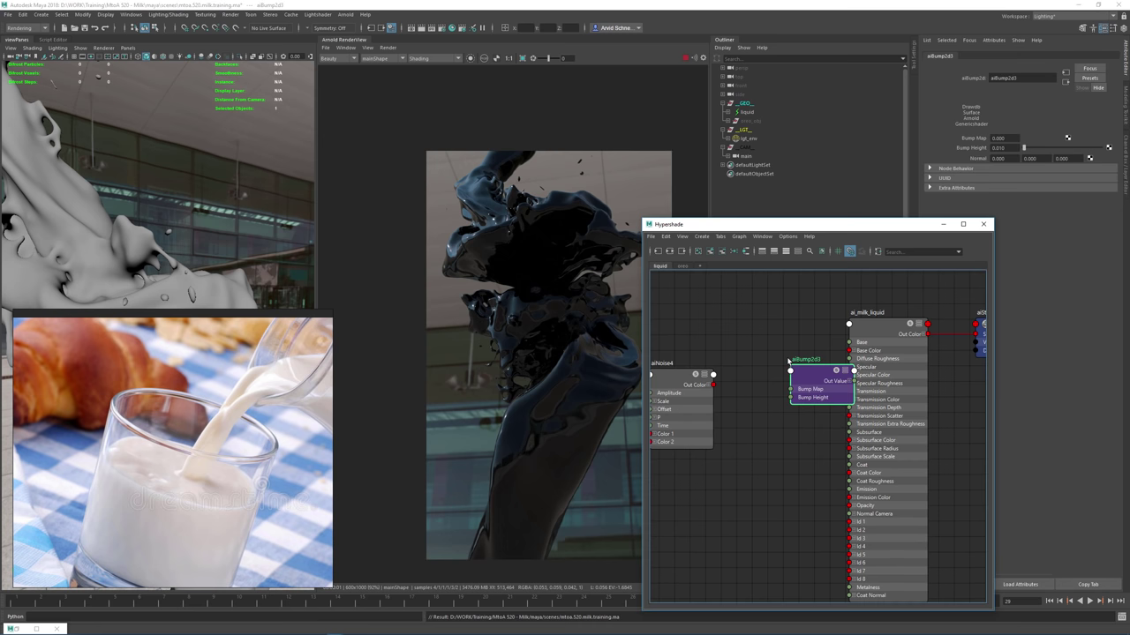
left_click(707, 385)
left_click_drag(713, 394, 871, 513)
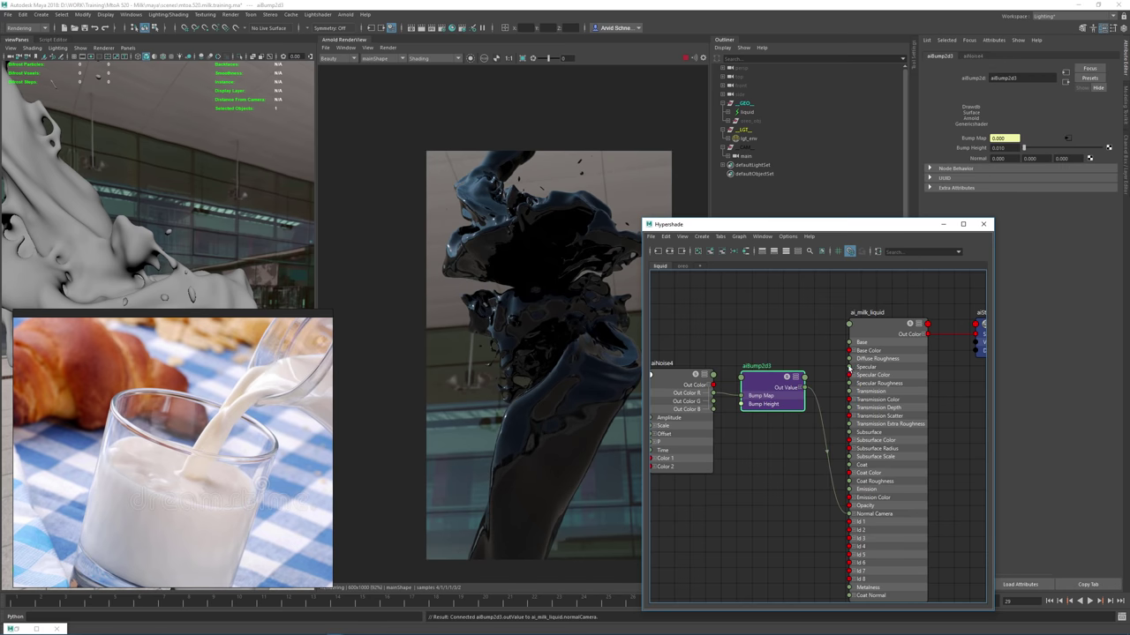
Isolate the aiNoise node in the render view and set its coordinate space to Pref
middle_click_drag(726, 377, 809, 376, "alt")
left_click(759, 383)
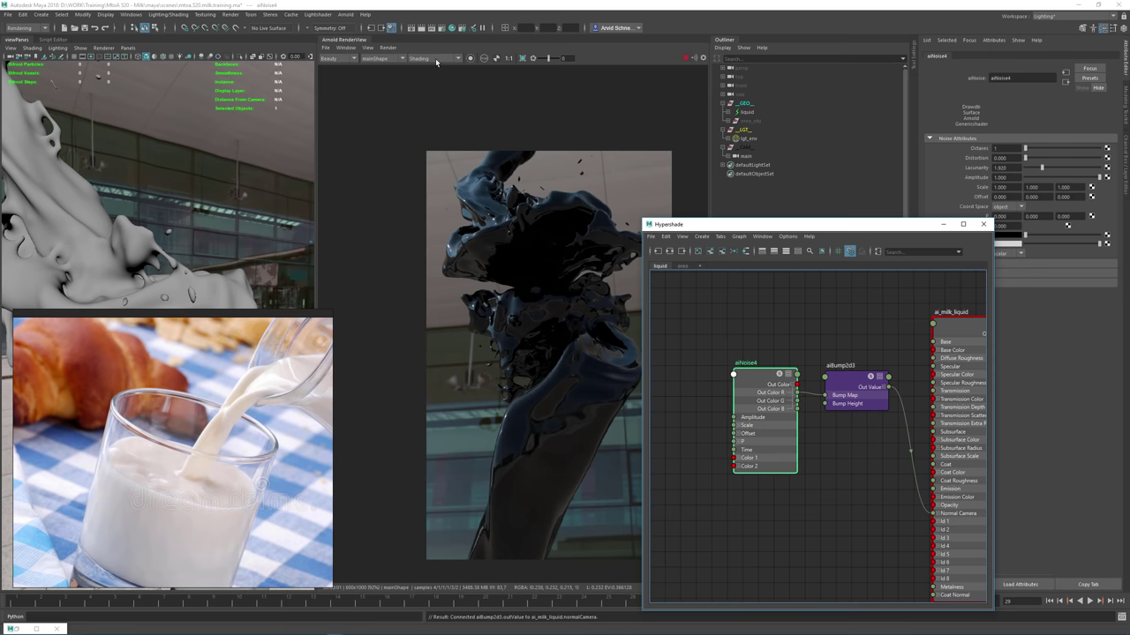
left_click(471, 58)
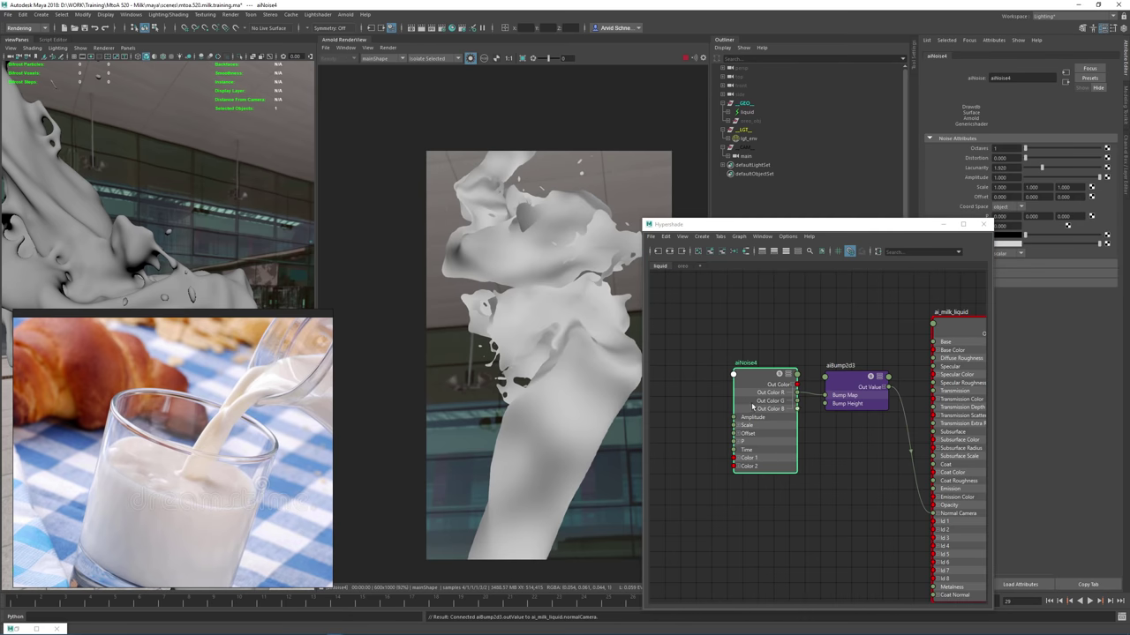
left_click_drag(767, 380, 749, 387)
left_click_drag(773, 225, 689, 276)
left_click(1015, 207)
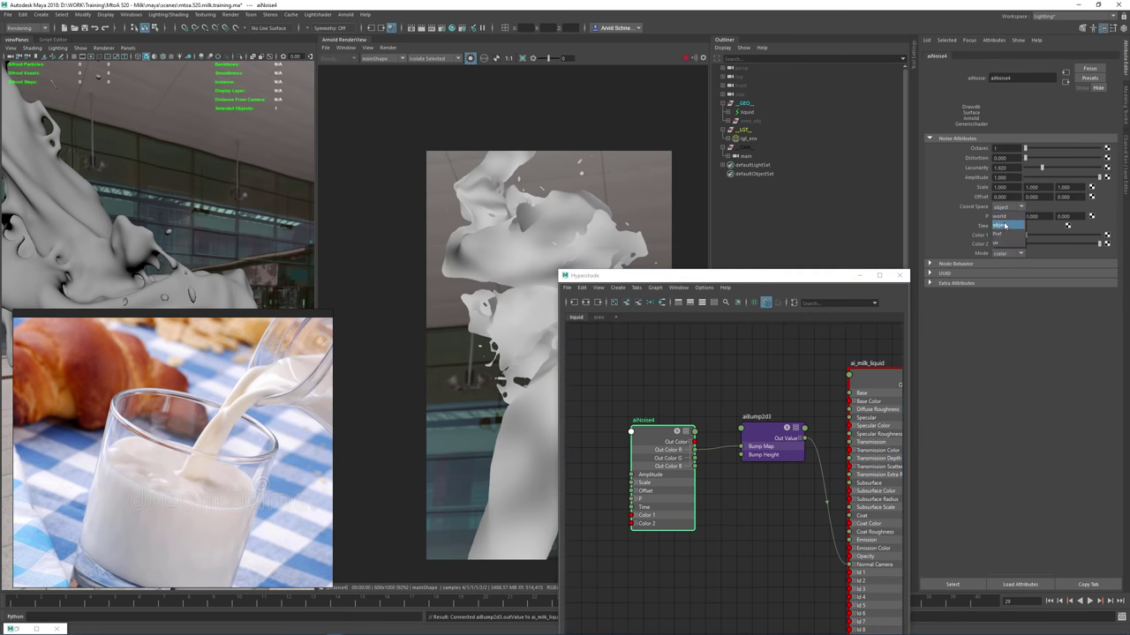
left_click(1006, 227)
Set the noise's scale to 5 on all three axes
left_click_drag(1012, 187, 962, 196)
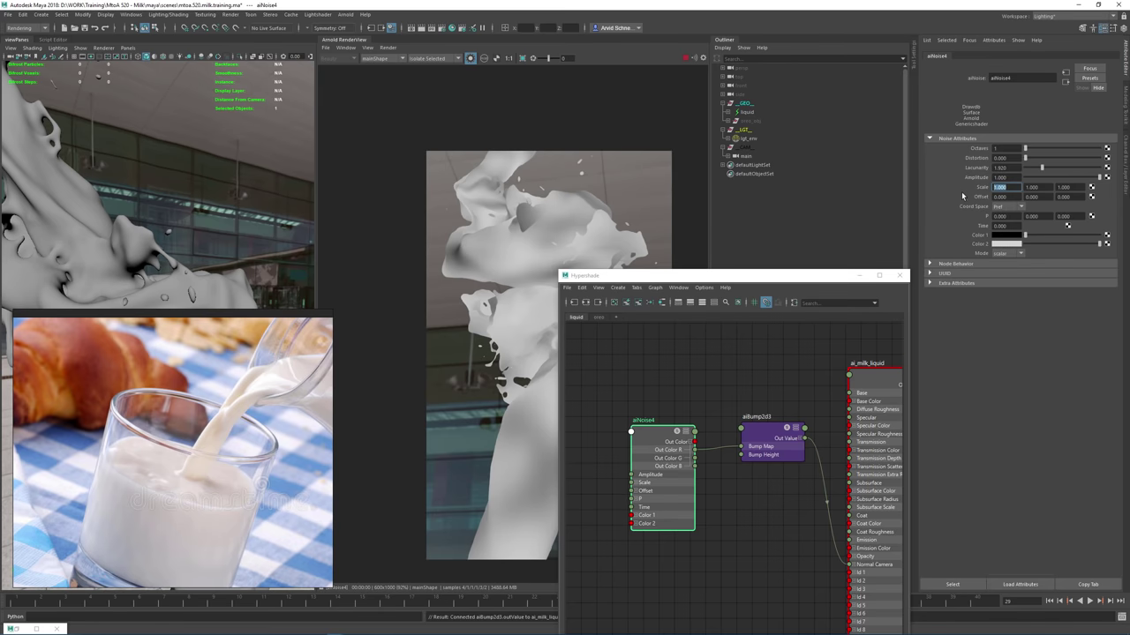
type("5")
key("Tab")
type("5")
key("Tab")
type("5")
key("Return")
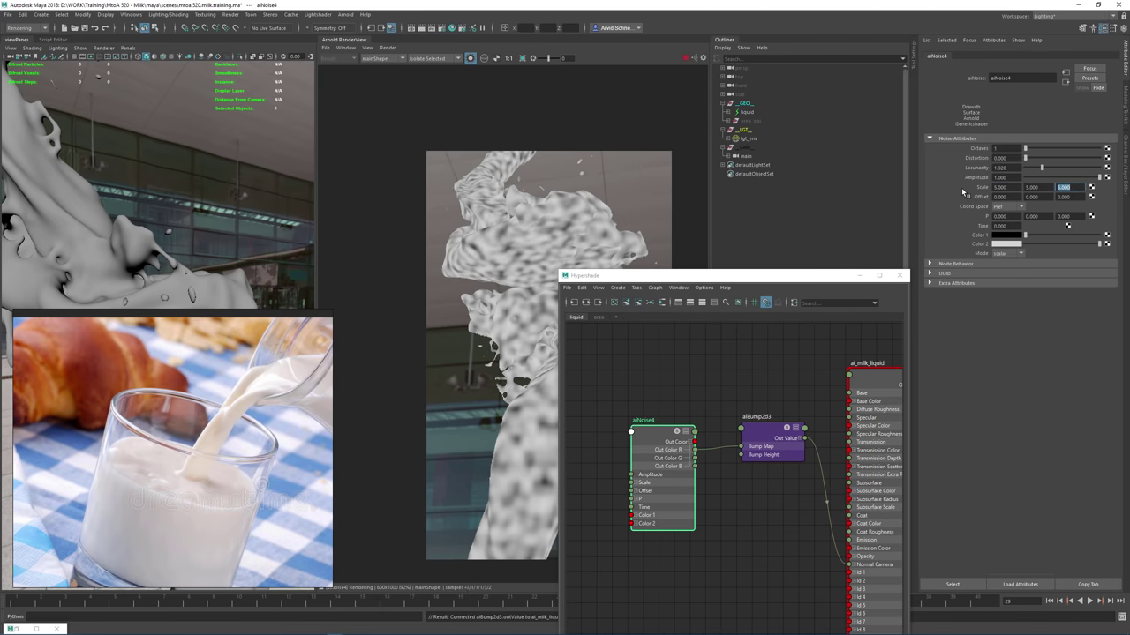
Reduce the noise's scale to 2 on all three axes
left_click_drag(1013, 188, 972, 180)
type("2")
key("Tab")
type("2")
key("Tab")
type("2")
key("Return")
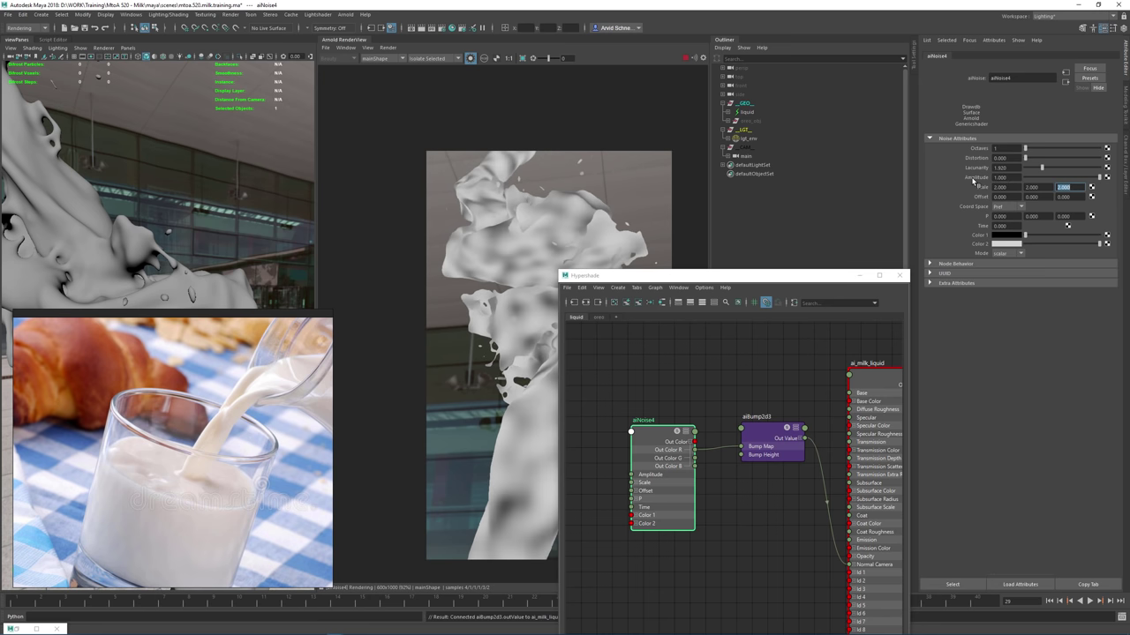
Move the Hypershade clear of the render and set the noise's scale to 1 on all three axes
left_click_drag(781, 275, 873, 267)
left_click_drag(1044, 187, 942, 185, "ctrl")
type("1")
key("Tab")
type("1")
key("Tab")
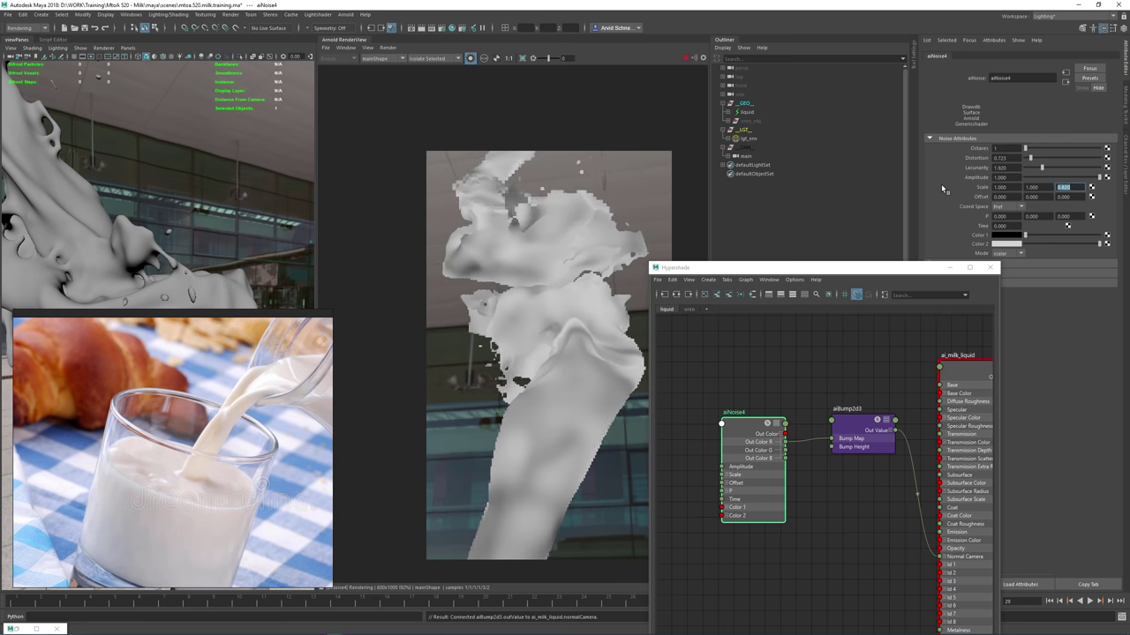
type("1")
key("Return")
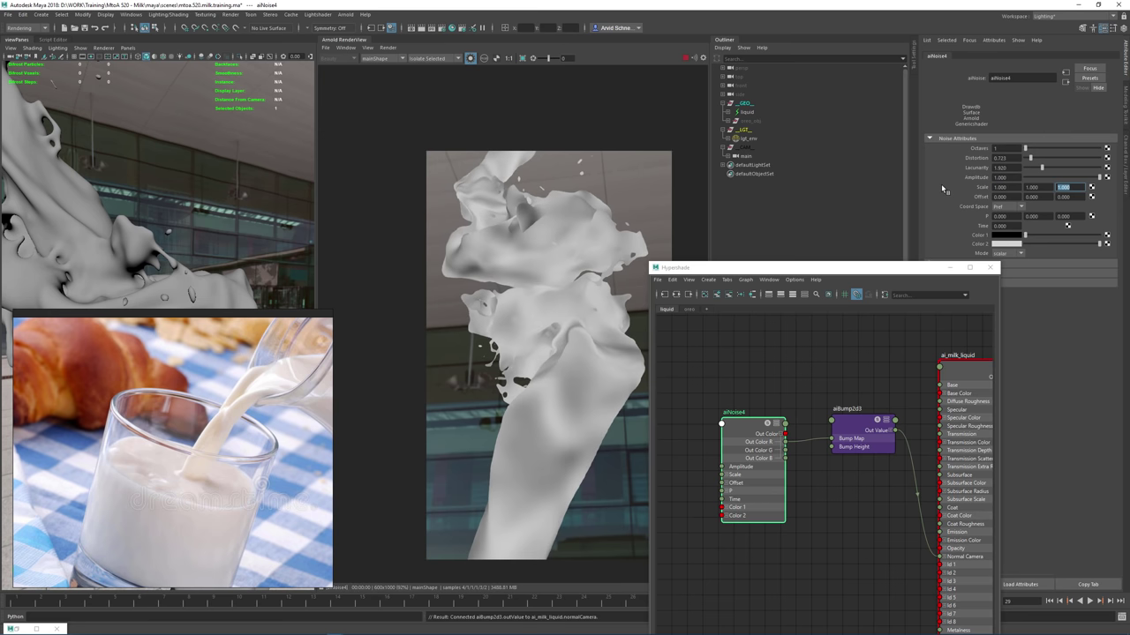
Compare 2 and 3 octaves on the noise and settle on 2
double_click(1004, 149)
type("2")
left_click(1006, 158)
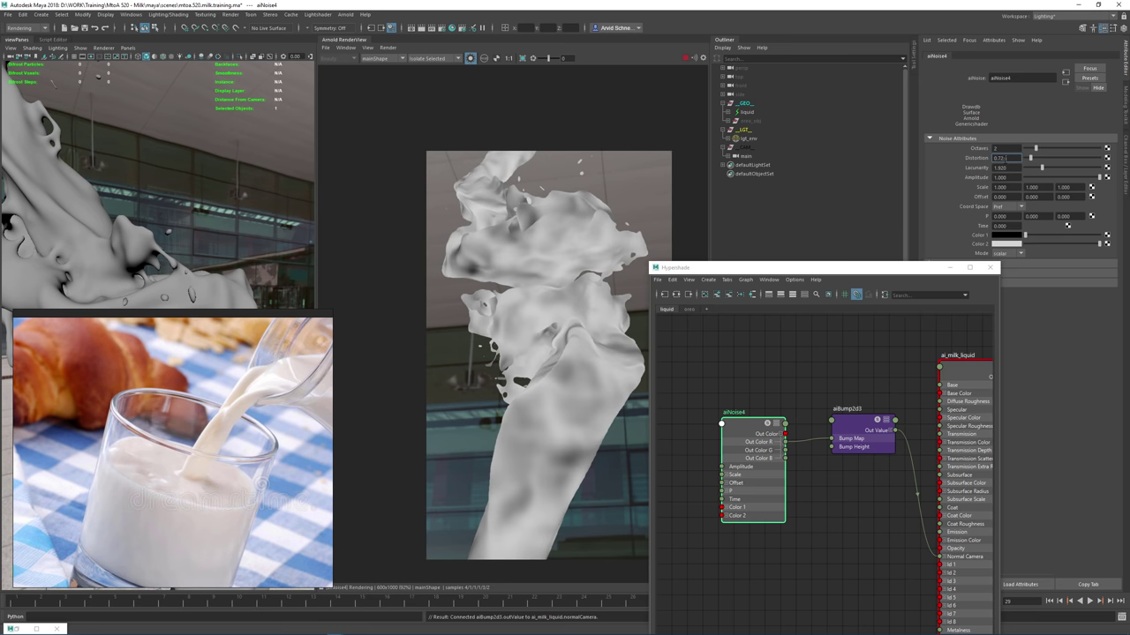
double_click(1004, 150)
type("3")
left_click(1004, 159)
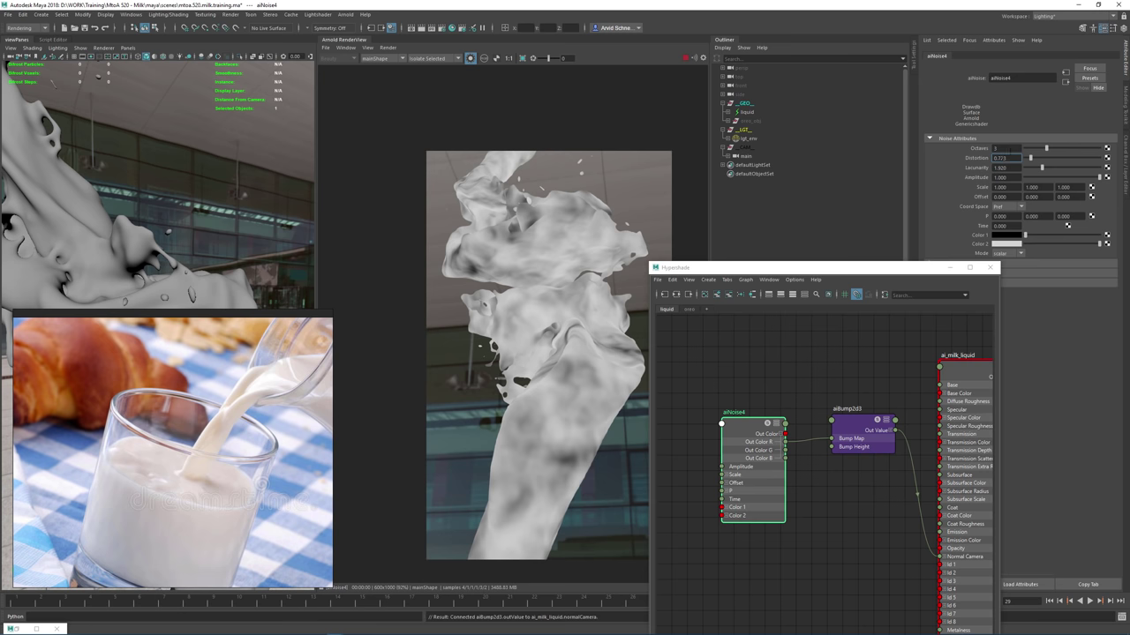
double_click(1004, 150)
type("2")
left_click(1005, 159)
Turn off shader isolation so the render view shows the full milk shading
middle_click_drag(831, 388, 793, 379, "alt")
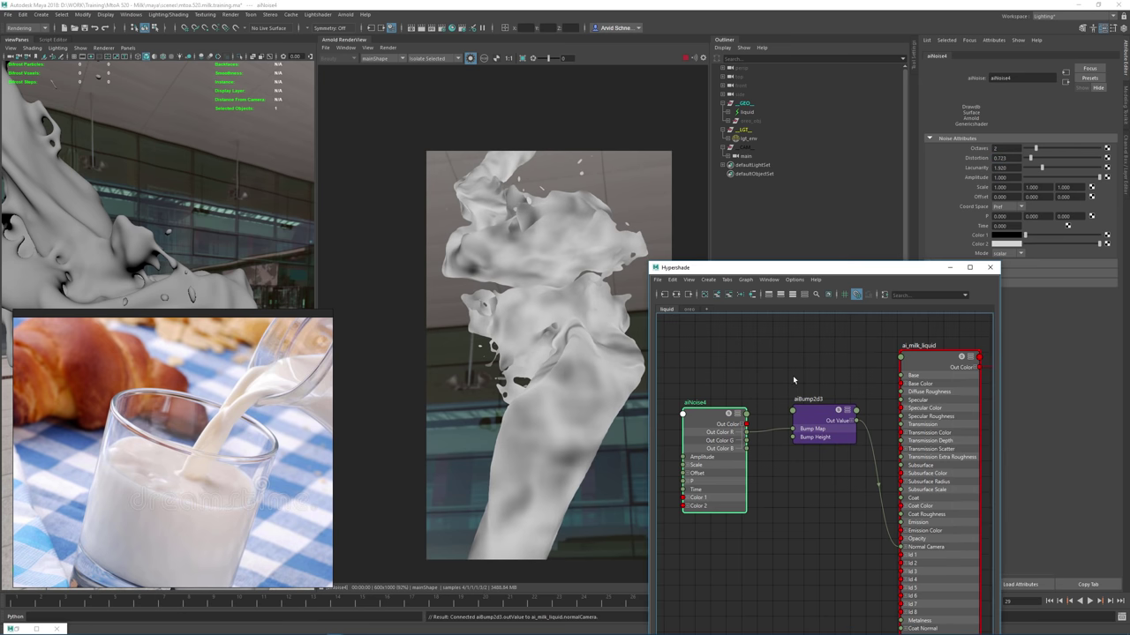
left_click(795, 363)
left_click(471, 57)
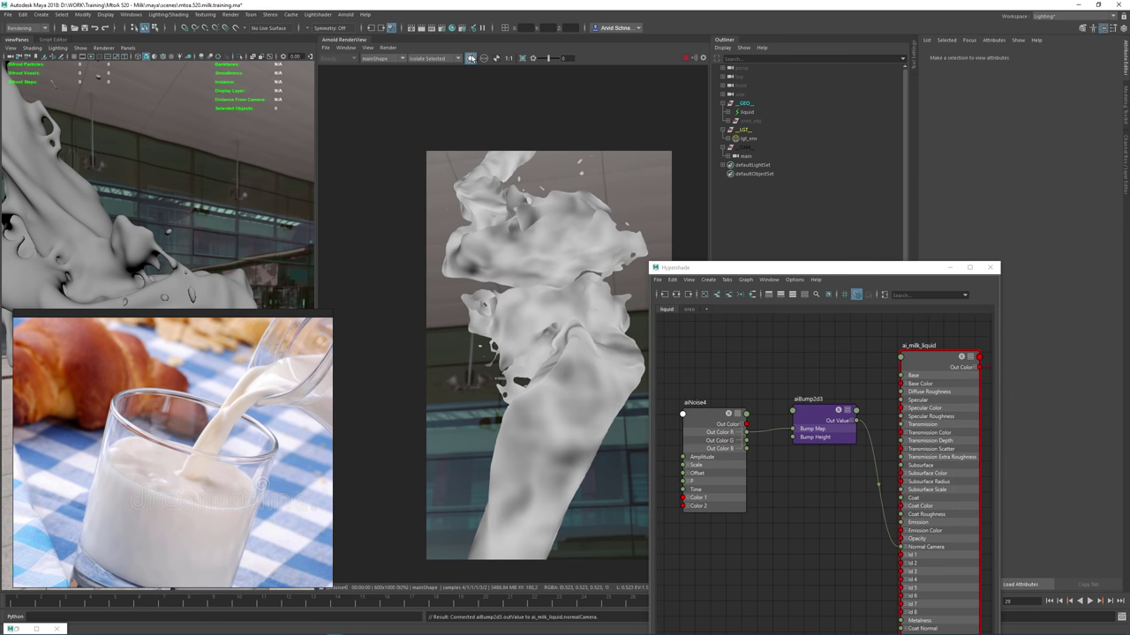
Test a strong bump height on the aiBump2d node, and reduce it to just under 0.1
left_click(815, 417)
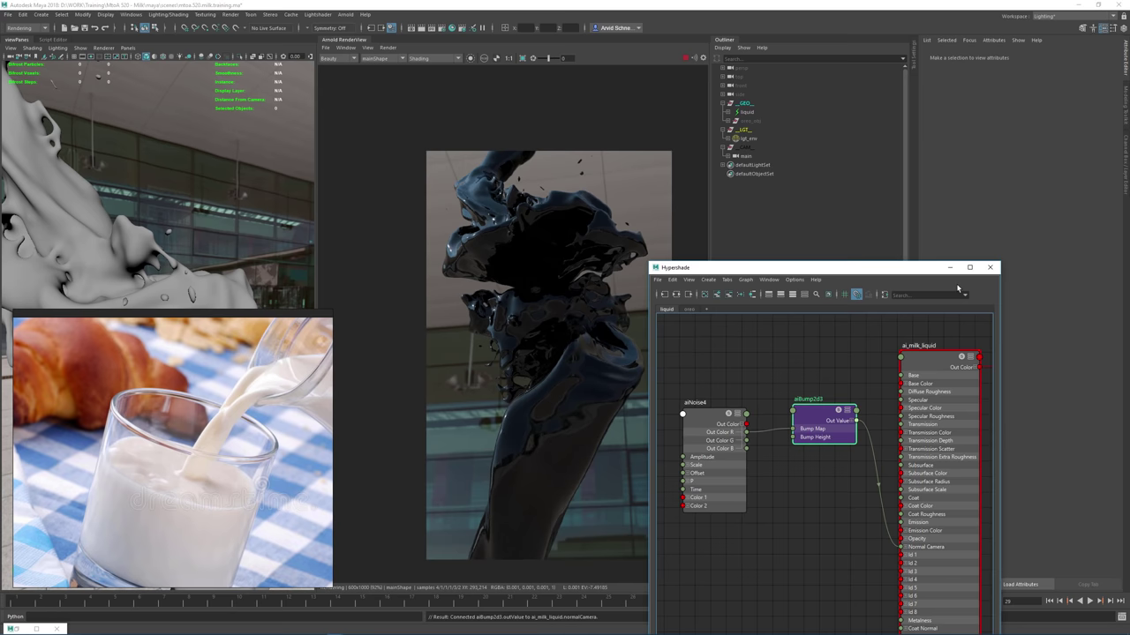
left_click_drag(1024, 149, 1043, 149)
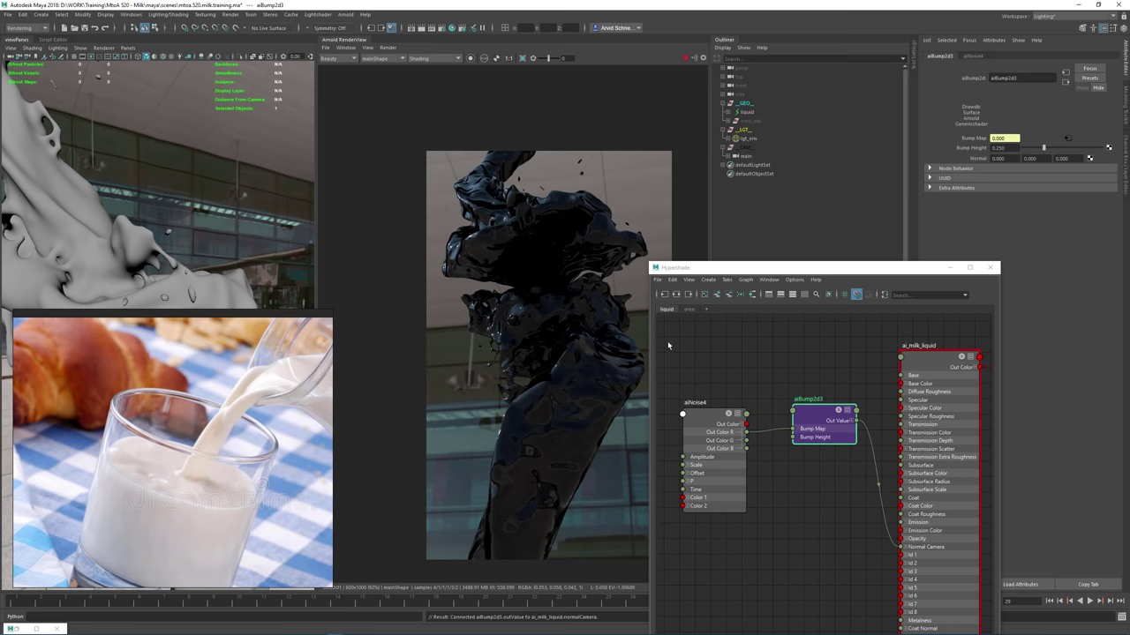
left_click_drag(1008, 148, 960, 146)
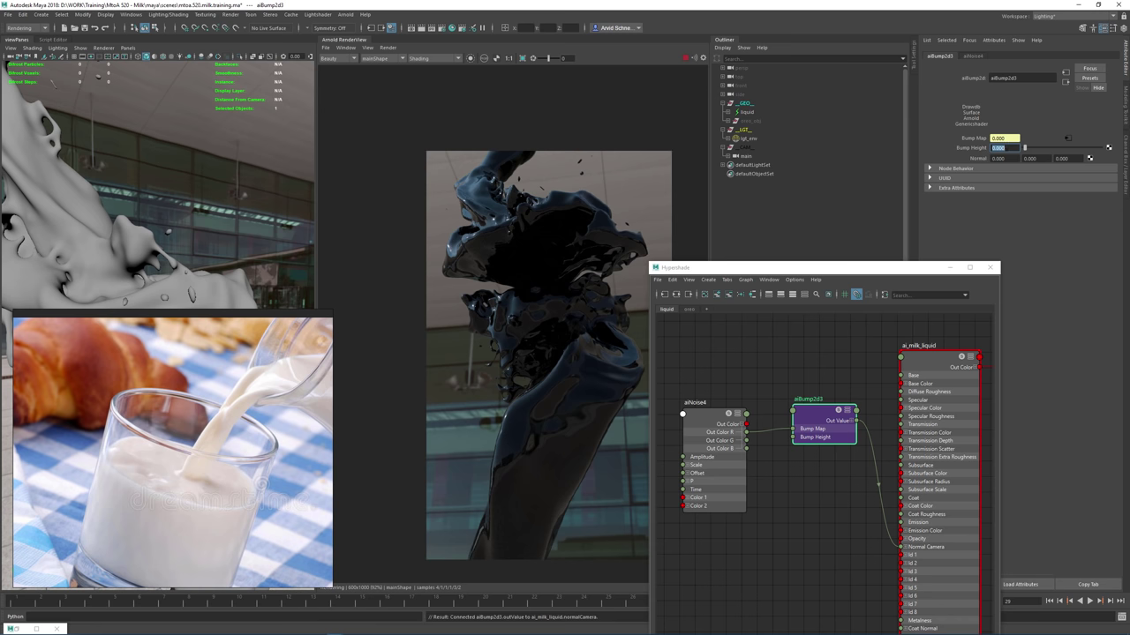
type("0.06")
key("Return")
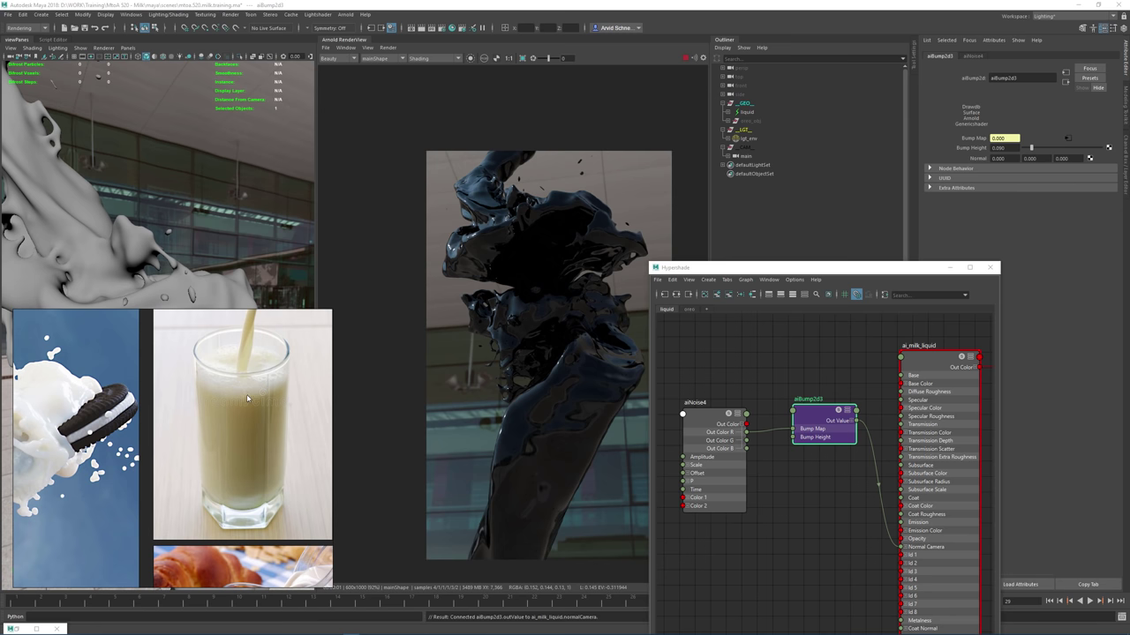
left_click_drag(811, 412, 801, 421)
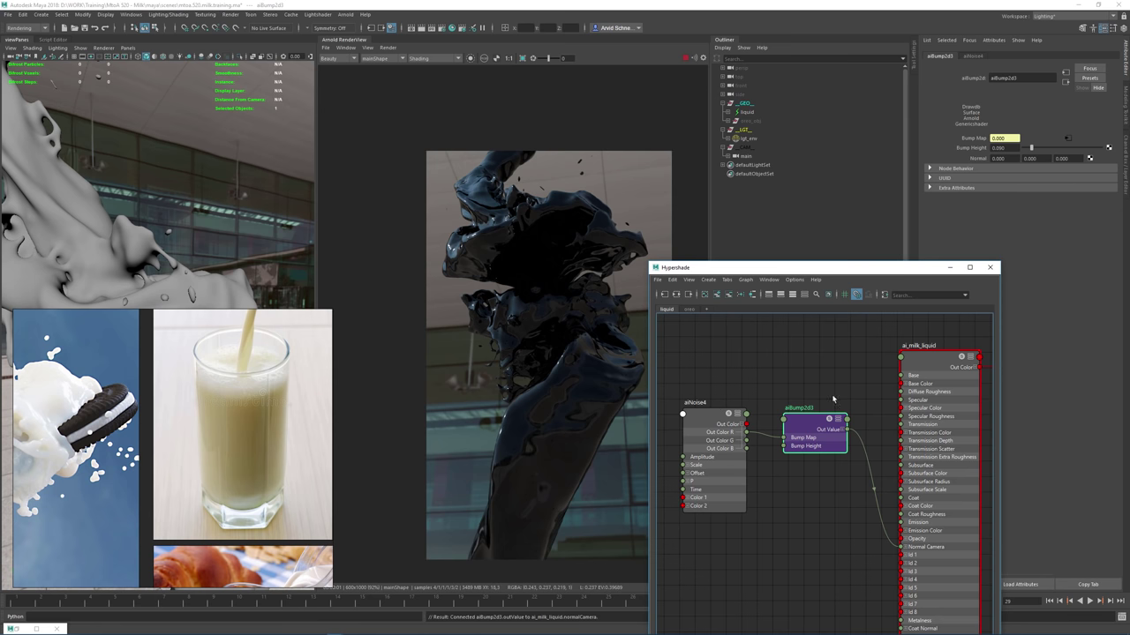
left_click_drag(1012, 148, 984, 148)
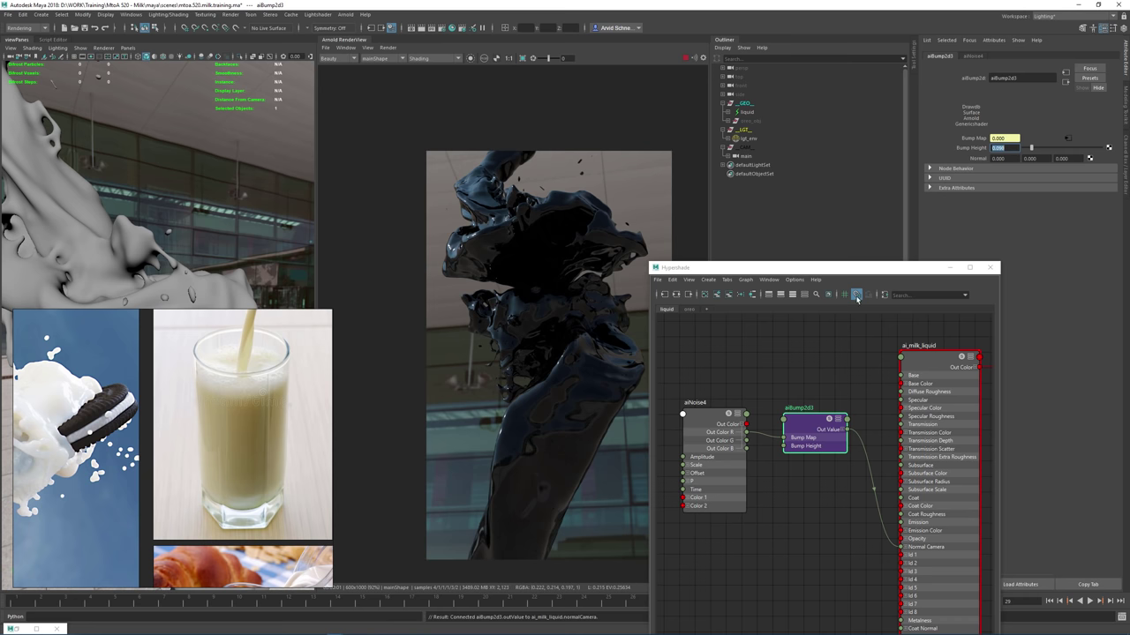
Draw a render region around the outer edge of the upper splash and set ai_milk_liquid's specular roughness to 0.15
left_click(931, 364)
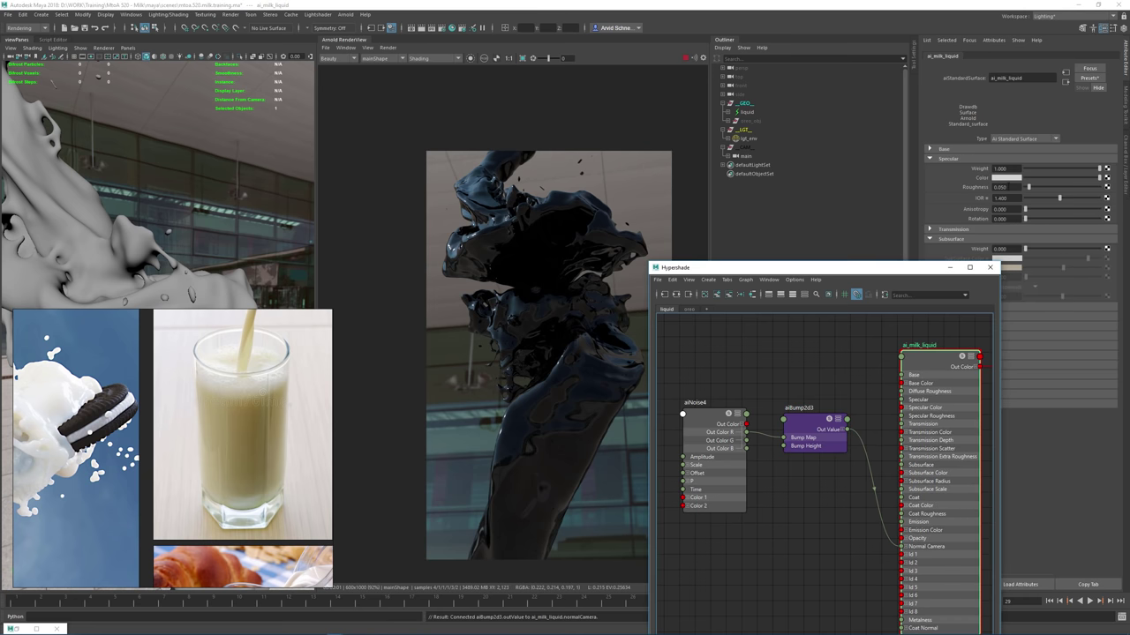
left_click_drag(427, 211, 506, 281, "shift")
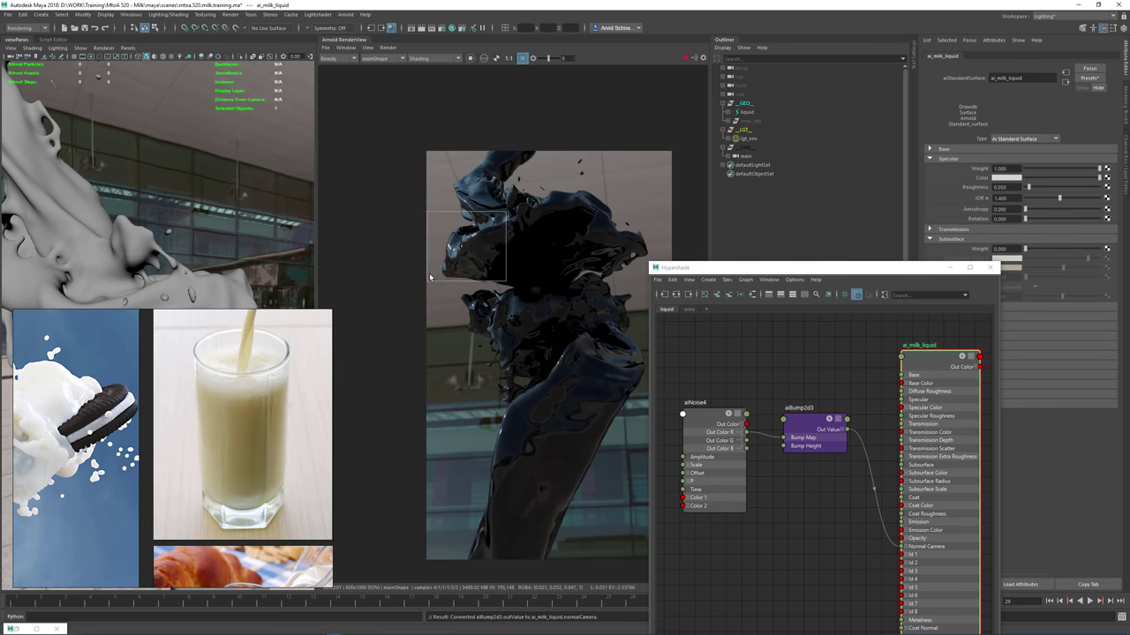
scroll(463, 235, "up", 6)
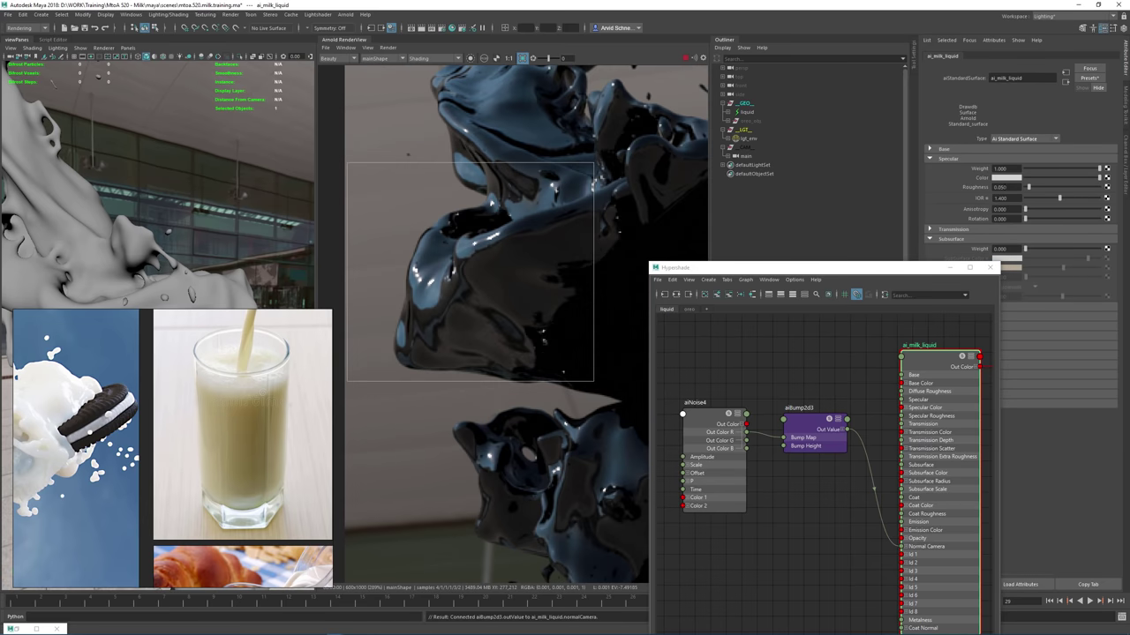
mouse_move(1011, 187)
left_mouse_down("ctrl")
mouse_move(1037, 187)
mouse_move(1015, 191)
left_mouse_up("ctrl")
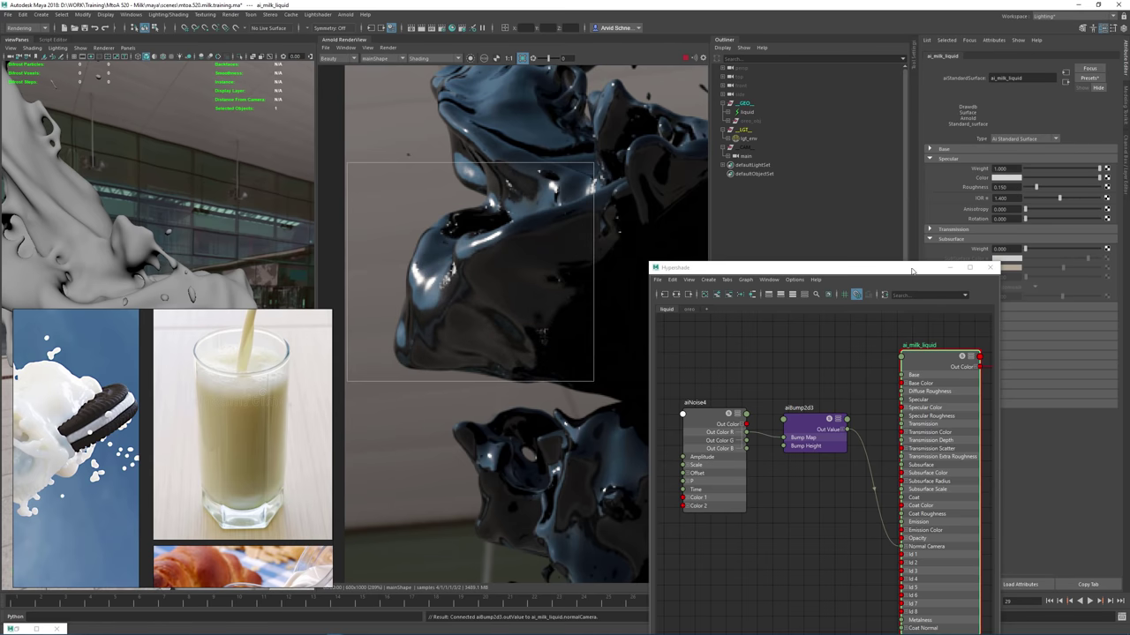
Add a coat to ai_milk_liquid with a weight of about 0.38 and a roughness of 0
left_click_drag(912, 270, 789, 312)
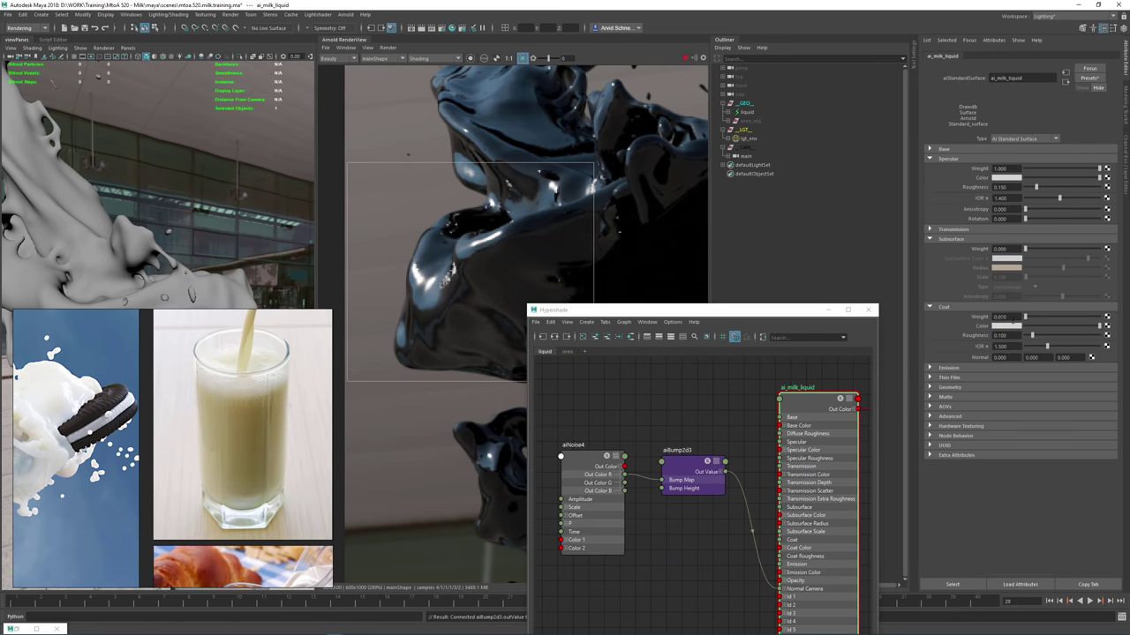
left_click_drag(1025, 316, 1052, 316)
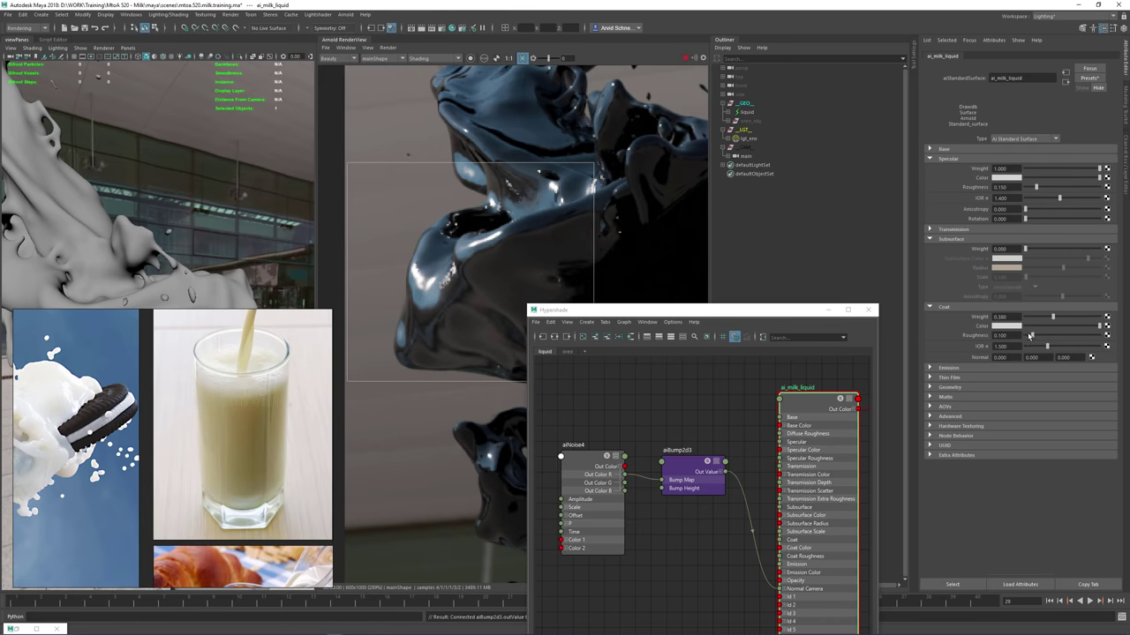
left_click_drag(1029, 336, 1023, 335)
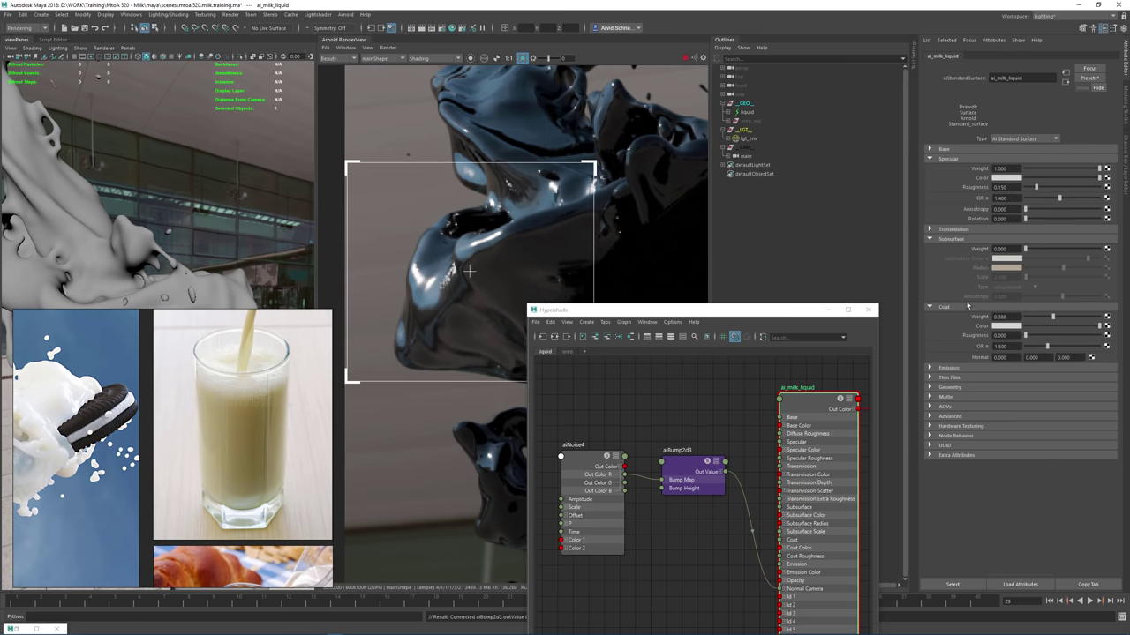
Try a coat weight of 0.1 on ai_milk_liquid, and remove the coat by setting its weight to 0
left_click_drag(1052, 316, 1024, 315)
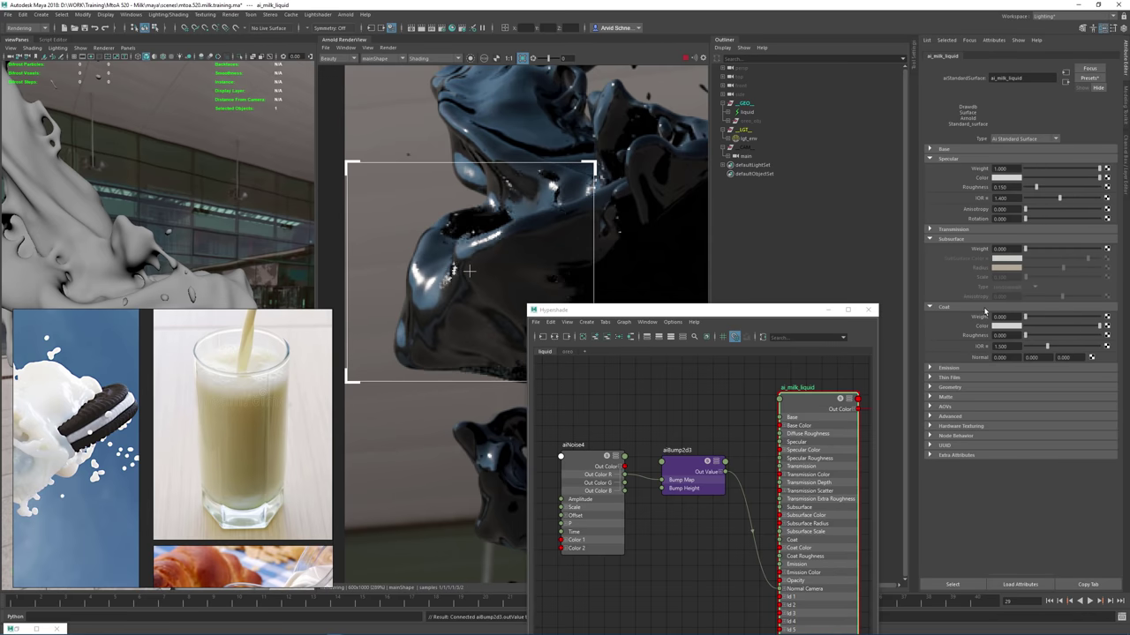
left_click(1001, 317)
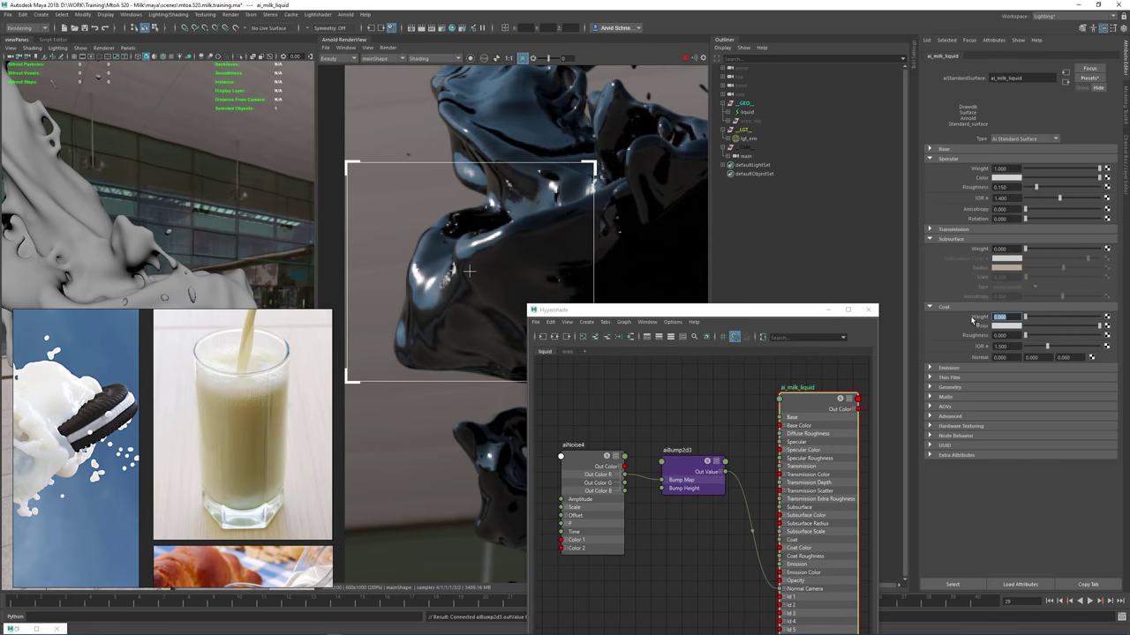
type("0.1")
key("Return")
type("0")
key("Return")
Set ai_milk_liquid's specular roughness to 0.075 and turn off the render region
left_click_drag(1016, 188, 1010, 187, "ctrl")
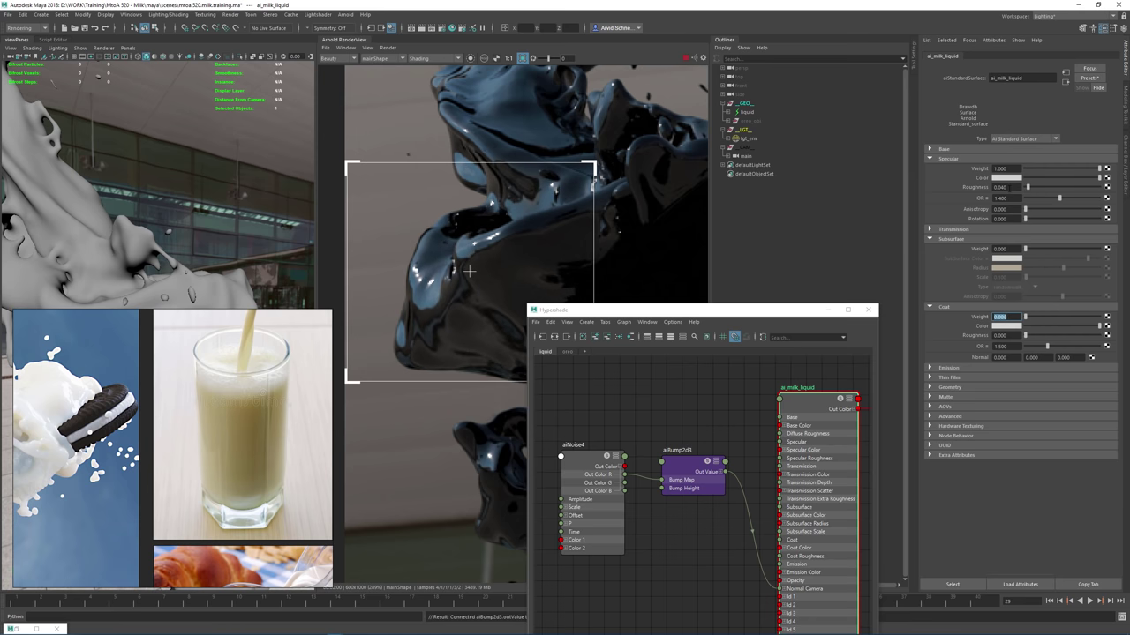
left_click(999, 187)
type("0.075")
key("Return")
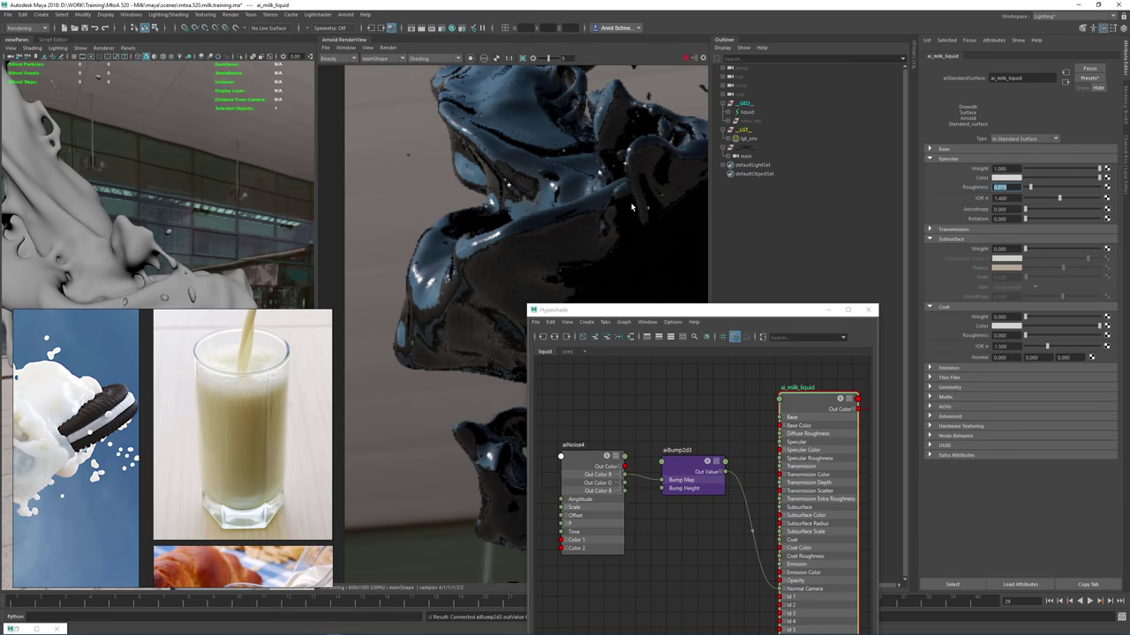
Minimise the Hypershade window and save the scene
left_click(827, 310)
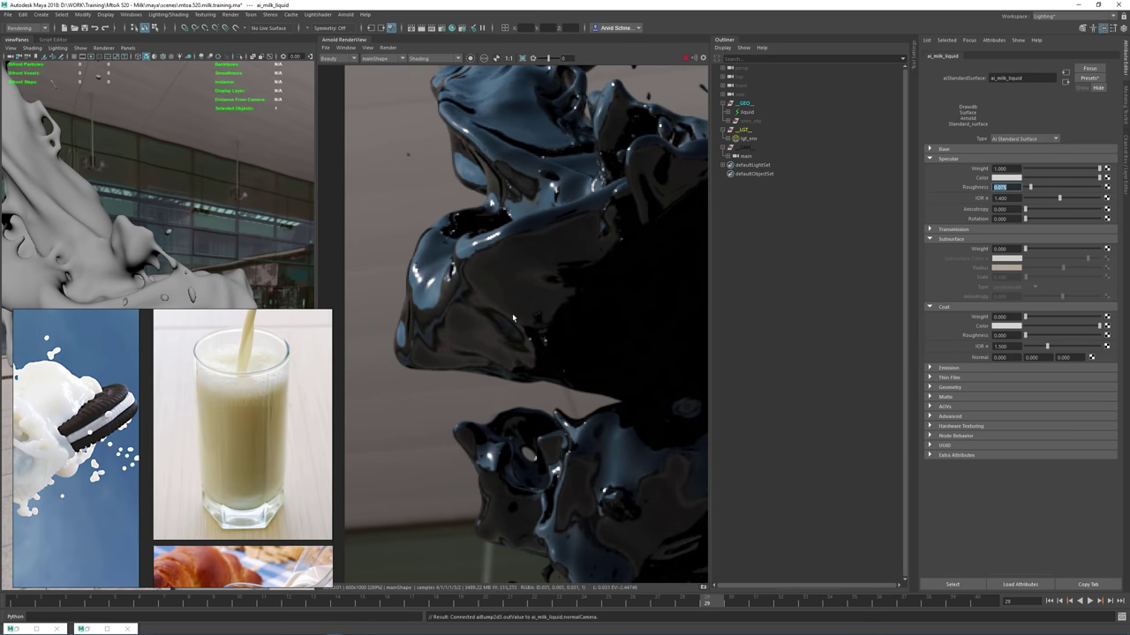
scroll(513, 318, "down", 6)
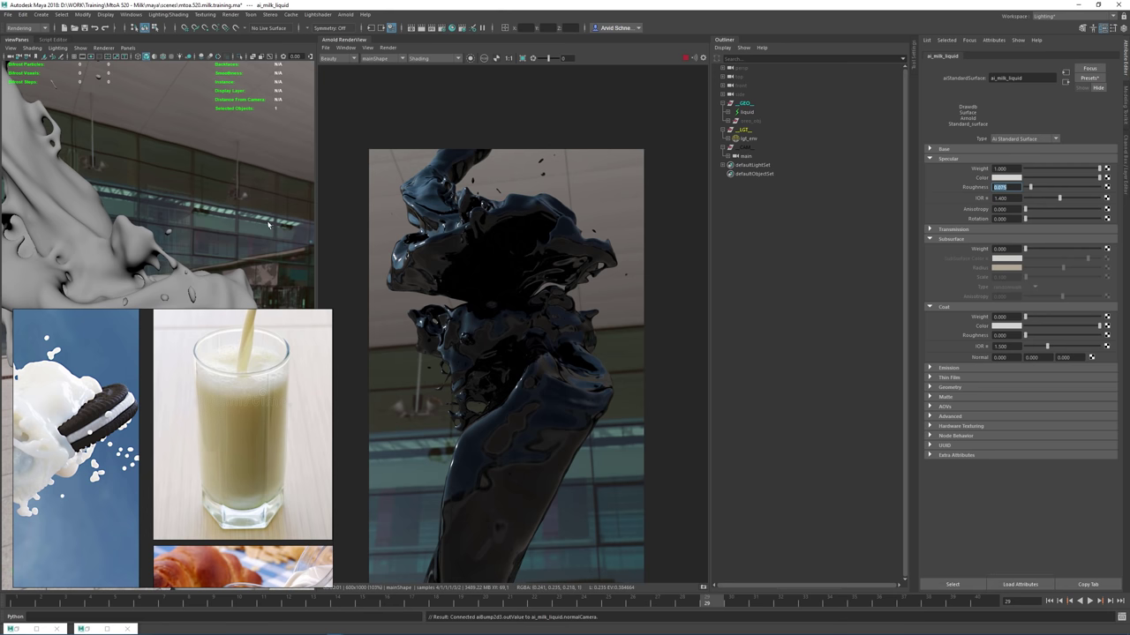
left_click(85, 28)
Create an Arnold area light inside the _LGT_ group and rename it lgt_rim
left_click(345, 14)
mouse_move(397, 58)
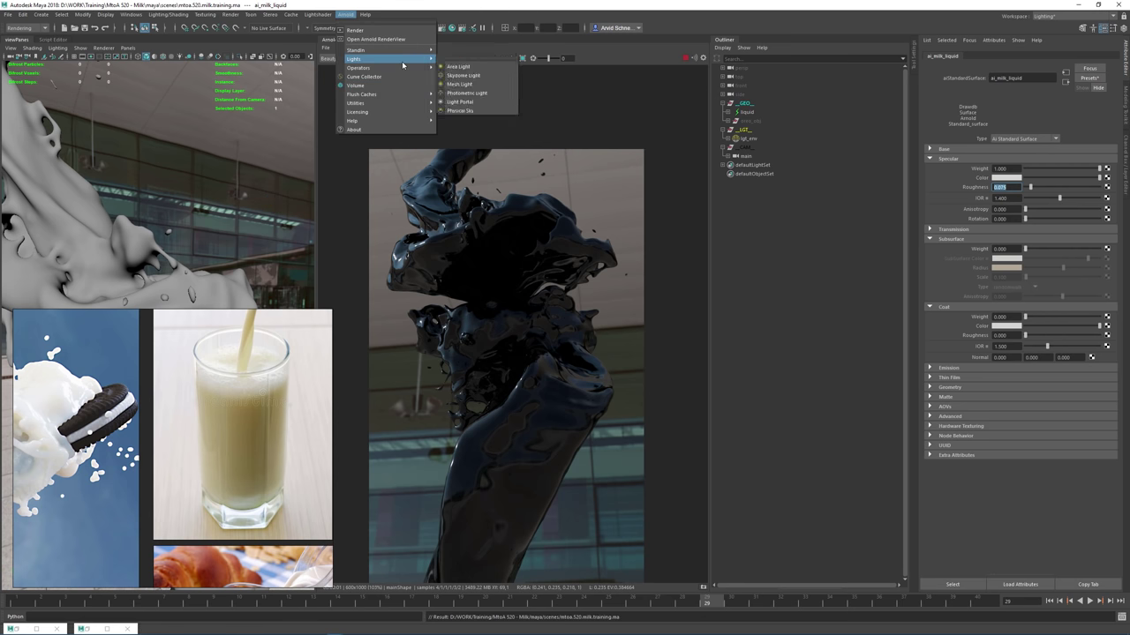
left_click(477, 66)
left_click_drag(779, 165, 755, 139)
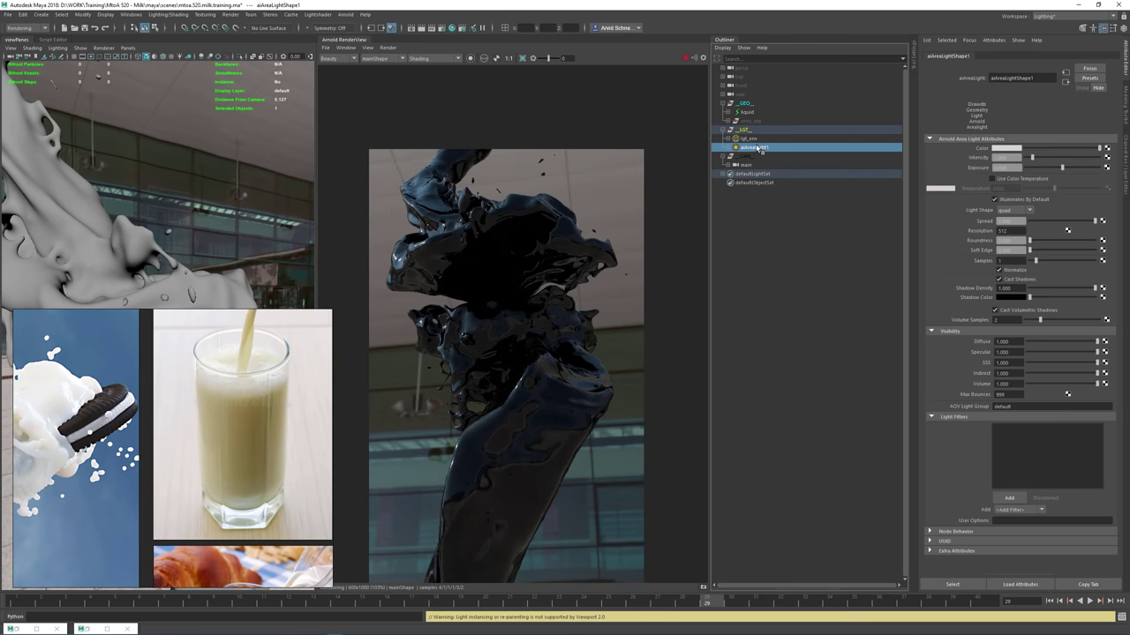
double_click(756, 146)
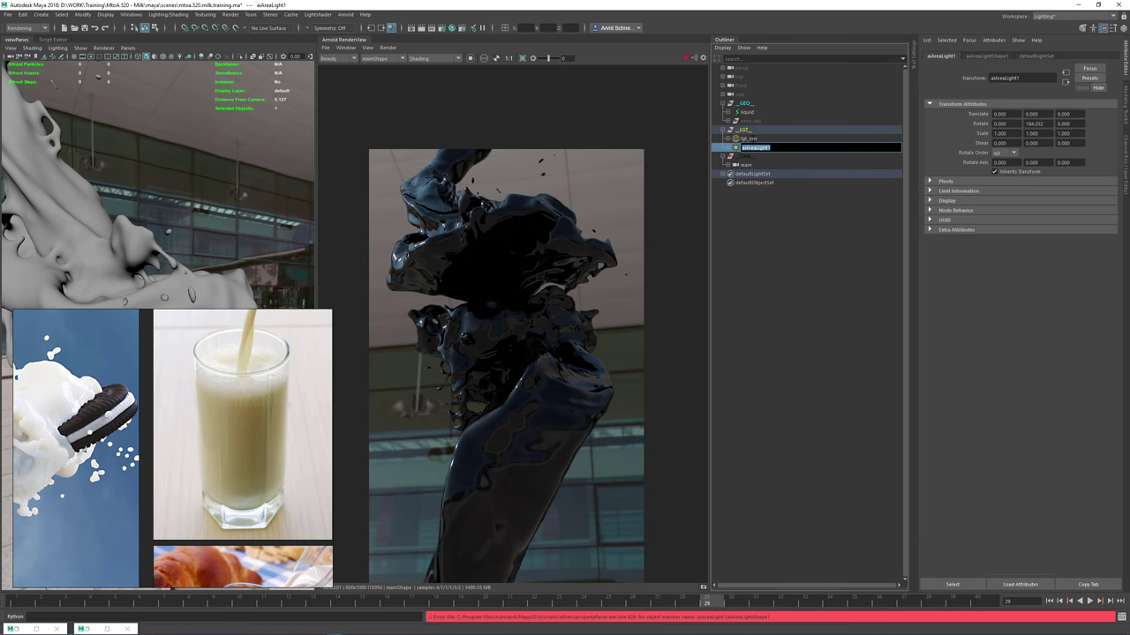
type("l")
type("gt_rim")
key("Return")
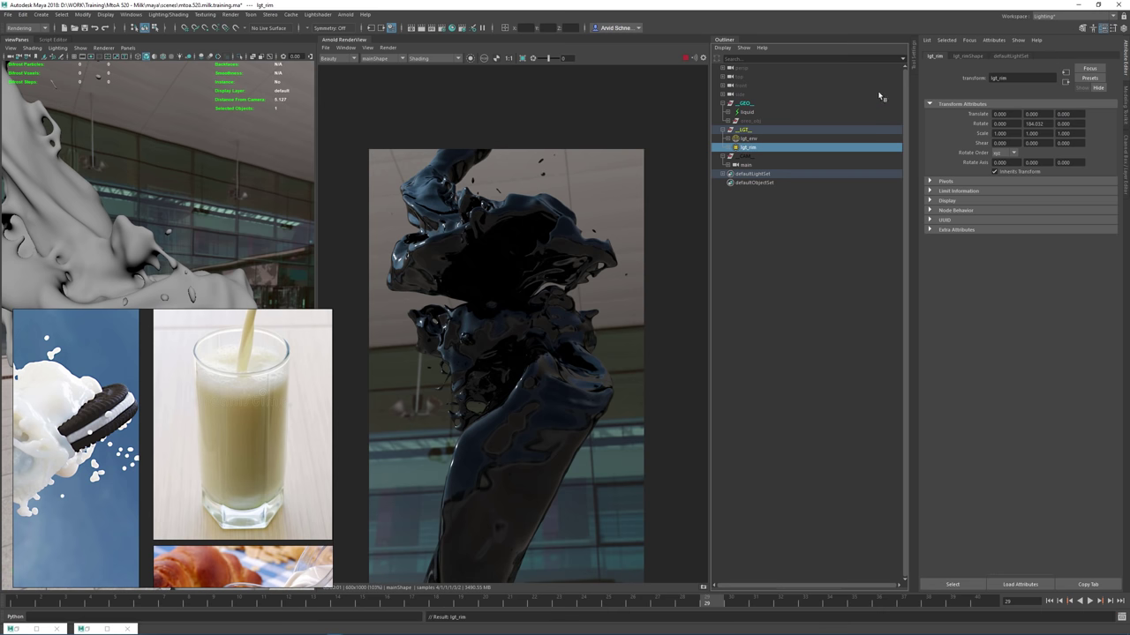
Minimise the milk reference image board to uncover the whole viewport
right_click(266, 331)
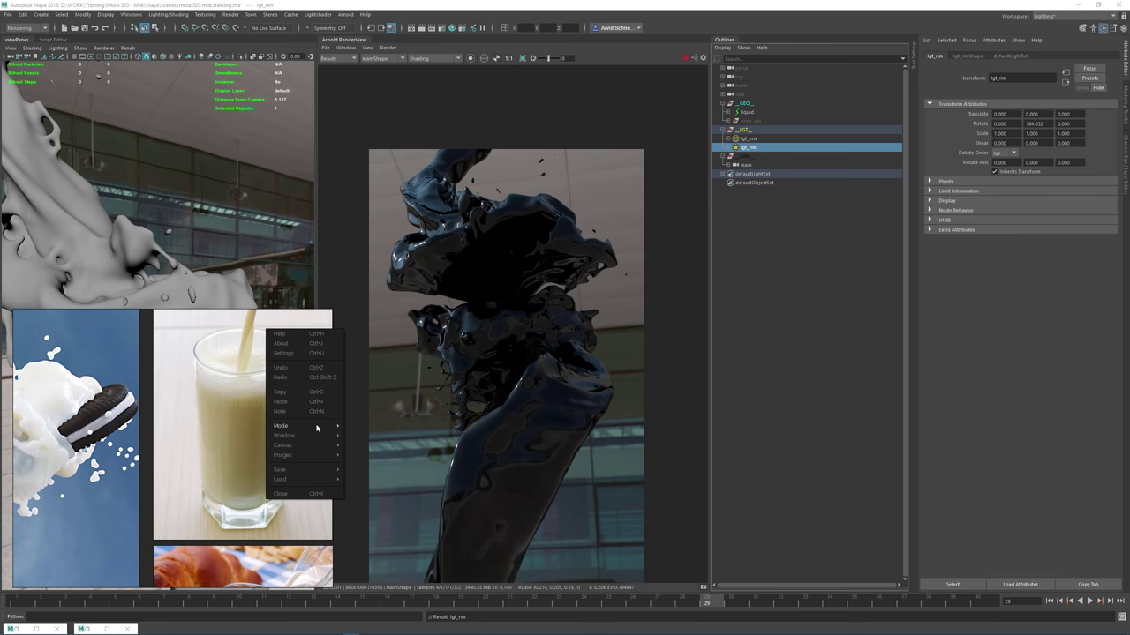
mouse_move(325, 439)
left_click(376, 448)
Scale lgt_rim up uniformly to about 9 so it is larger than the liquid splash
scroll(184, 278, "down", 10)
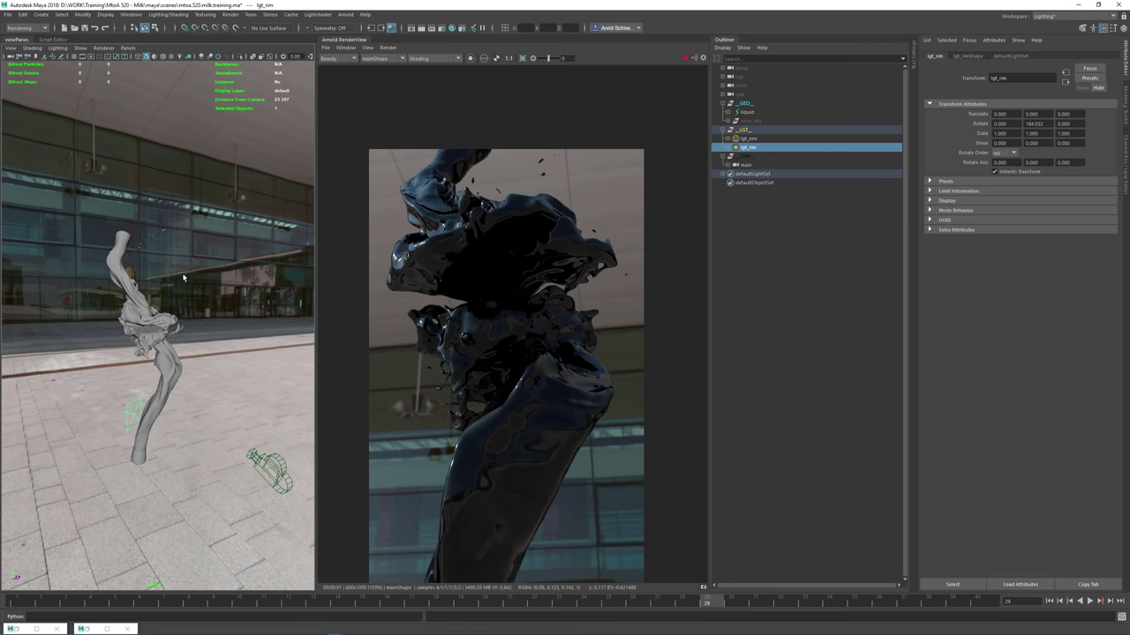
left_click_drag(157, 402, 372, 417, "alt")
key("r")
left_click_drag(205, 390, 107, 411, "alt")
right_click_drag(107, 412, 63, 418, "alt")
left_click_drag(127, 421, 44, 393, "alt")
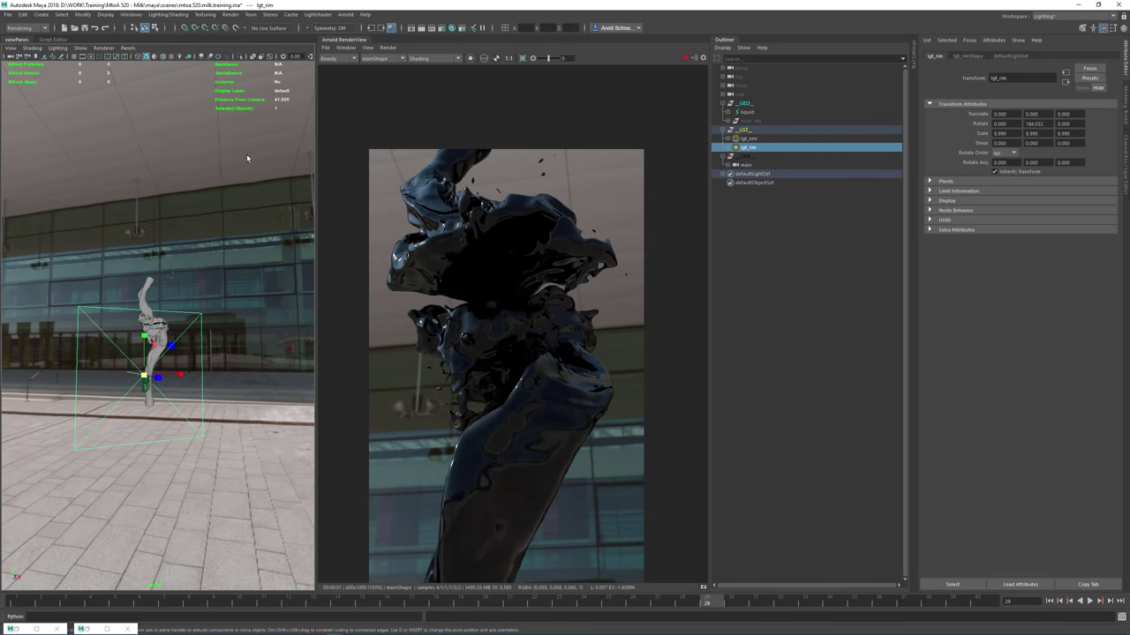
left_click_drag(221, 153, 251, 167, "alt")
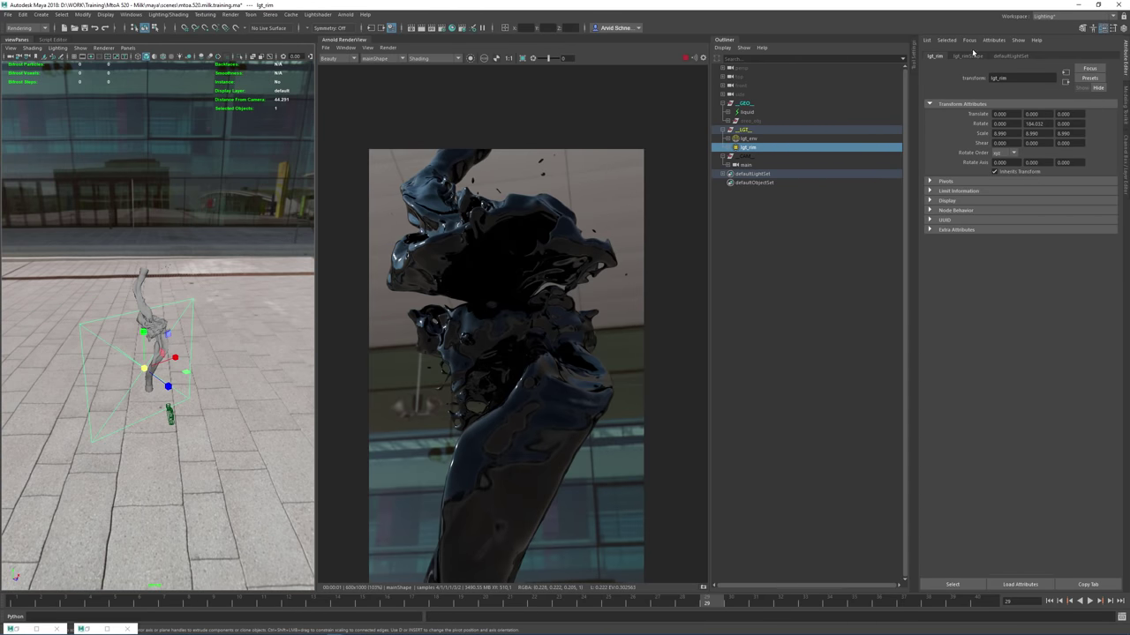
Set the samples of the lgt_rim area light to 2
left_click(968, 55)
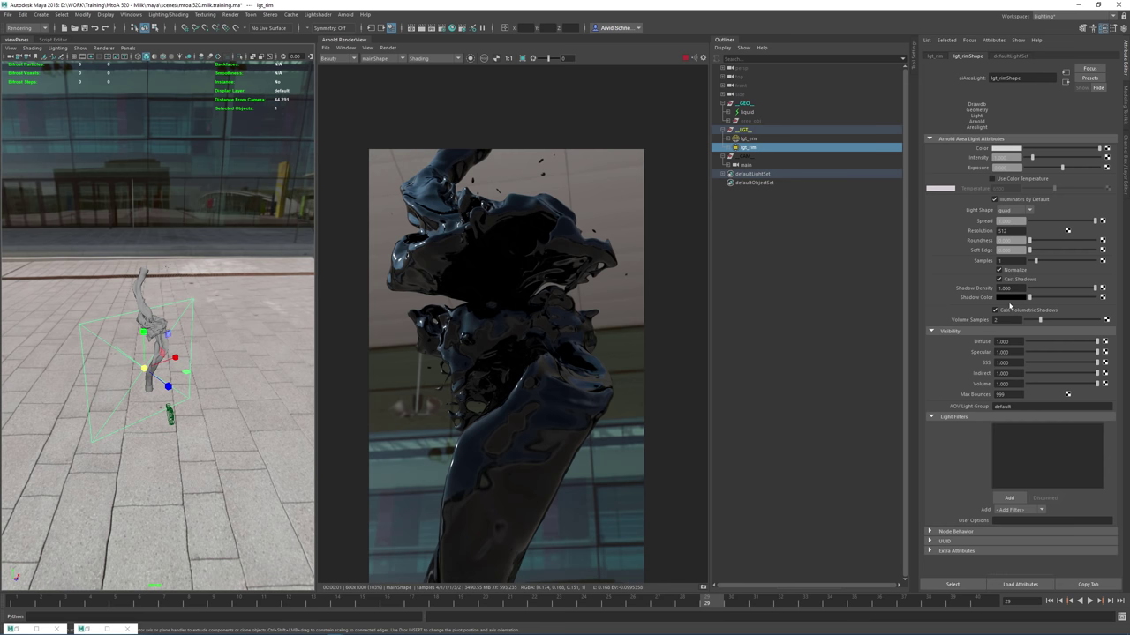
left_click(950, 334)
left_click(950, 353)
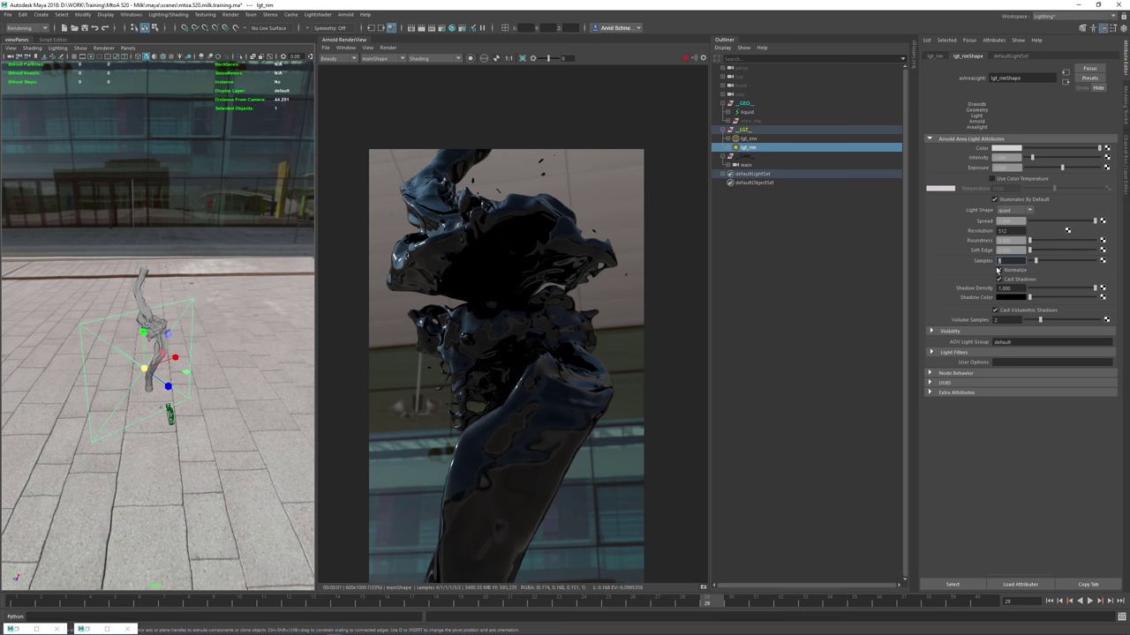
Look through lgt_rim and move it to a high position aimed down at the liquid
left_click_drag(229, 368, 250, 368, "alt")
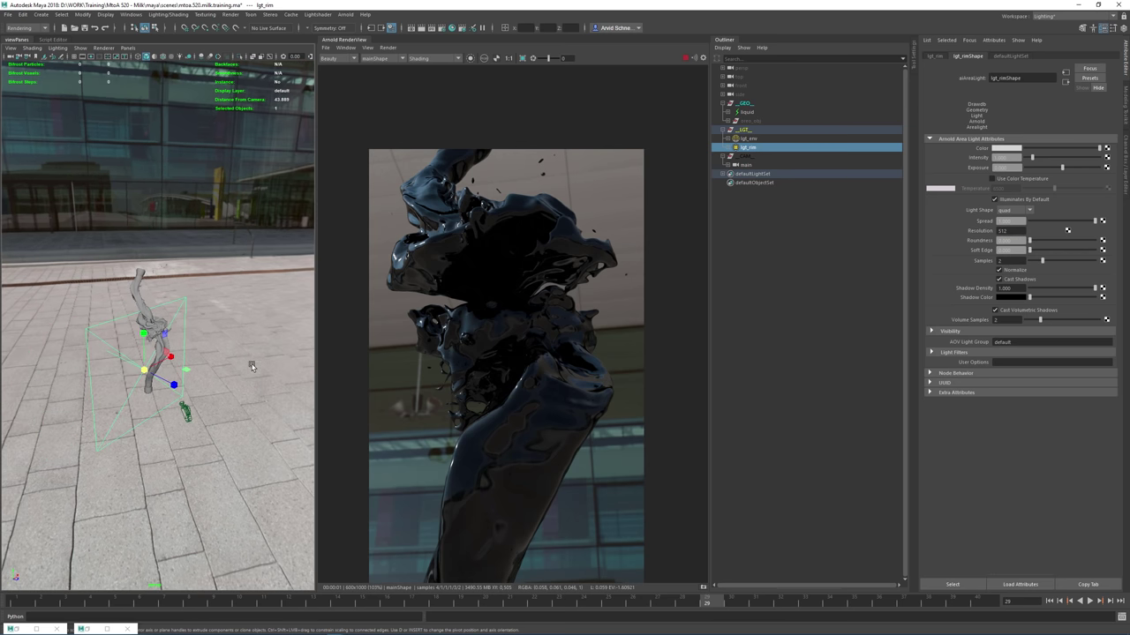
left_click_drag(255, 232, 238, 245, "alt")
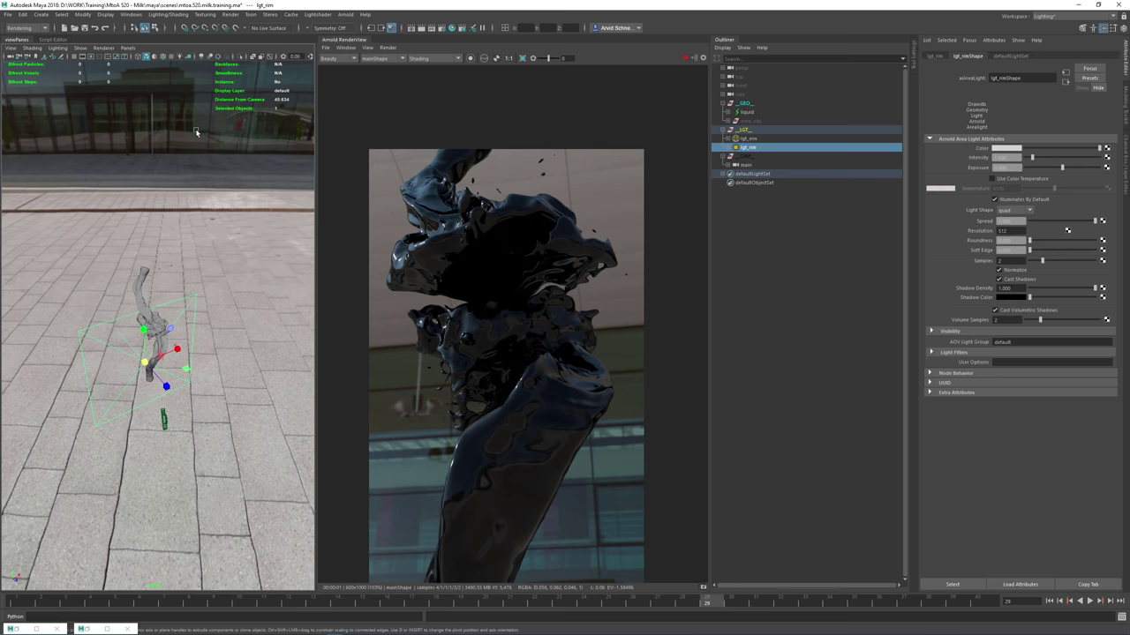
left_click(128, 48)
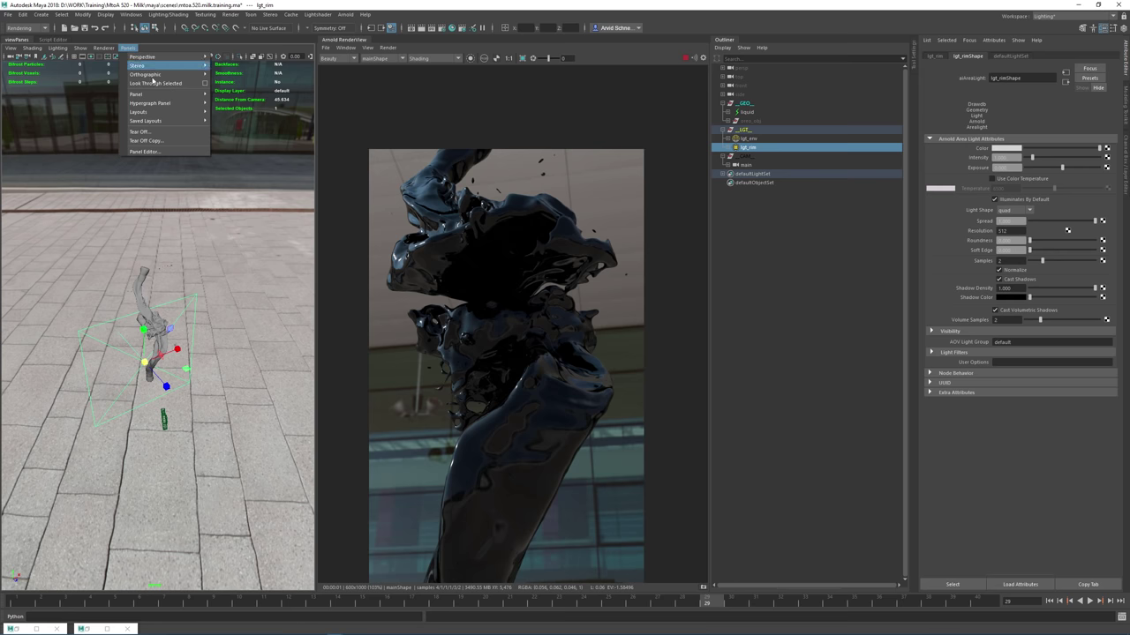
left_click(156, 84)
left_click_drag(188, 190, 205, 181, "alt")
right_click_drag(205, 181, 133, 181, "alt")
left_click_drag(132, 181, 146, 309, "alt")
Return the viewport to the perspective camera and select lgt_rim with the Move tool active
left_click(157, 338)
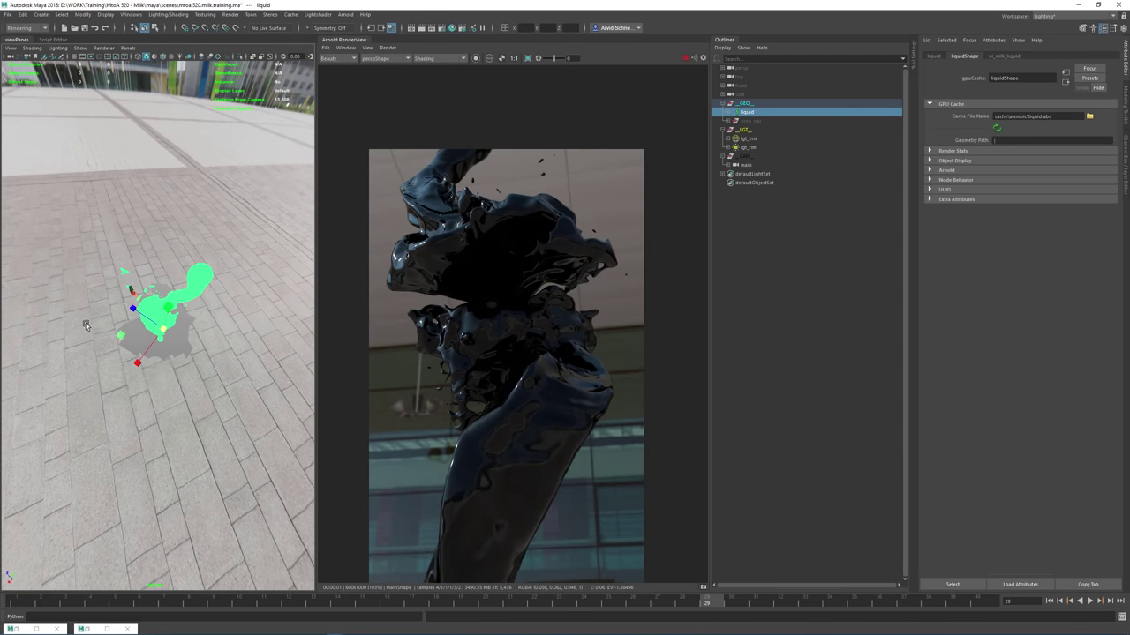
left_click(222, 363)
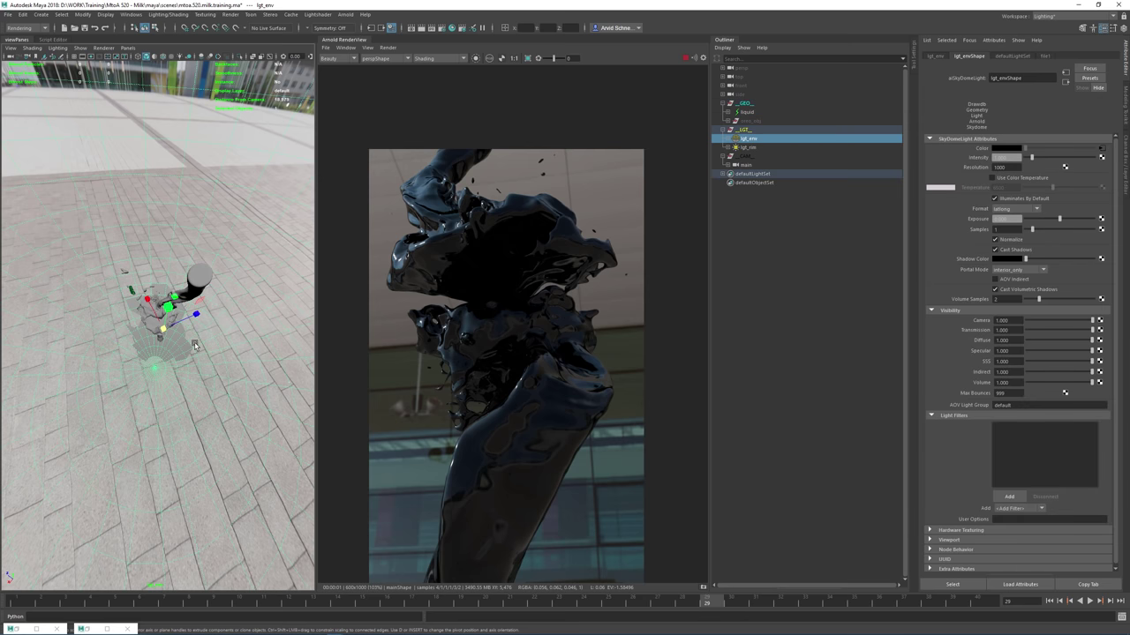
key("space")
left_click_drag(195, 343, 181, 305)
left_click(177, 249)
key("w")
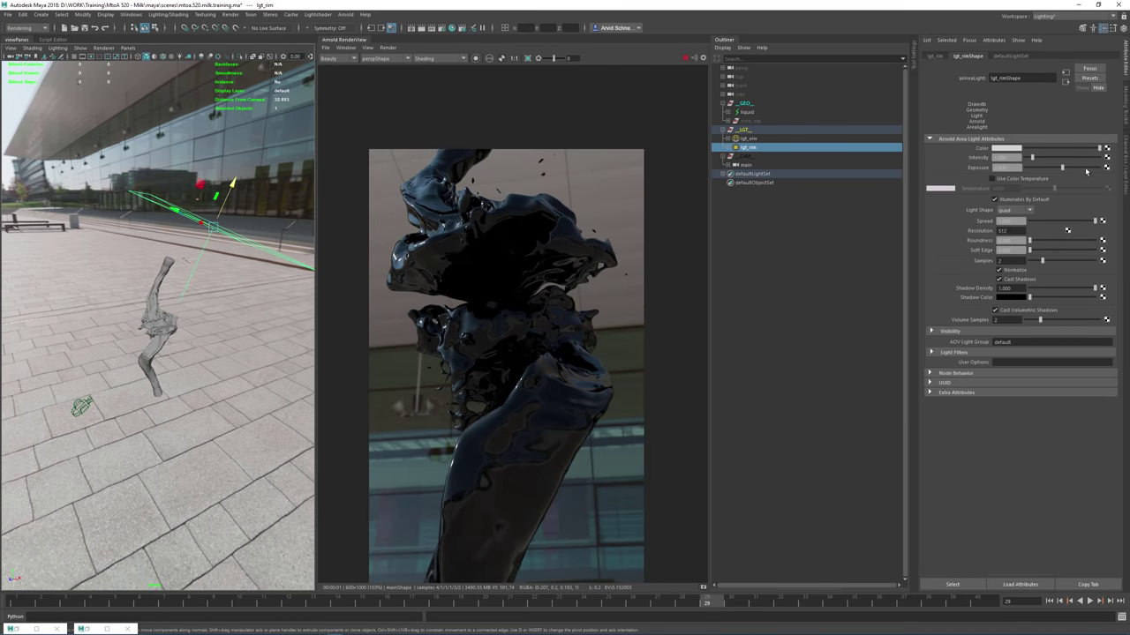
Raise lgt_rim's exposure and update the full scene in the Arnold RenderView
left_click_drag(1086, 168, 1101, 168)
right_click_drag(174, 273, 231, 274, "alt")
mouse_move(231, 275)
left_mouse_down("alt")
mouse_move(240, 257)
mouse_move(232, 265)
left_mouse_up("alt")
left_click(388, 47)
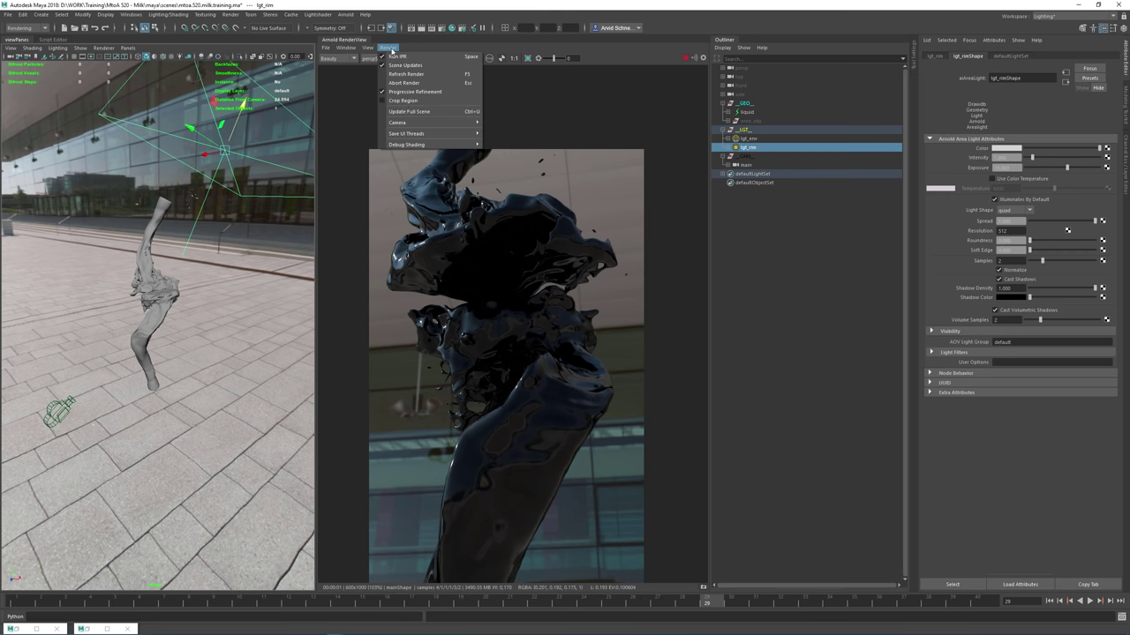
left_click(405, 112)
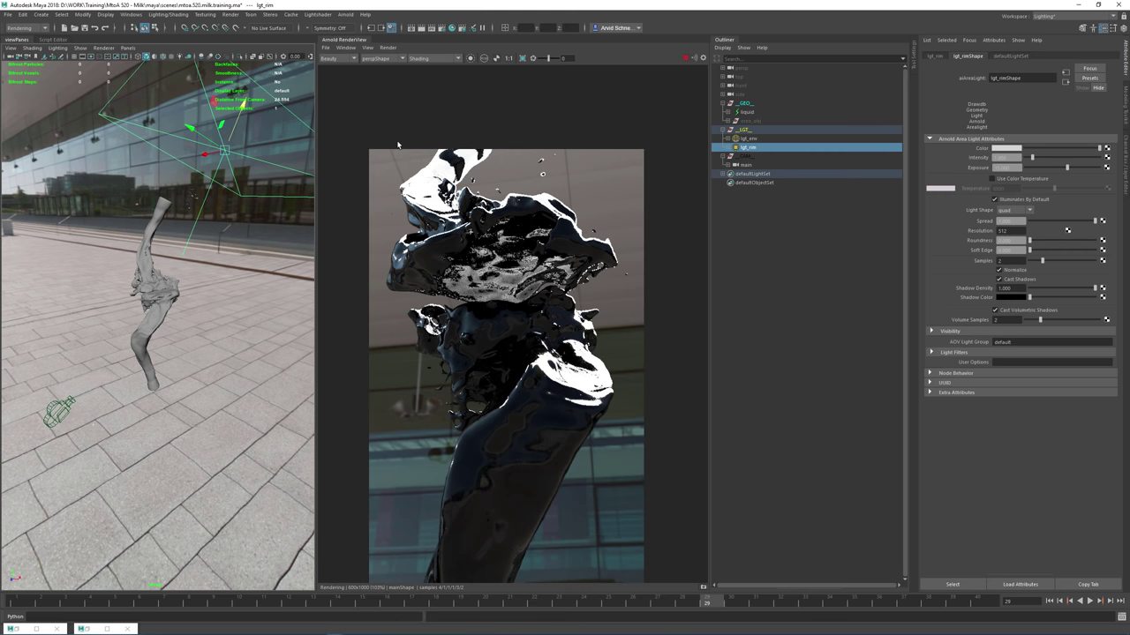
Look through lgt_rim again, reposition it at a lower angle behind the liquid and lower its exposure for softer rim highlights
left_click_drag(247, 238, 212, 116, "alt")
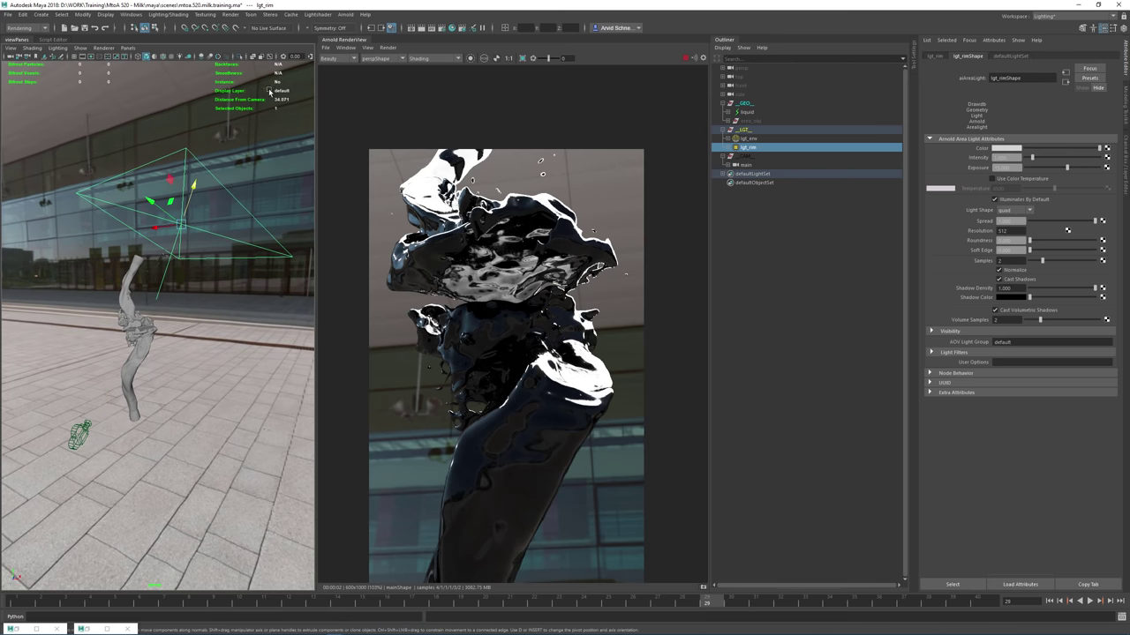
left_click(128, 47)
left_click(159, 88)
left_click_drag(160, 95, 155, 318, "alt")
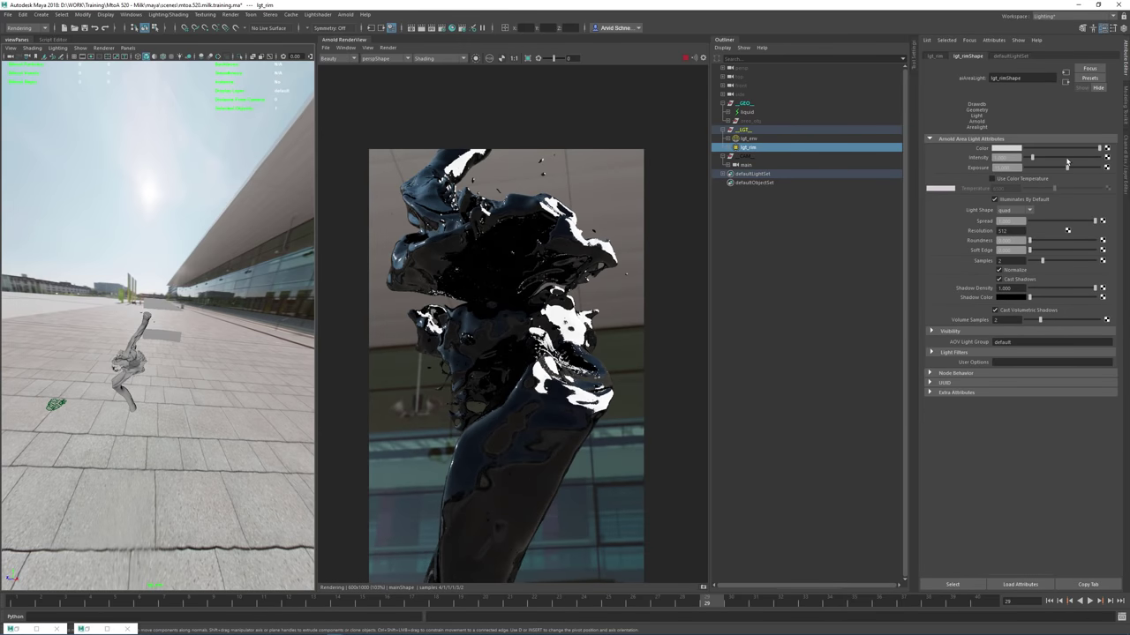
left_click_drag(1066, 170, 1055, 178)
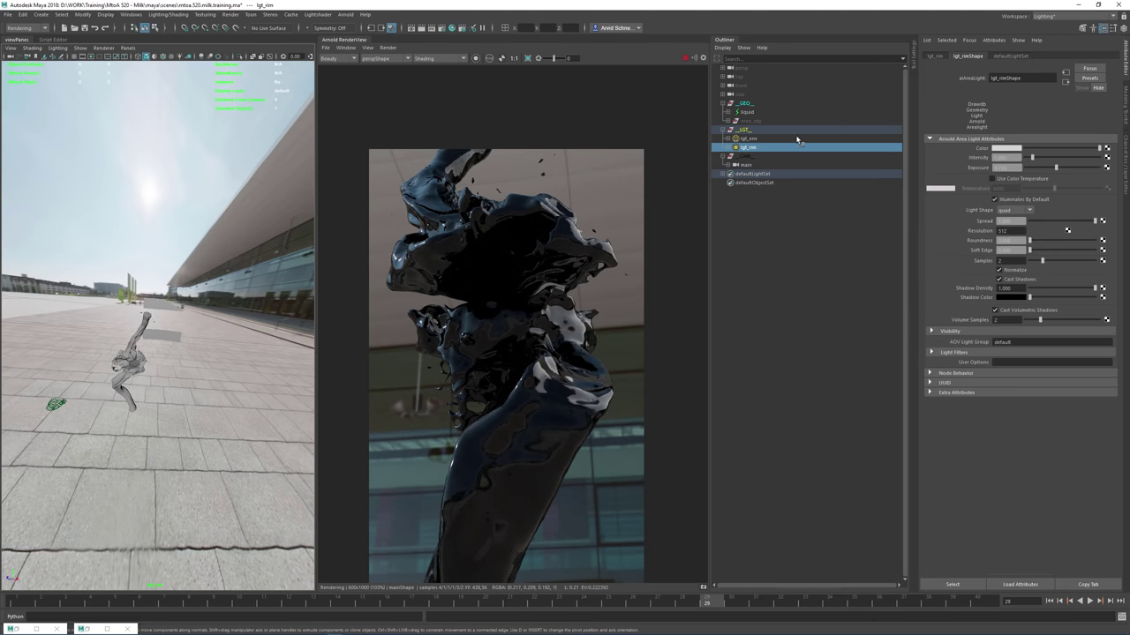
Save the scene and unhide the oreo_obj cookie in the _GEO_ group
left_click(83, 28)
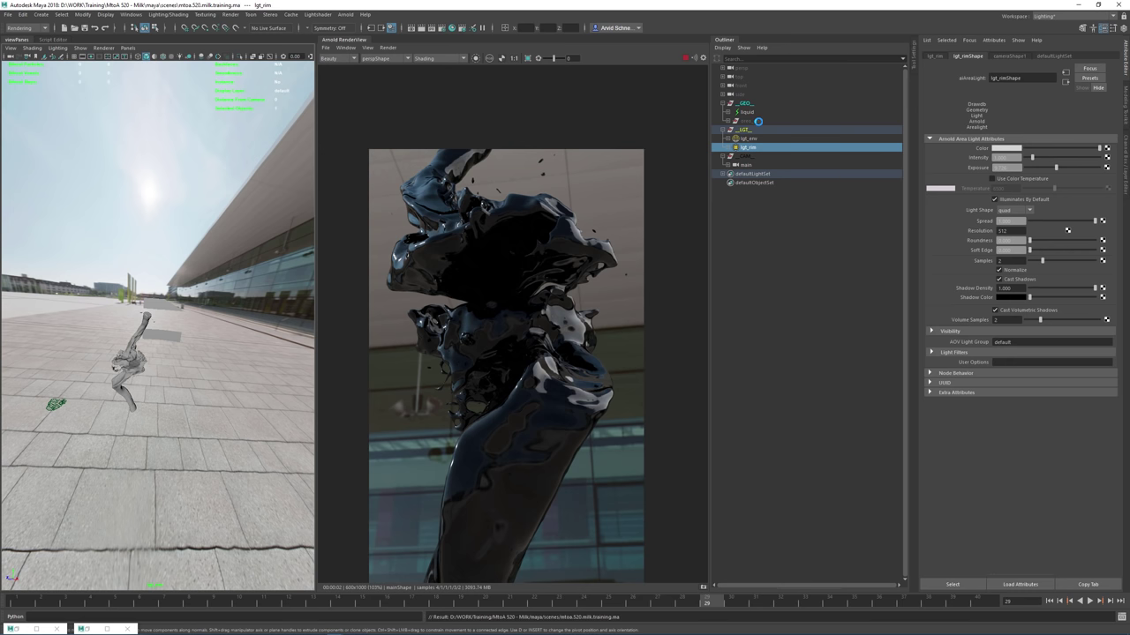
left_click(758, 121)
key("shift+h")
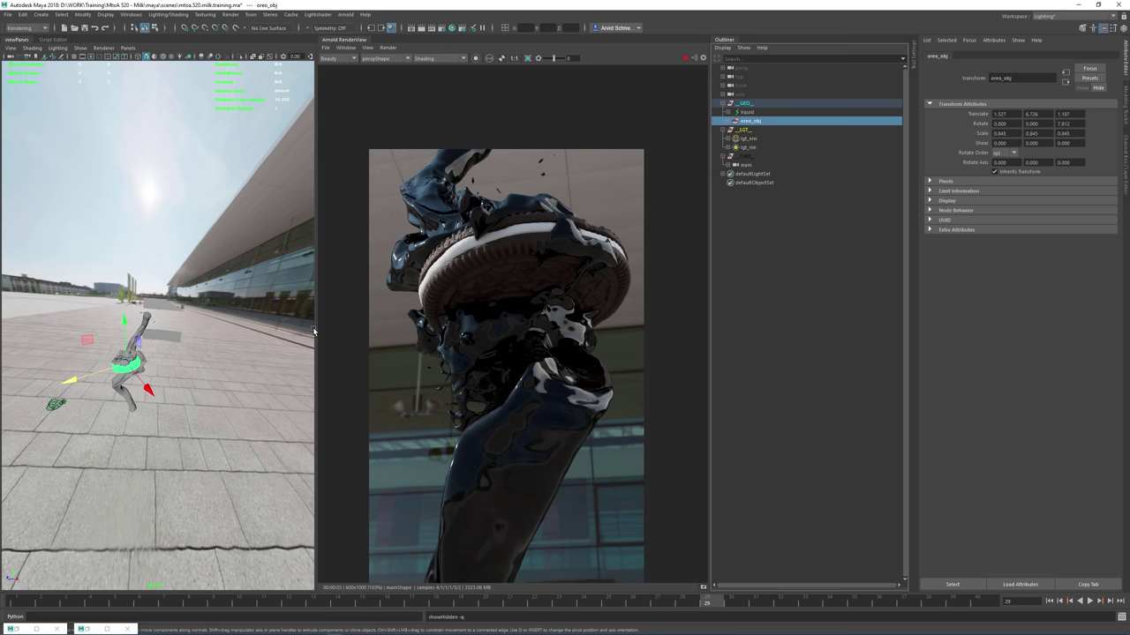
Move lgt_rim slightly higher through its own view and switch the render view's debug shading to Lighting
left_click_drag(258, 315, 260, 292, "alt")
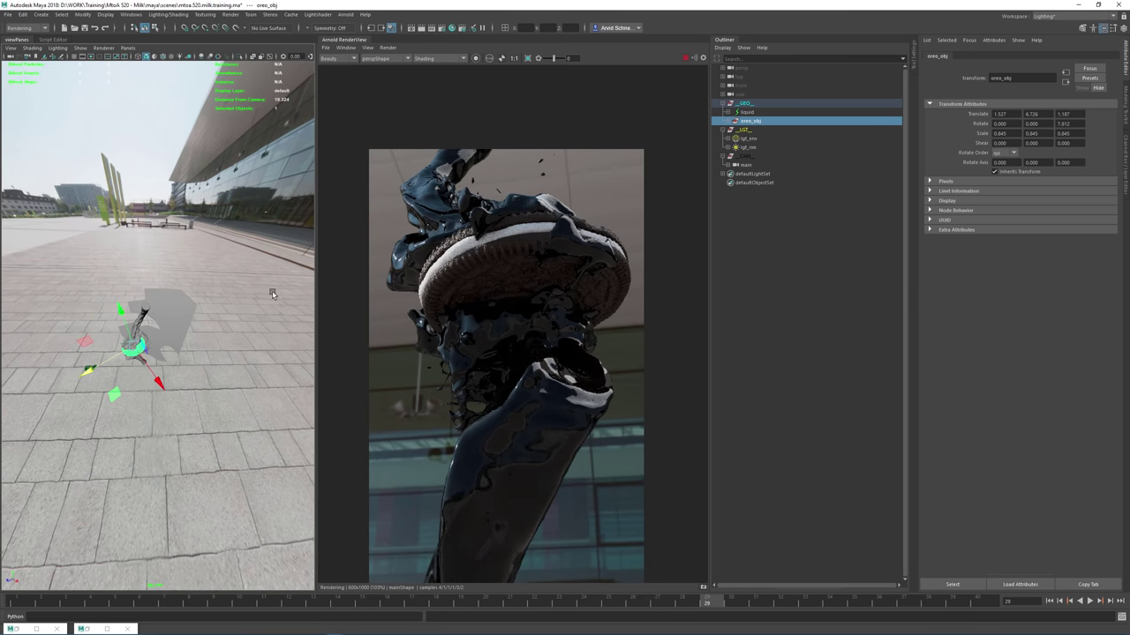
left_click(432, 58)
left_click(432, 77)
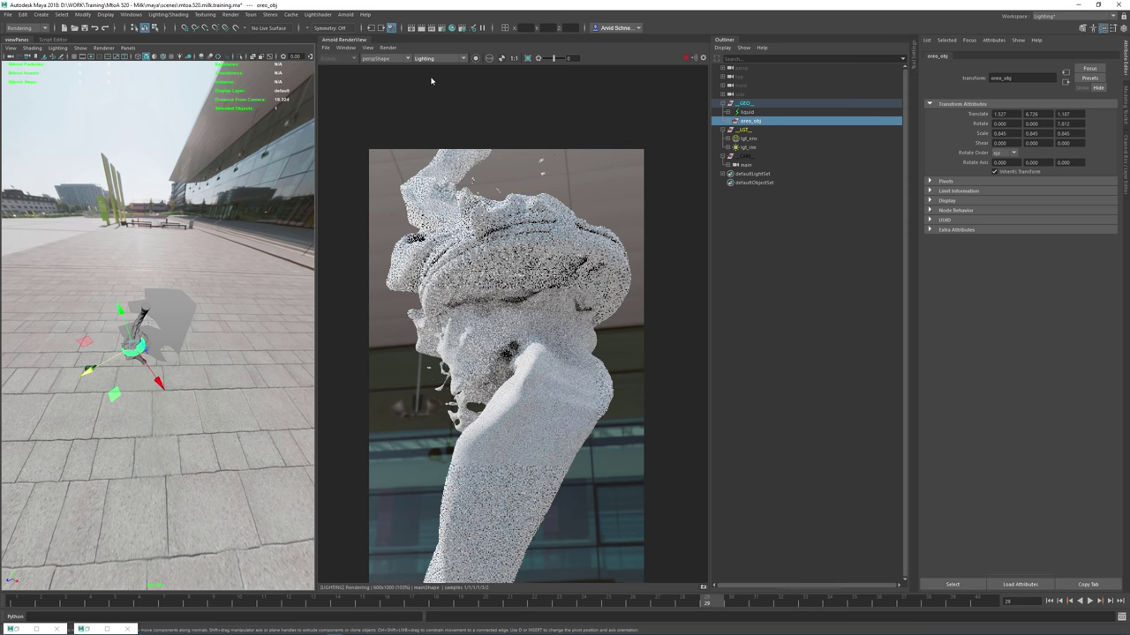
Hide the lgt_env skydome and adjust lgt_rim's angle on the liquid and cookie through the light's view
left_click(745, 138)
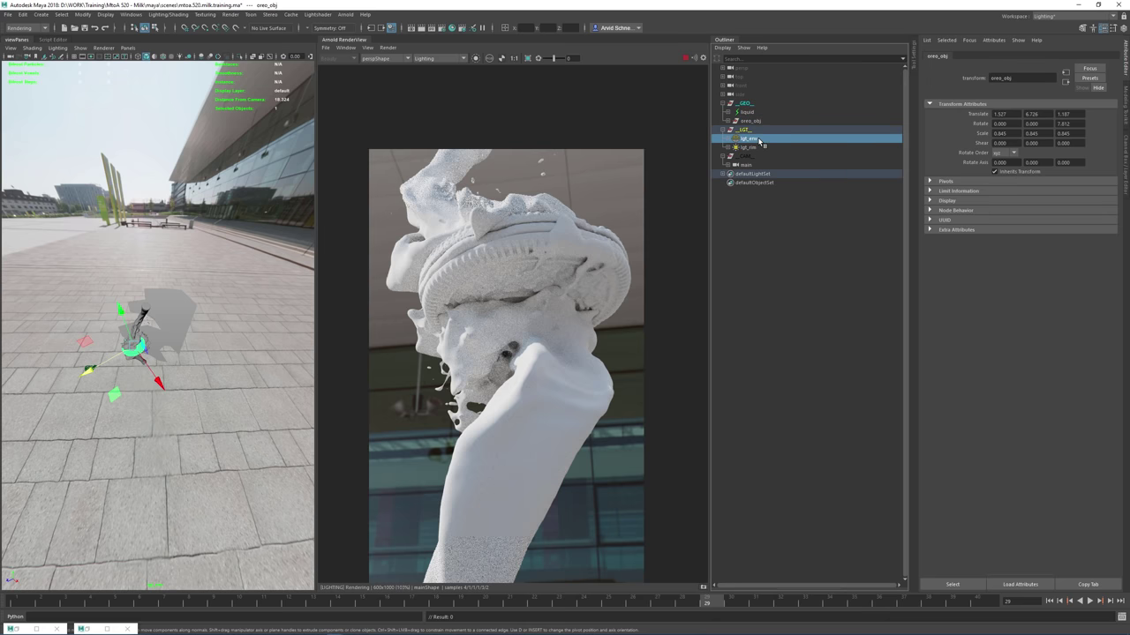
key("ctrl+h")
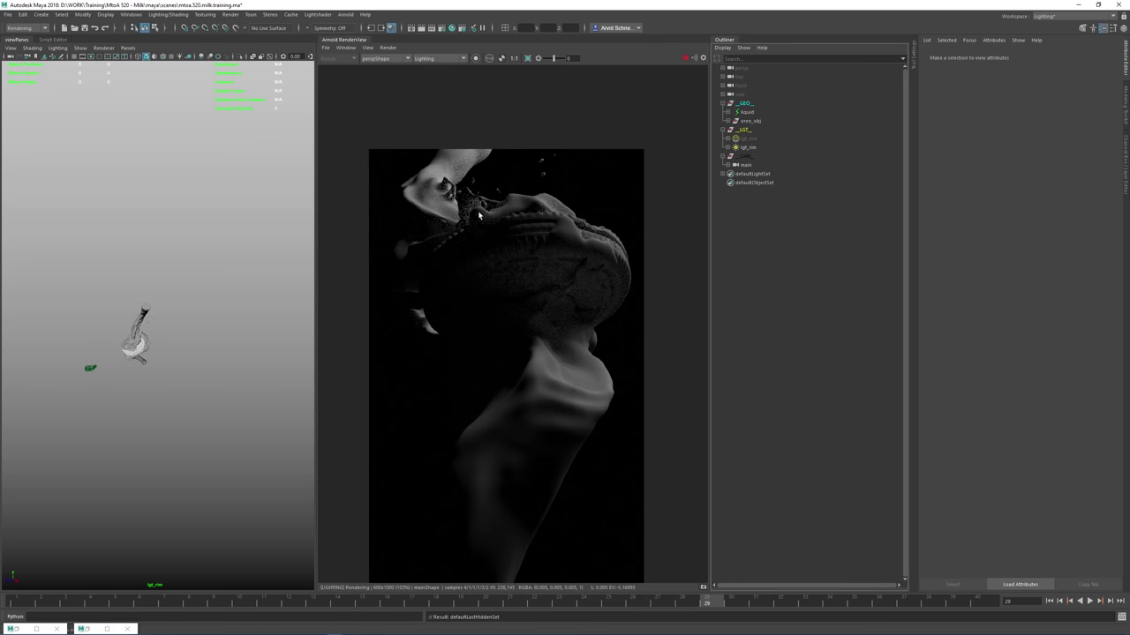
mouse_move(140, 332)
left_mouse_down("alt")
mouse_move(113, 330)
mouse_move(111, 362)
mouse_move(119, 327)
left_mouse_up("alt")
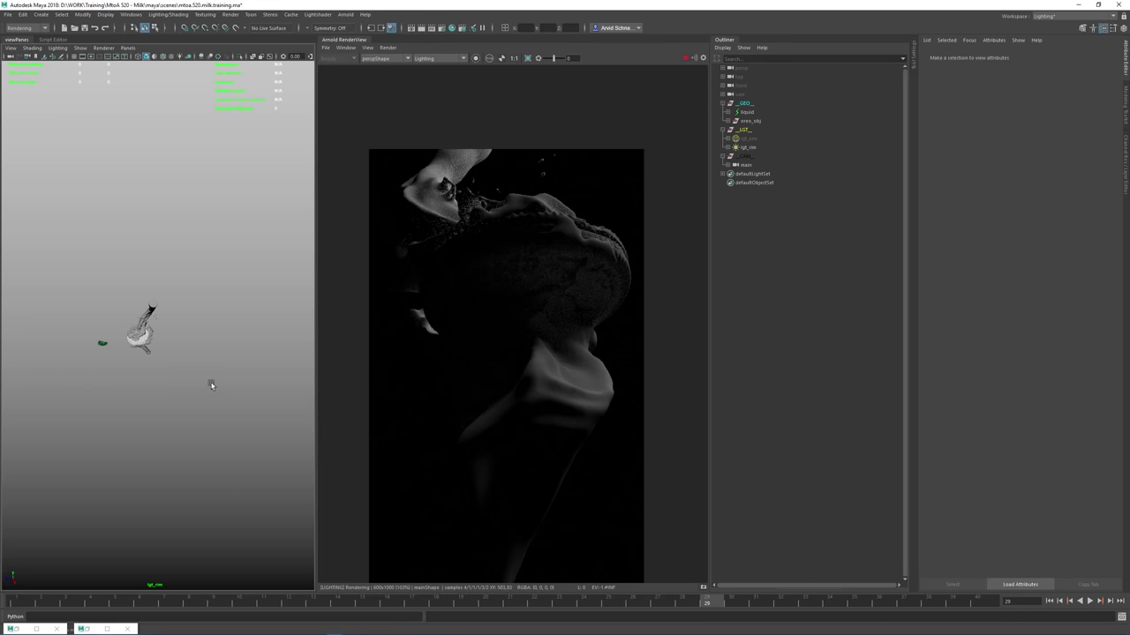
left_click_drag(212, 386, 203, 402, "alt")
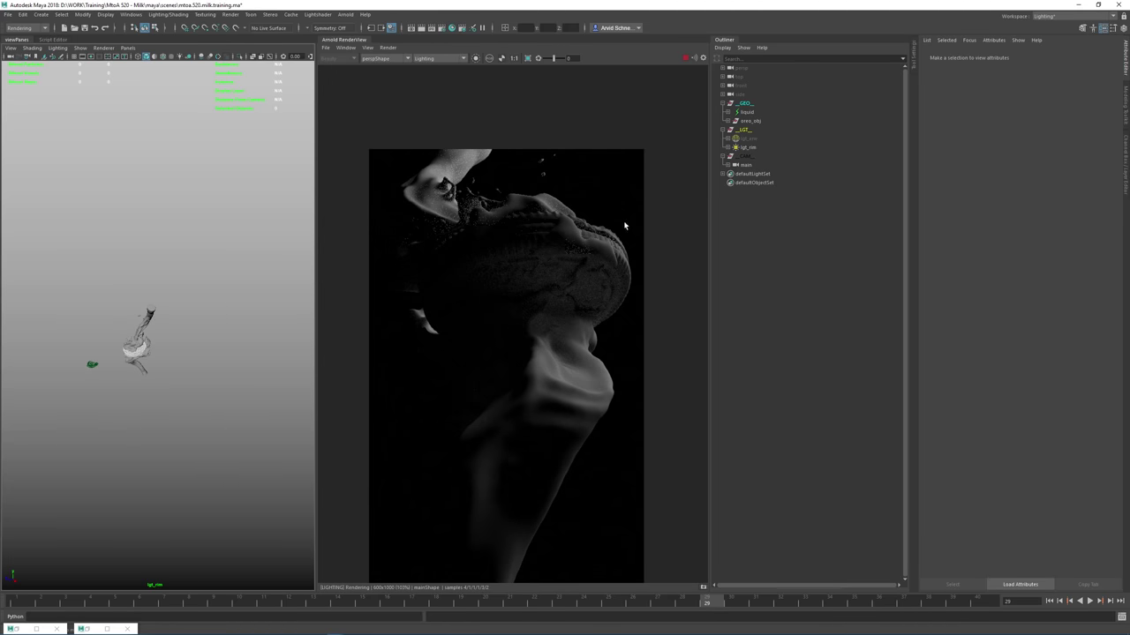
Raise the exposure of the lgt_rim area light slightly to brighten the rim highlights on the liquid and cookie
left_click(748, 146)
left_click(969, 56)
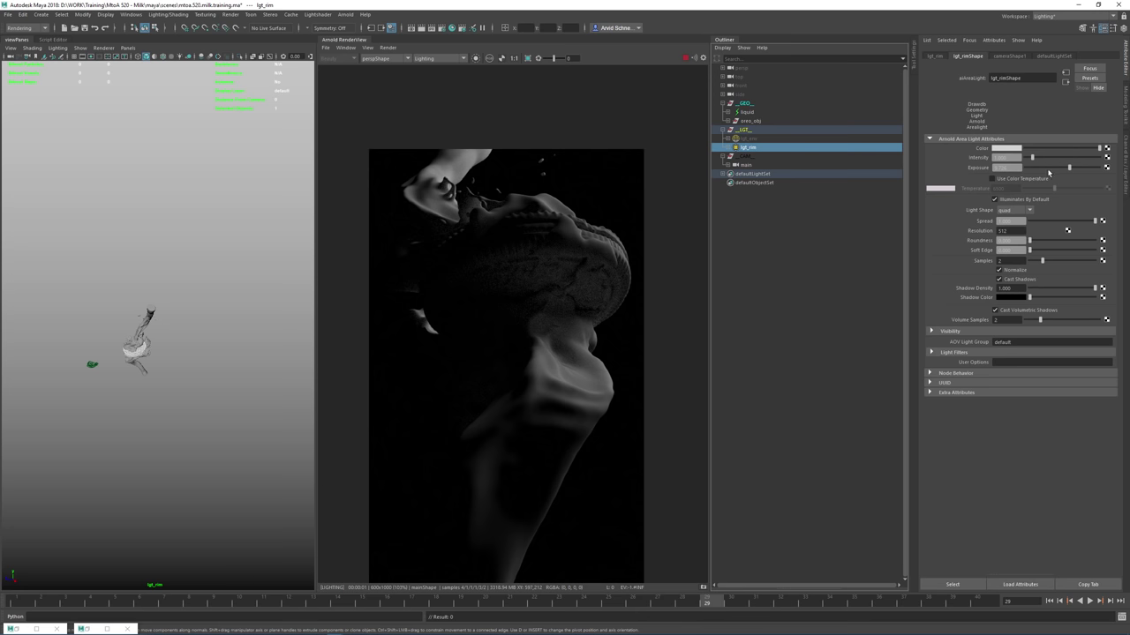
left_click_drag(1071, 170, 1072, 169)
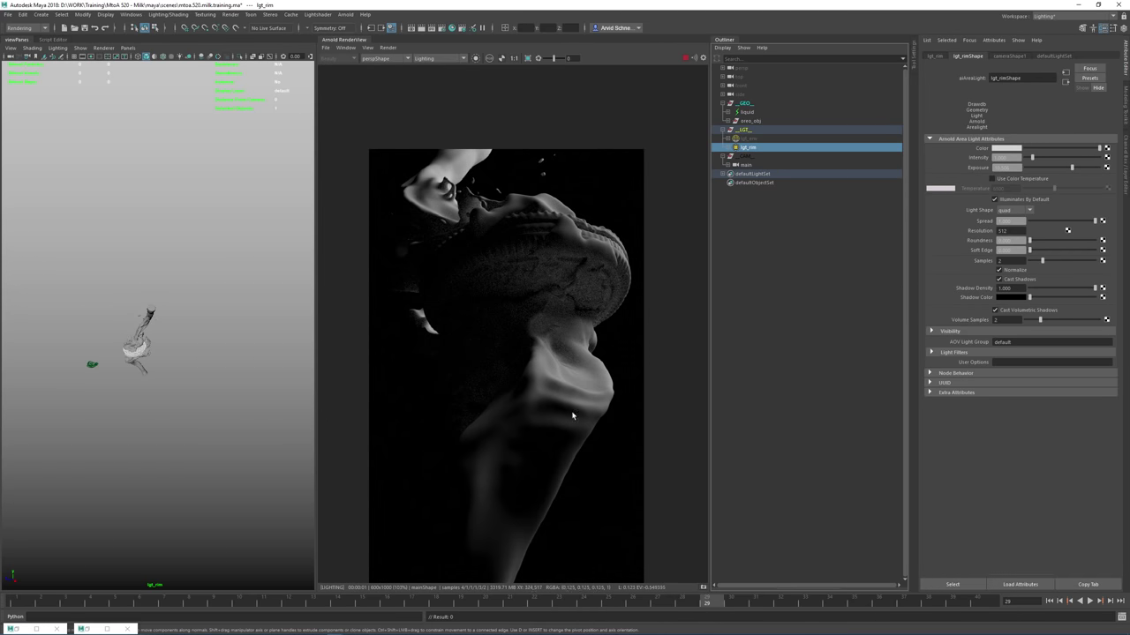
Switch the viewport to the persp camera and scale lgt_rim uniformly, testing very small sizes before settling on a medium size
left_click(128, 48)
mouse_move(167, 56)
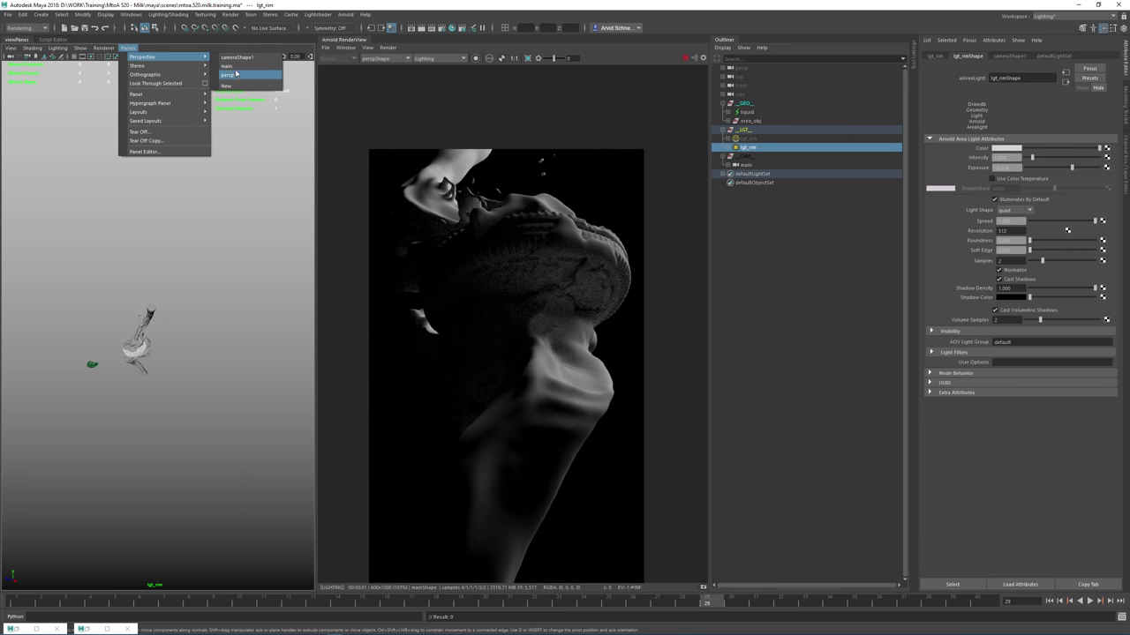
left_click(232, 79)
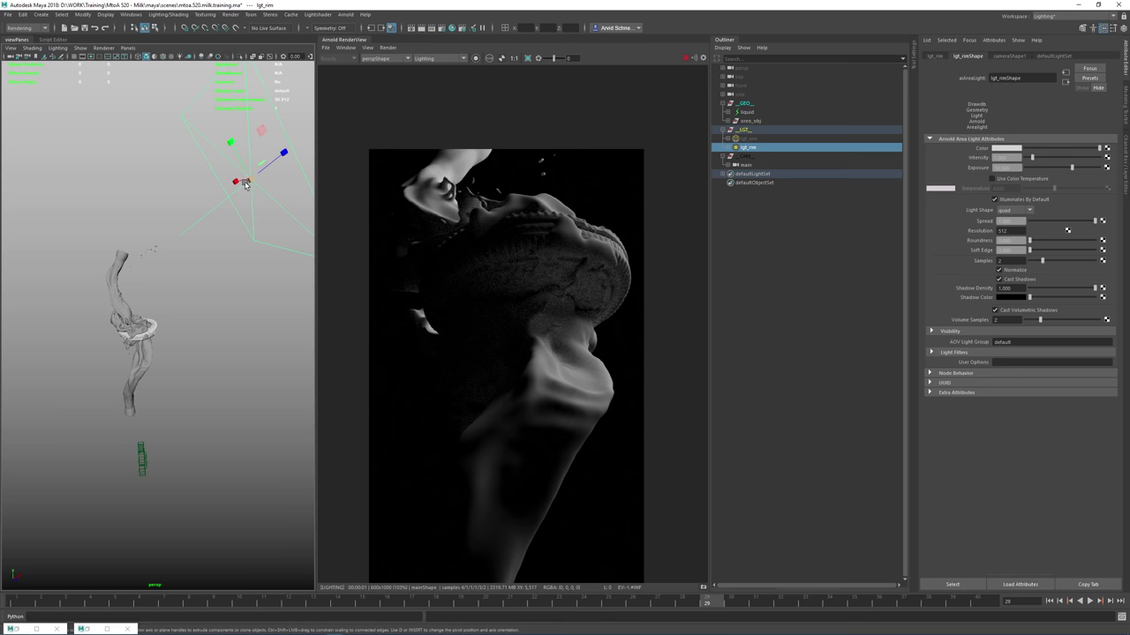
left_click_drag(235, 184, 102, 210)
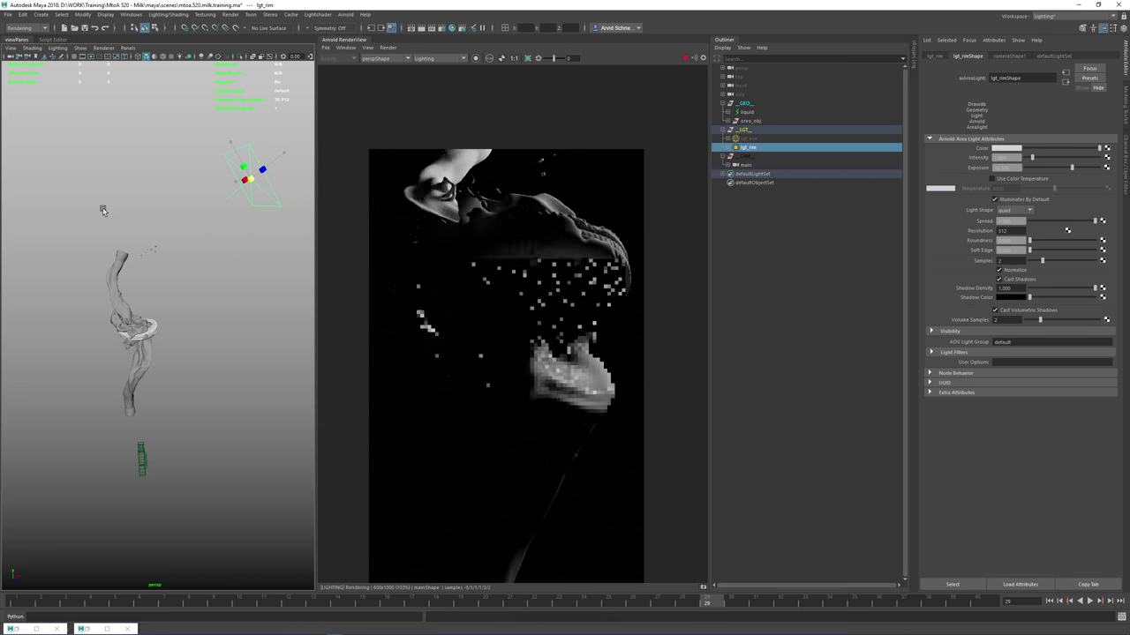
left_click_drag(111, 275, 203, 257, "alt")
left_click_drag(212, 199, 183, 197)
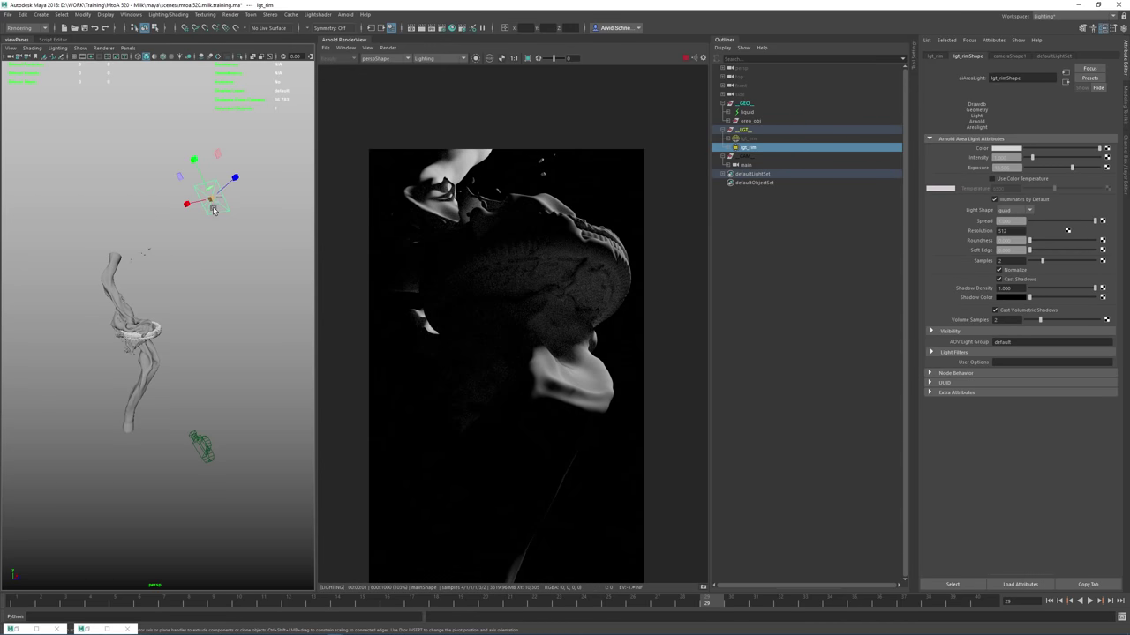
left_click_drag(212, 199, 289, 198)
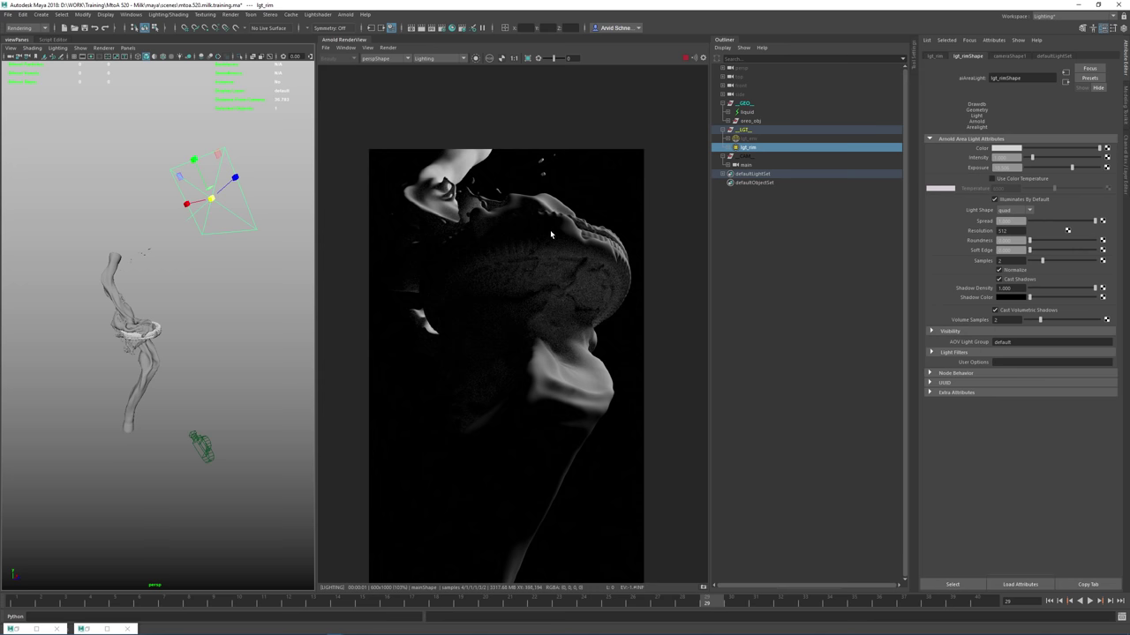
Unhide the lgt_env skydome and set its light samples to 2
left_click(765, 138)
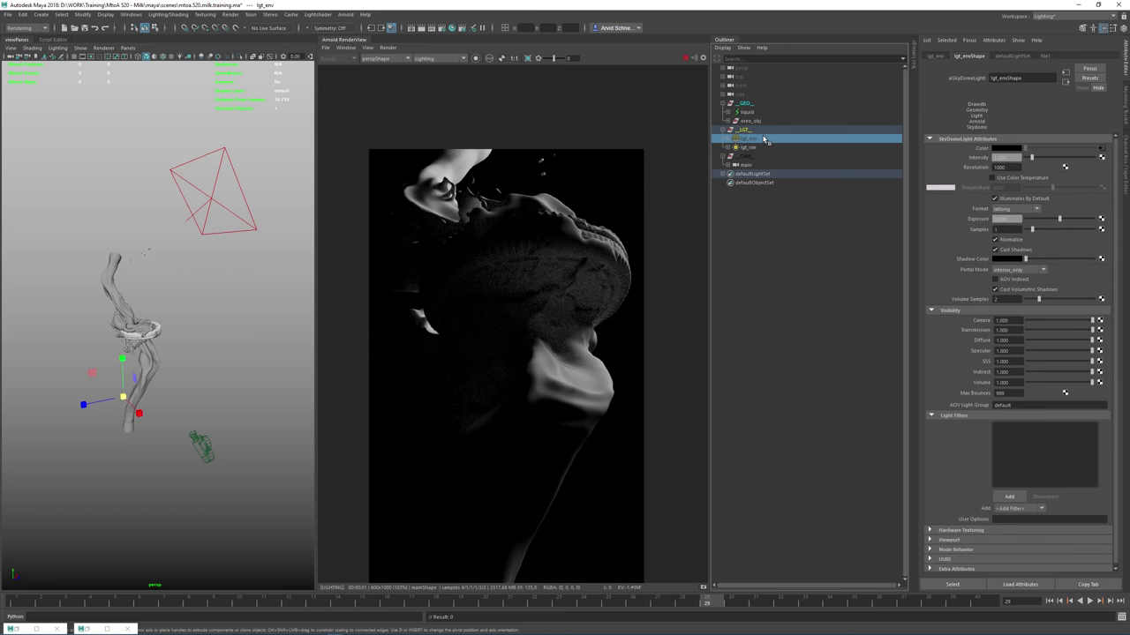
key("shift+h")
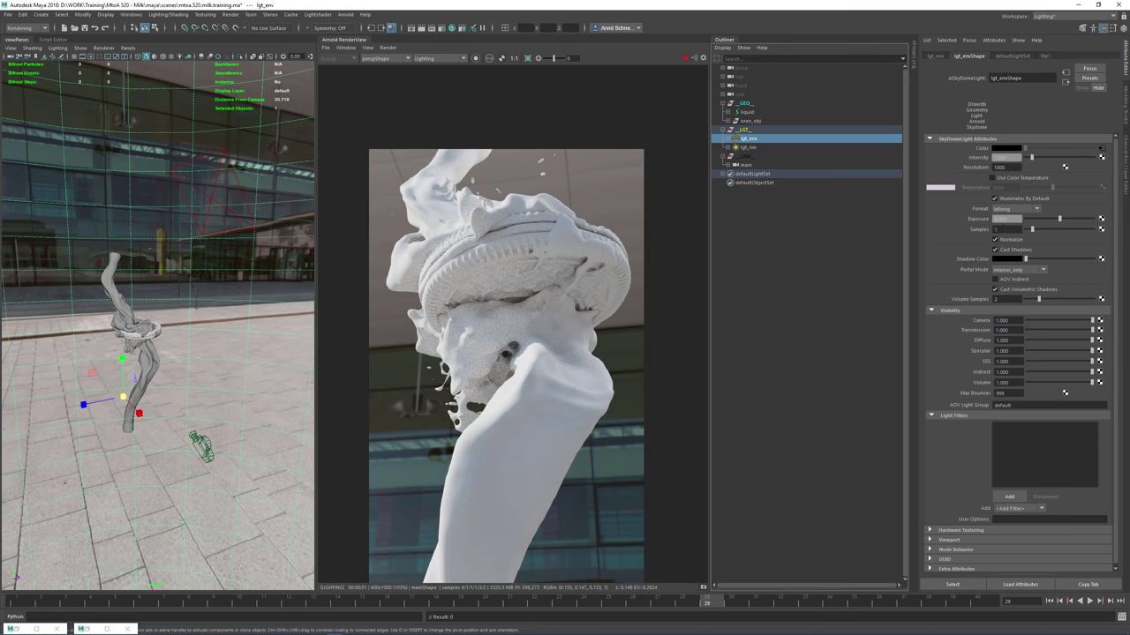
type("2")
key("Return")
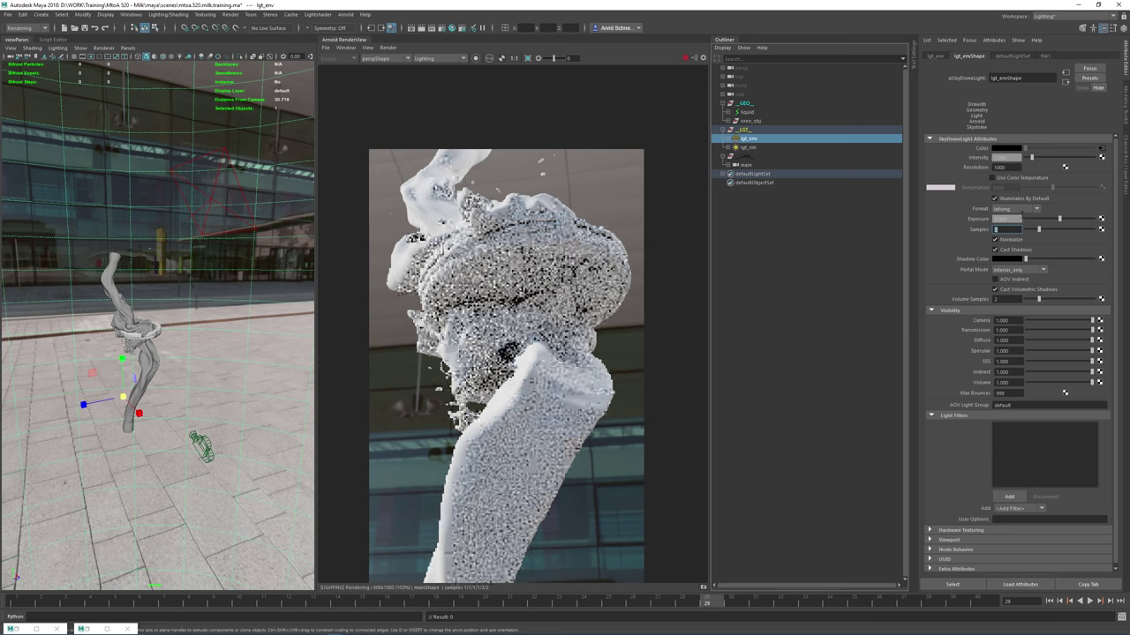
Lower the lgt_env skydome's exposure to -0.5
double_click(1014, 221)
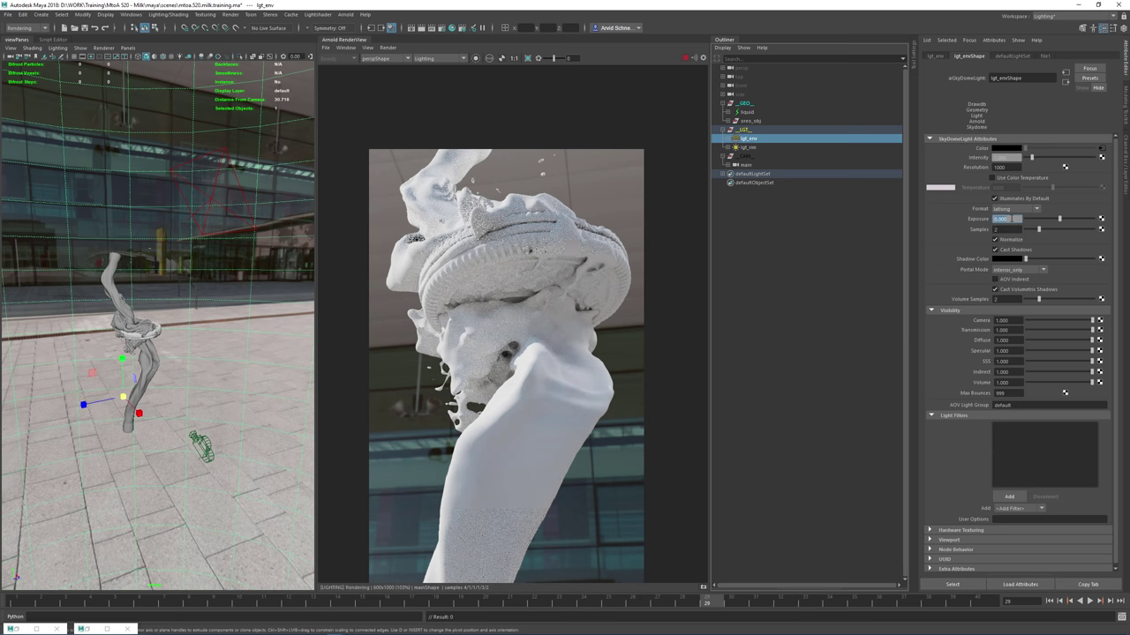
type("1")
key("Return")
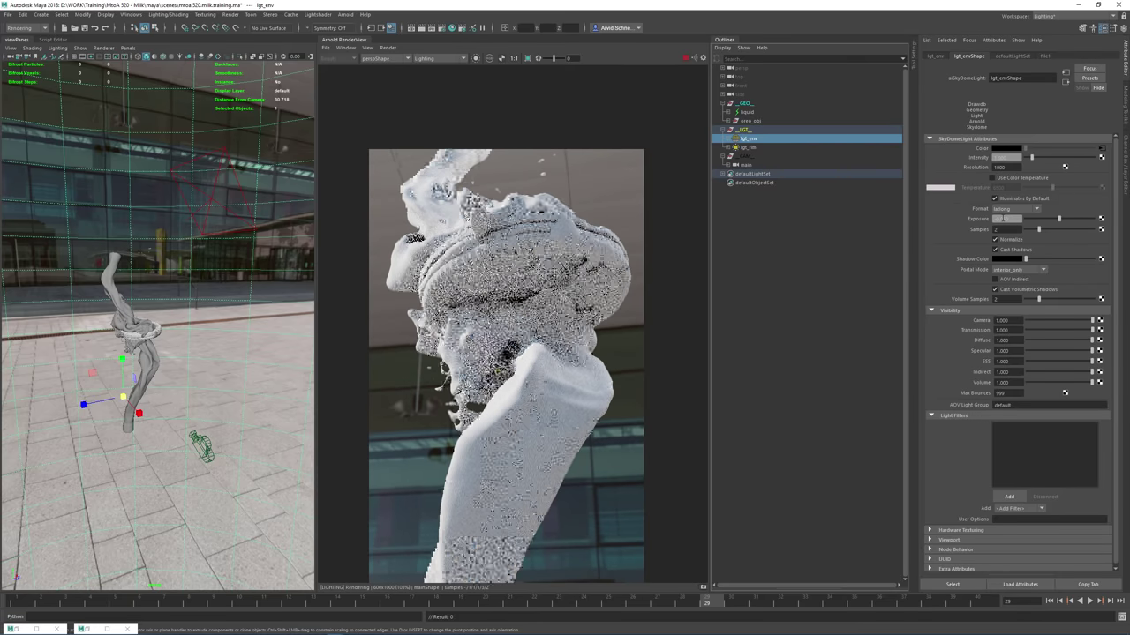
type("-0.5")
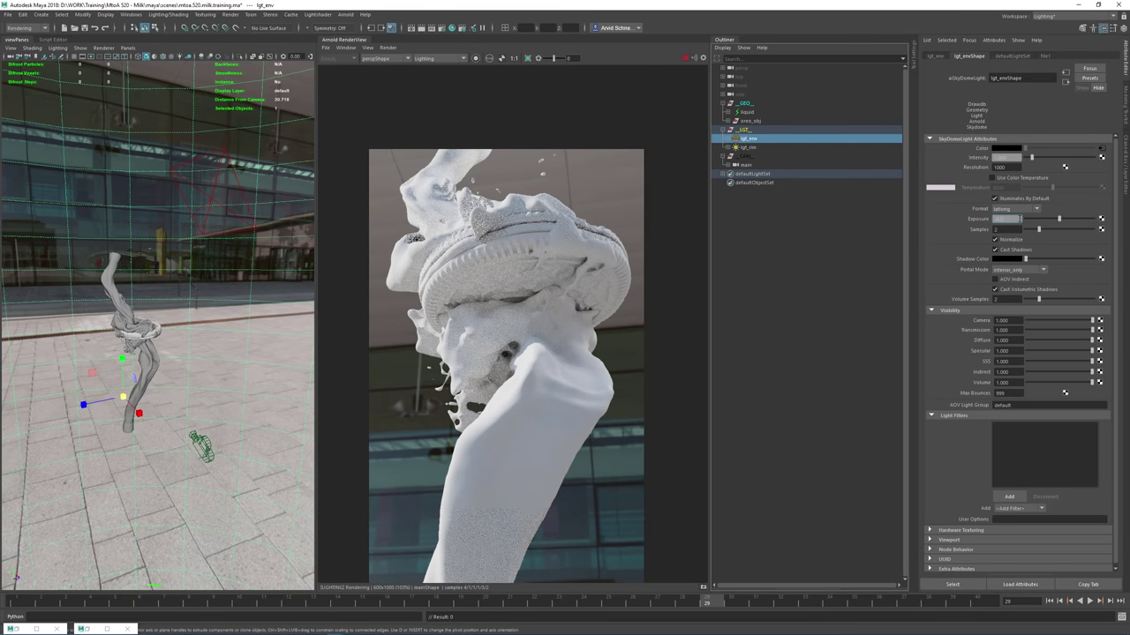
key("Return")
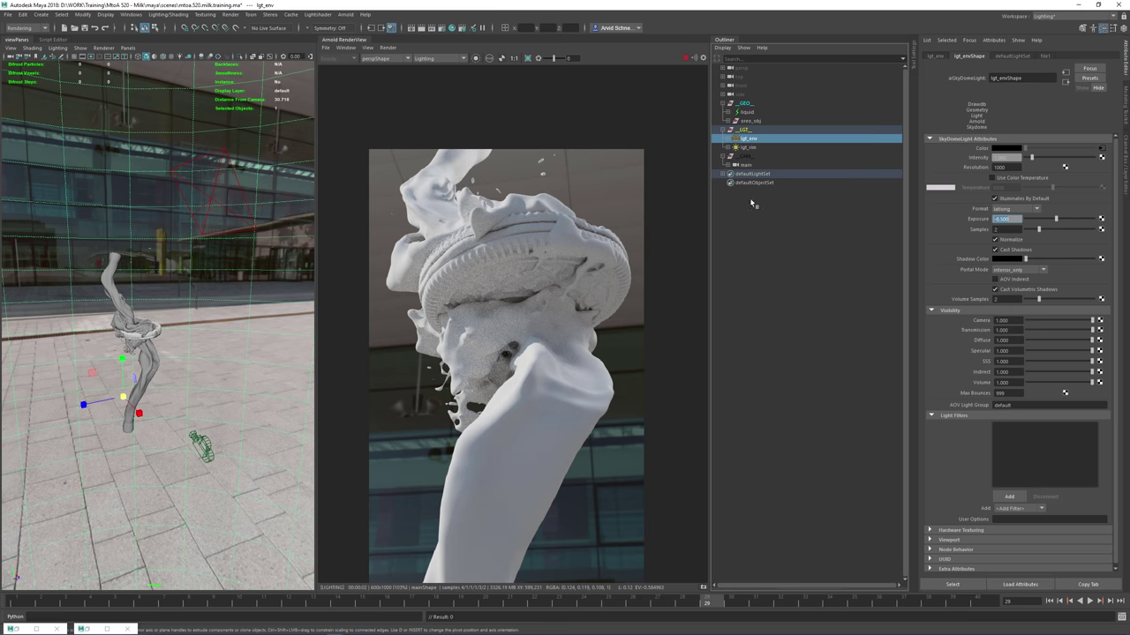
Enable color temperature on lgt_rim and raise it to about 11520 for a cooler rim light
left_click(749, 147)
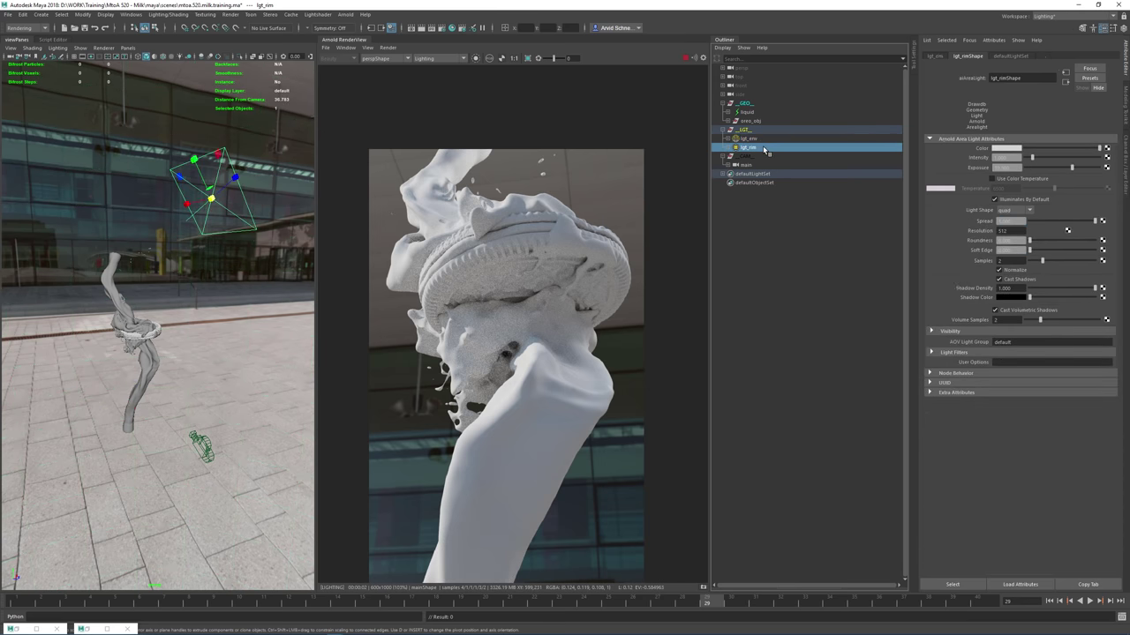
left_click(1018, 180)
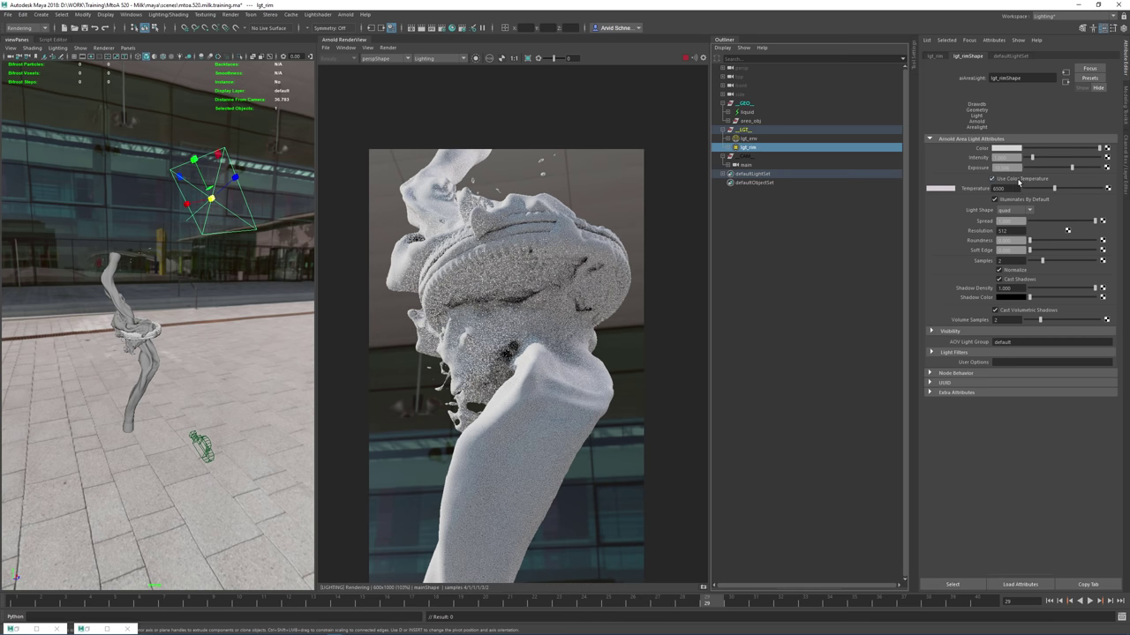
left_click(1077, 188)
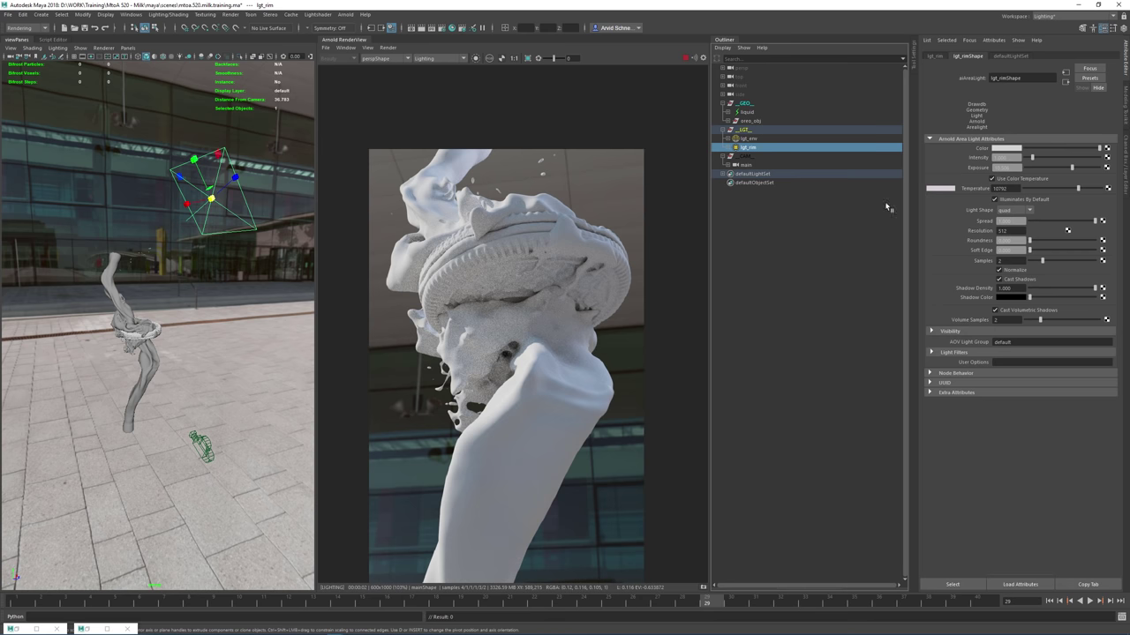
left_click_drag(1078, 189, 1082, 188)
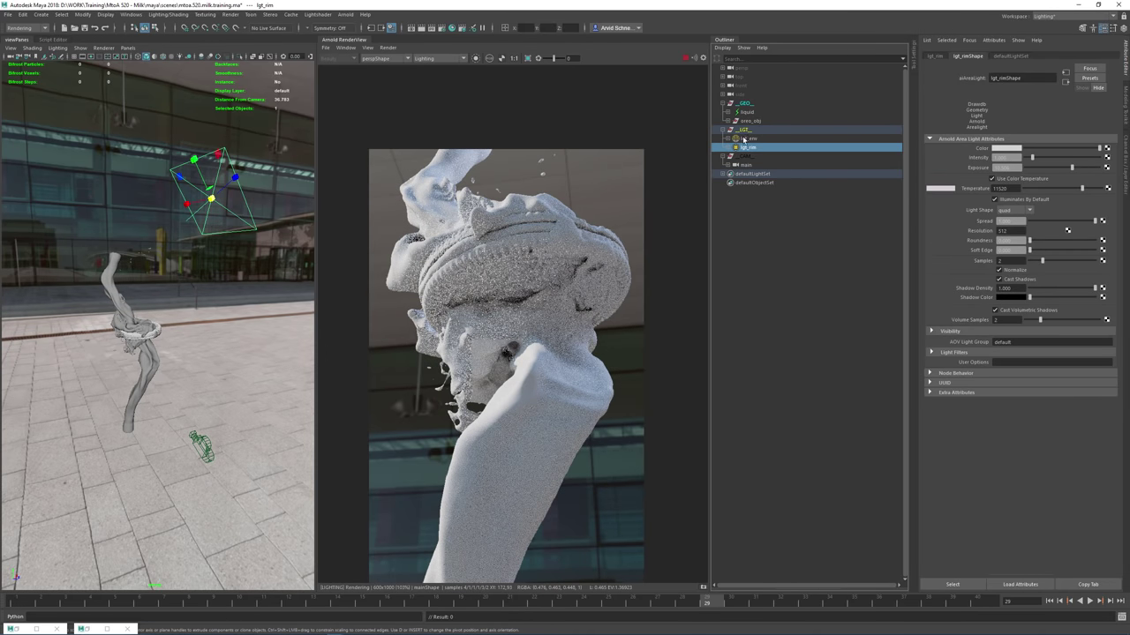
Graph the lgt_env skydome's shading network on a new tab in Hypershade
left_click(777, 139)
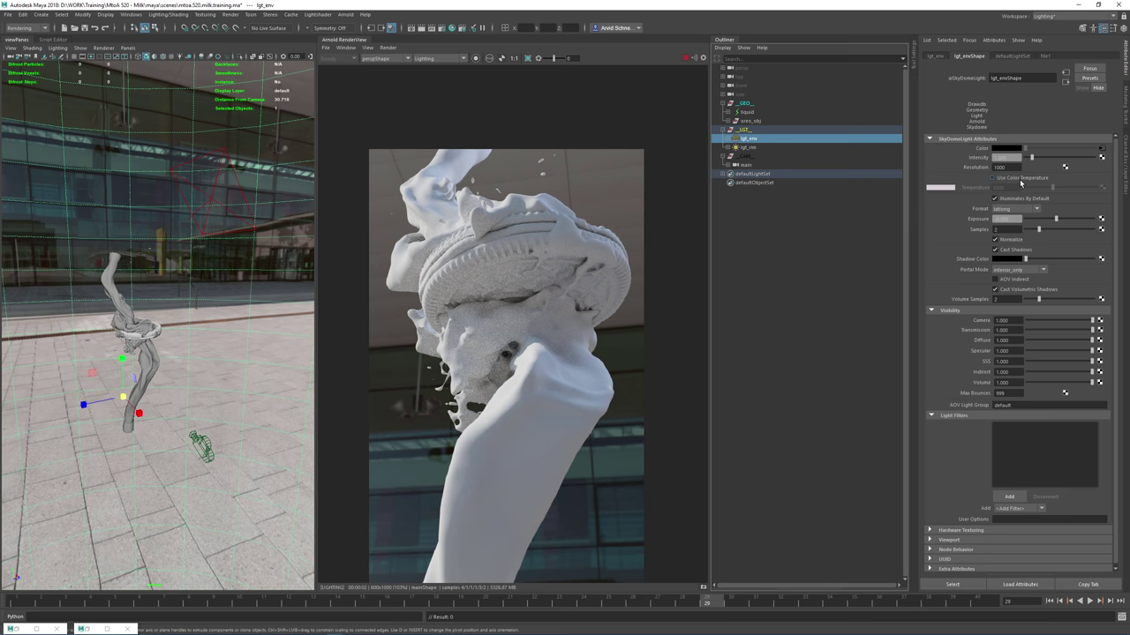
left_click(451, 28)
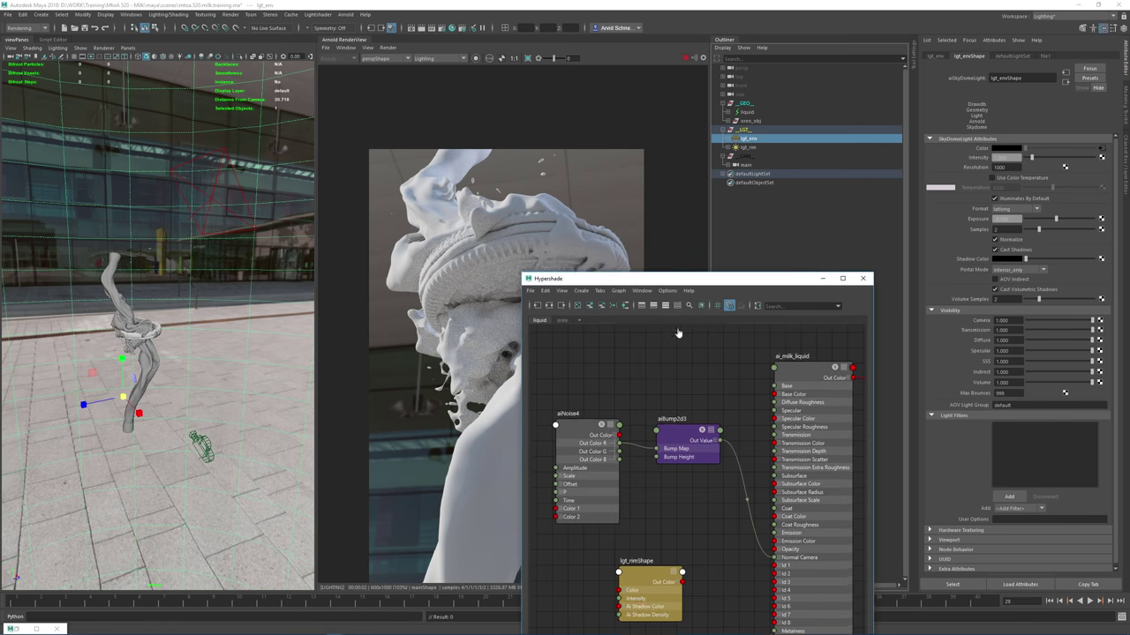
left_click(561, 272)
left_click(549, 272)
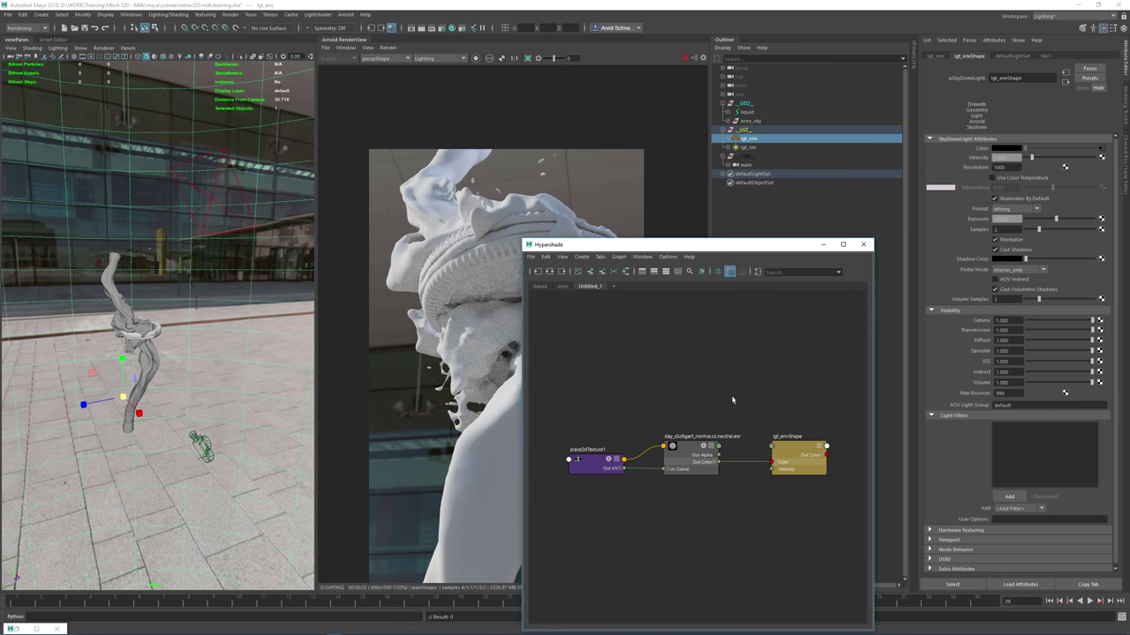
Create an aiColorCorrect node, wire it between the HDR file texture and lgt_envShape's color, and save the scene
key("Tab")
type("aicol")
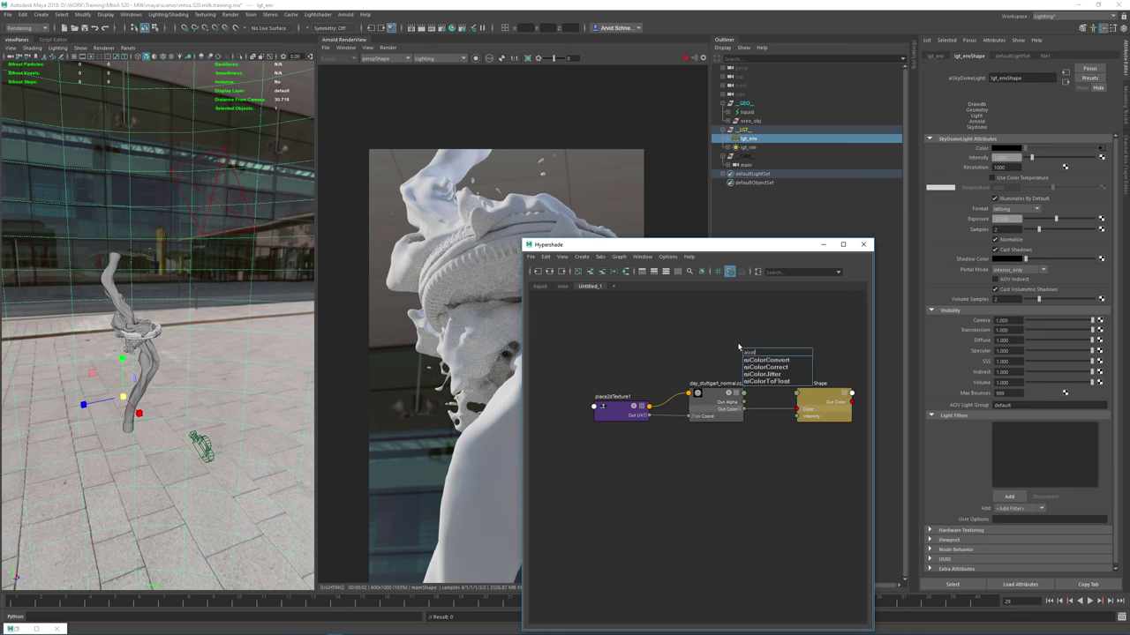
key("Down")
key("Down")
key("Return")
left_click_drag(740, 347, 764, 480)
middle_click_drag(769, 423, 666, 411, "alt")
left_click_drag(706, 386, 811, 383)
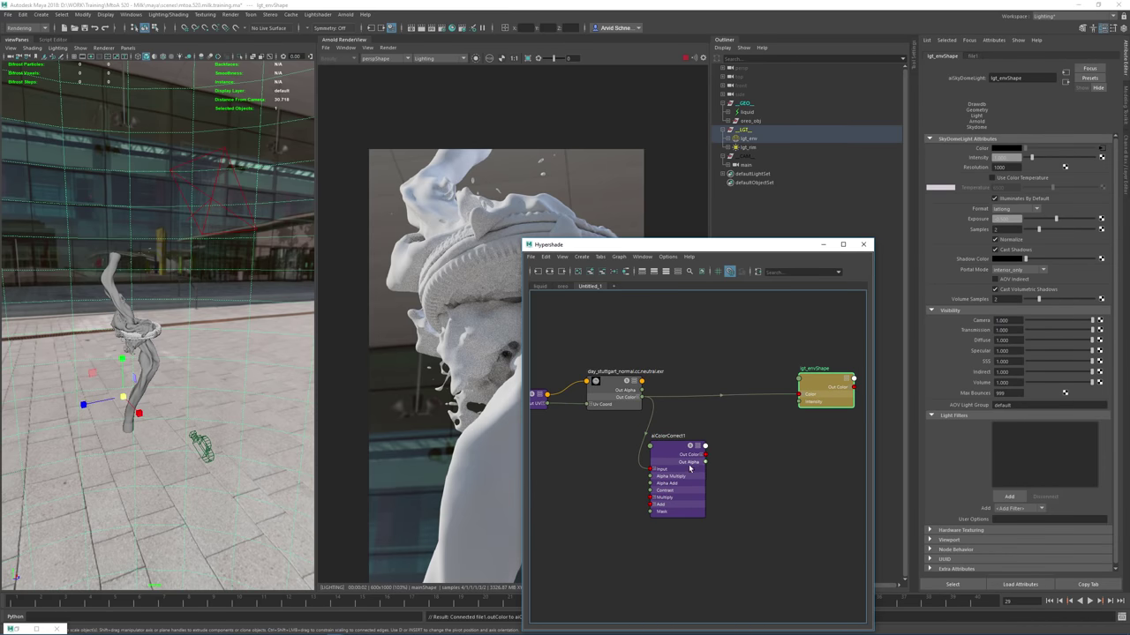
left_click_drag(706, 454, 800, 393)
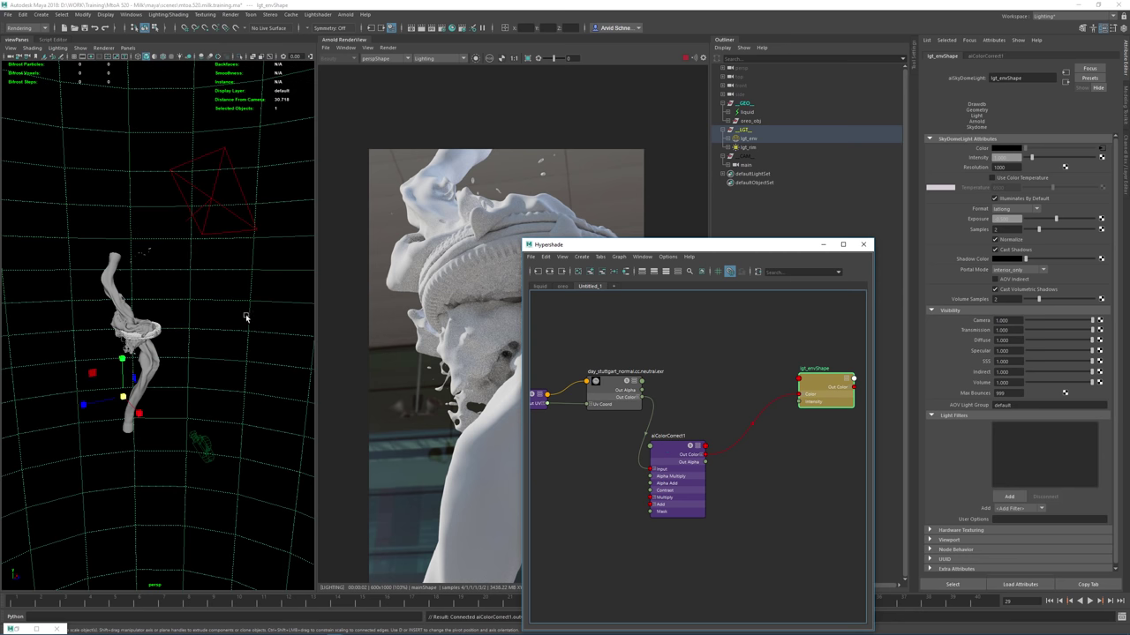
left_click(85, 27)
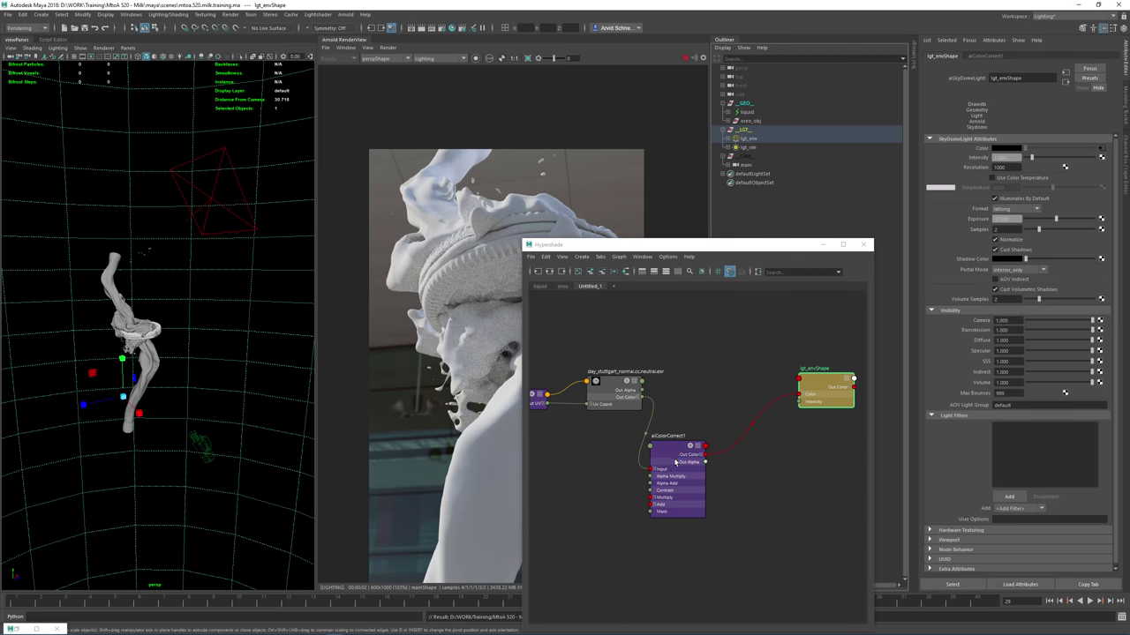
left_click_drag(676, 458, 715, 435)
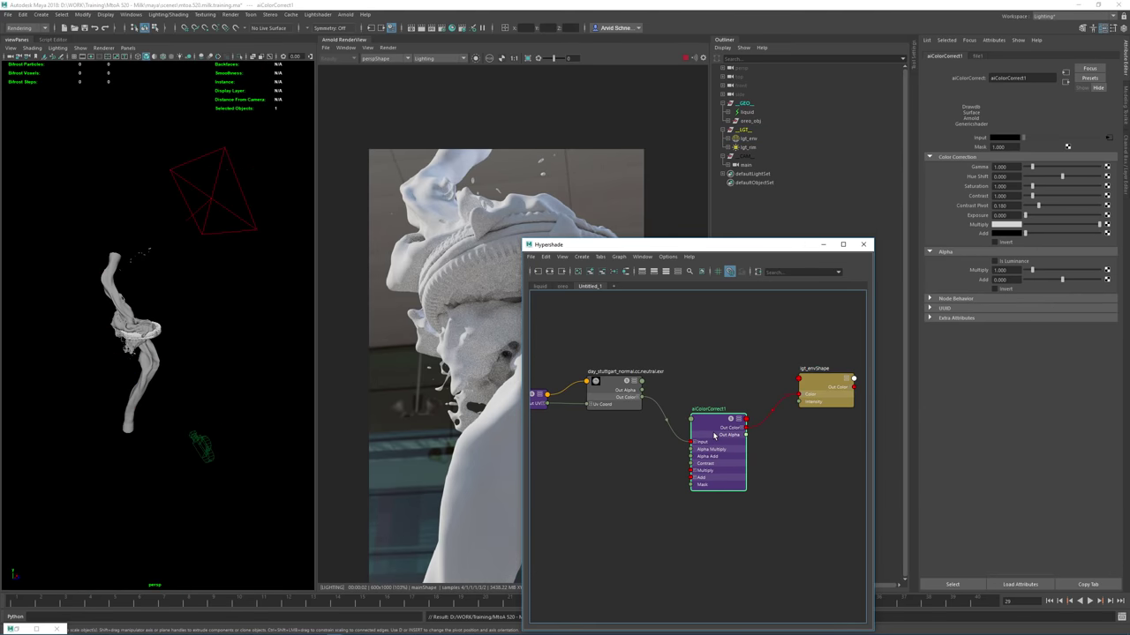
Expand the HDR file texture's Color Balance settings and connect its Out Color directly to lgt_envShape's color
left_click(625, 395)
left_click(950, 301)
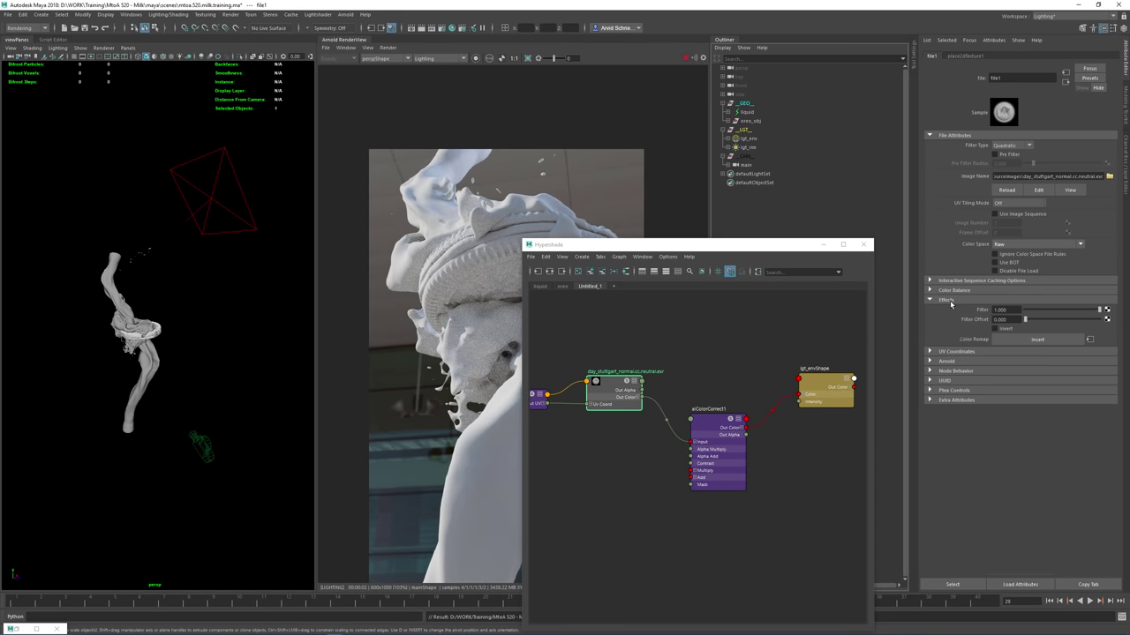
left_click(948, 300)
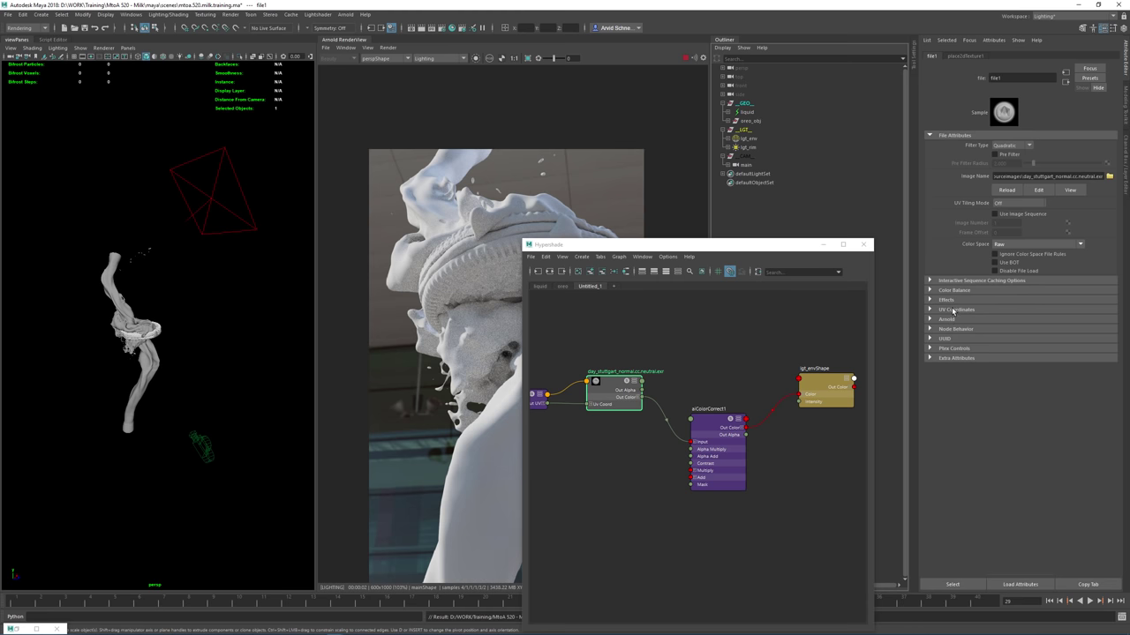
left_click(950, 300)
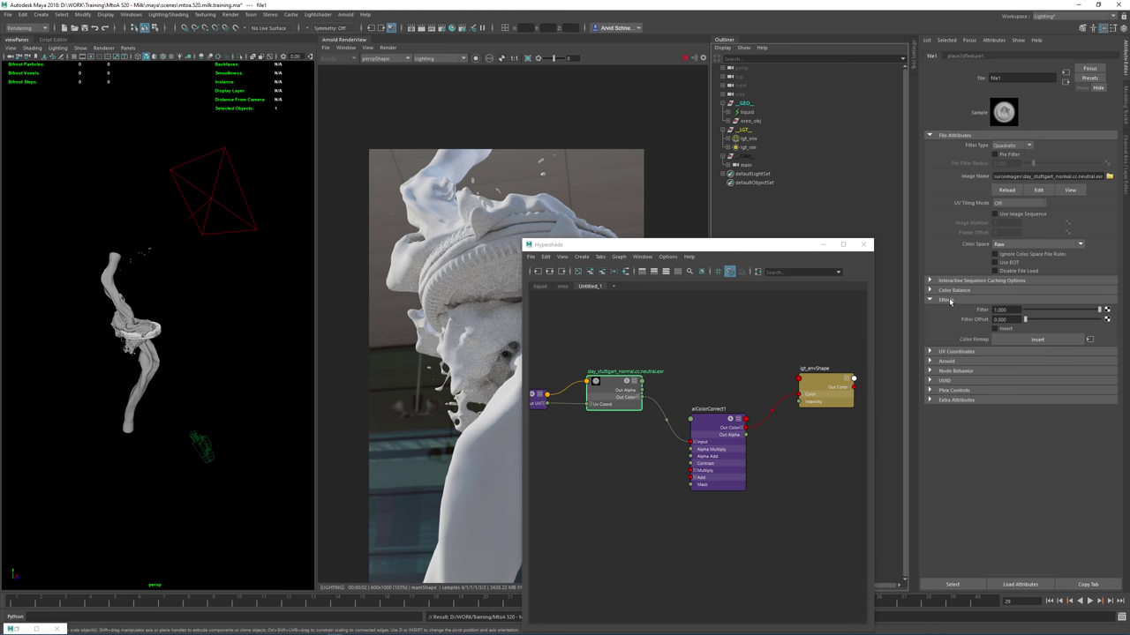
left_click(948, 300)
left_click(950, 291)
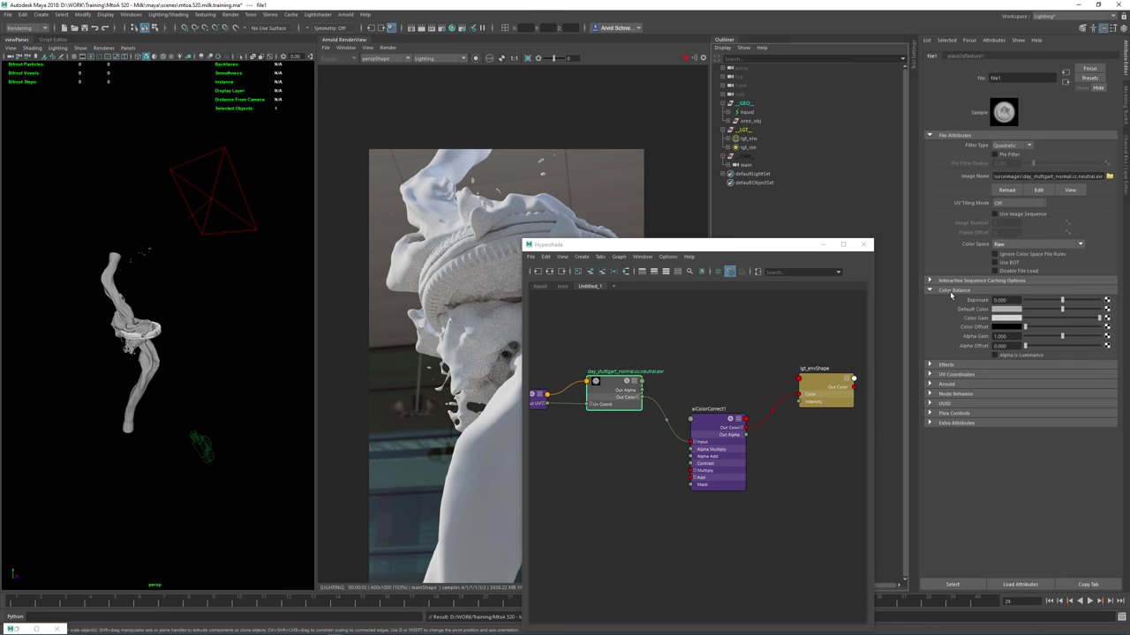
left_click_drag(642, 397, 800, 394)
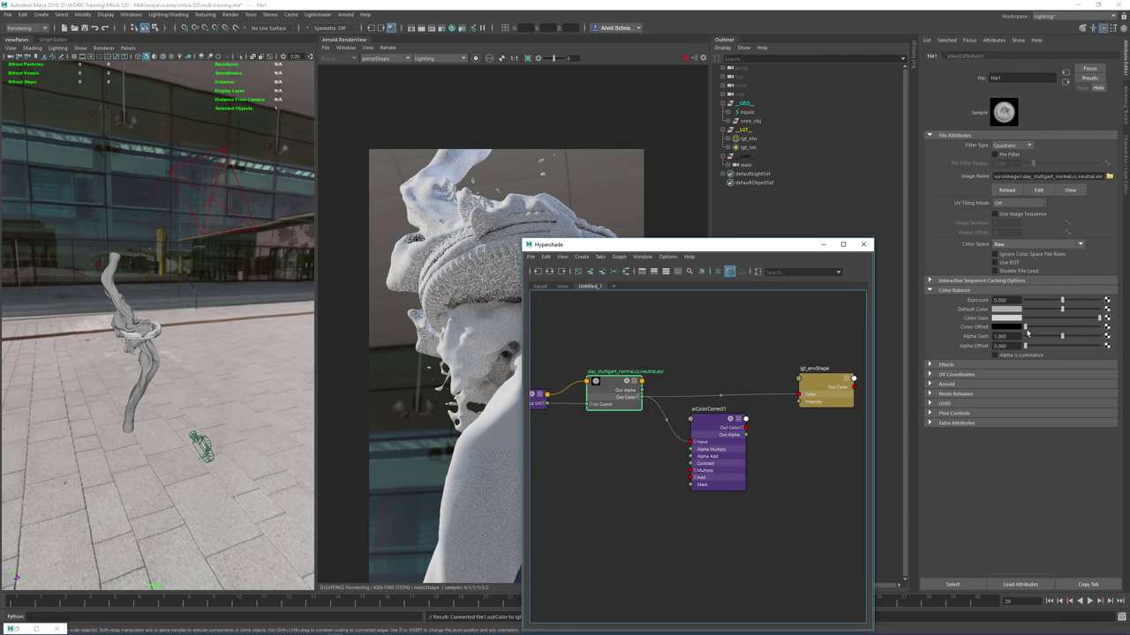
Give the HDR file texture's Color Gain a slight warm tint with a saturation of about 0.147
left_click(1006, 318)
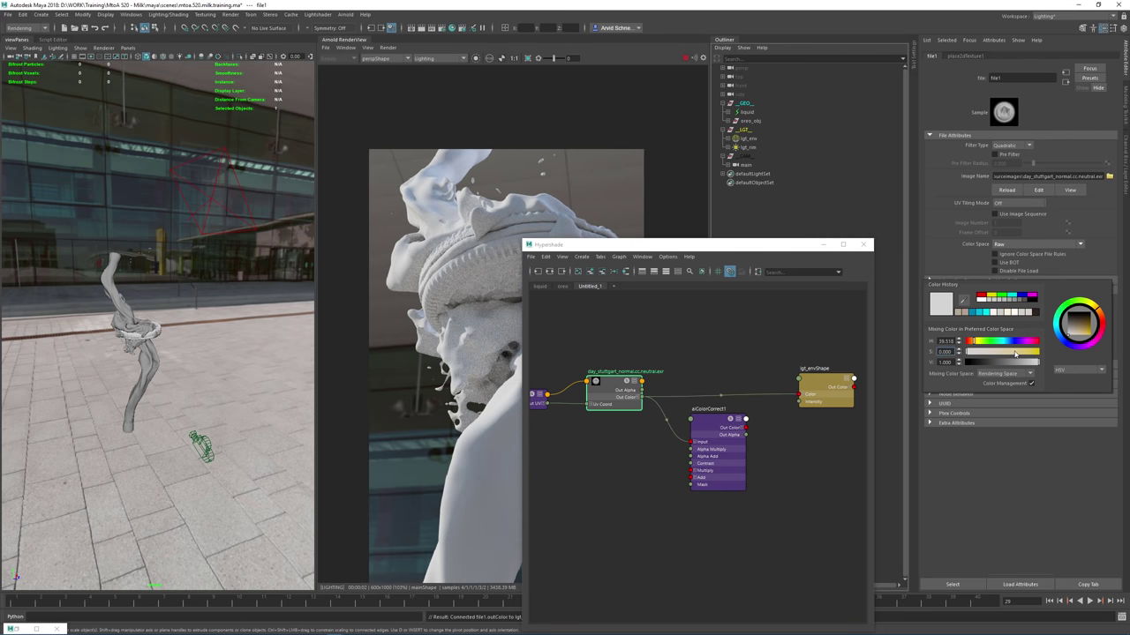
left_click(1015, 352)
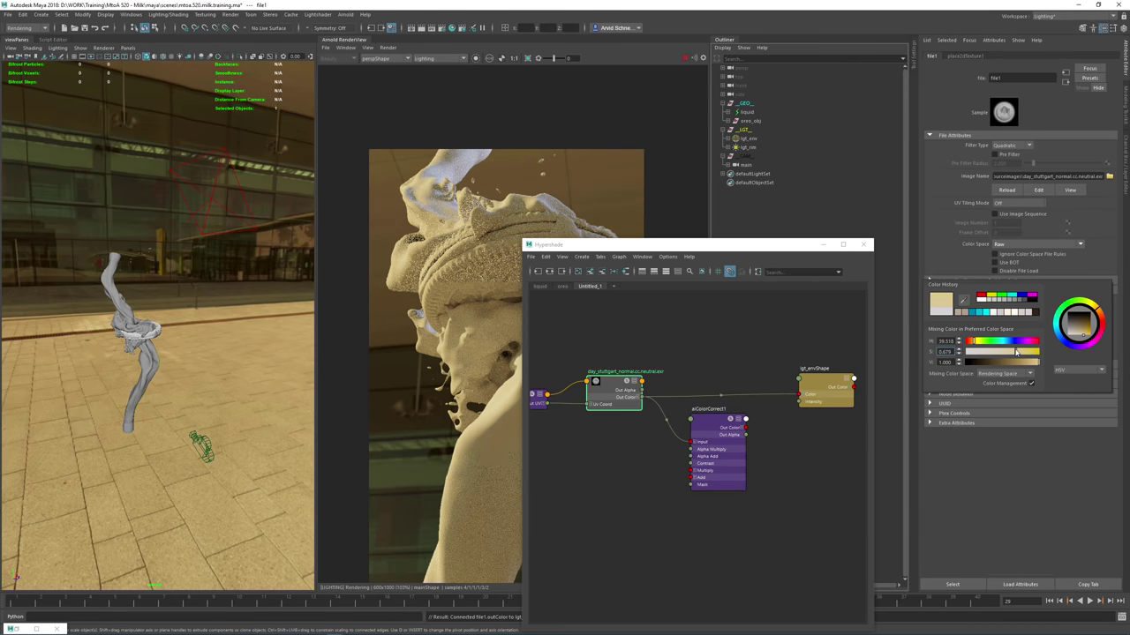
left_click_drag(1015, 352, 947, 354)
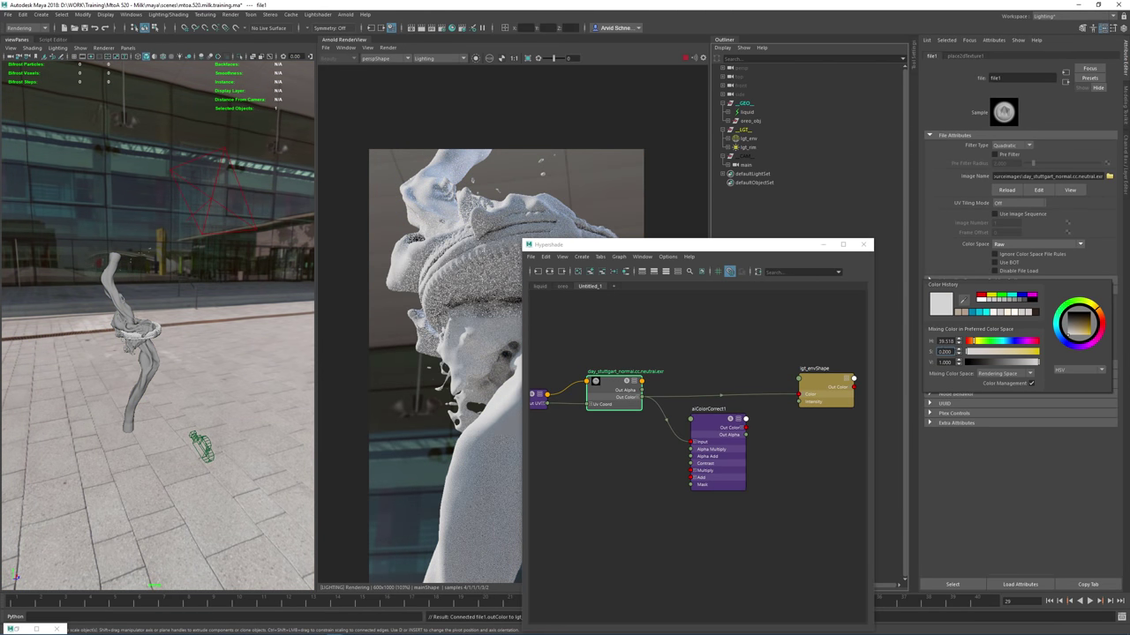
left_click(1004, 318)
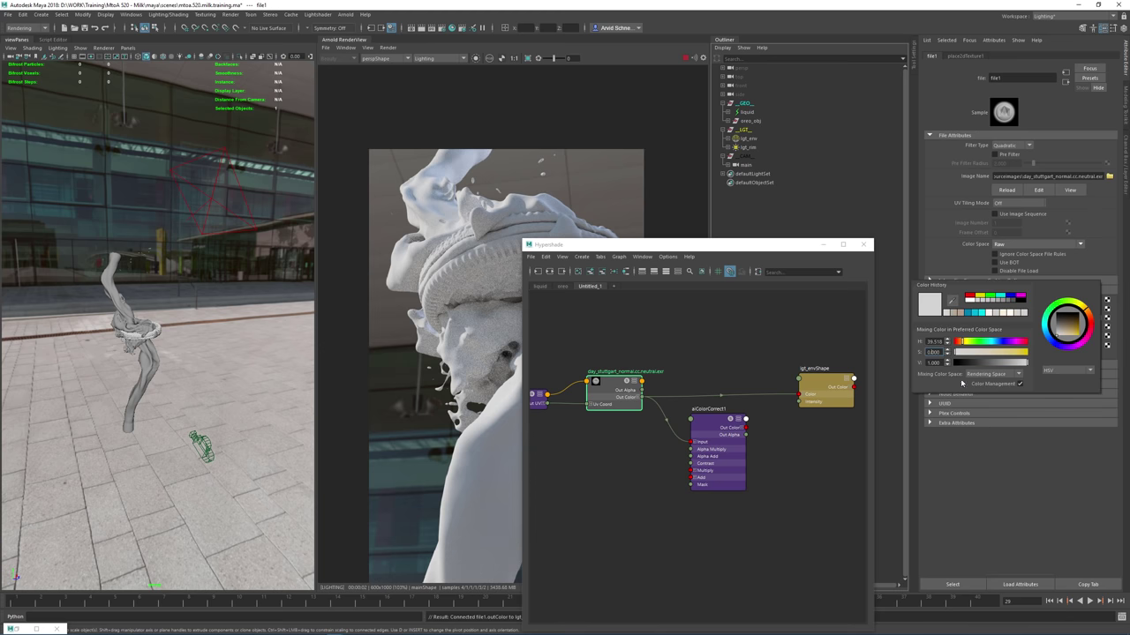
left_click(948, 352)
left_click_drag(964, 354, 968, 354)
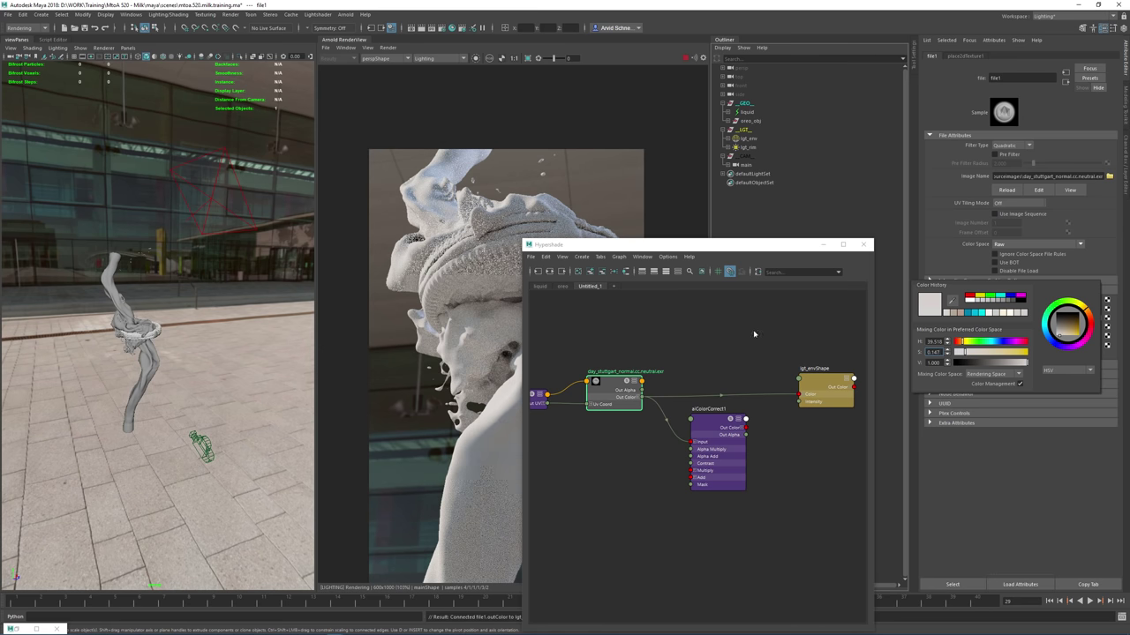
Delete the unused aiColorCorrect node from the skydome's shading network and close Hypershade
left_click(721, 440)
key("Delete")
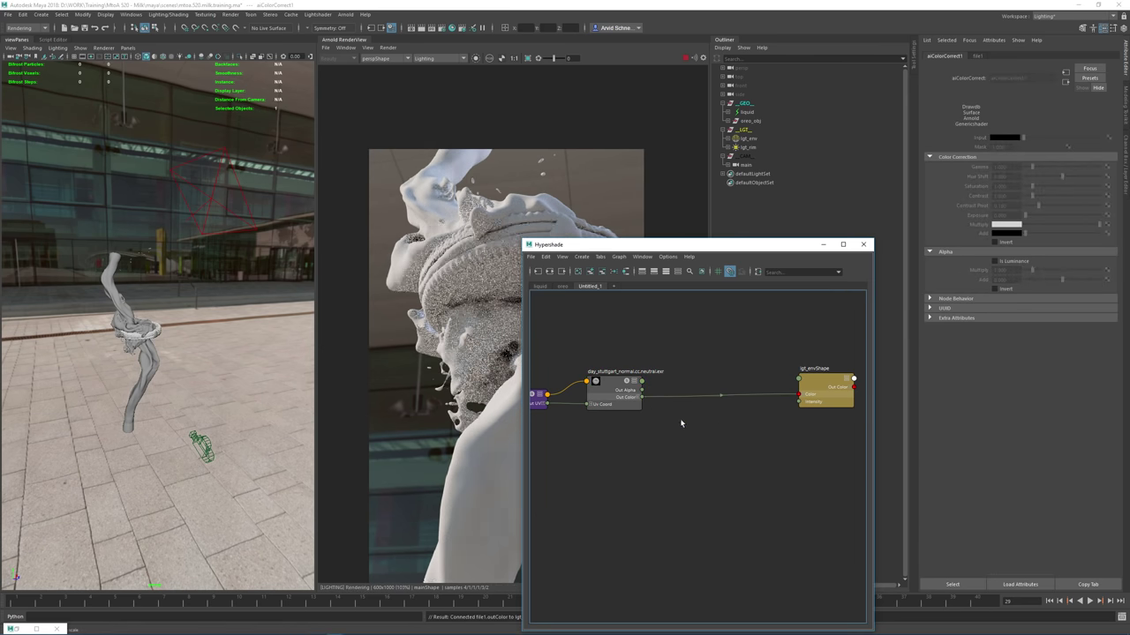
left_click_drag(667, 247, 879, 314)
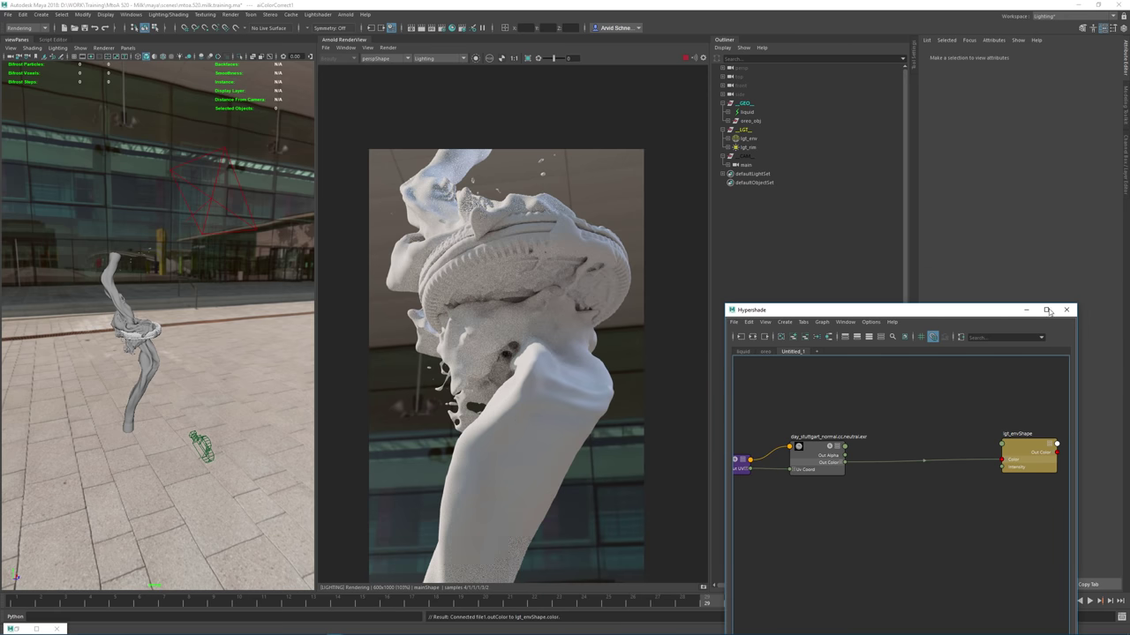
left_click(1076, 311)
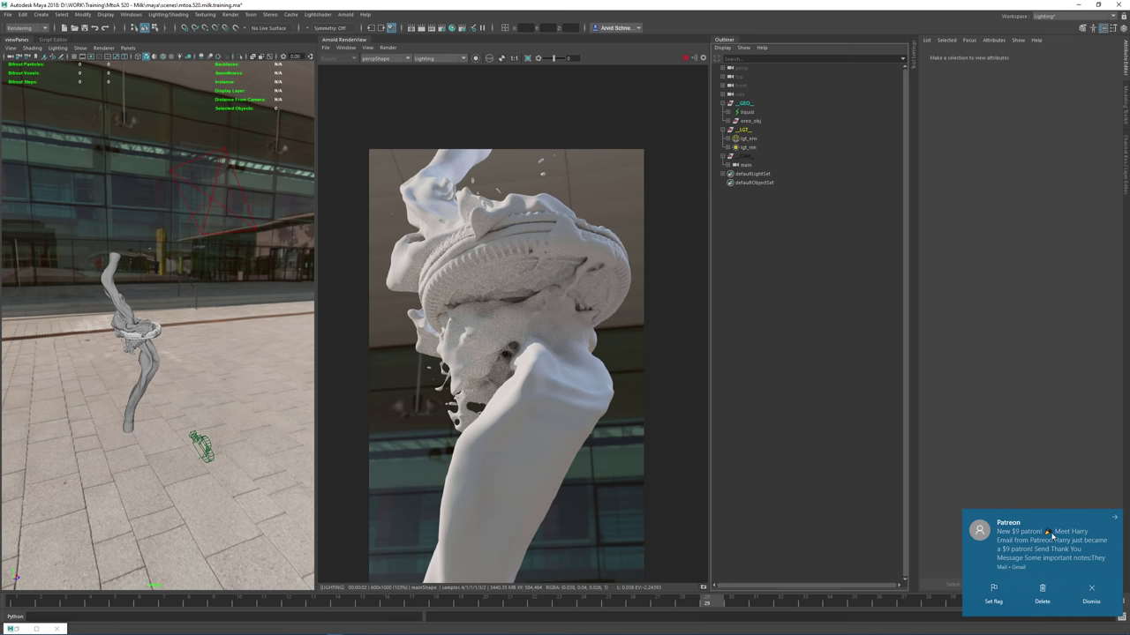
Save the scene and switch the Arnold RenderView's debug mode from Lighting back to Shading
left_click(1098, 602)
key("ctrl+s")
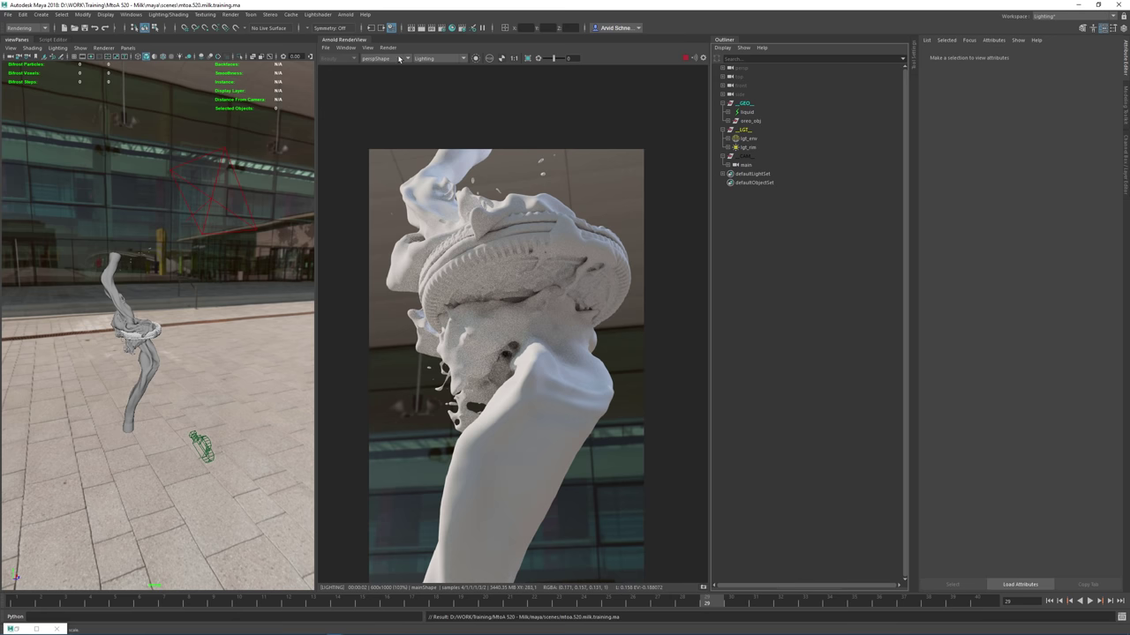
left_click(438, 59)
left_click(425, 66)
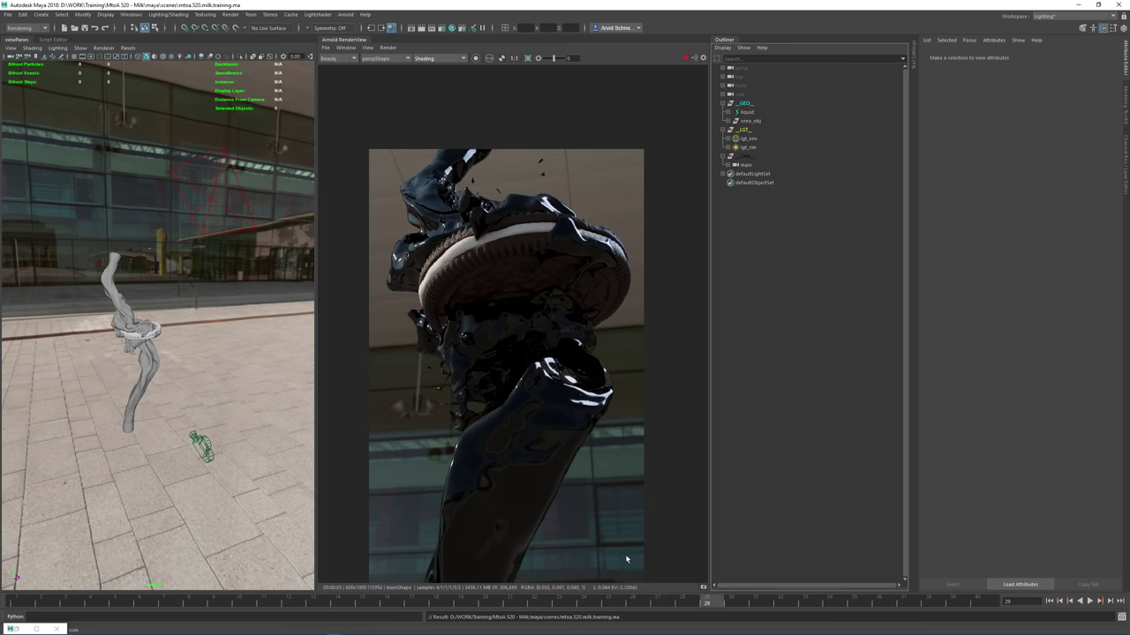
Set the Subsurface Weight of the milk liquid's ai_milk_liquid material to 1
left_click(545, 426)
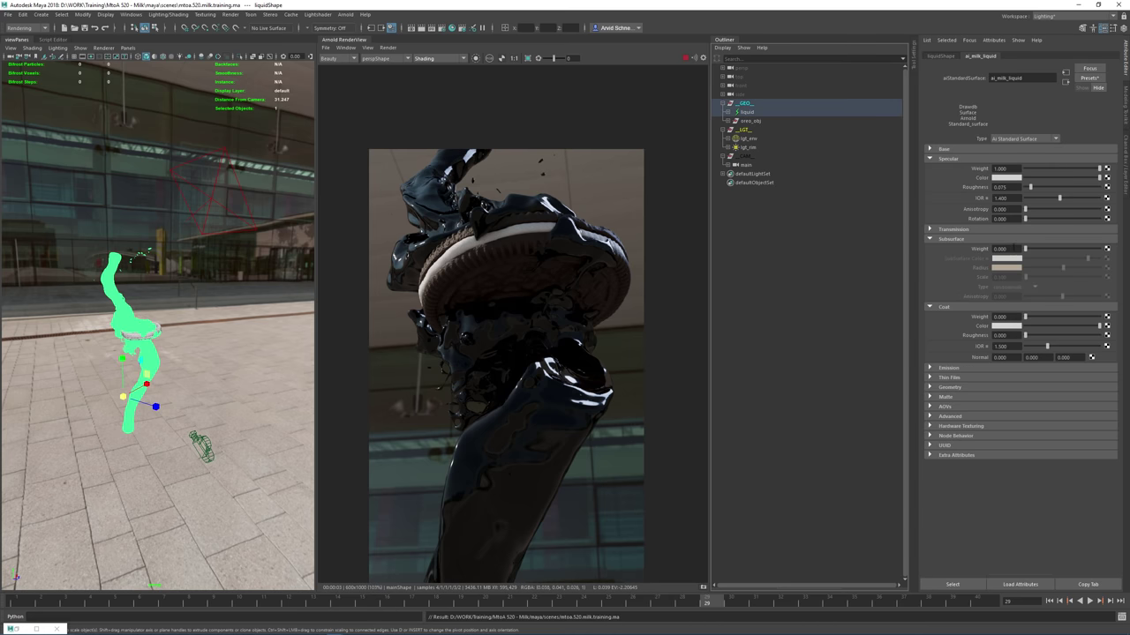
left_click_drag(1013, 248, 959, 248)
type("1")
key("Return")
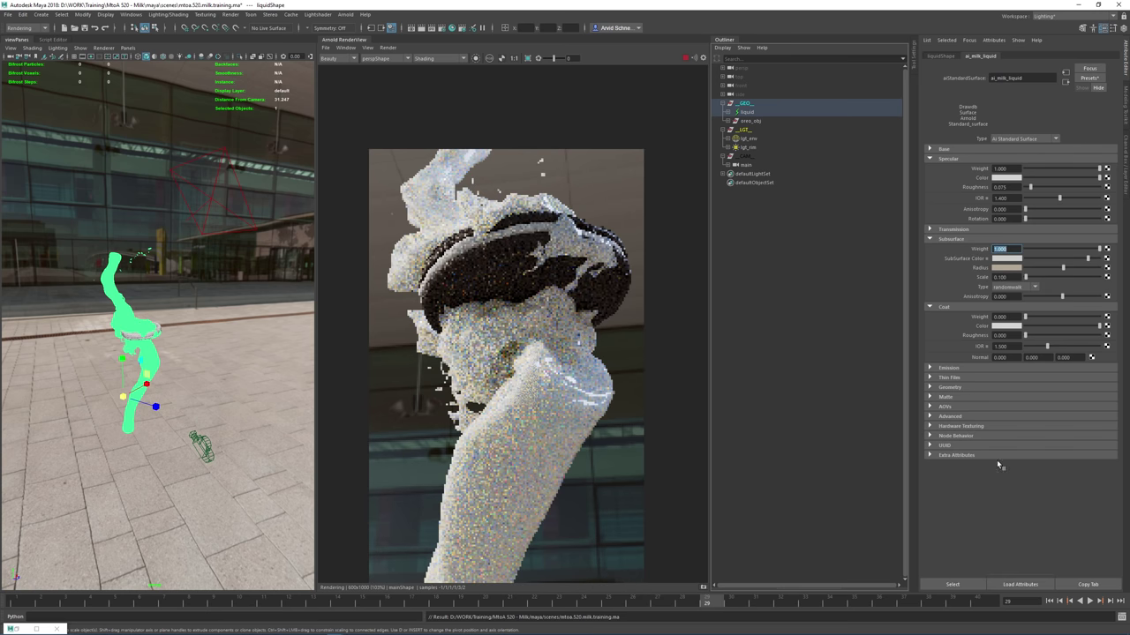
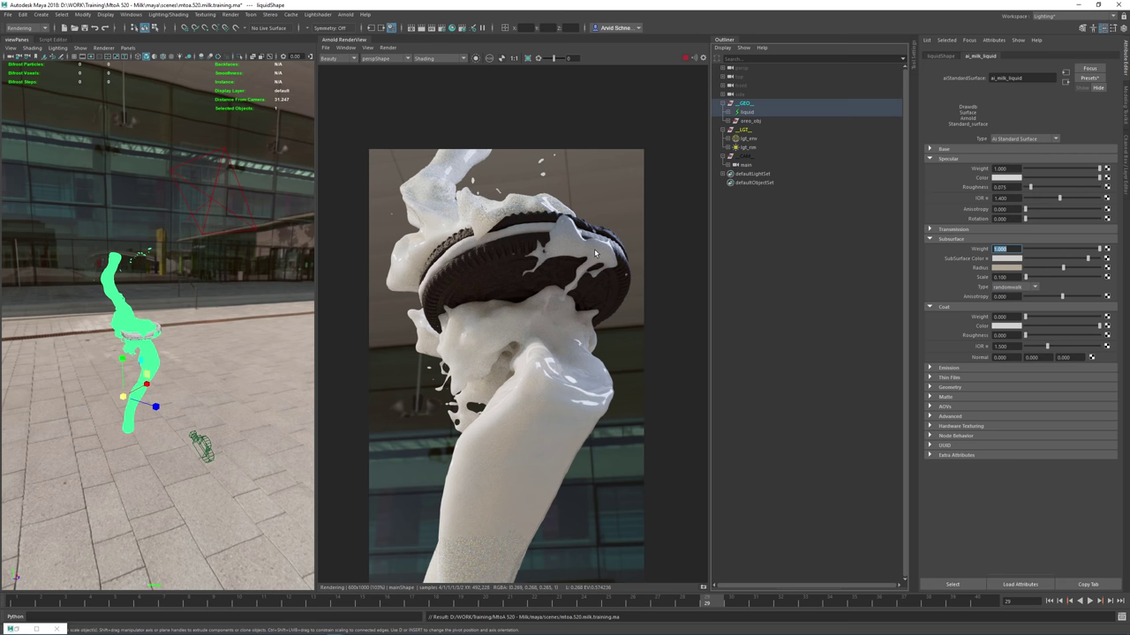
Set the Exposure of the lgt_env skydome light to 0
left_click(757, 141)
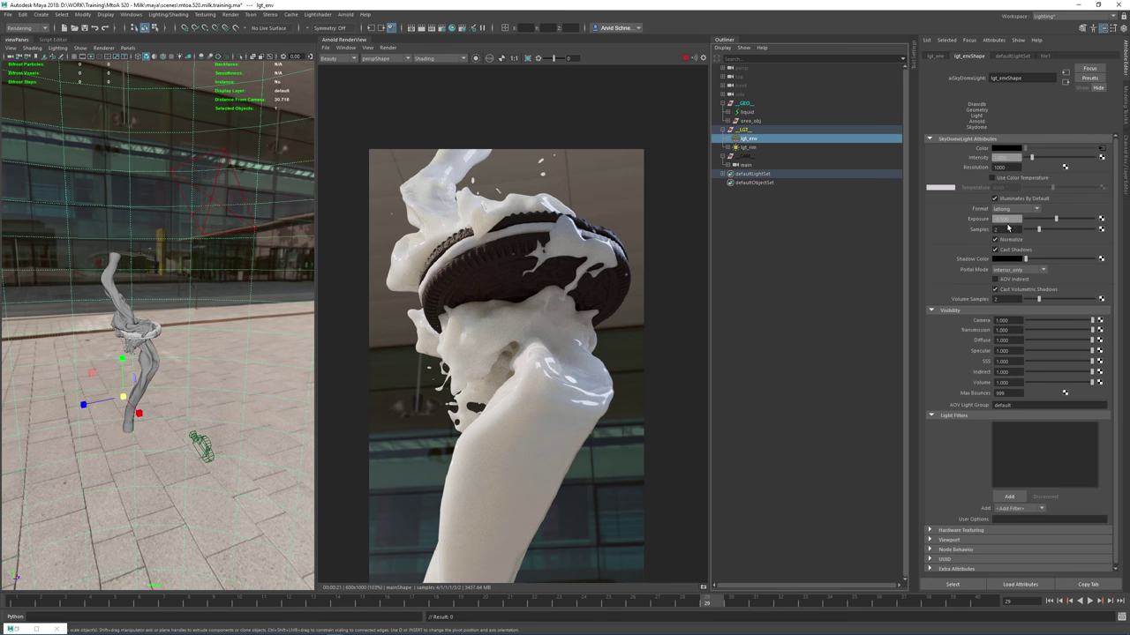
left_click_drag(1015, 219, 960, 221)
key("ctrl+z")
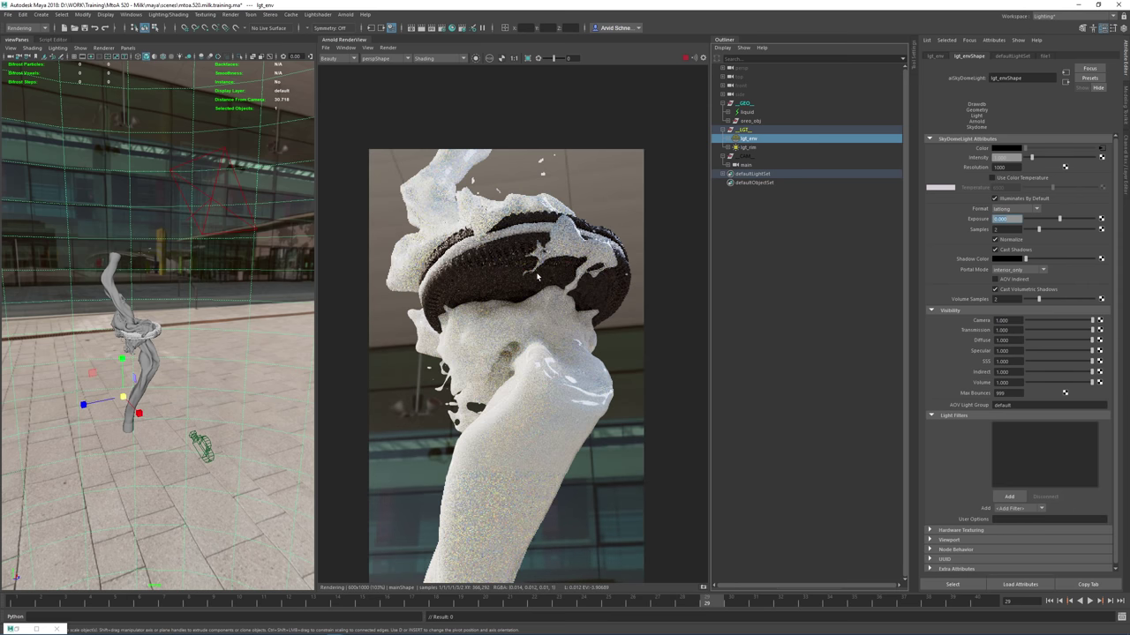
Set the lgt_rim area light's Exposure to 9.5 and save the scene
left_click(759, 149)
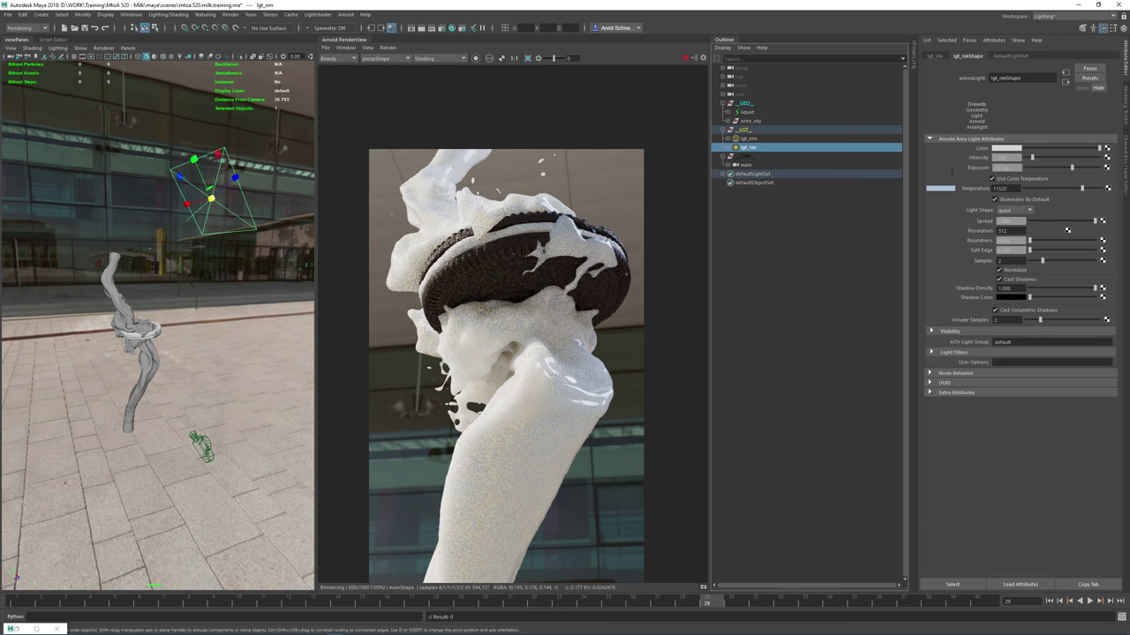
left_click_drag(1012, 167, 952, 172)
type("9.5")
key("Return")
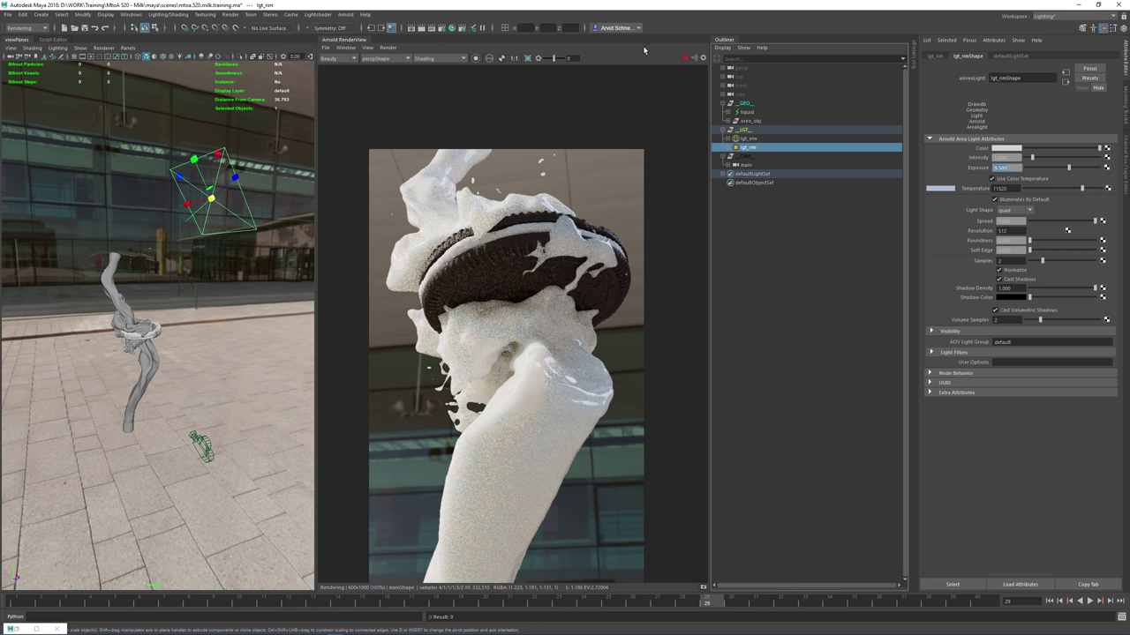
left_click(85, 28)
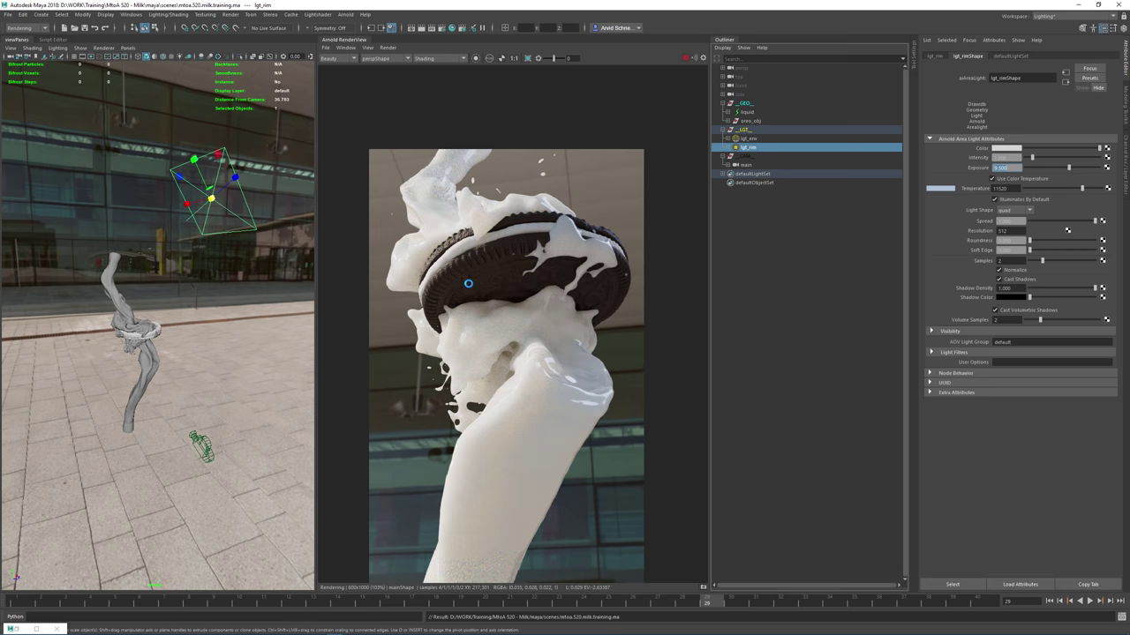
Create a second Arnold area light in the scene in addition to lgt_rim
scroll(212, 328, "down", 3)
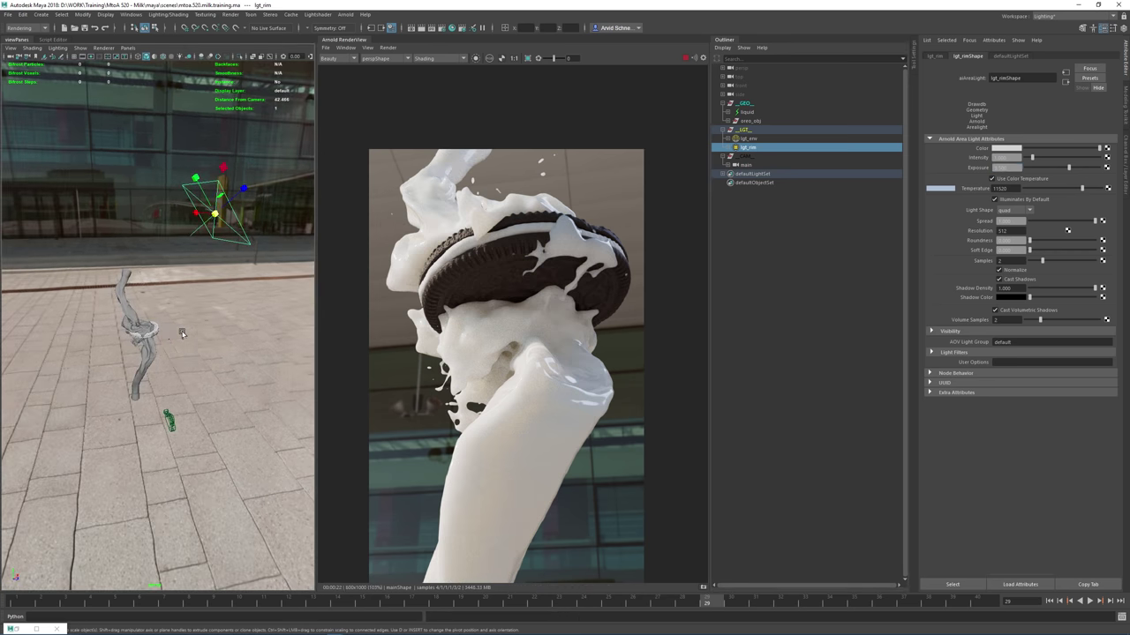
left_click(210, 333)
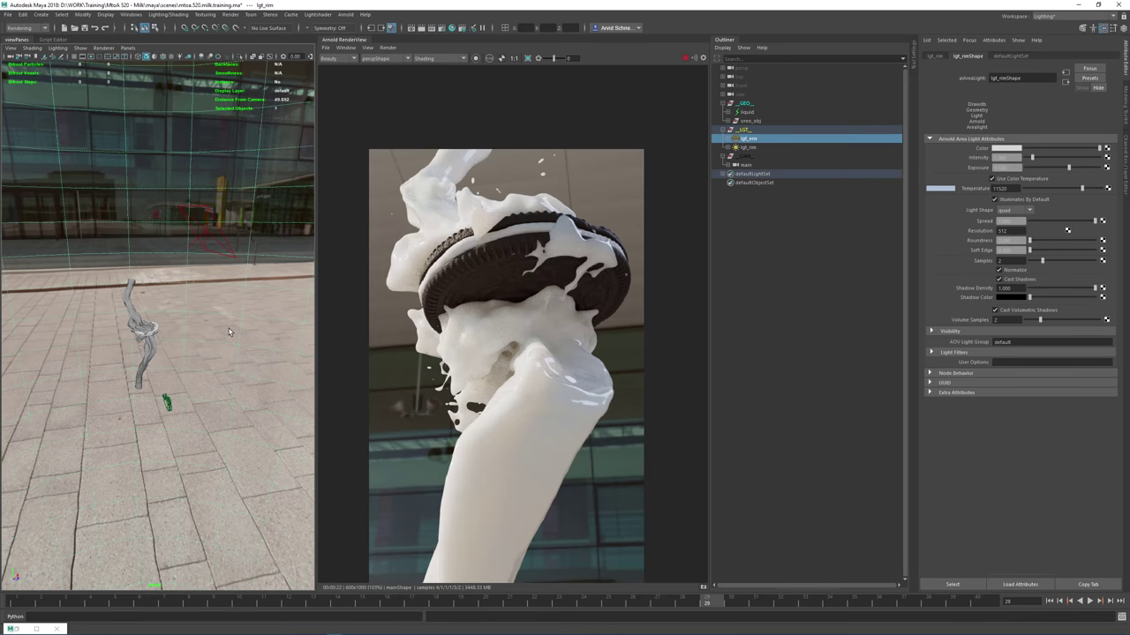
left_click(345, 14)
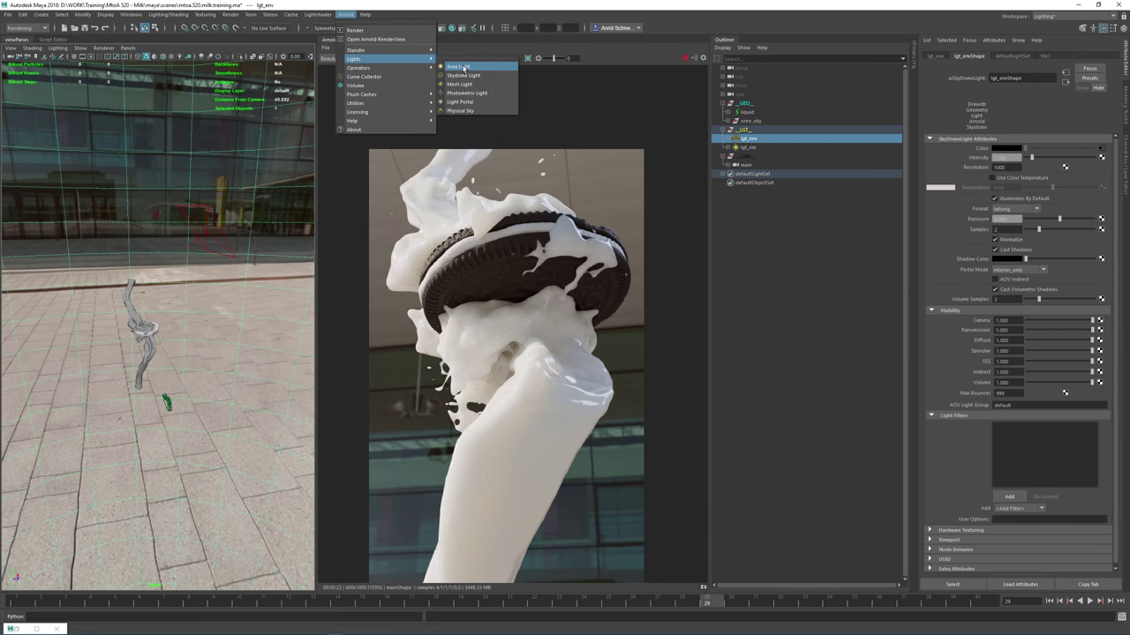
left_click(466, 69)
left_click_drag(174, 327, 149, 363, "alt")
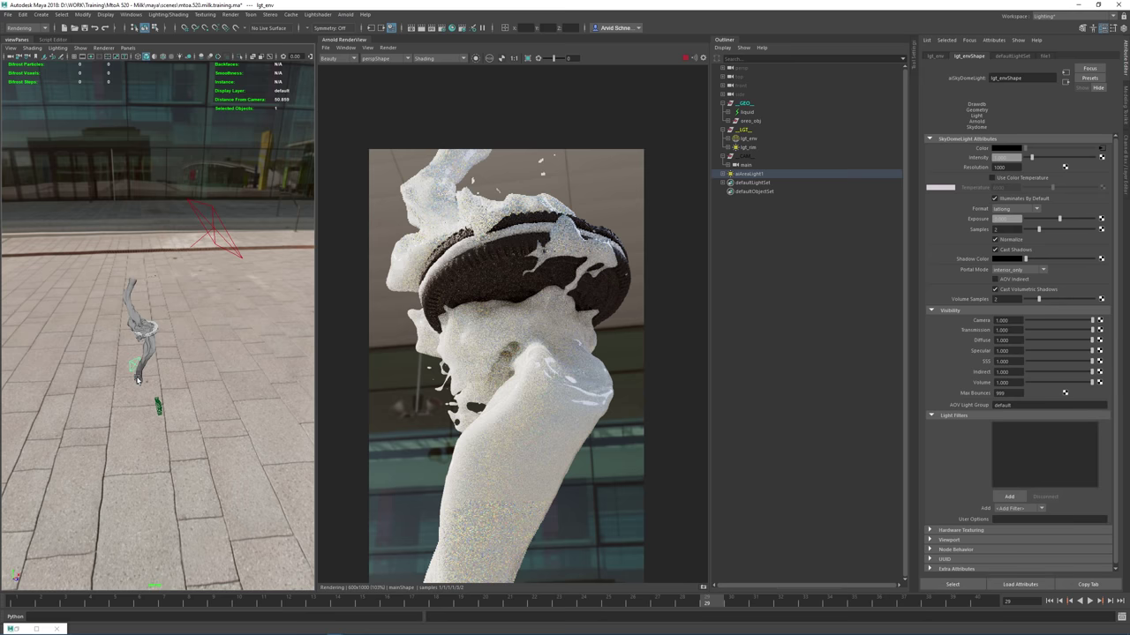
Select the new area light at the base of the splash and scale it up uniformly
key("r")
left_click(135, 373)
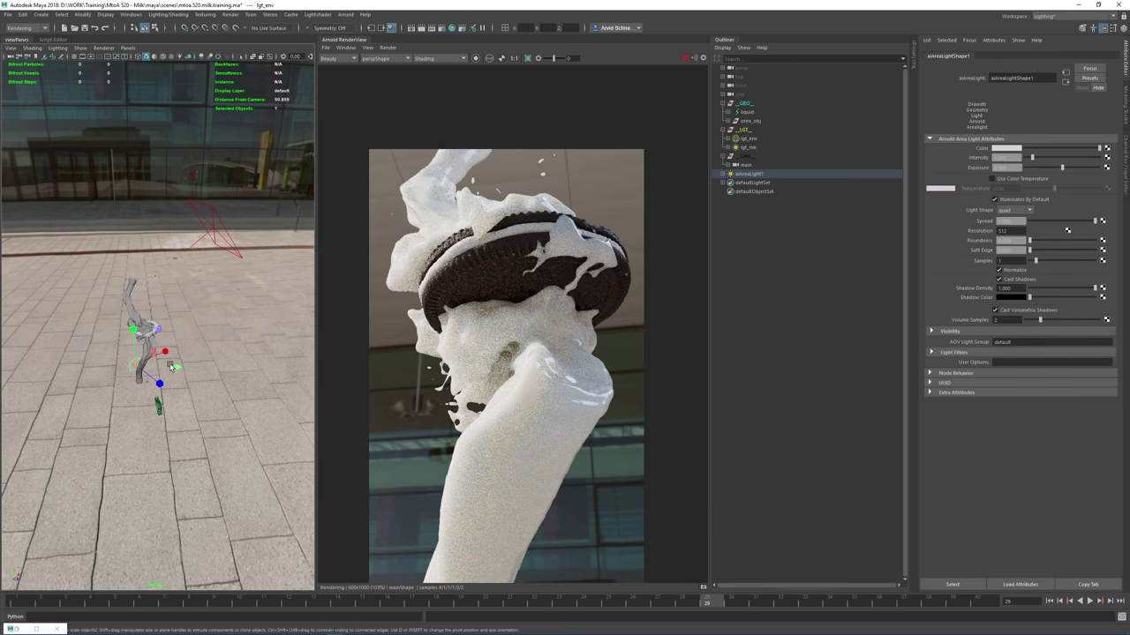
left_click_drag(135, 365, 256, 311)
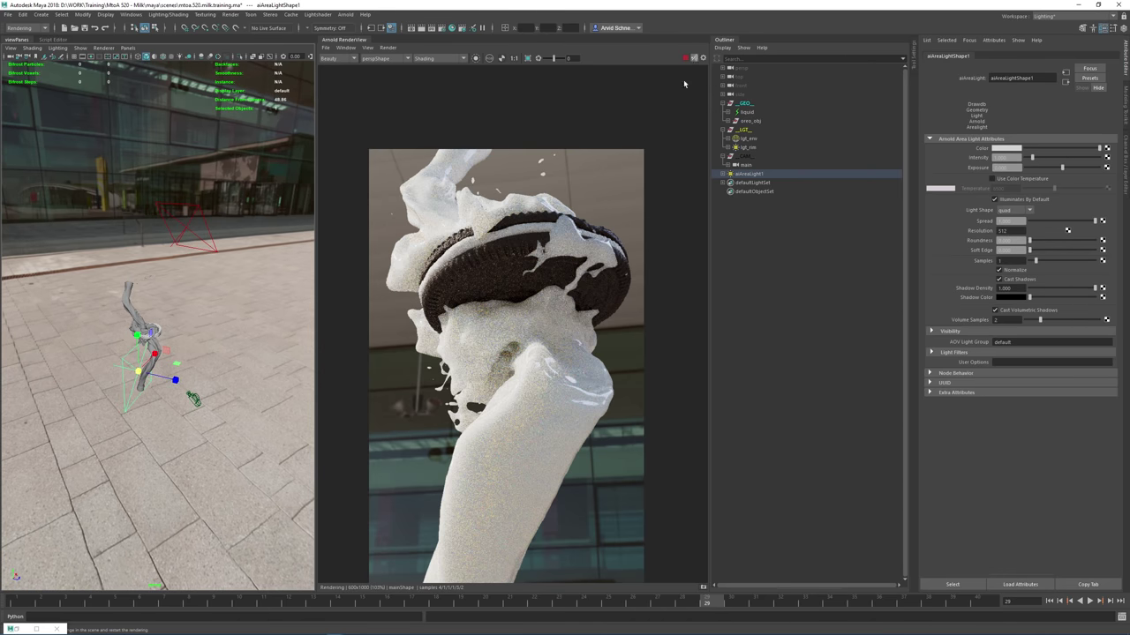
left_click_drag(158, 375, 199, 326, "alt")
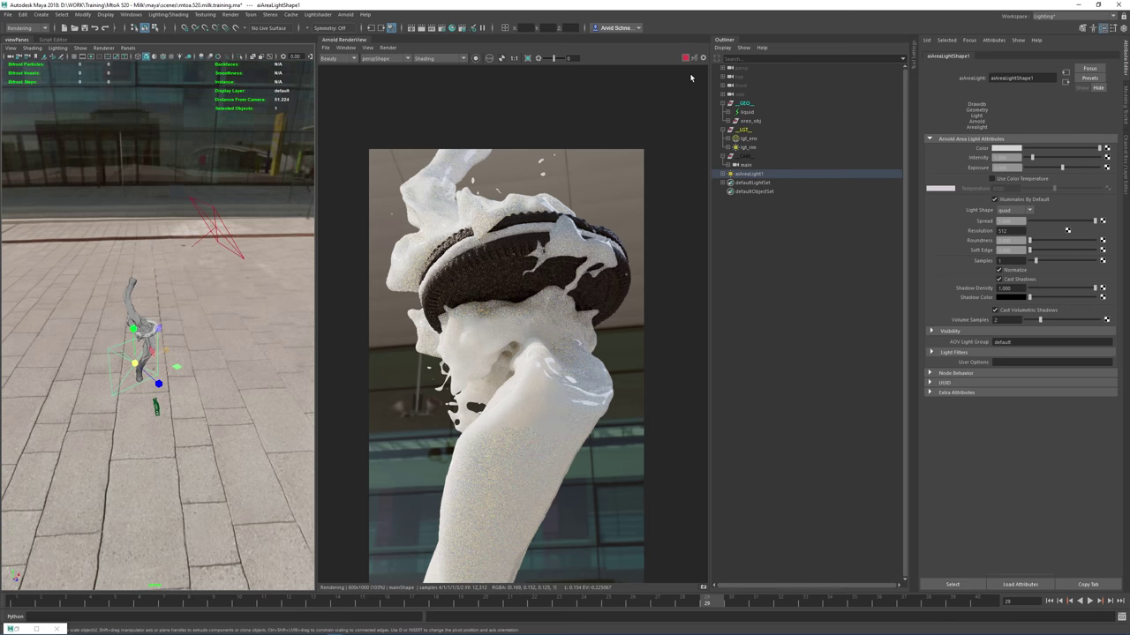
left_click_drag(88, 316, 201, 355, "alt")
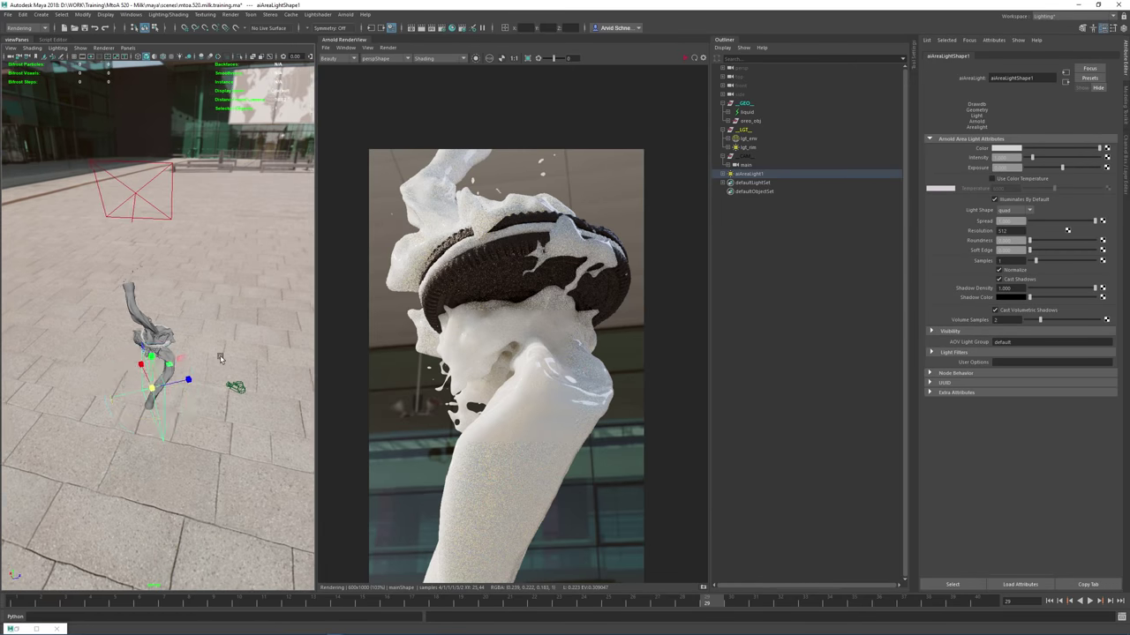
Rotate the new area light and move it out to the side of the splash opposite lgt_rim
key("e")
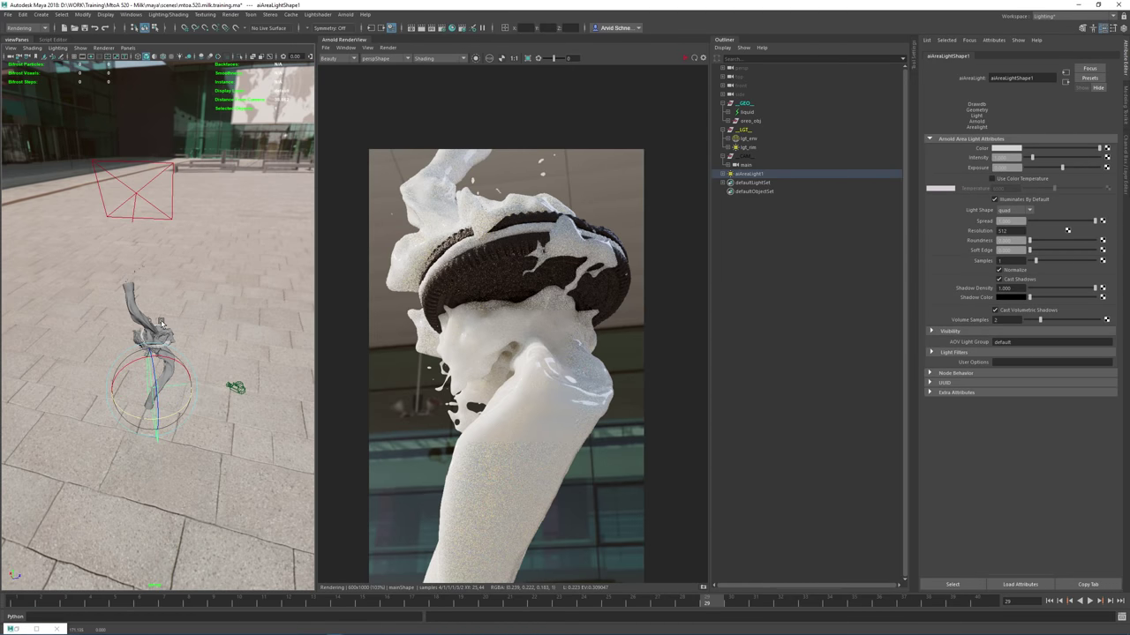
left_click_drag(201, 354, 175, 371, "alt")
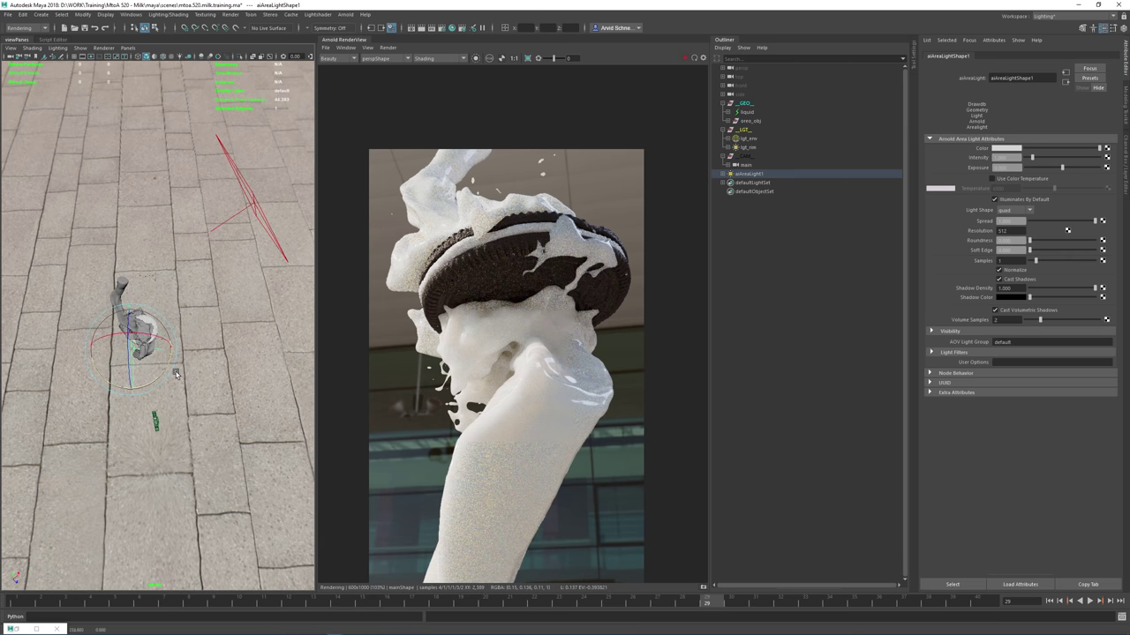
key("w")
left_click_drag(91, 358, 93, 308)
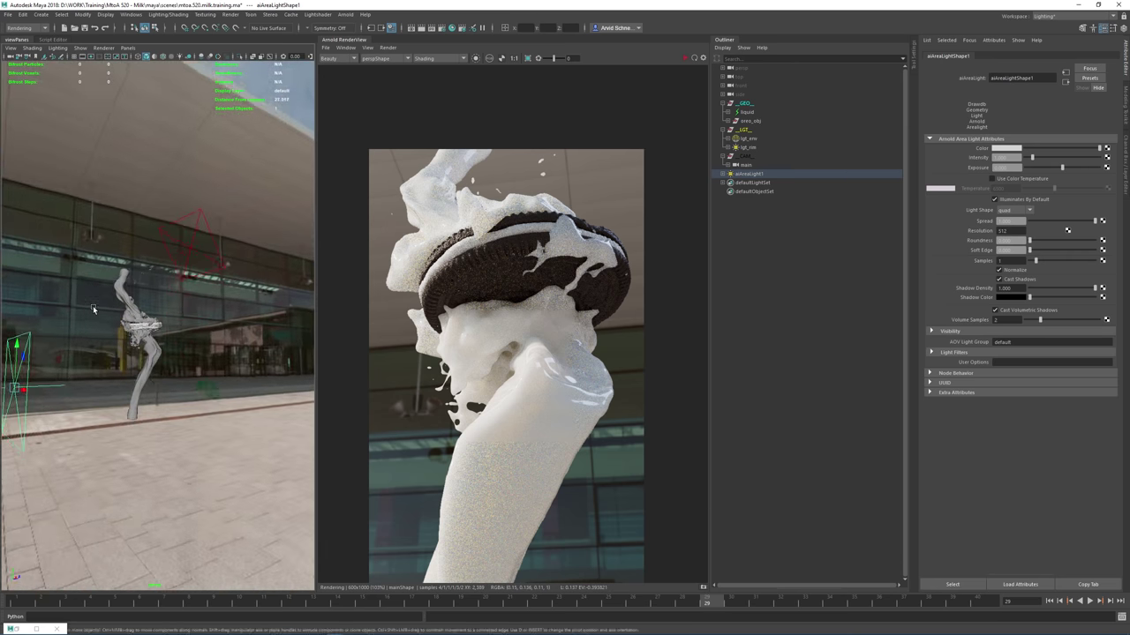
Raise and angle the new area light beside the splash's upper part and scale it up further
middle_click_drag(94, 307, 173, 311, "alt")
left_click_drag(173, 311, 122, 256, "alt")
key("e")
key("r")
left_click_drag(105, 217, 188, 155)
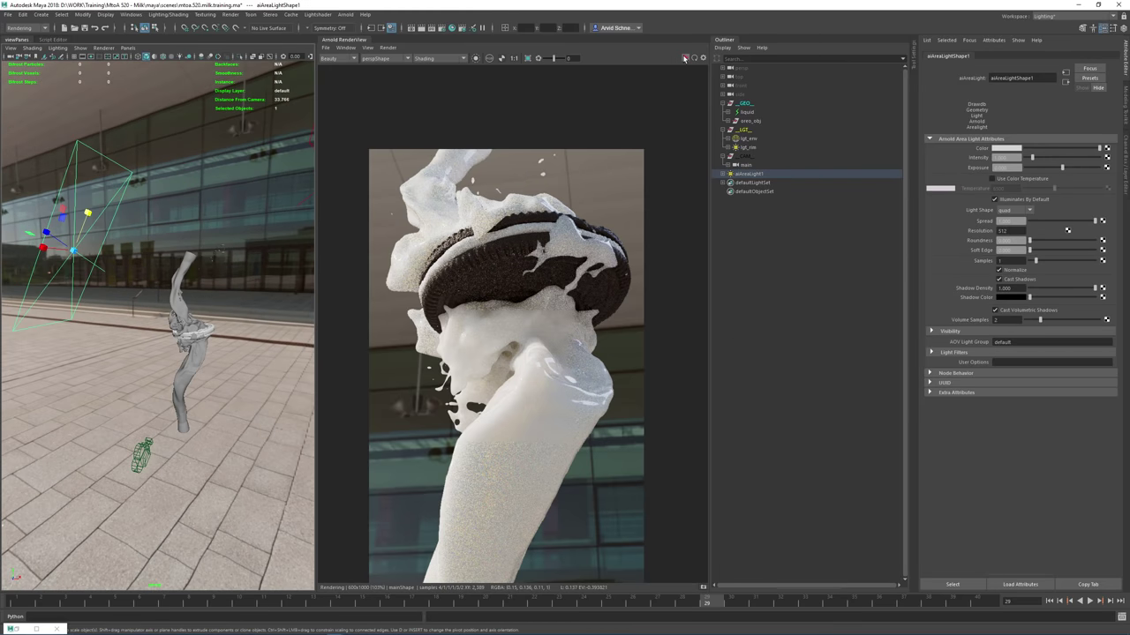
Isolate the new area light's contribution in the Arnold RenderView and set its Exposure to 10
left_click(474, 59)
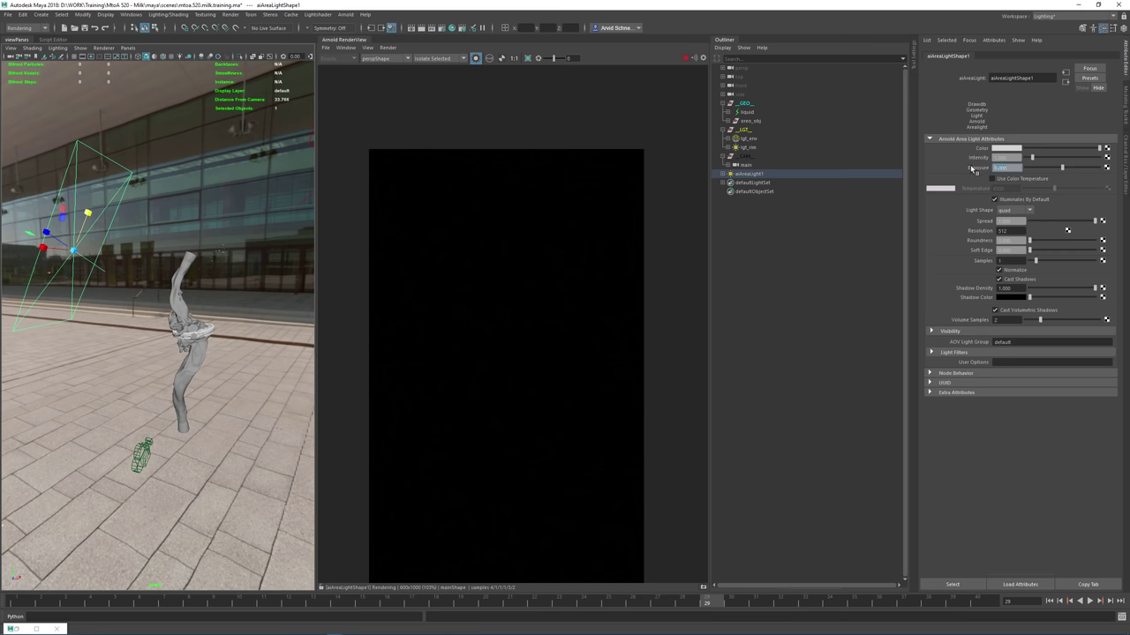
type("10")
key("Return")
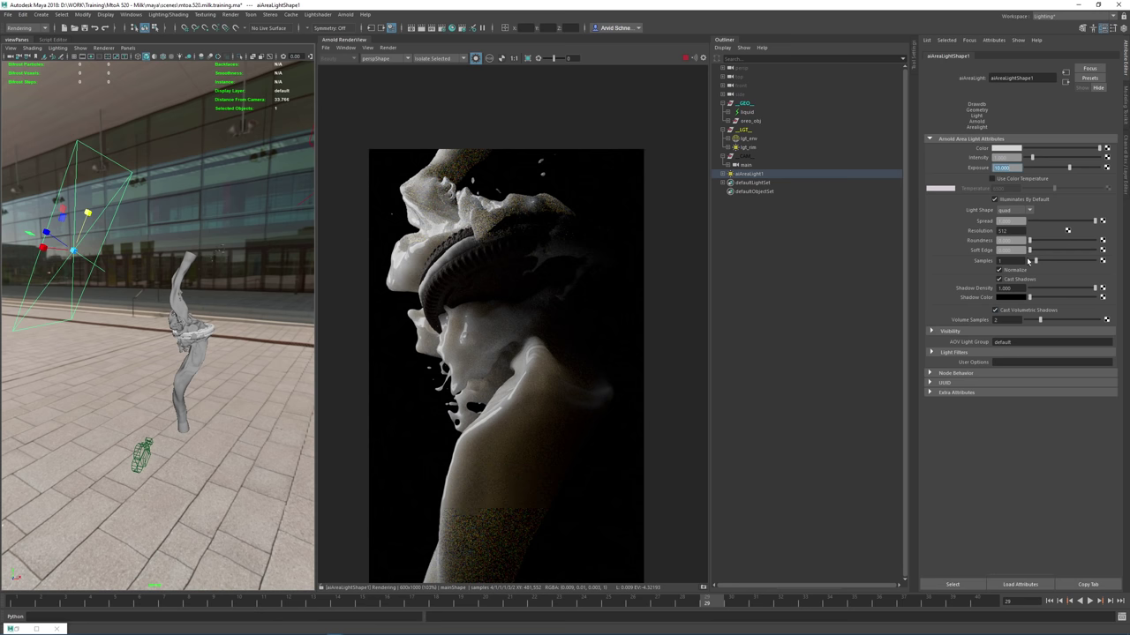
Set the new area light's SSS visibility to 0 so it does not light the milk's subsurface
left_click(950, 354)
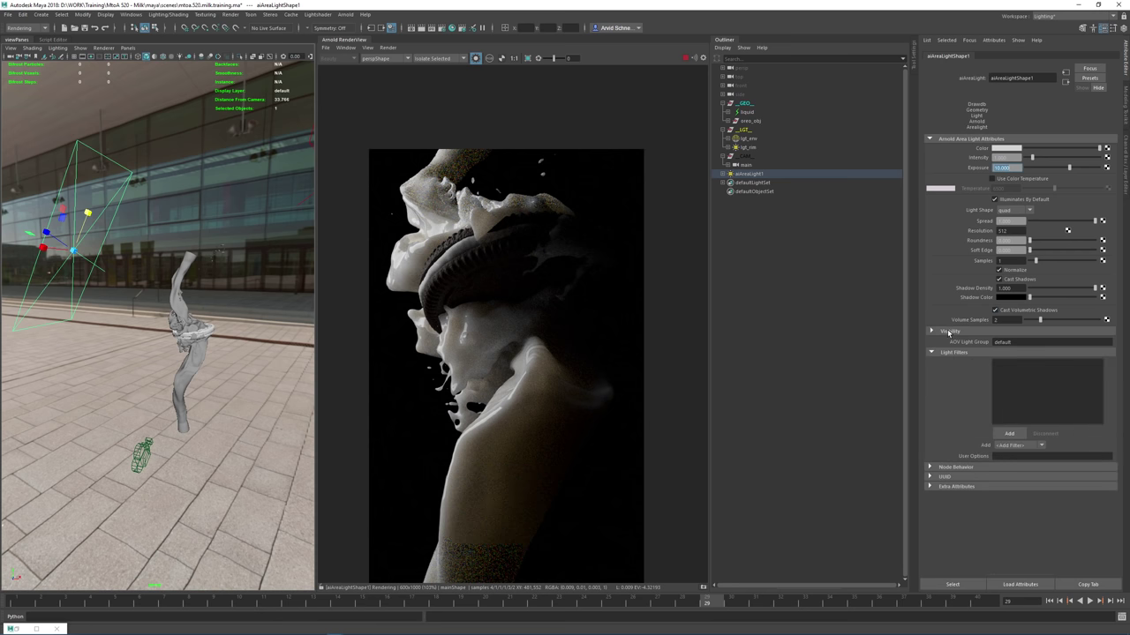
left_click(950, 351)
left_click(945, 332)
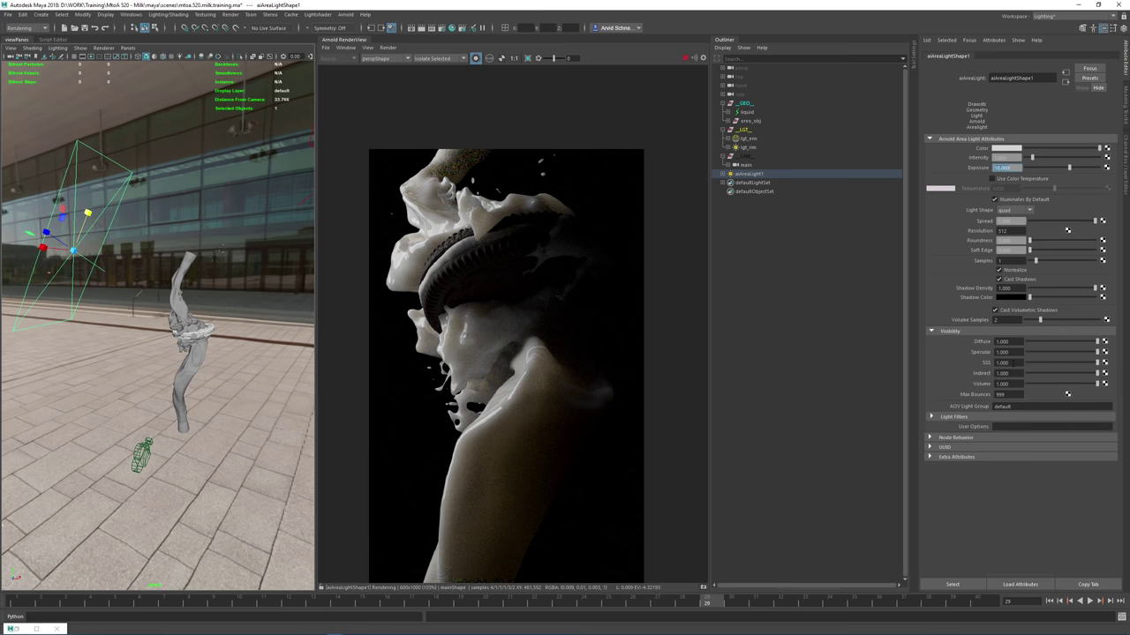
left_click_drag(1014, 363, 979, 362)
type("0")
key("Return")
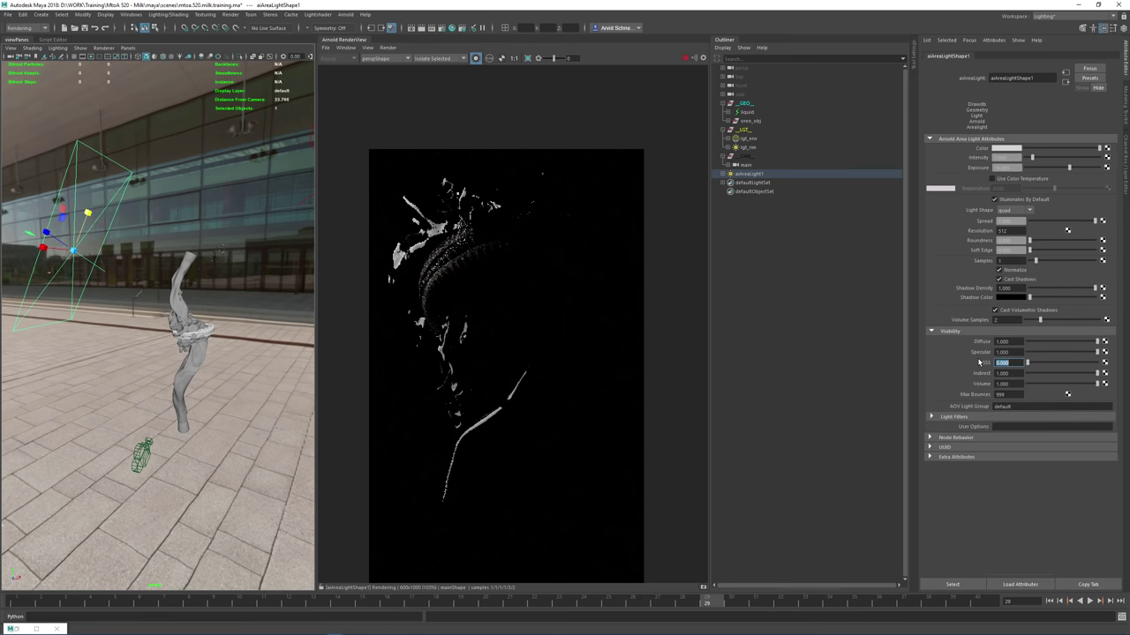
Set the new area light's Diffuse visibility to 0 and return the render to showing all lights
left_click_drag(1013, 343, 999, 342)
left_click(476, 58)
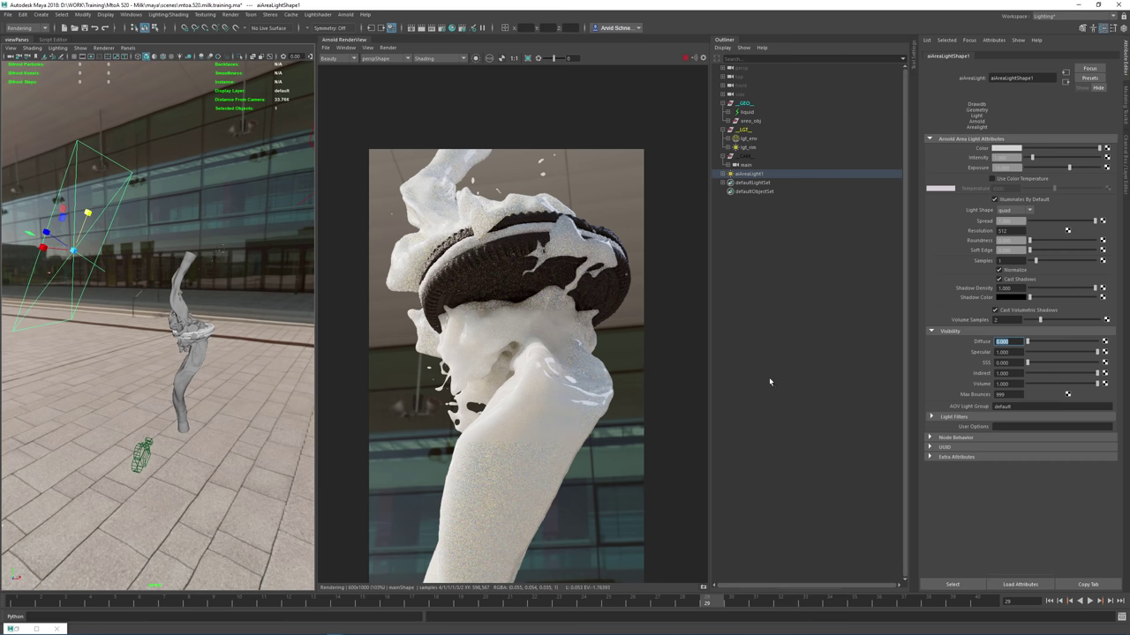
Parent the new area light under the LGT group and rename it lgt_key
middle_click_drag(752, 173, 745, 127)
left_click_drag(745, 131, 746, 132)
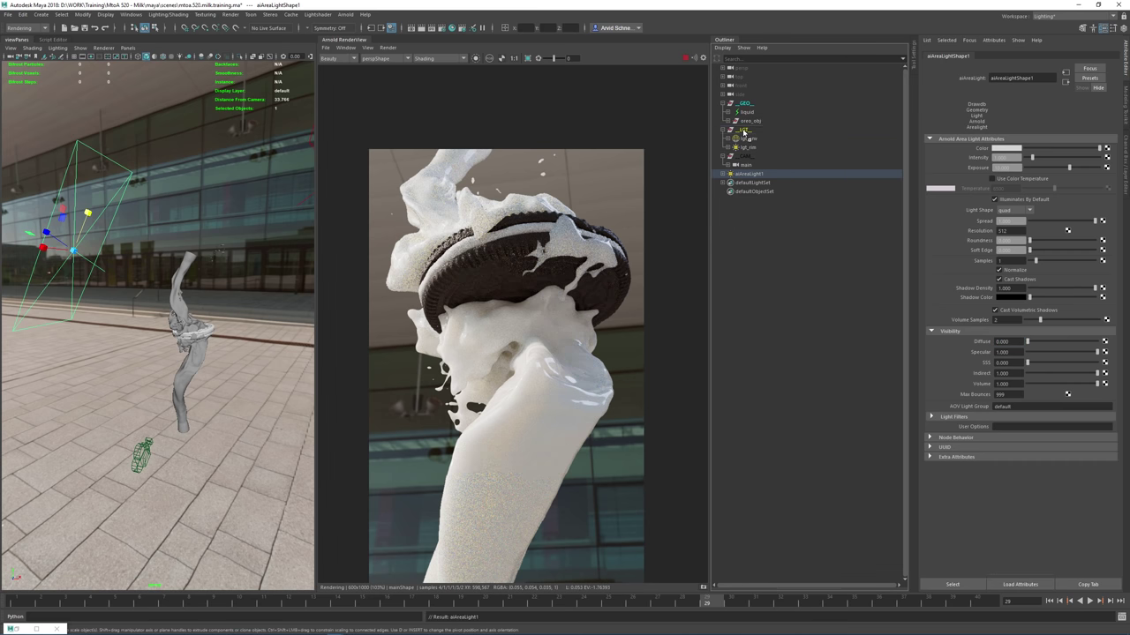
double_click(752, 156)
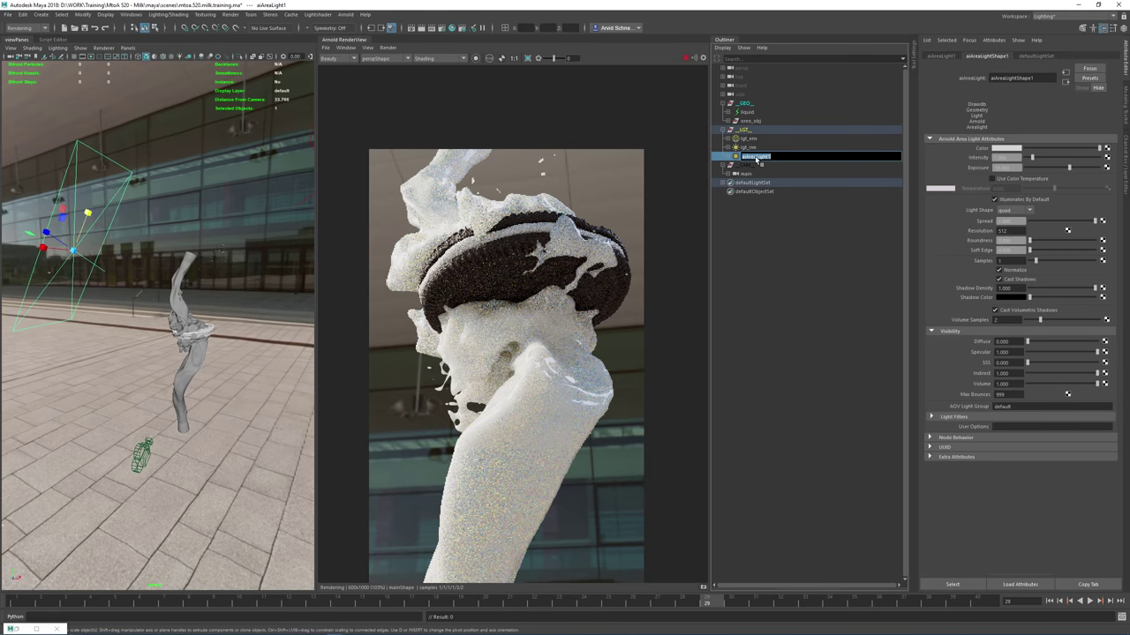
type("lgt_key")
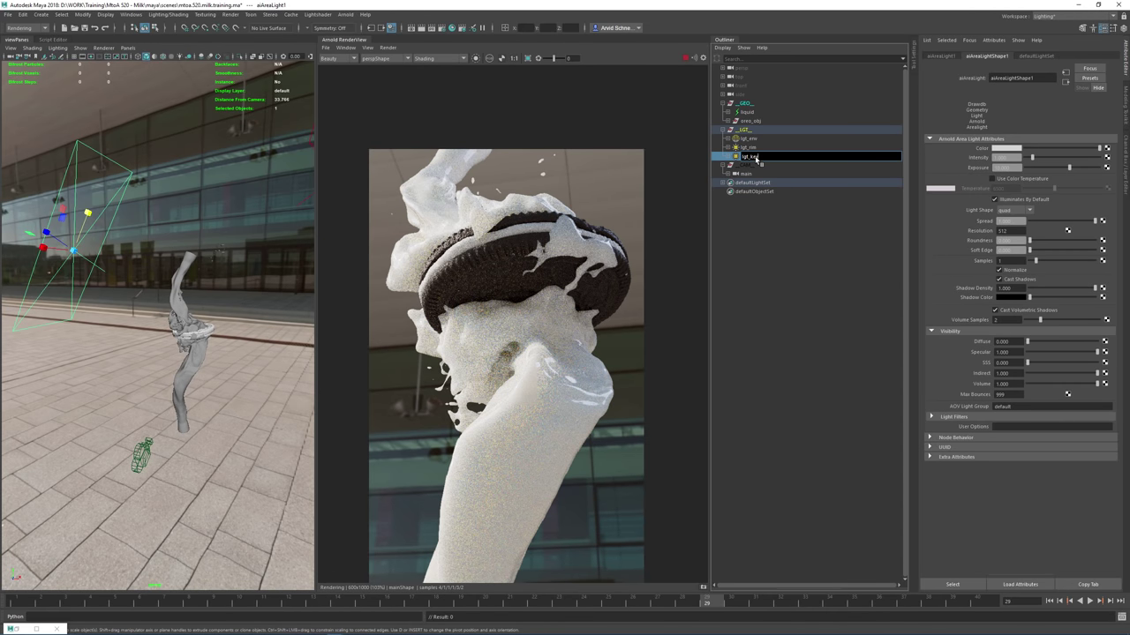
key("Return")
left_click(801, 239)
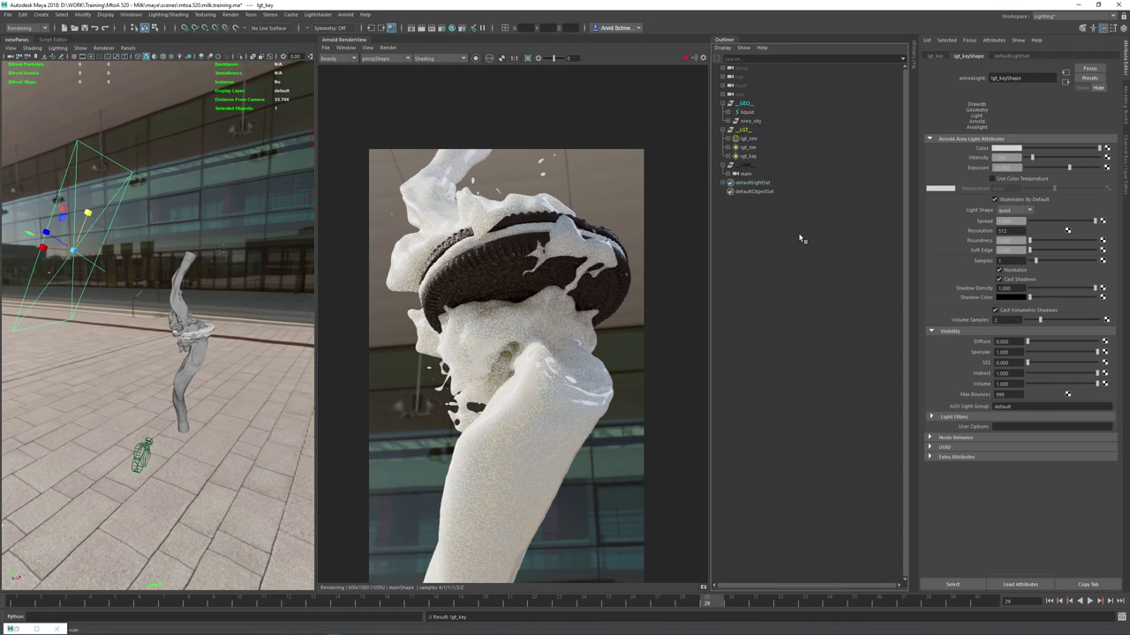
Hide lgt_env, set lgt_key's SSS and Diffuse visibility to 1, and update the full scene in the Arnold RenderView
left_click(764, 140)
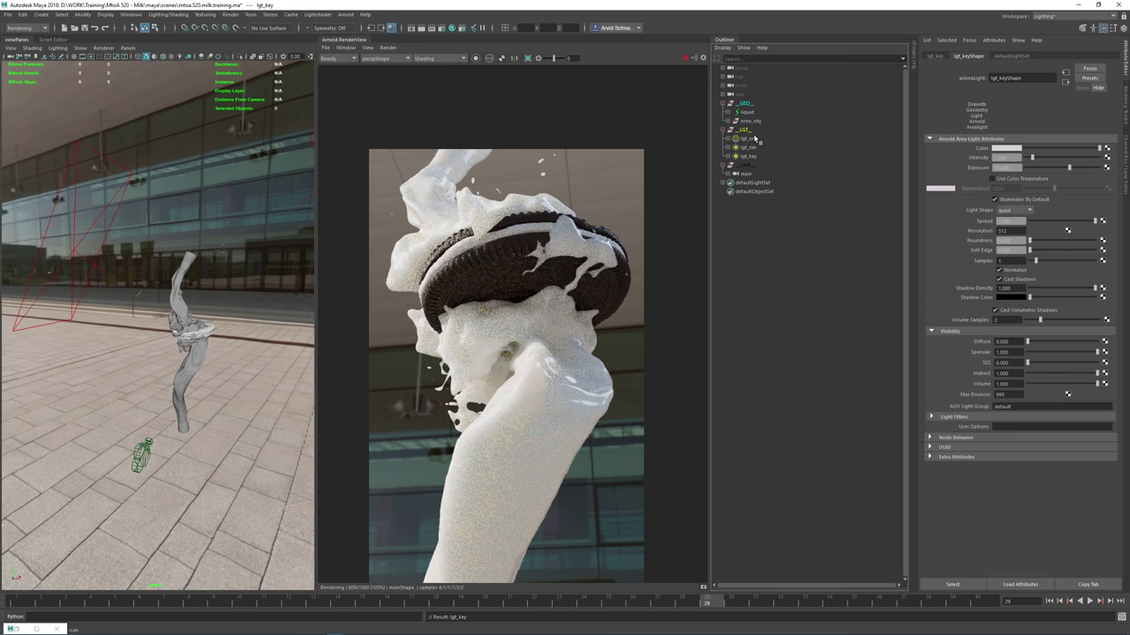
key("ctrl+h")
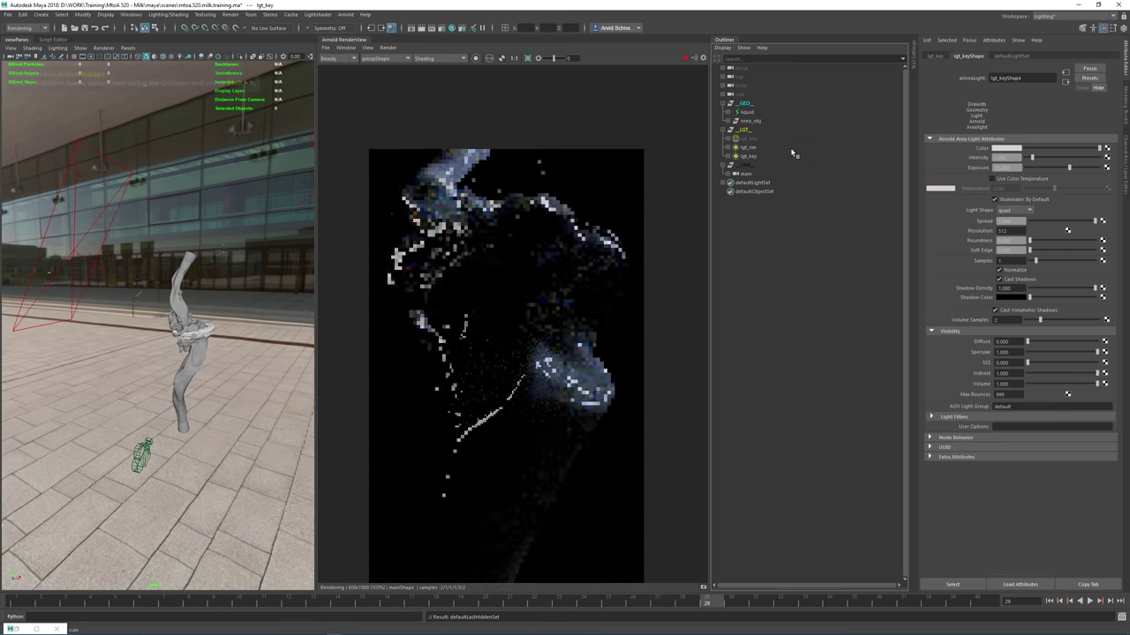
left_click(750, 157)
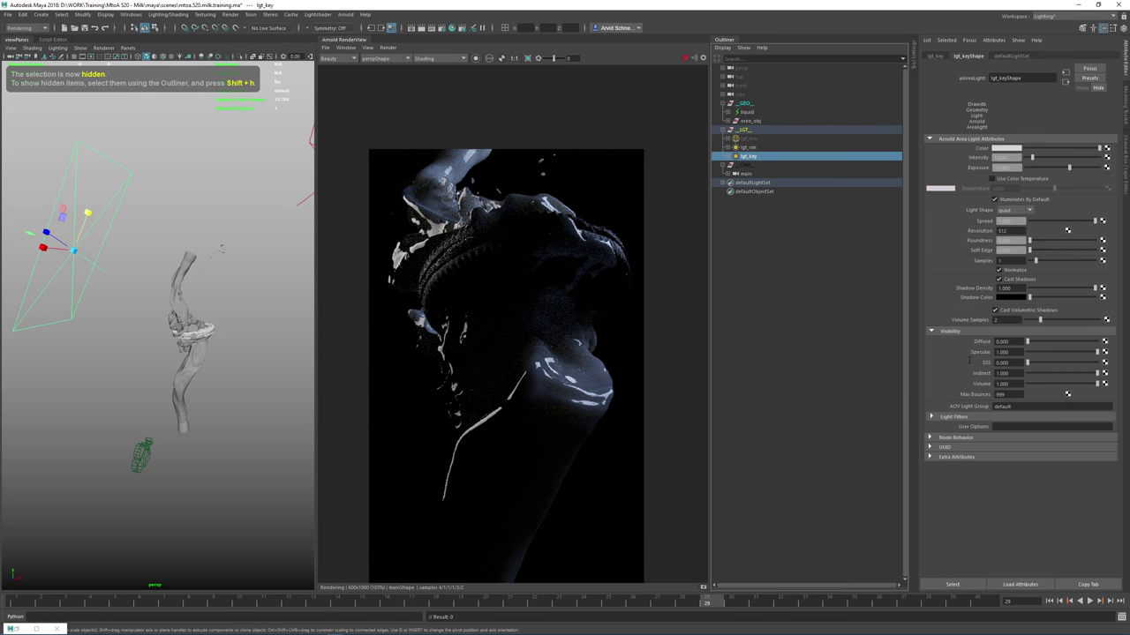
left_click_drag(1009, 362, 971, 358)
left_click_drag(1010, 342, 971, 343)
left_click(388, 48)
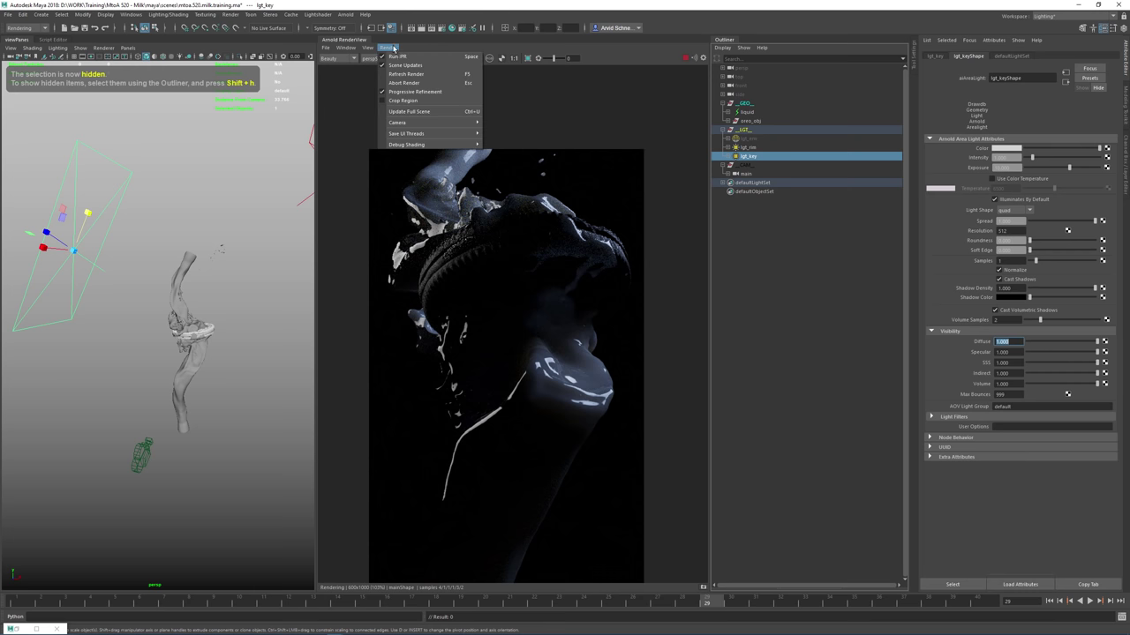
left_click(405, 111)
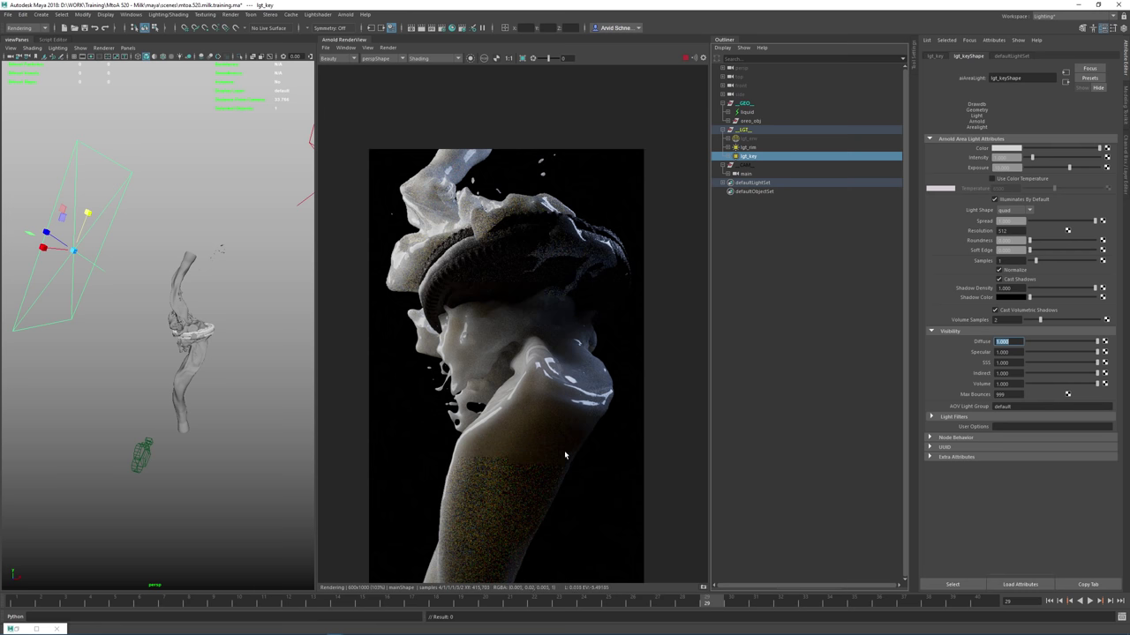
Unhide lgt_env and restrict the render to a region across the milk just below the cookie
left_click(765, 147)
left_click(764, 140)
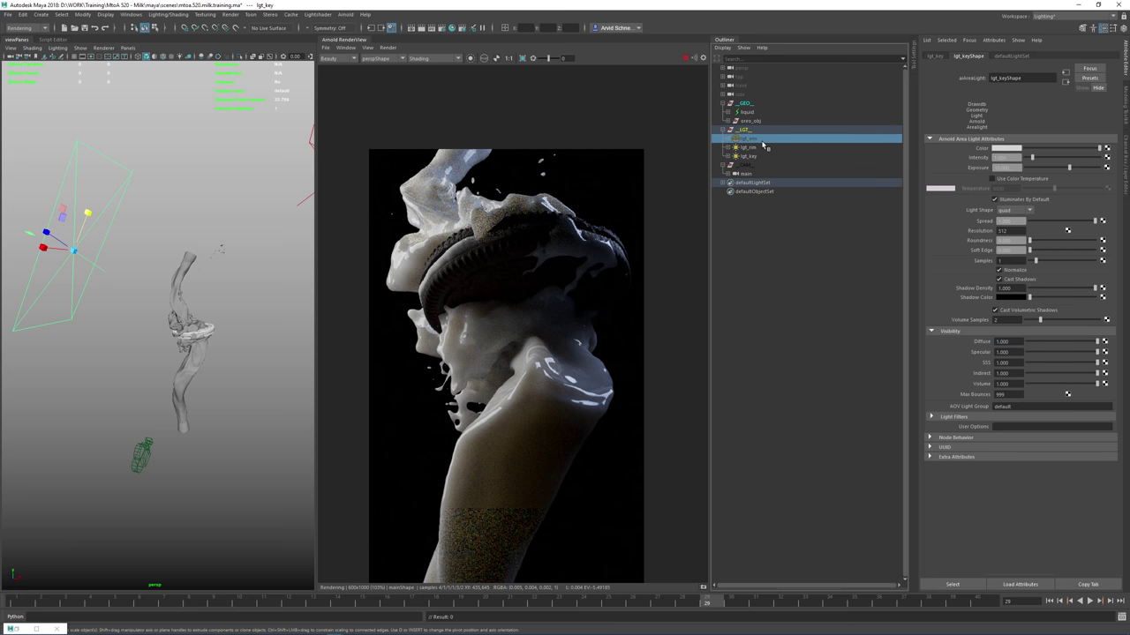
key("shift+h")
left_click(780, 350)
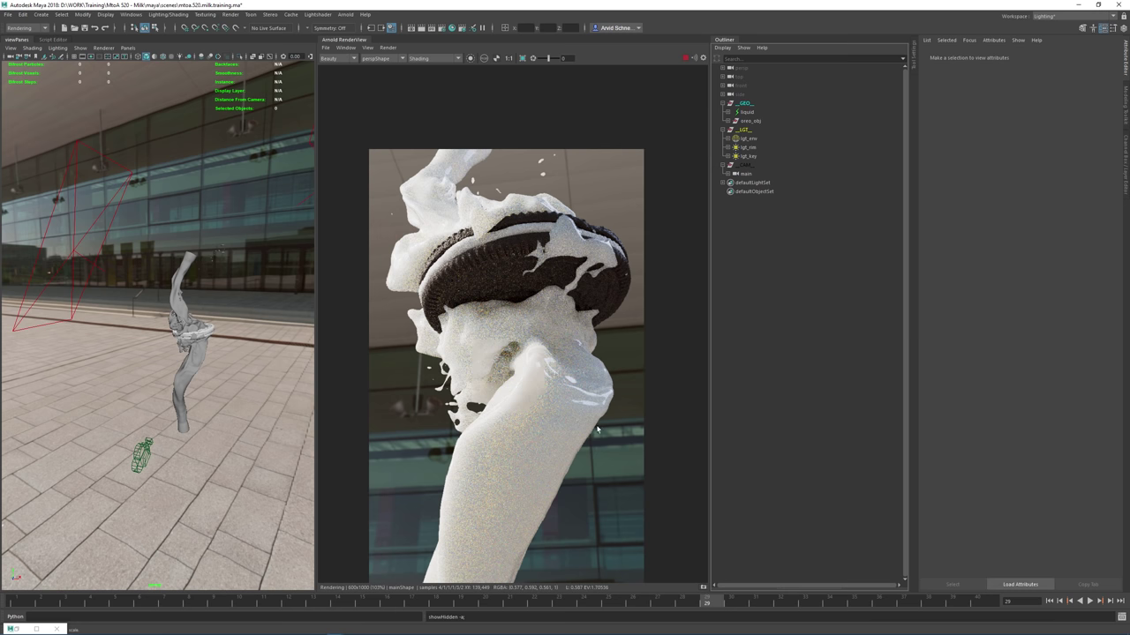
key("shift")
left_click_drag(619, 433, 431, 354)
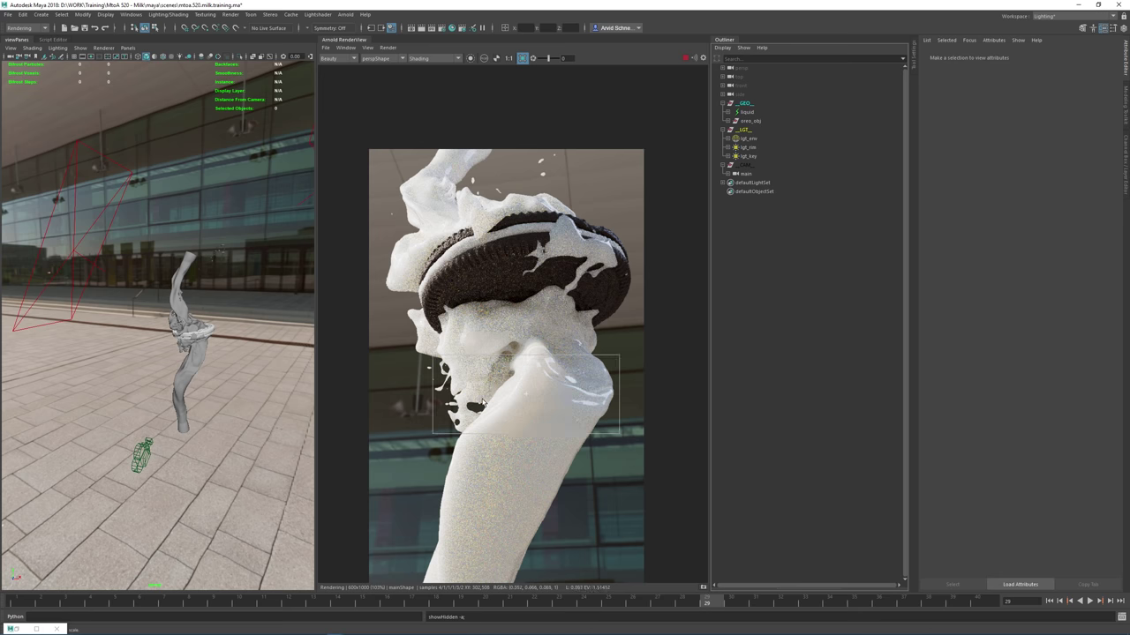
Set lgt_key's SSS and Diffuse visibility to 0, refresh a region over the cookie's edge, and clear the render region
left_click(758, 156)
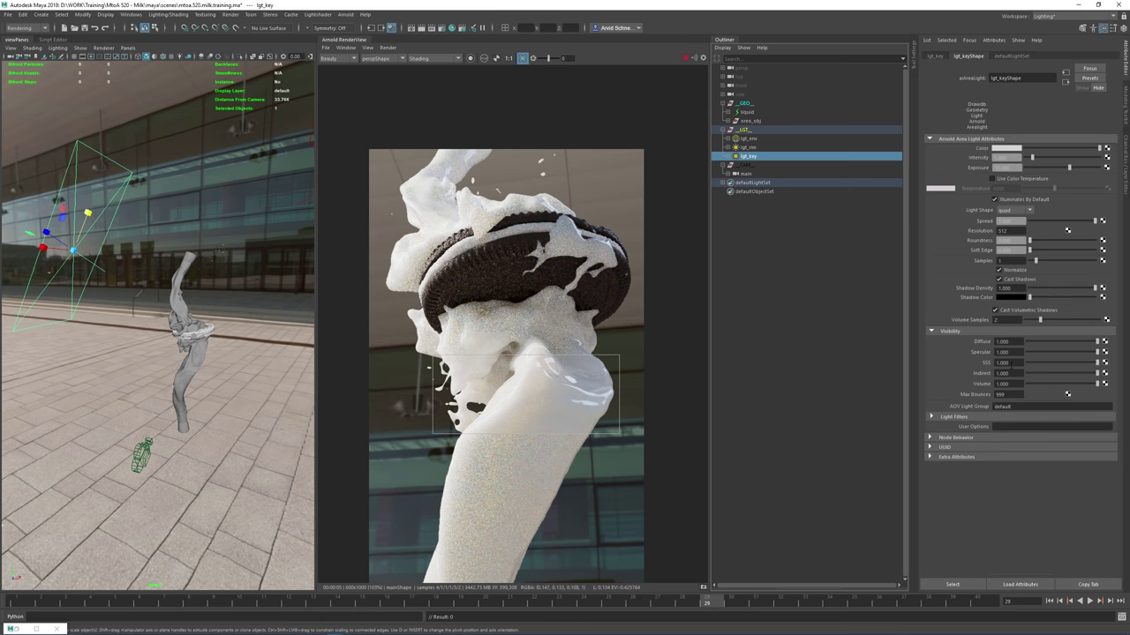
left_click_drag(1012, 364, 982, 368)
type("0")
key("Return")
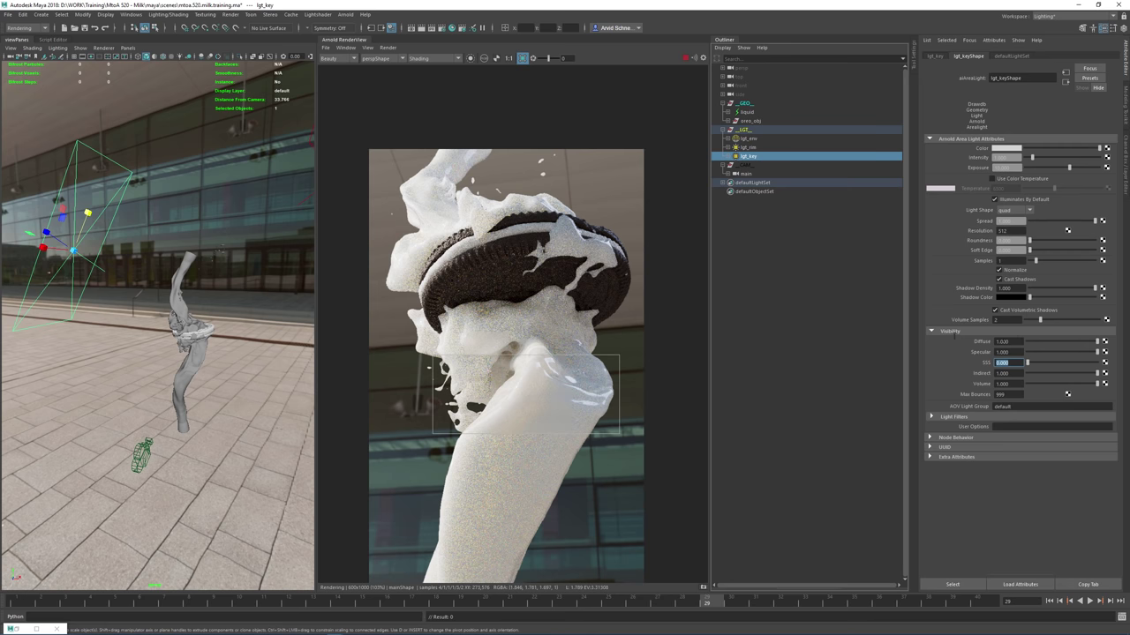
left_click_drag(1010, 342, 954, 335)
type("0")
key("Return")
left_click_drag(401, 209, 497, 313)
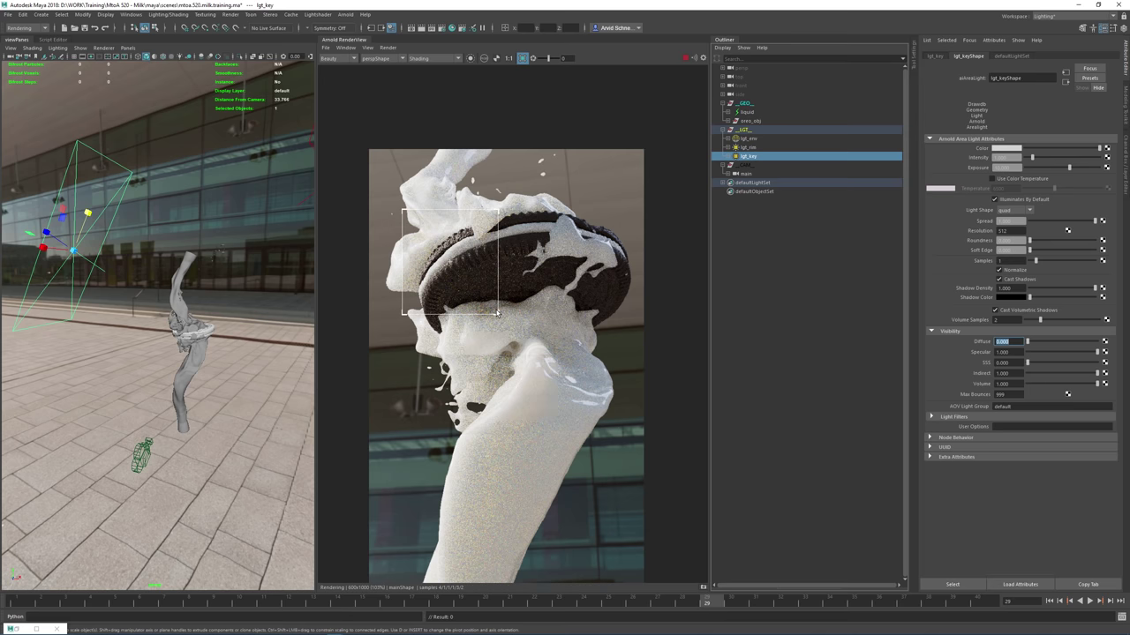
left_click(568, 296)
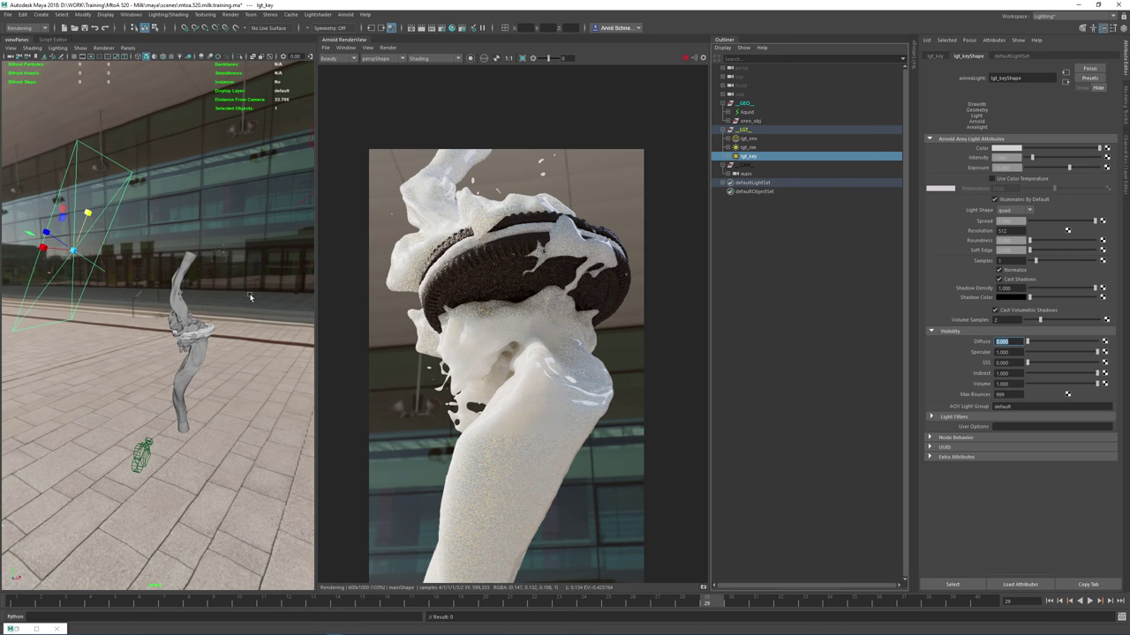
Switch the Arnold RenderView's debug shading to Basic and save the scene
left_click_drag(219, 277, 205, 347, "alt")
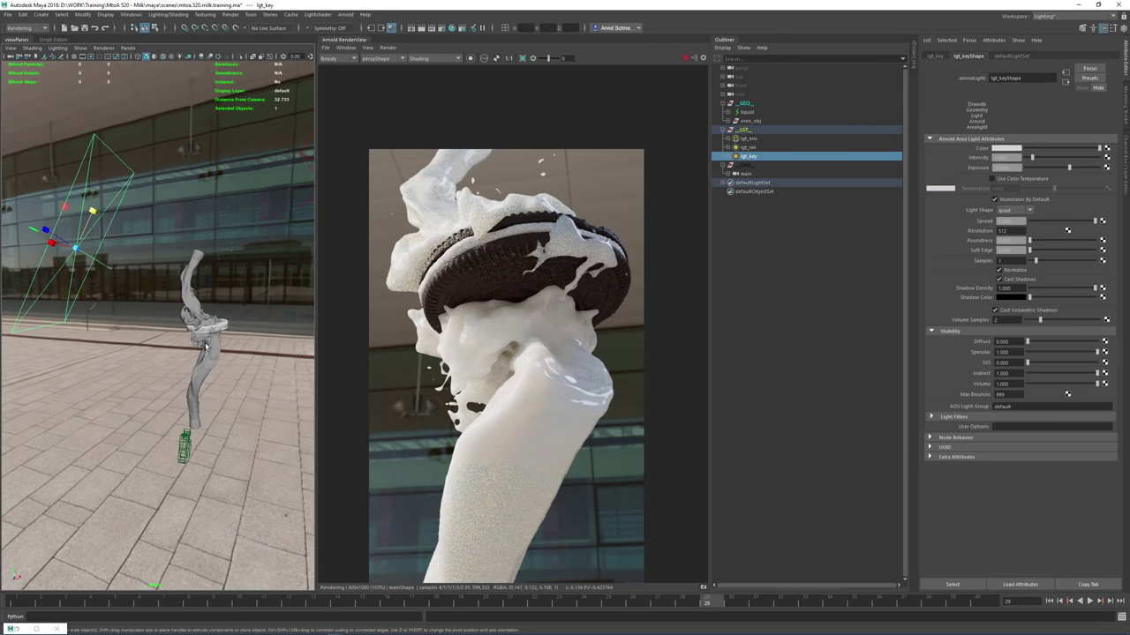
left_click(424, 59)
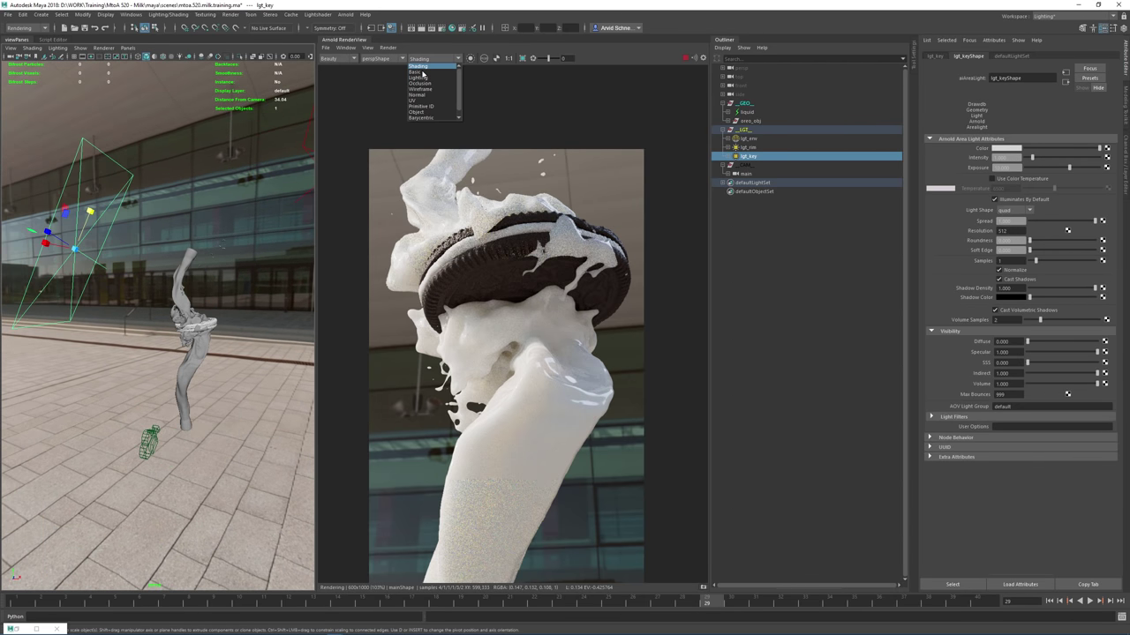
left_click(418, 71)
left_click(84, 29)
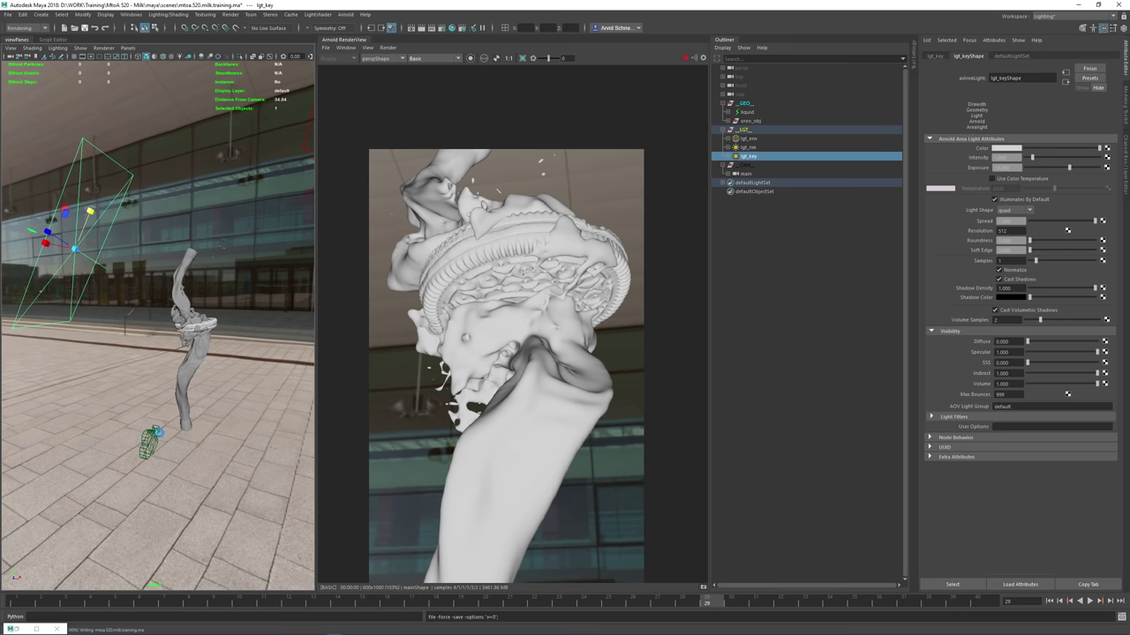
Select the main render camera and open its Arnold attributes to examine the depth-of-field settings
left_click(150, 442)
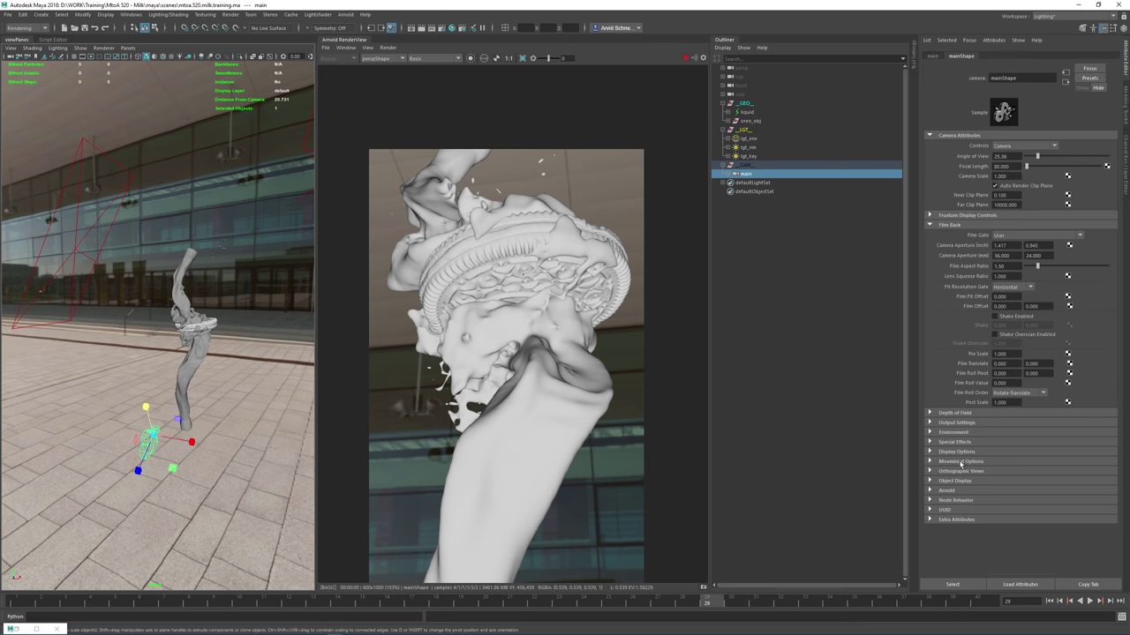
left_click(946, 491)
scroll(946, 498, "down", 3)
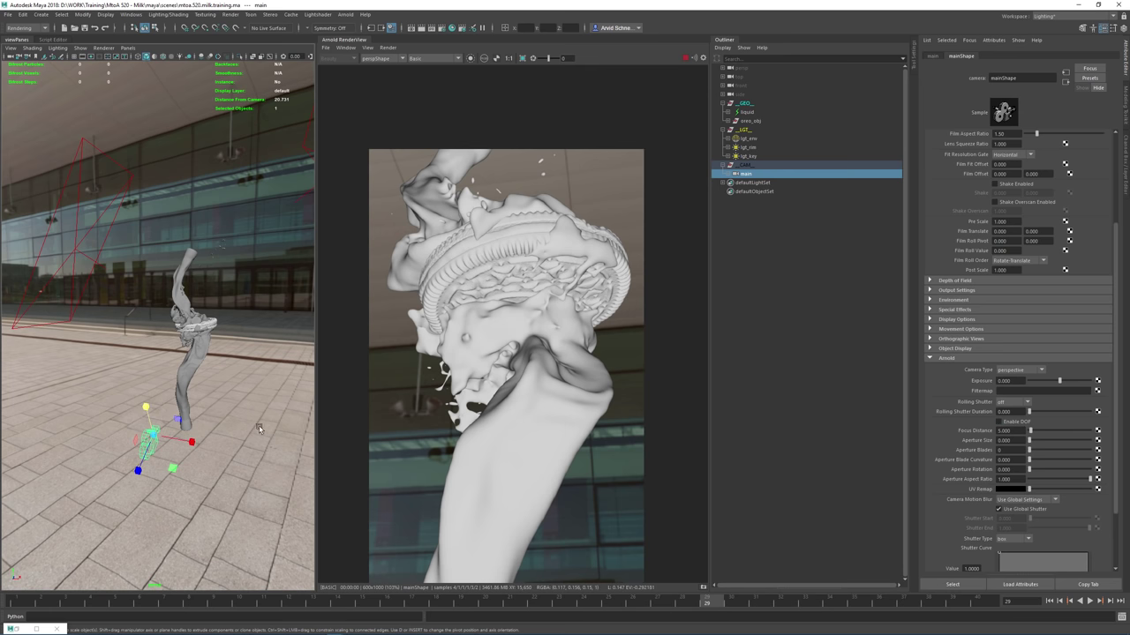
Create a Lightshader Focus Rig from the main camera and oreo_obj, keeping the Helper commands floating over the viewport
left_click_drag(195, 349, 139, 350, "alt")
middle_click_drag(139, 349, 174, 343, "alt")
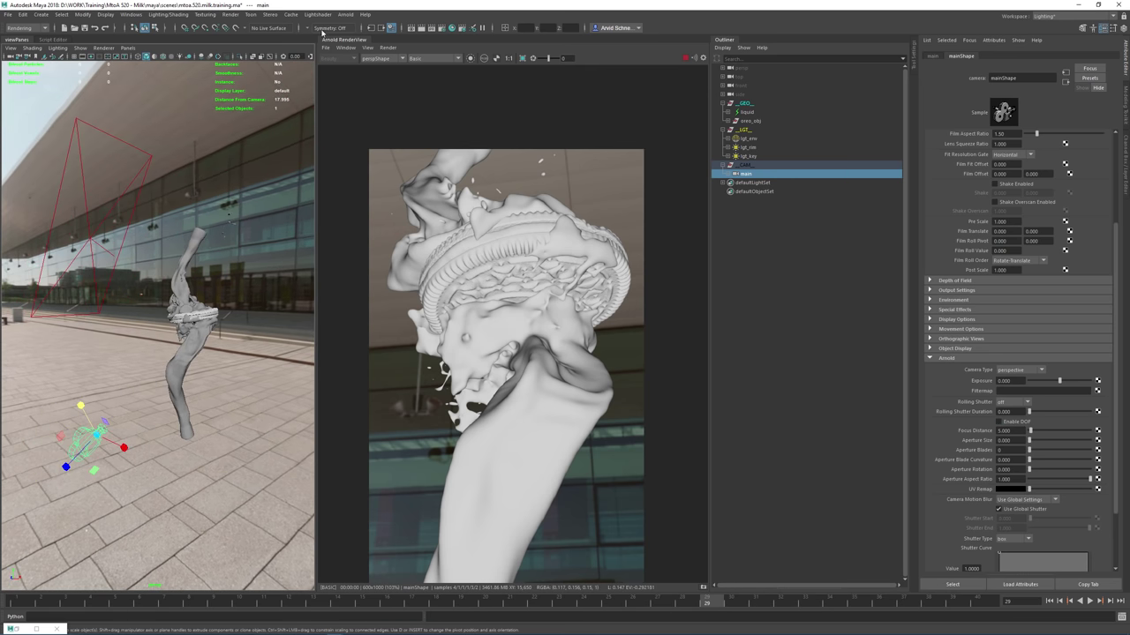
left_click(317, 14)
mouse_move(344, 32)
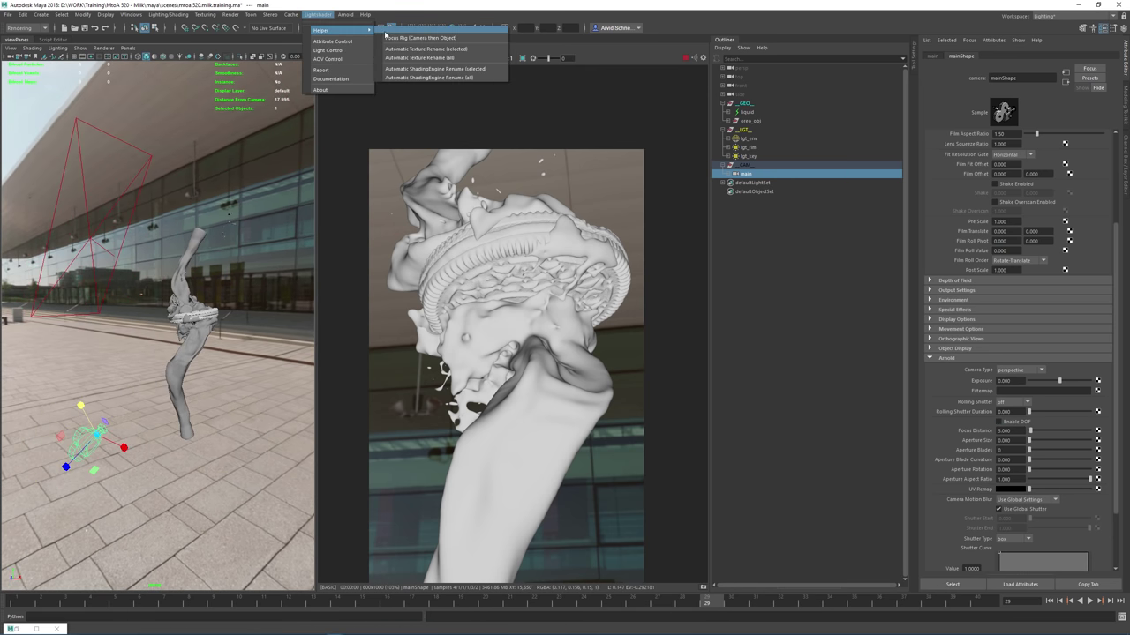
left_click(413, 31)
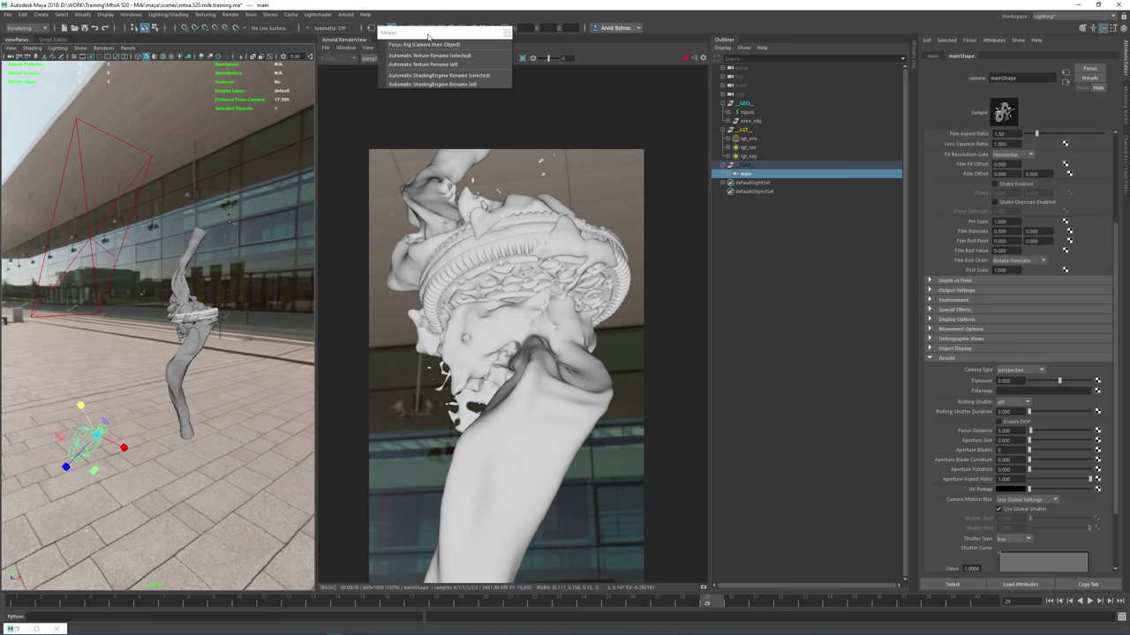
left_click_drag(428, 36, 249, 131)
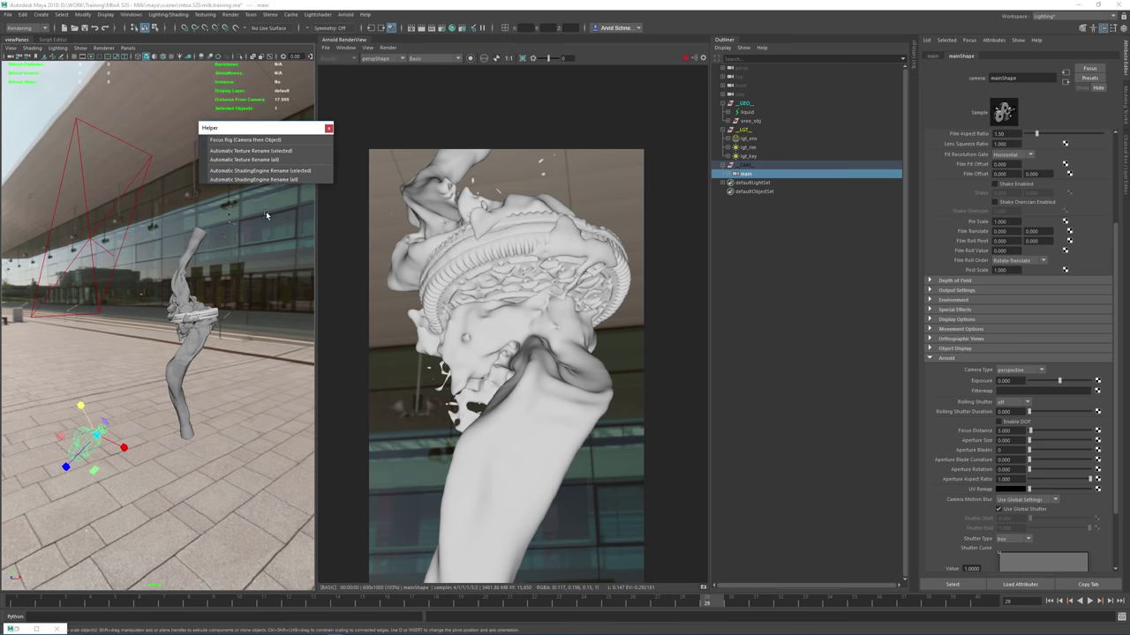
left_click(759, 175)
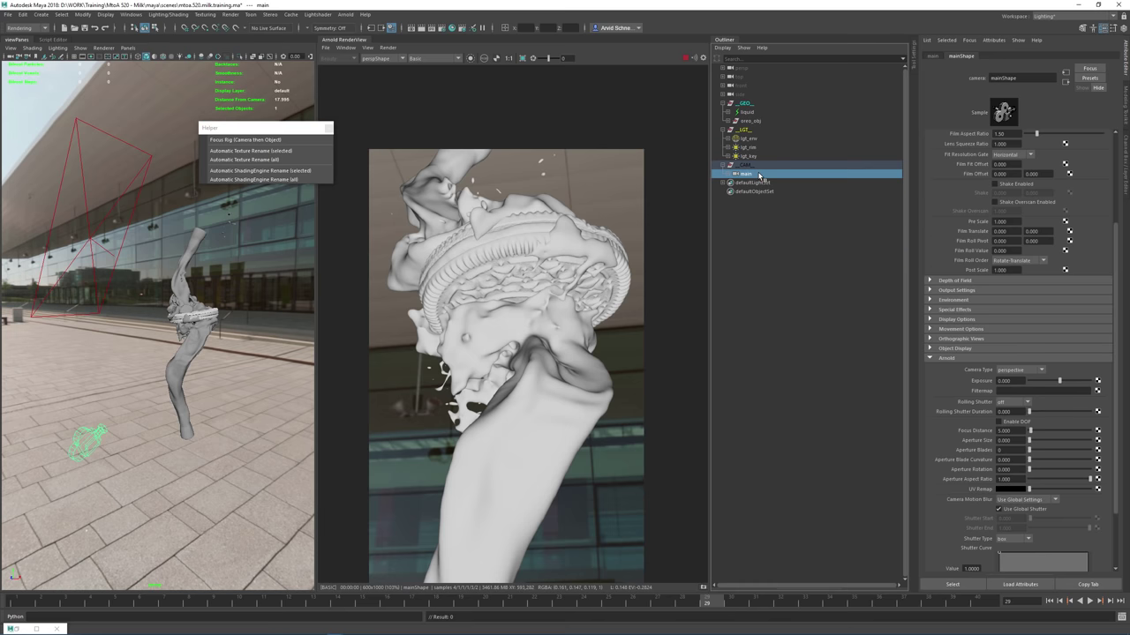
left_click(758, 122, "ctrl")
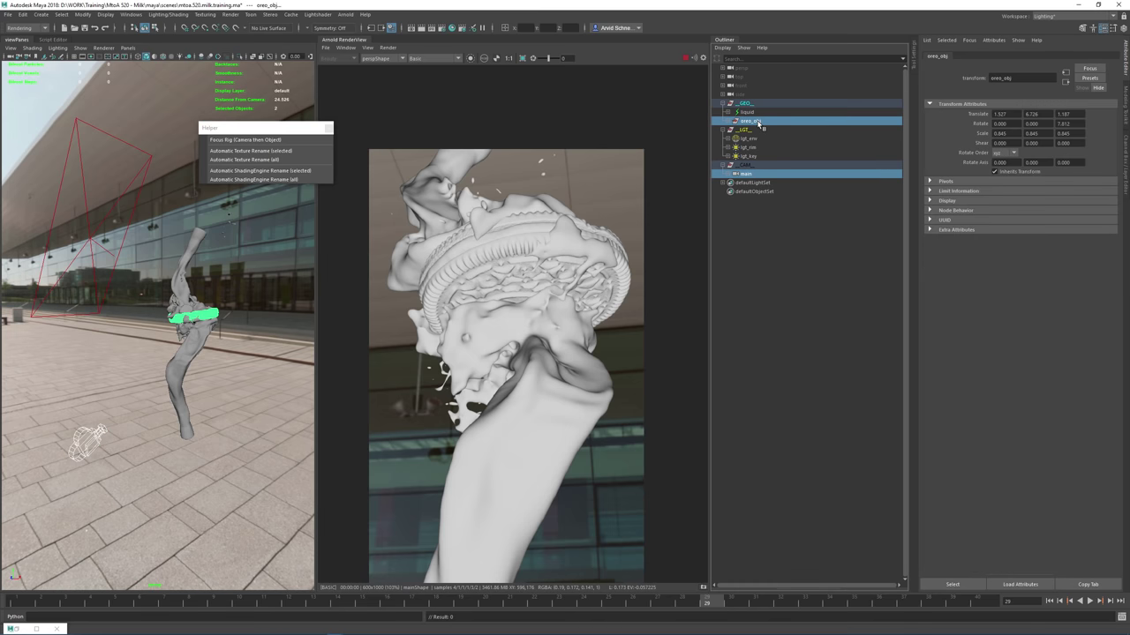
left_click(238, 141)
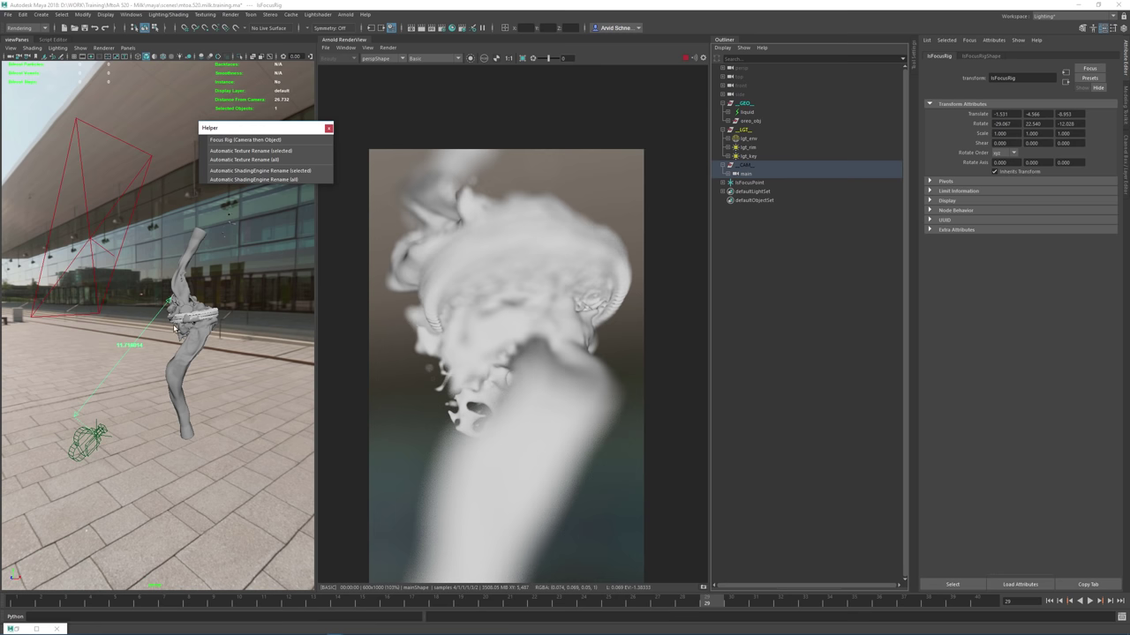
Close the floating Helper commands, select lsFocusPoint, and move it away from the cookie beside the splash
right_click_drag(174, 375, 212, 384, "alt")
left_click_drag(212, 385, 219, 325, "alt")
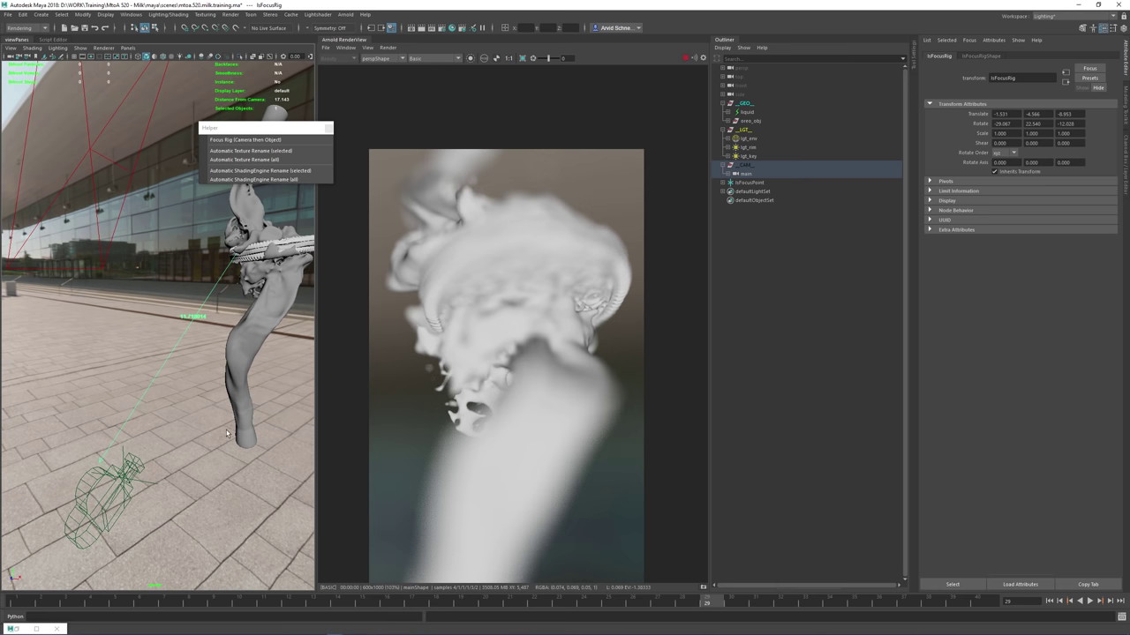
left_click(328, 127)
left_click(747, 183)
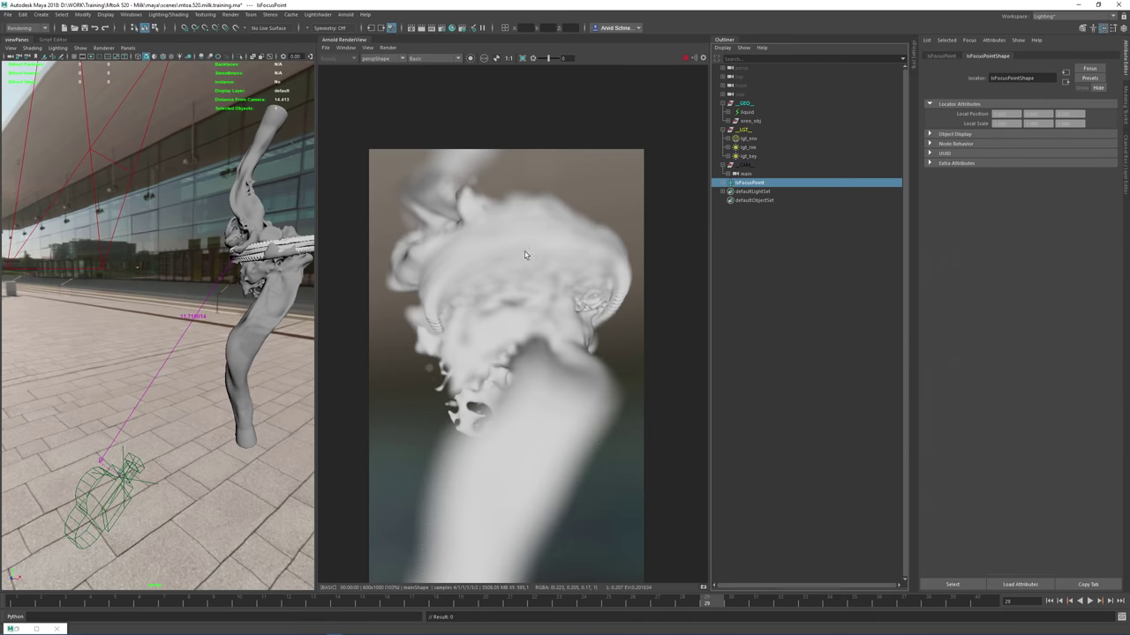
key("w")
left_click_drag(296, 258, 316, 328, "alt")
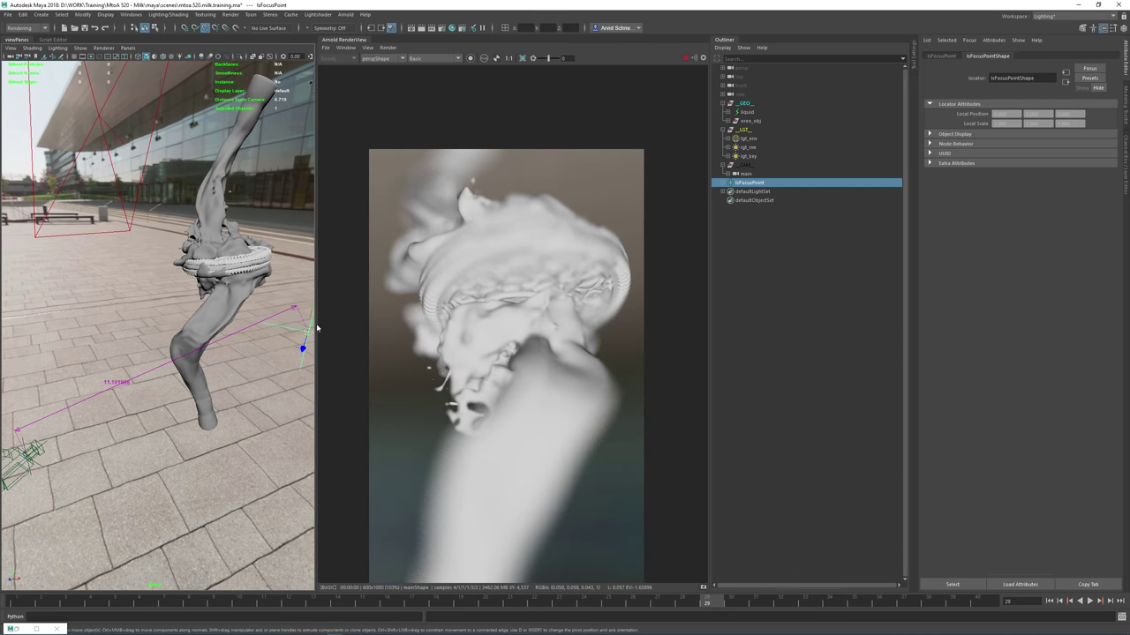
Move lsFocusPoint to several positions along the milk splash and above the cookie to try out different focus distances
left_click_drag(186, 325, 164, 312)
left_click(196, 336)
middle_click_drag(164, 312, 231, 342, "alt")
left_click_drag(231, 342, 214, 325, "alt")
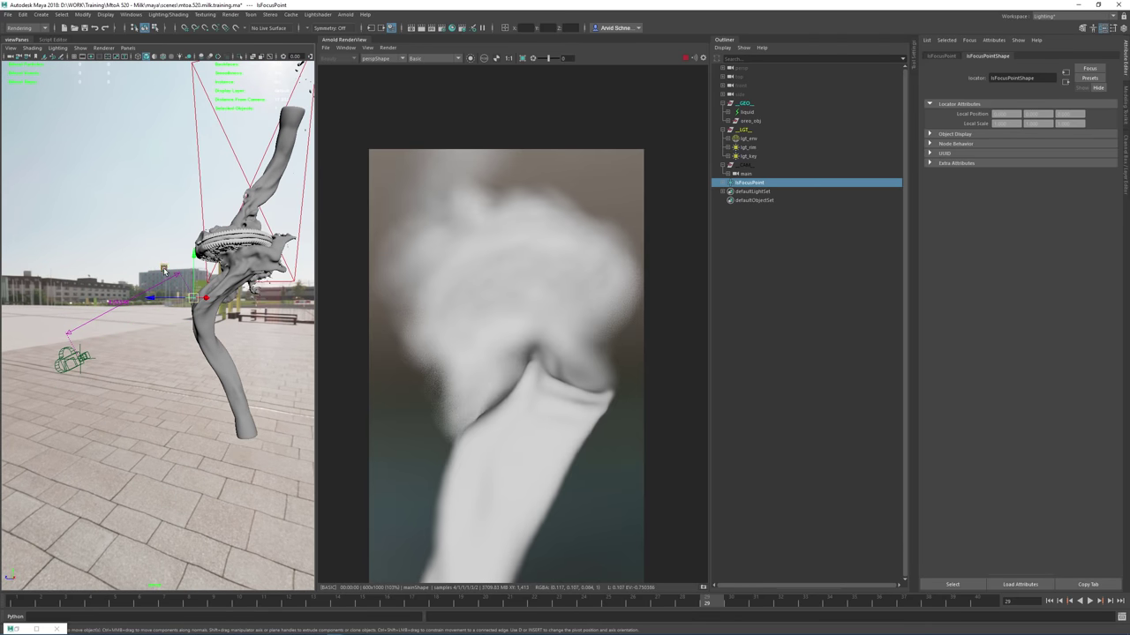
left_click(183, 219)
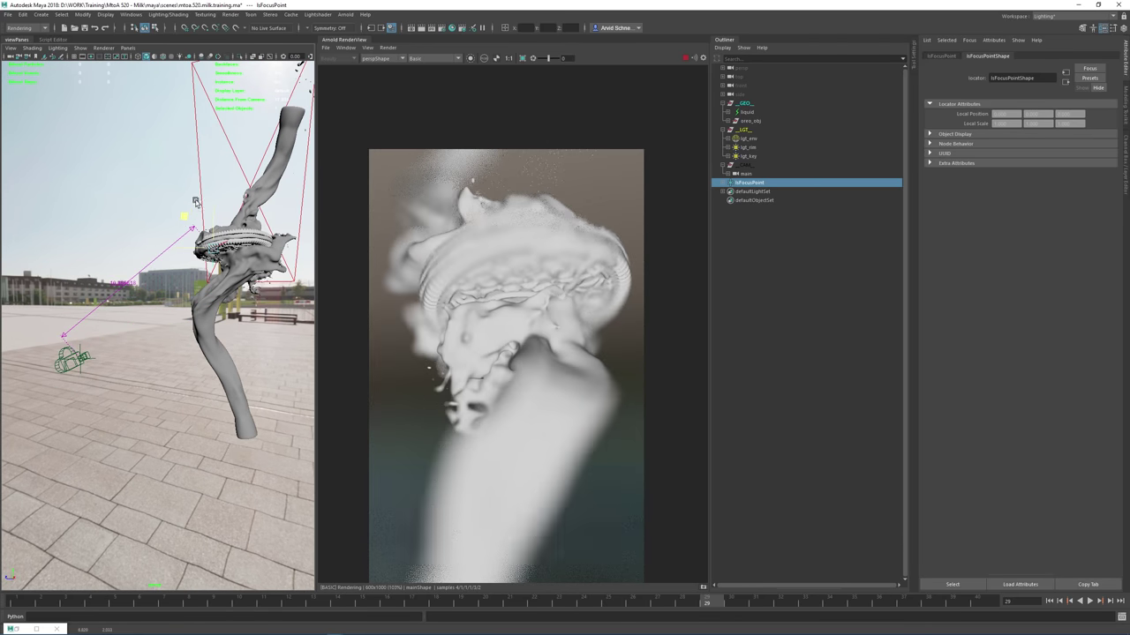
left_click(227, 168)
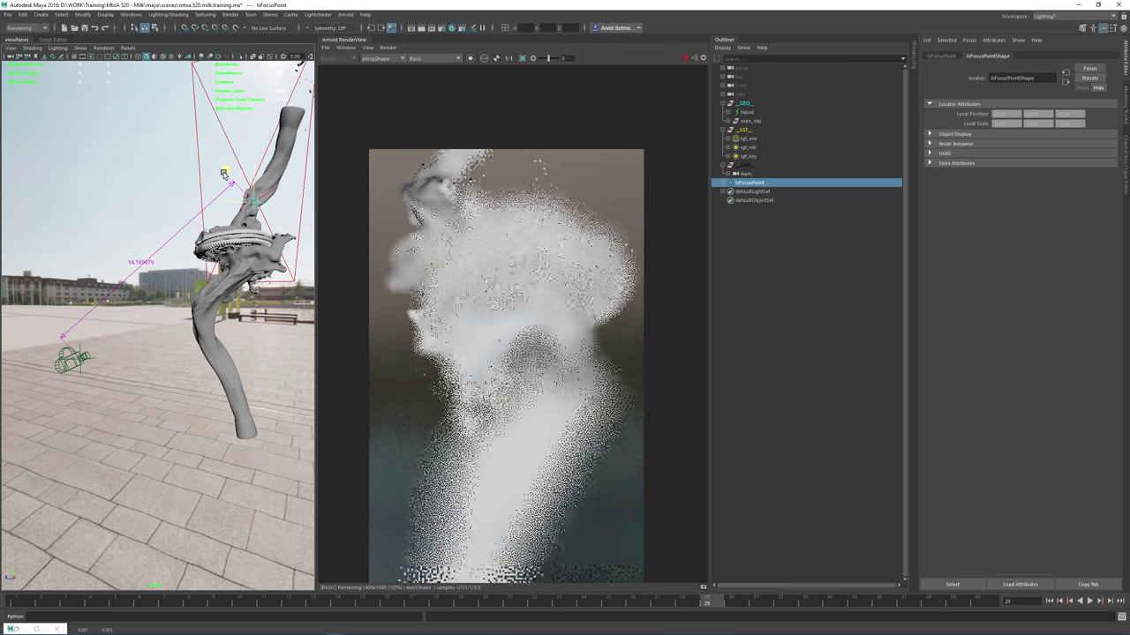
left_click(228, 223)
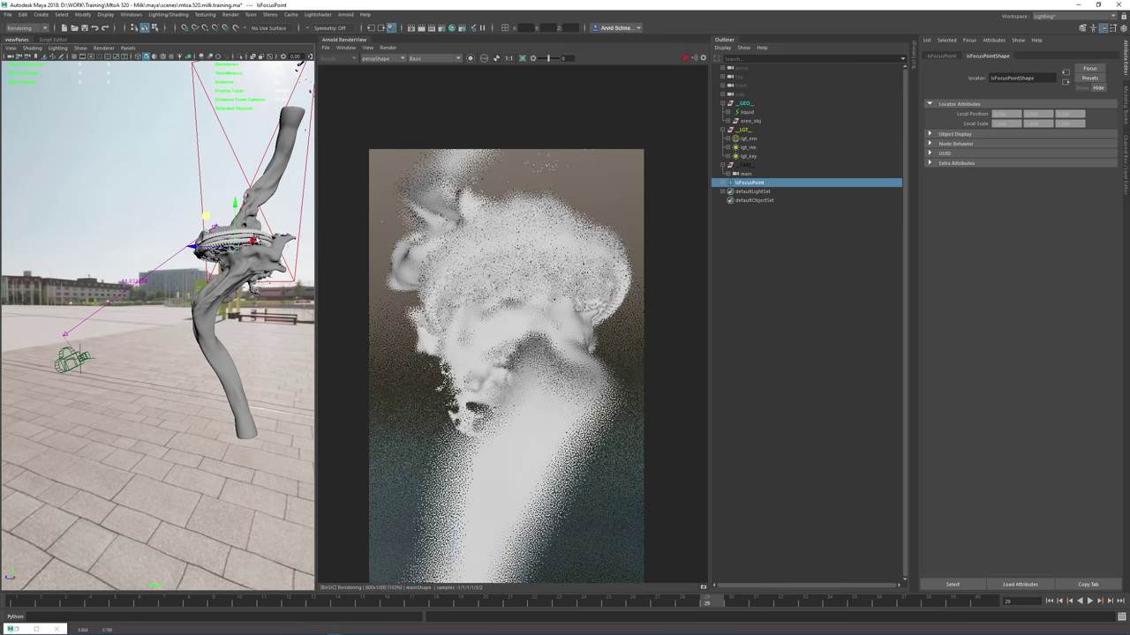
Snap lsFocusPoint to a vertex on the cookie's ribbed rim so the camera focuses on the cookie's edge
left_click_drag(150, 178, 248, 256, "alt")
middle_click_drag(248, 256, 173, 217, "alt")
right_click_drag(173, 217, 279, 313, "alt")
middle_click_drag(279, 312, 253, 329, "alt")
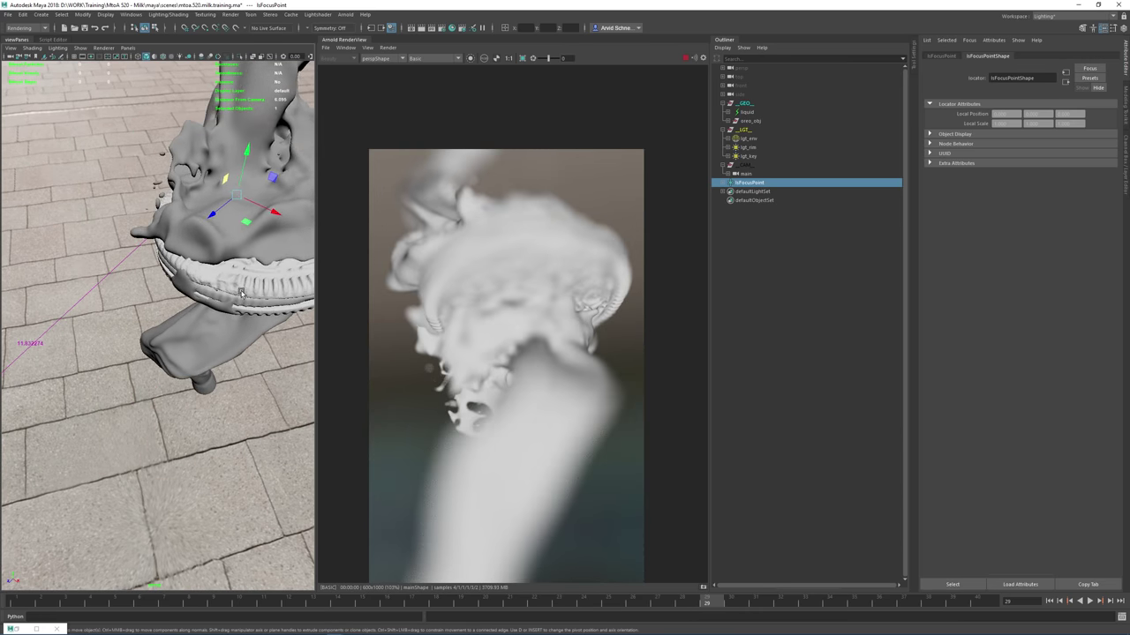
key("v")
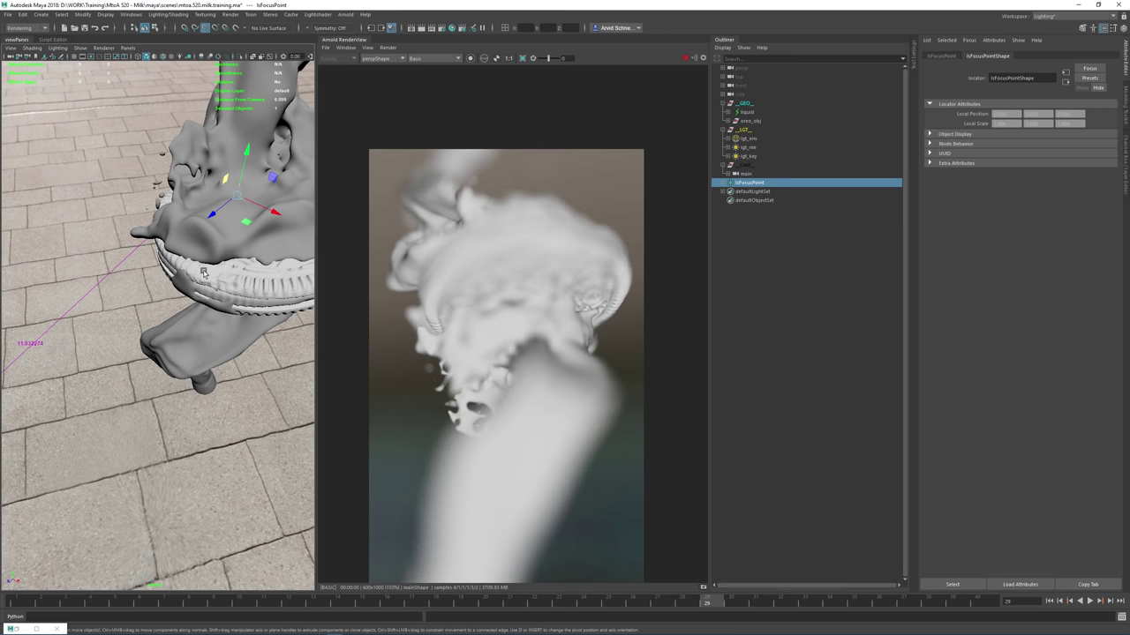
middle_click(202, 271)
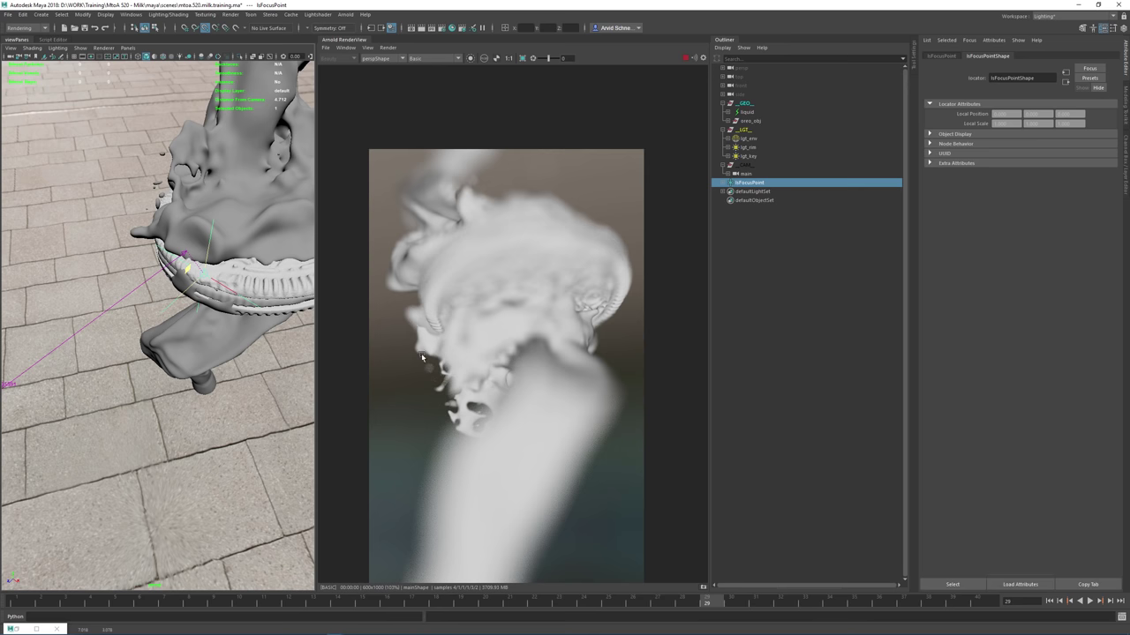
middle_click_drag(218, 406, 209, 418)
key("w")
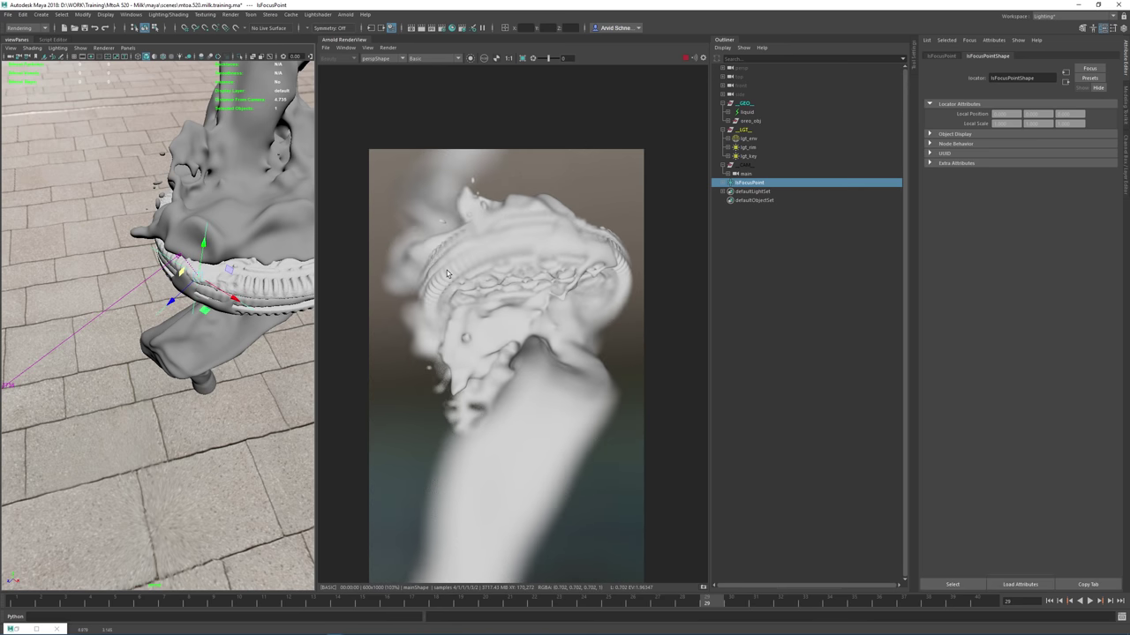
Lower lsFocusPoint slightly along its vertical axis on the cookie's rim
left_click_drag(175, 369, 226, 323, "alt")
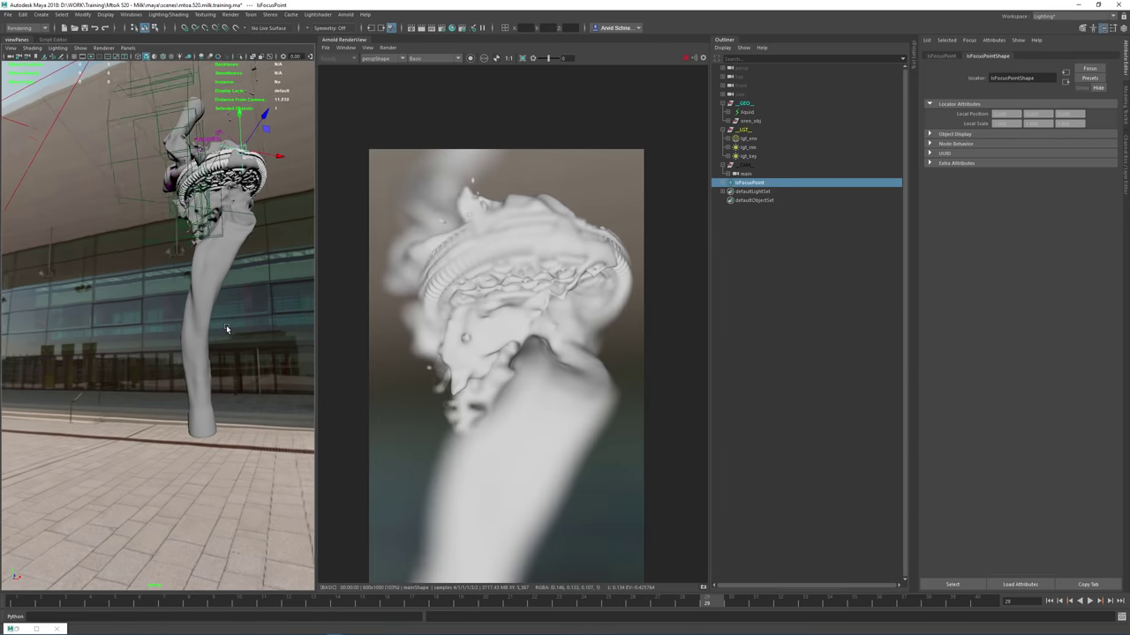
middle_click_drag(226, 316, 228, 344, "alt")
left_click_drag(286, 206, 276, 215, "alt")
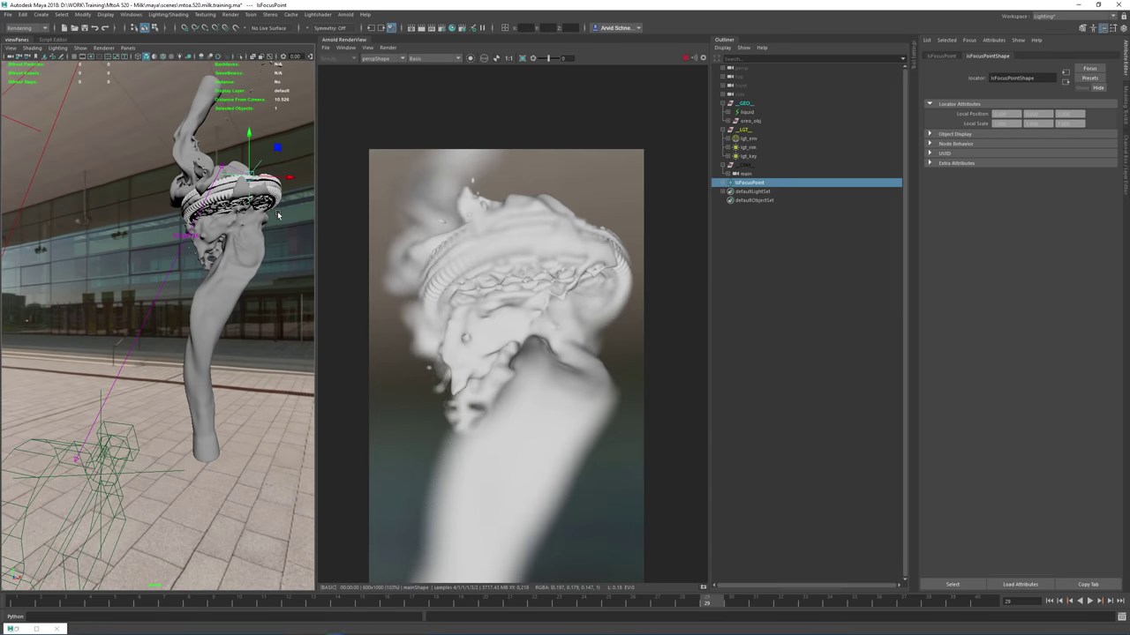
left_click_drag(249, 136, 249, 146)
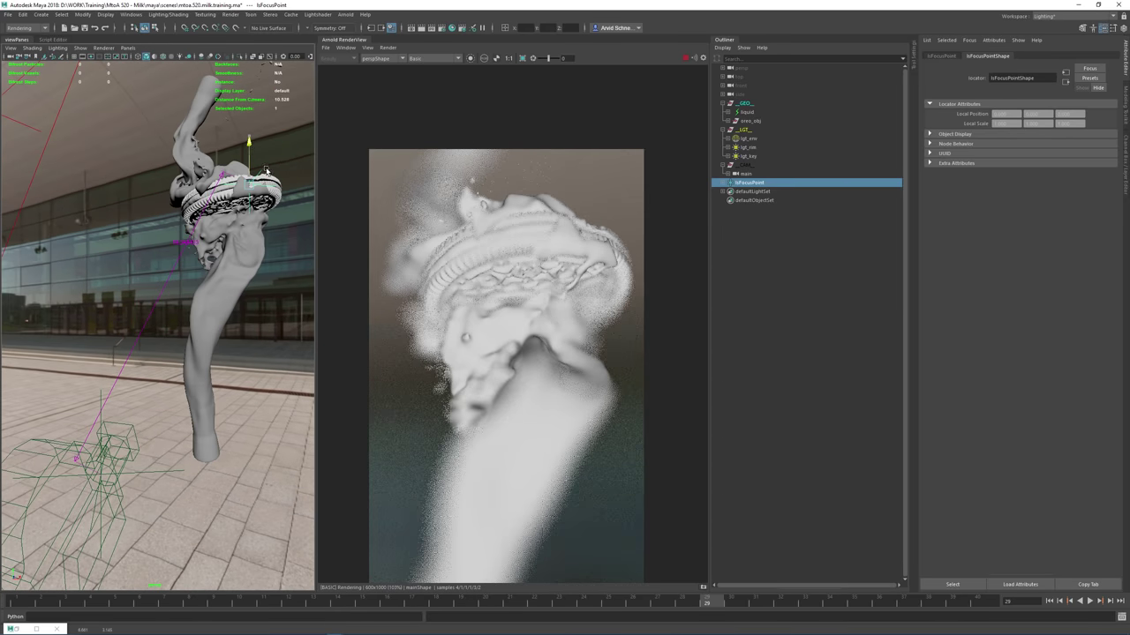
left_click_drag(265, 186, 249, 155, "alt")
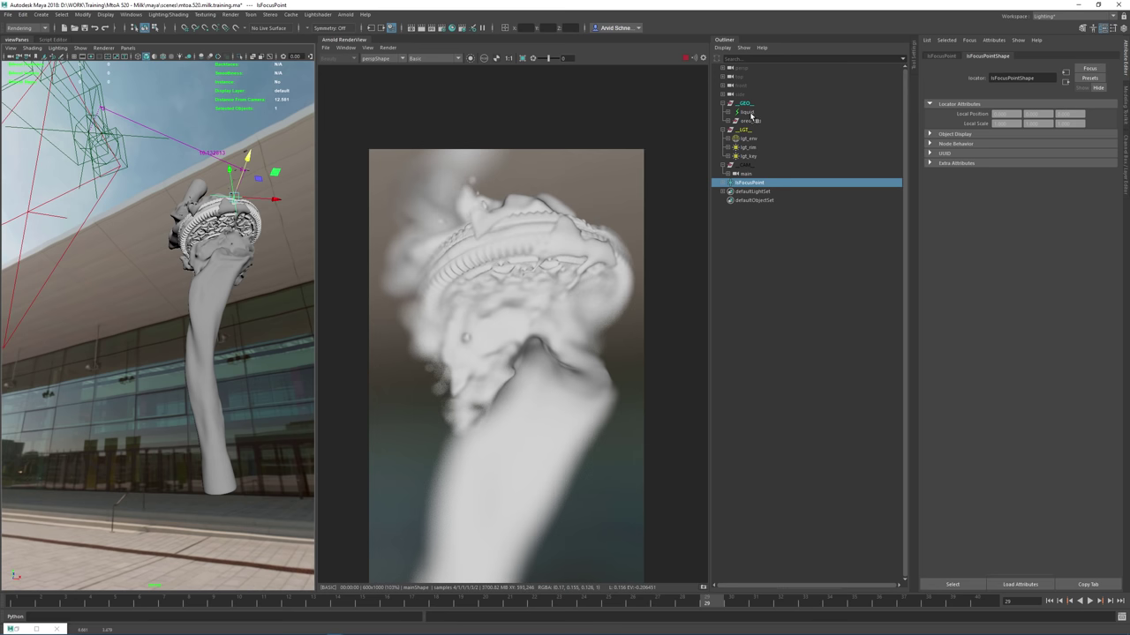
Try an Arnold aperture size of 0.1 on the main camera, raise it to 0.2, and save the scene
left_click(764, 174)
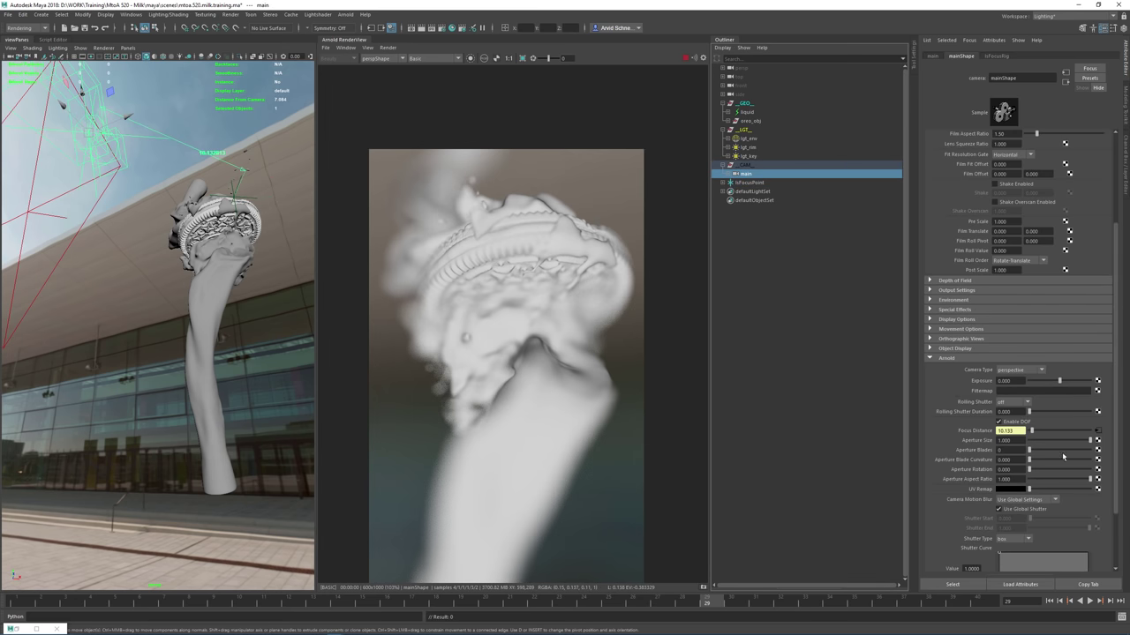
left_click(1011, 439)
left_click_drag(1010, 441, 988, 443)
type("0.1")
key("Return")
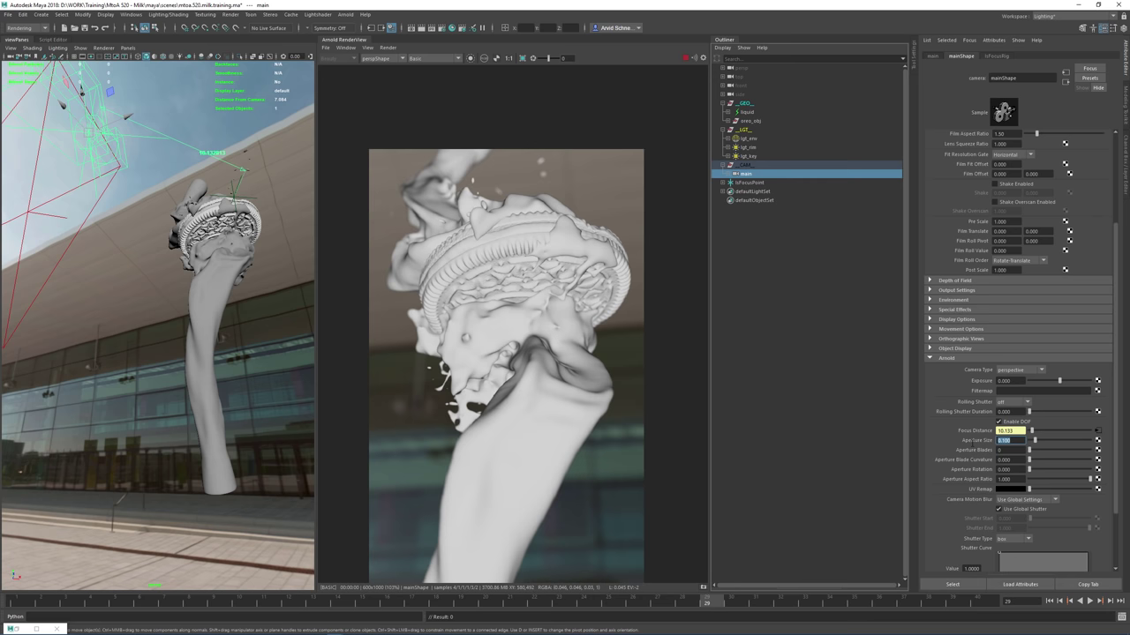
type("0.2")
key("Return")
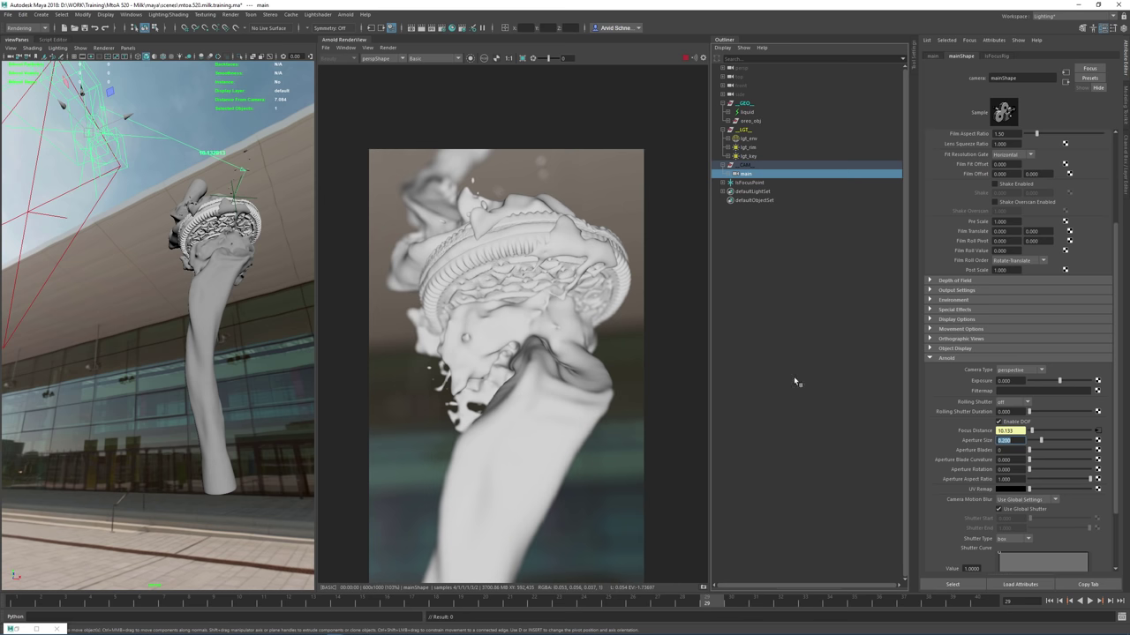
left_click(85, 27)
Enable motion blur in the Arnold render settings and turn off depth of field on the main camera
left_click(442, 28)
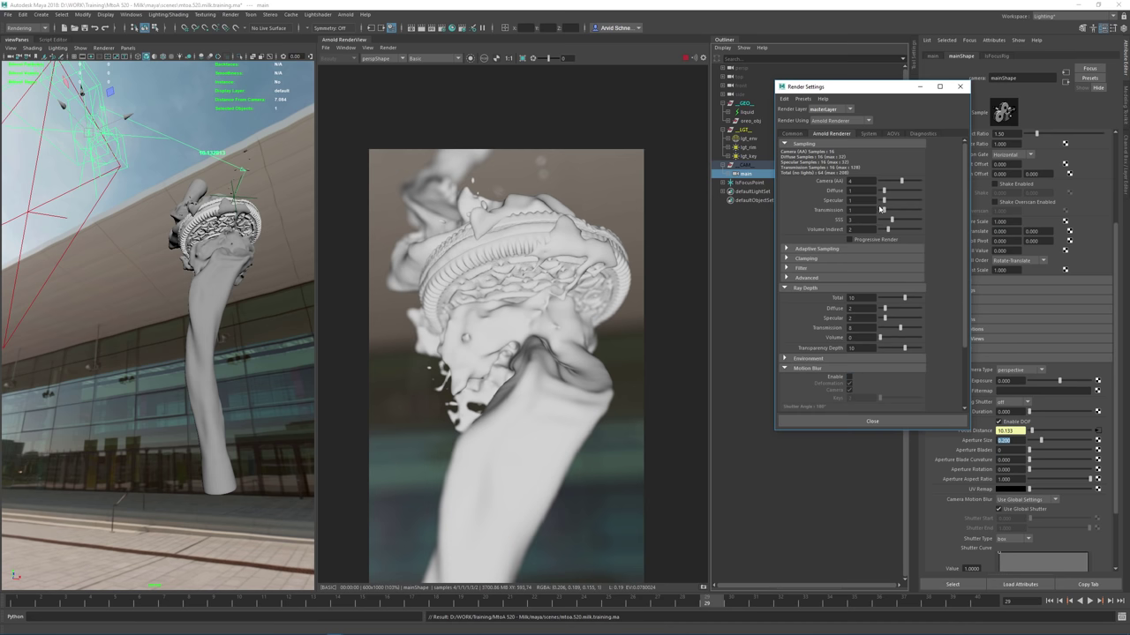
left_click_drag(858, 221, 790, 223)
left_click(849, 377)
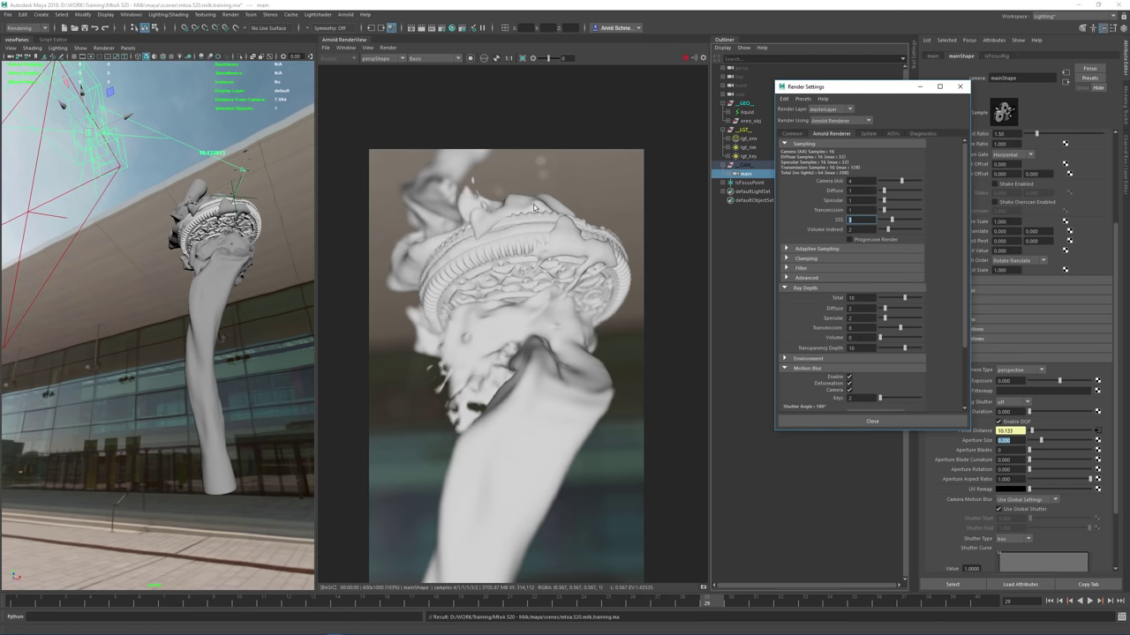
left_click(1014, 423)
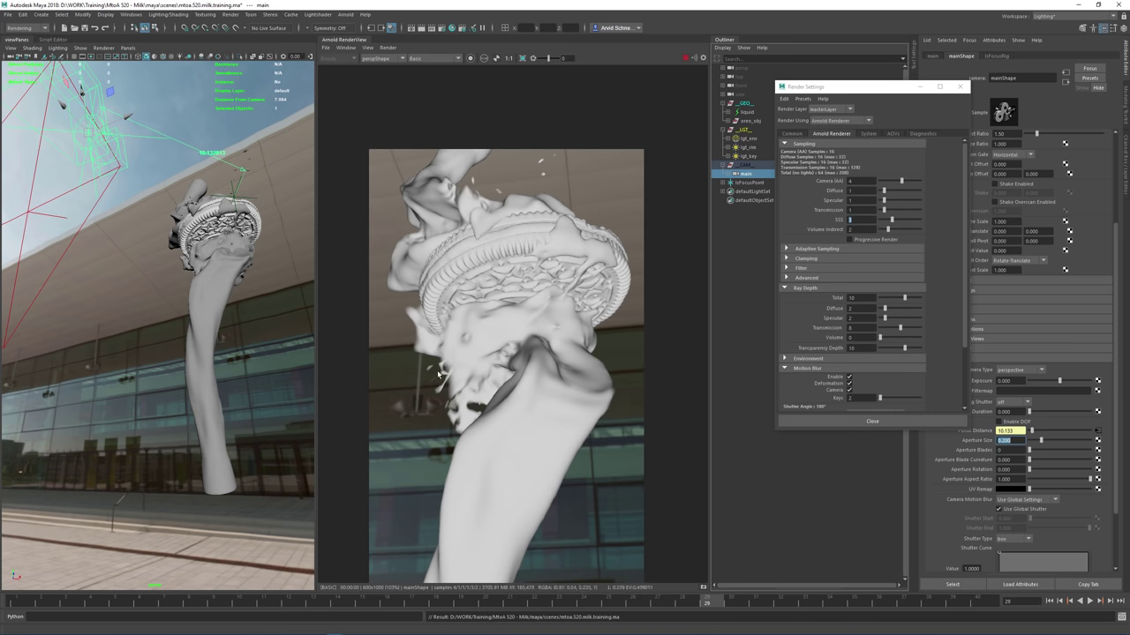
Set the liquid GPU cache's Arnold velocity scale to 2 to lengthen the milk's motion blur
left_click(748, 112)
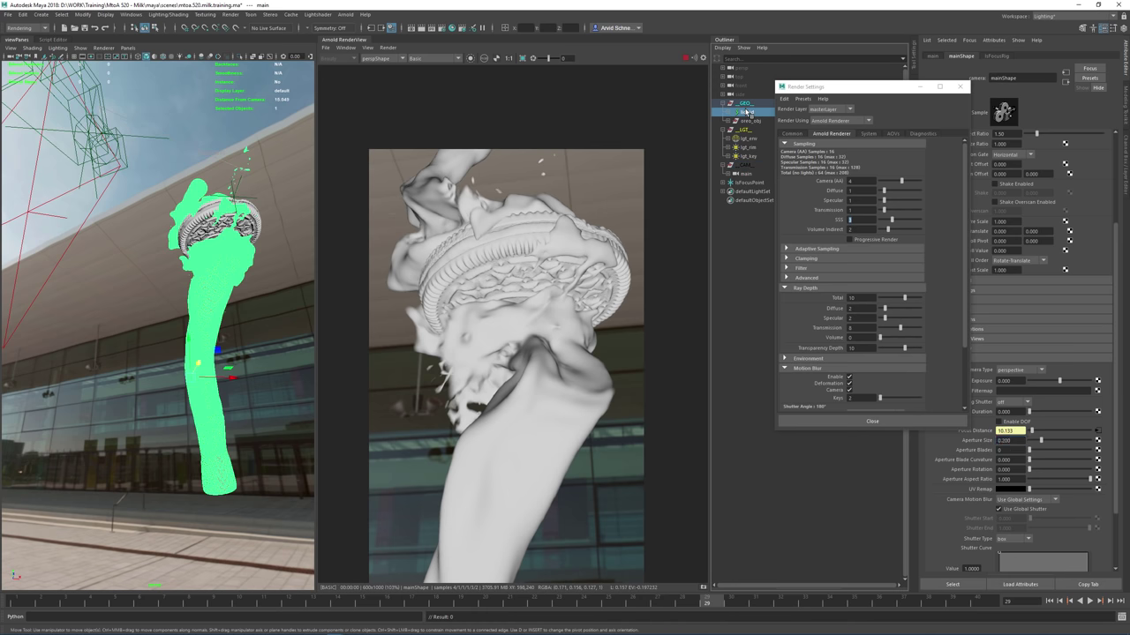
left_click_drag(862, 89, 783, 117)
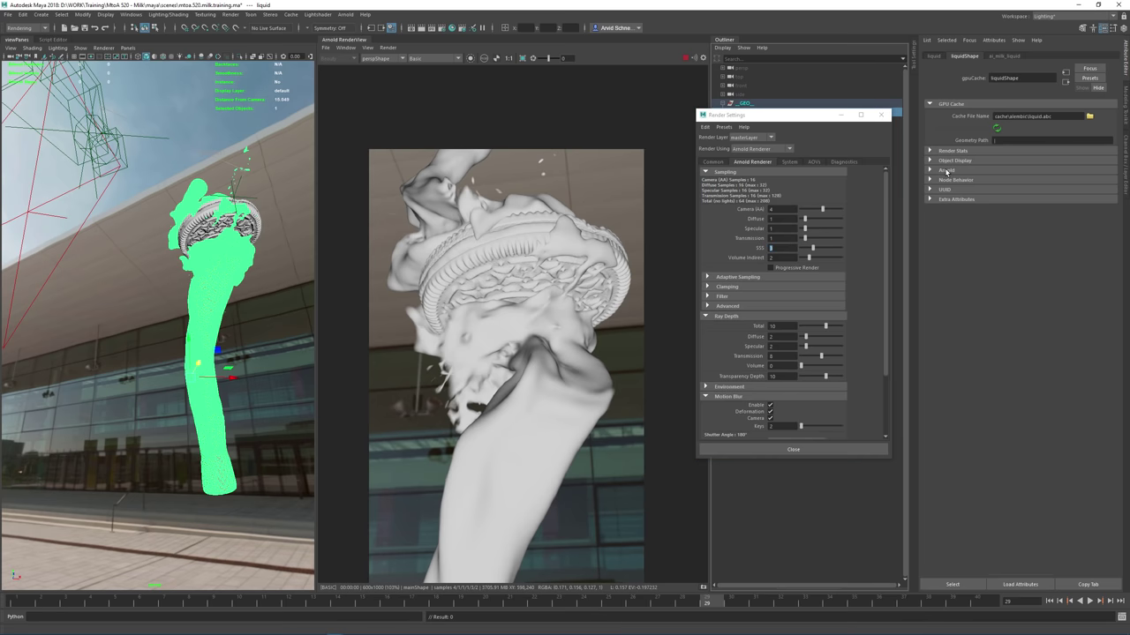
left_click(947, 171)
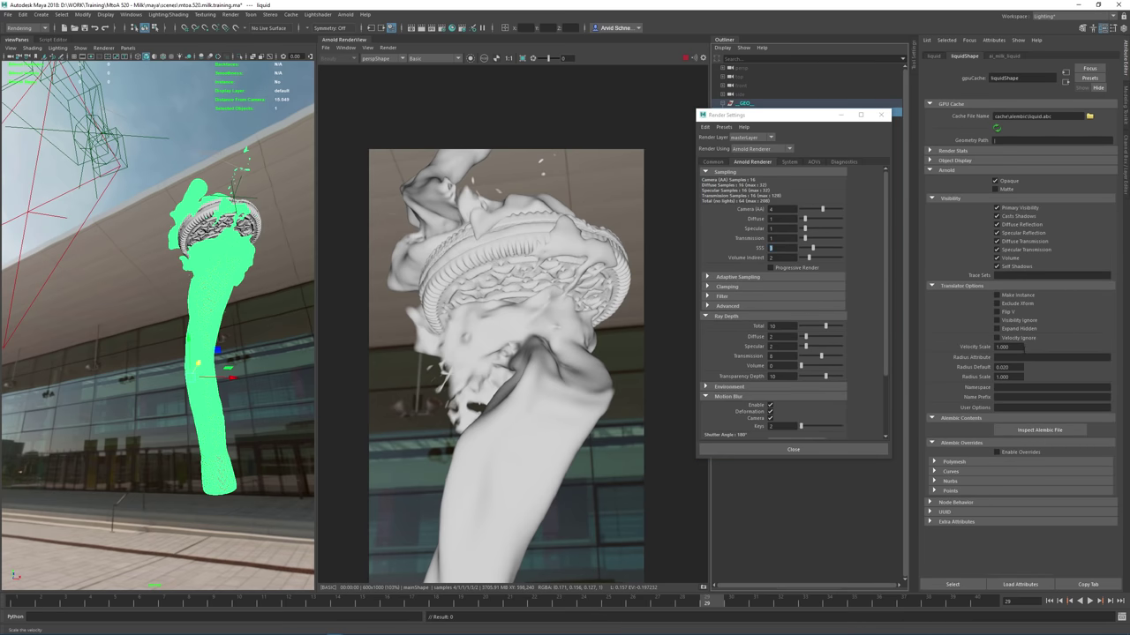
left_click_drag(1024, 347, 951, 346)
type("2")
key("Return")
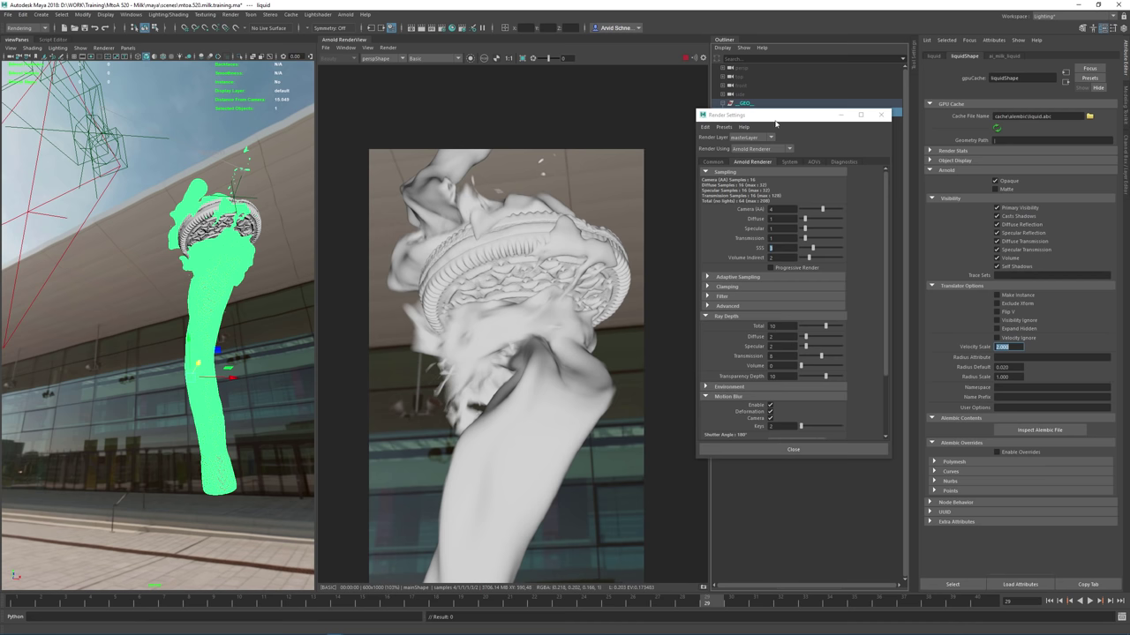
left_click_drag(775, 118, 884, 123)
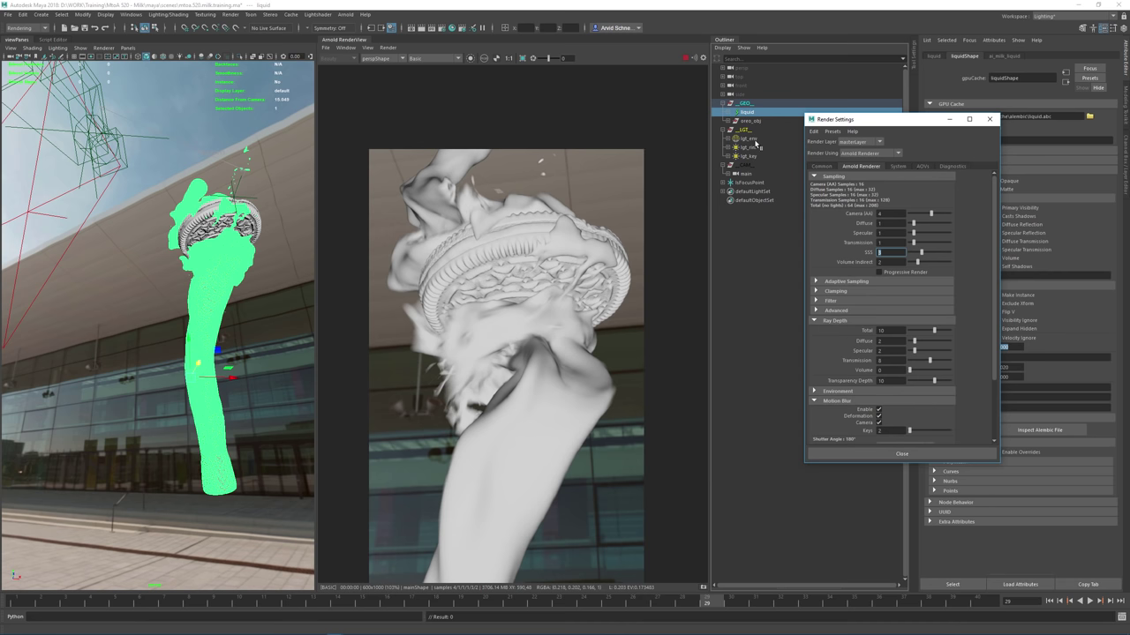
Turn depth of field back on in the main camera's Arnold attributes
left_click(763, 175)
left_click_drag(929, 126, 822, 131)
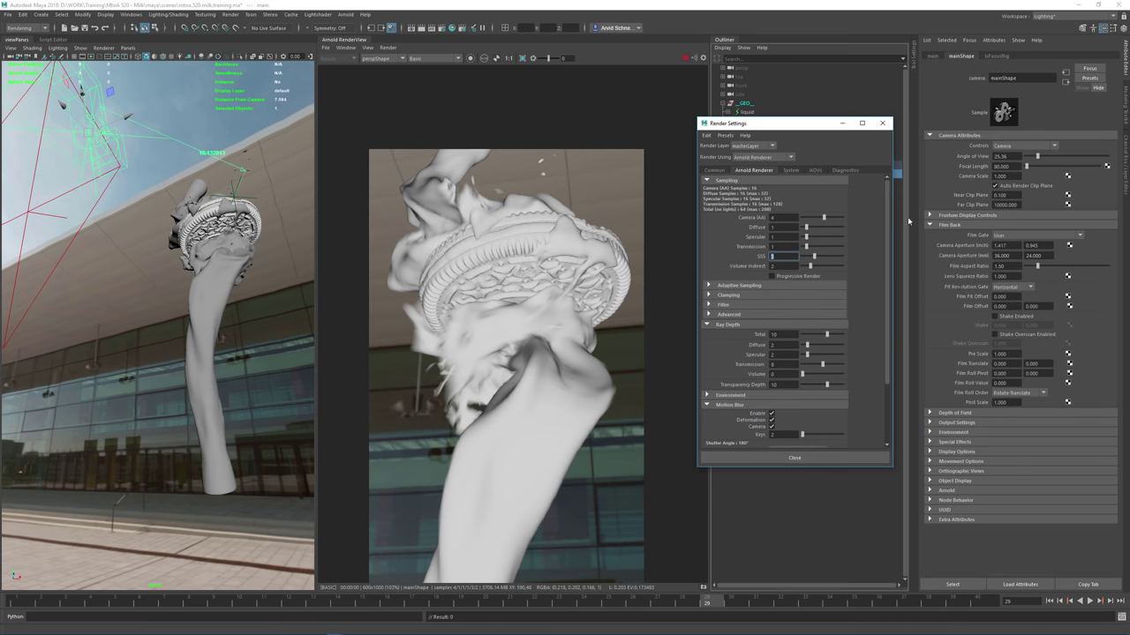
left_click(953, 452)
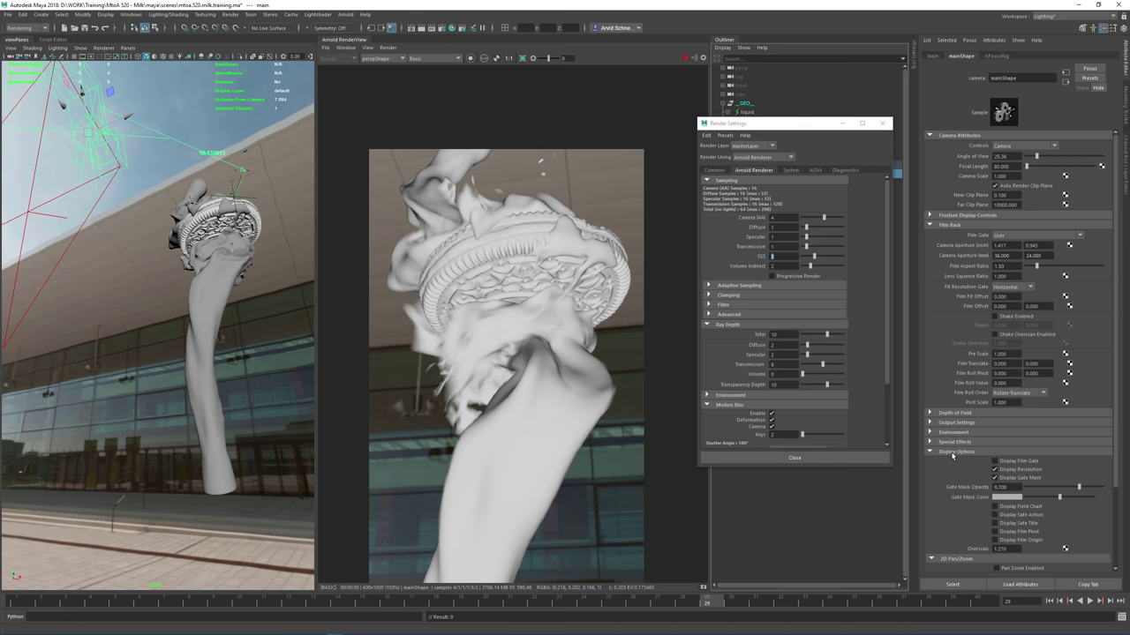
left_click(953, 452)
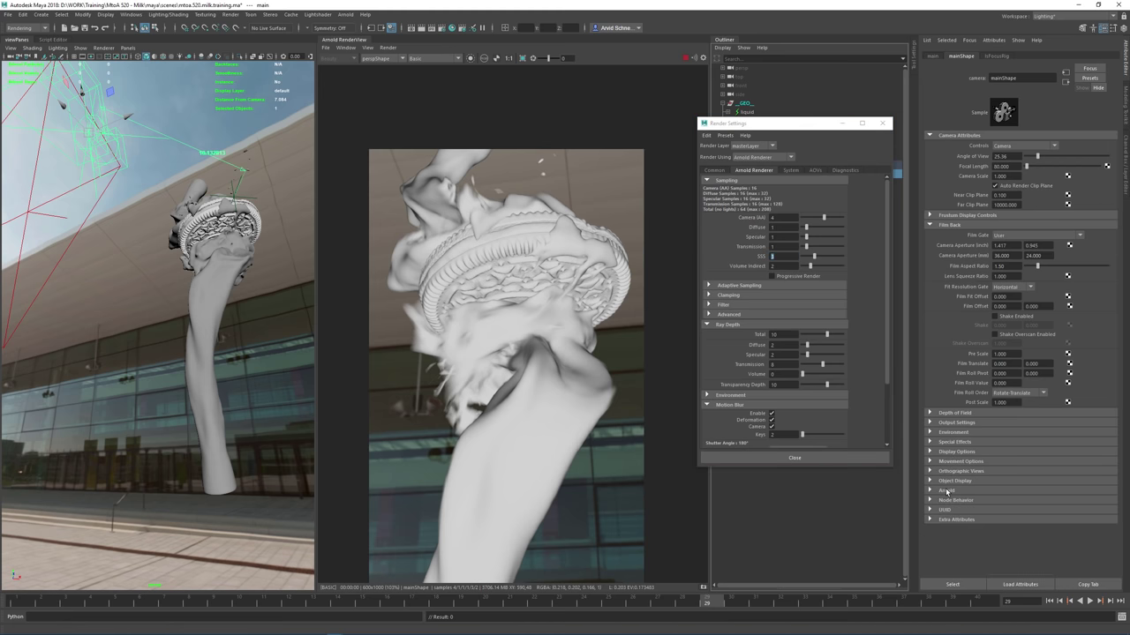
left_click(946, 492)
left_click(998, 553)
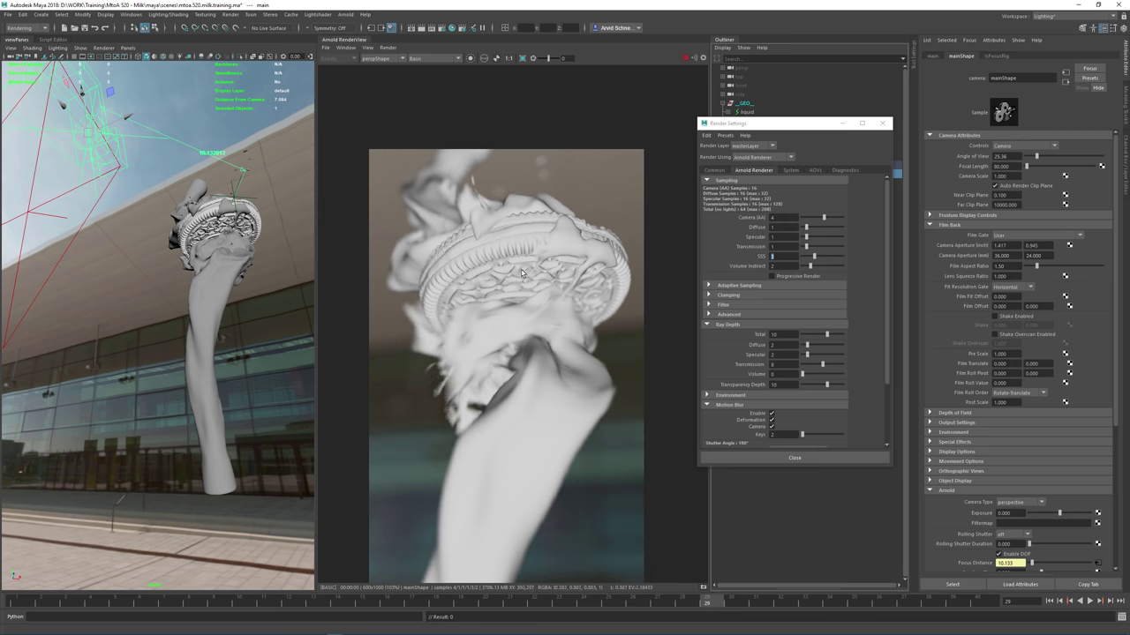
Set the main camera's Arnold aperture size to 0.15, keeping Basic debug shading in the render view
left_click_drag(737, 124, 838, 137)
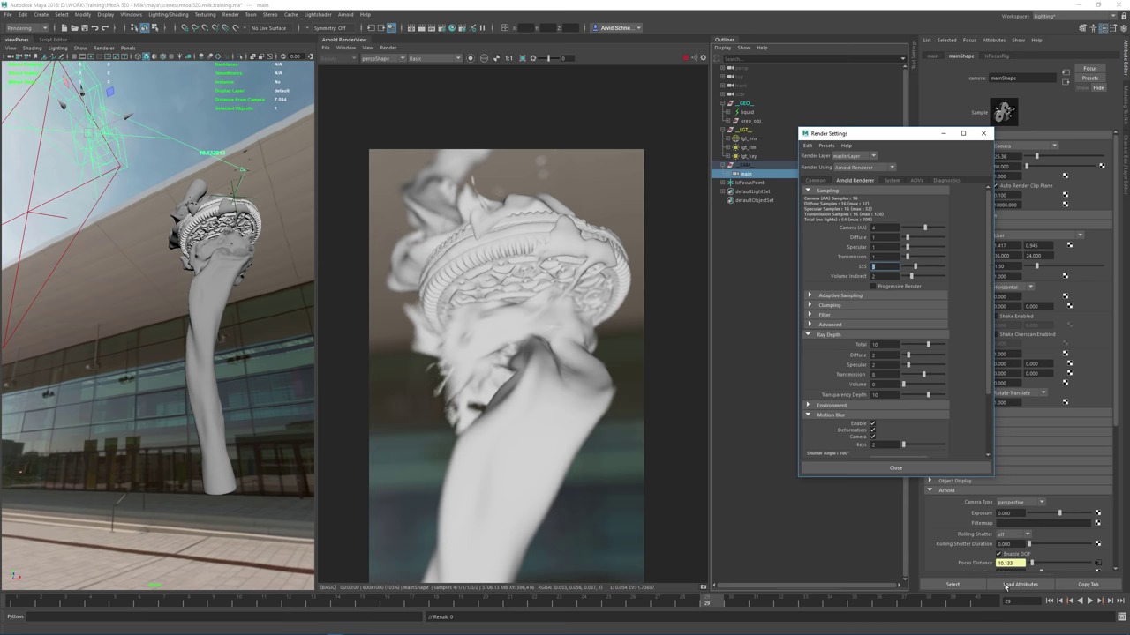
scroll(1011, 574, "down", 1)
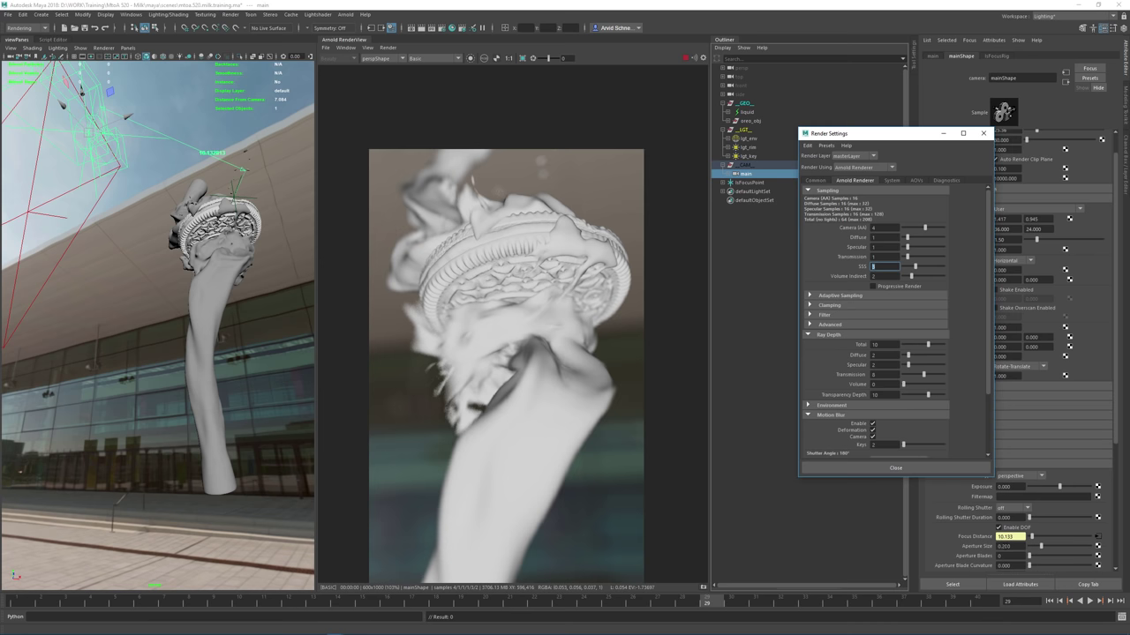
double_click(1015, 546)
type("0.15")
key("Return")
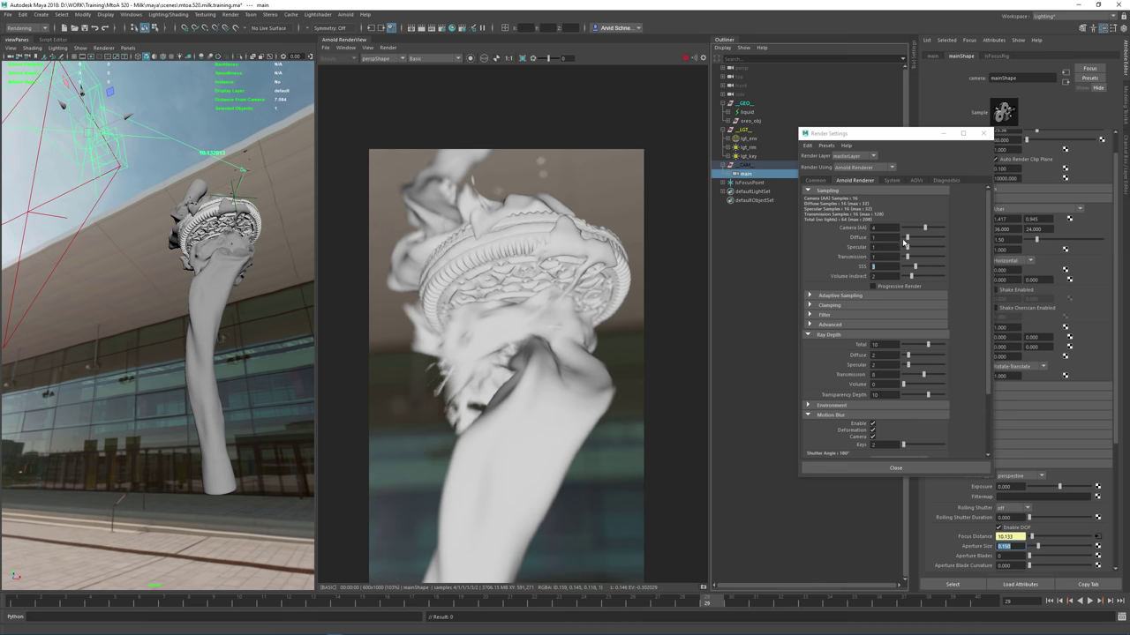
left_click(427, 58)
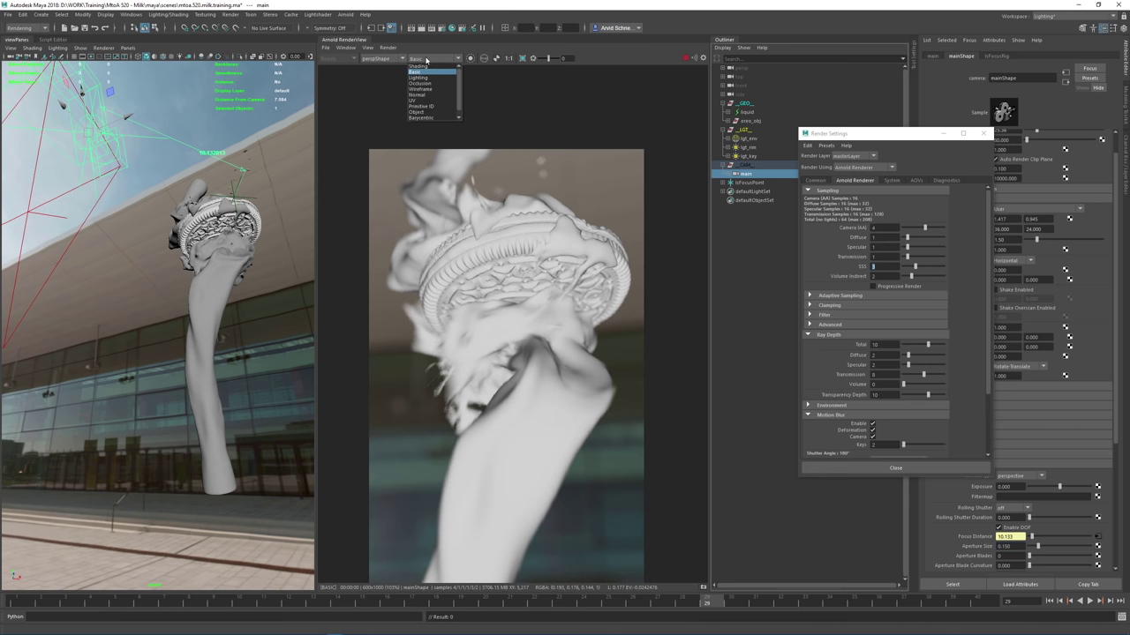
left_click(448, 139)
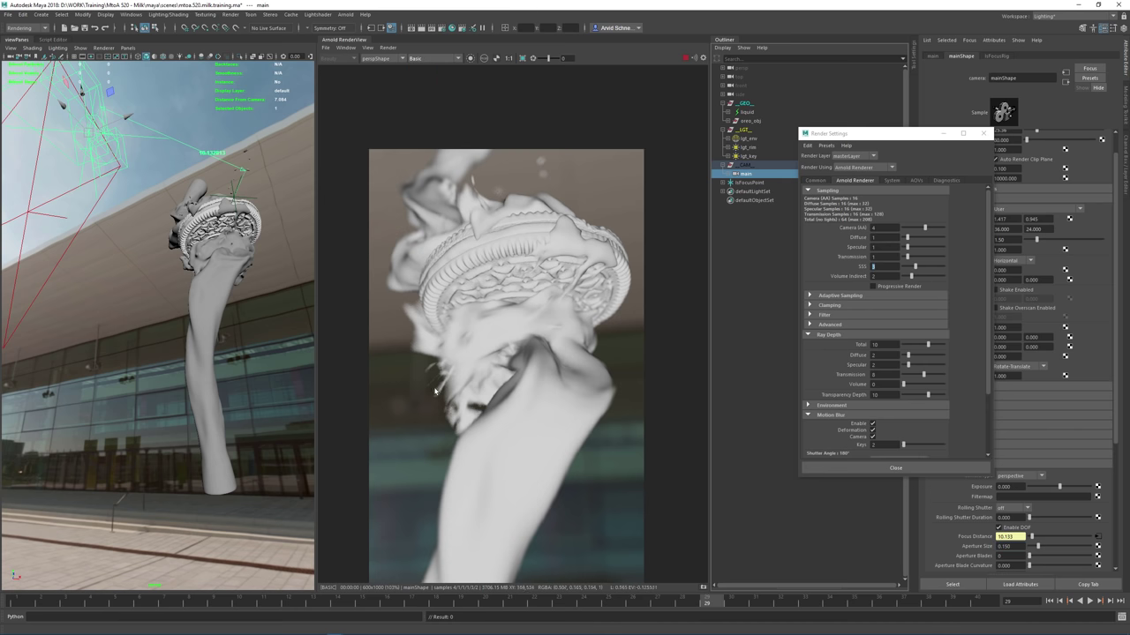
Set the Arnold render view's test resolution to 100%
right_click_drag(417, 385, 790, 443, "alt")
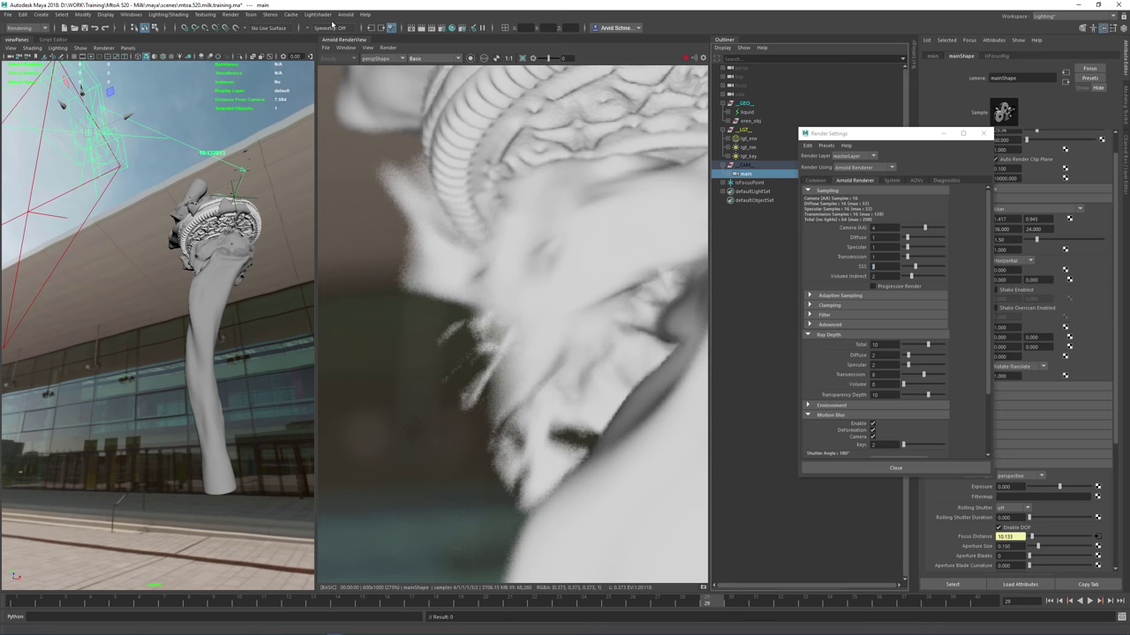
left_click(367, 44)
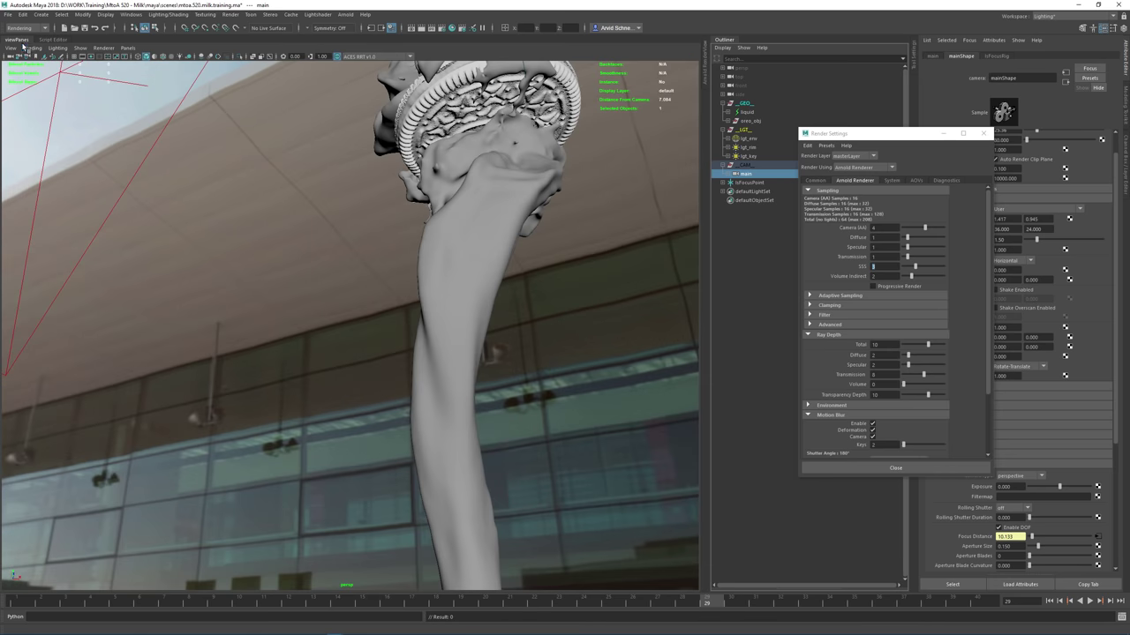
left_click(705, 63)
left_click(368, 47)
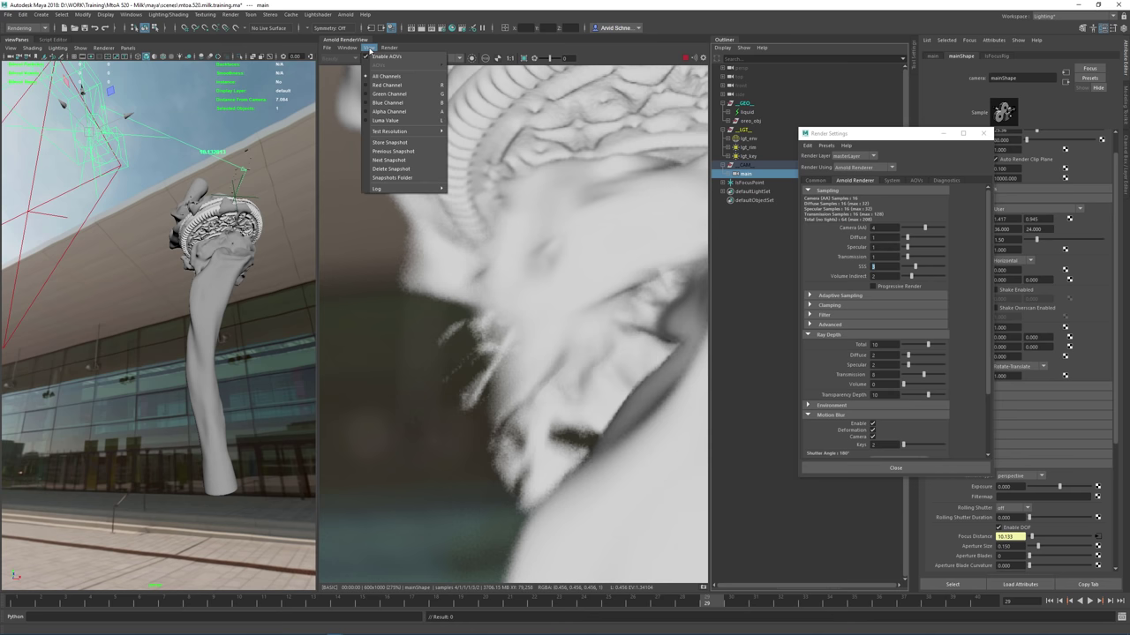
mouse_move(396, 132)
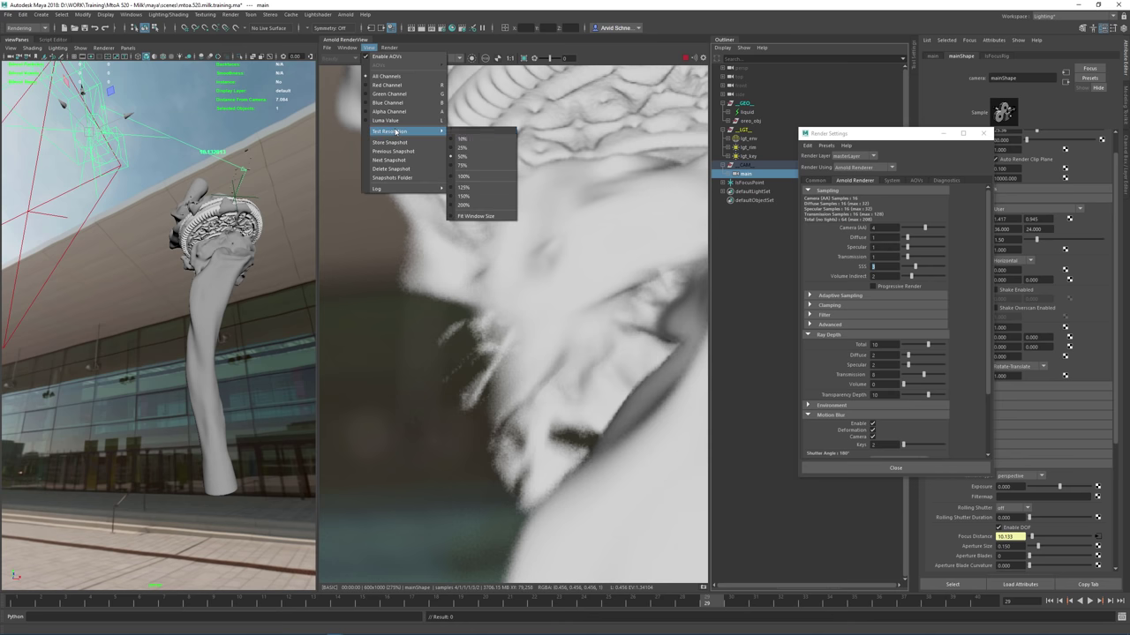
left_click(463, 176)
middle_click_drag(416, 234, 490, 282)
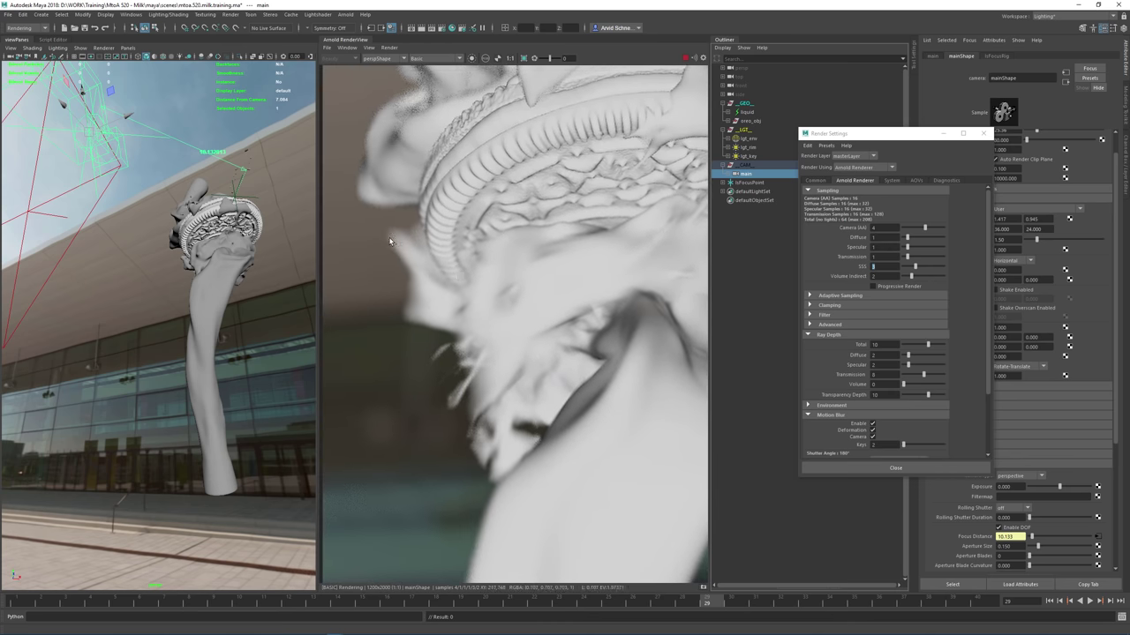
Crop the render to a region over the milk splash's blurred edge and set the SSS samples to 1
mouse_move(378, 216)
left_mouse_down("shift")
mouse_move(529, 439)
mouse_move(378, 216)
left_mouse_up("shift")
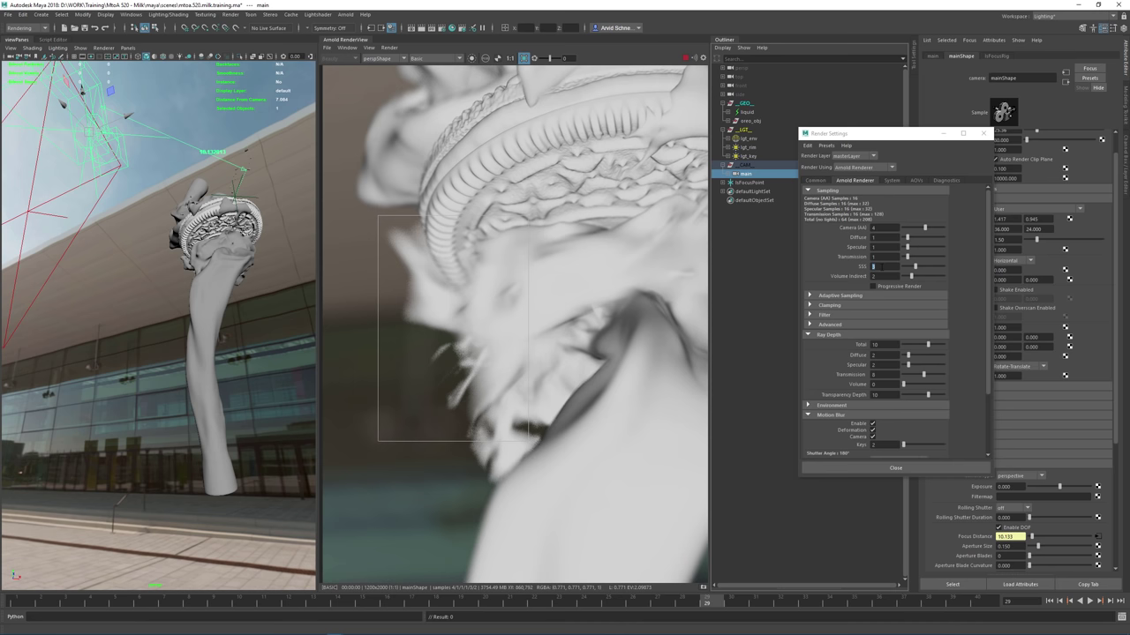
key("Return")
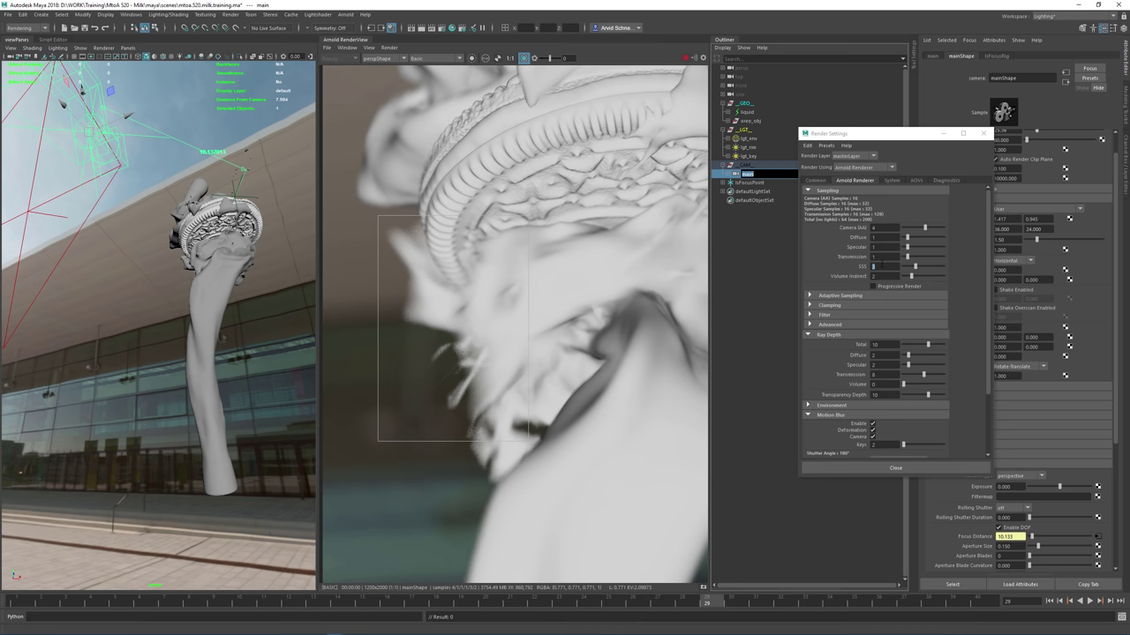
left_click(881, 265)
type("1")
key("Return")
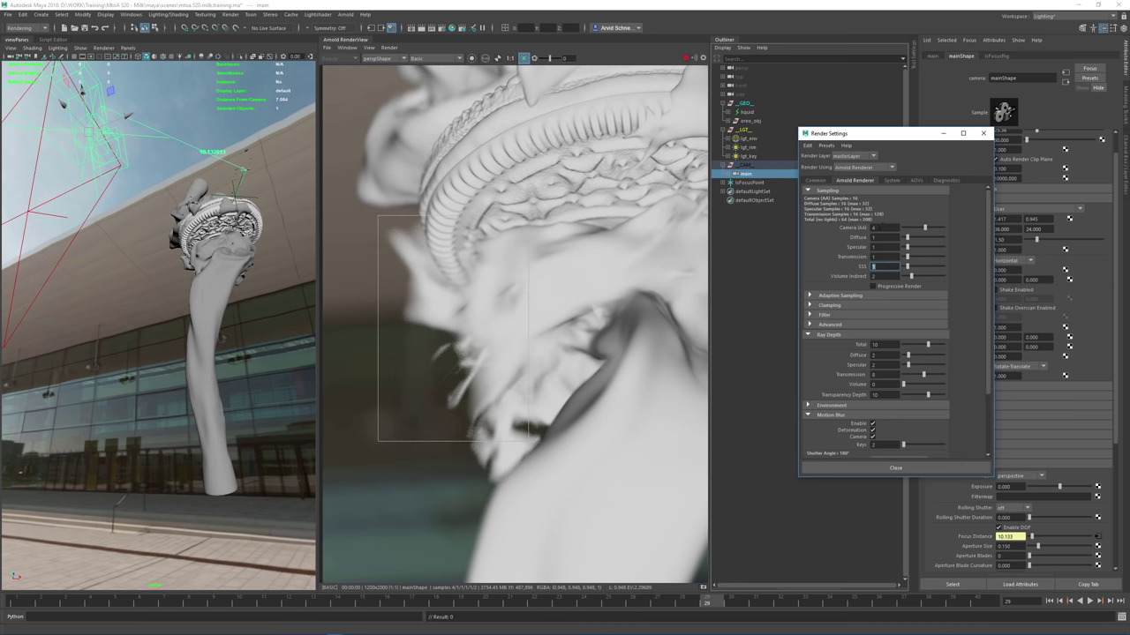
Try 8 camera (AA) samples in the Arnold sampling settings, and raise the value to 10
left_click(882, 227)
type("8")
key("Return")
type("10")
key("Return")
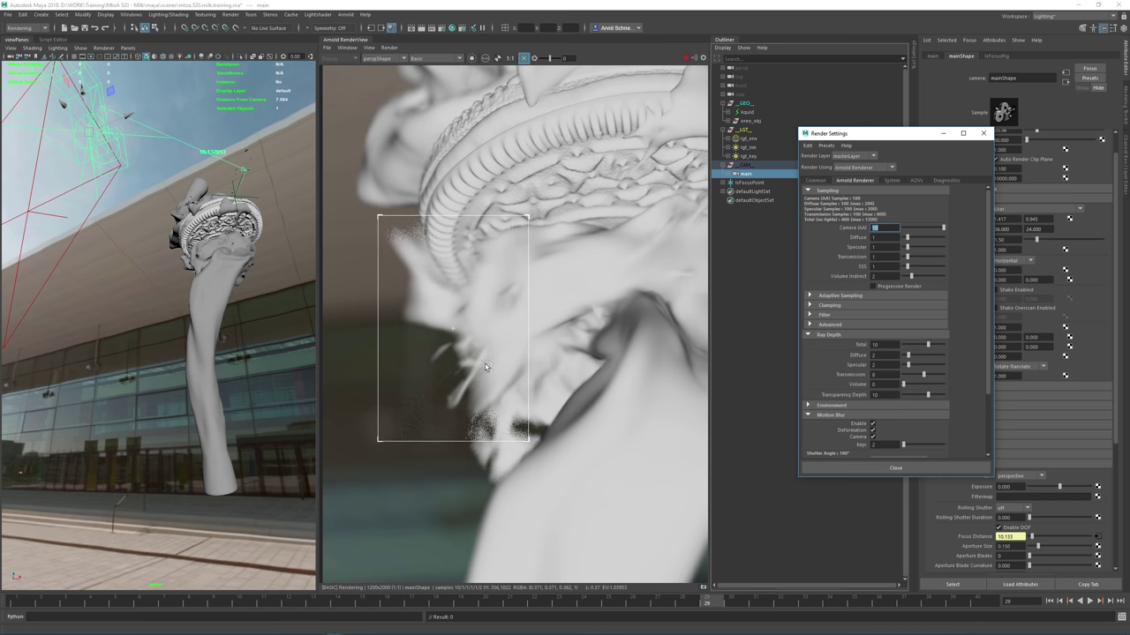
Render crop regions over the droplets above the cookie and along the cookie's rim to examine the blur's noise
middle_click_drag(567, 192, 500, 349)
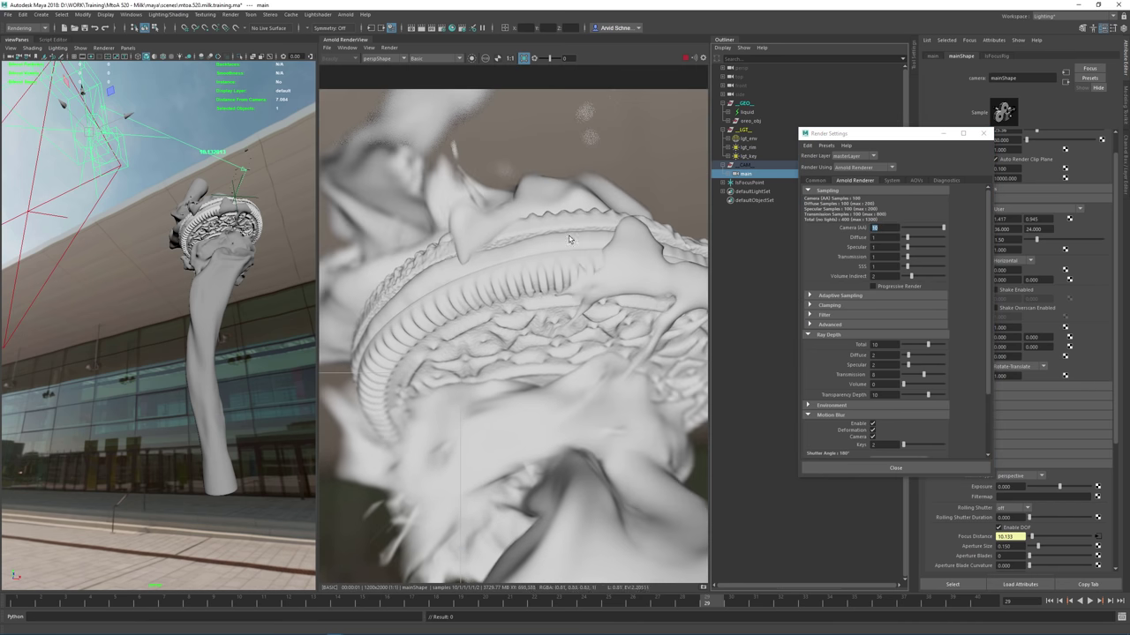
middle_click_drag(591, 148, 565, 199)
left_click_drag(536, 140, 612, 212)
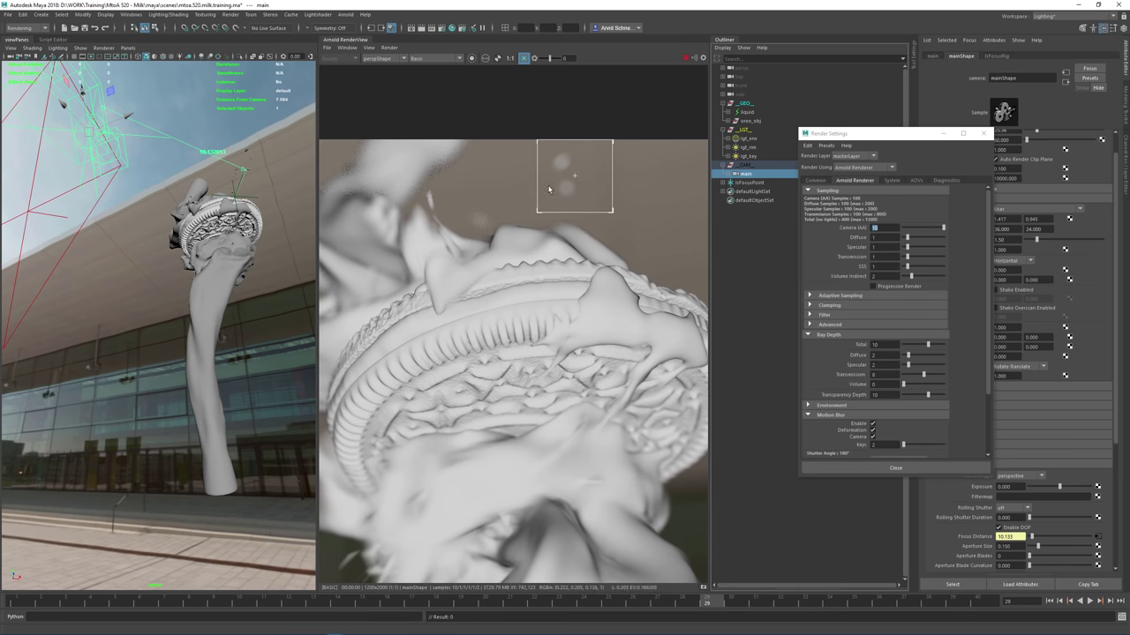
middle_click_drag(574, 337, 453, 275)
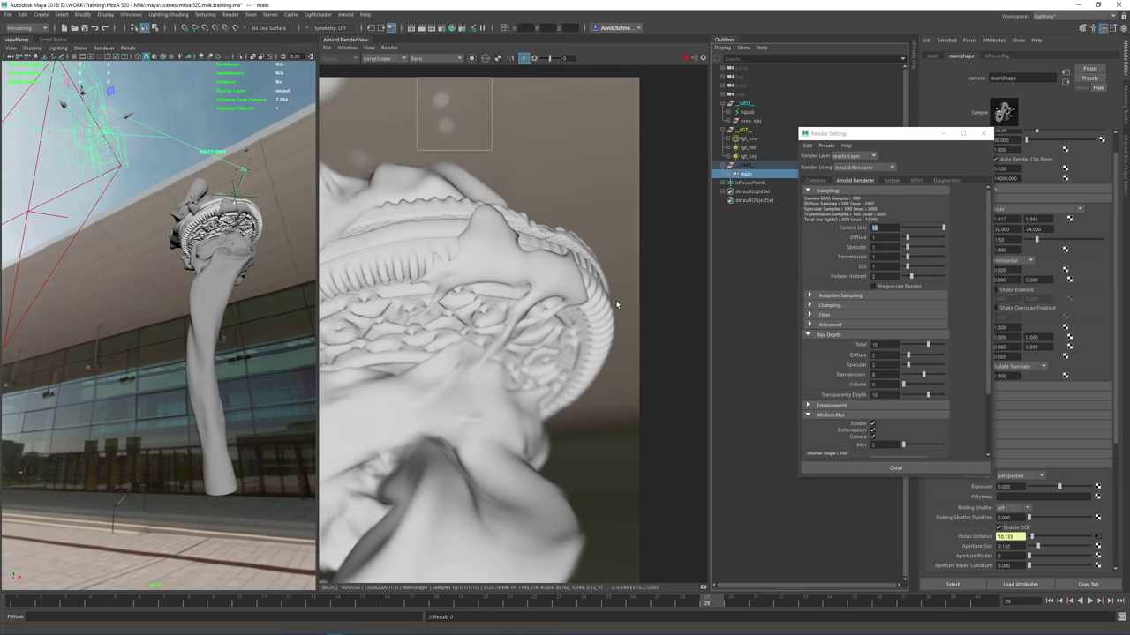
left_click_drag(617, 306, 518, 378)
scroll(476, 394, "down", 2)
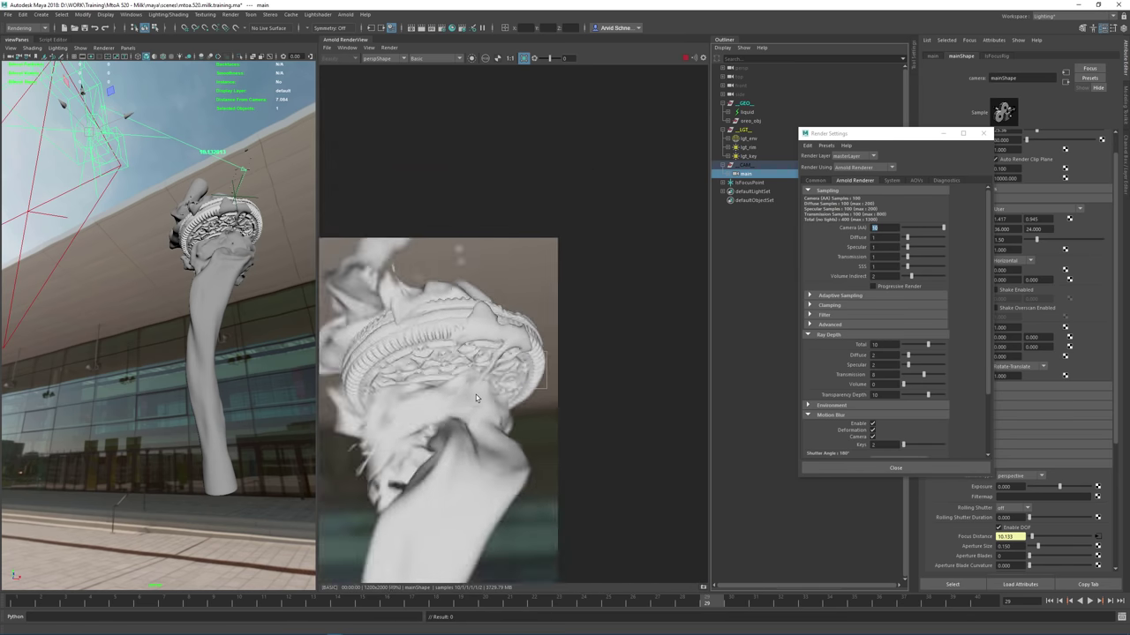
middle_click_drag(423, 387, 493, 331)
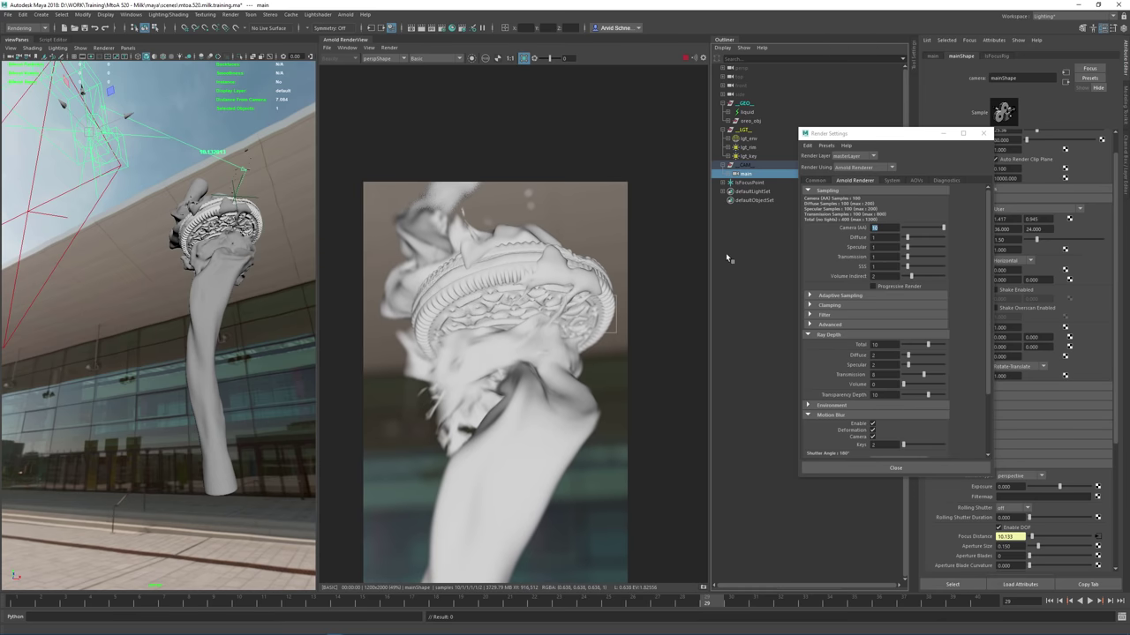
Crop the render to the milk fold beneath the cookie and change the debug shading mode from Basic to Shading
scroll(693, 400, "up", 2)
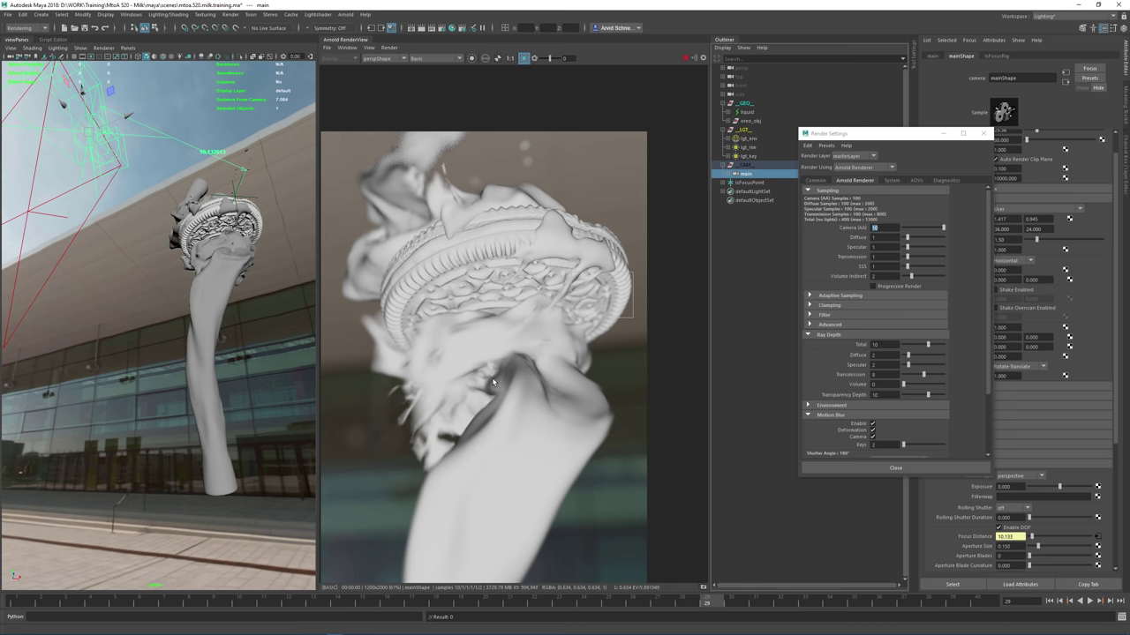
left_click_drag(477, 371, 547, 430)
scroll(505, 451, "up", 2)
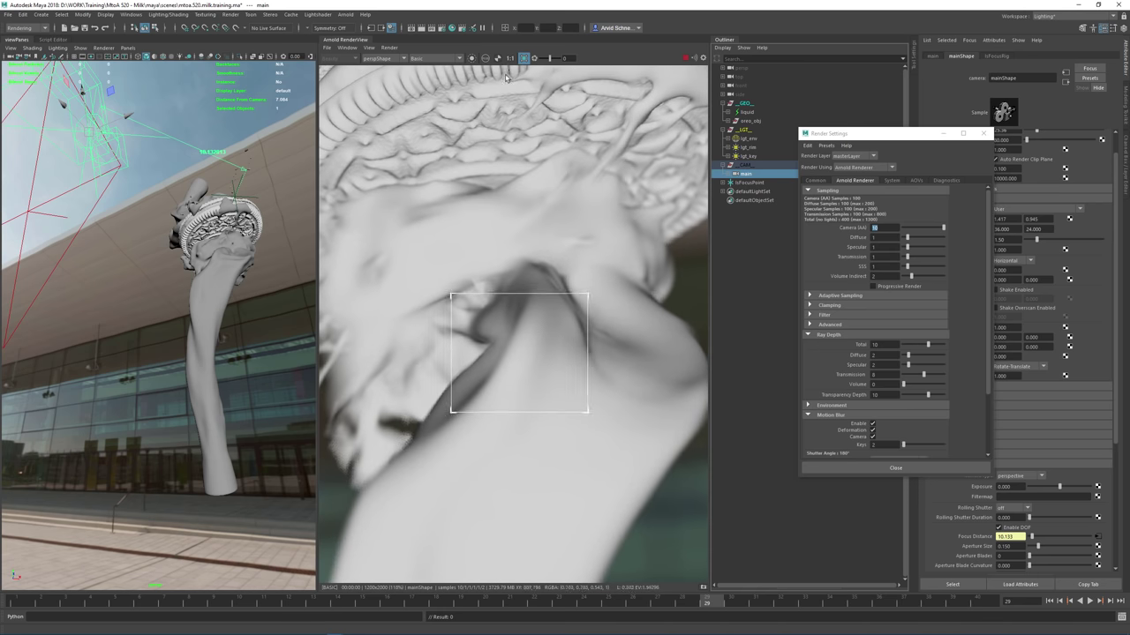
left_click(428, 58)
left_click(433, 73)
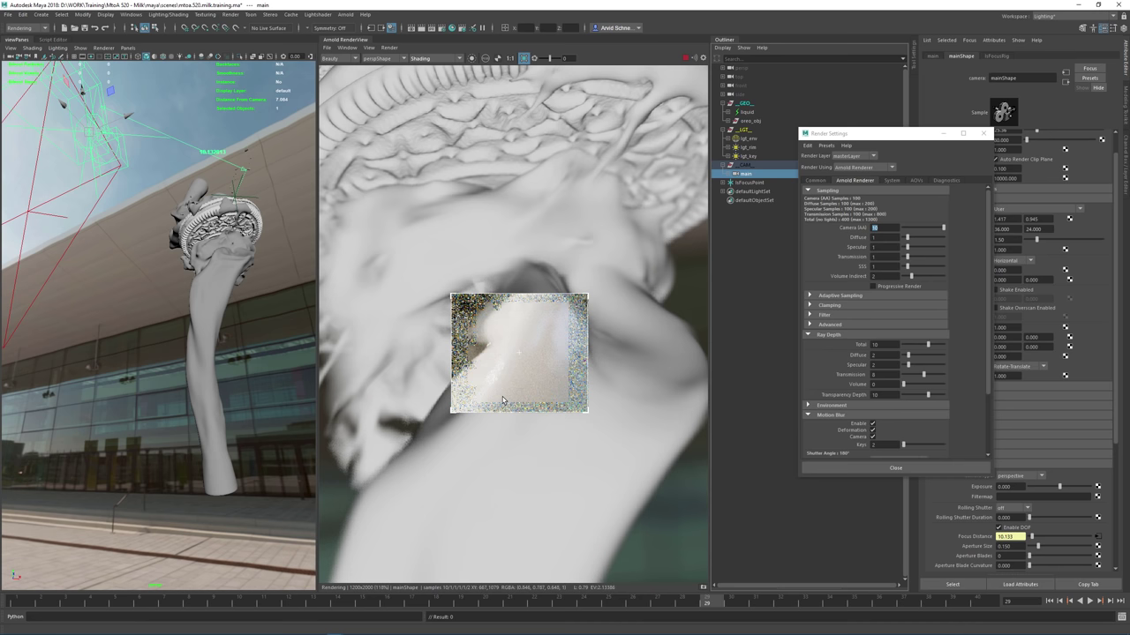
Enable Ignore Motion Blur and Ignore Depth of Field in the Arnold diagnostics feature overrides
left_click(945, 181)
scroll(892, 444, "down", 1)
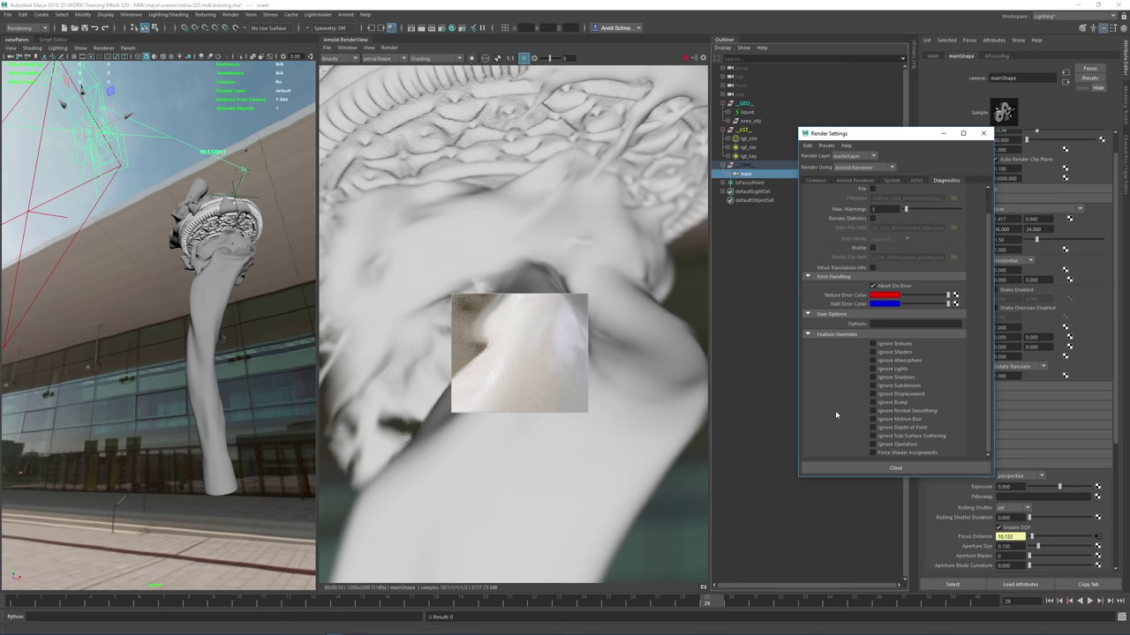
left_click(909, 427)
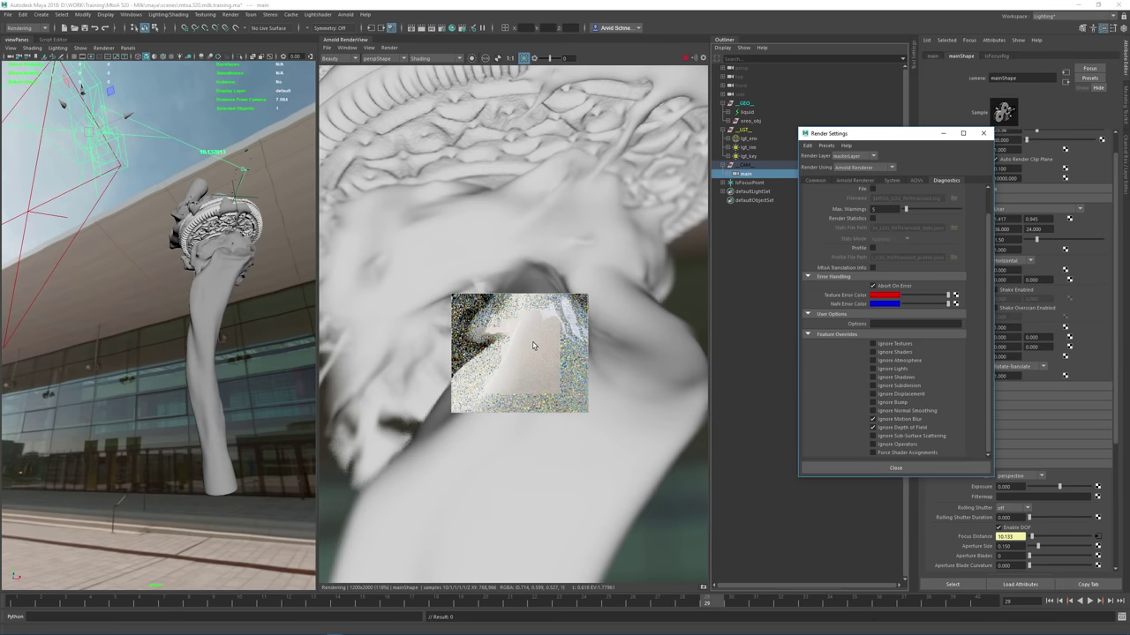
middle_click_drag(533, 346, 505, 349)
Try 2 SSS samples, view the cropped milk region at 1:1 scale, and raise the SSS samples to 3
left_click(848, 182)
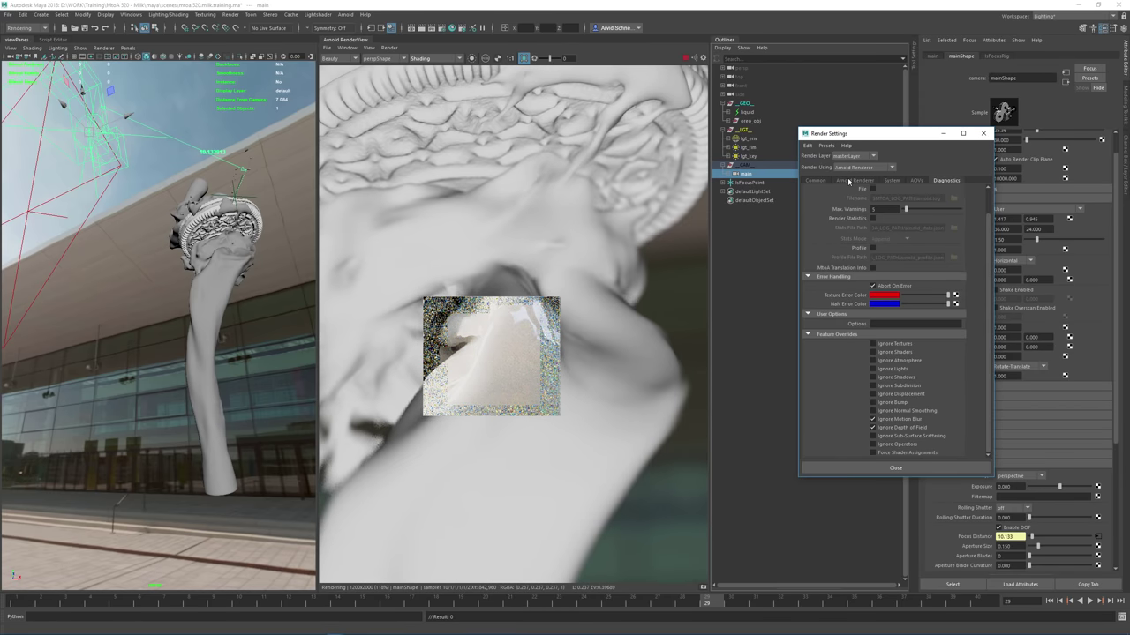
left_click(849, 181)
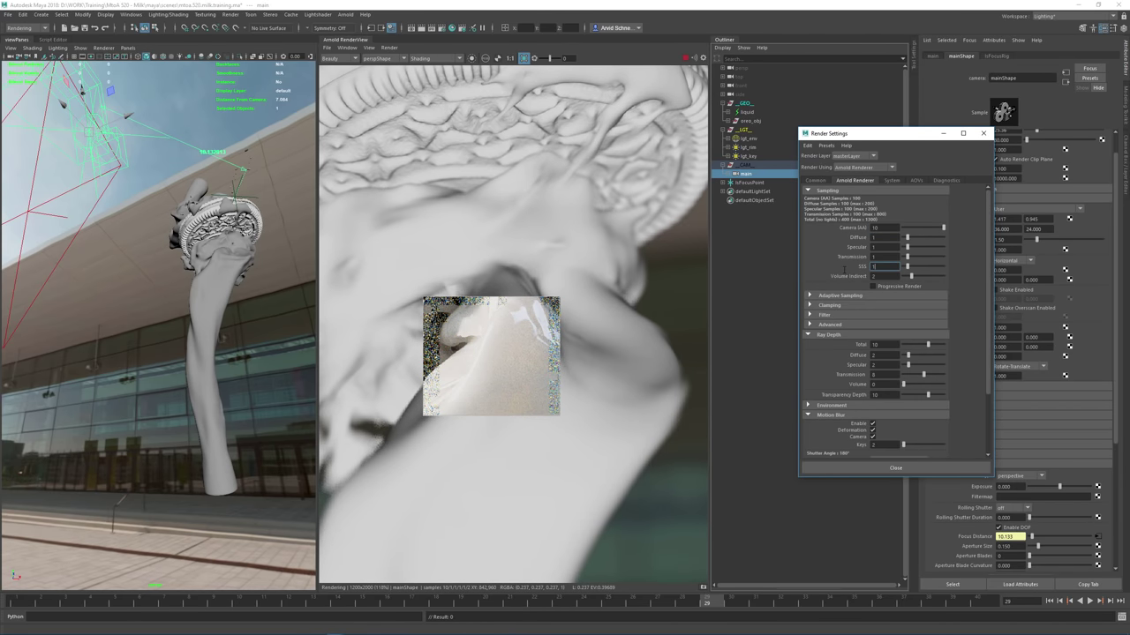
type("2")
key("Return")
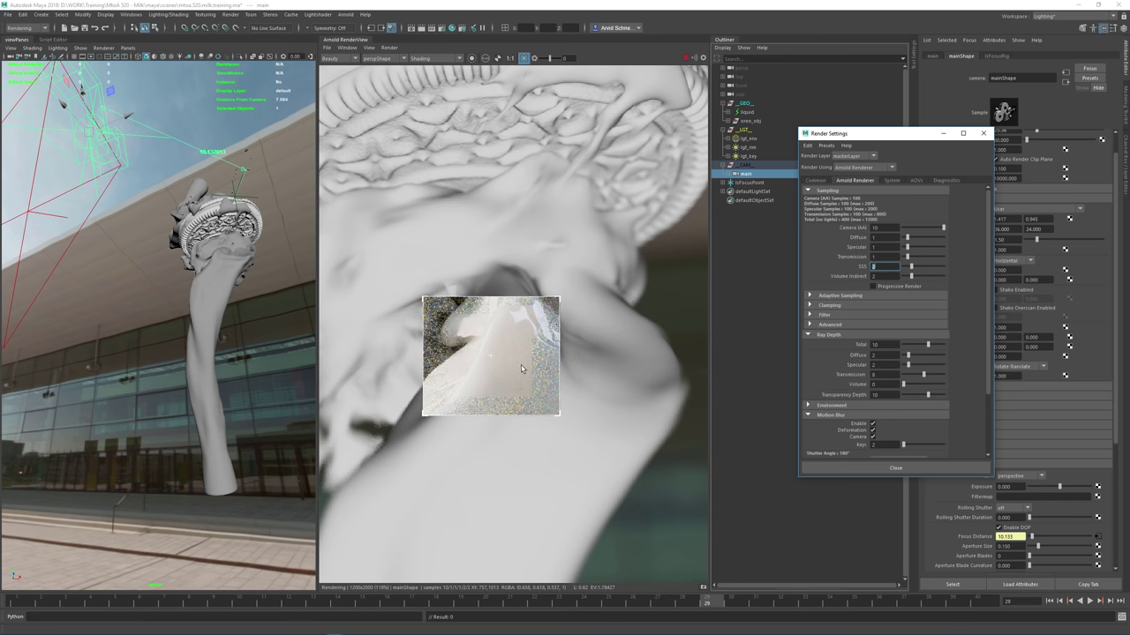
left_click(511, 59)
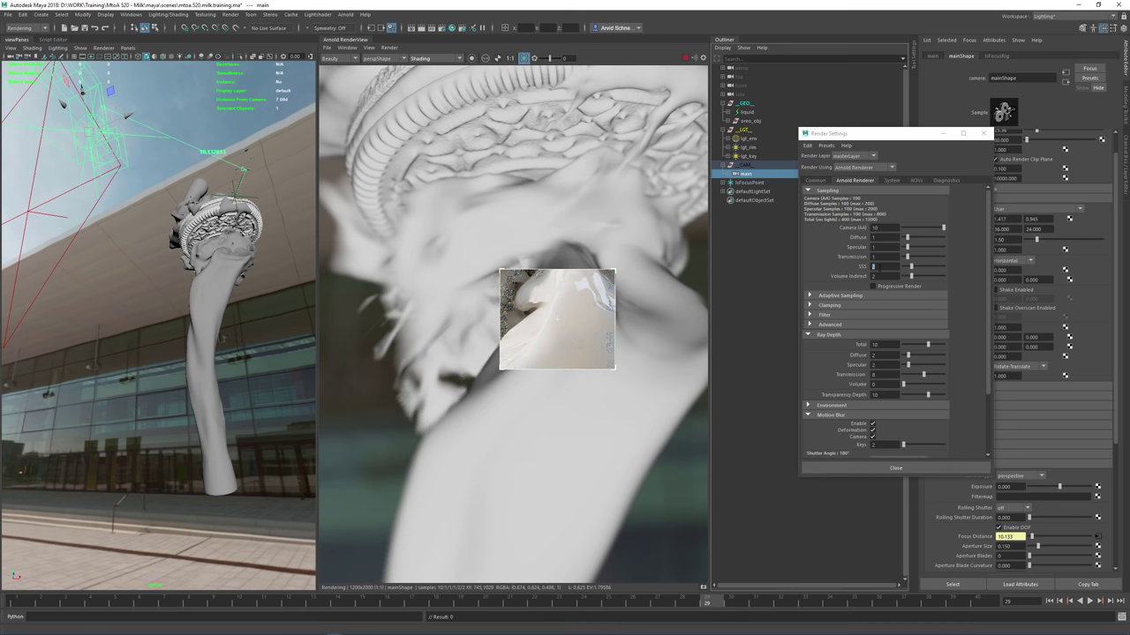
left_click_drag(880, 268, 865, 268)
type("3")
key("Return")
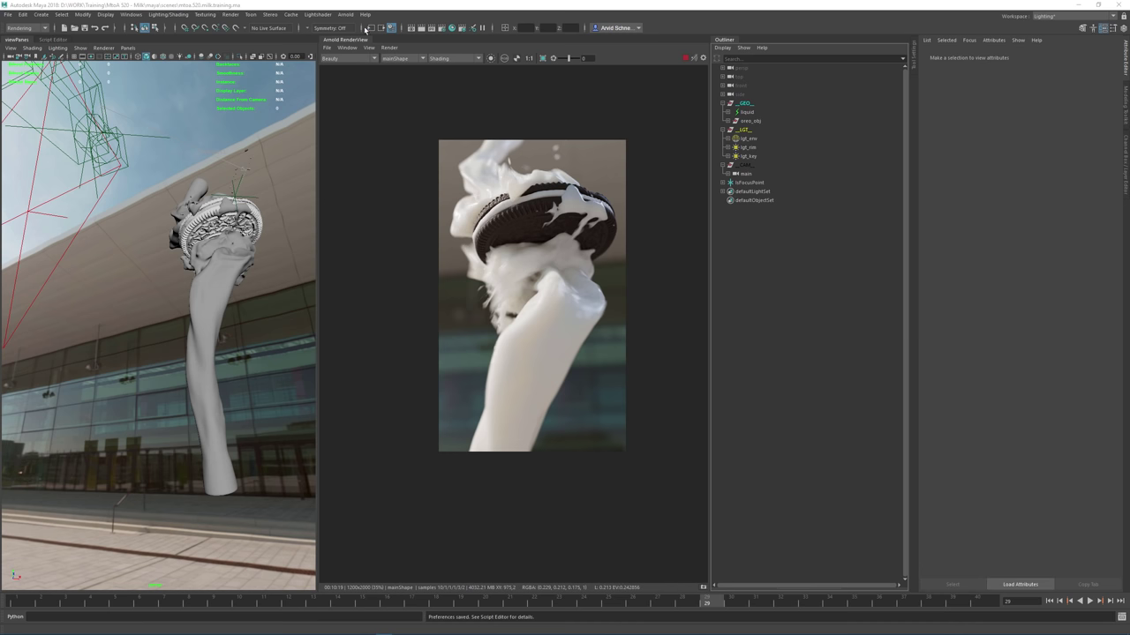
Examine the final render's diffuse, scatter and specular AOVs, and return the display to Beauty
left_click(346, 59)
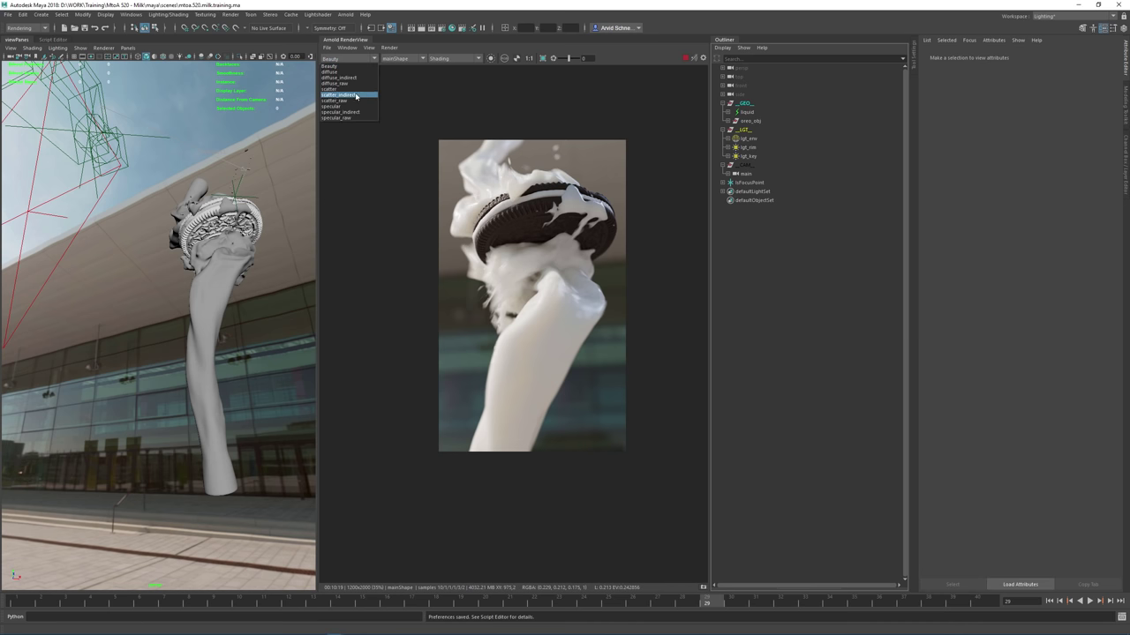
left_click(356, 89)
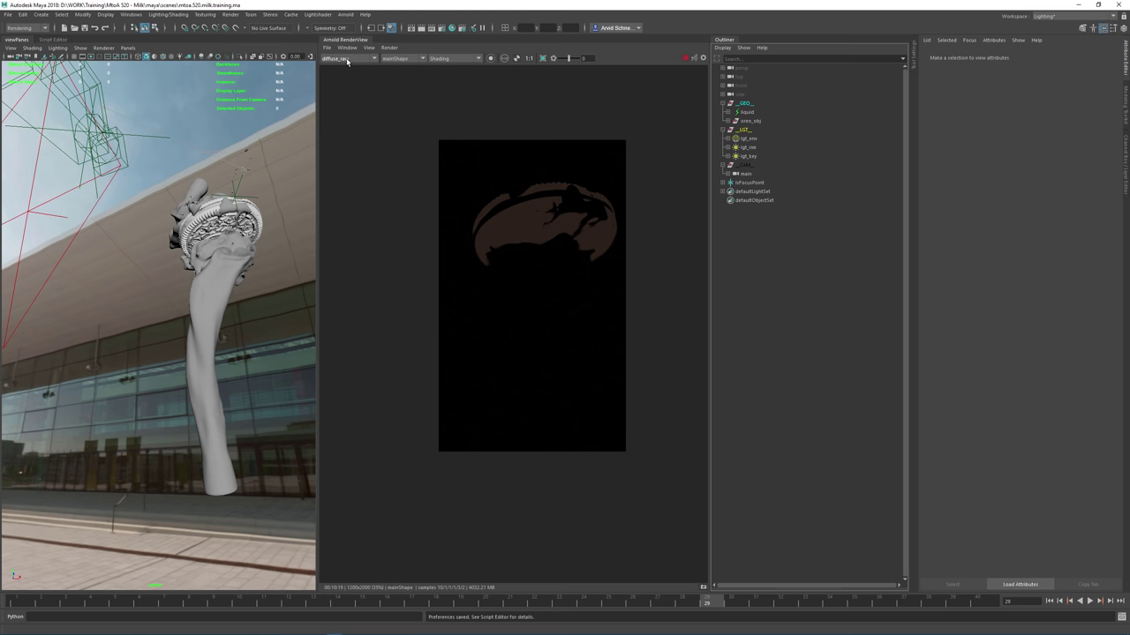
scroll(347, 62, "down", 1)
scroll(347, 60, "down", 3)
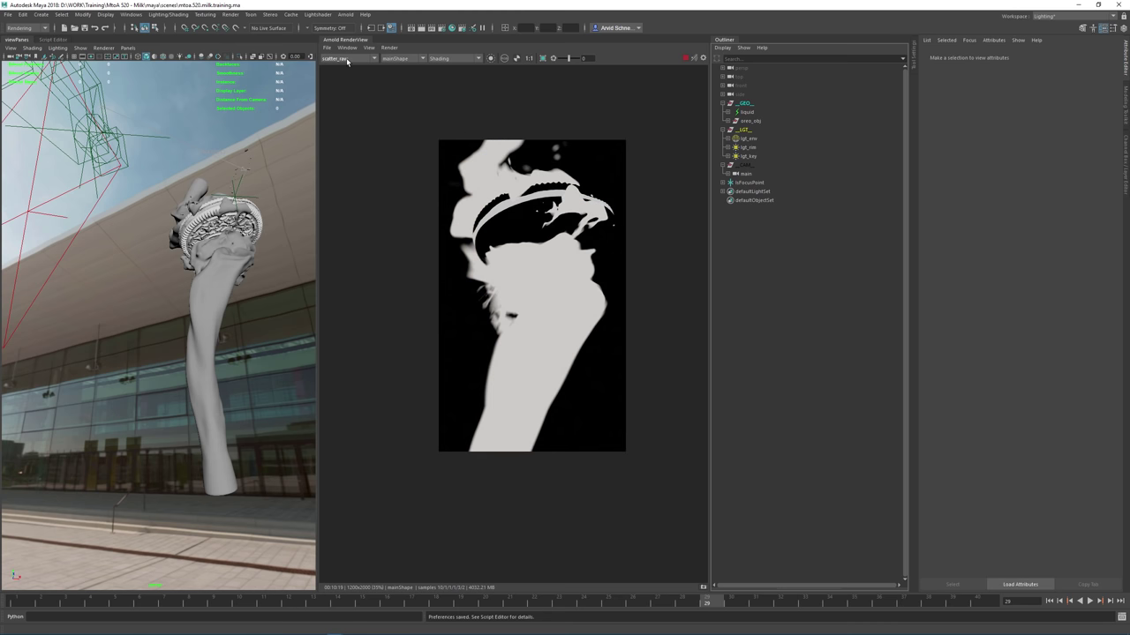
left_click(347, 59)
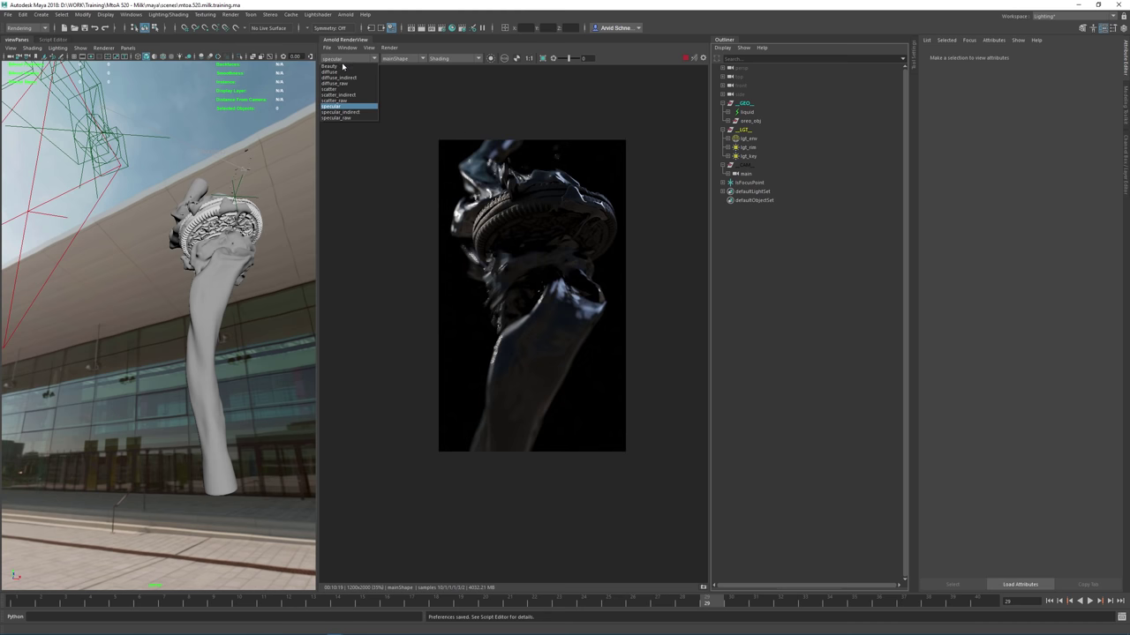
left_click(342, 66)
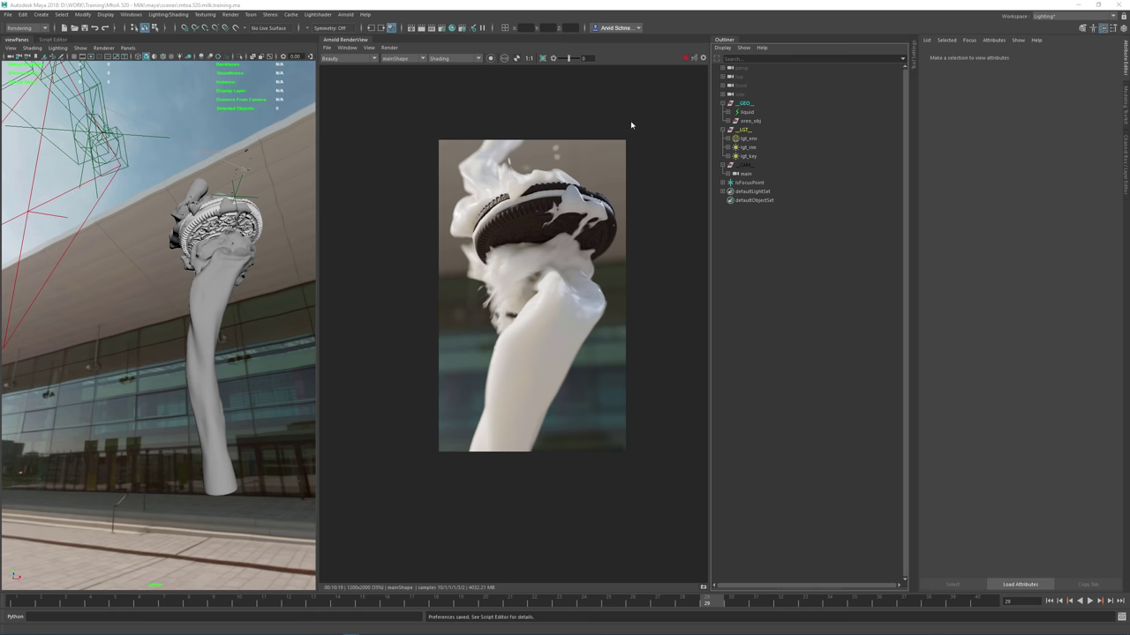
Switch to the reference image board and compare the render with the milk and cookie photos
right_click_drag(1129, 110, 517, 135)
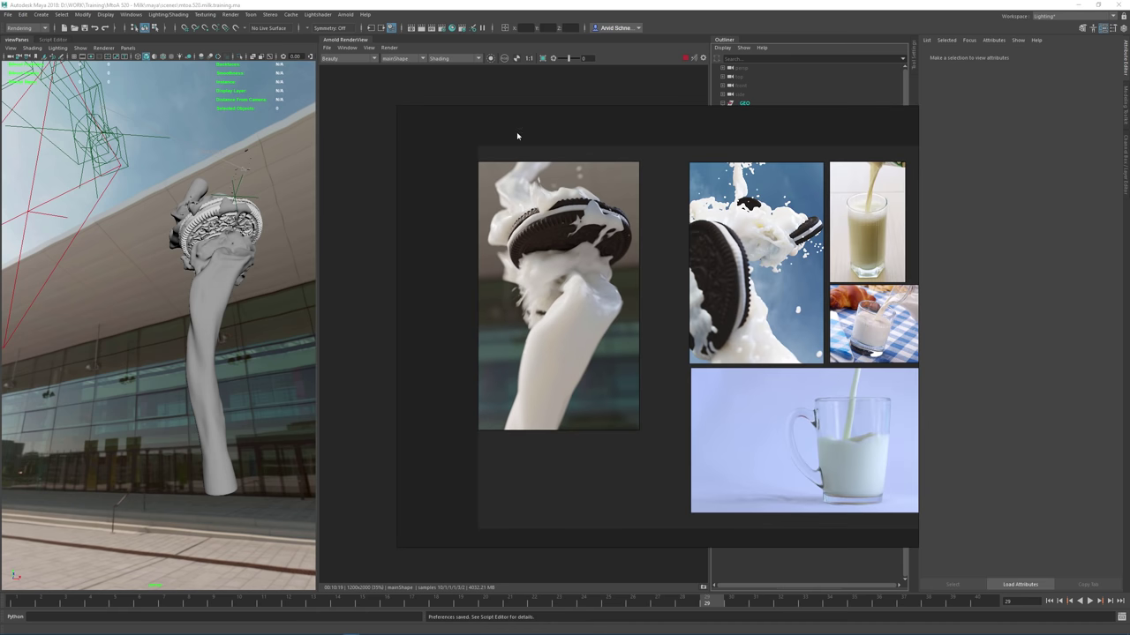
double_click(572, 127)
double_click(209, 106)
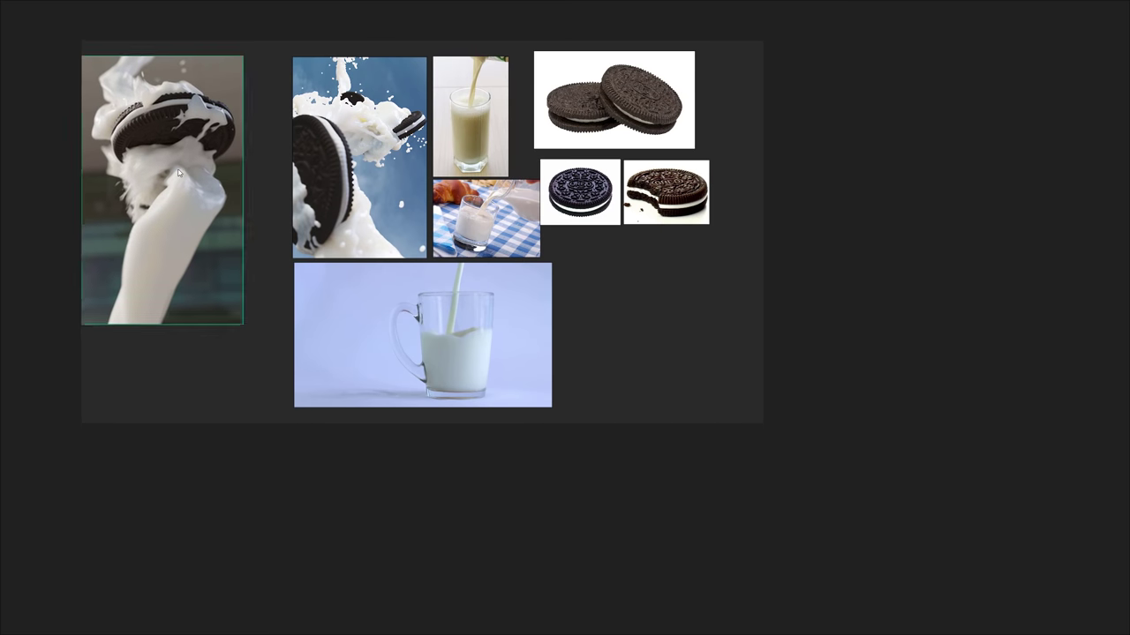